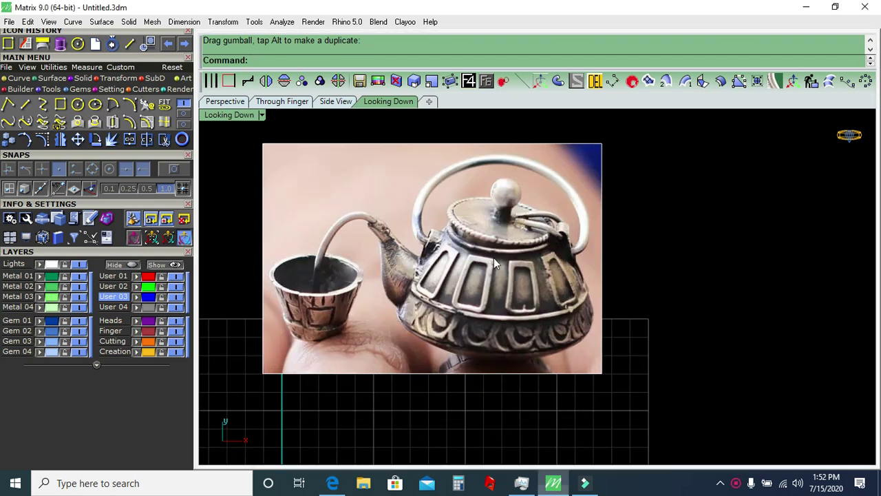
Measure the cup rim on the reference photo with a 5.21 aligned dimension.
scroll(468, 269, "up", 2)
scroll(427, 275, "up", 3)
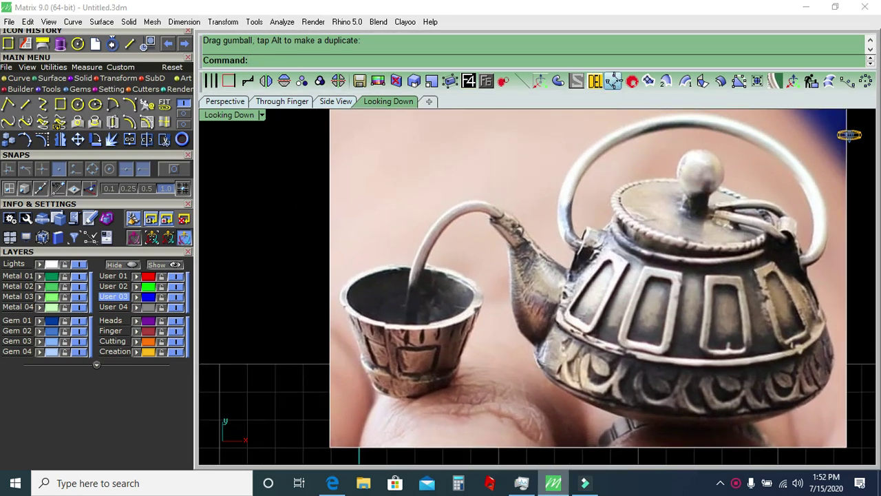
left_click(614, 80)
scroll(502, 252, "up", 1)
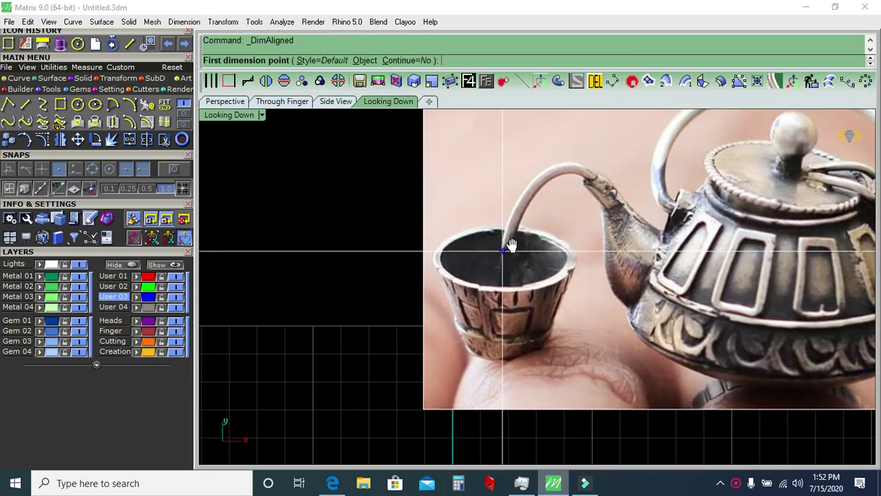
scroll(417, 246, "up", 2)
left_click(434, 243)
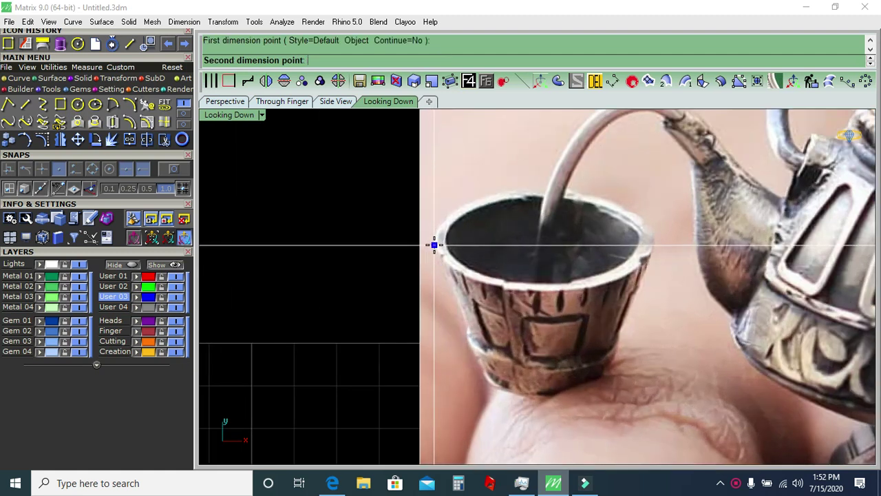
left_click(653, 240)
scroll(652, 239, "down", 2)
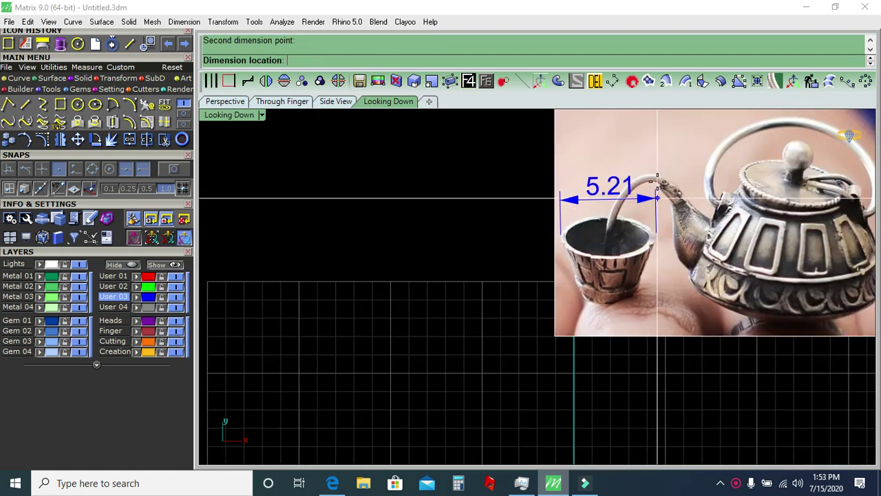
left_click(655, 161)
Measure the cup's height as 4.36 with a dimension beside the cup.
scroll(640, 238, "up", 1)
scroll(591, 332, "up", 1)
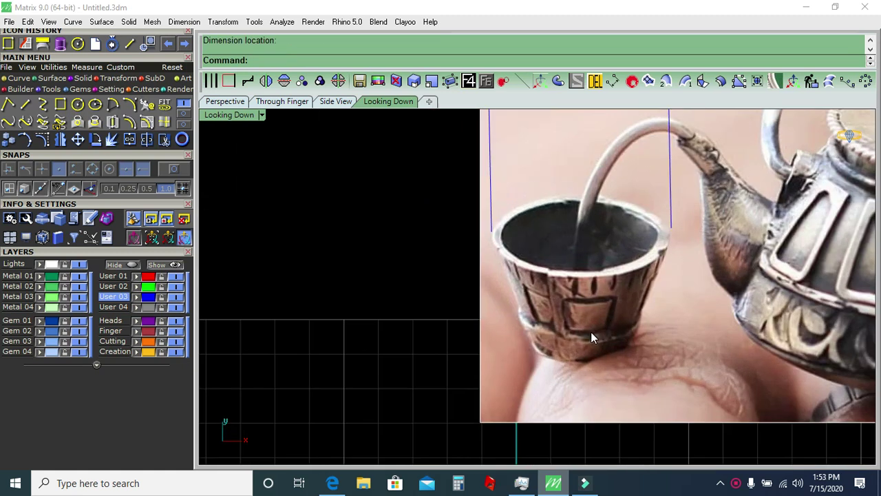
right_click(564, 356)
left_click(571, 362)
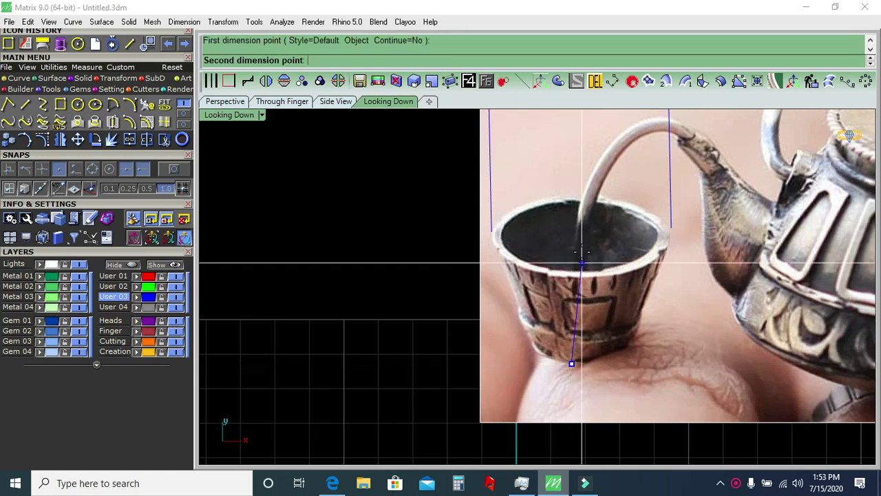
left_click(573, 213)
scroll(573, 213, "down", 2)
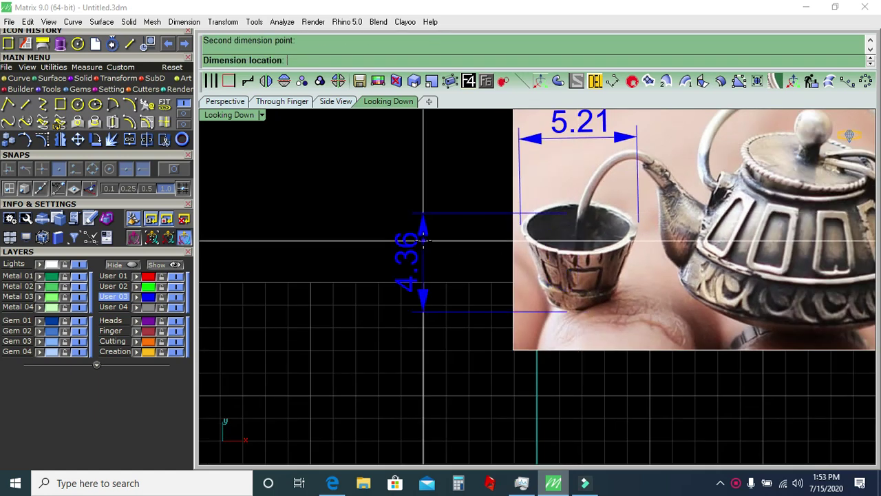
left_click(367, 240)
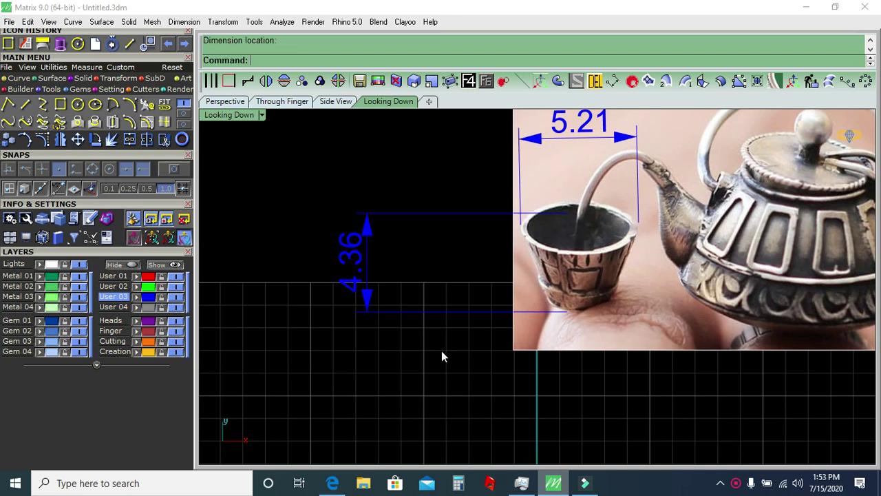
Measure the cup's base width as 3.14 with a dimension below the cup.
scroll(442, 351, "down", 2)
left_click(80, 265)
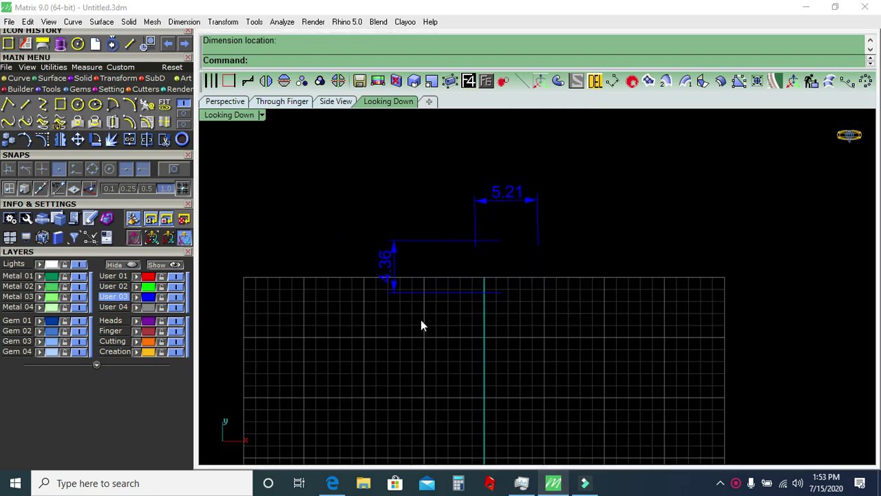
left_click(80, 265)
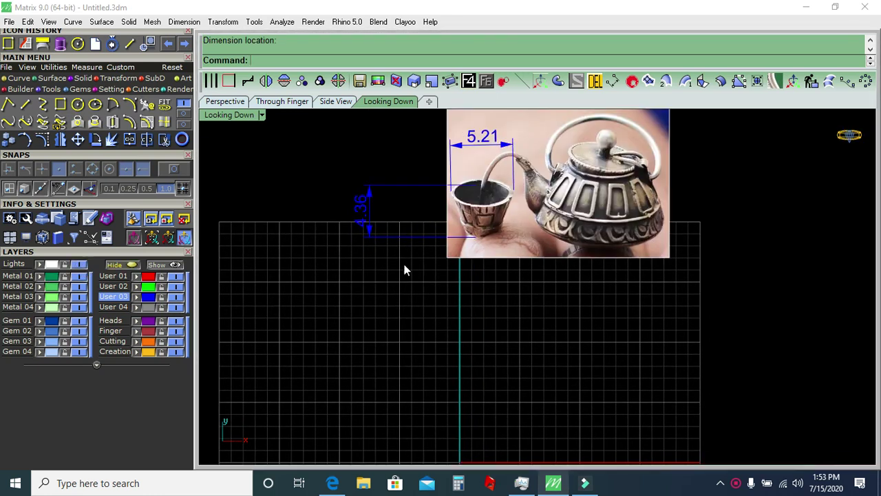
scroll(494, 223, "up", 2)
scroll(463, 234, "up", 2)
scroll(467, 265, "up", 2)
key("Return")
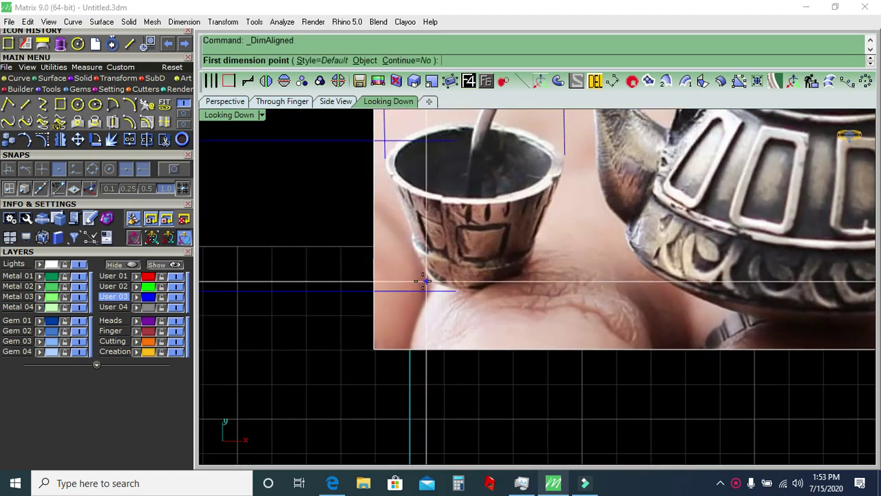
left_click(425, 276)
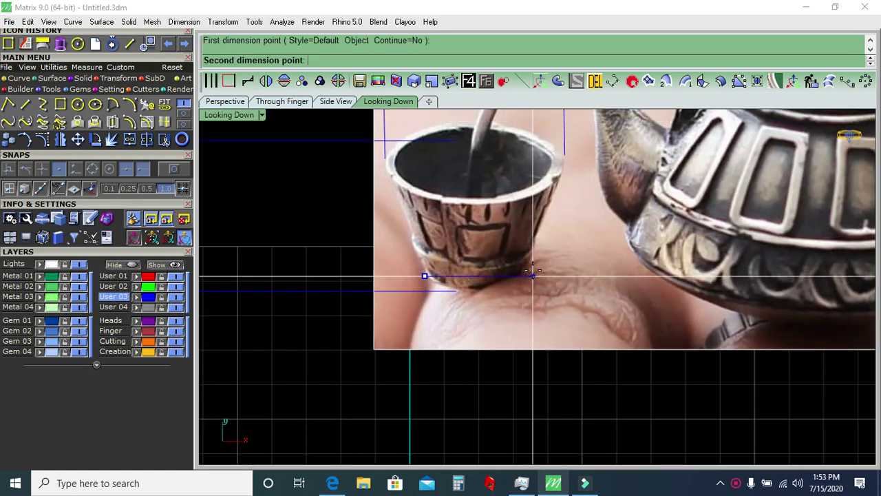
left_click(529, 276)
scroll(534, 275, "down", 2)
scroll(533, 275, "down", 2)
left_click(538, 351)
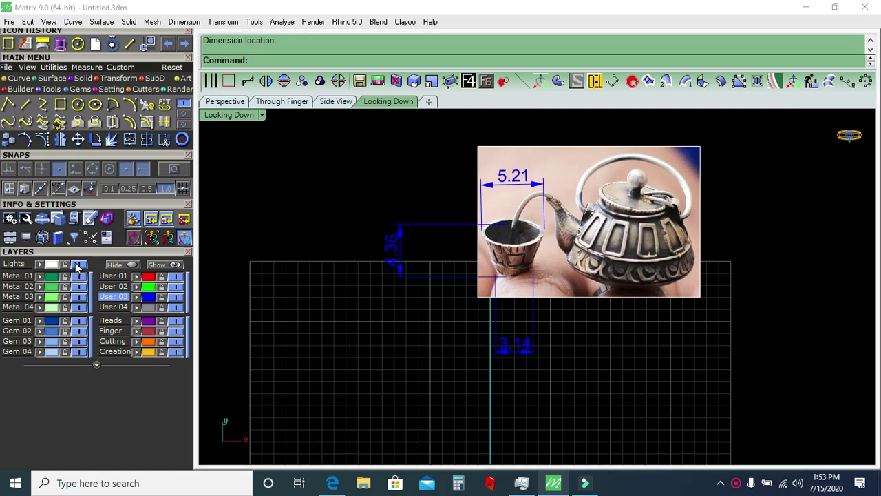
Hide the teapot reference image and begin a circle centred on the origin.
left_click(80, 265)
scroll(487, 303, "down", 3)
scroll(490, 240, "up", 2)
left_click(77, 104)
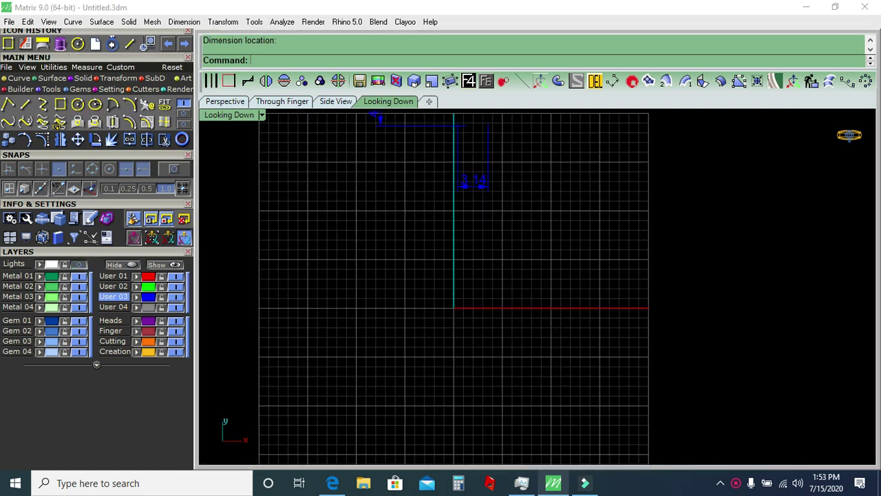
left_click(453, 307)
type("3")
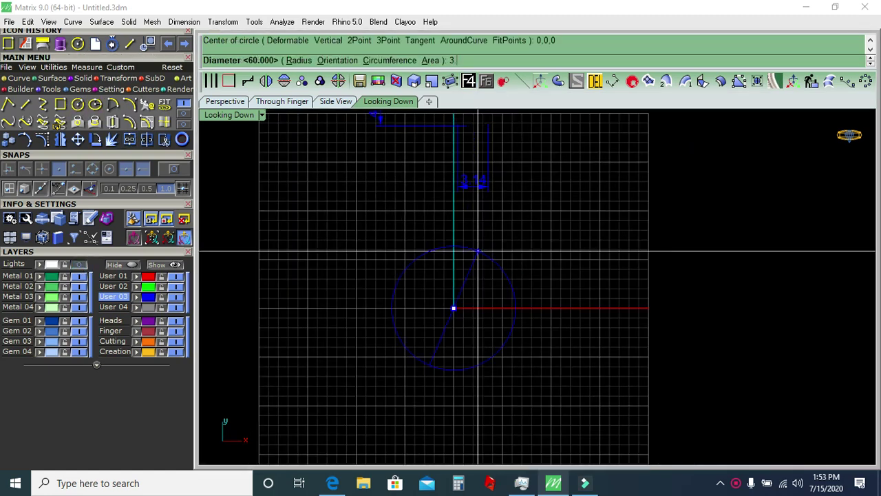
Draw two origin-centred circles with diameters 3.2 and 5.2.
type("2")
key("Return")
right_click_drag(477, 248, 483, 285)
key("Return")
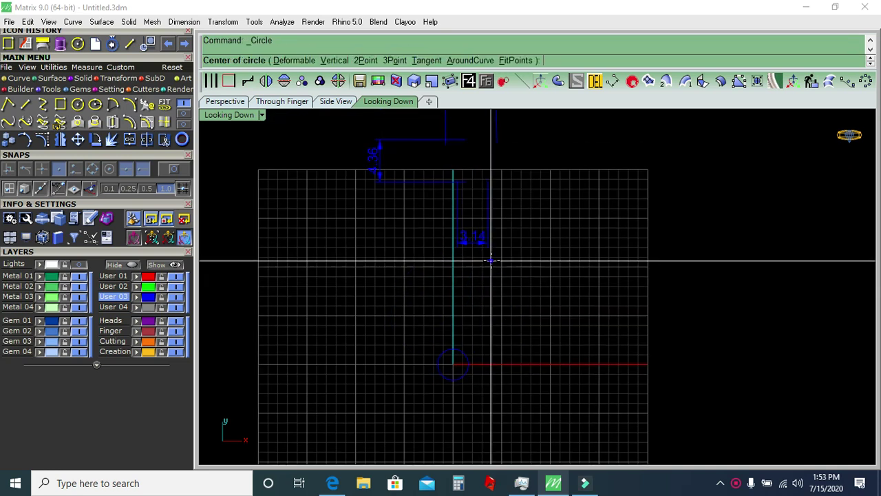
left_click(468, 81)
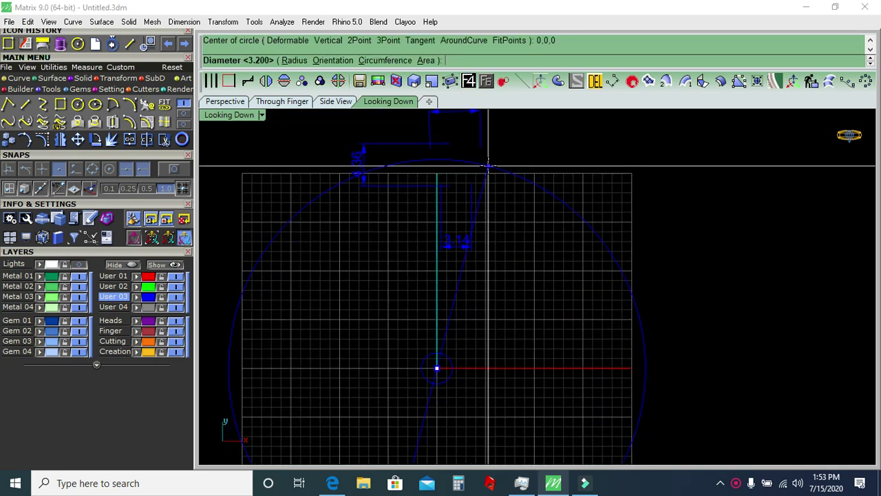
type("5.2")
key("Return")
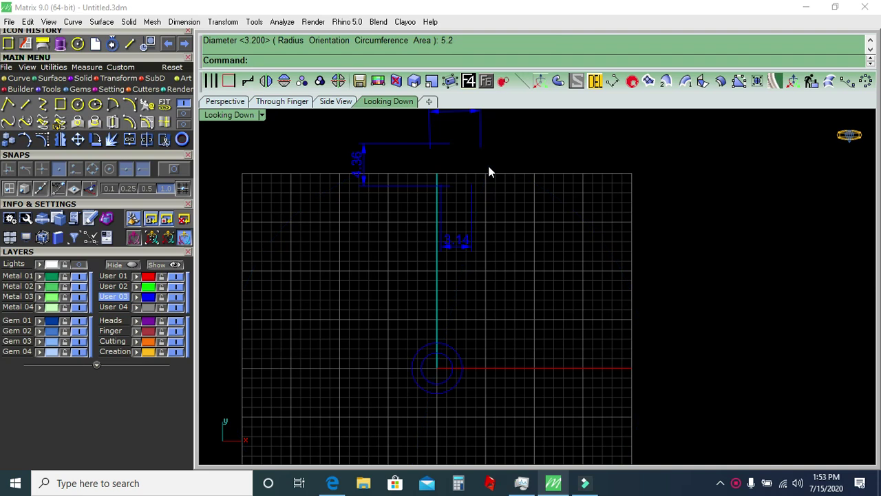
Lift the 5.2 circle up along Z above the smaller one, then select both circles.
left_click(459, 360)
scroll(455, 362, "up", 3)
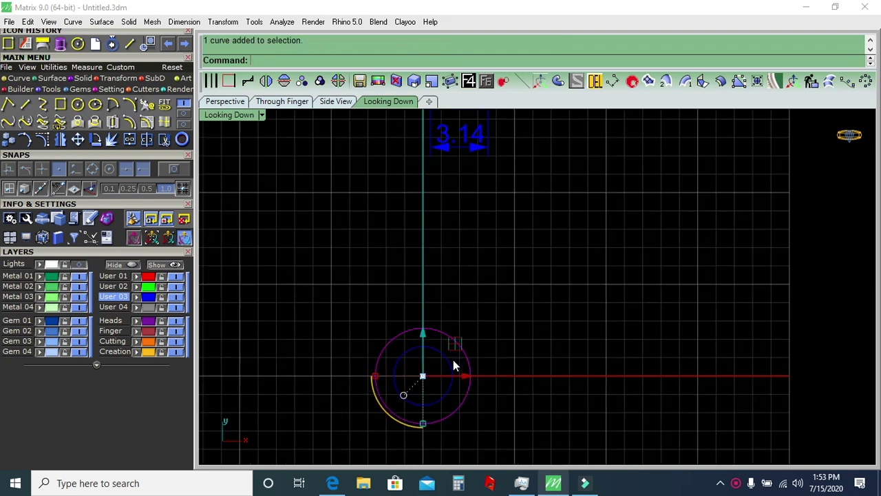
left_click(282, 101)
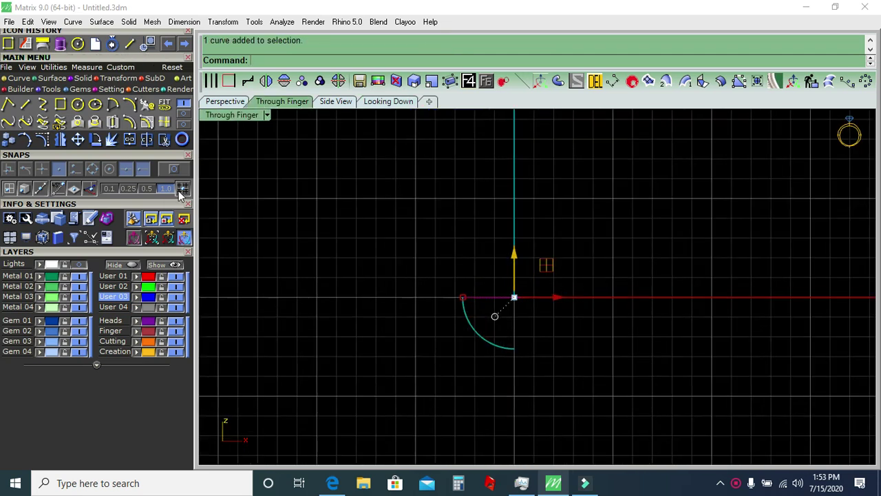
left_click_drag(514, 260, 514, 177)
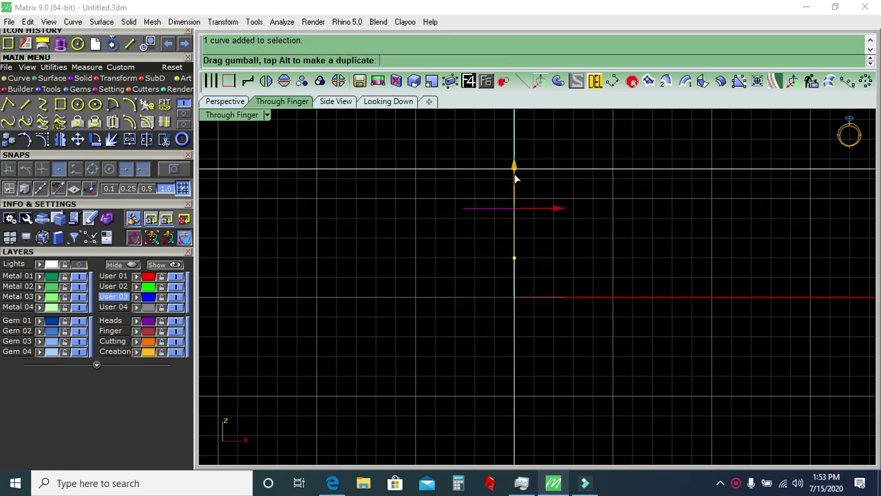
key("Escape")
scroll(560, 245, "up", 1)
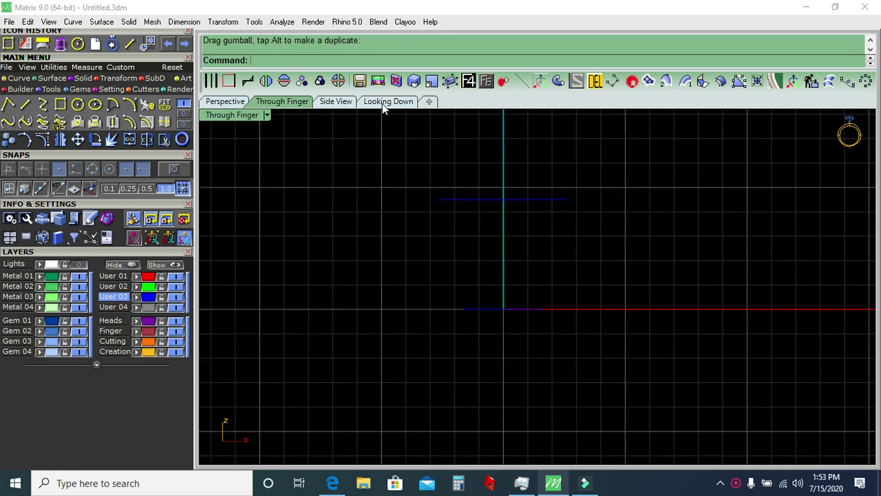
left_click(384, 101)
left_click(483, 365)
left_click_drag(550, 314, 453, 364)
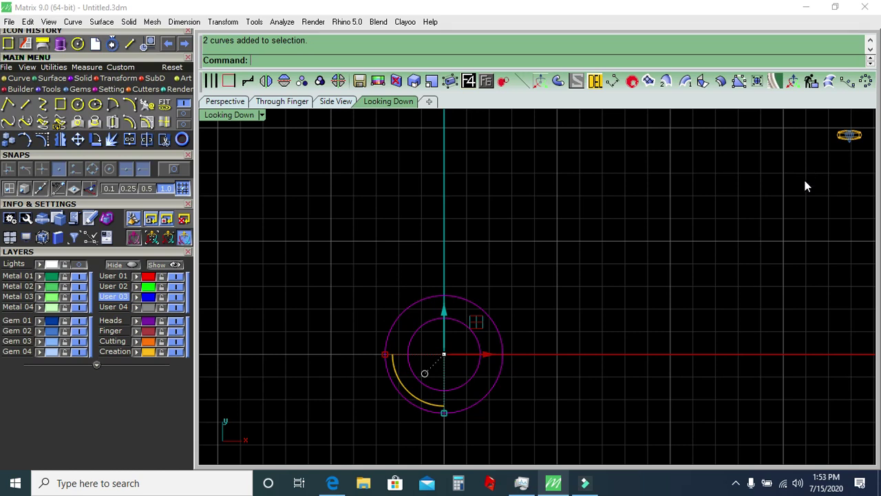
Loft a tapered surface between the two circles and cap one circle with a flat surface.
left_click(826, 83)
right_click(579, 261)
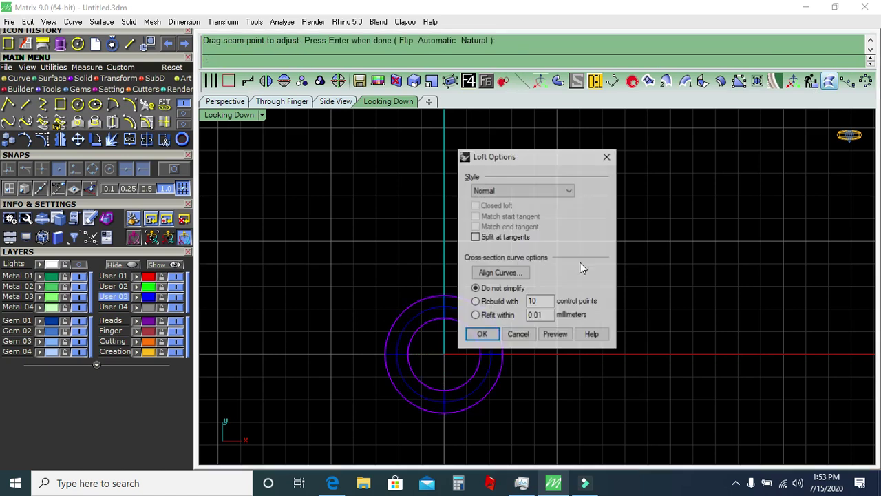
key("Escape")
left_click(595, 81)
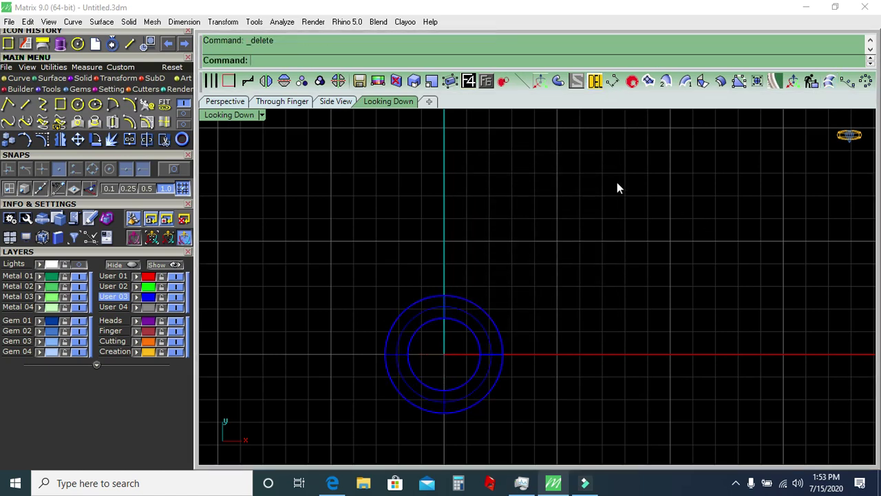
key("ctrl+z")
left_click(489, 340, "ctrl")
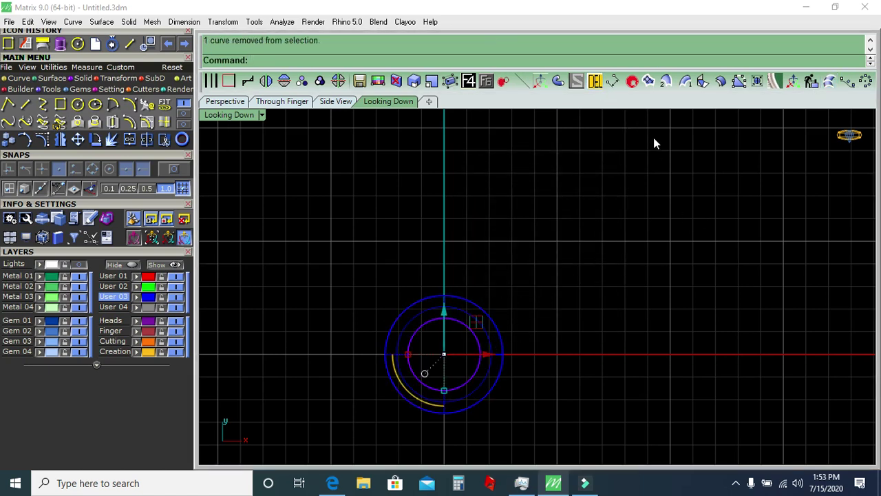
left_click(577, 81)
key("Delete")
Delete the reference dimensions while viewing the cup in perspective.
left_click(225, 102)
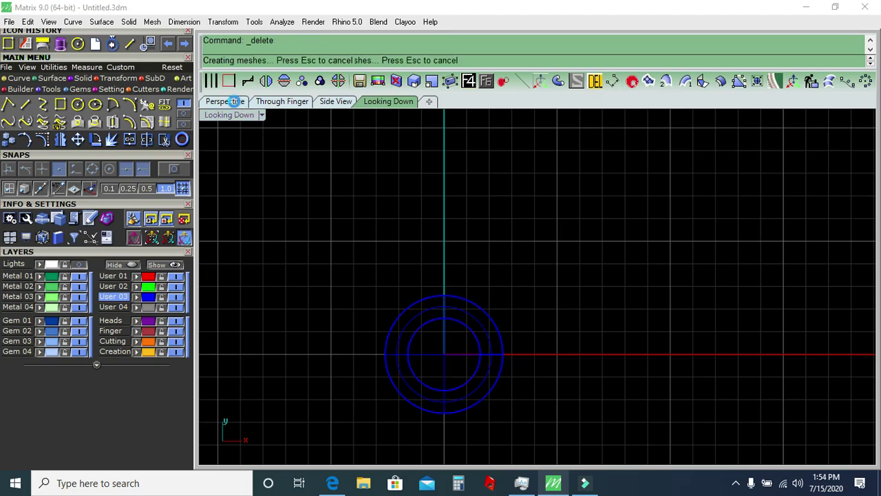
mouse_move(499, 255)
right_mouse_down()
mouse_move(537, 280)
mouse_move(618, 276)
mouse_move(694, 229)
mouse_move(734, 273)
mouse_move(735, 377)
mouse_move(571, 311)
mouse_move(450, 307)
right_mouse_up()
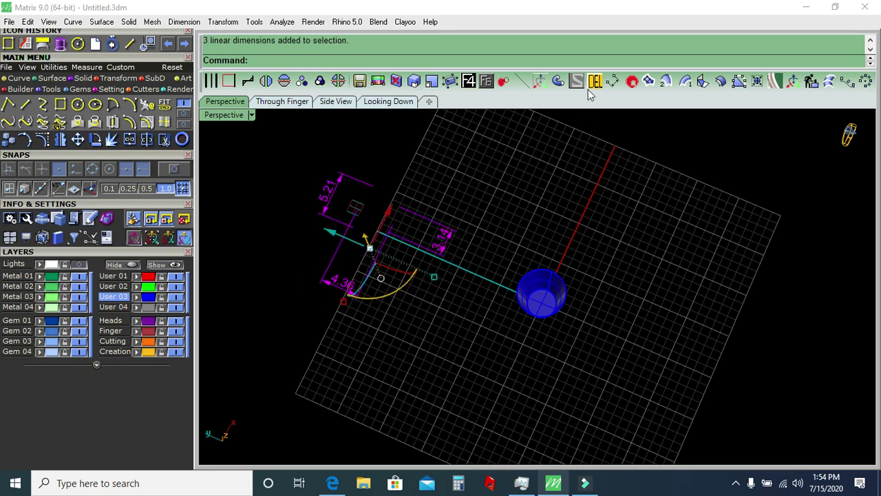
key("Delete")
Join both cup surfaces into one piece and switch to the Looking Down view.
mouse_move(505, 283)
right_mouse_down()
mouse_move(545, 289)
mouse_move(488, 240)
mouse_move(519, 310)
right_mouse_up()
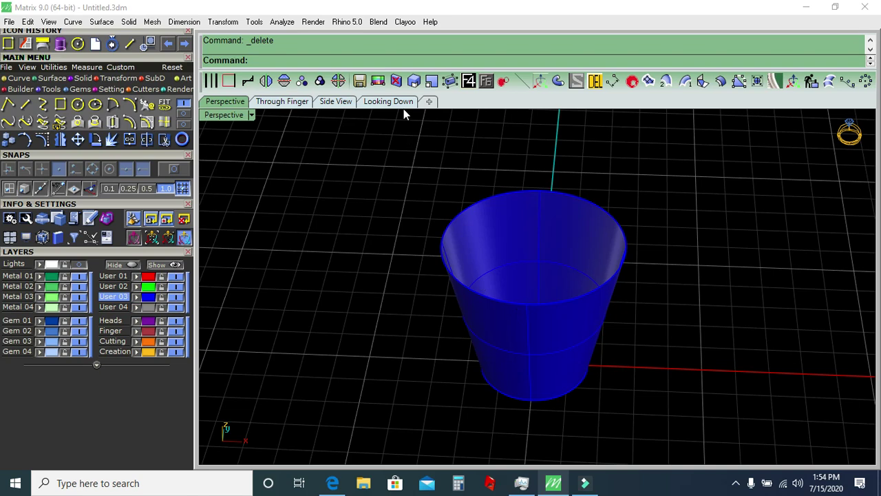
right_click_drag(524, 383, 571, 412)
left_click_drag(571, 413, 505, 356)
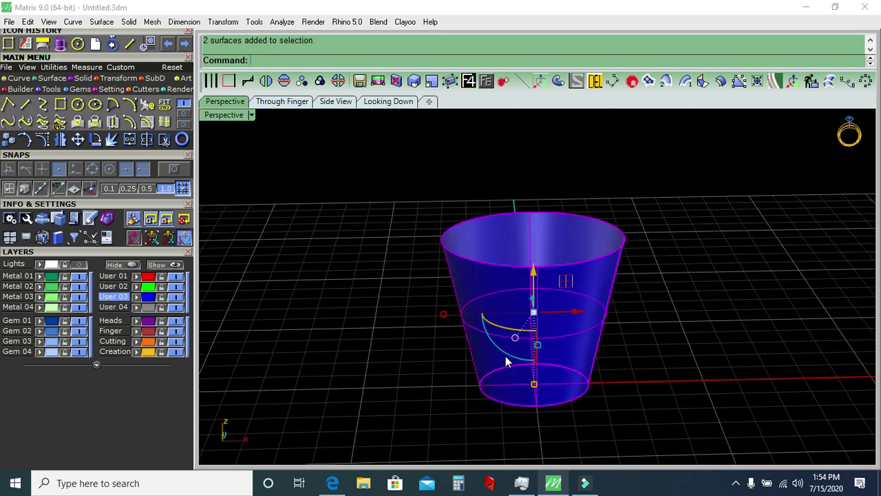
left_click(130, 140)
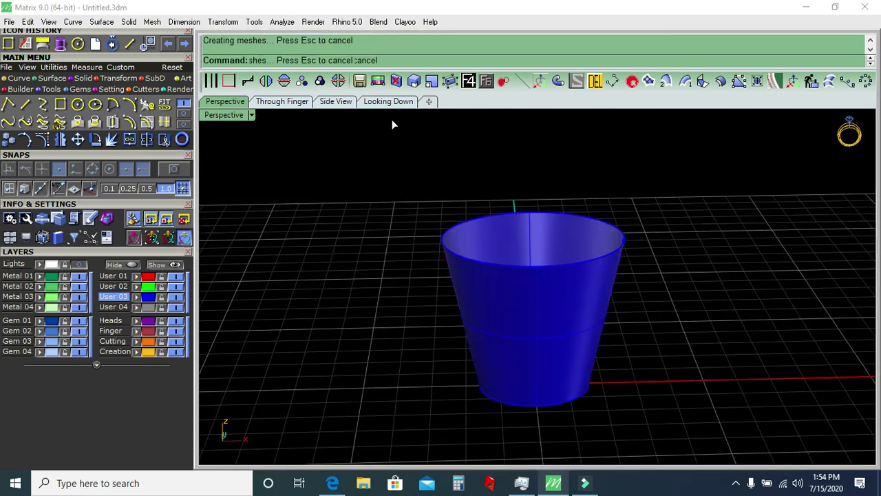
left_click(404, 231)
left_click(388, 101)
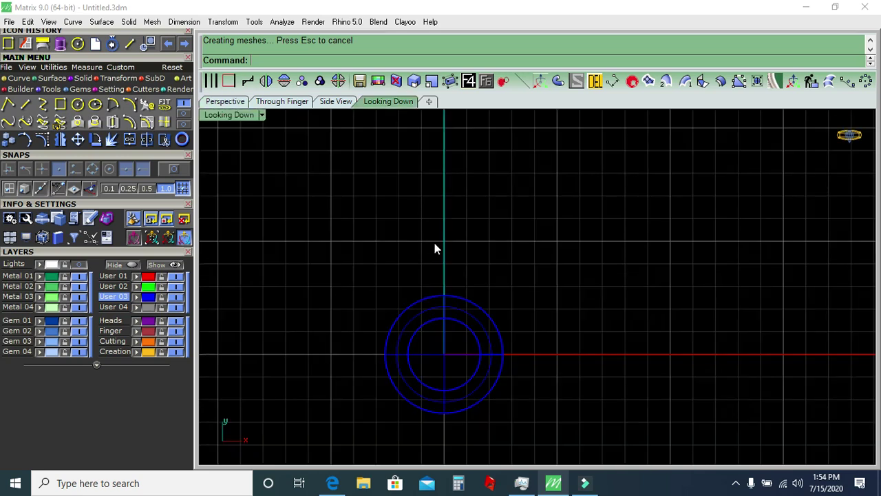
Take a throwaway 1.56 aligned measurement across the photo's cup, then return to perspective.
scroll(431, 242, "down", 3)
scroll(482, 340, "up", 3)
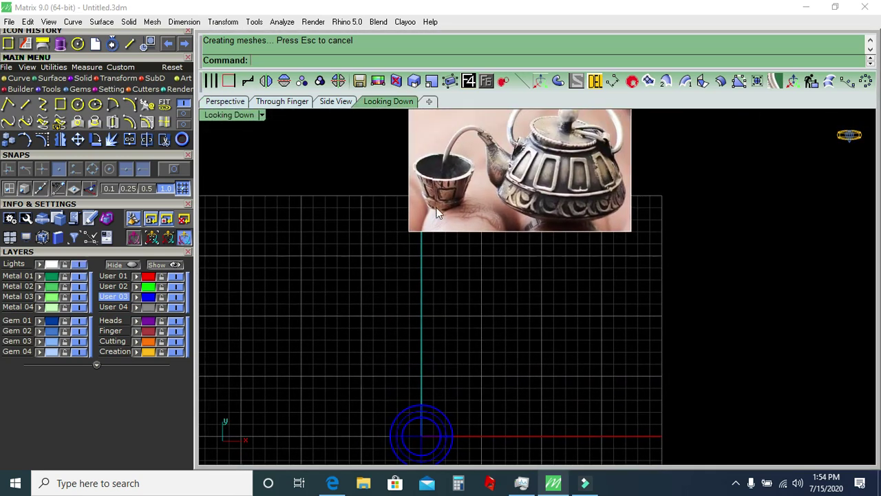
scroll(467, 243, "up", 2)
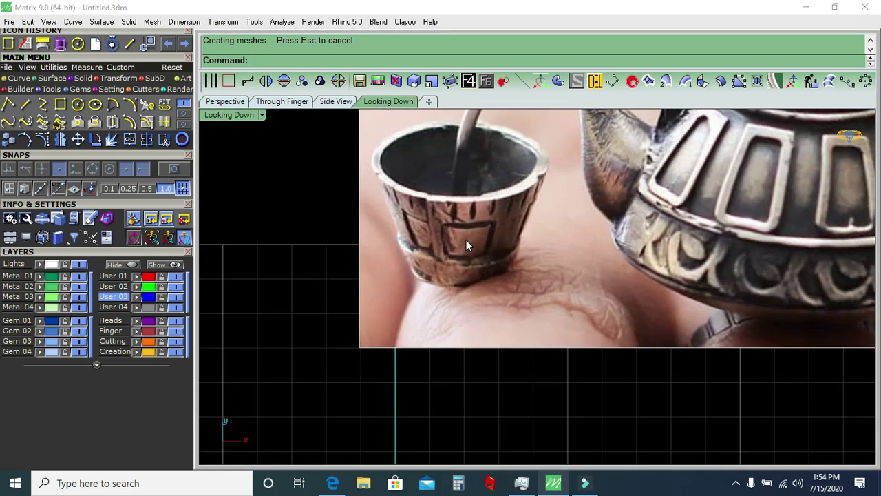
left_click(610, 86)
scroll(509, 207, "up", 2)
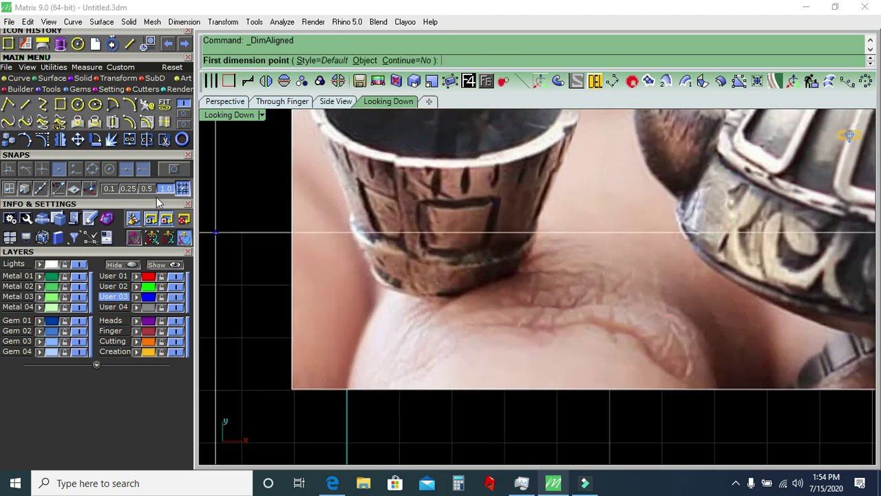
left_click(415, 227)
left_click(497, 227)
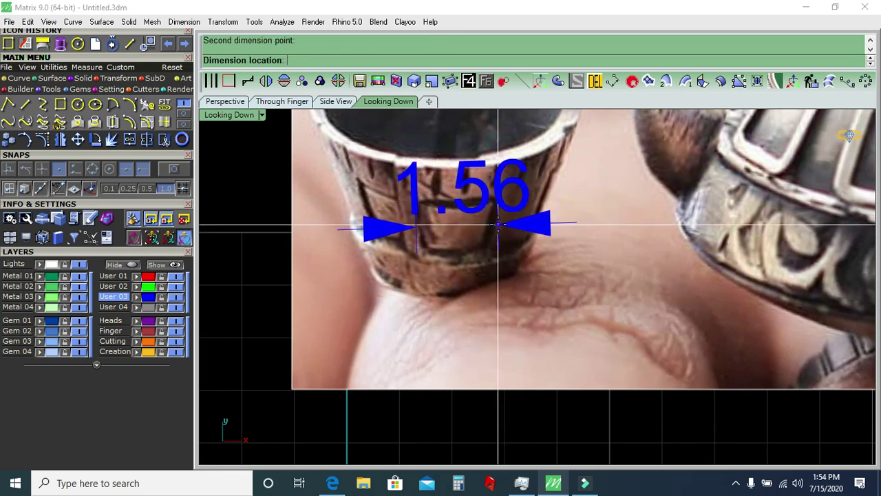
key("Escape")
scroll(500, 184, "down", 1)
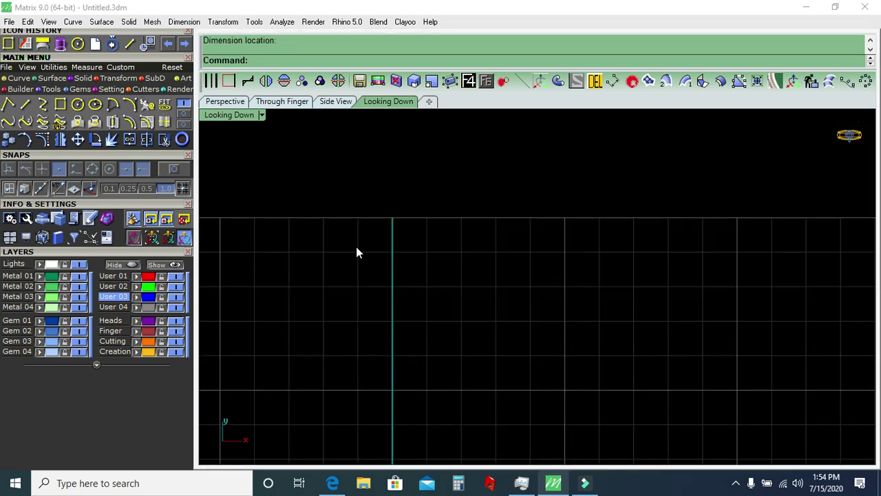
left_click(225, 102)
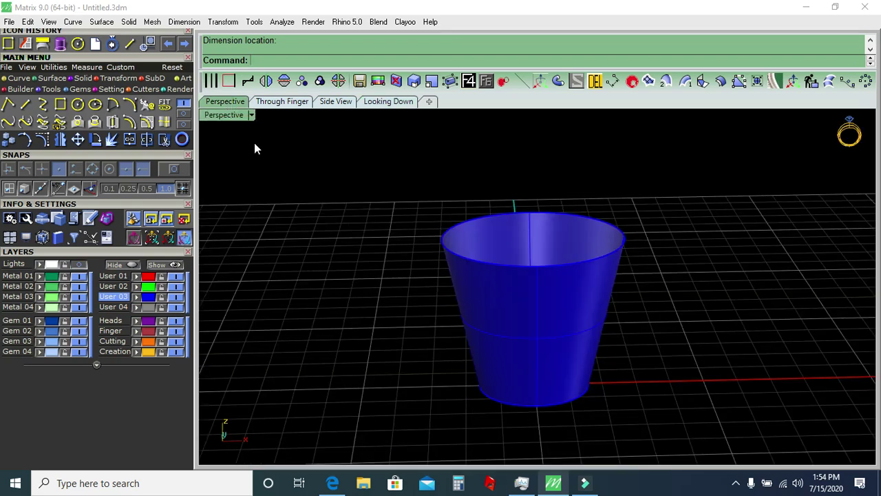
Scale the cup and its profile curve vertically with Scale1D from origin 0,0,0 to shorten it.
left_click(282, 101)
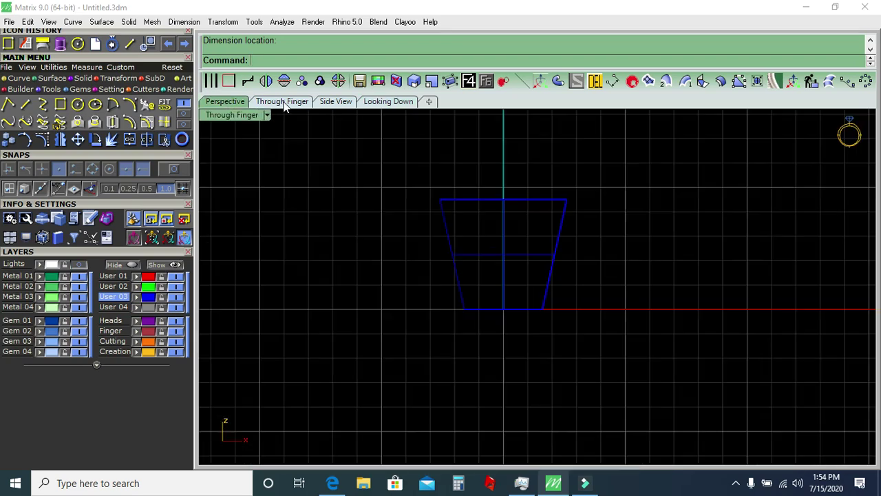
left_click_drag(467, 173, 423, 231)
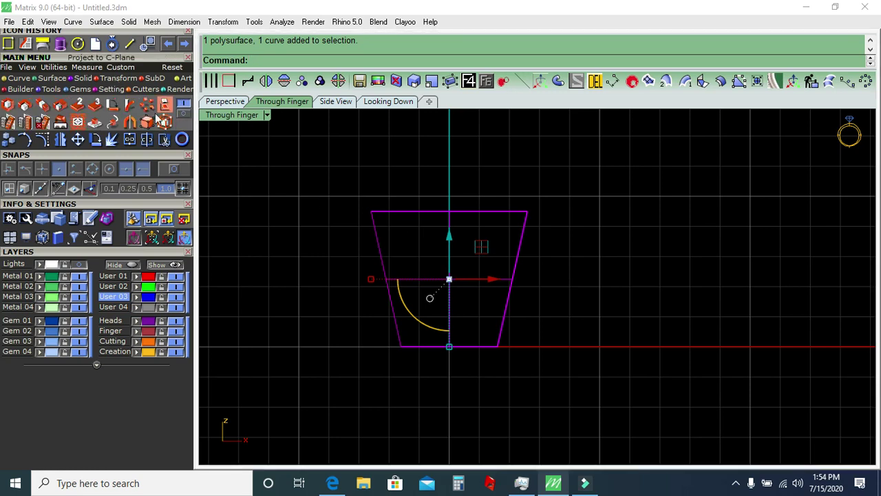
left_click(43, 104)
left_click(468, 82)
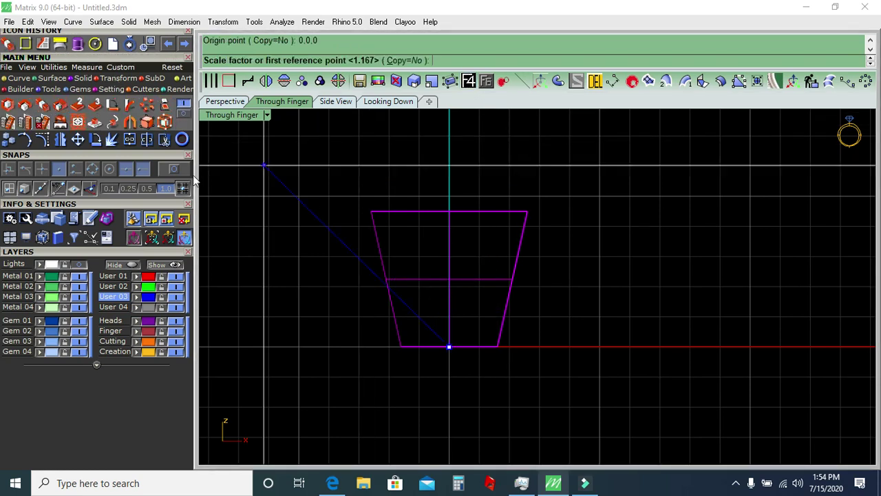
left_click(129, 188)
left_click(489, 182)
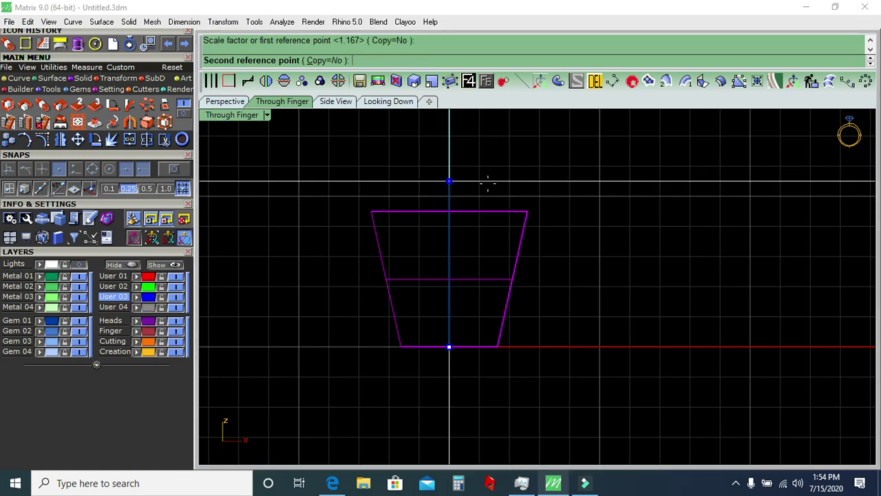
left_click(487, 197)
key("Escape")
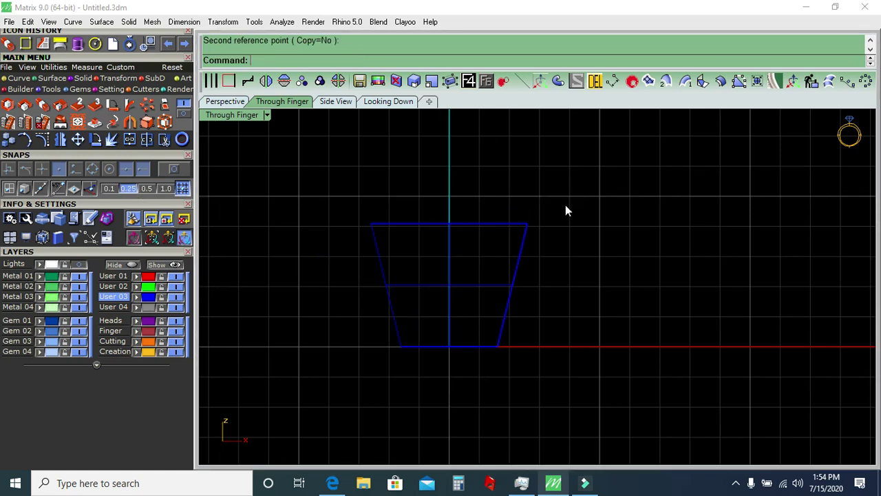
left_click(225, 101)
right_click_drag(498, 285, 533, 322)
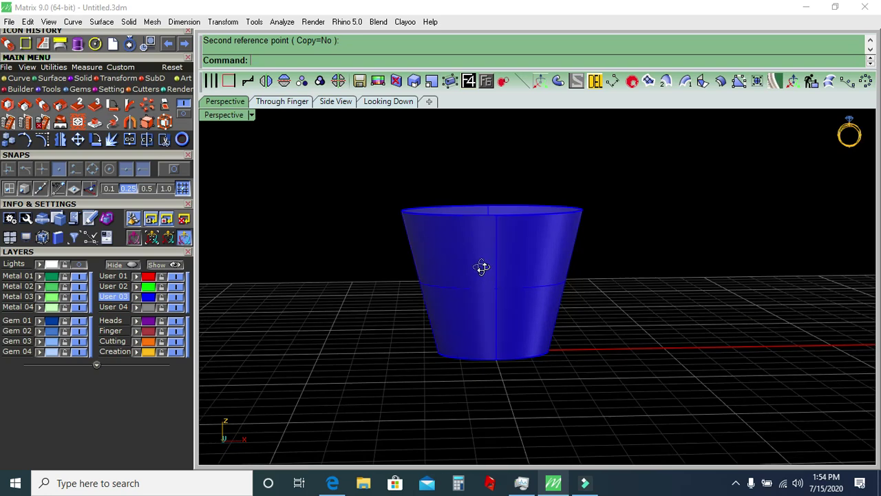
Offset the cup surface into a solid with 0.5 thickness, replacing the 0.3 attempt.
left_click(534, 322)
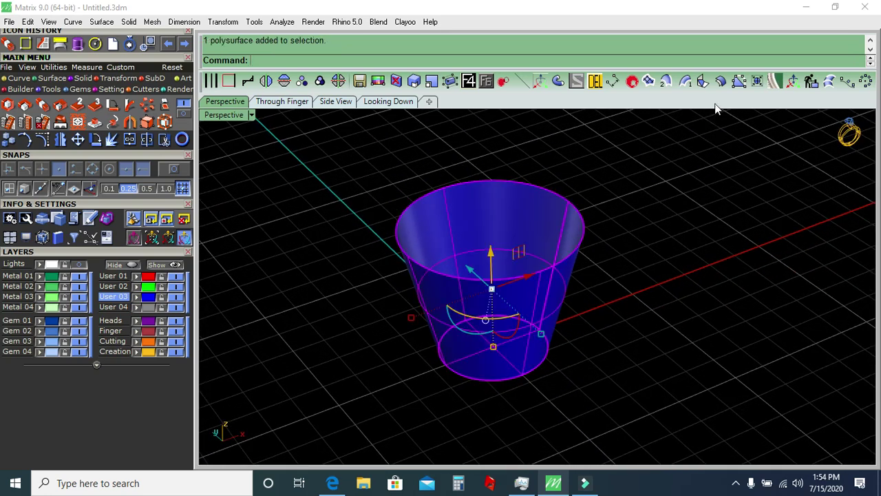
left_click(723, 88)
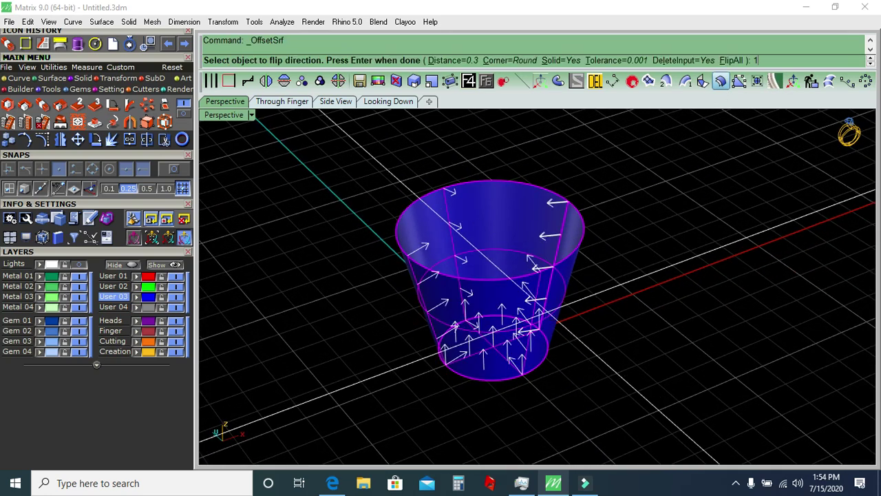
key("Return")
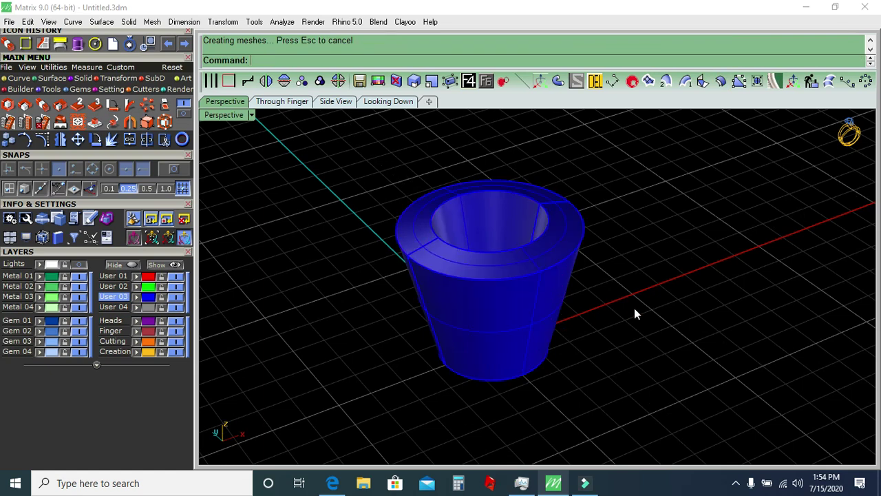
key("Return")
key("Return")
key("Return")
key("ctrl+z")
key("Return")
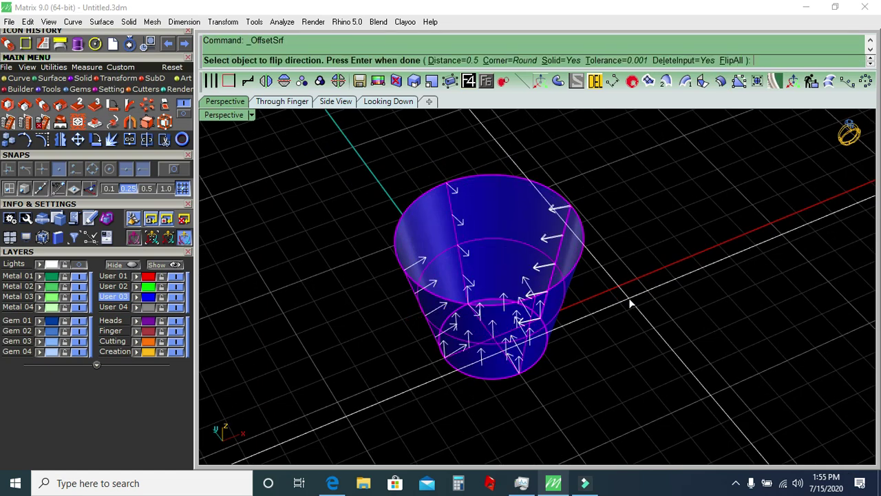
type("6")
key("Return")
key("Return")
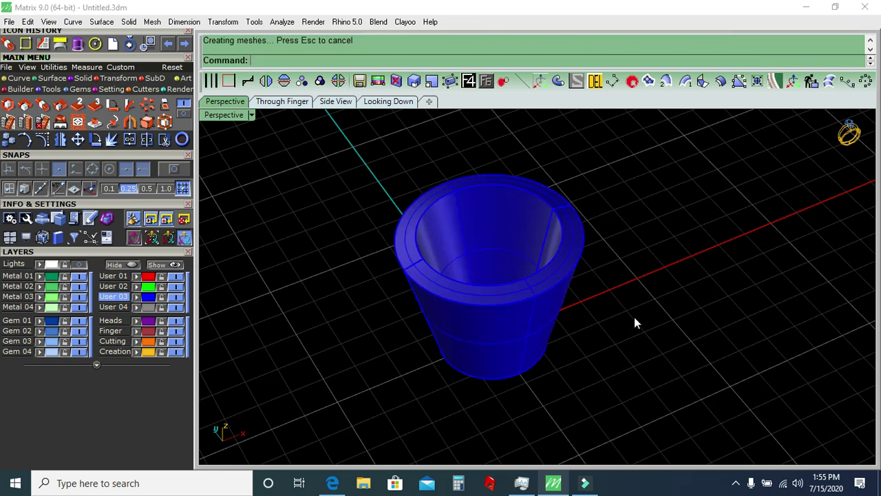
right_click_drag(629, 304, 503, 227)
scroll(414, 210, "up", 3)
key("ctrl+Tab")
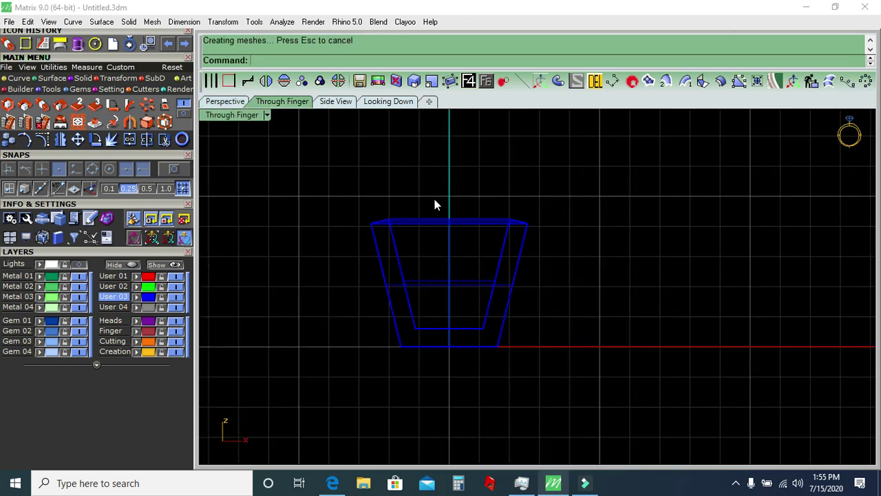
Raise the cup's inner top edges with the gumball until level with the outer rim.
left_click_drag(335, 189, 566, 233)
scroll(498, 224, "up", 3)
left_click_drag(539, 206, 539, 234)
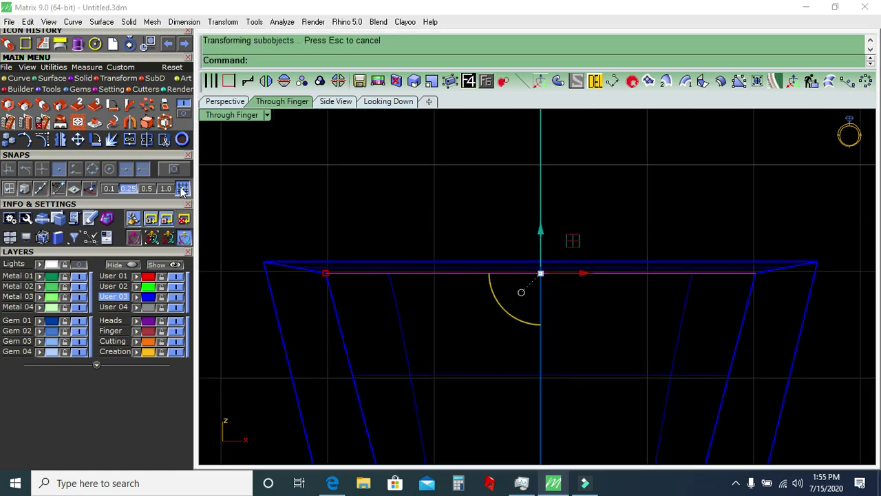
left_click_drag(546, 235, 547, 236)
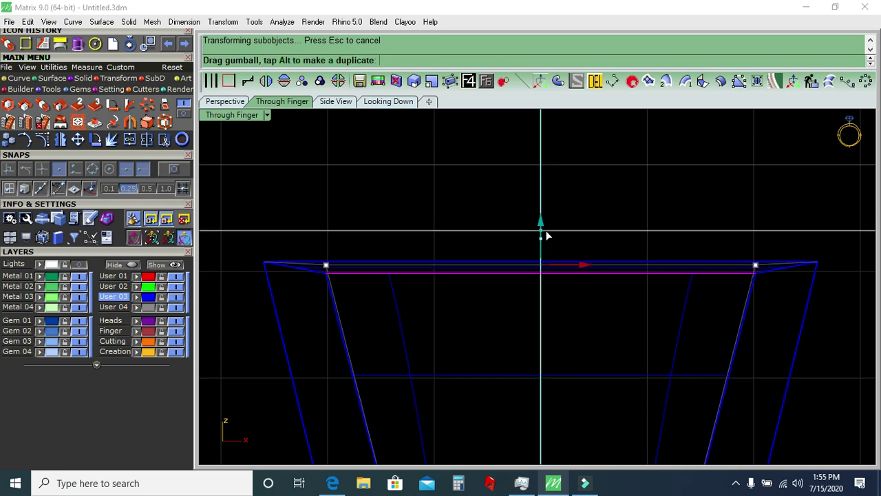
left_click(335, 199)
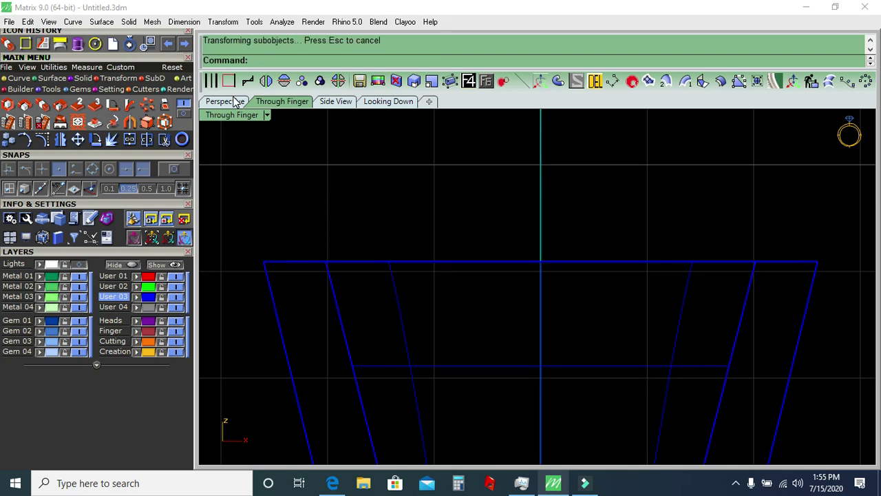
left_click(236, 102)
mouse_move(287, 165)
right_mouse_down()
mouse_move(512, 269)
mouse_move(556, 317)
mouse_move(530, 336)
mouse_move(452, 252)
mouse_move(482, 273)
mouse_move(574, 291)
right_mouse_up()
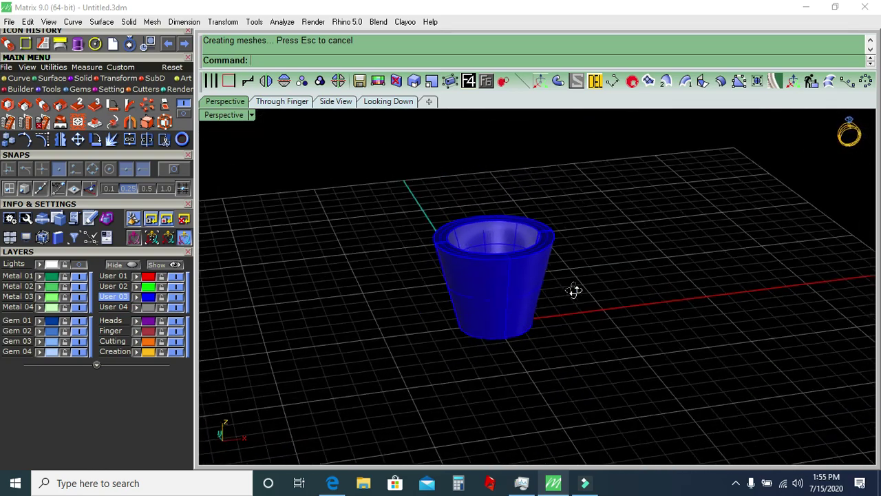
Extract a vertical isocurve from the cup's outer wall.
scroll(575, 290, "up", 2)
scroll(478, 275, "up", 2)
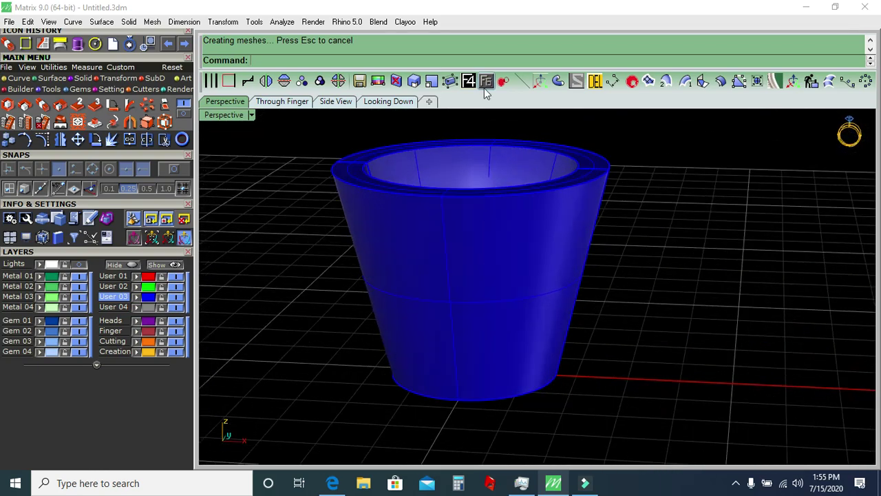
left_click(450, 223)
scroll(472, 244, "up", 2)
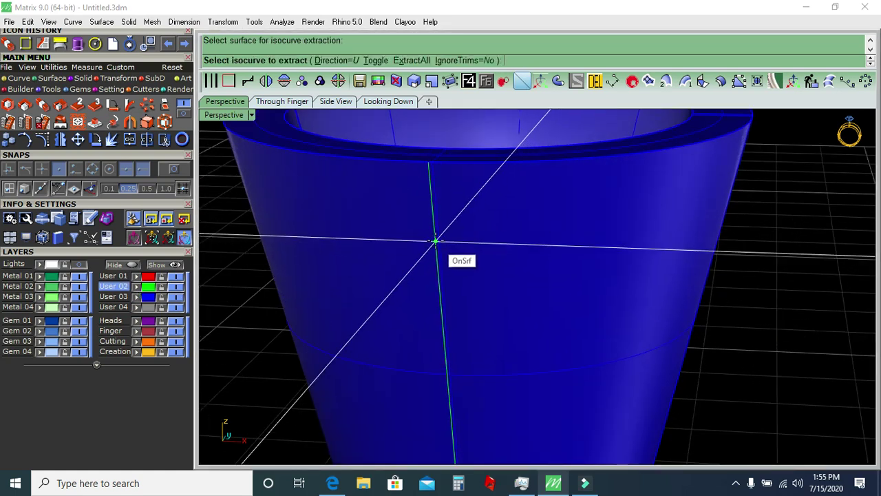
left_click(435, 199)
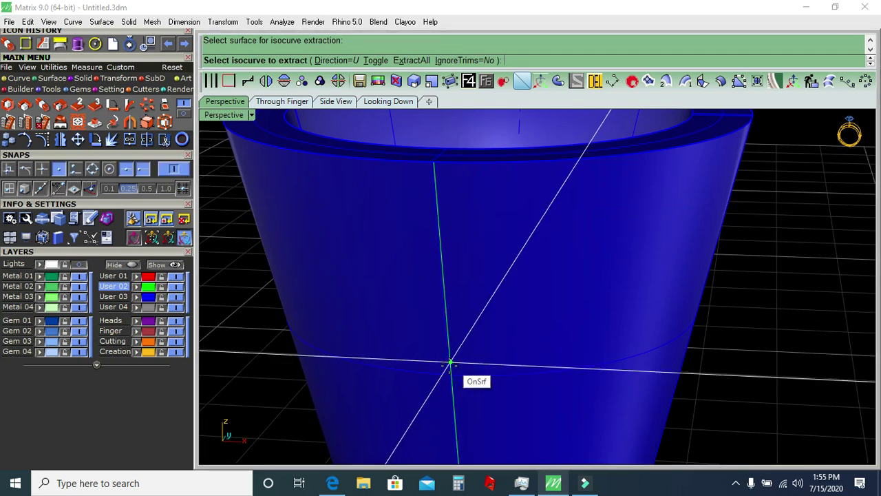
left_click(39, 171)
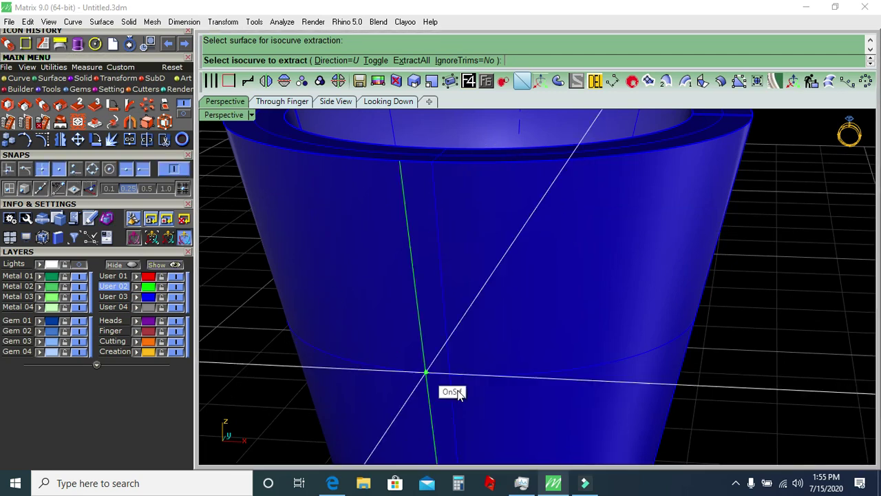
left_click(452, 375)
key("Return")
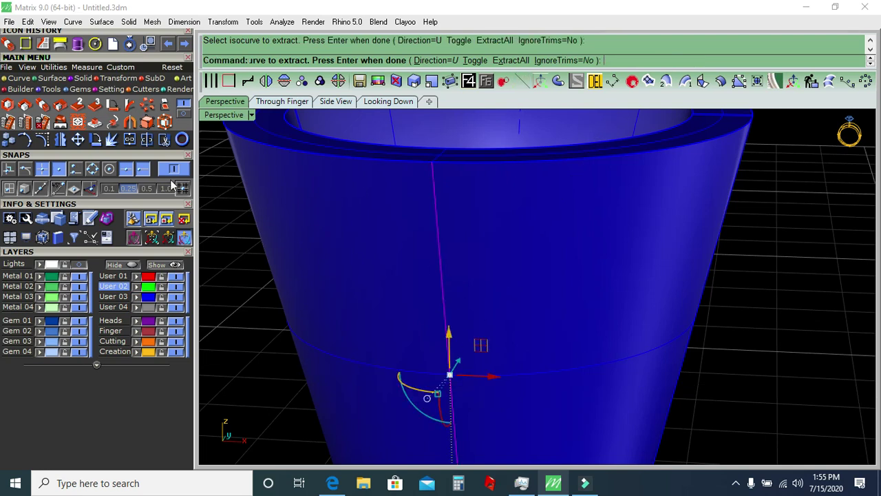
Split the isocurve at two points, delete the long magenta piece, and select the remaining profile curve.
left_click(284, 80)
left_click(308, 60)
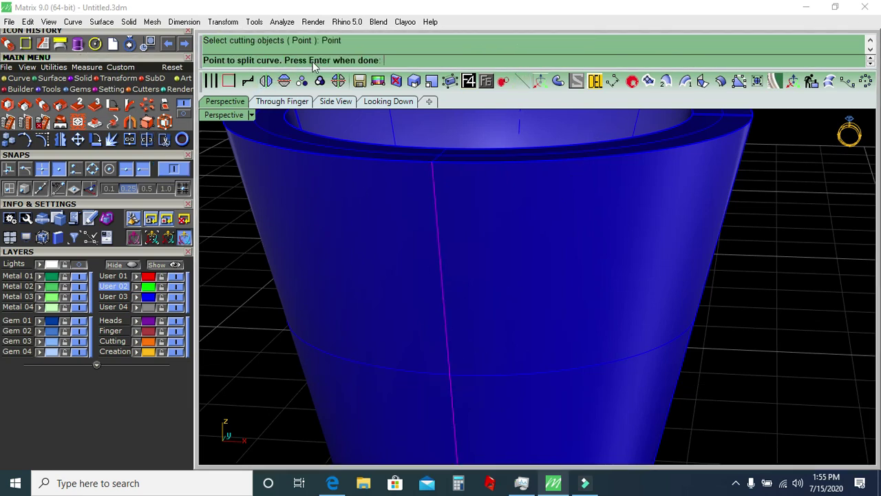
left_click(437, 203)
left_click(438, 259)
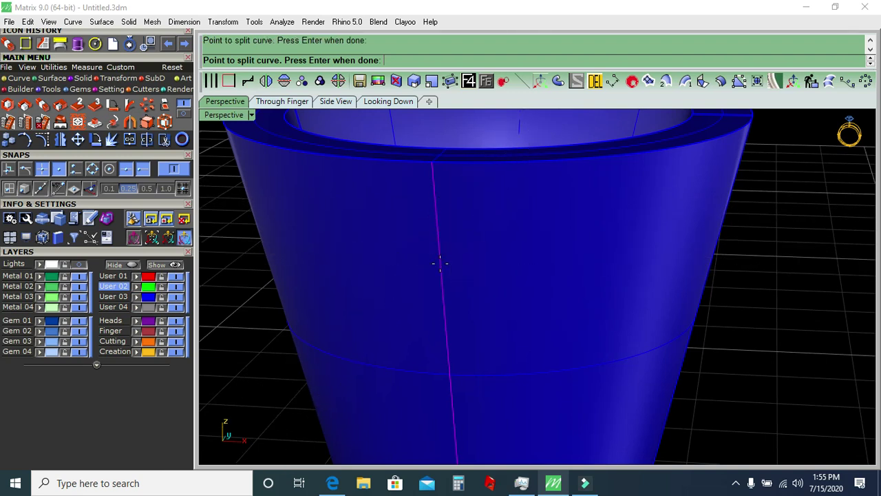
key("Return")
left_click(437, 236, "ctrl")
key("Delete")
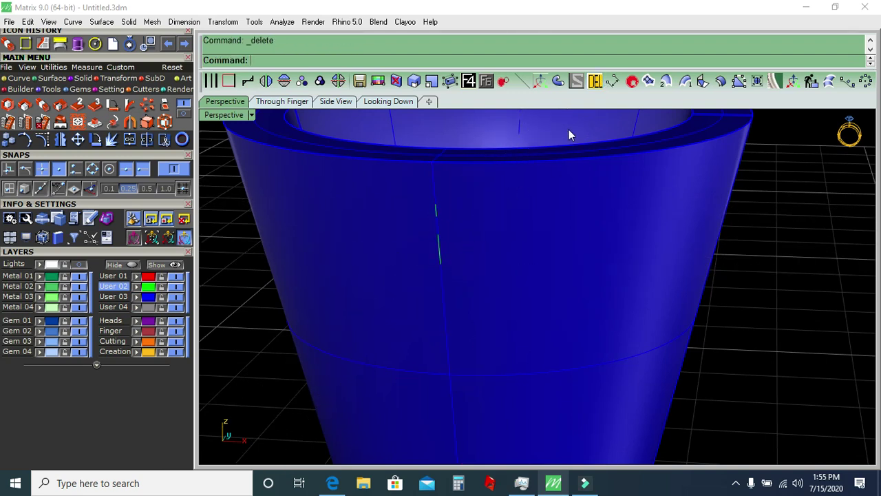
scroll(463, 259, "down", 3)
left_click_drag(285, 309, 578, 146)
scroll(475, 210, "up", 3)
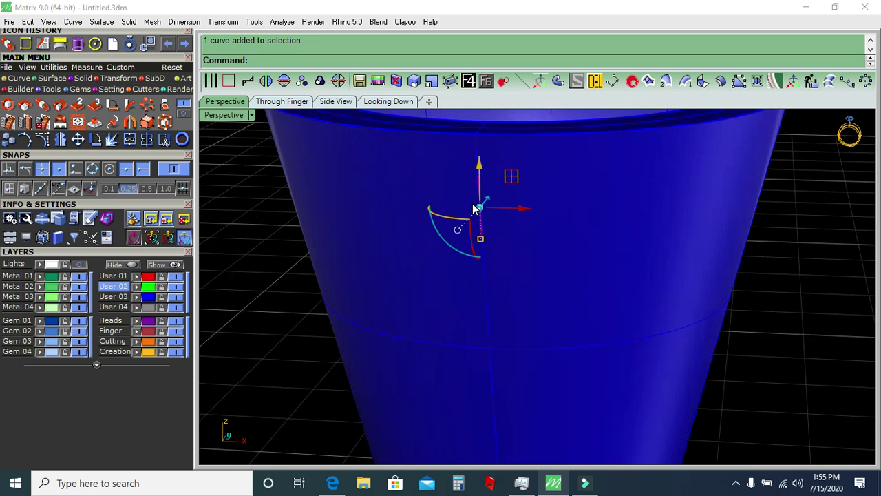
Hide the User 03 surface and split the magenta curve in two at a picked point.
left_click(558, 82)
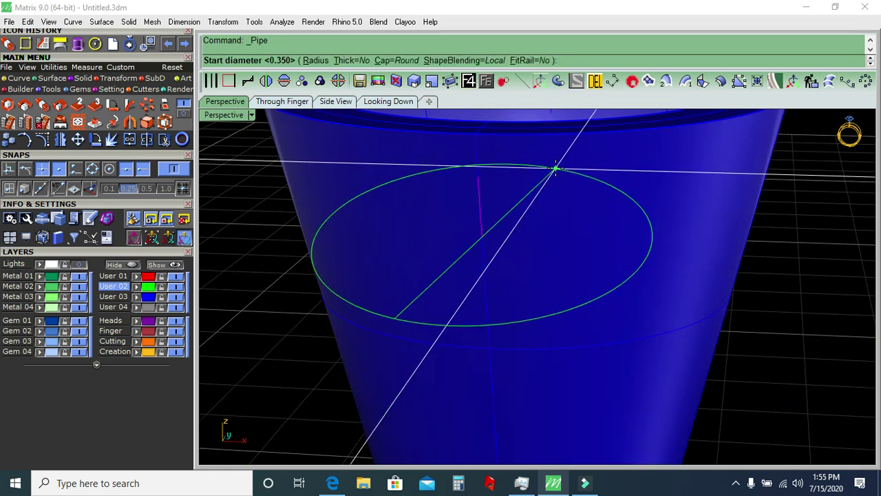
key("Escape")
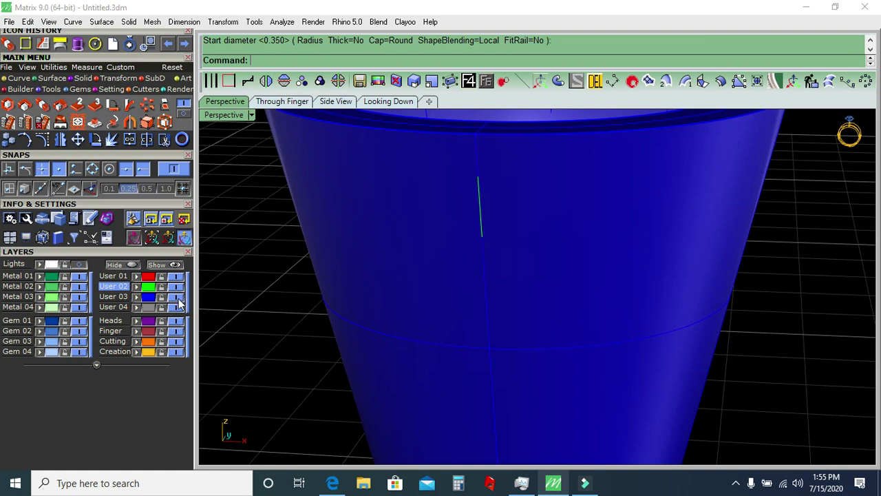
left_click(175, 296)
left_click_drag(516, 200, 457, 234)
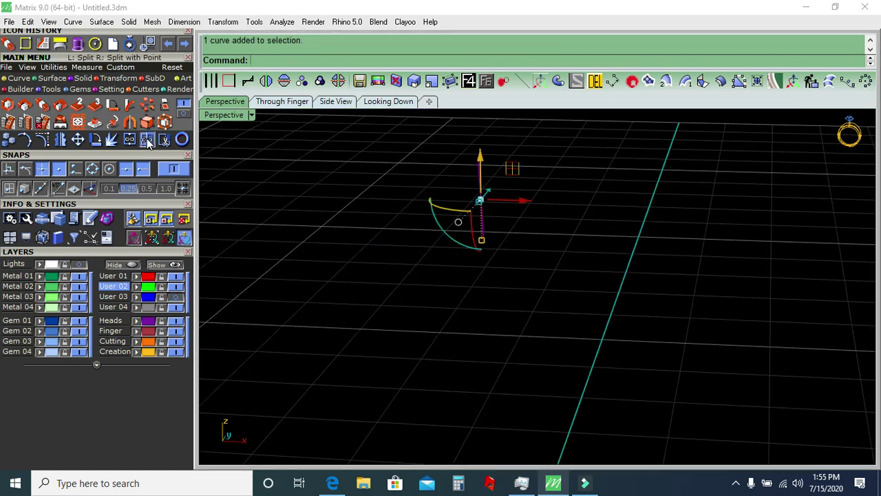
left_click(163, 140)
left_click(308, 61)
left_click(482, 219)
key("Return")
Raise the split curves slightly and pipe the first piece tapering from .25 to .1 diameter.
left_click_drag(475, 172, 580, 155)
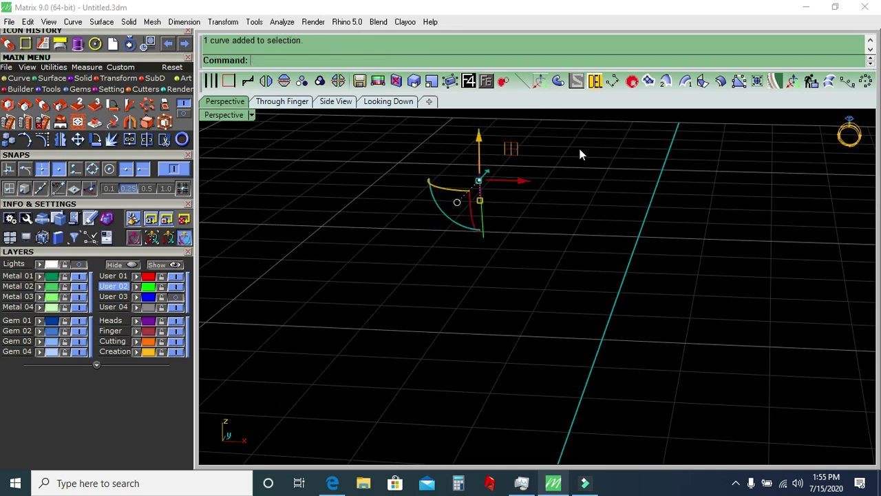
left_click(559, 82)
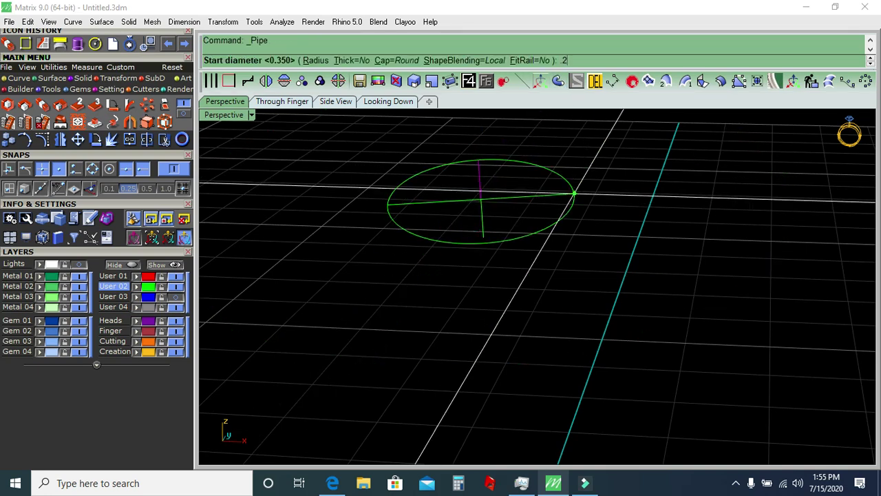
type("5")
key("Return")
type("1")
key("Return")
key("Return")
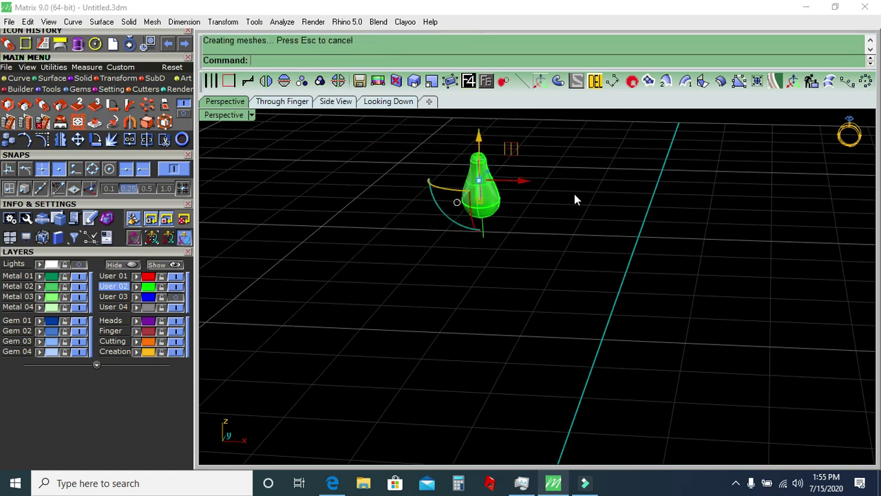
Pipe the lower arc from .1 to .25 diameter and show the User 03 surface again.
mouse_move(545, 267)
right_mouse_down()
mouse_move(531, 236)
mouse_move(470, 283)
mouse_move(509, 186)
right_mouse_up()
left_click(442, 192)
right_click(426, 224)
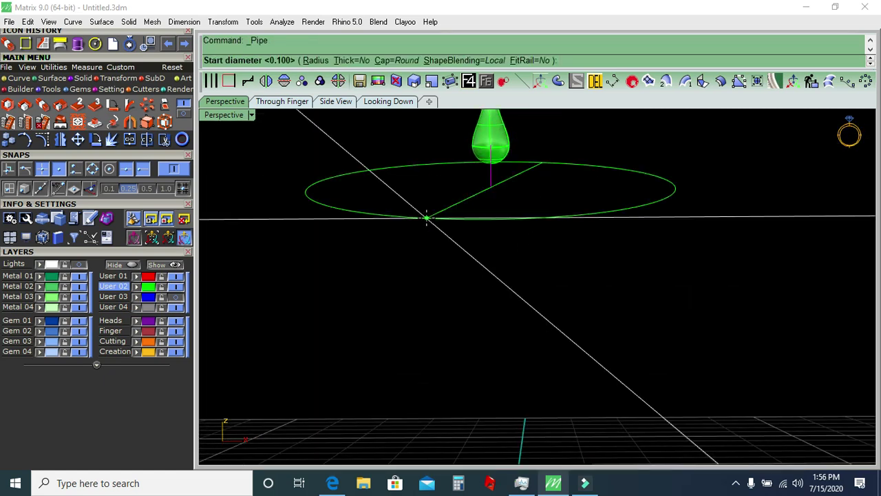
type("1")
key("Return")
type(".25")
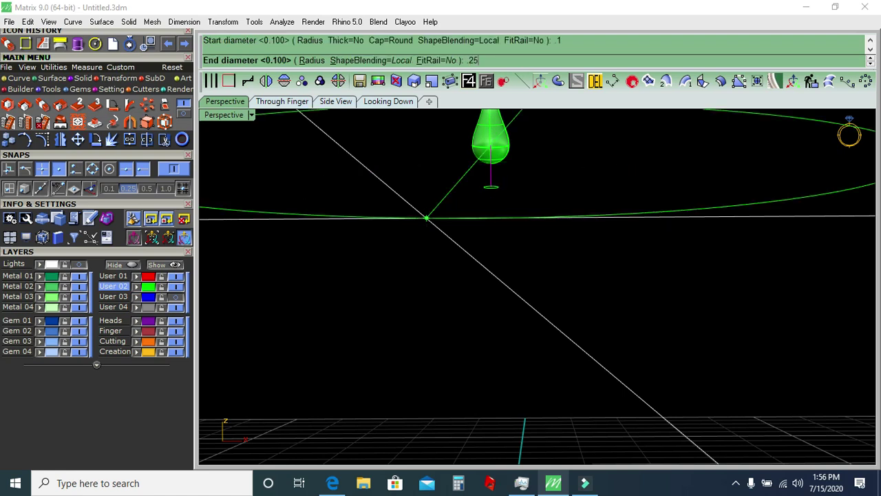
key("Return")
key("Return")
mouse_move(451, 209)
right_mouse_down()
mouse_move(479, 227)
mouse_move(482, 205)
right_mouse_up()
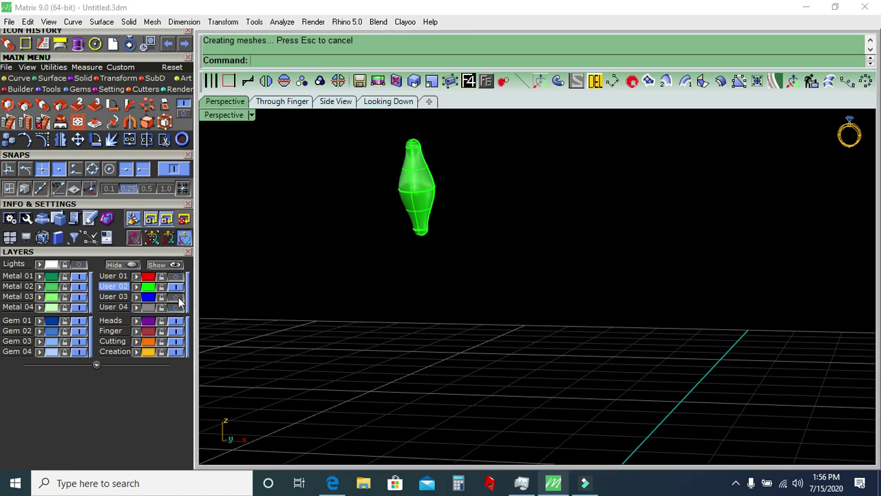
left_click(177, 299)
right_click_drag(450, 301, 425, 248)
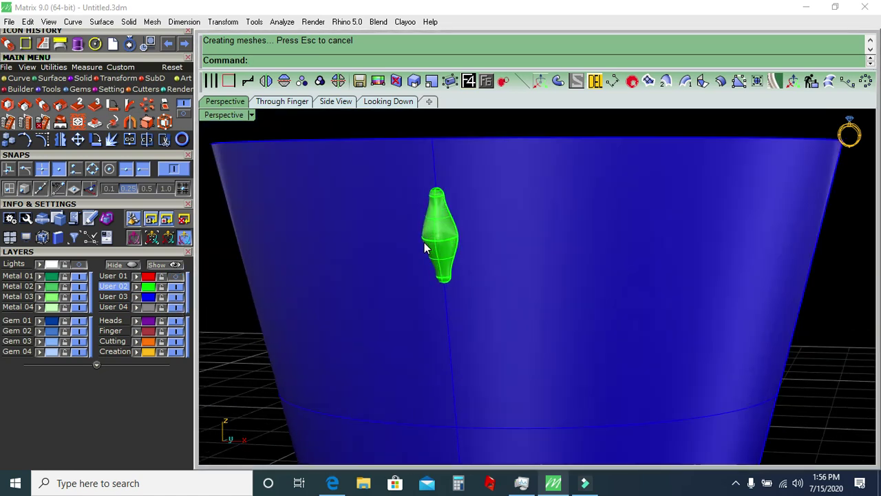
Nudge the green gem down the surface and delete the two leftover construction curves.
left_click(429, 230)
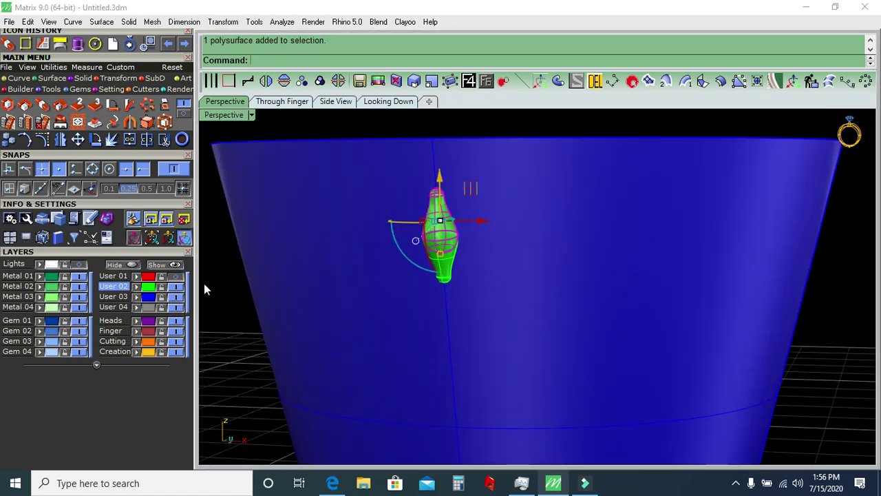
left_click_drag(443, 268, 444, 282)
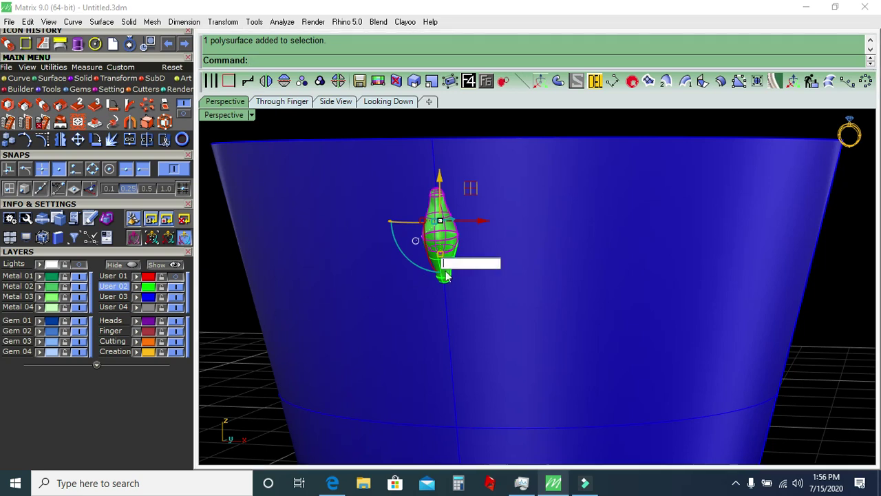
left_click(163, 337)
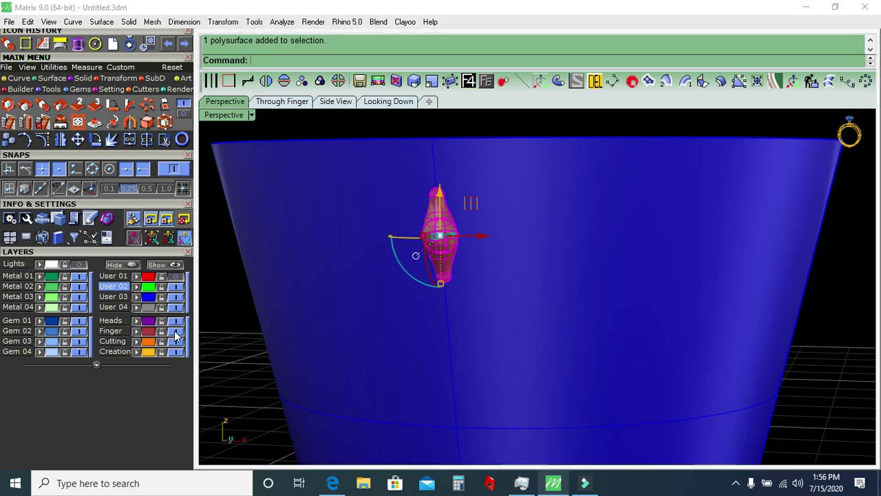
scroll(376, 315, "down", 2)
left_click(421, 282)
left_click(595, 82)
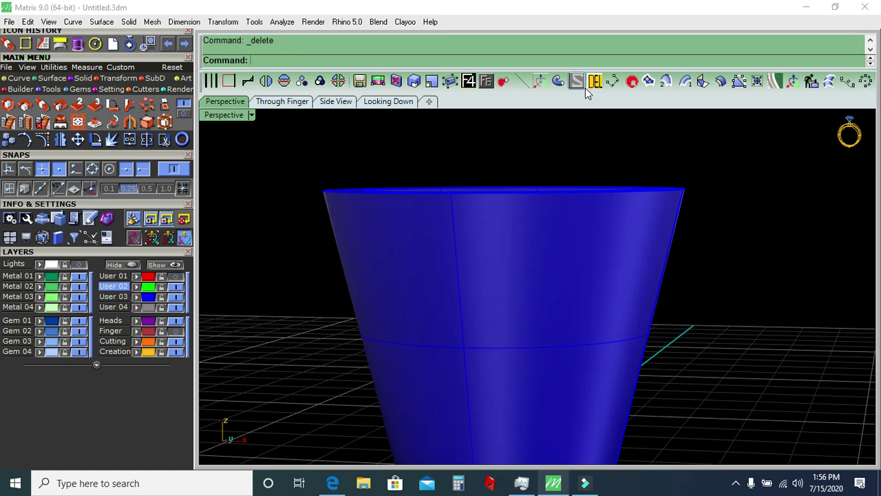
left_click(161, 332)
left_click(866, 81)
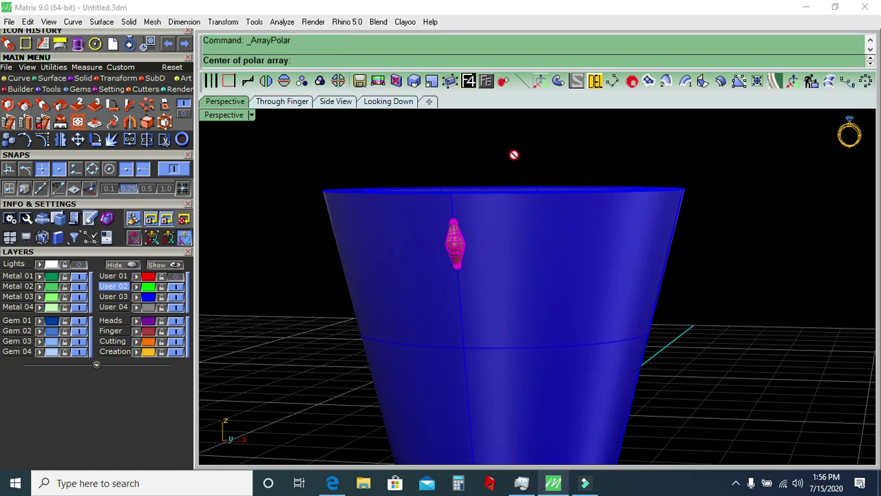
Centre the polar array of the gem at 0,0,0 with 20 copies over 360°.
type("0,0,0")
key("Return")
type("20")
key("Return")
key("Return")
mouse_move(560, 174)
right_mouse_down()
mouse_move(507, 223)
mouse_move(527, 224)
mouse_move(541, 213)
mouse_move(494, 230)
right_mouse_up()
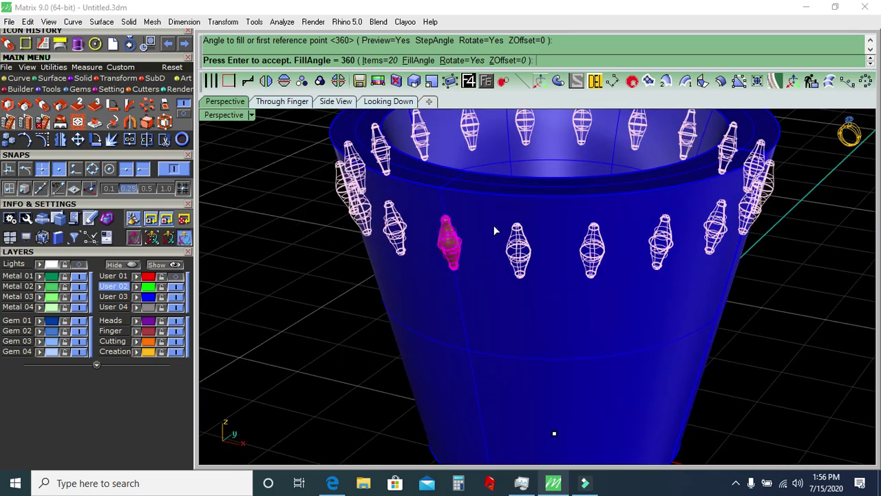
Change the array count to 24, then to 22, and accept the ring of gems.
left_click(371, 61)
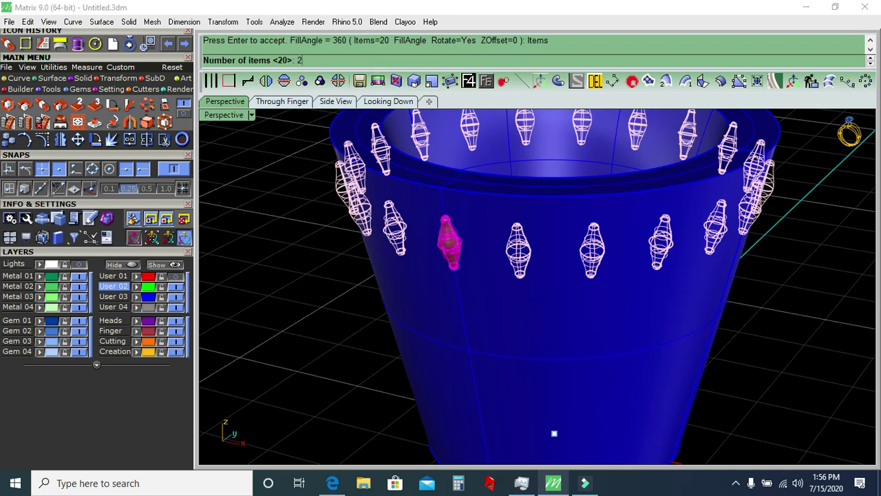
type("4")
key("Return")
left_click(377, 62)
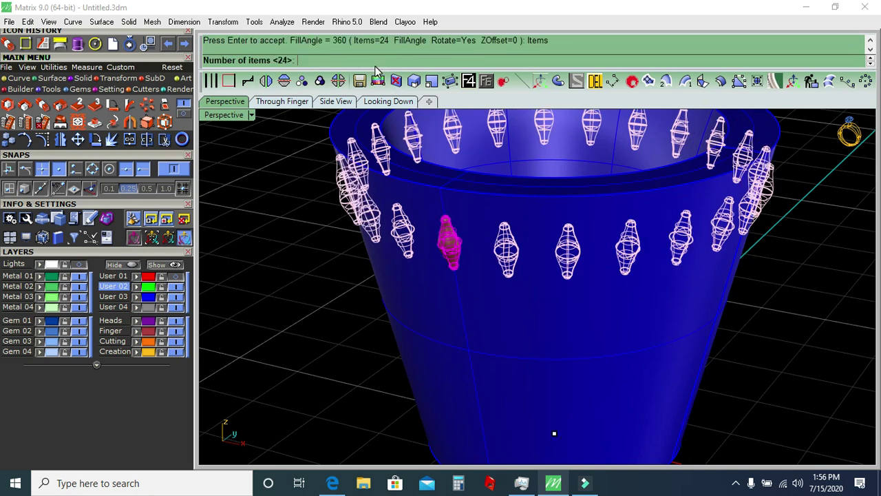
type("22")
key("Return")
key("Return")
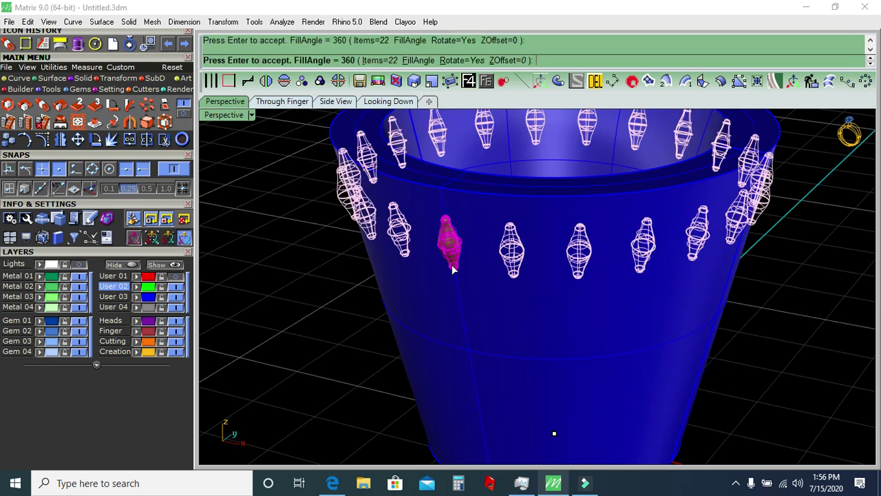
left_click(335, 101)
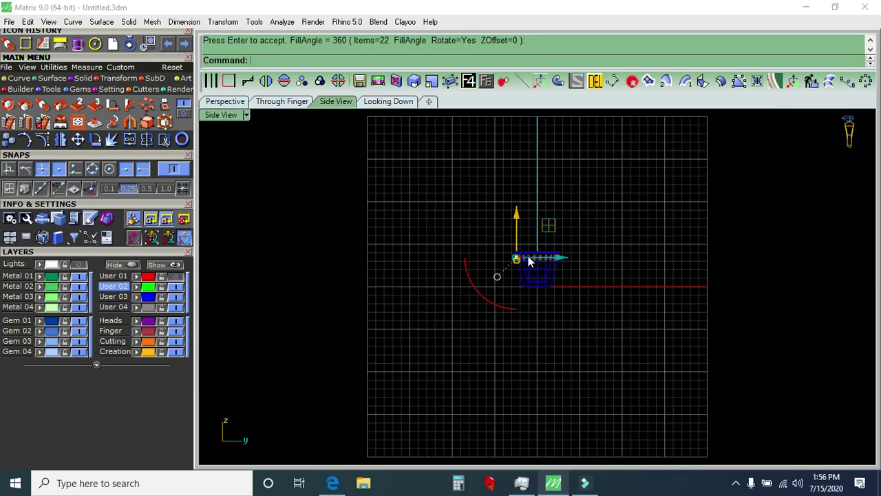
scroll(527, 258, "up", 3)
scroll(506, 271, "up", 3)
scroll(447, 259, "up", 2)
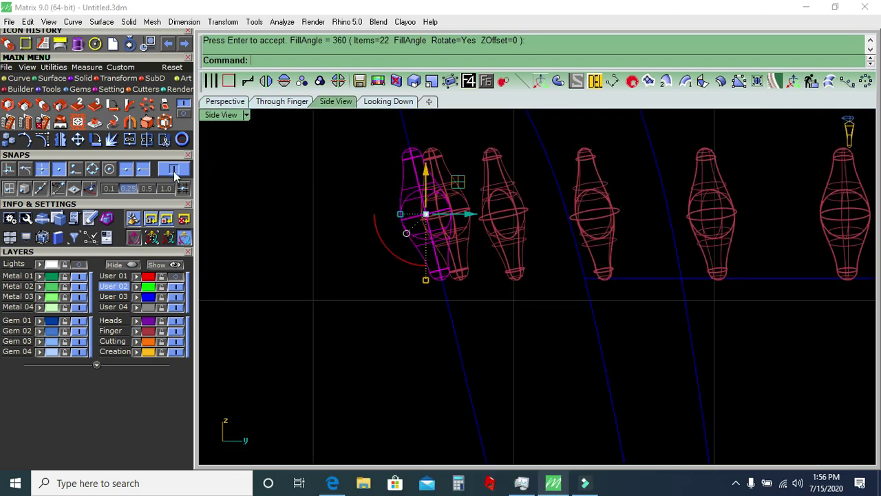
Stretch the gems downward with a 1D scale from the gem's top, snapping to curve ends.
left_click(44, 106)
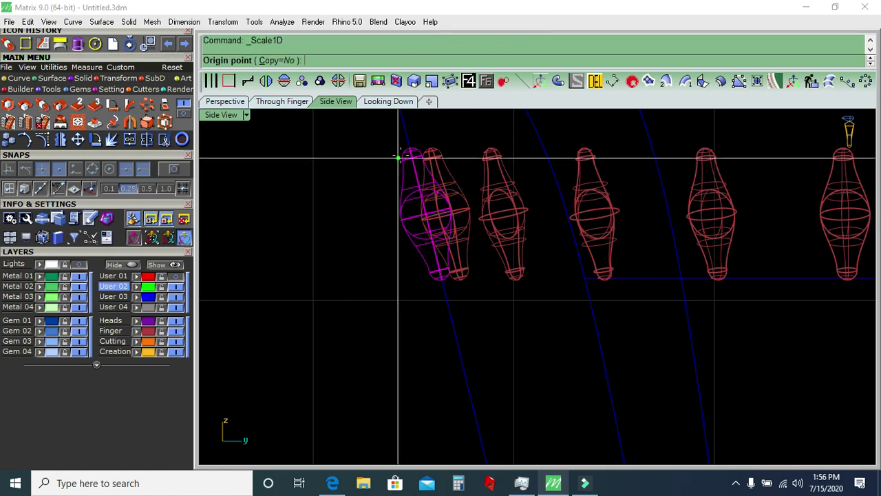
left_click(174, 170)
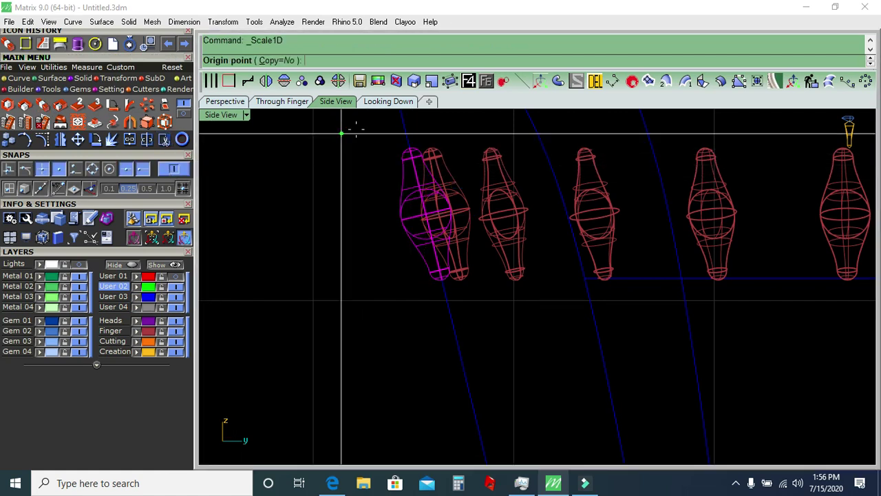
left_click(410, 149)
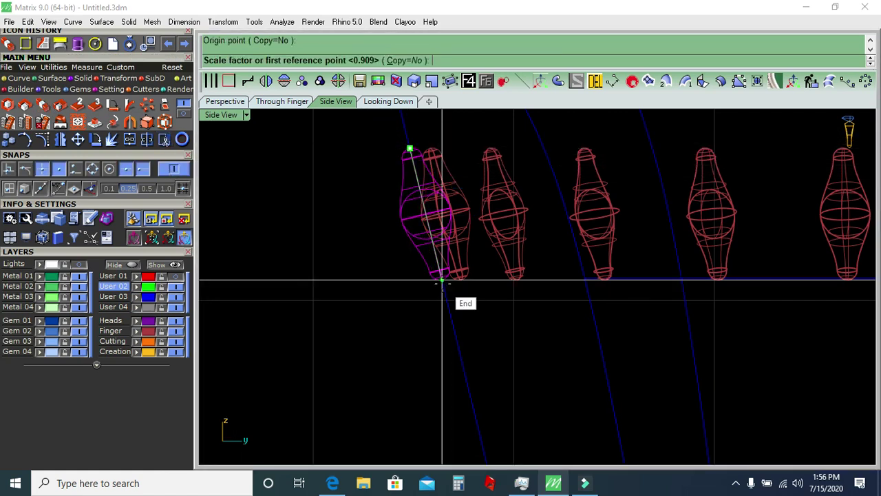
left_click(441, 281)
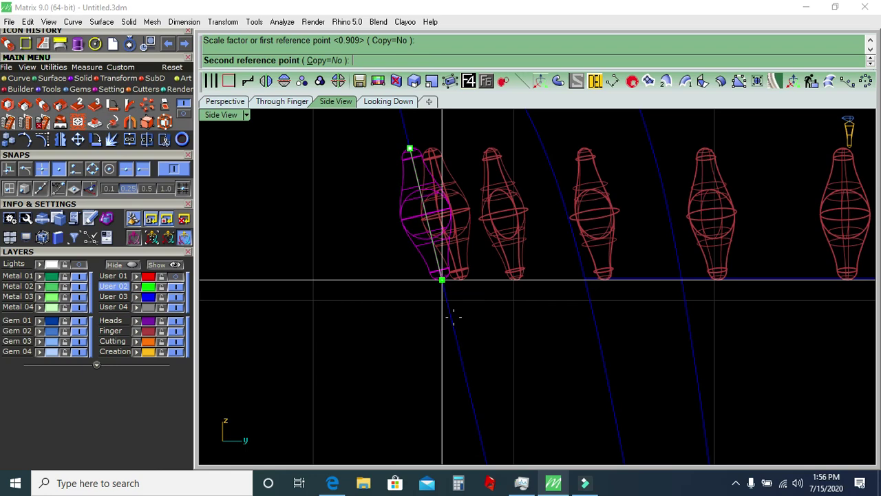
left_click(469, 360)
left_click(232, 103)
key("Escape")
mouse_move(329, 305)
right_mouse_down()
mouse_move(436, 297)
mouse_move(509, 263)
mouse_move(481, 296)
right_mouse_up()
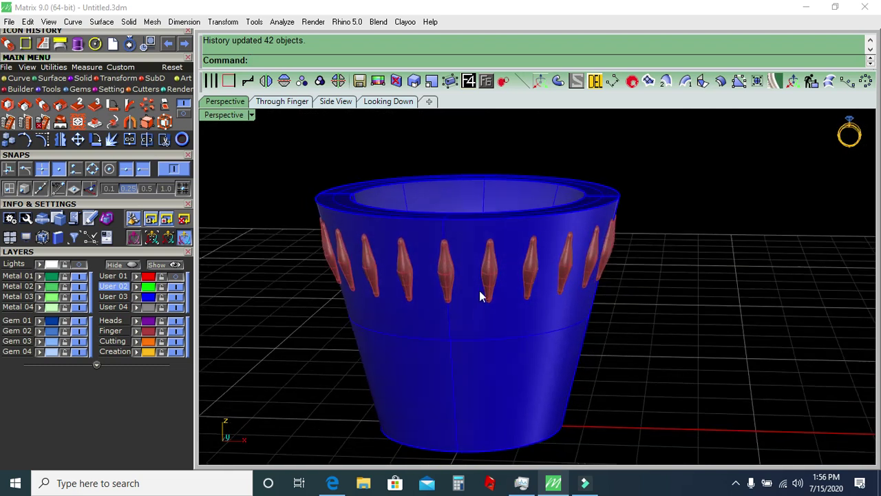
scroll(468, 335, "up", 2)
scroll(464, 303, "up", 2)
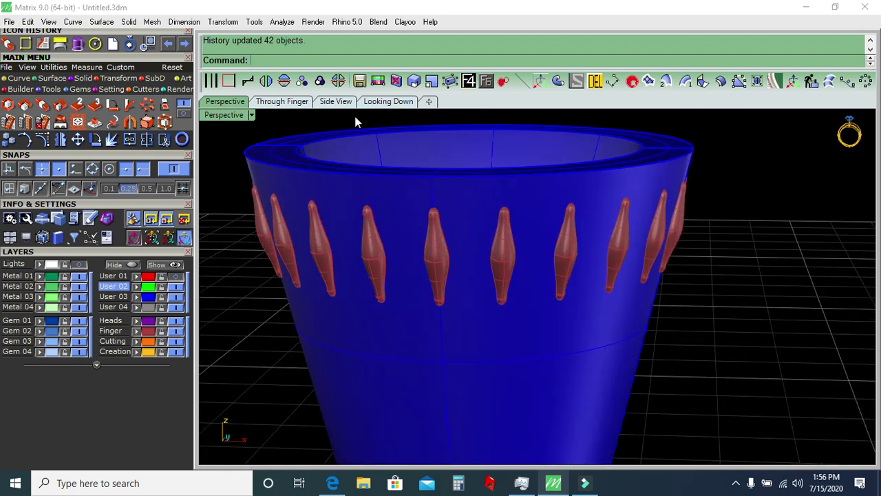
Shorten the gem with a second 1D scale using its top, bottom tip and a higher point.
left_click(336, 102)
left_click(406, 238)
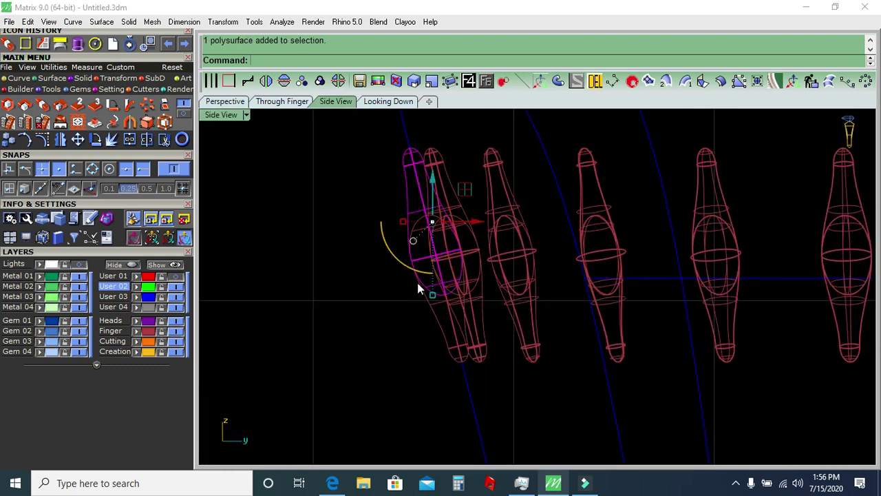
left_click(409, 147)
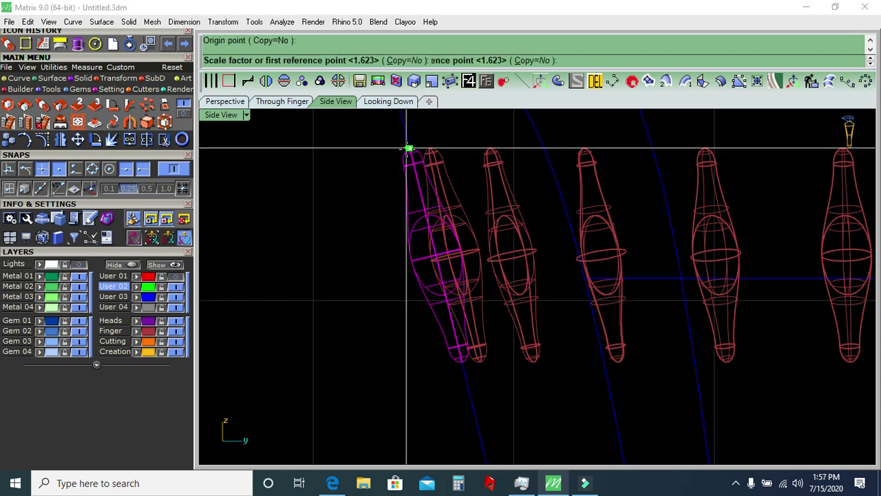
left_click(462, 360)
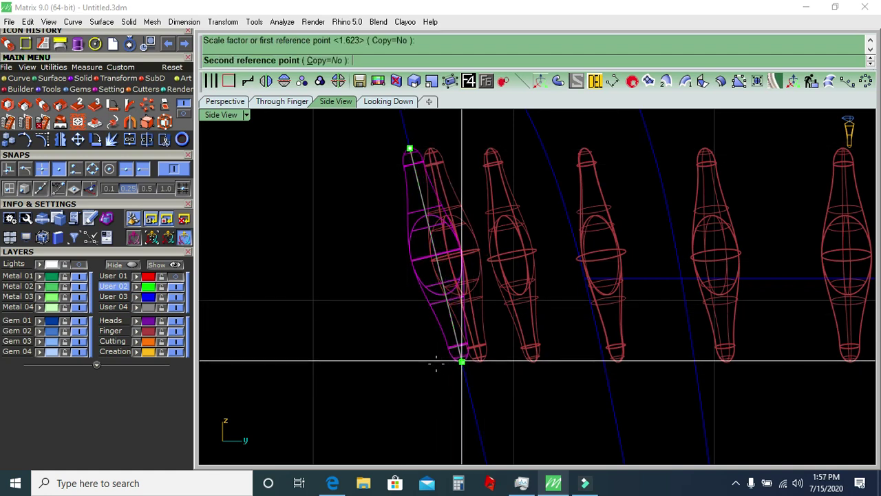
left_click(432, 343)
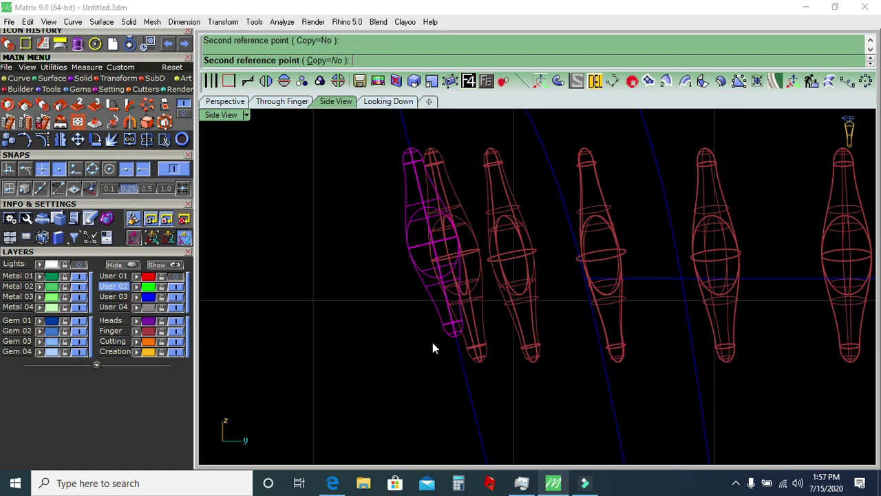
key("Escape")
Boolean-subtract all the window-selected gem shapes from the blue cup body.
left_click(227, 101)
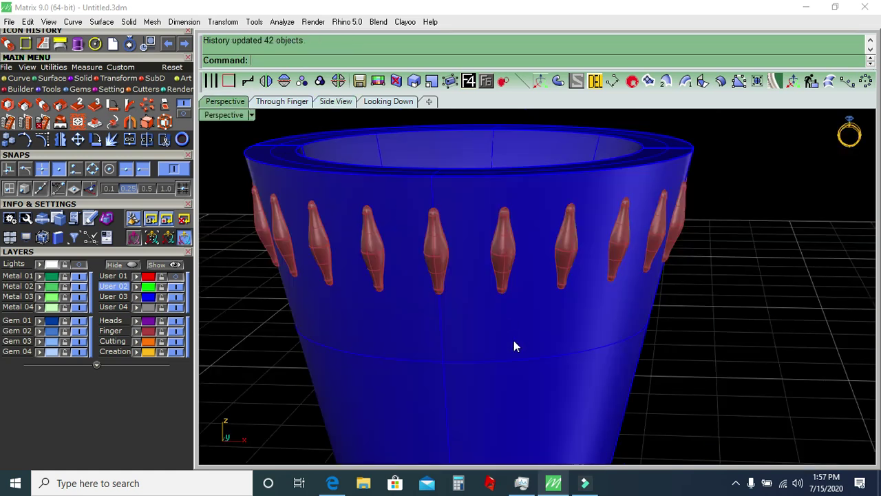
left_click(494, 227)
left_click(503, 81)
left_click_drag(320, 290, 758, 131)
key("Return")
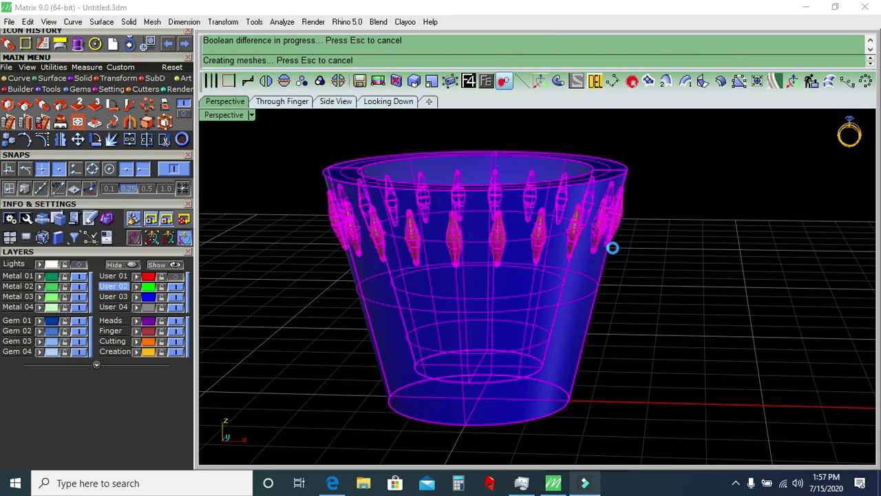
Inspect the 22 spindle recesses cut into the cup wall, ending in the top-down view.
scroll(502, 272, "down", 3)
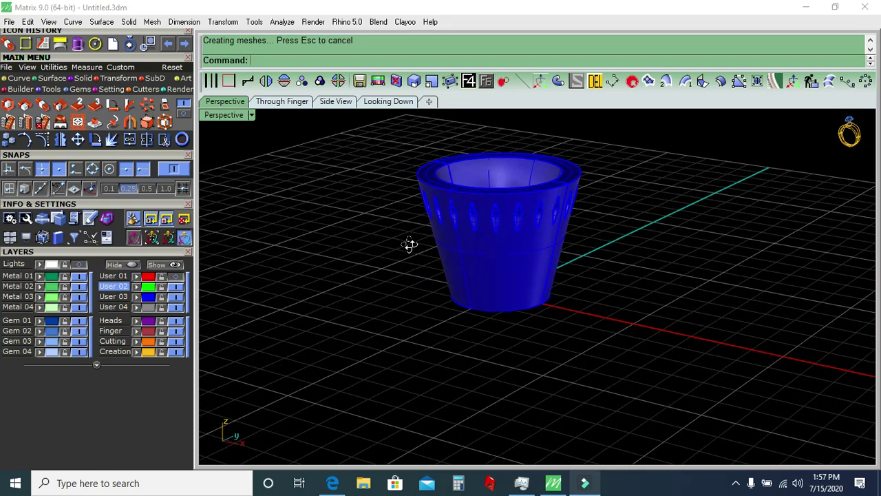
scroll(480, 216, "up", 5)
mouse_move(480, 216)
right_mouse_down()
mouse_move(652, 245)
mouse_move(546, 281)
right_mouse_up()
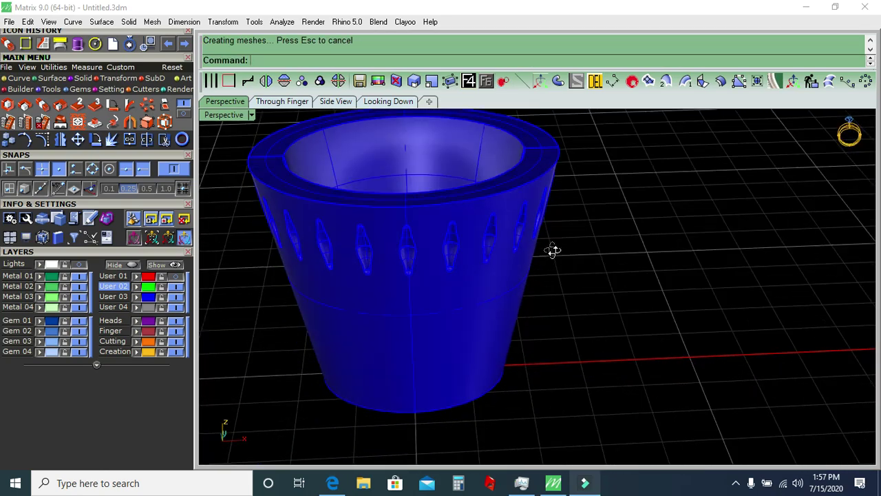
left_click(391, 103)
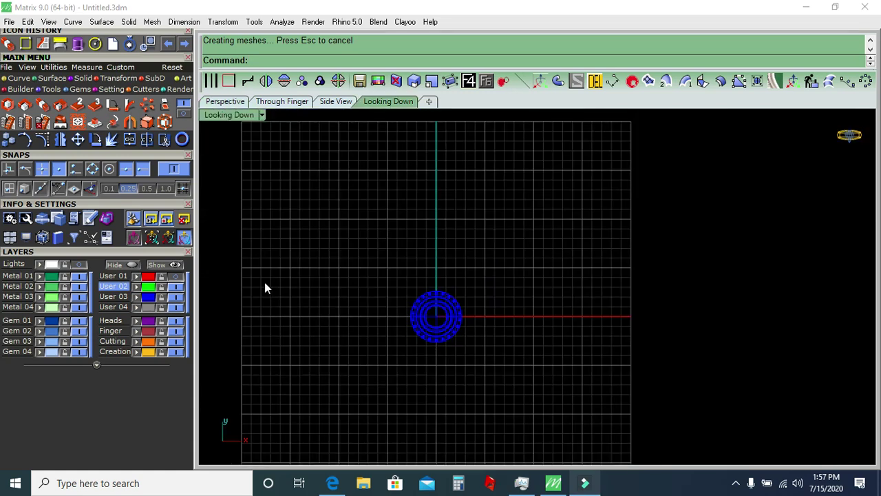
Draw a small rectangle with its first corner at the origin.
left_click(20, 78)
left_click(60, 104)
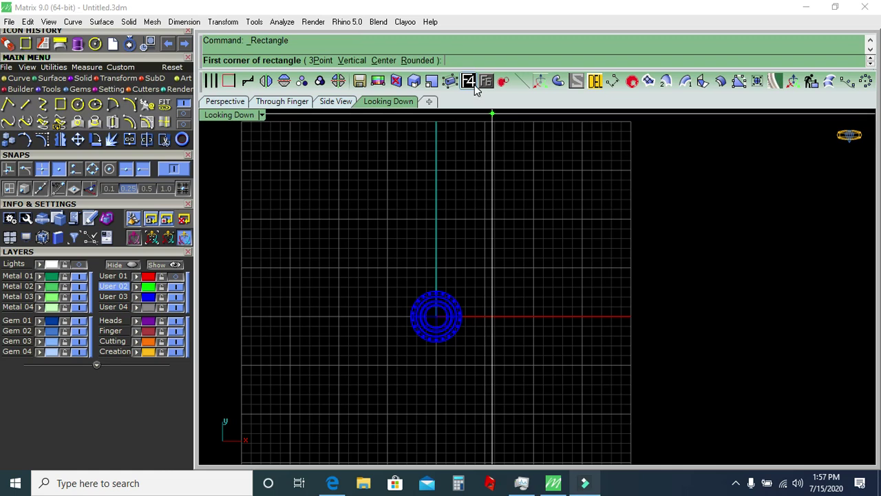
type("0")
key("Return")
key("Return")
key("Return")
scroll(498, 299, "up", 3)
scroll(440, 300, "up", 2)
Centre the rectangle on the origin and pull its two bottom points inward into a trapezoid.
left_click(385, 336)
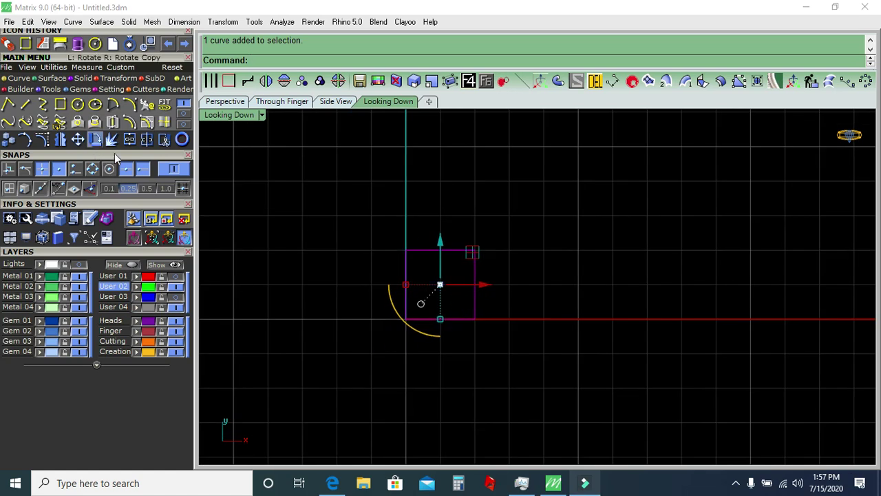
left_click(148, 44)
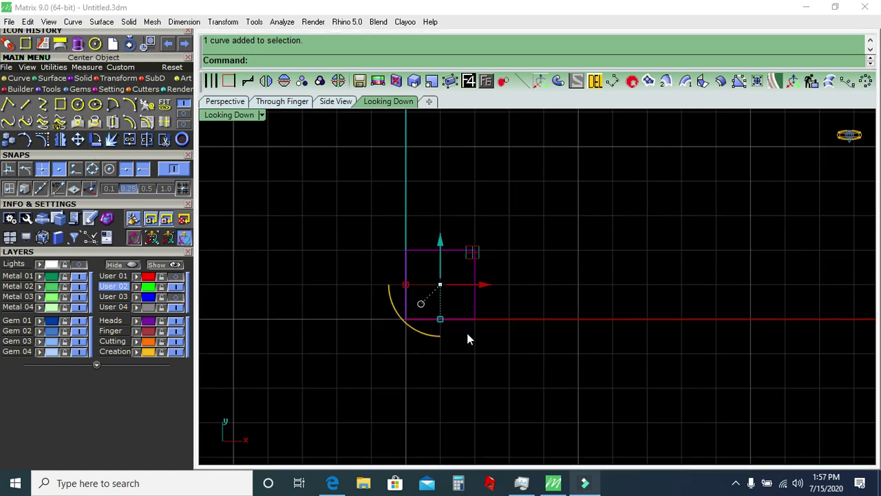
left_click(459, 332)
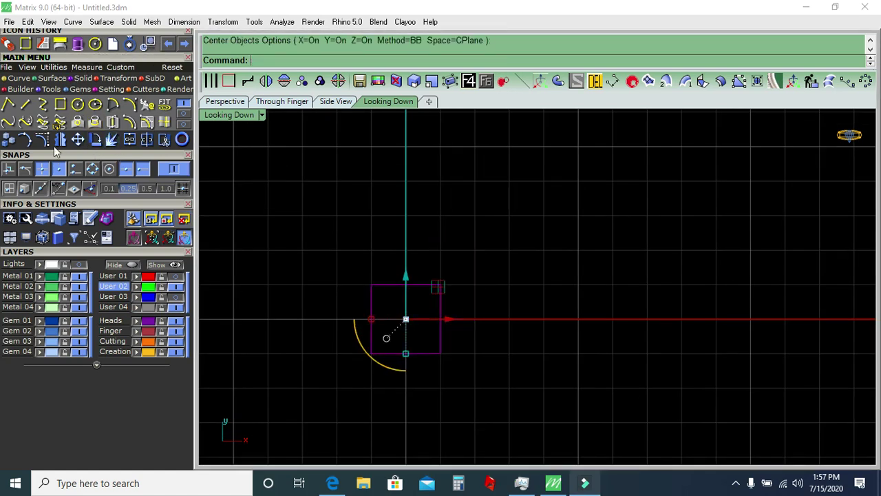
left_click_drag(336, 369, 514, 337)
scroll(391, 347, "up", 5)
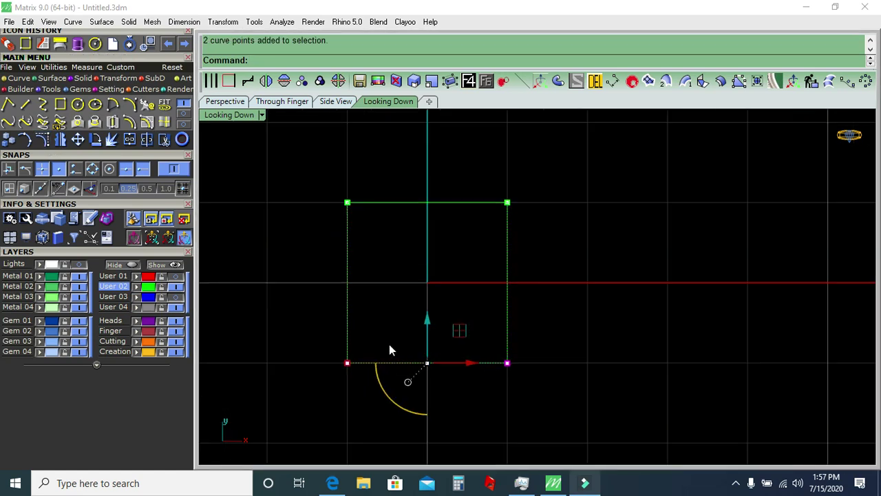
scroll(391, 347, "up", 1)
left_click_drag(338, 366, 362, 366)
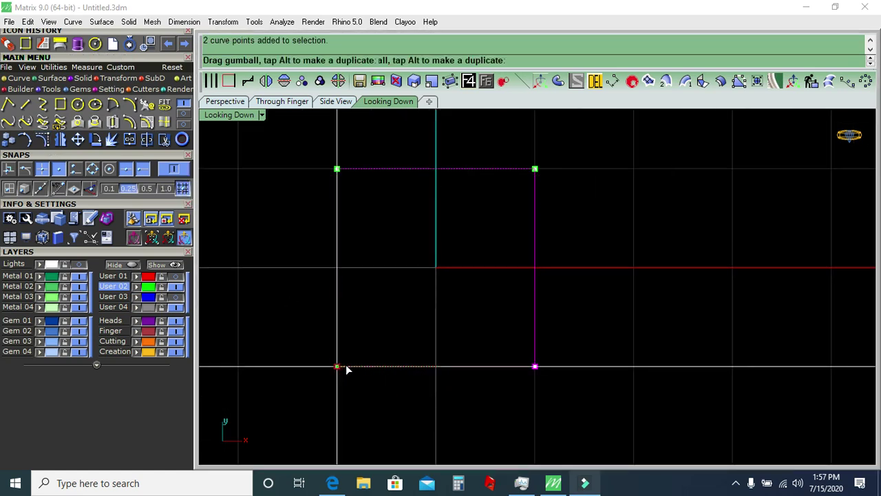
left_click(307, 303)
Bring the trapezoid to the middle of the view and select it.
scroll(488, 219, "down", 3)
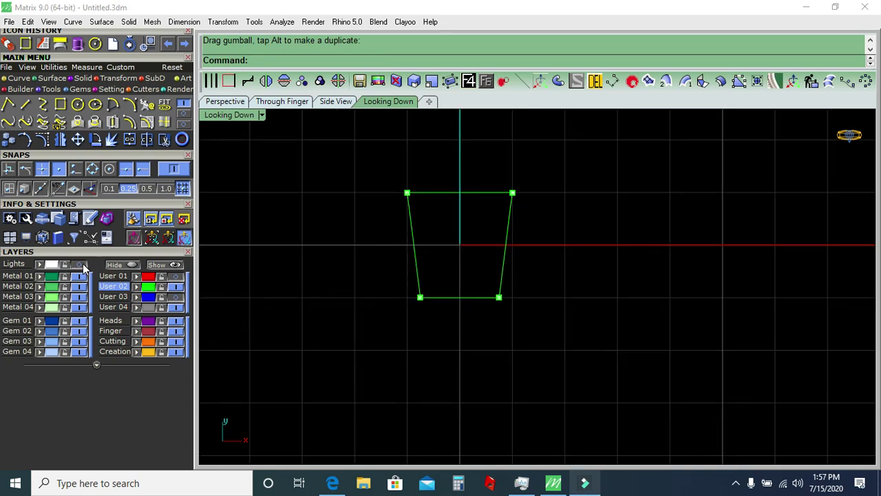
scroll(461, 304, "down", 3)
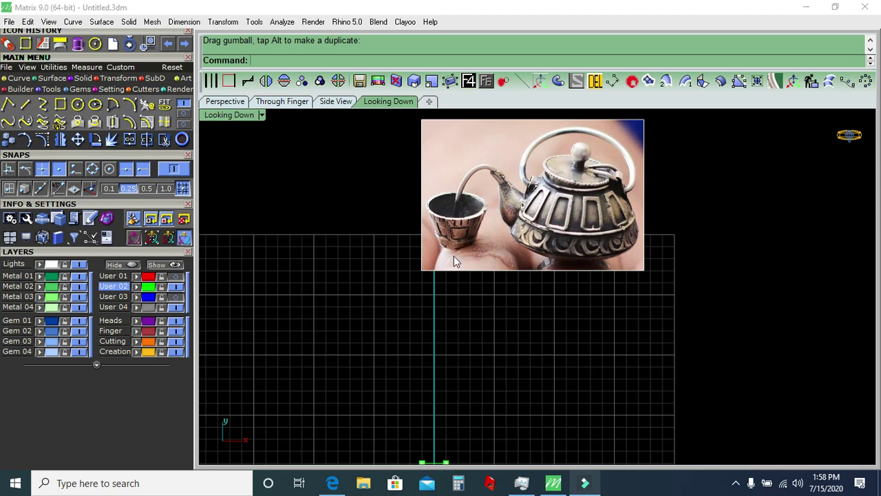
scroll(454, 259, "up", 3)
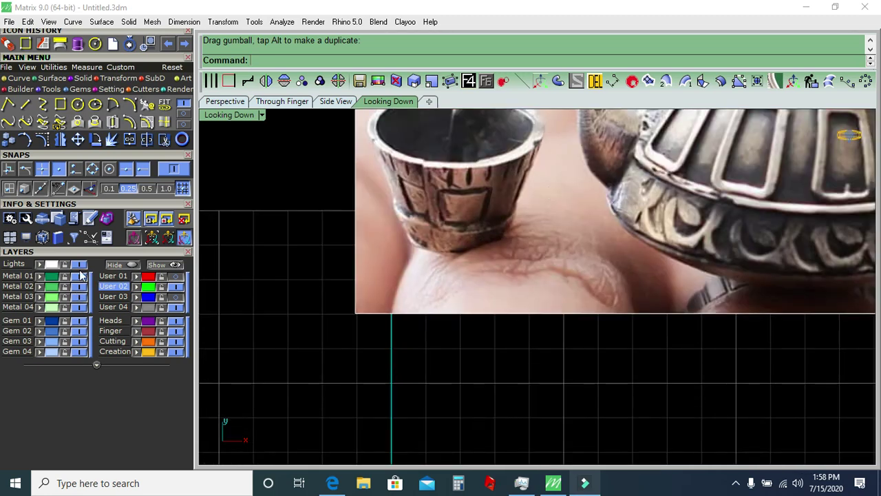
scroll(459, 318, "down", 3)
right_click_drag(459, 318, 490, 225)
scroll(482, 241, "up", 3)
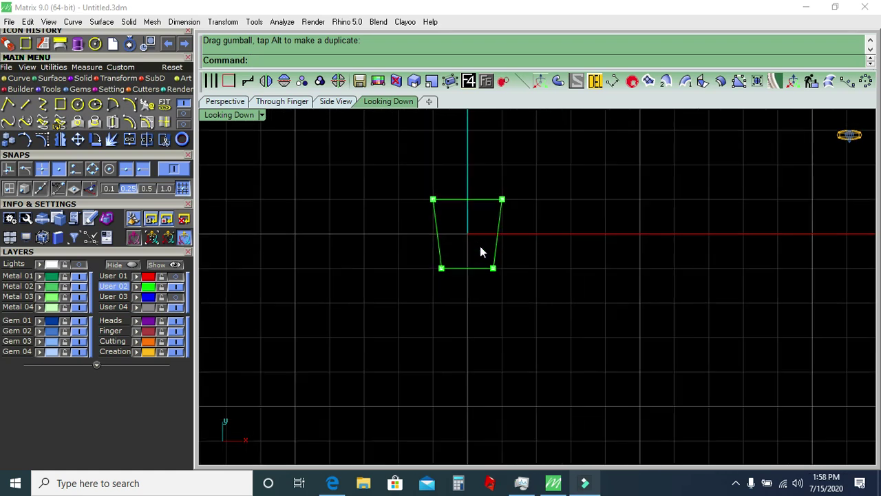
left_click(444, 245)
Offset the trapezoid 0.2 to the inside to create a second outline.
scroll(448, 246, "up", 2)
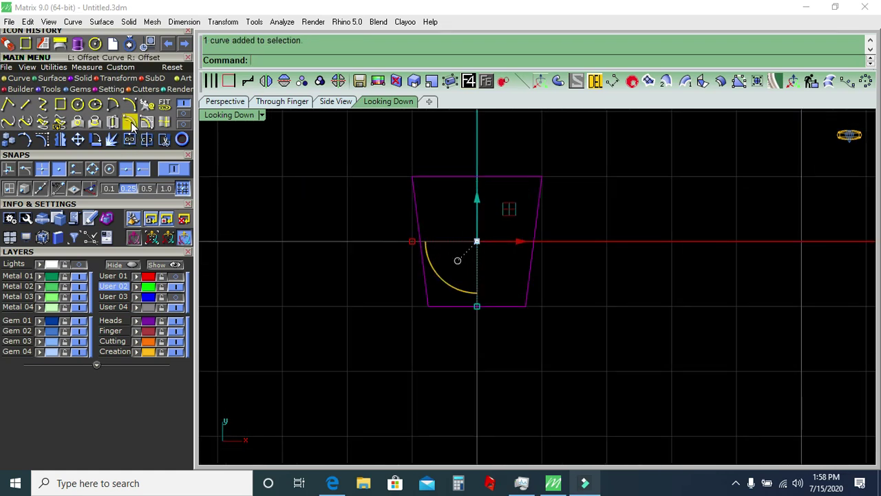
left_click(165, 141)
scroll(475, 239, "up", 2)
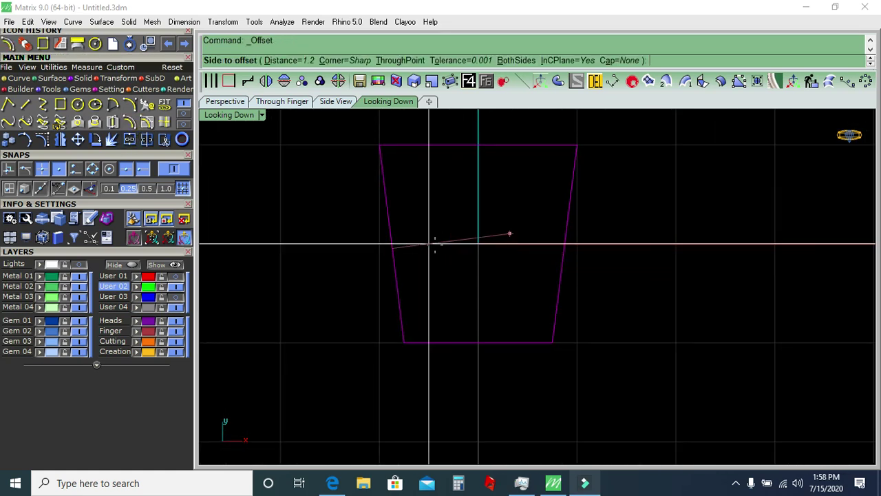
type(".2")
key("Return")
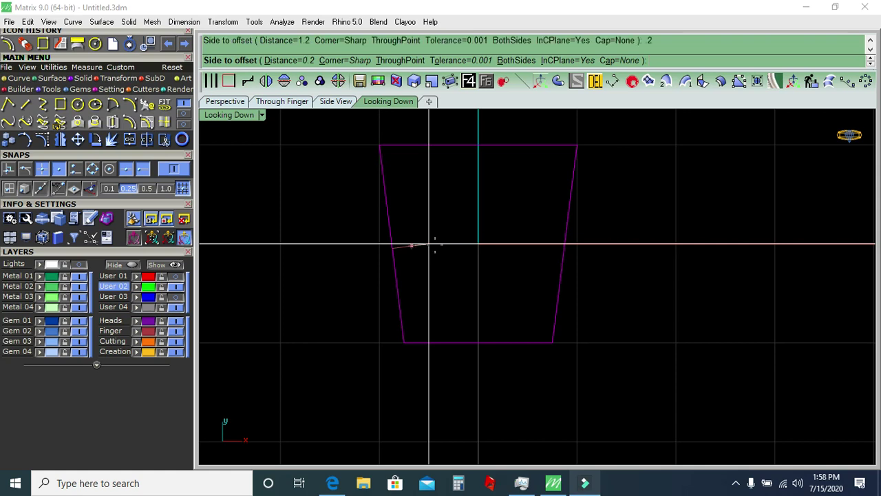
left_click(434, 245)
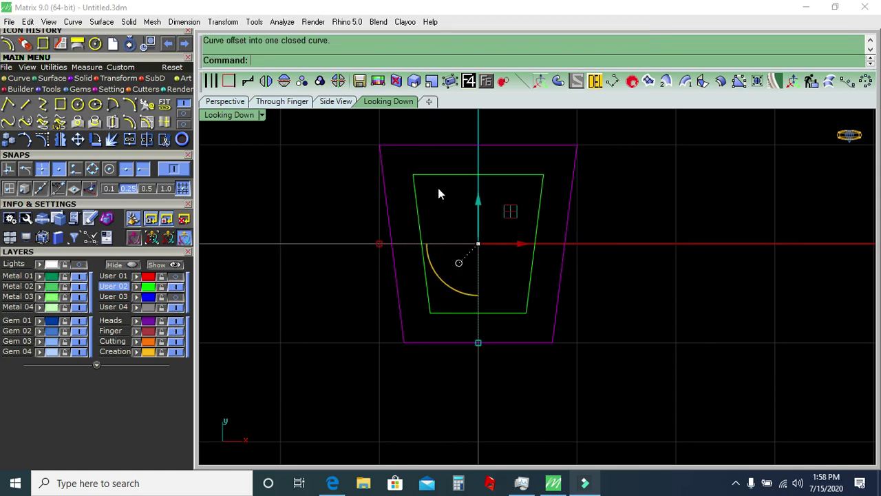
scroll(454, 206, "down", 2)
left_click_drag(531, 360, 364, 217)
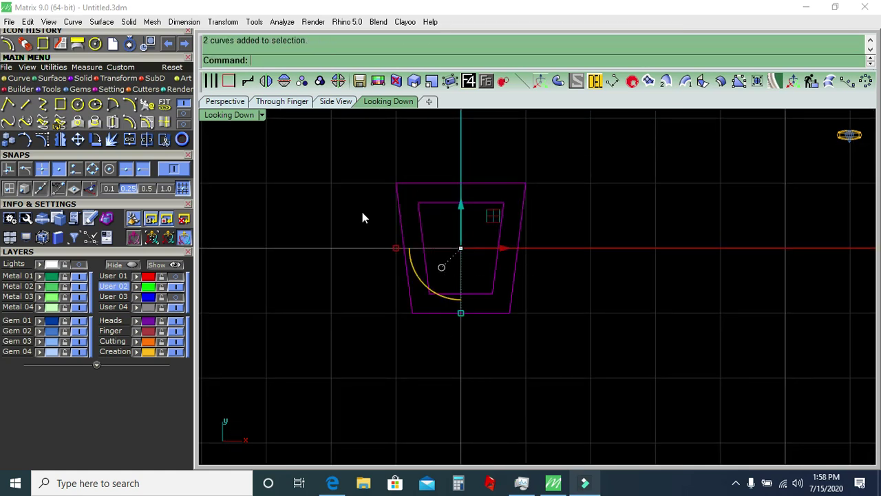
Return to Perspective and turn the User 03 layer back on to show the blue cup.
left_click(227, 101)
left_click(438, 244)
scroll(503, 303, "down", 4)
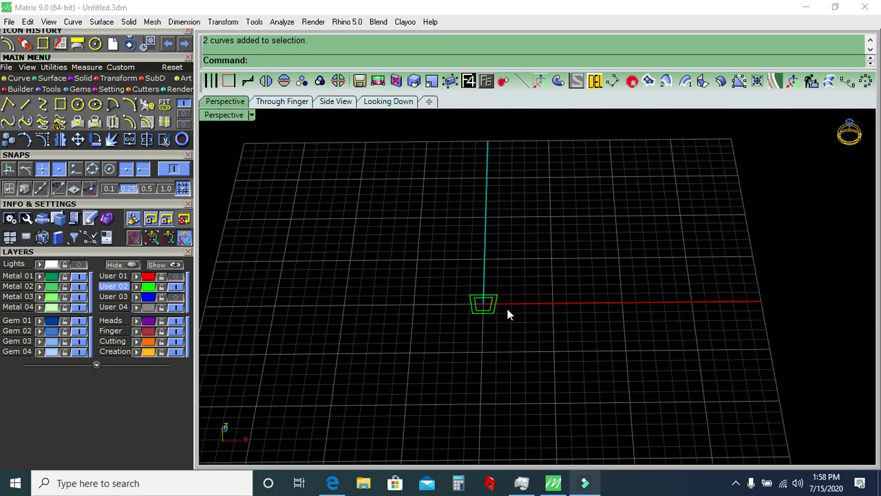
left_click(177, 298)
scroll(470, 288, "up", 3)
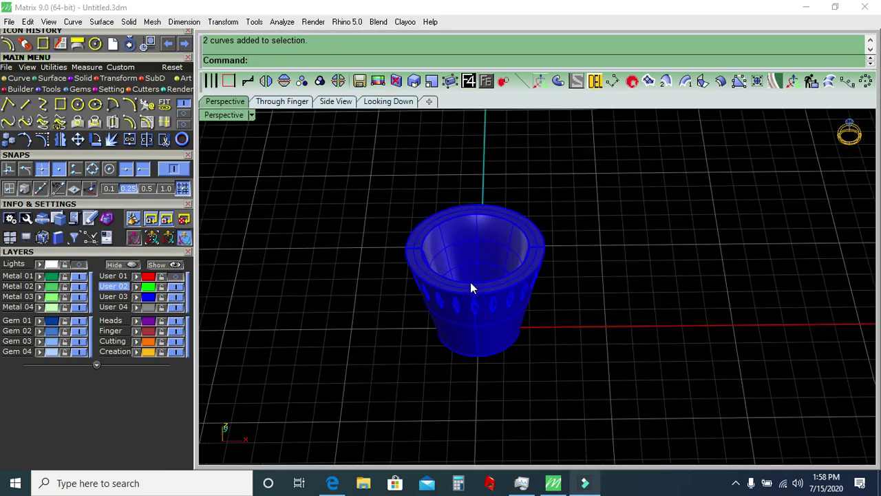
scroll(488, 341, "up", 2)
scroll(491, 336, "up", 2)
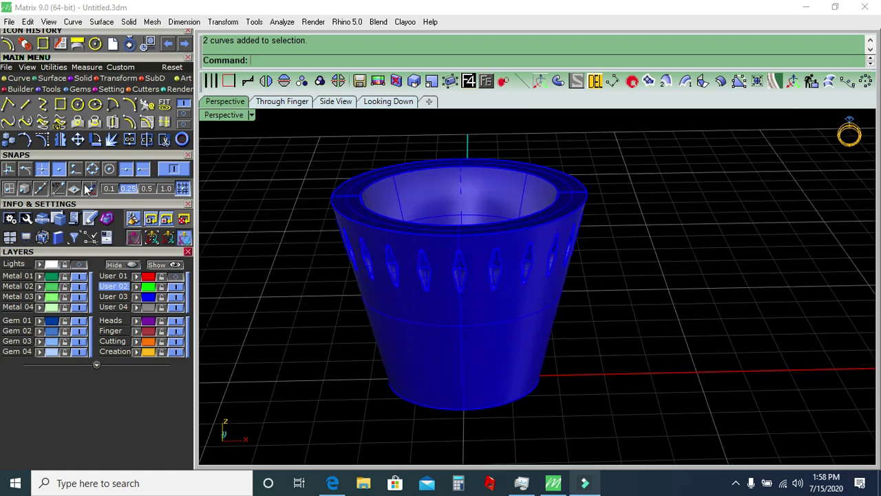
Extract the blue cup's outer side surface.
left_click(82, 78)
left_click(96, 105)
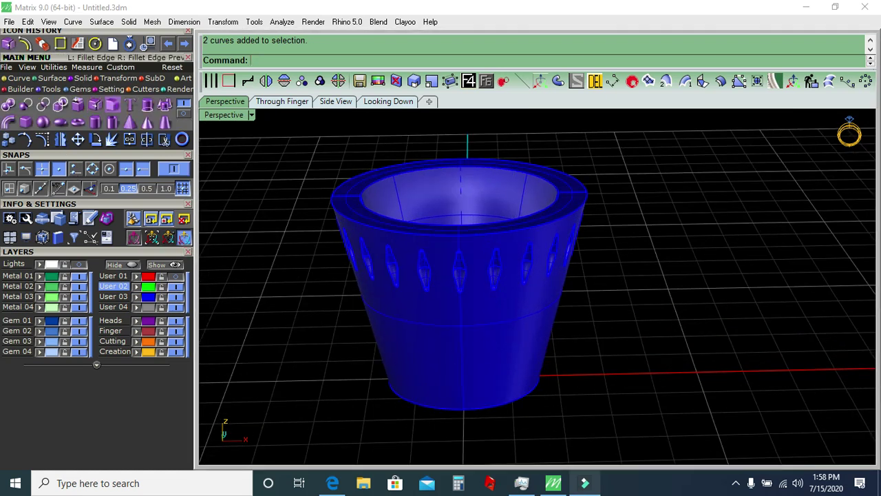
left_click(454, 337)
Finish extracting the cup's outer surface and delete it.
key("Return")
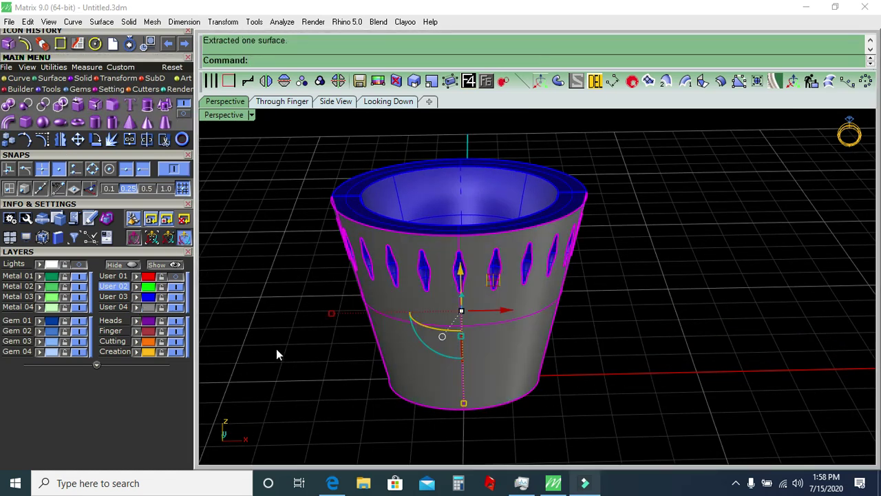
key("Delete")
mouse_move(232, 309)
right_mouse_down()
mouse_move(399, 383)
mouse_move(387, 396)
right_mouse_up()
Rotate the selected profile arc and move it up inside the cup's lower half in Side view.
left_click_drag(415, 407, 693, 291)
left_click(335, 101)
scroll(438, 226, "down", 8)
scroll(516, 317, "down", 3)
left_click_drag(496, 328, 570, 318)
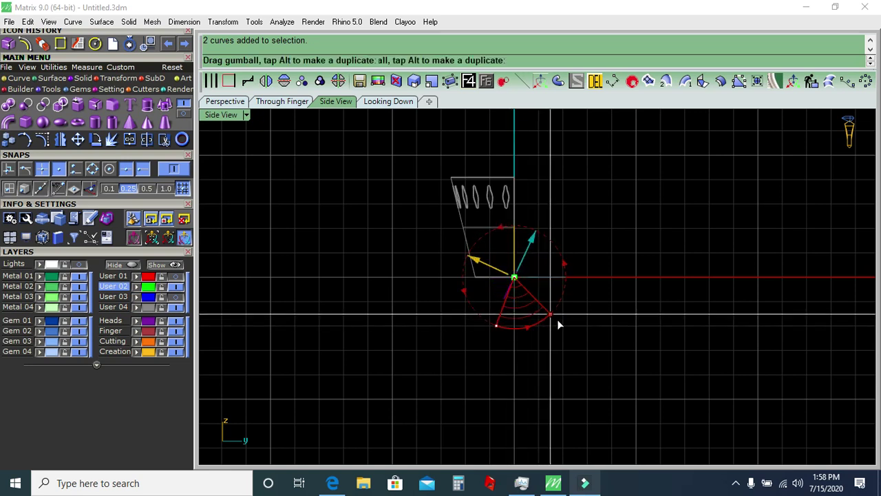
scroll(528, 265, "up", 3)
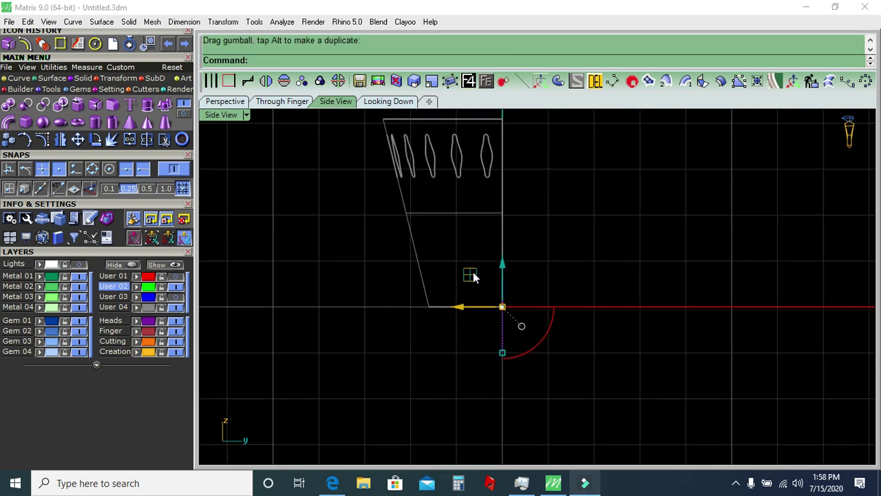
left_click_drag(501, 306, 421, 227)
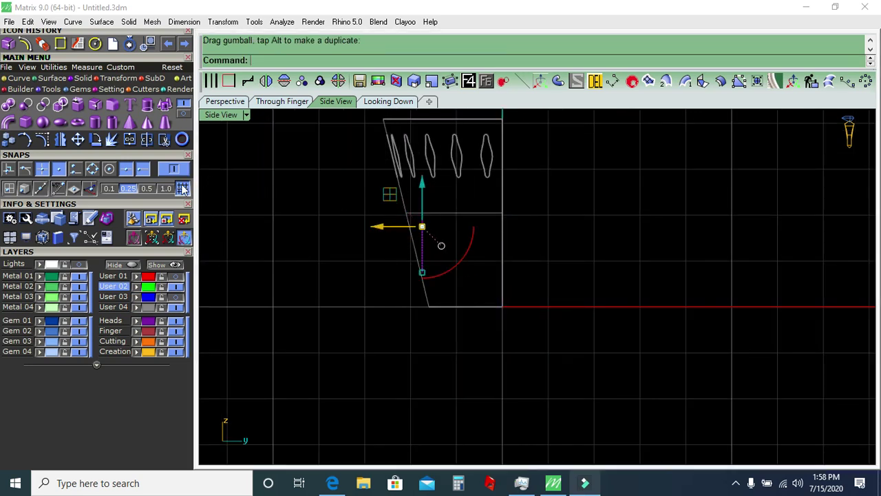
Measure the cup foot's height in the top-view photo with an aligned dimension, about 0.76.
left_click(388, 102)
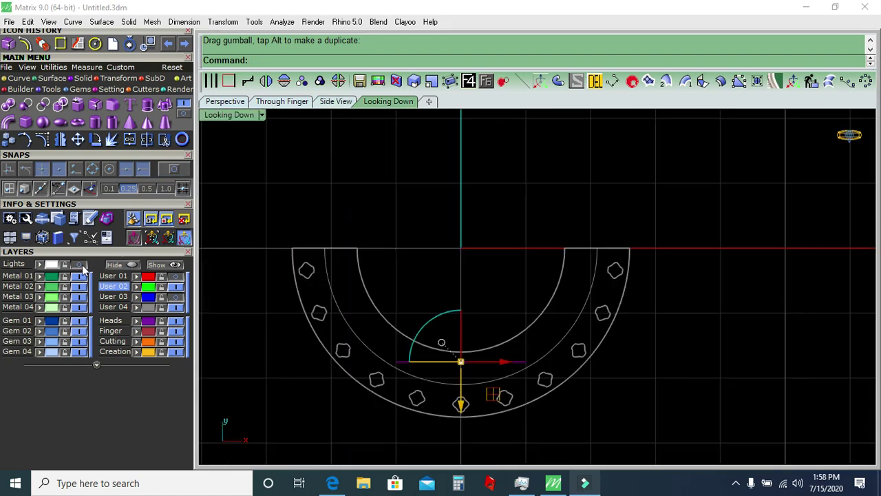
scroll(394, 324, "down", 5)
right_click_drag(422, 302, 413, 427)
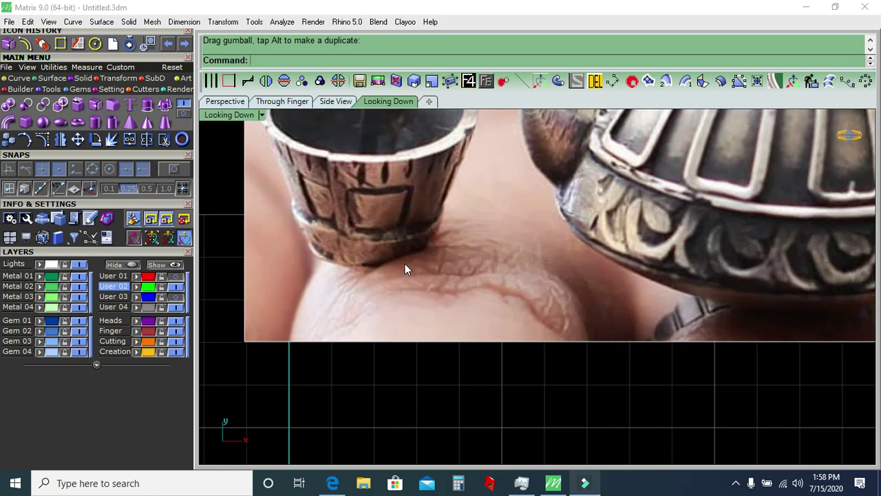
left_click(595, 82)
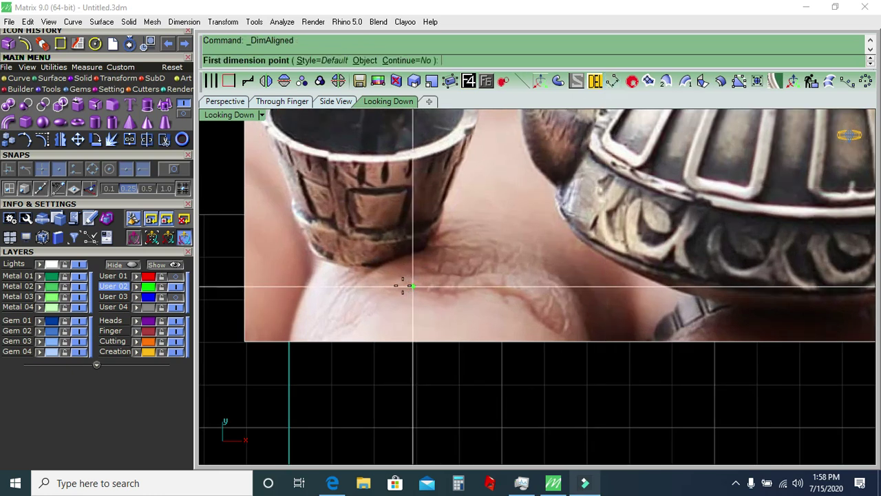
left_click(336, 267)
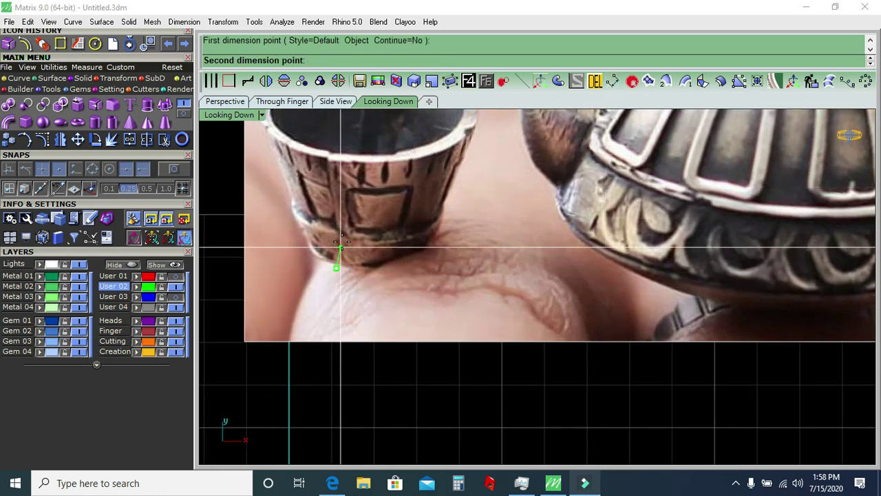
key("Escape")
right_click(325, 236)
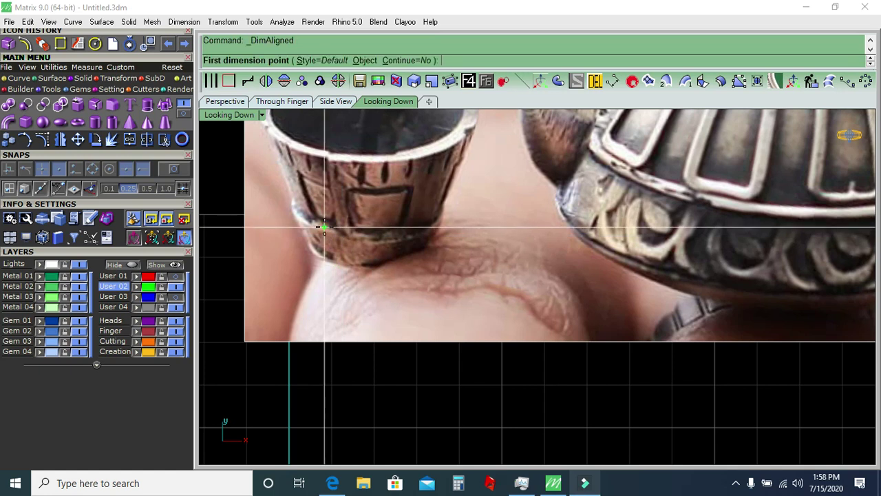
left_click(325, 226)
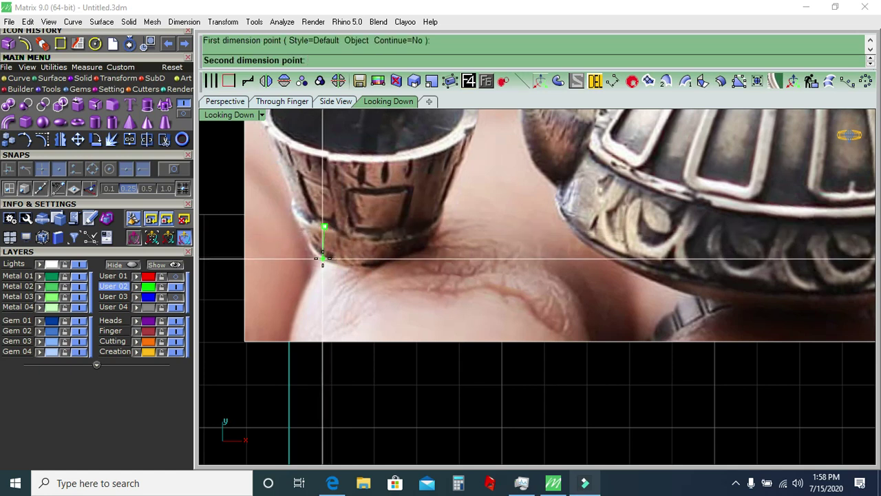
left_click(322, 259)
key("Escape")
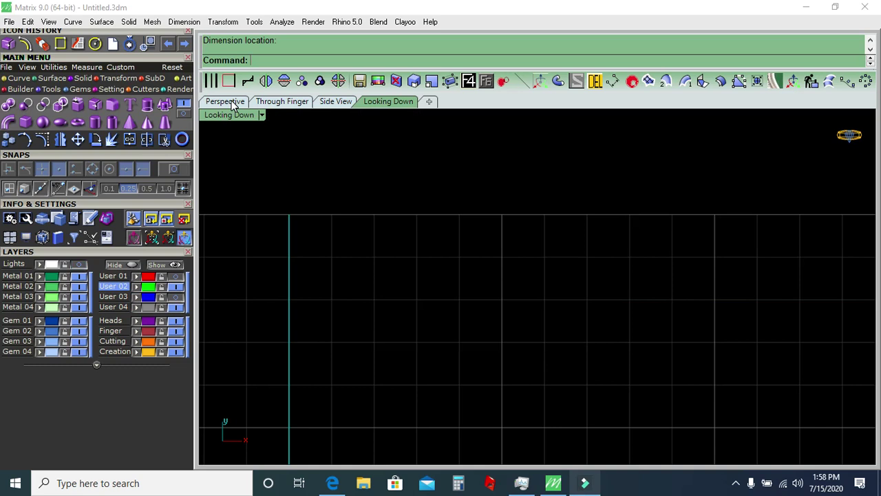
In Side View, draw a vertical 0.7 line up from the cup's bottom corner.
left_click(233, 103)
left_click(335, 102)
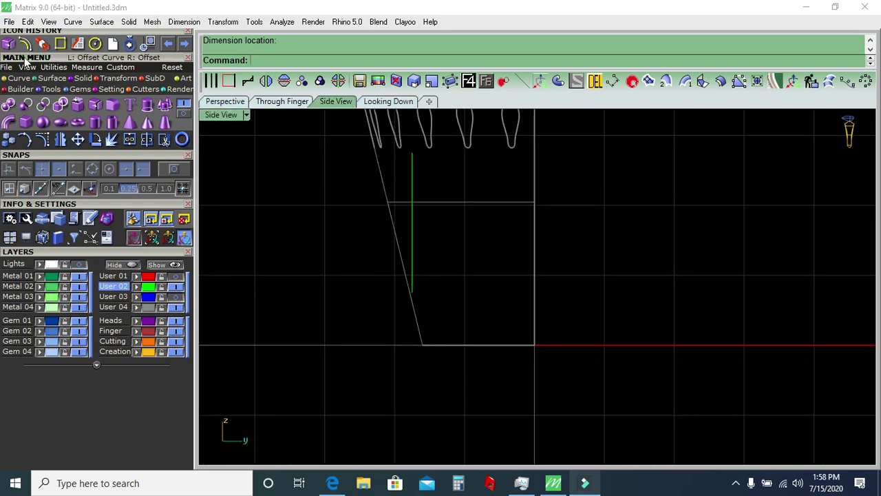
left_click(20, 79)
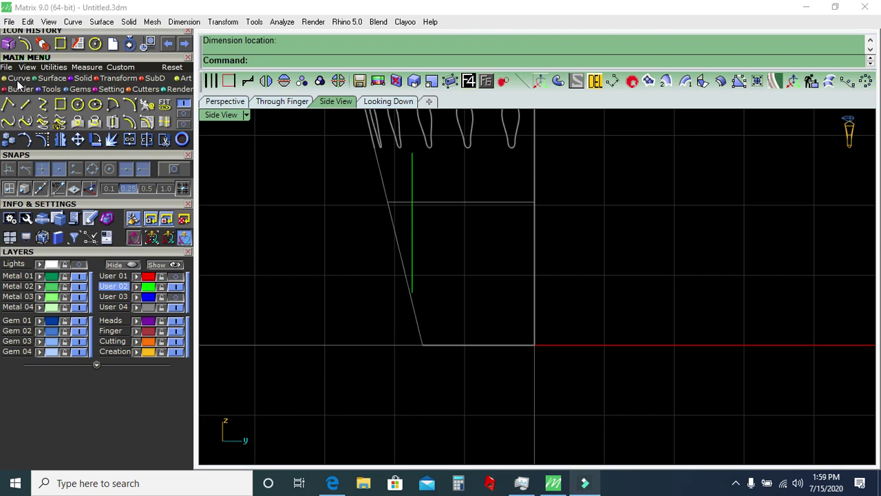
left_click(25, 104)
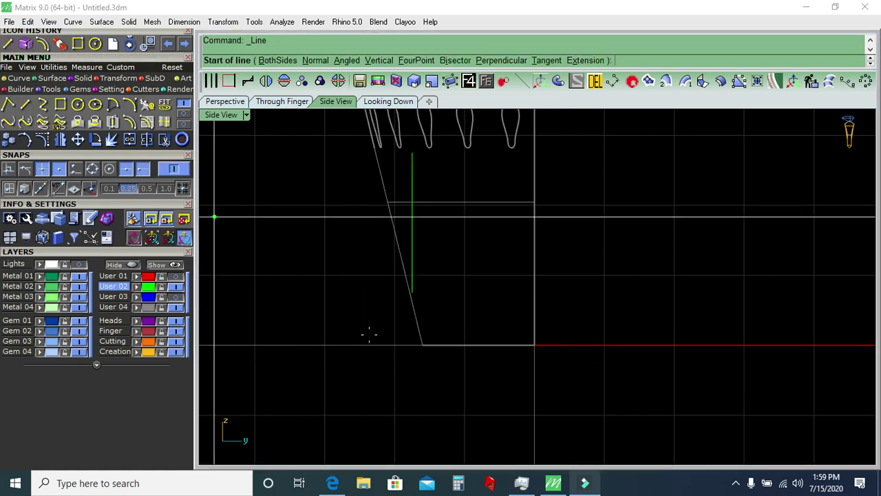
left_click(422, 344)
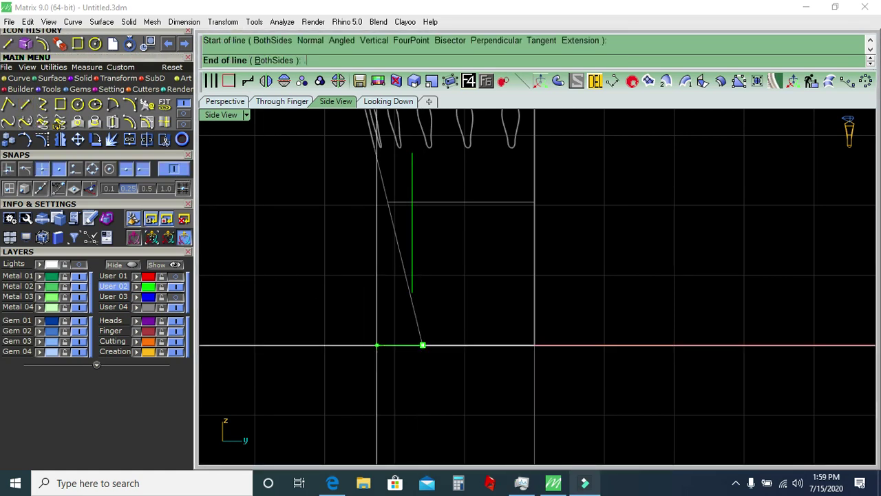
type("6")
key("Return")
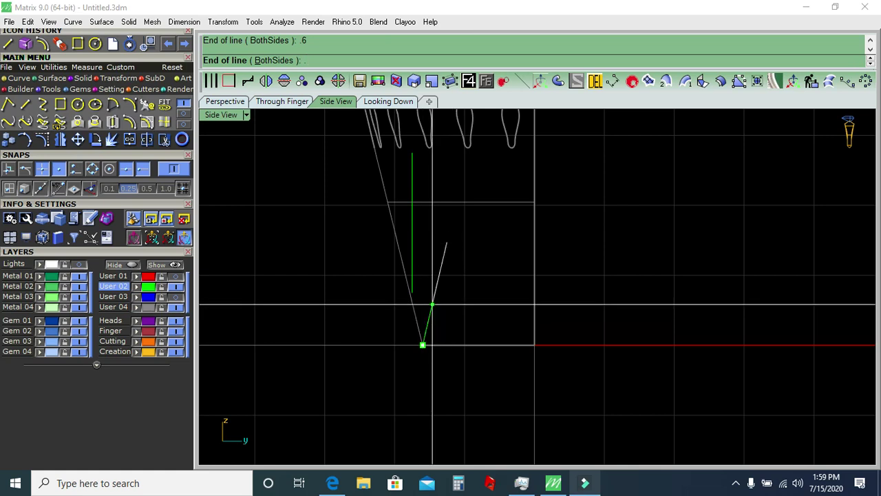
key("Return")
left_click(447, 241)
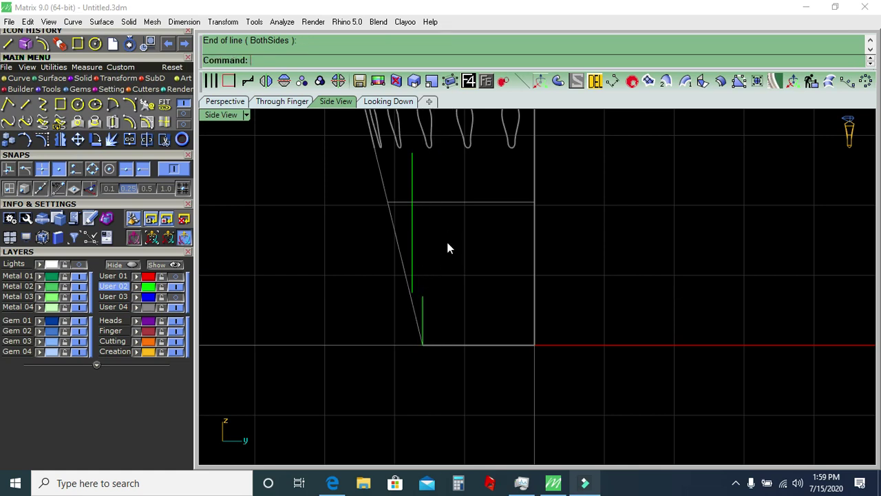
Draw a horizontal profile line leftward from the vertical line's top.
key("Return")
left_click(423, 296)
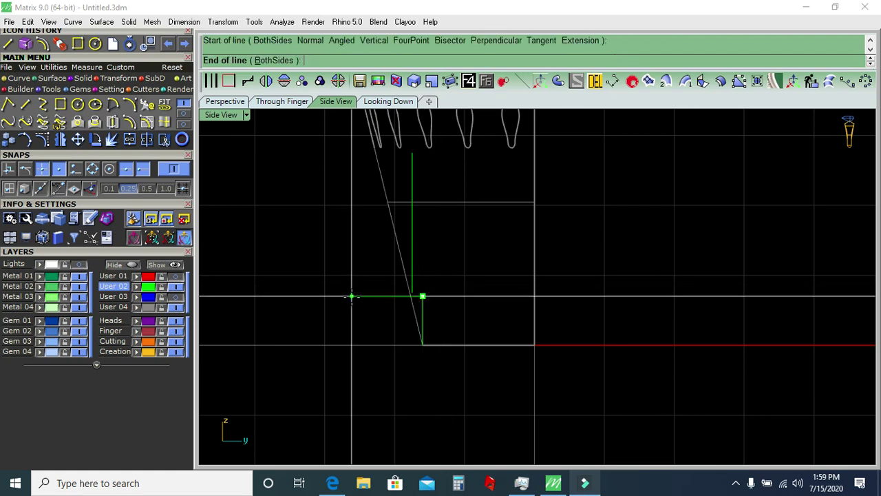
left_click(352, 296)
key("Escape")
Move the profile curves slightly down and rotate them about their base to the wall's slant.
left_click(409, 239)
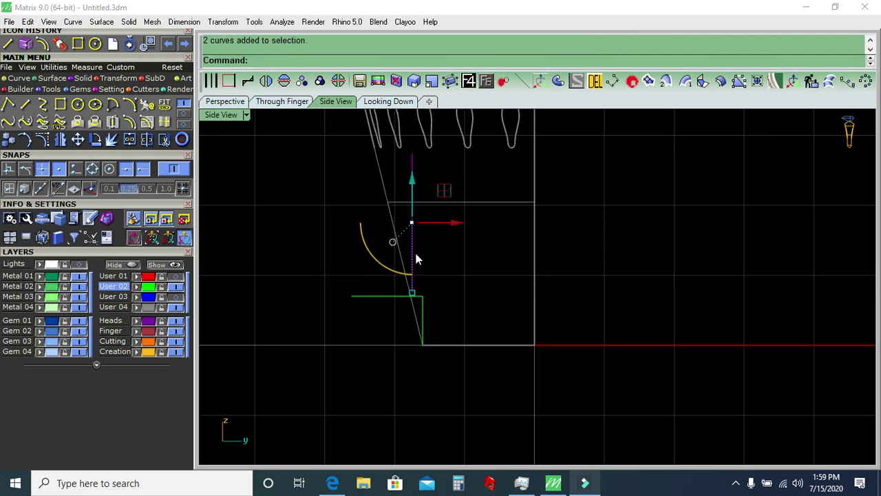
scroll(413, 245, "up", 1)
scroll(415, 250, "up", 2)
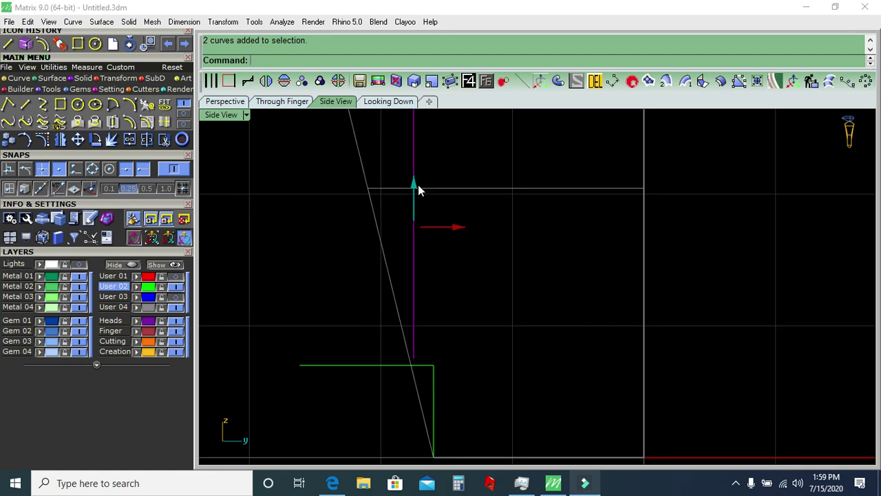
left_click_drag(416, 187, 395, 246)
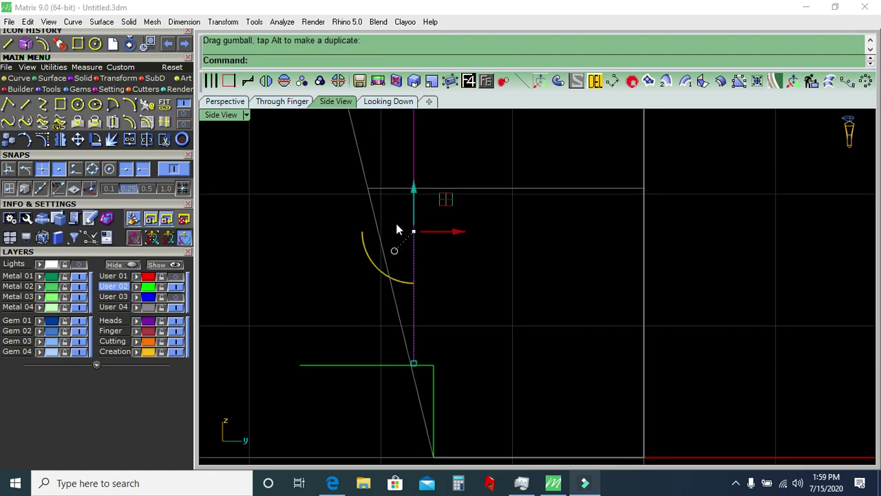
left_click(97, 141)
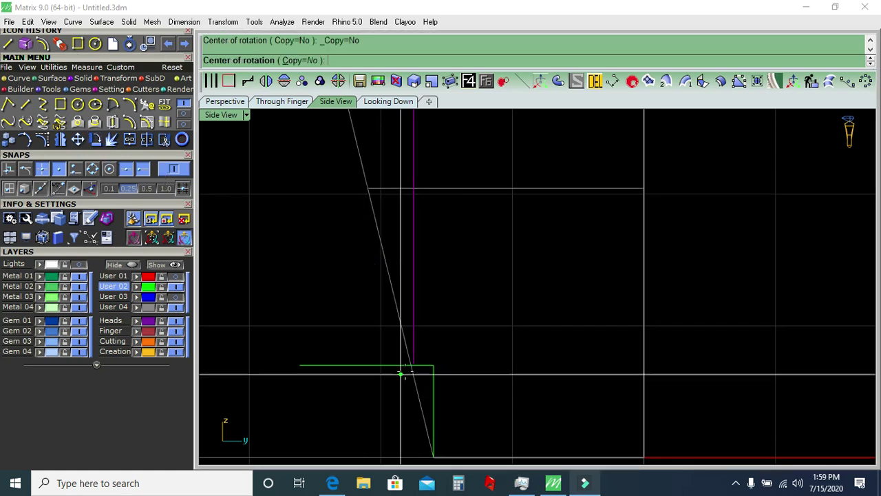
left_click(413, 364)
right_click_drag(437, 191, 456, 346)
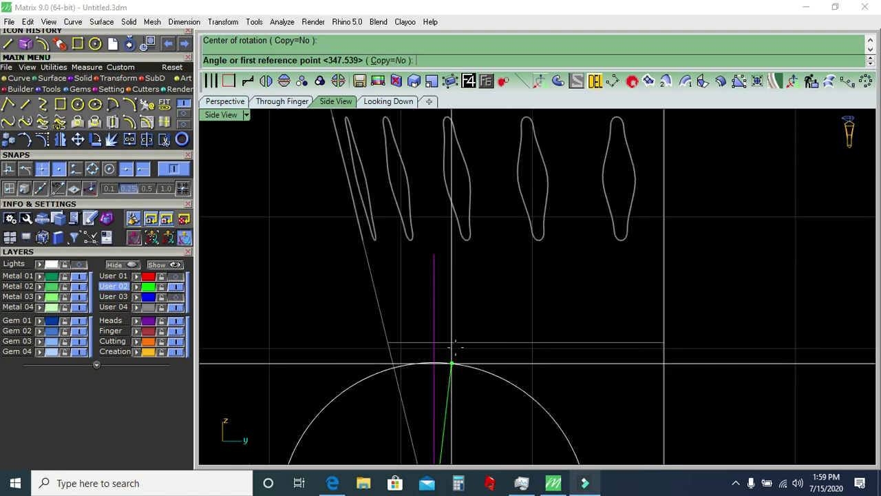
left_click(433, 254)
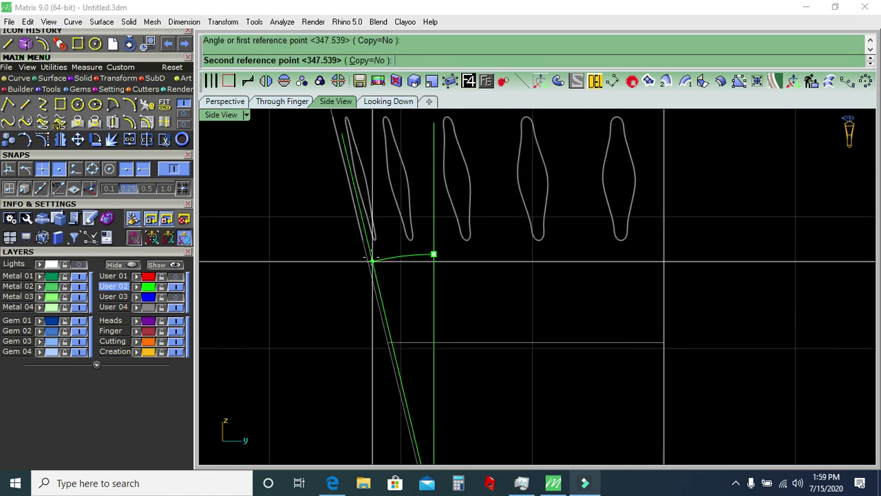
left_click(370, 260)
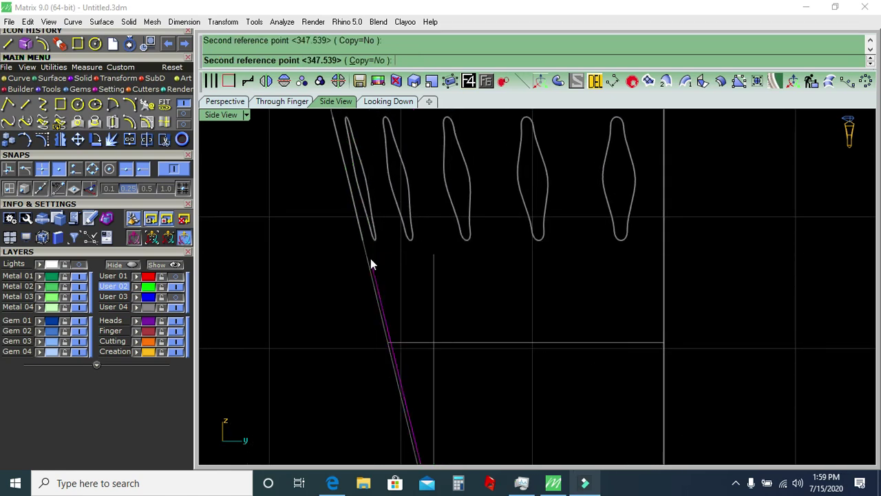
Delete the leftover yellow arc.
scroll(346, 266, "down", 5)
left_click(395, 323)
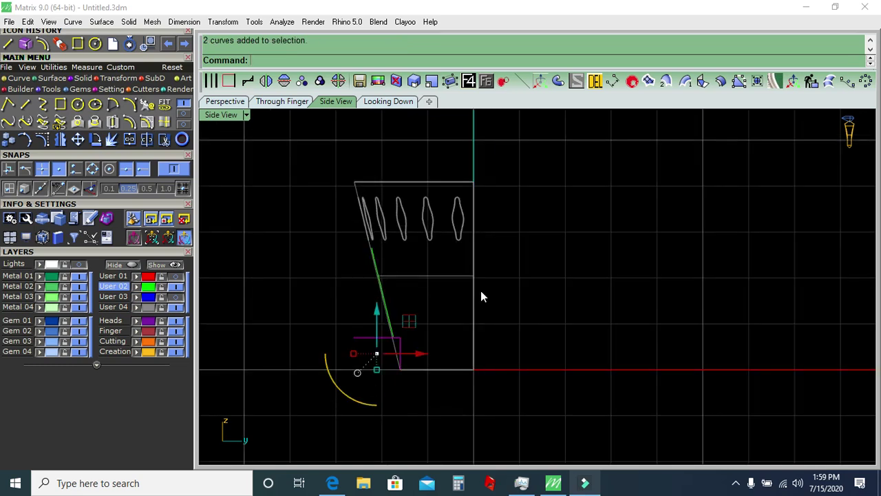
left_click(595, 83)
Trim the cup wall with the two frame curves to a frame-shaped patch, then delete the curves.
left_click(227, 101)
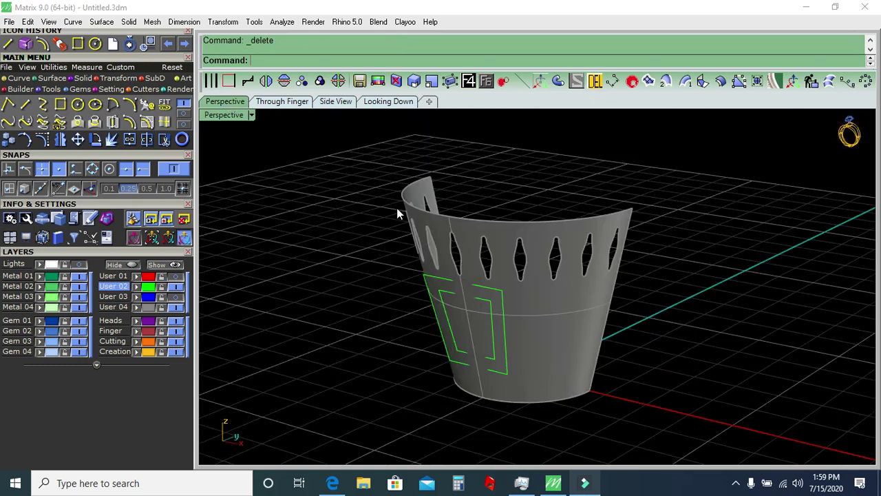
right_click_drag(440, 235, 501, 213)
left_click_drag(340, 439, 619, 227)
left_click(164, 139)
left_click(396, 333)
left_click(446, 334)
key("Return")
key("Delete")
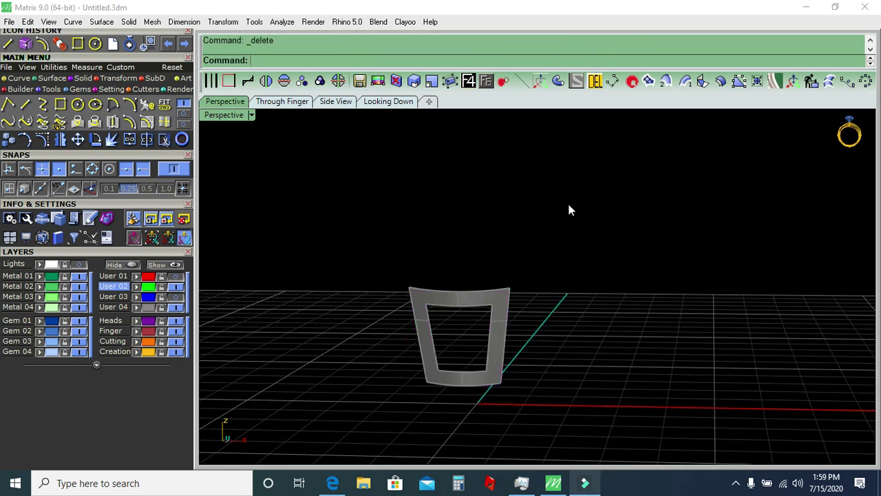
Offset the frame surface 0.3 to both sides as a solid.
right_click_drag(597, 124, 520, 264)
left_click(521, 265)
right_click_drag(601, 187, 665, 124)
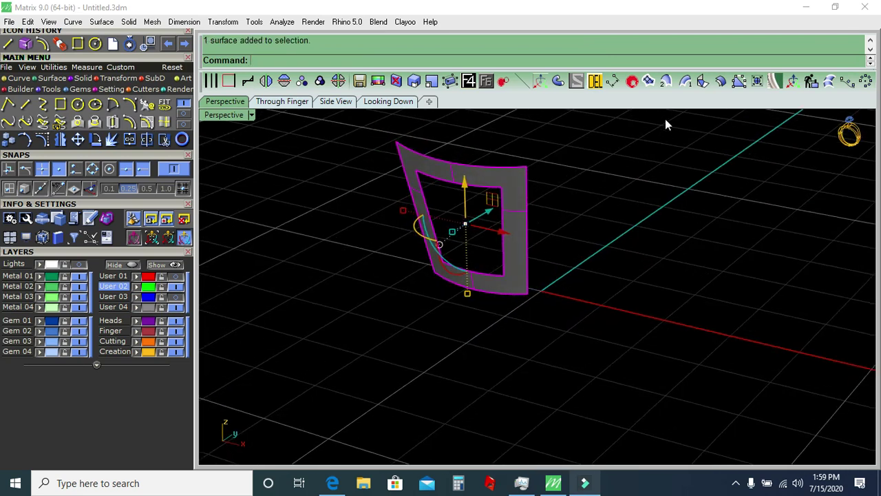
left_click(719, 81)
type("0.25")
key("Return")
left_click(718, 55)
type("0.3")
key("Return")
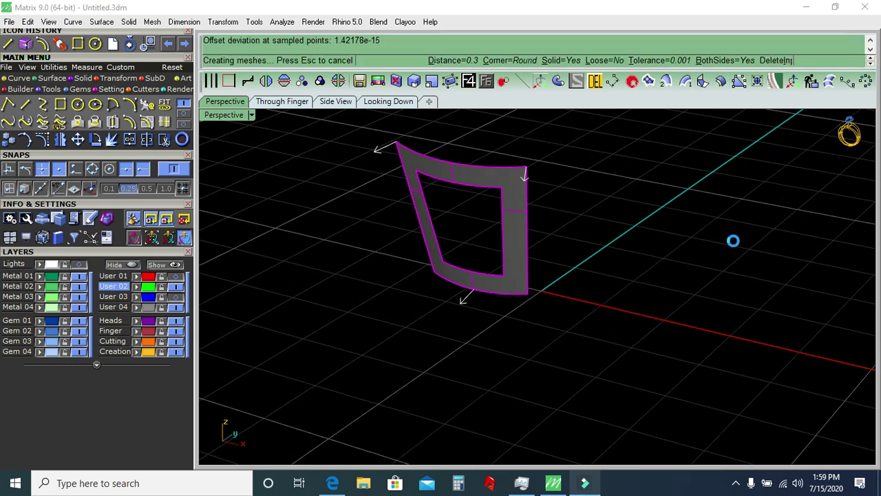
key("Return")
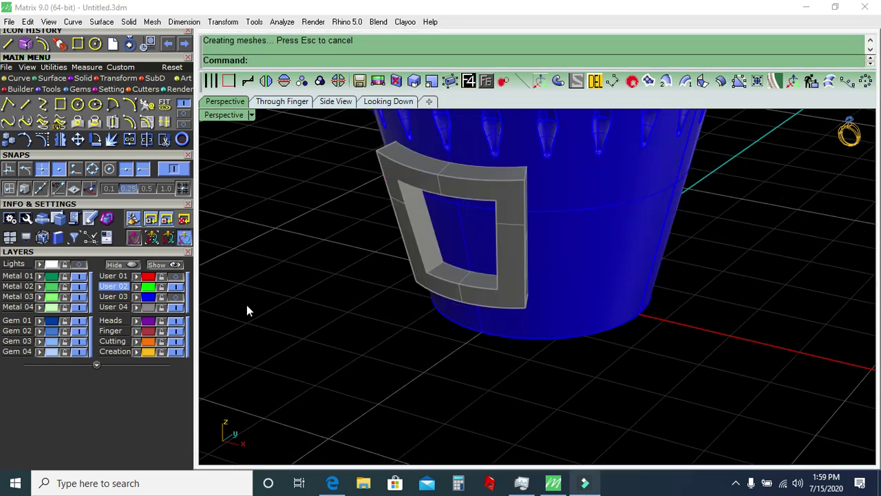
left_click(477, 284)
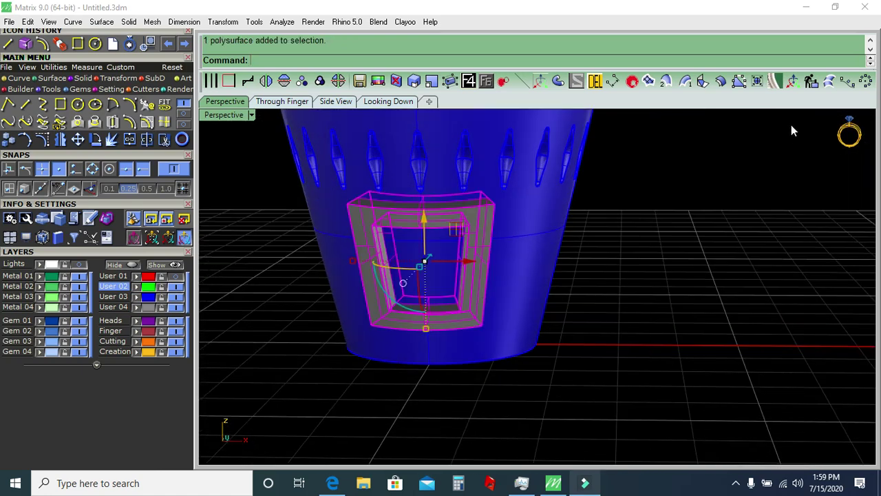
Try a polar array of 5 frames centred on the origin, then discard it.
left_click(866, 81)
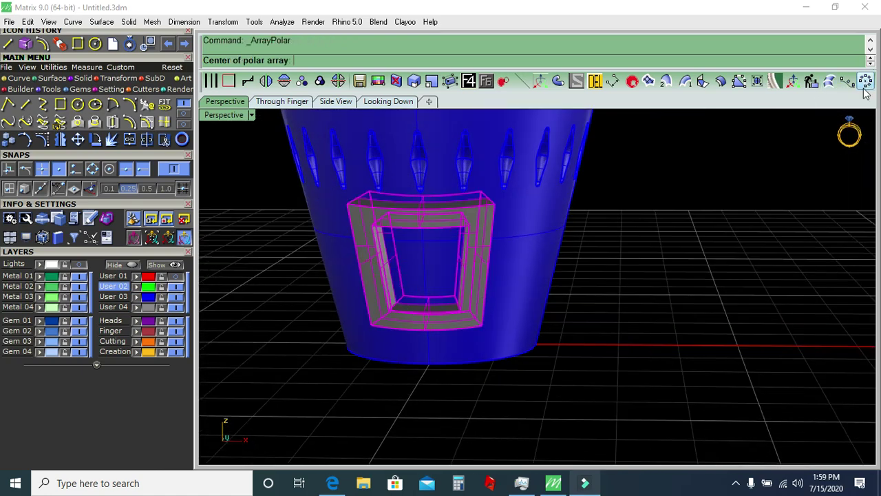
left_click(468, 81)
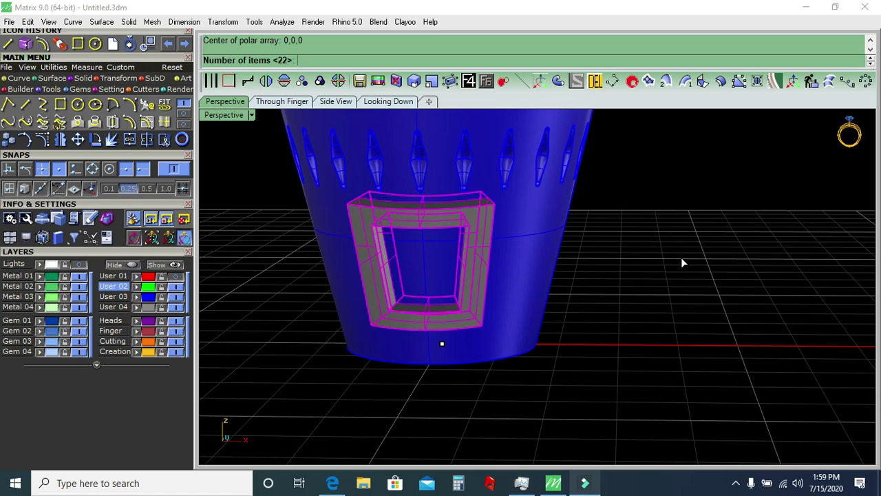
type("5")
key("Return")
key("Return")
key("Return")
right_click_drag(683, 264, 628, 275)
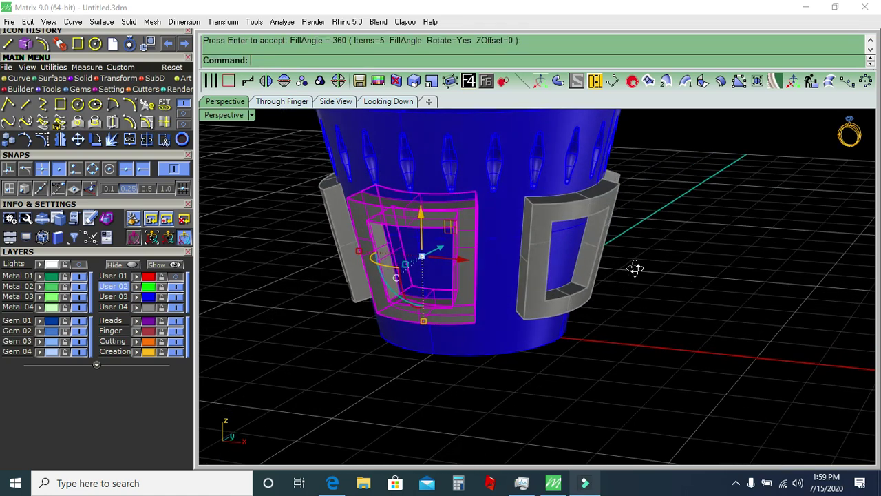
key("Escape")
key("Return")
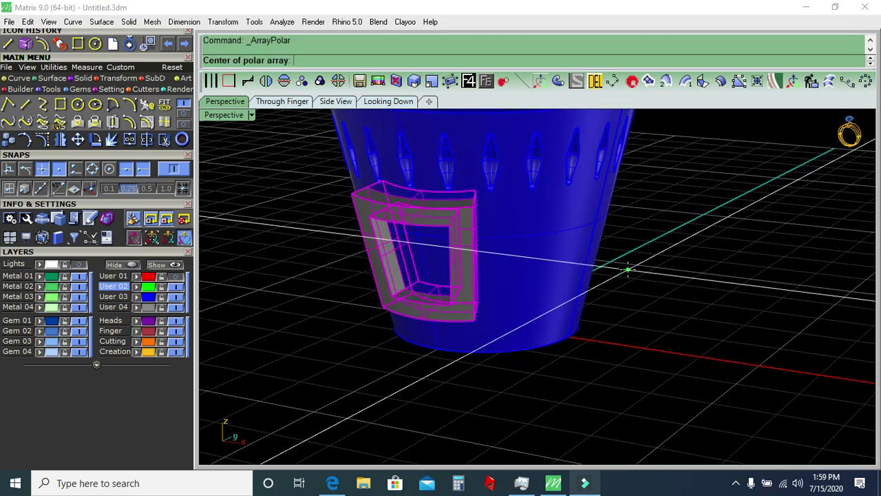
Polar-array the window frame into 6 copies around the origin over 360°.
left_click(390, 103)
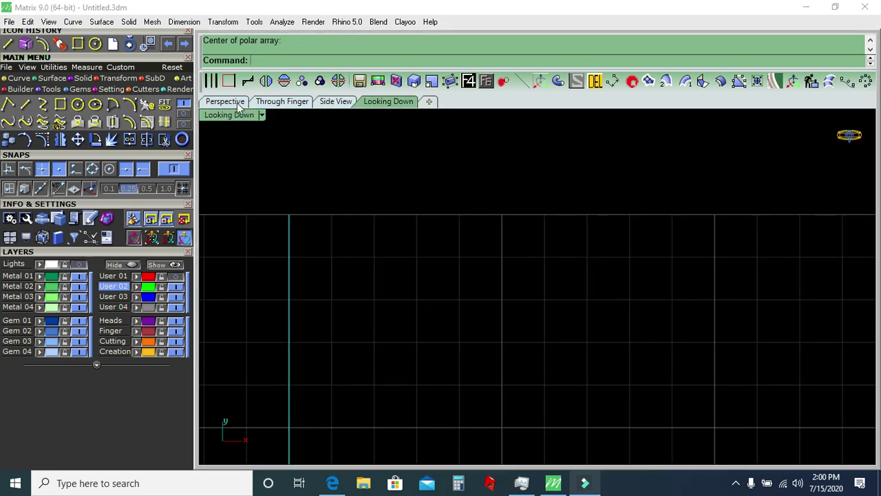
left_click(225, 101)
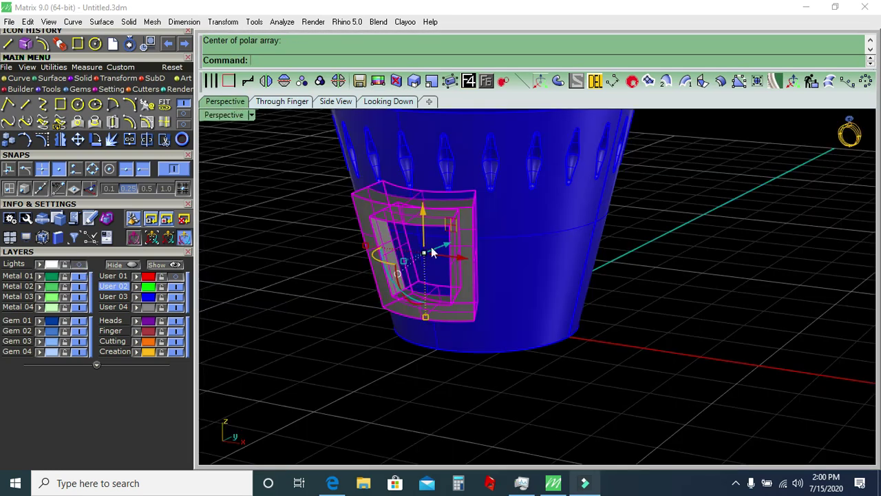
left_click(468, 81)
type("6")
key("Return")
key("Return")
key("Return")
Adjust the window frame's position and select the blue cup body for subtraction.
right_click_drag(499, 300, 358, 259)
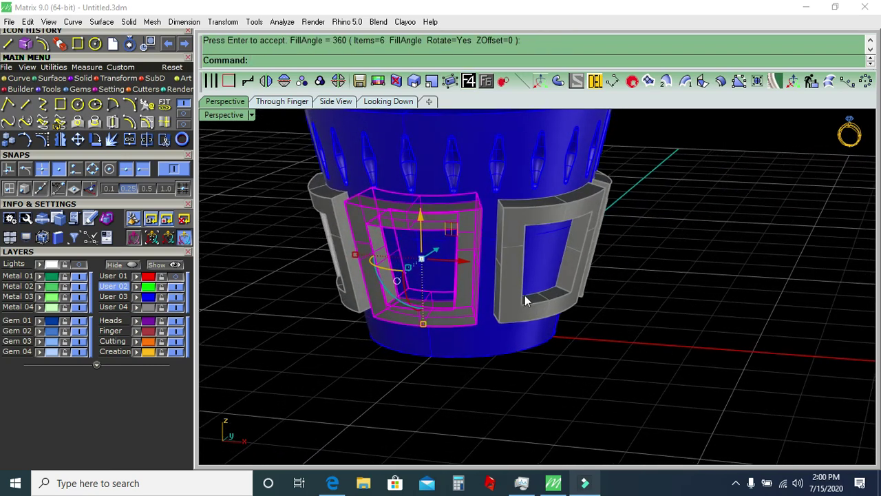
left_click_drag(354, 260, 358, 260)
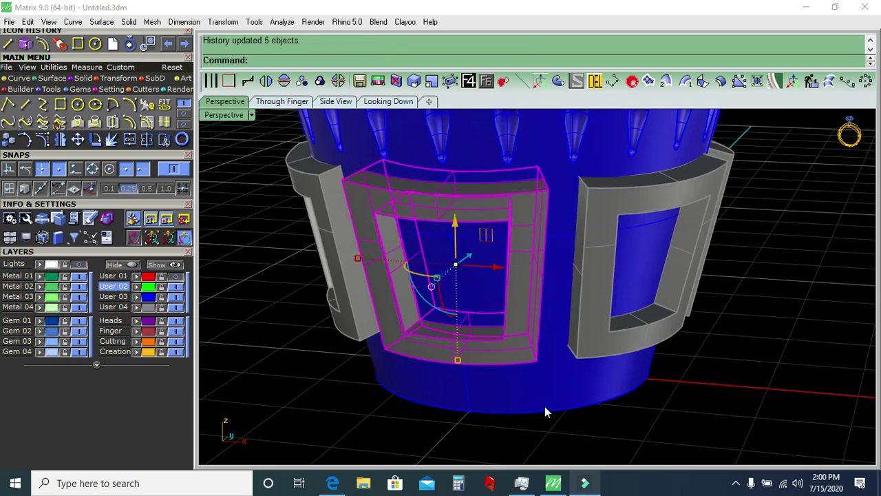
left_click(544, 409)
scroll(534, 288, "down", 3)
left_click(503, 81)
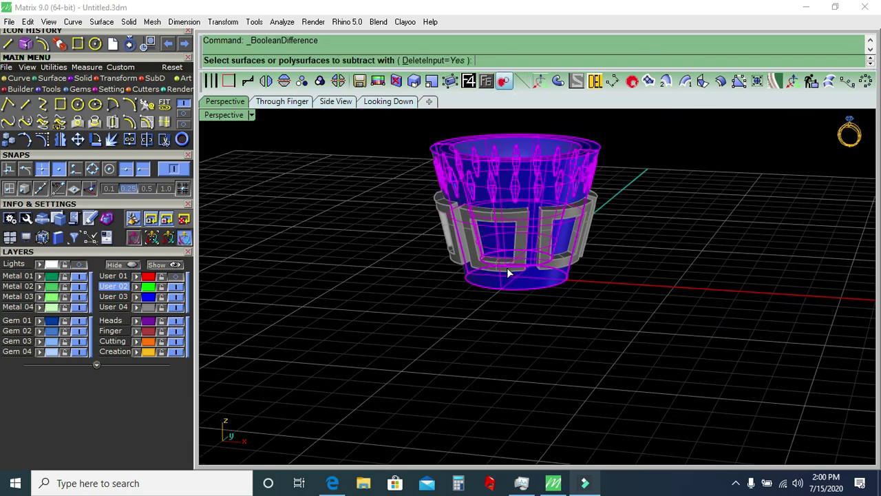
Subtract all six window frames from the cup body, then undo the result.
right_click_drag(507, 267, 385, 289)
left_click_drag(384, 289, 667, 189)
key("Return")
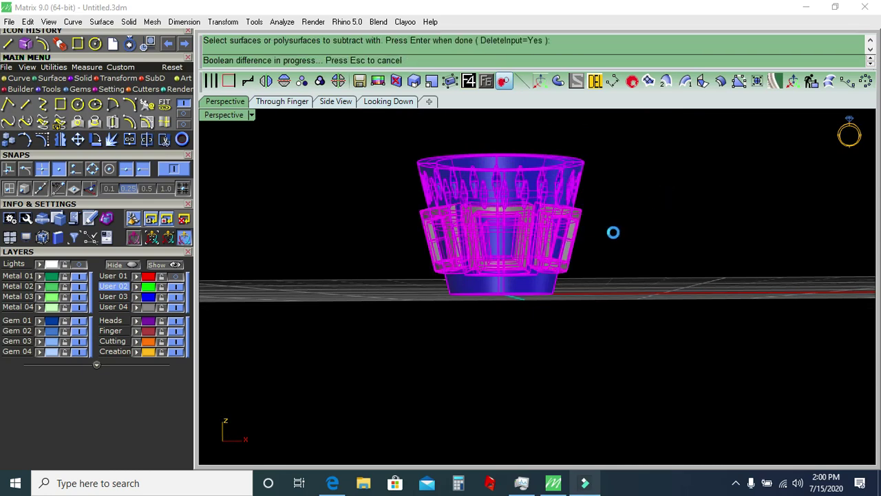
mouse_move(613, 234)
right_mouse_down()
mouse_move(530, 252)
mouse_move(571, 254)
right_mouse_up()
scroll(498, 230, "up", 5)
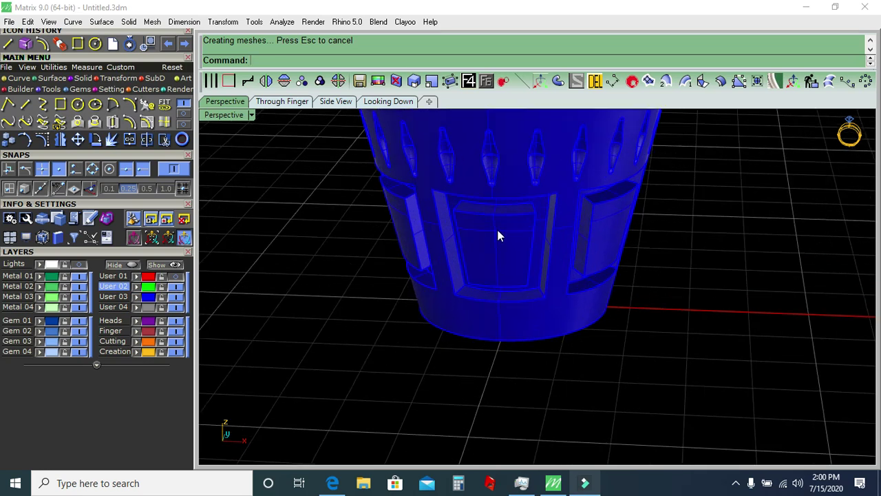
key("ctrl+z")
Nudge the middle window frame slightly into a better position on the cup.
left_click(616, 375)
left_click(552, 294)
scroll(488, 281, "up", 3)
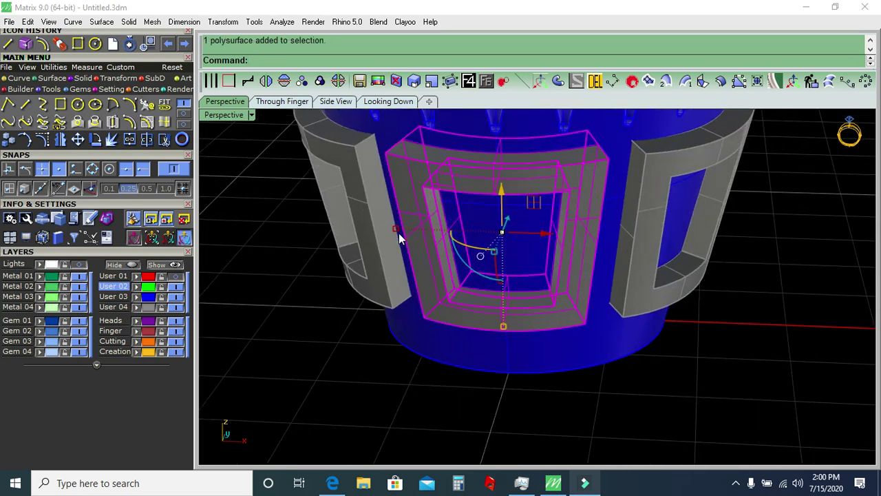
left_click_drag(397, 229, 403, 232)
right_click_drag(597, 333, 579, 324)
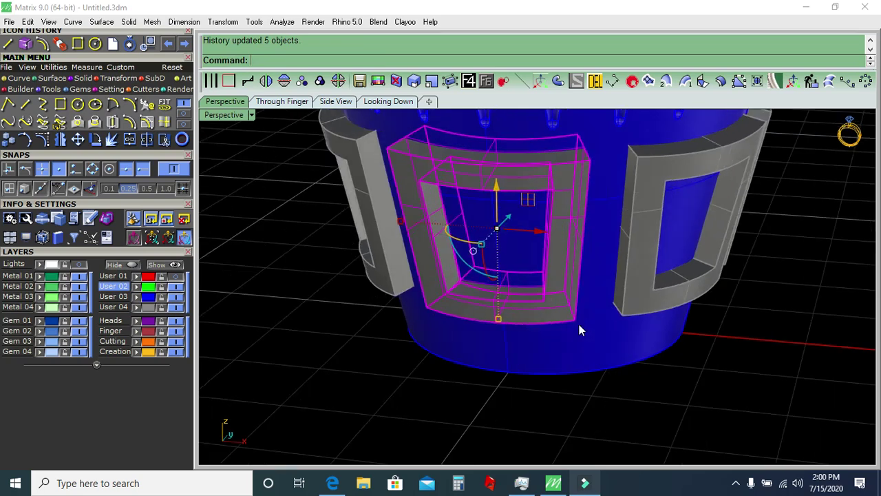
Boolean-difference the six frames from the blue cup body again and inspect the recessed windows.
left_click(584, 210, "shift")
left_click(504, 82)
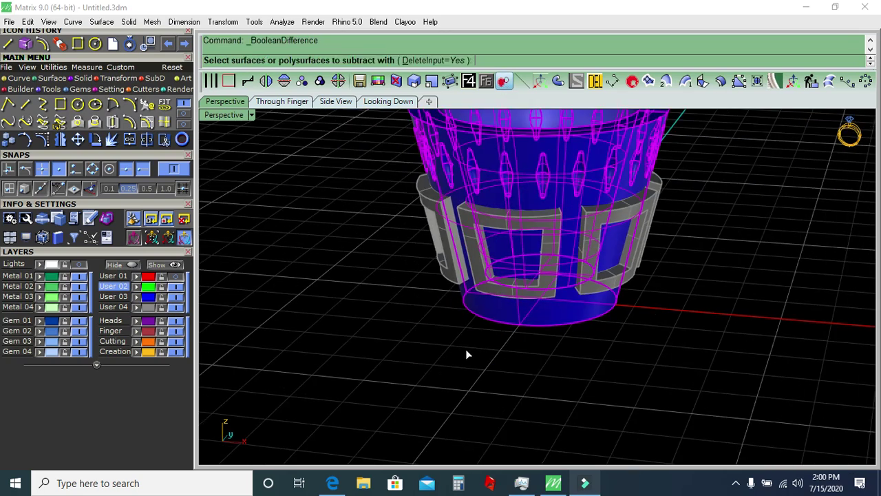
right_click_drag(466, 349, 371, 337)
key("Return")
left_click_drag(371, 337, 765, 177)
key("Return")
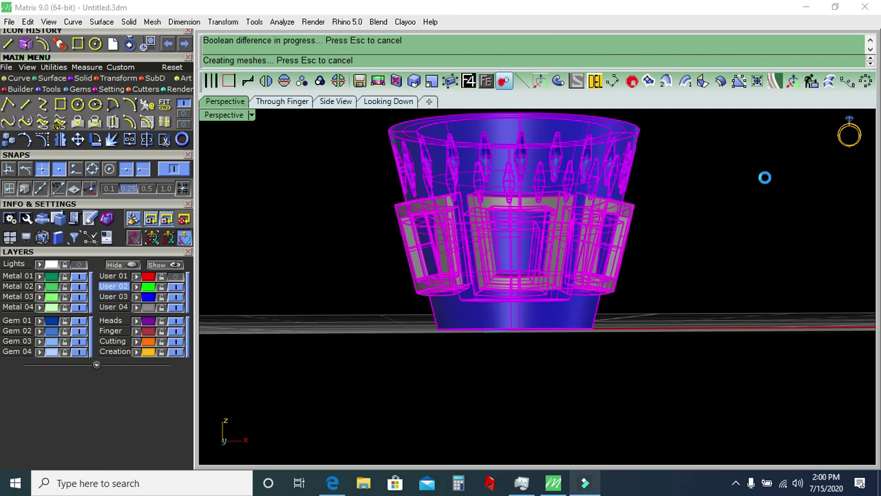
mouse_move(743, 197)
right_mouse_down()
mouse_move(688, 236)
mouse_move(635, 245)
mouse_move(627, 218)
mouse_move(540, 249)
mouse_move(585, 321)
mouse_move(545, 340)
right_mouse_up()
scroll(636, 246, "down", 3)
scroll(540, 248, "up", 3)
scroll(539, 248, "up", 2)
scroll(544, 340, "up", 3)
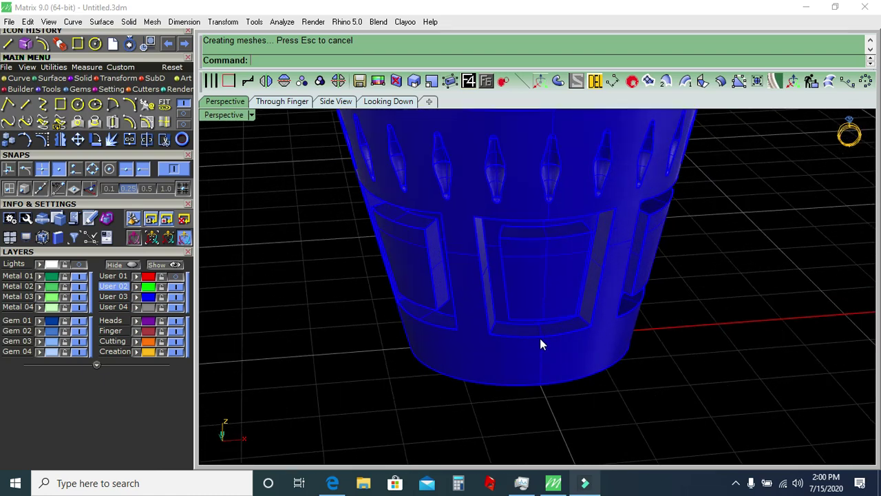
scroll(560, 331, "up", 2)
Extract a V-direction isocurve at the lower band's upper edge, then undo it.
left_click(521, 81)
left_click(462, 334)
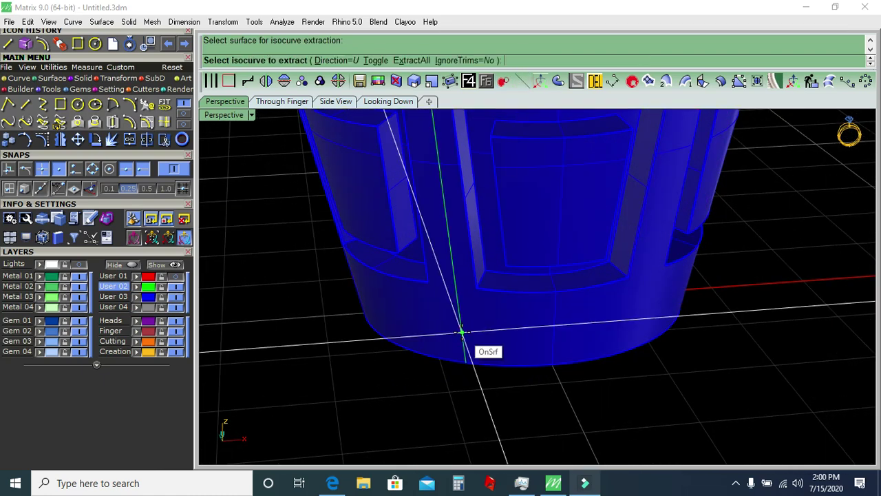
left_click(375, 61)
scroll(438, 324, "up", 2)
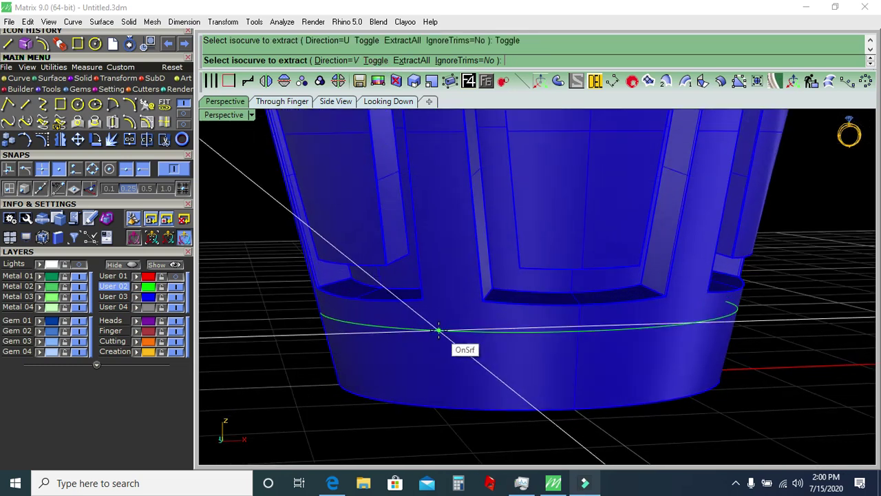
scroll(439, 330, "up", 2)
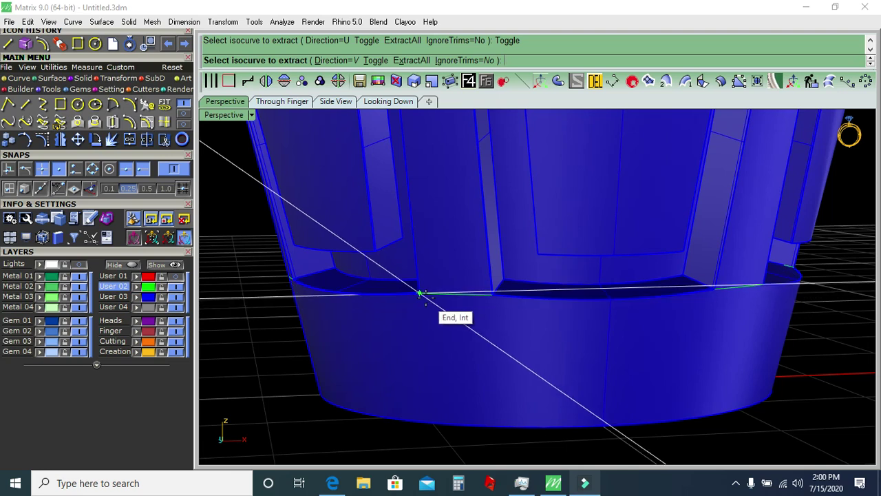
left_click(420, 294)
key("Return")
key("ctrl+z")
Re-extract the horizontal isocurve at the band's edge from the cup surface.
key("Return")
left_click(432, 313)
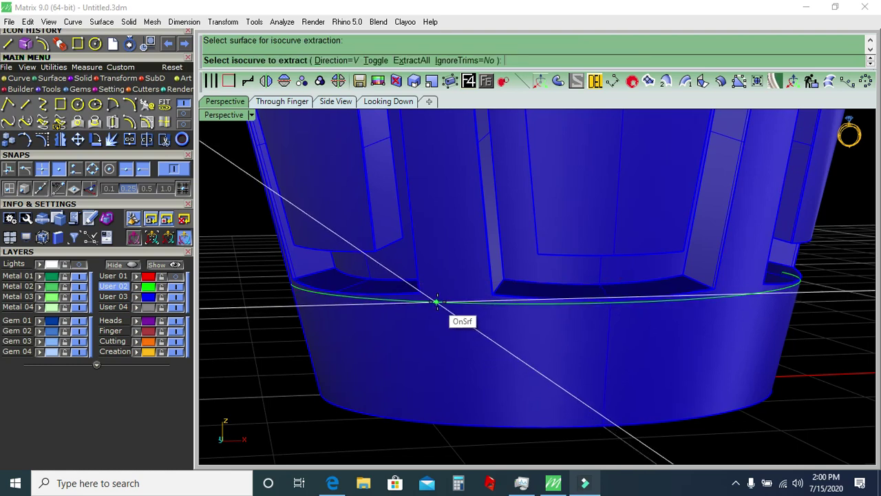
left_click(438, 302)
key("Return")
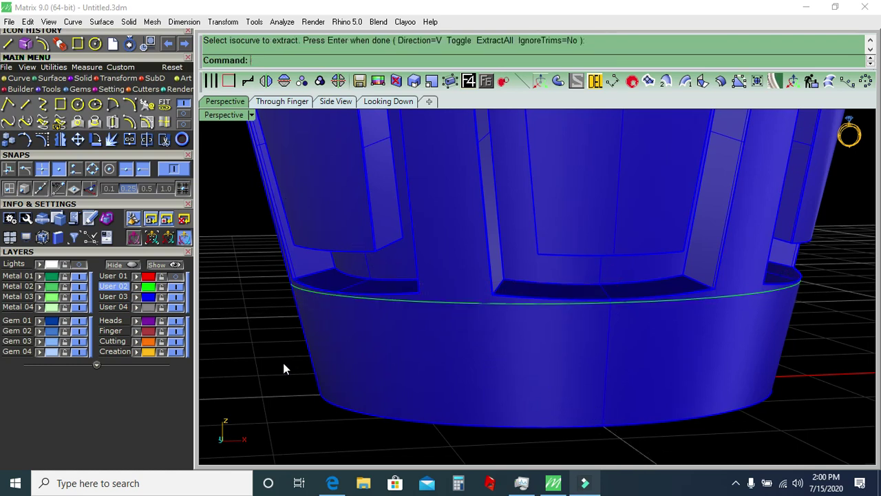
left_click(229, 82)
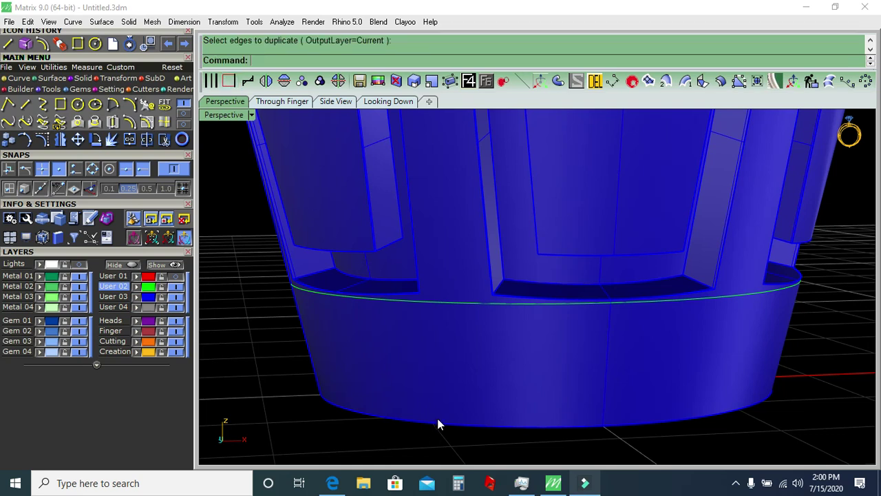
Duplicate the cup's bottom edge, hide the body, and loft a band between the two curves.
left_click(439, 423)
key("Return")
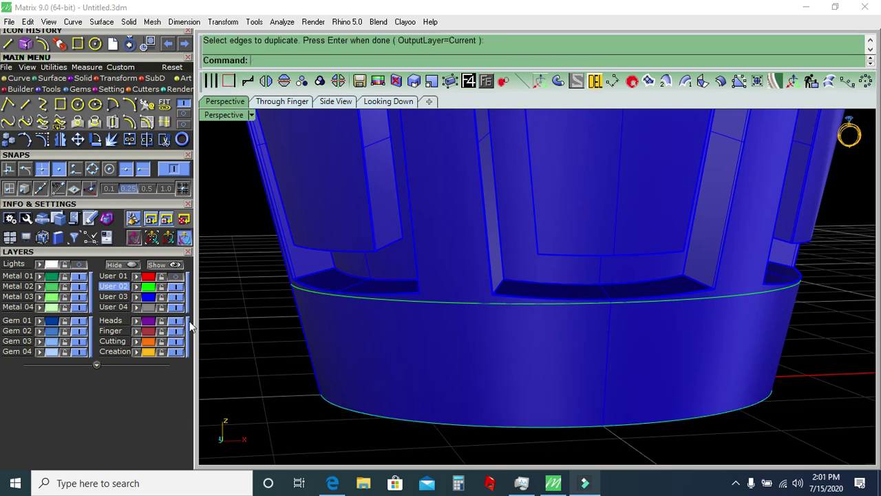
key("ctrl+h")
right_click_drag(447, 245, 568, 344)
left_click_drag(568, 344, 436, 210)
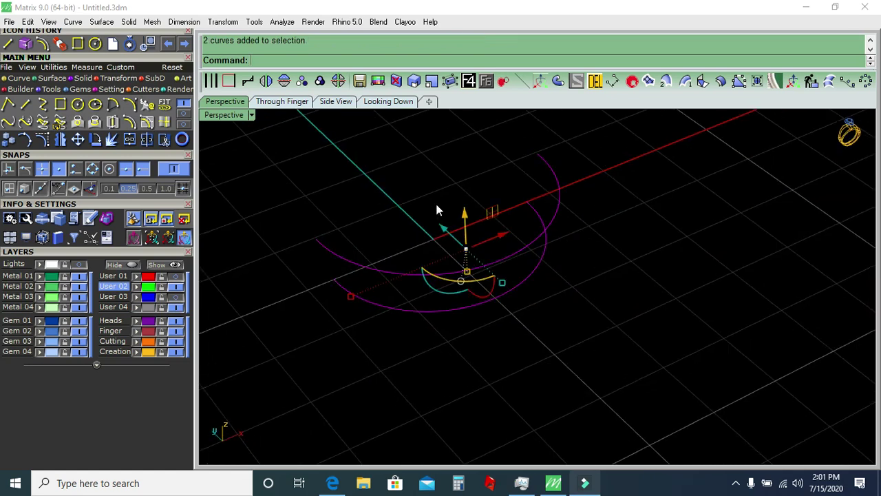
left_click(814, 90)
key("Return")
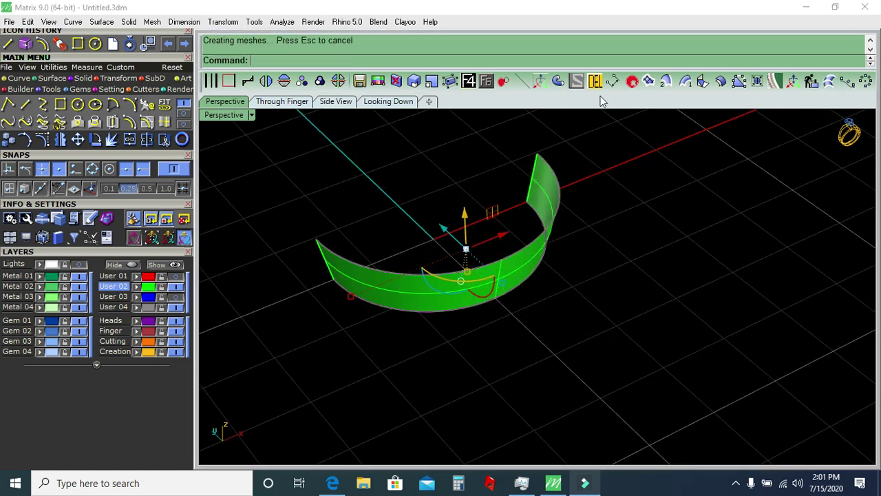
Mirror the half band and join both halves into a full ring.
left_click(536, 194)
left_click(283, 80)
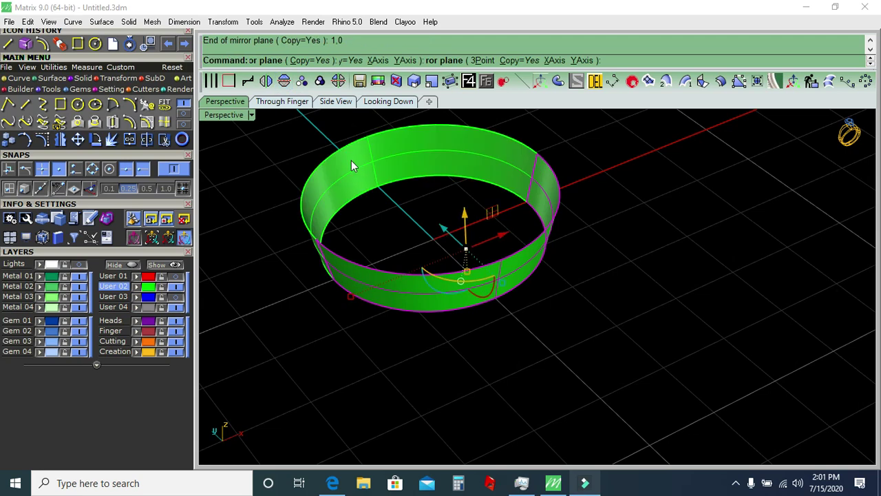
left_click(355, 177)
left_click(130, 140)
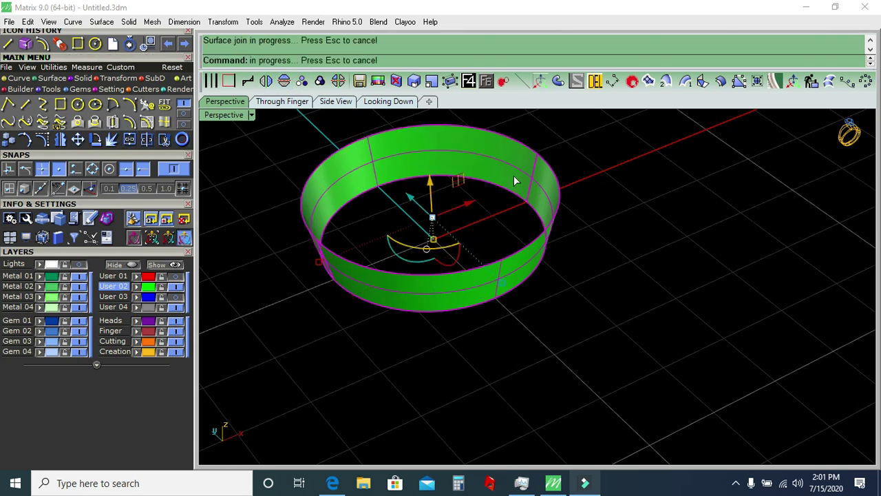
Thicken the ring by an outward offset, redoing it with a thinner 0.15 distance.
left_click(720, 82)
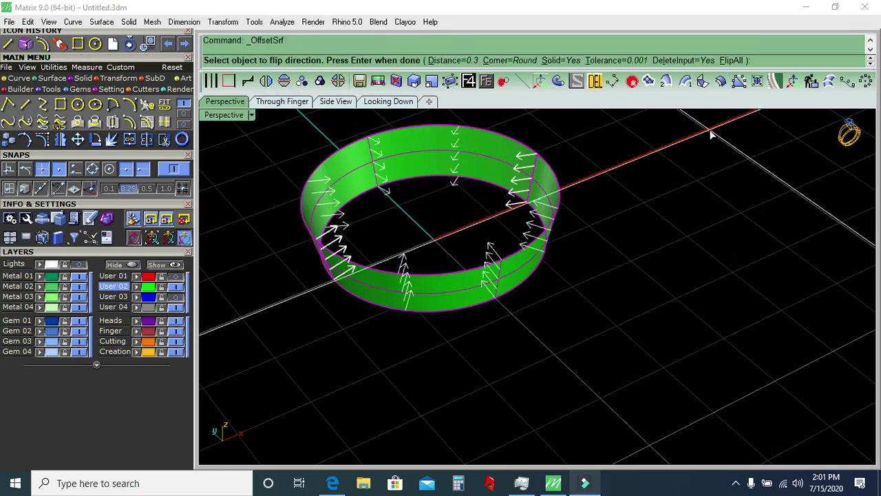
left_click(544, 172)
type(".15")
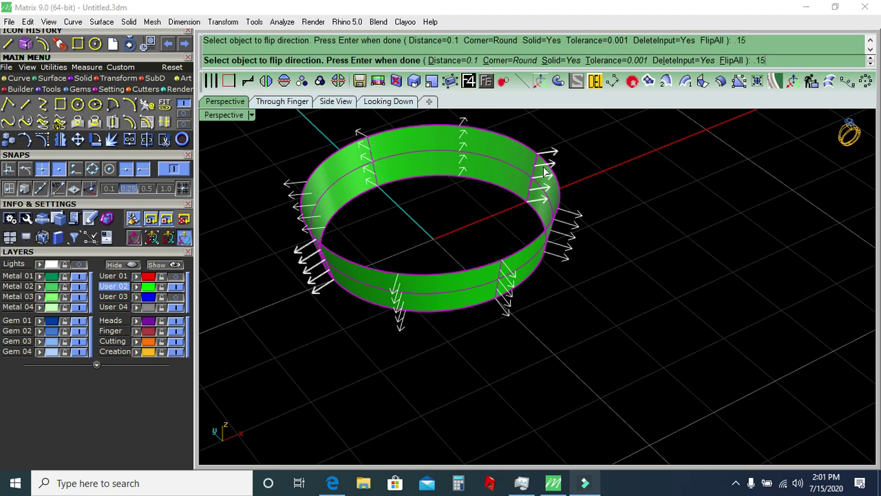
key("Return")
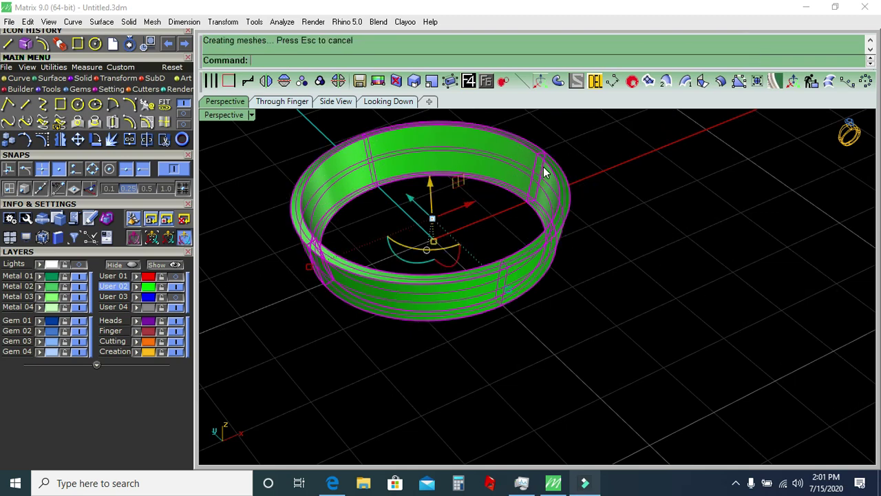
left_click(632, 305)
left_click(181, 296)
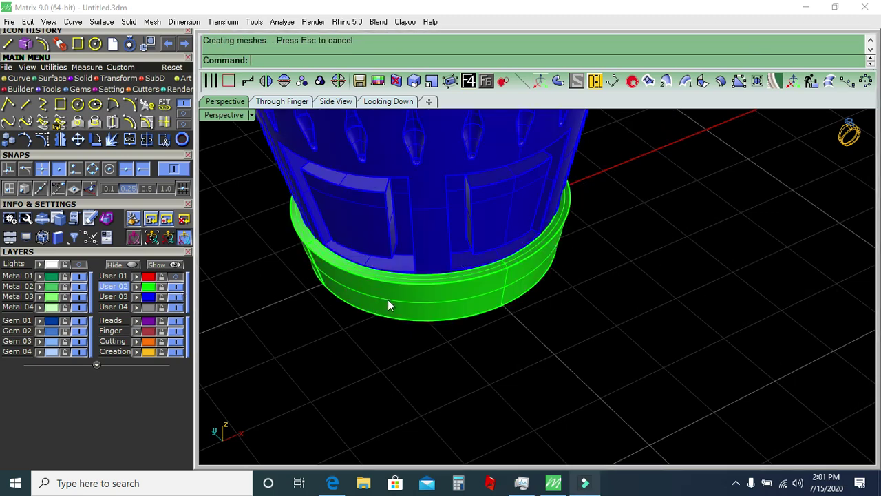
key("ctrl+z")
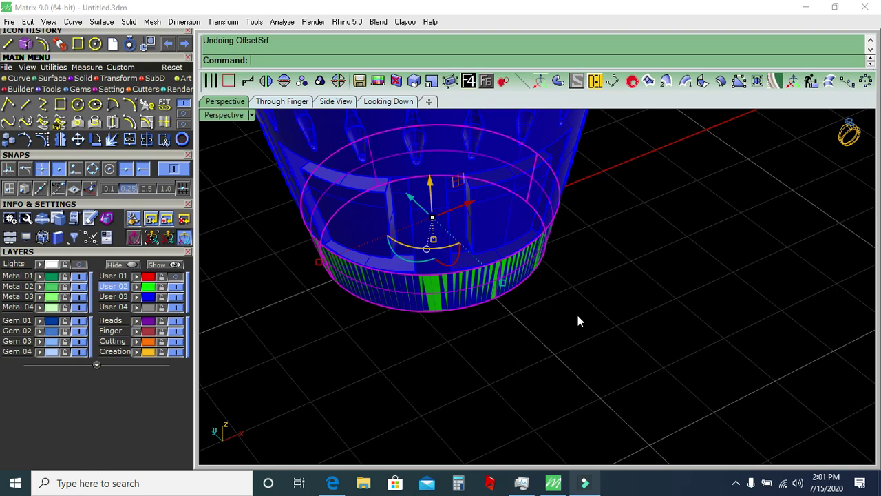
left_click(719, 82)
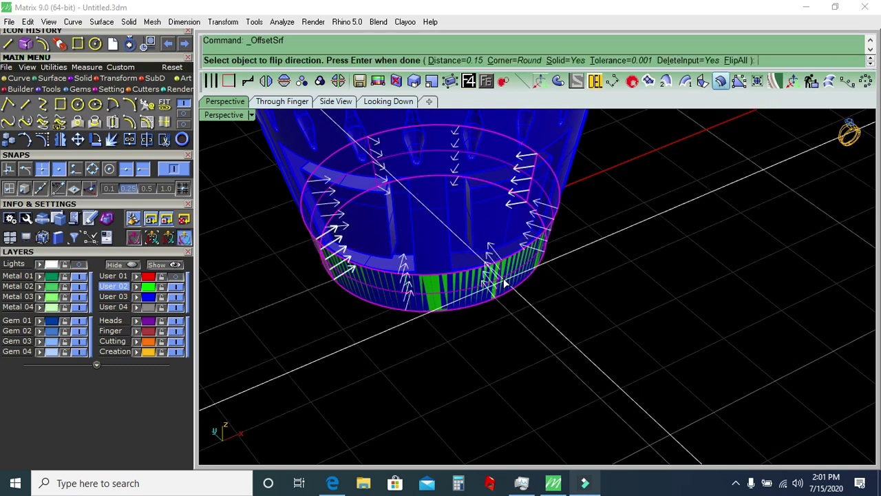
type(".1")
key("Return")
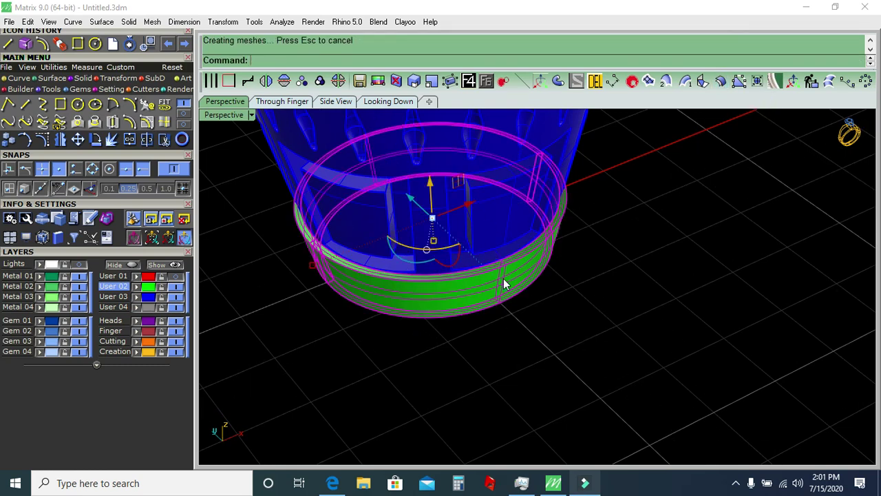
Group the cup's polysurfaces and curve together.
mouse_move(438, 291)
right_mouse_down()
mouse_move(506, 252)
mouse_move(496, 238)
mouse_move(466, 285)
mouse_move(409, 301)
mouse_move(463, 309)
right_mouse_up()
scroll(409, 301, "down", 2)
scroll(451, 295, "down", 3)
left_click_drag(352, 201, 247, 120)
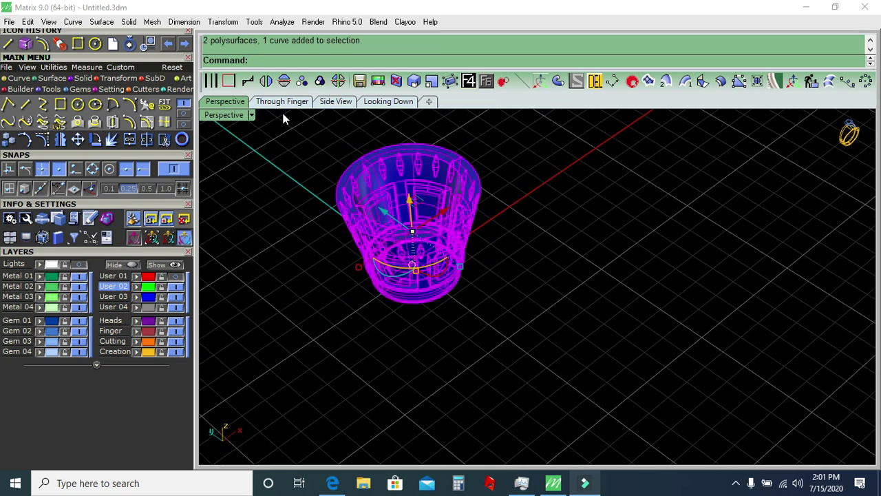
left_click(319, 82)
left_click(308, 360)
Switch to the Looking Down view showing the teapot reference photo above the grid.
mouse_move(458, 289)
right_mouse_down()
mouse_move(461, 196)
mouse_move(525, 221)
mouse_move(716, 472)
right_mouse_up()
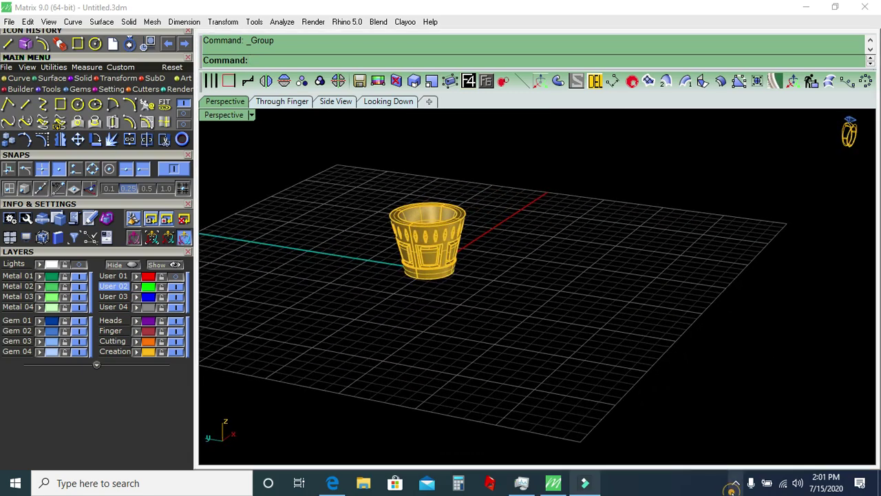
left_click(735, 482)
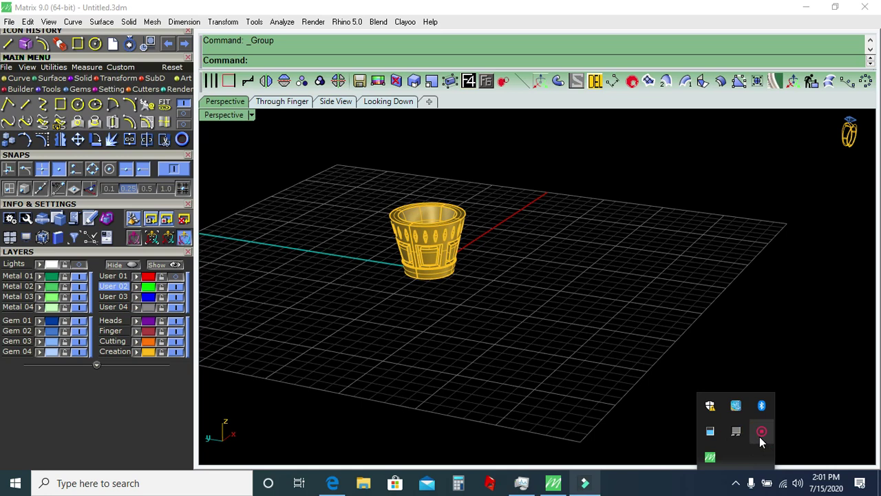
right_click(762, 432)
left_click(764, 444)
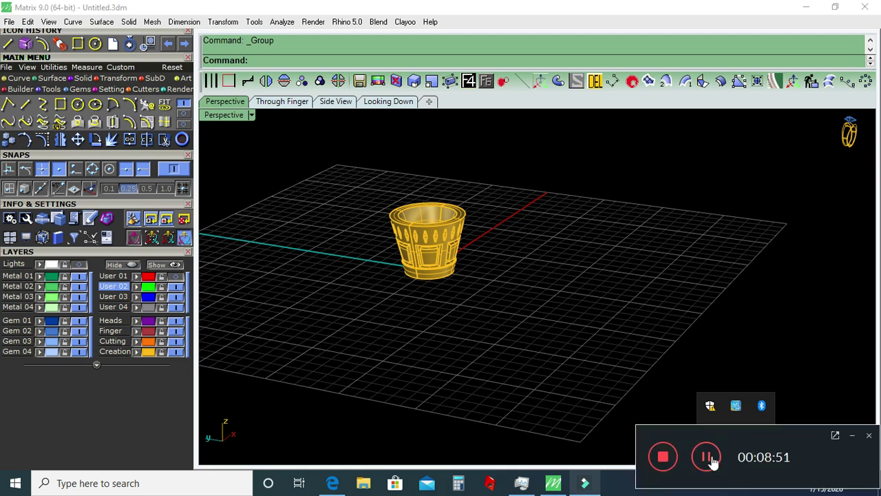
left_click(708, 455)
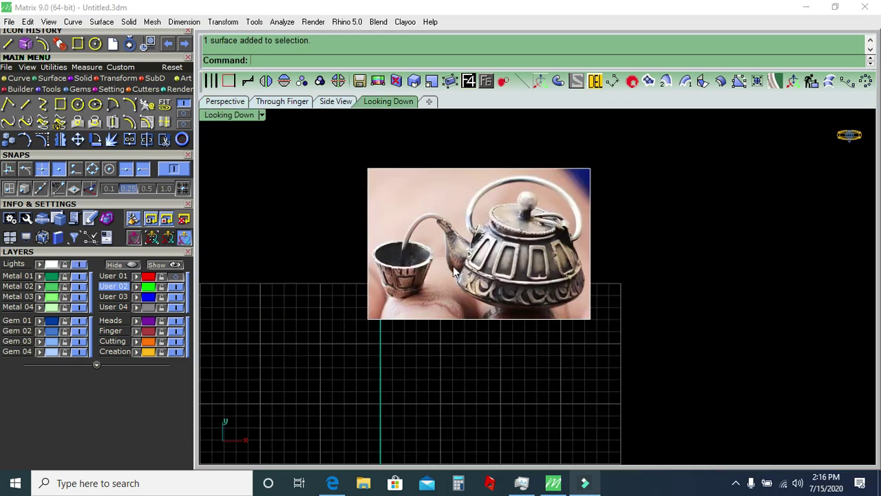
Trace the teapot's right-hand profile with a three-point interpolated curve from shoulder to lower edge.
scroll(454, 272, "up", 3)
scroll(470, 249, "down", 1)
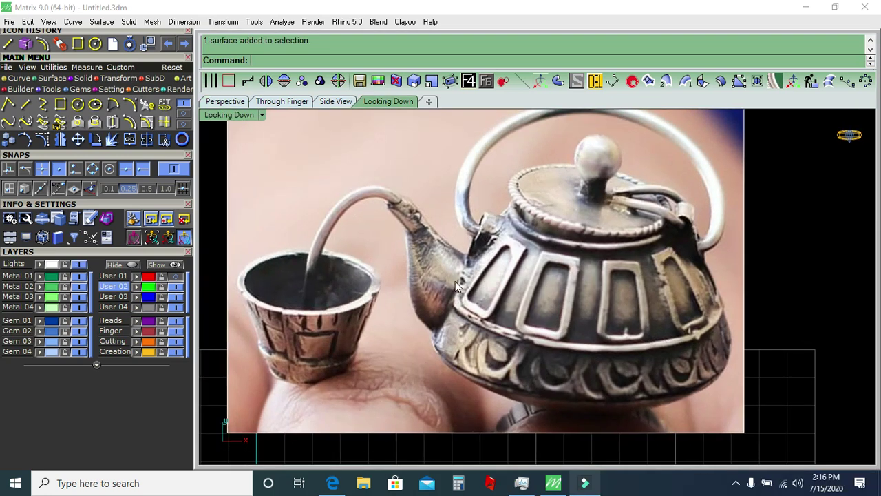
left_click(42, 104)
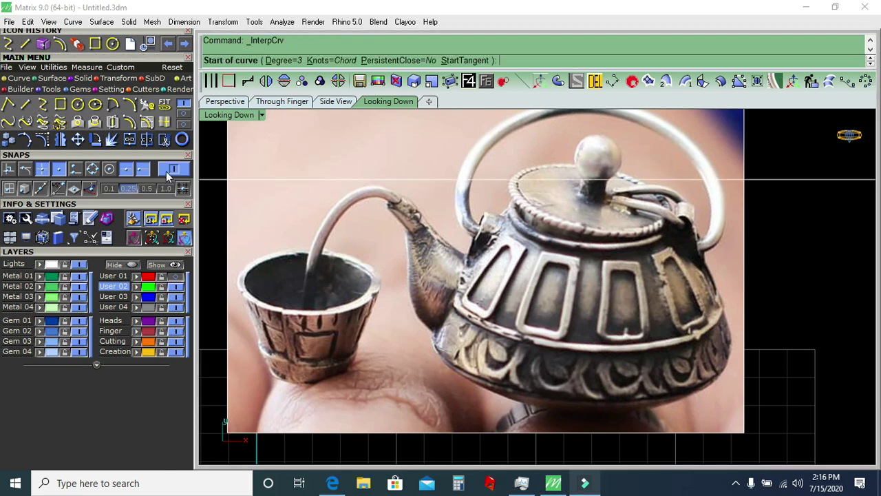
left_click(678, 212)
left_click(714, 277)
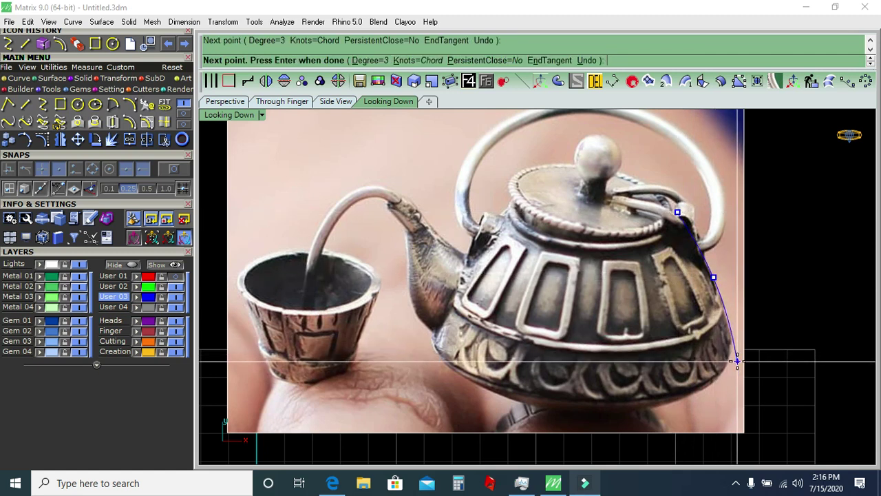
left_click(737, 363)
key("Return")
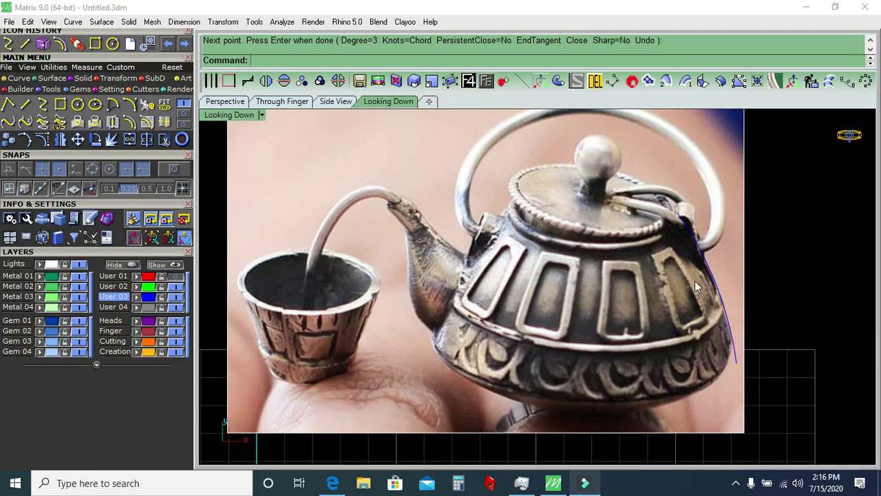
Add a 10.91 aligned dimension from the body's middle to its outer edge, placed below the photo.
scroll(695, 281, "down", 3)
scroll(601, 274, "up", 2)
left_click(612, 81)
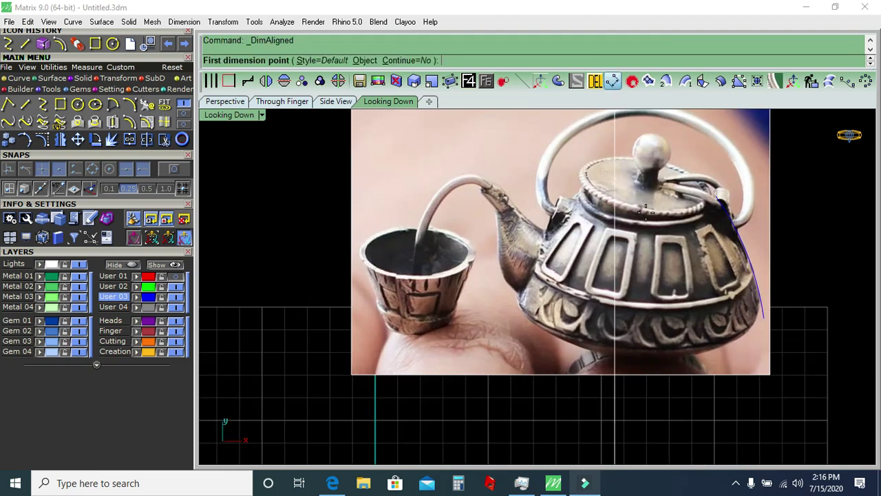
left_click(517, 304)
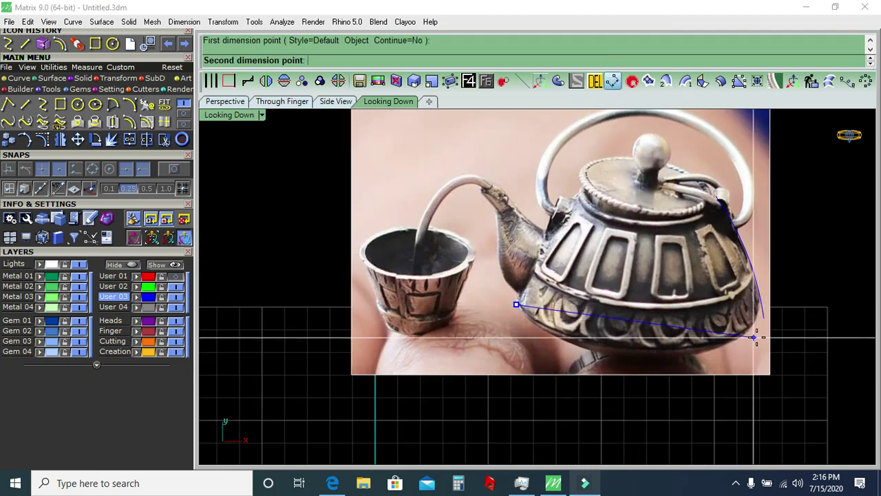
scroll(755, 335, "up", 1)
left_click(762, 333)
scroll(762, 332, "down", 1)
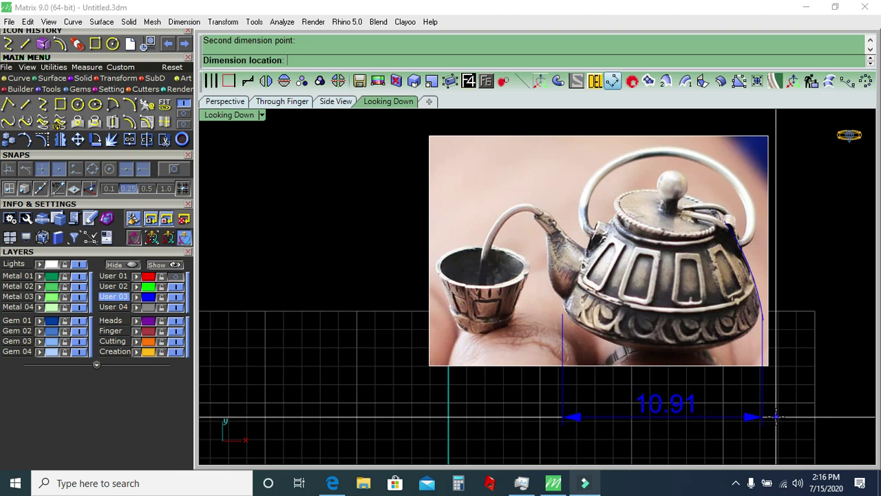
left_click(776, 417)
scroll(487, 227, "down", 3)
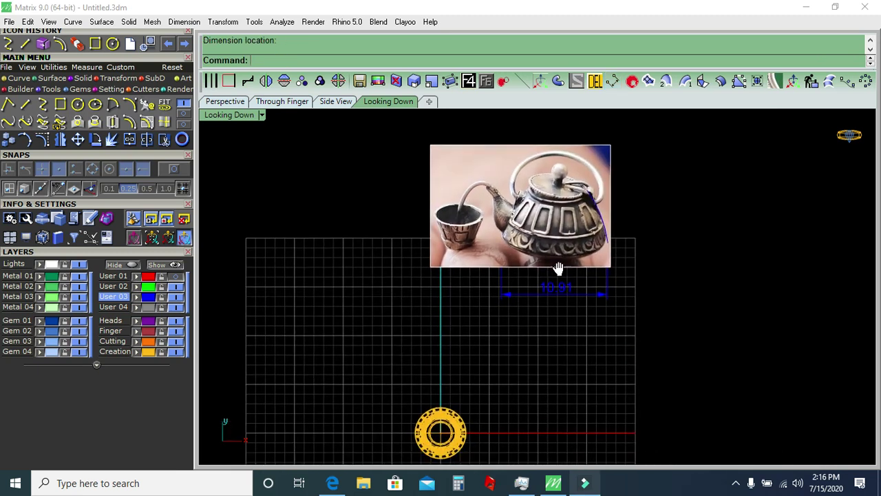
scroll(590, 325, "down", 2)
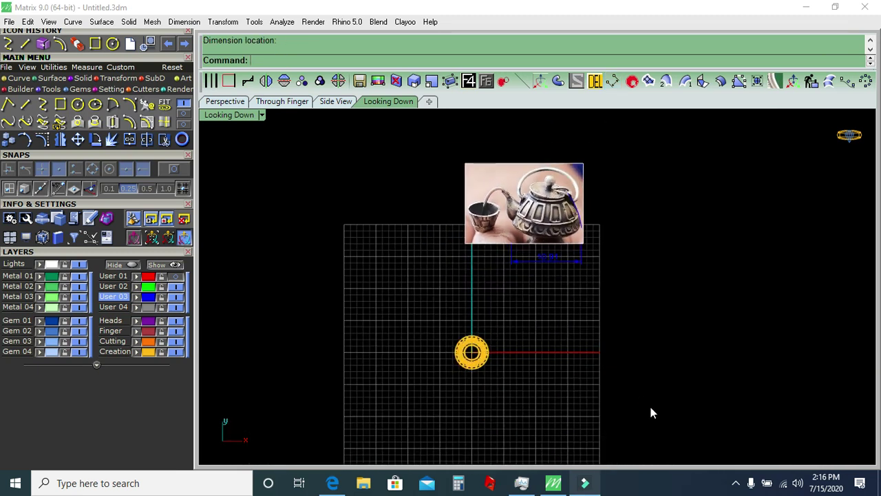
key("ctrl+a")
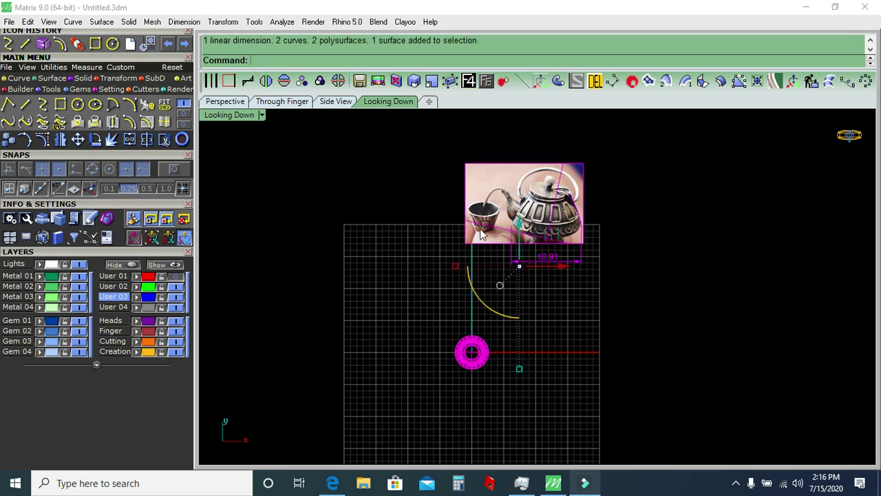
Scale the photo and profile curve by reference so the dimensioned span becomes 20.
scroll(550, 223, "up", 3)
scroll(549, 223, "up", 2)
left_click(432, 81)
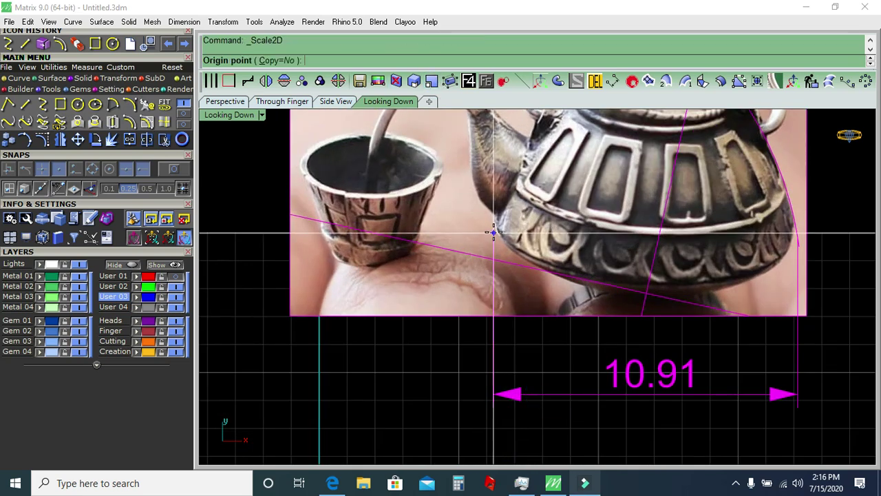
left_click(494, 232)
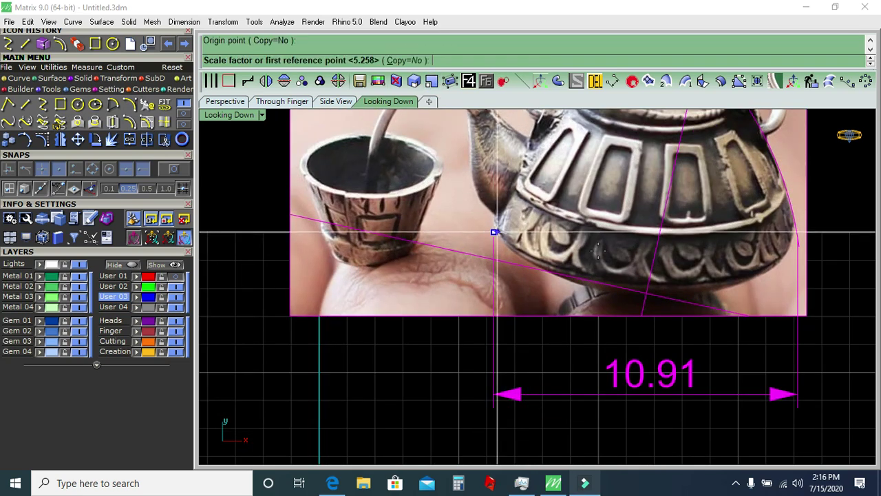
left_click(796, 271)
type("0")
key("Return")
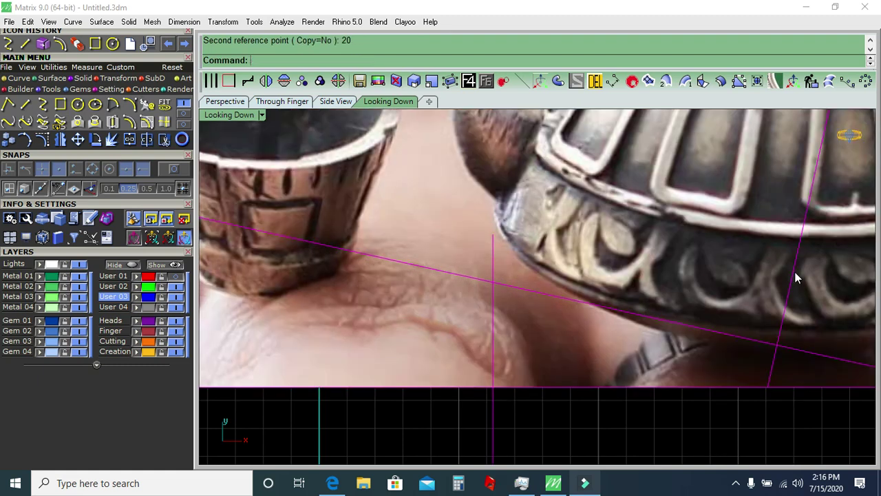
scroll(757, 290, "down", 5)
scroll(674, 327, "down", 1)
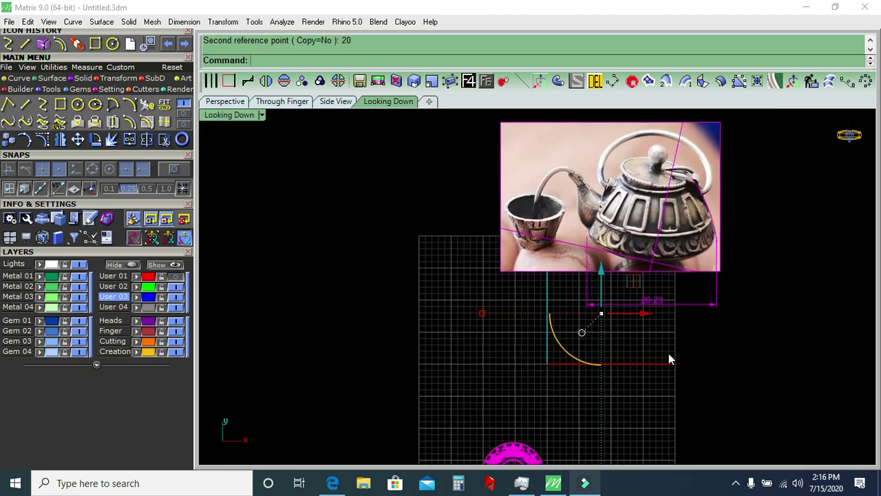
right_click_drag(695, 358, 640, 303)
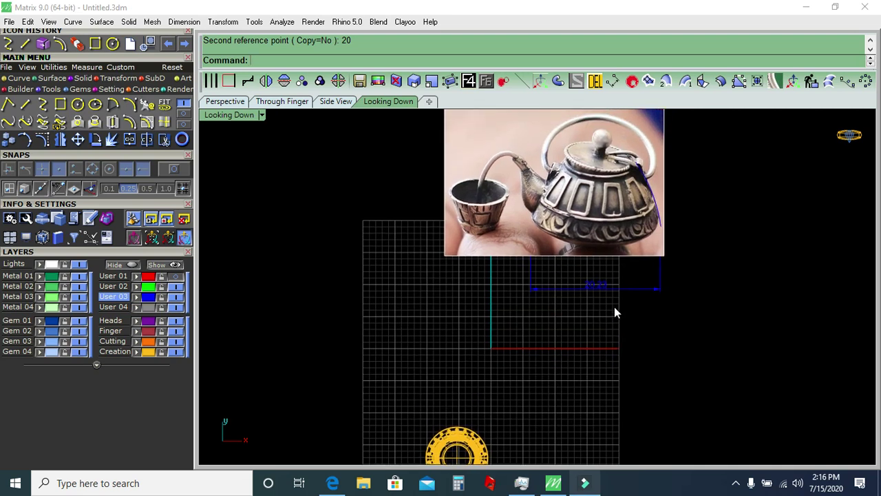
Hide the layer holding the earlier cup model.
left_click(485, 391)
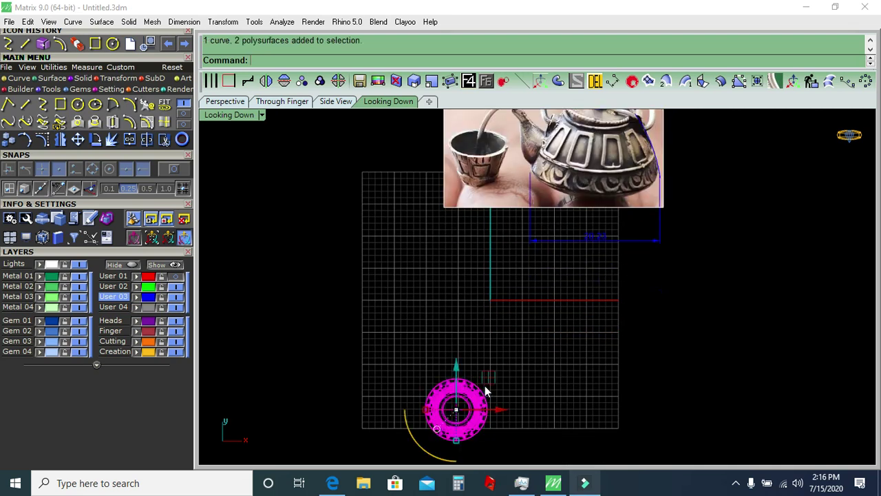
left_click(96, 365)
left_click(60, 378)
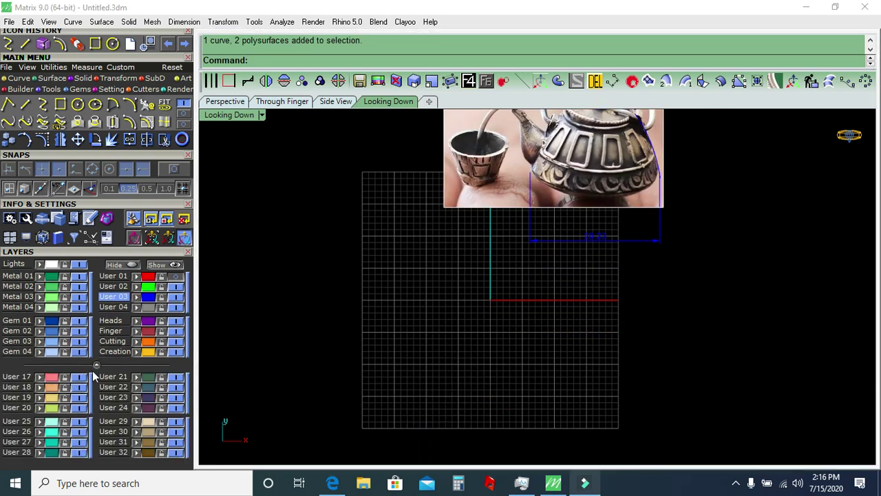
left_click(97, 365)
scroll(567, 273, "up", 2)
scroll(567, 272, "up", 3)
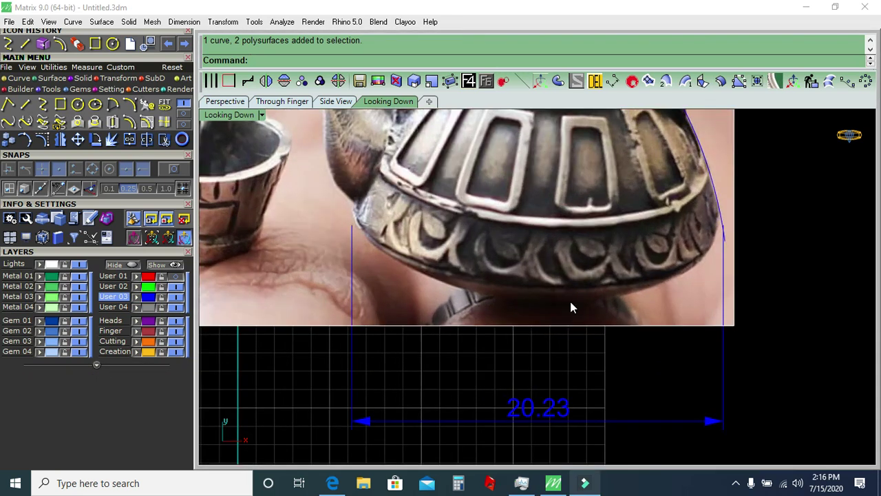
Delete the 20.23 dimension and measure the lid opening with a 10.76 aligned dimension.
left_click(582, 418)
left_click(600, 83)
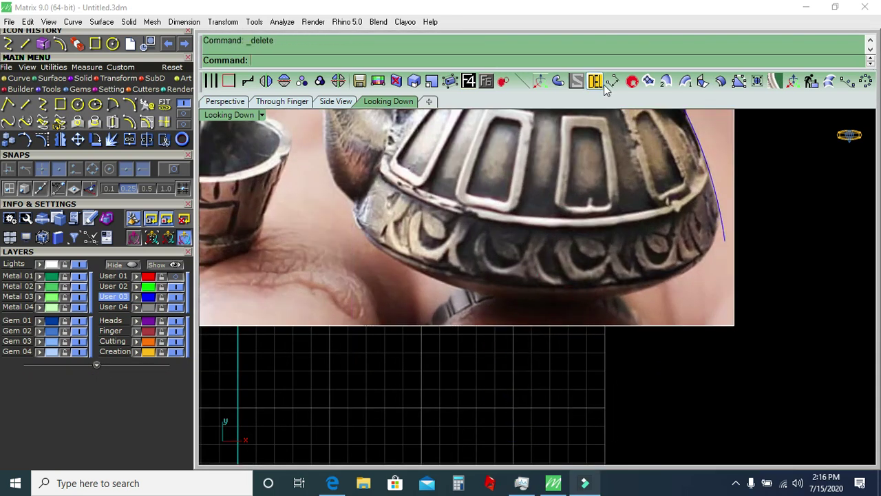
scroll(558, 174, "down", 3)
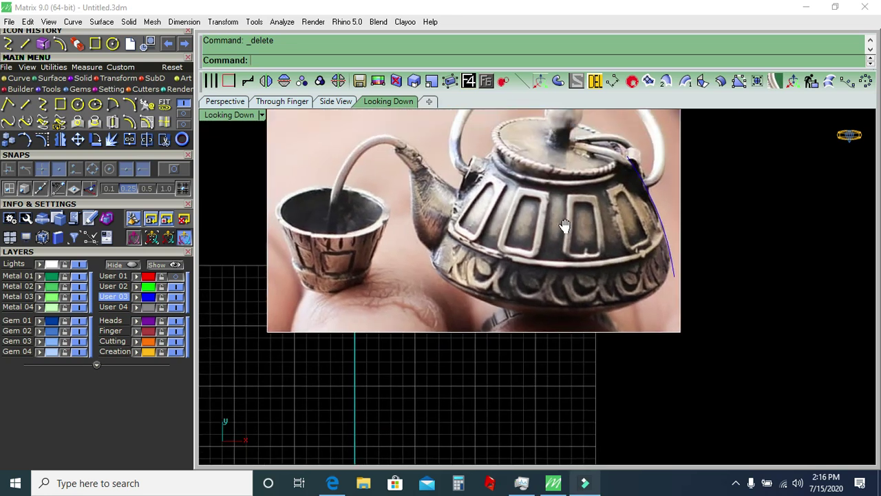
left_click(612, 82)
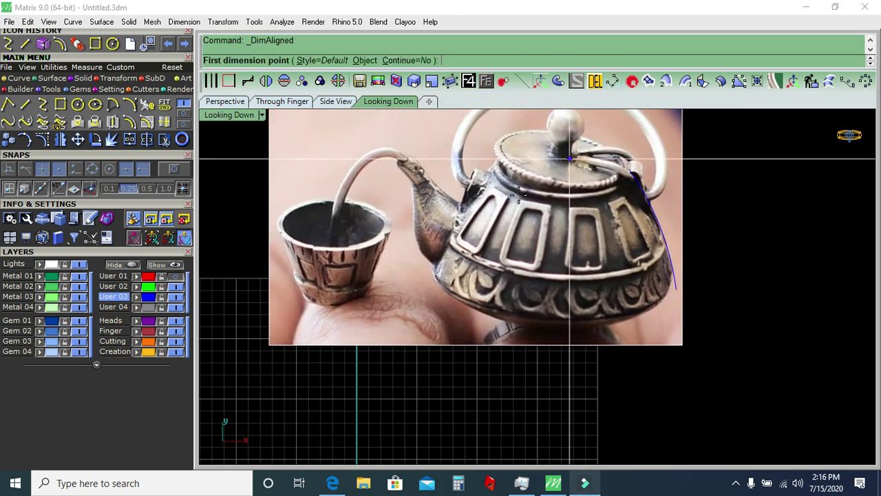
left_click(493, 170)
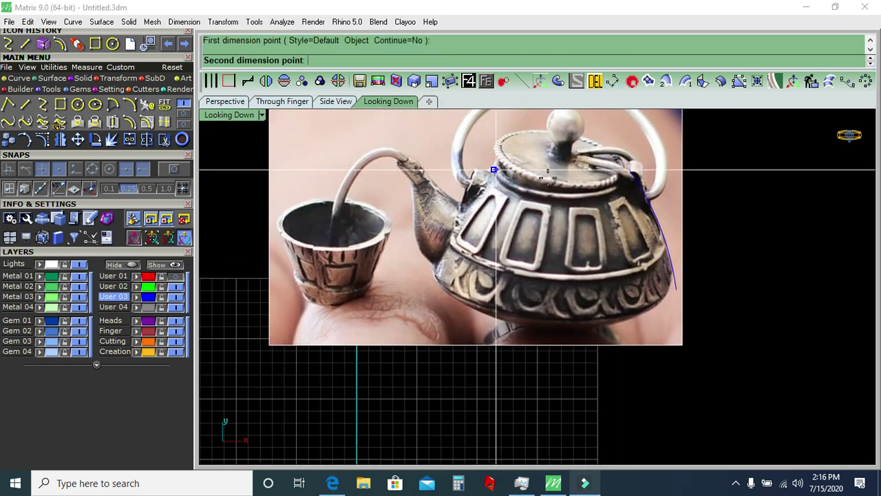
left_click(623, 170)
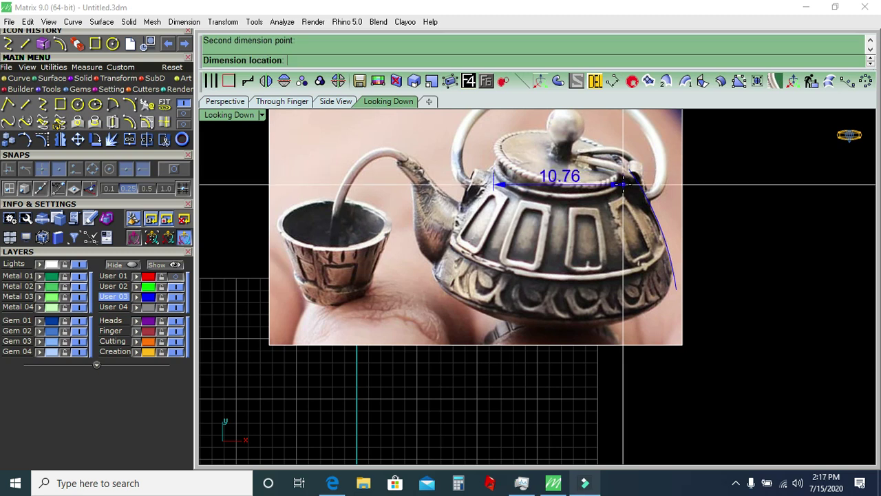
left_click(623, 183)
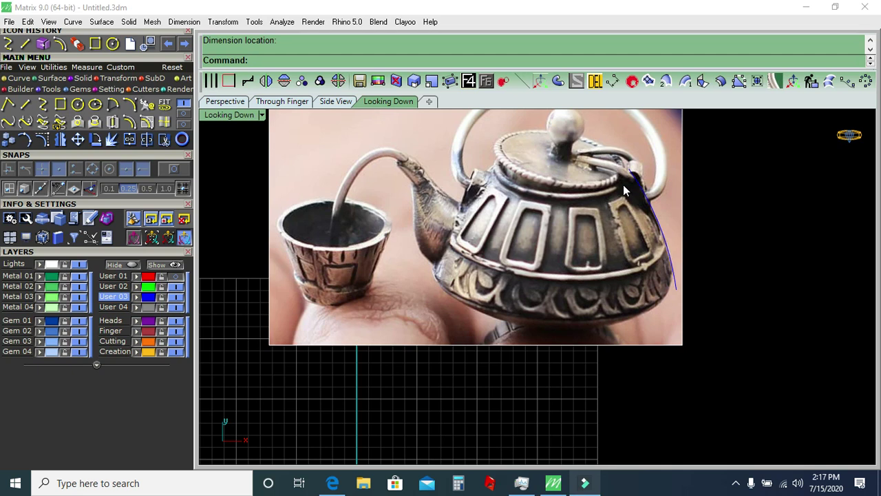
scroll(631, 233, "down", 5)
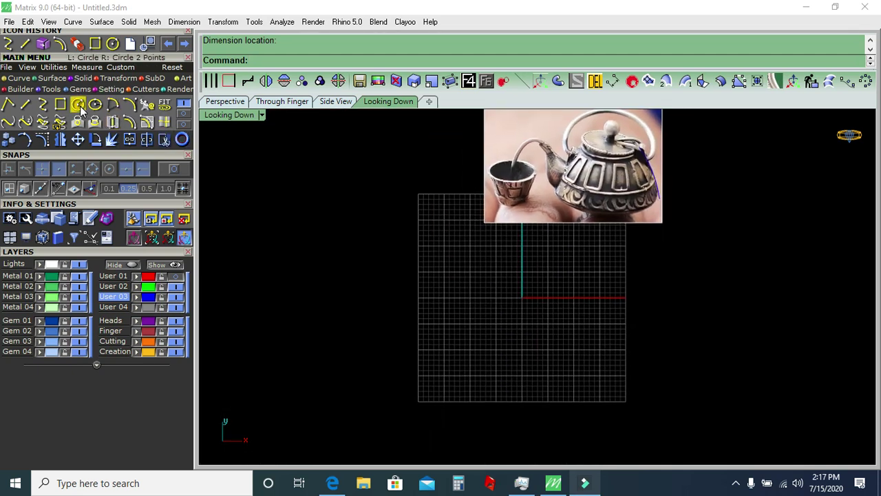
Draw a circle centred at the origin (0,0,0), 10 units across.
left_click(77, 104)
type("0,0,0")
key("Return")
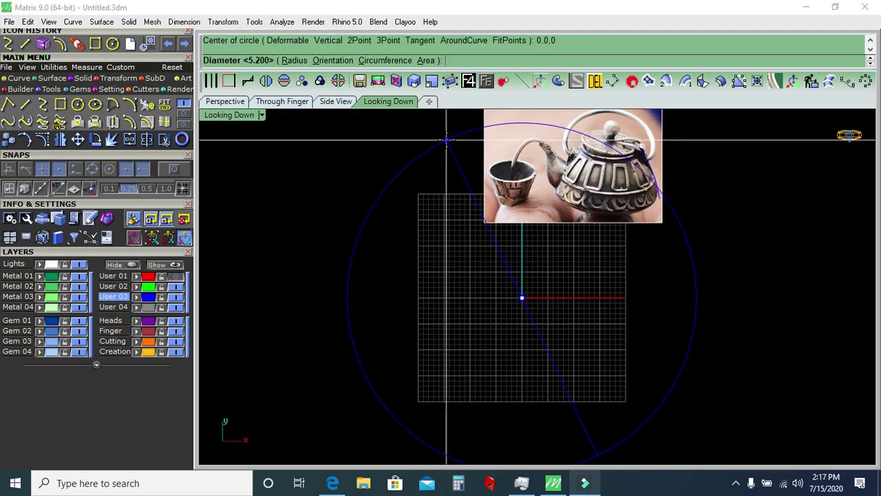
type("10")
key("Return")
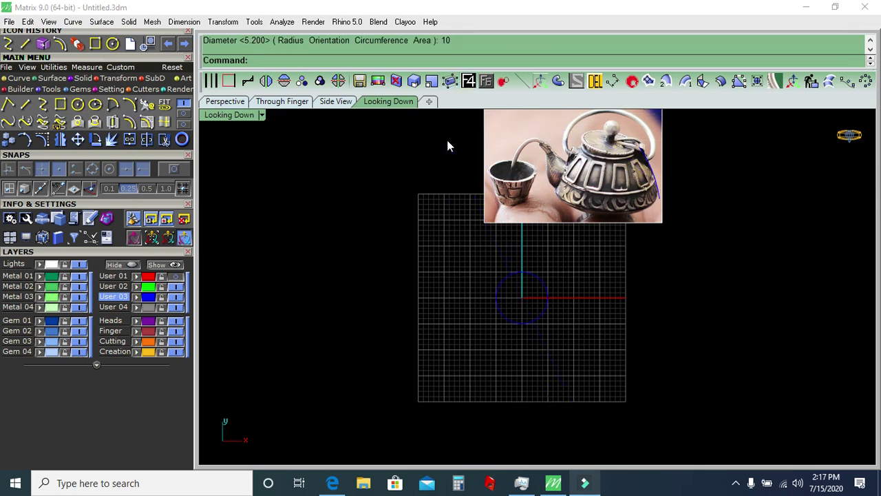
scroll(566, 298, "up", 3)
left_click(533, 301)
Draw a concentric 20-diameter circle at the origin and window-select the arched profile curve.
key("Escape")
scroll(544, 289, "down", 5)
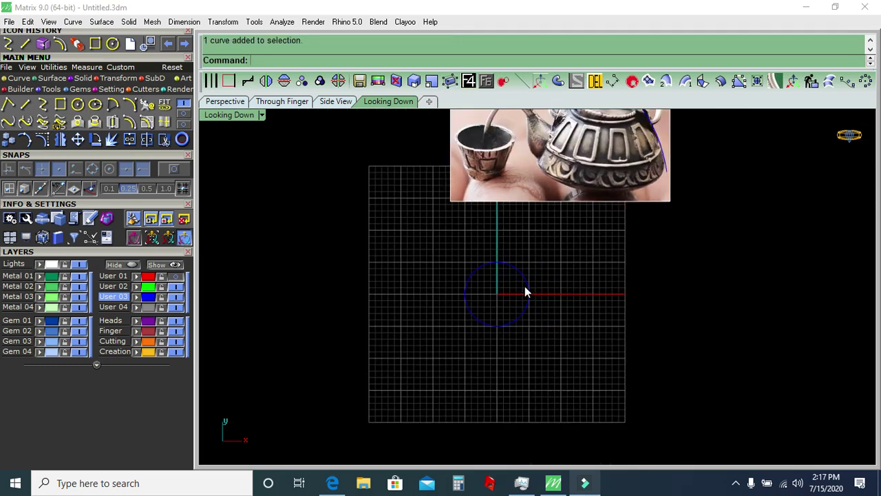
key("Return")
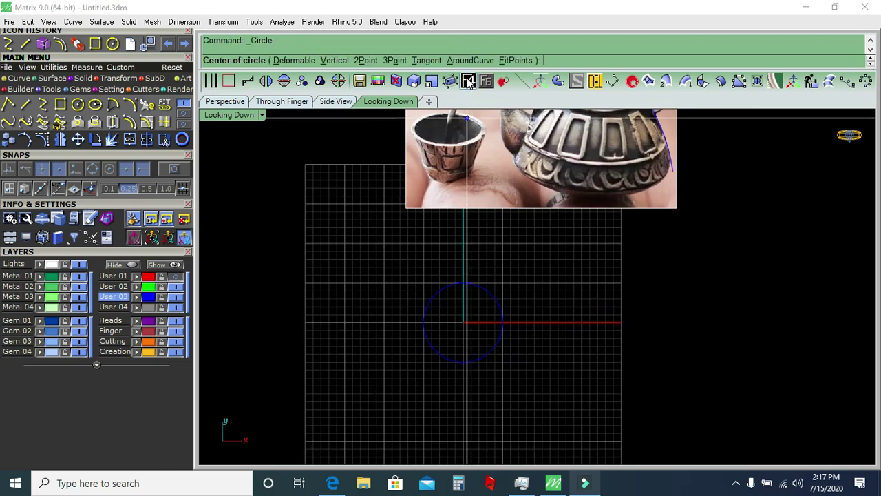
left_click(463, 322)
type("20")
key("Return")
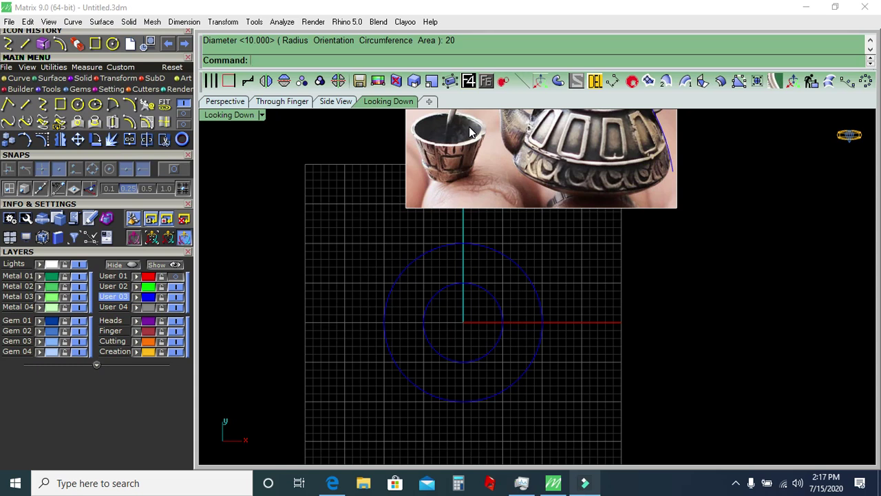
scroll(449, 287, "down", 3)
scroll(491, 278, "up", 1)
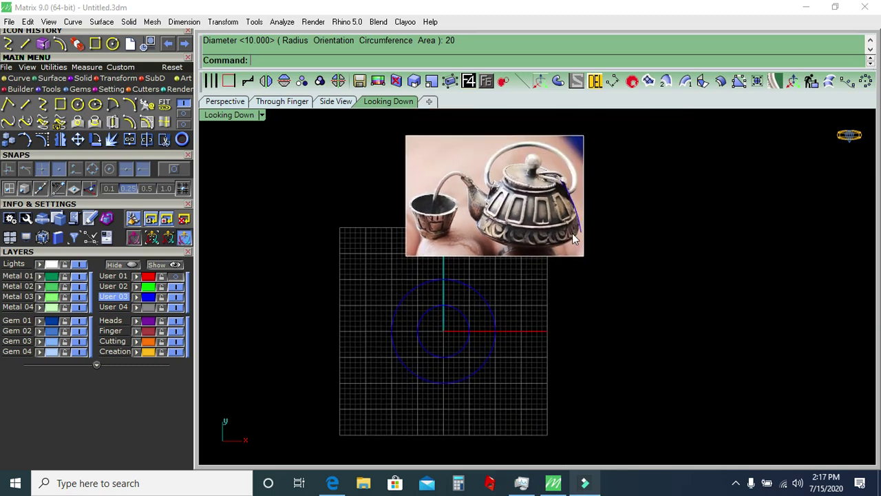
scroll(592, 213, "up", 3)
left_click_drag(515, 349, 661, 161)
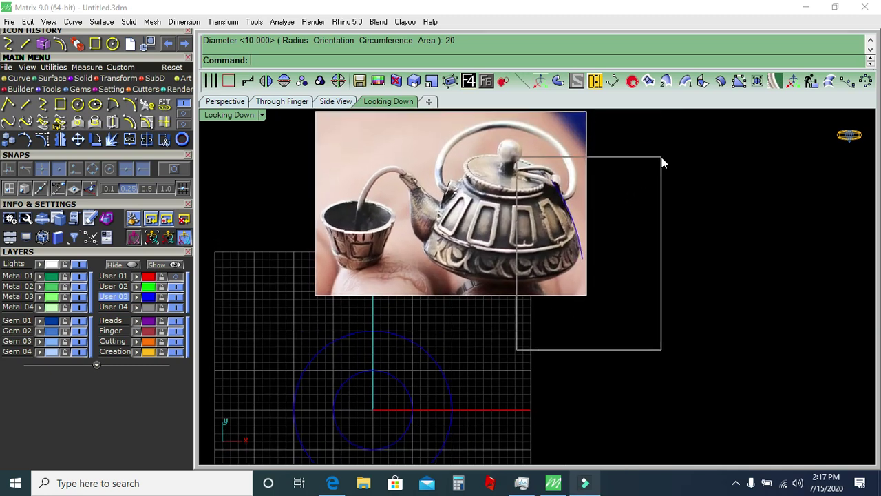
right_click_drag(457, 349, 479, 285)
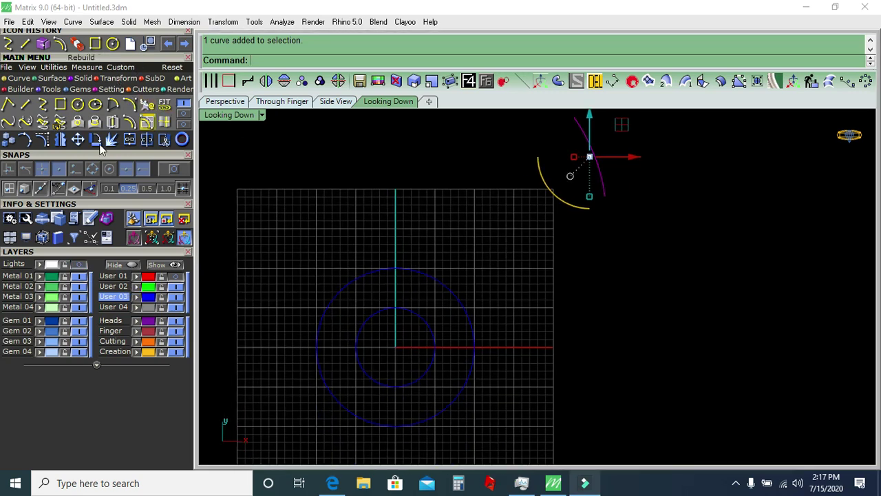
Move the profile curve's end onto the large circle and rotate it upright in the side view.
left_click(79, 140)
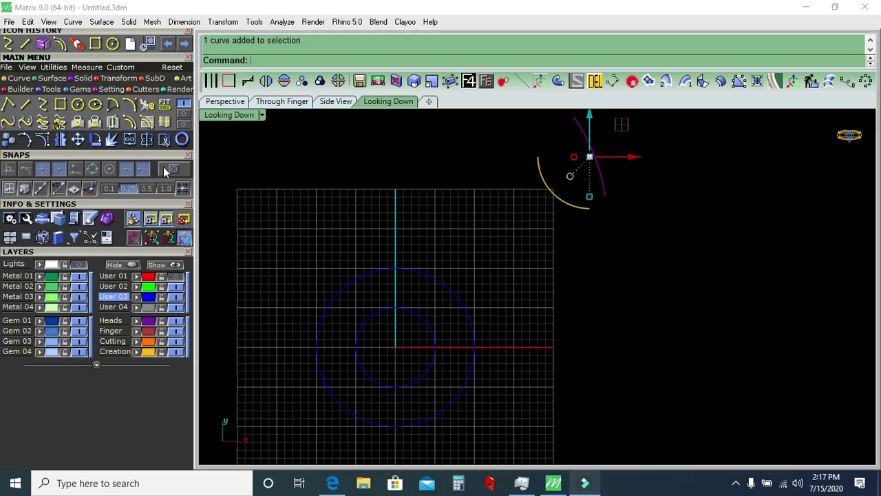
left_click(605, 198)
left_click(474, 347)
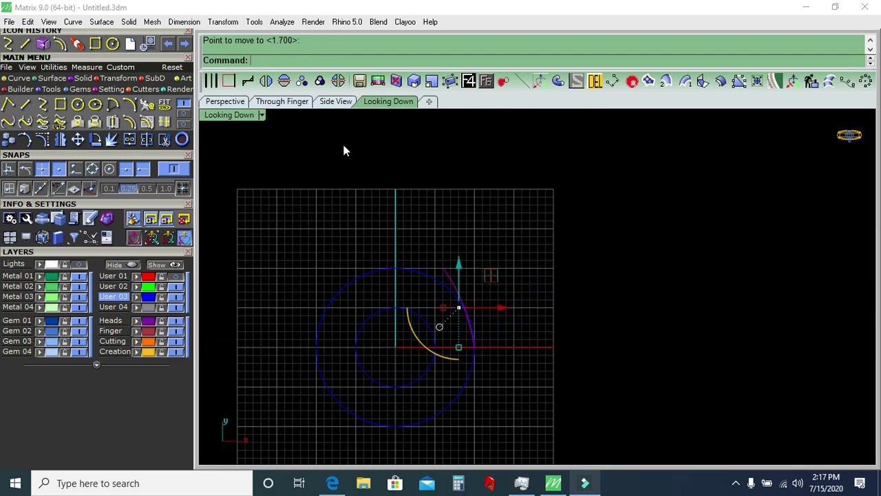
left_click(337, 102)
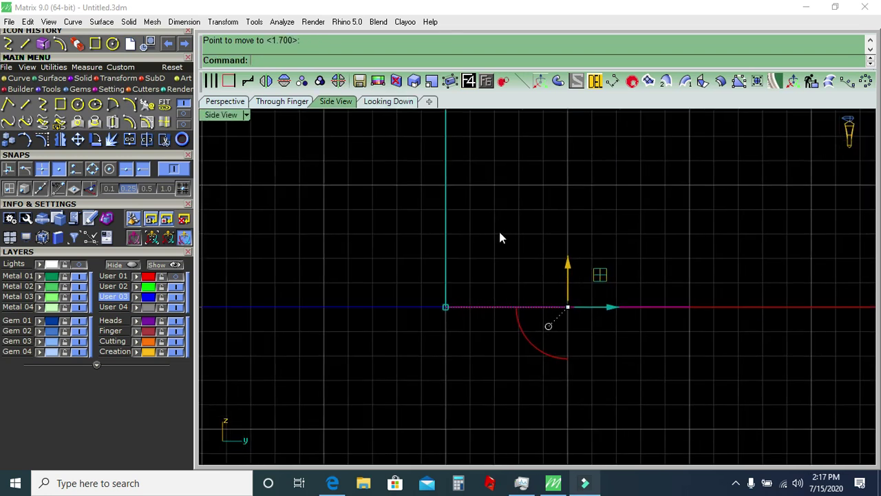
left_click(151, 141)
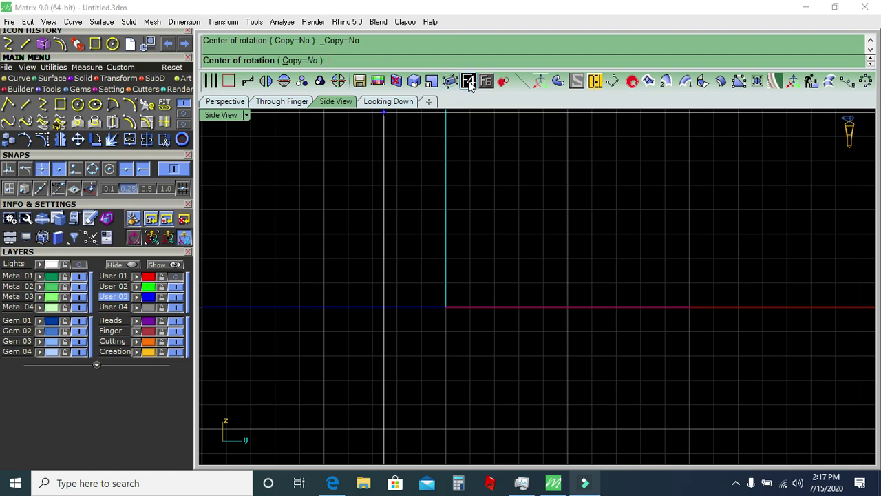
left_click(445, 307)
scroll(397, 205, "down", 3)
left_click(541, 173)
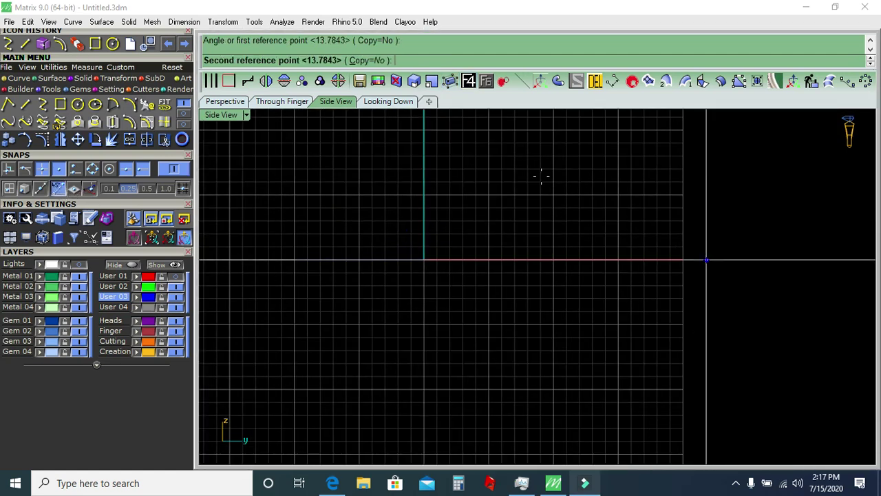
left_click(550, 170)
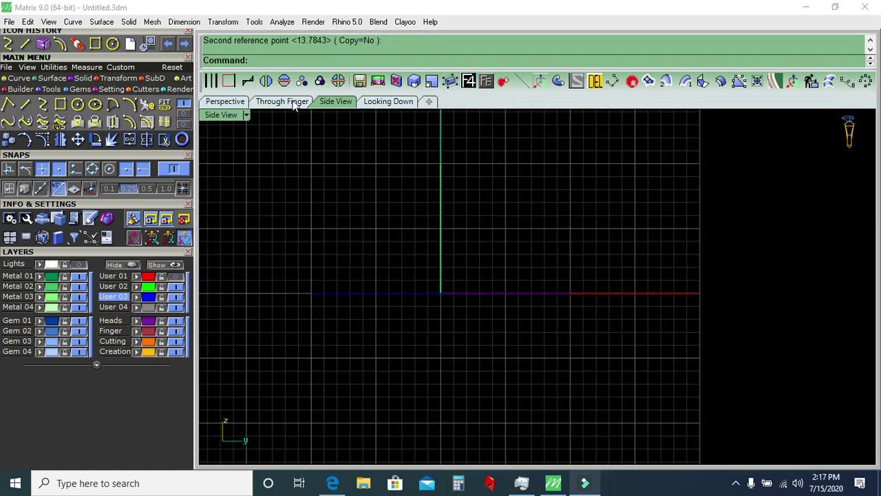
Lift the smaller circle up to the top end of the standing profile curve.
left_click(375, 102)
left_click(413, 315)
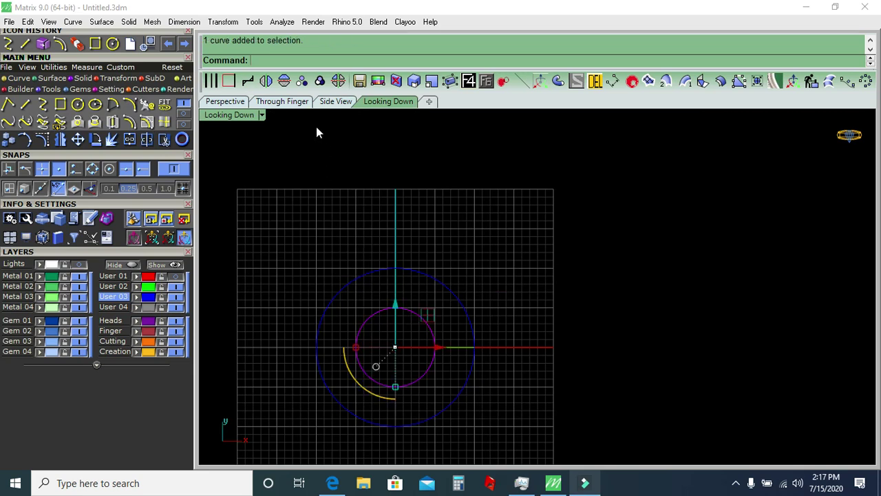
left_click(296, 102)
scroll(425, 282, "down", 3)
scroll(441, 264, "down", 3)
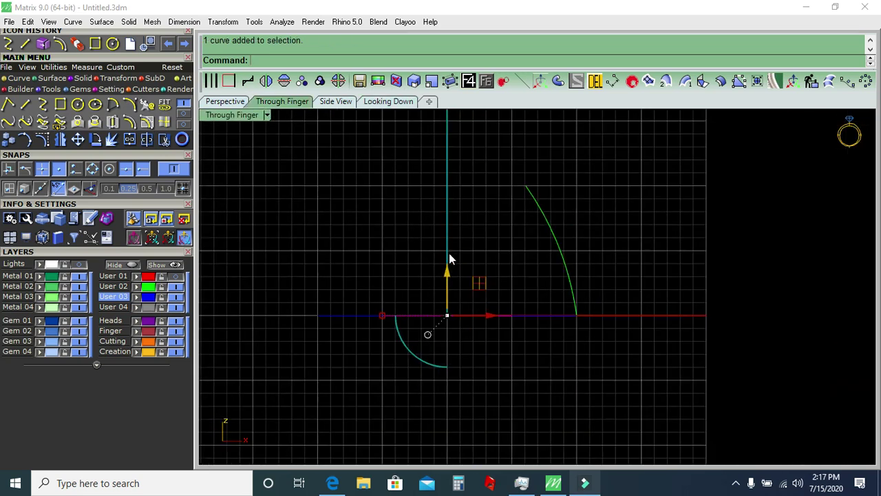
left_click_drag(447, 299, 447, 169)
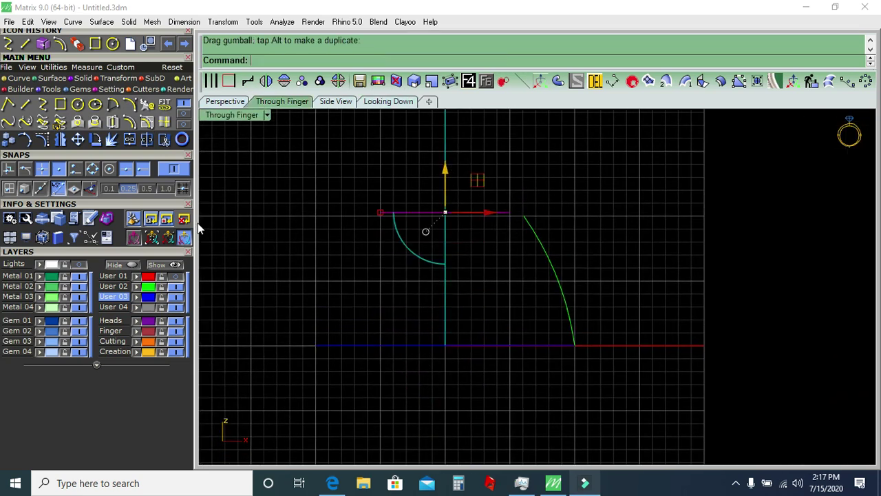
scroll(471, 191, "up", 2)
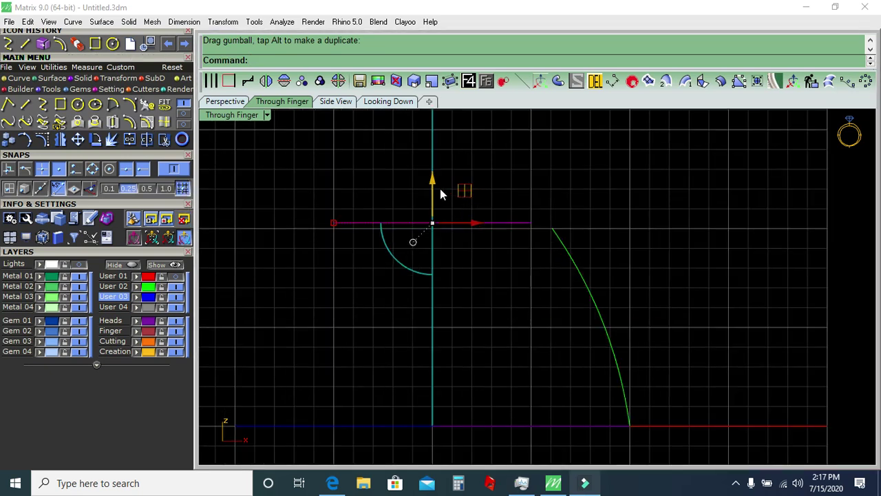
key("Escape")
left_click(556, 239)
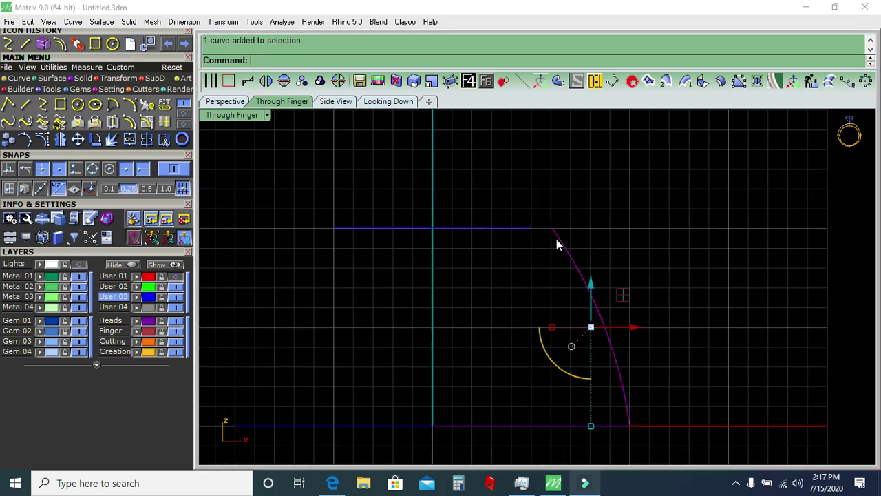
left_click(42, 139)
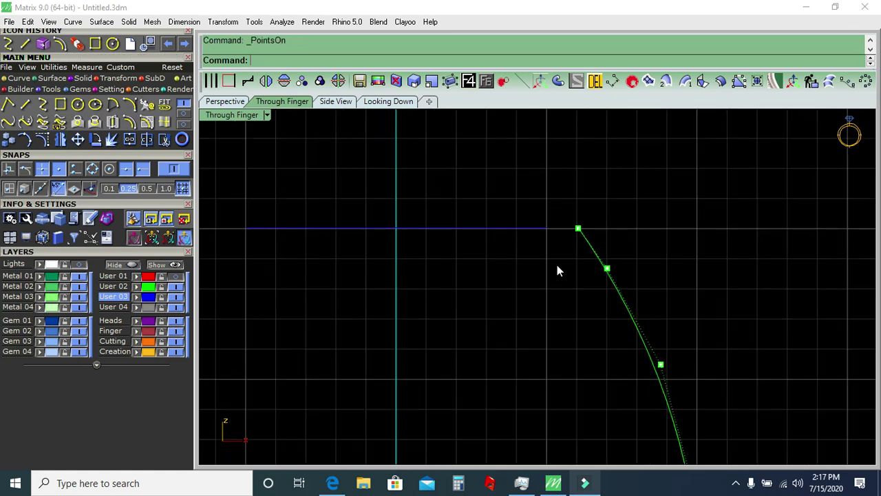
Move the profile curve's two upper control points slightly left to round the arch.
left_click_drag(547, 285, 657, 185)
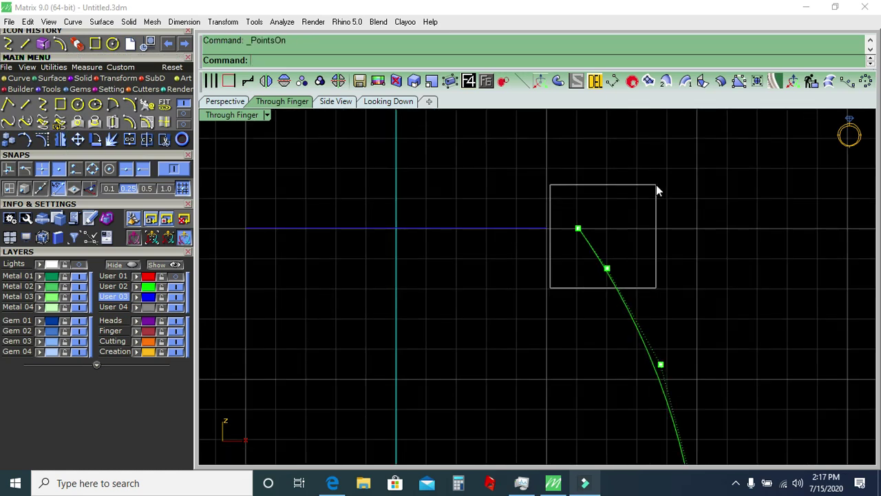
left_click(77, 139)
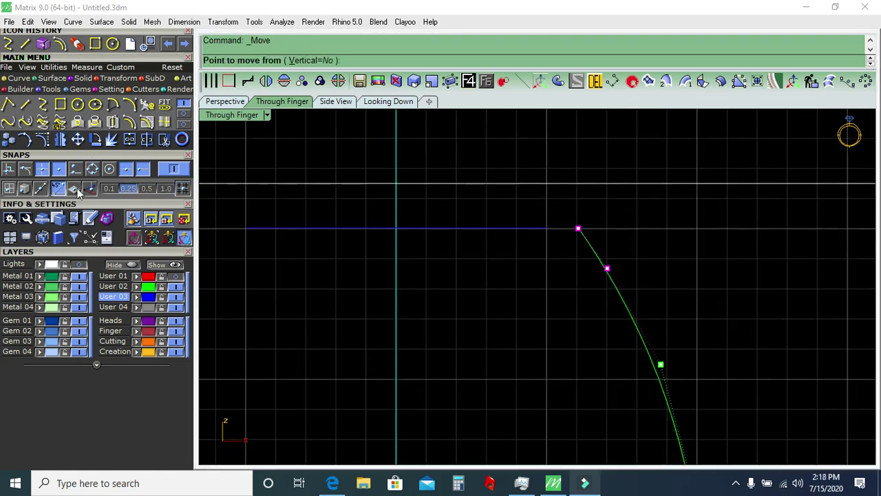
left_click(578, 228)
left_click(547, 228)
scroll(597, 218, "down", 3)
scroll(601, 233, "up", 2)
scroll(612, 243, "up", 2)
Nudge one upper control point slightly right, then turn the control points off.
left_click(548, 215)
left_click_drag(578, 219, 586, 219)
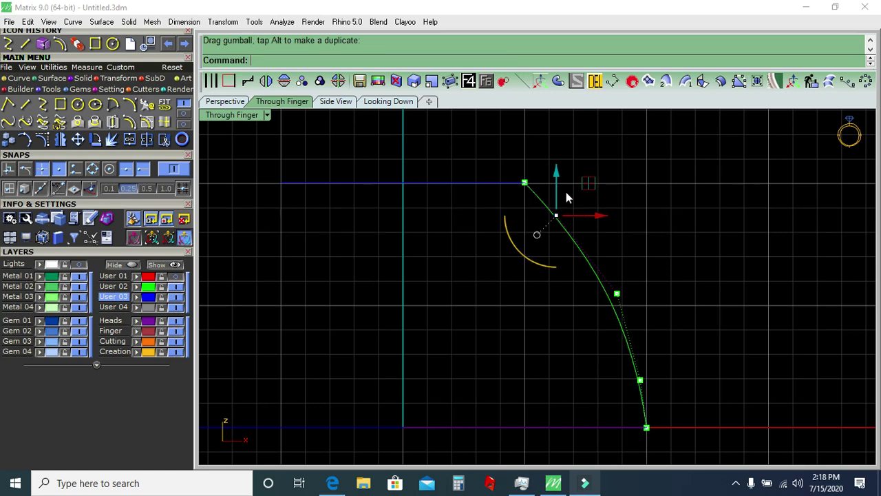
left_click(658, 244)
scroll(657, 245, "down", 2)
key("Escape")
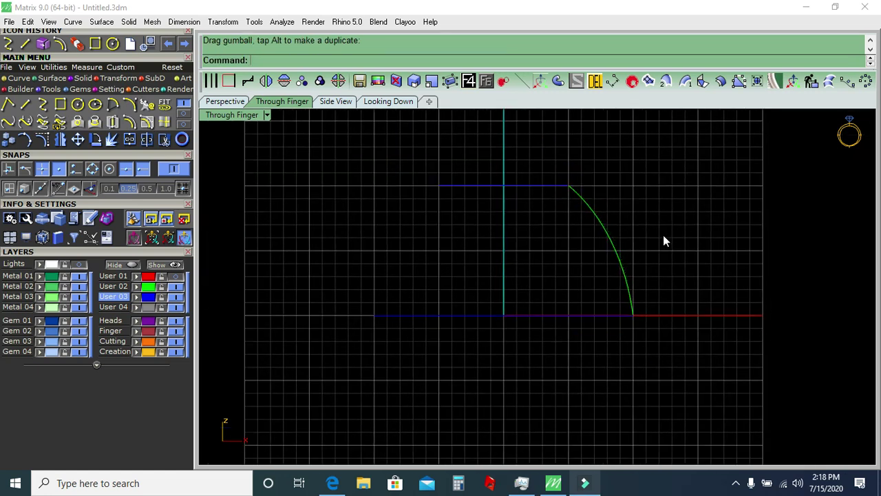
left_click(225, 102)
mouse_move(253, 127)
right_mouse_down()
mouse_move(482, 221)
mouse_move(498, 282)
mouse_move(545, 191)
right_mouse_up()
Sweep2 the arched profile along both circles to build the open-top dome surface.
scroll(545, 197, "up", 3)
left_click_drag(541, 346, 499, 160)
left_click(668, 84)
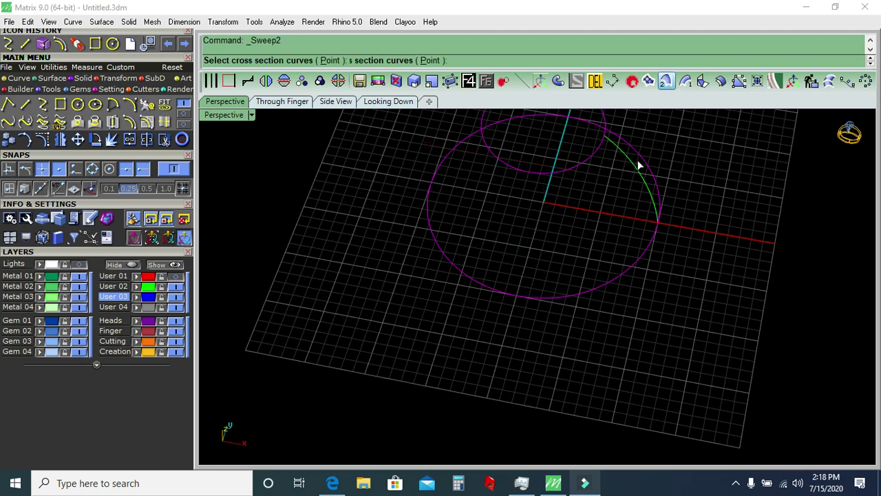
left_click(632, 167)
key("Return")
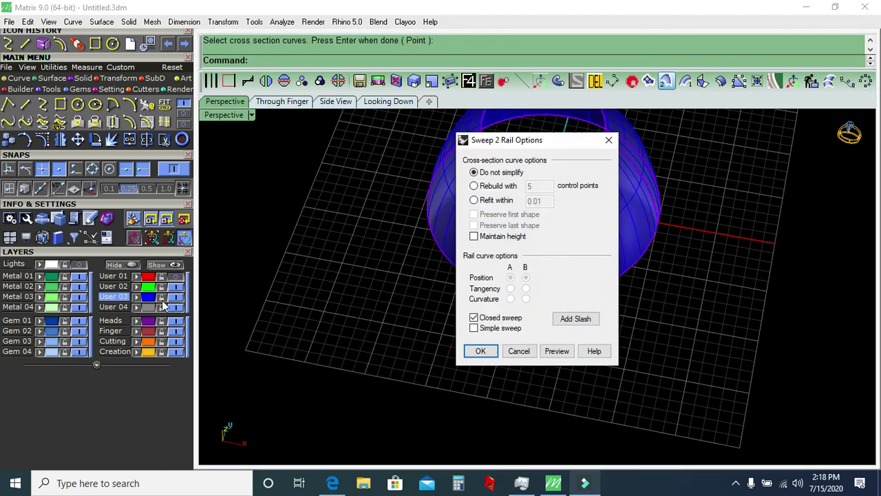
left_click(36, 276)
mouse_move(330, 316)
right_mouse_down()
mouse_move(347, 283)
mouse_move(426, 242)
mouse_move(472, 338)
mouse_move(504, 296)
right_mouse_up()
key("Return")
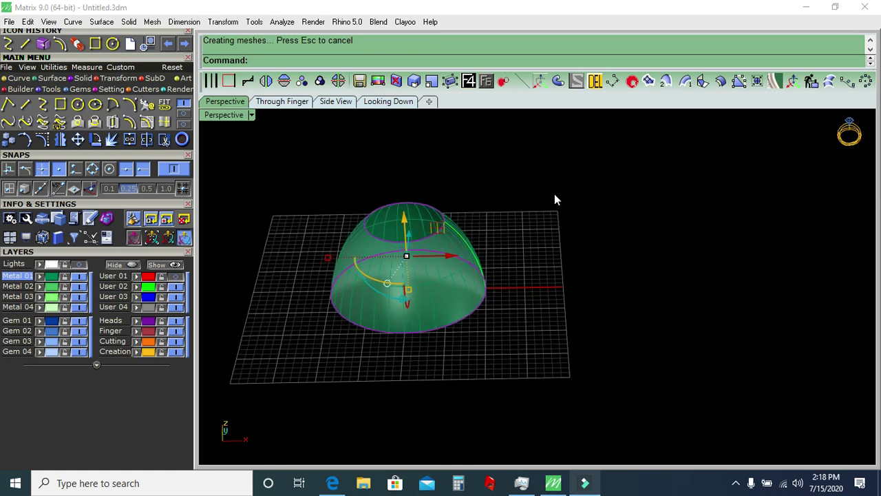
Delete the leftover rail circles and profile curve, then inspect the dome from several views.
left_click(594, 85)
left_click(475, 254)
left_click(593, 82)
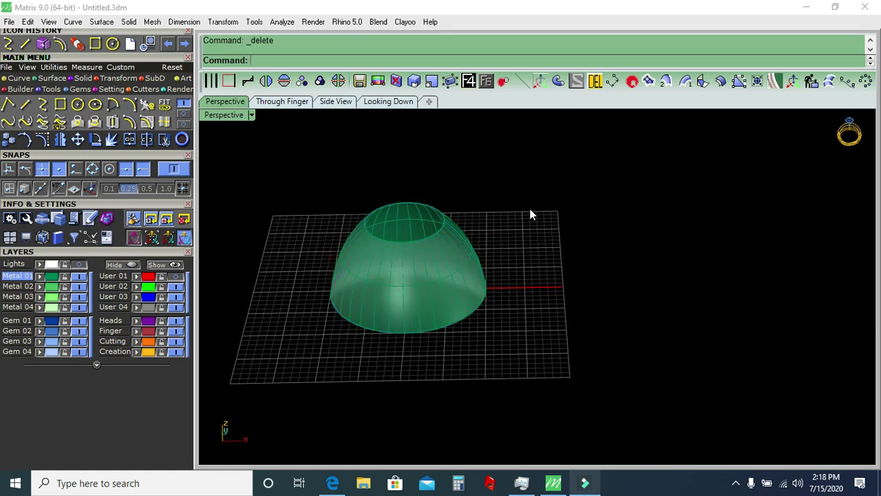
right_click_drag(544, 185, 521, 304)
scroll(427, 309, "up", 3)
mouse_move(426, 309)
right_mouse_down()
mouse_move(460, 251)
mouse_move(372, 210)
right_mouse_up()
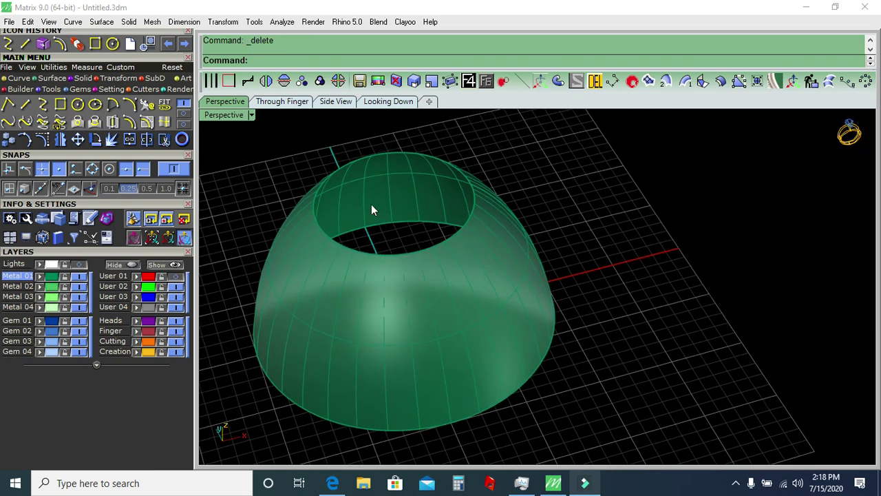
left_click(388, 101)
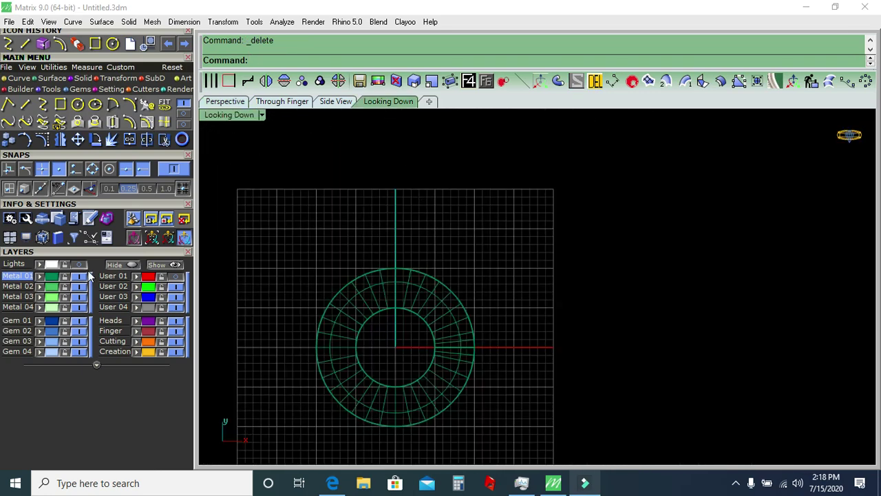
scroll(449, 272, "down", 2)
scroll(486, 250, "up", 1)
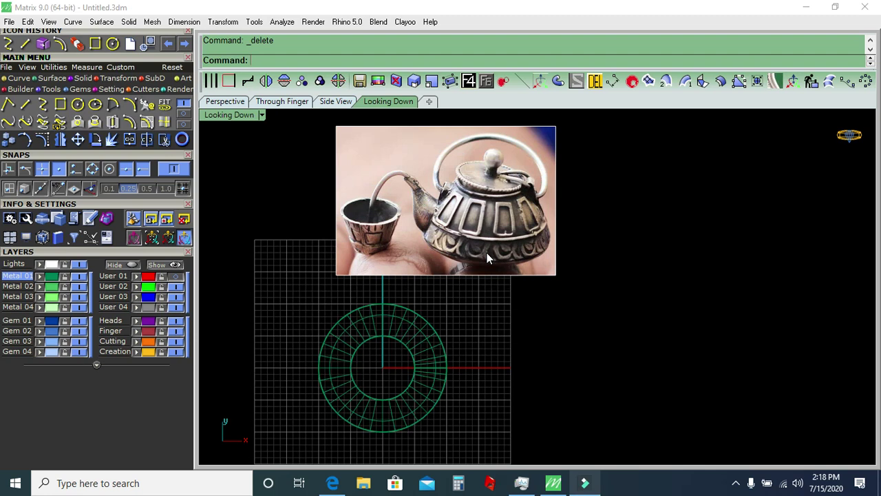
scroll(491, 245, "up", 2)
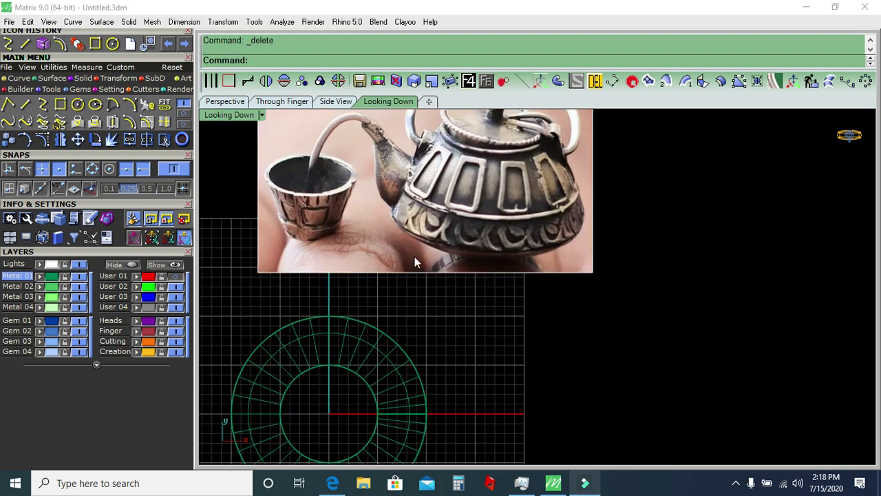
left_click(279, 101)
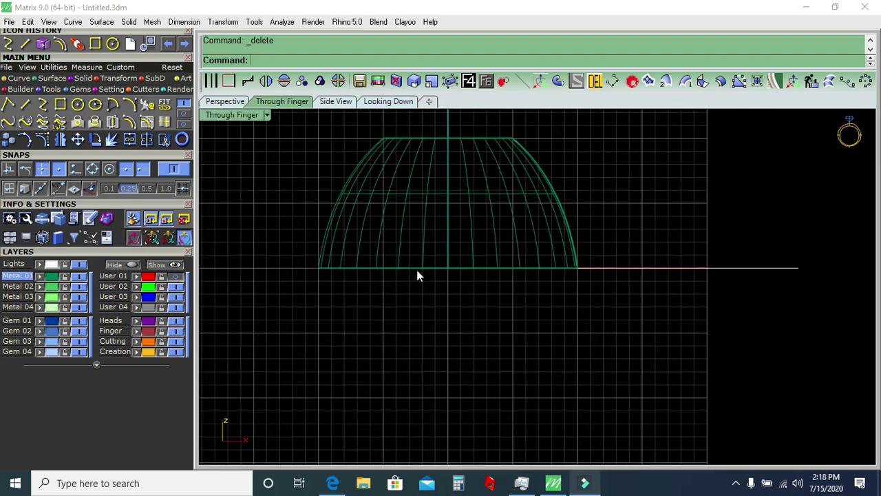
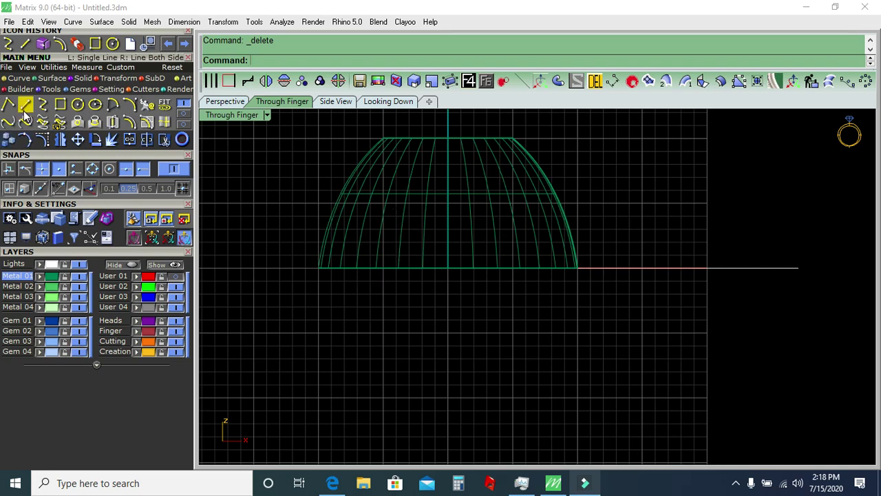
In the Through Finger view, draw an arc from the dome's base-left end, curving down and inward.
left_click(128, 104)
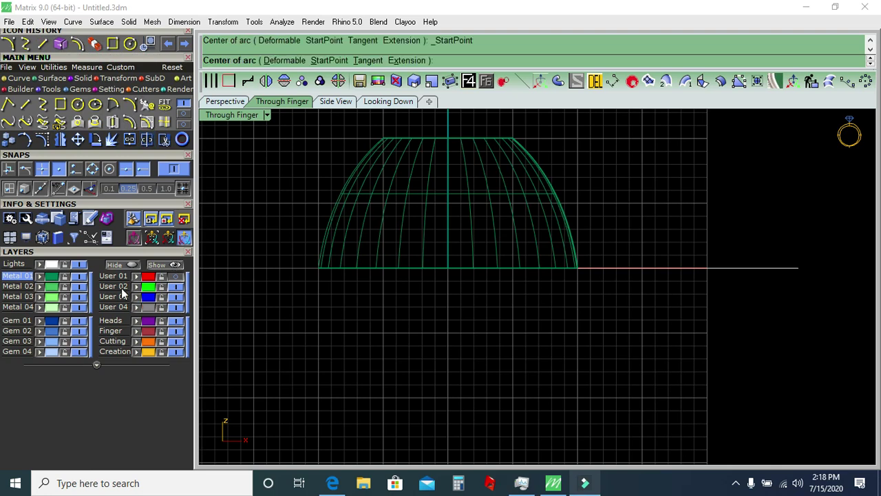
scroll(347, 307, "up", 2)
left_click(304, 247)
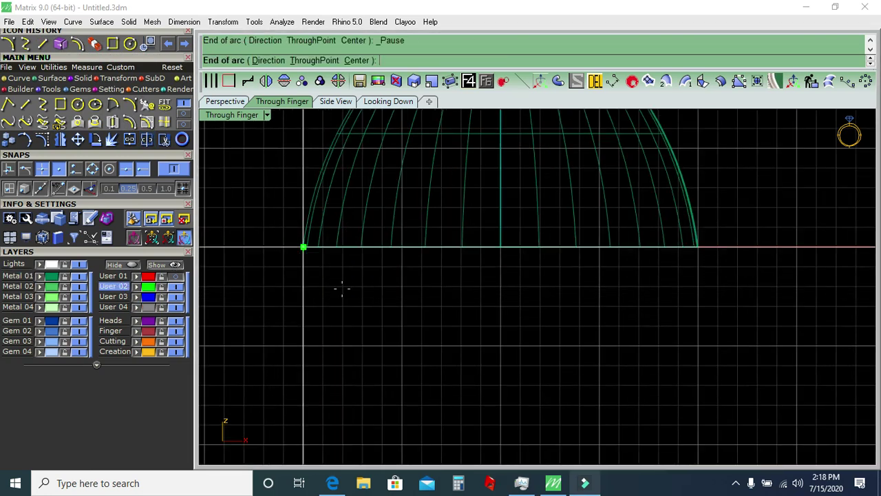
left_click(363, 284)
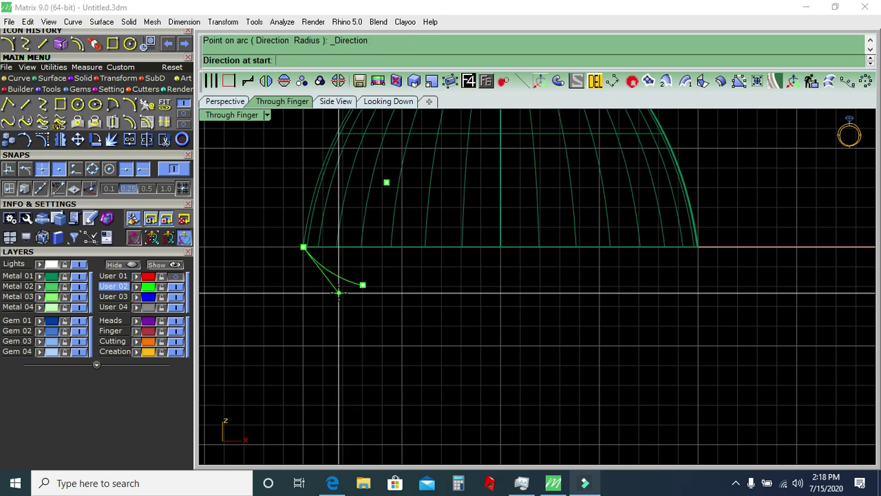
left_click(338, 292)
left_click(227, 103)
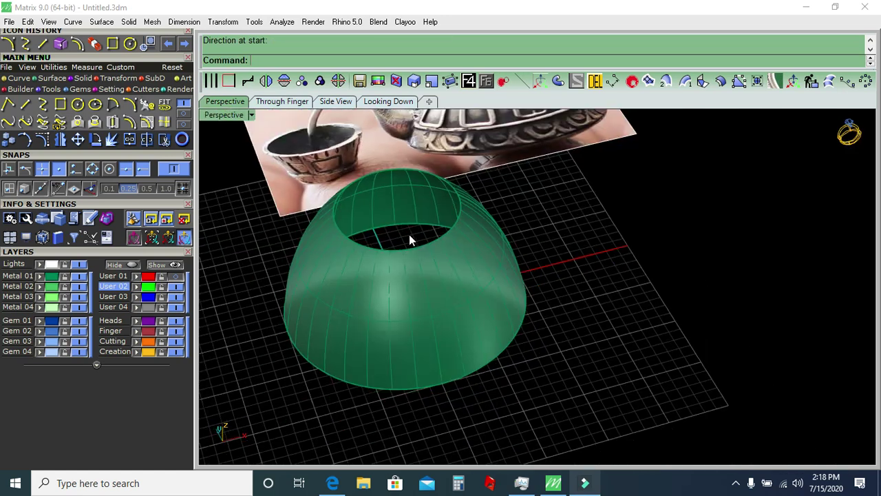
Sweep the profile arc along the dome's bottom edge to form a rounded, tucked-in base.
right_click_drag(482, 289, 383, 299)
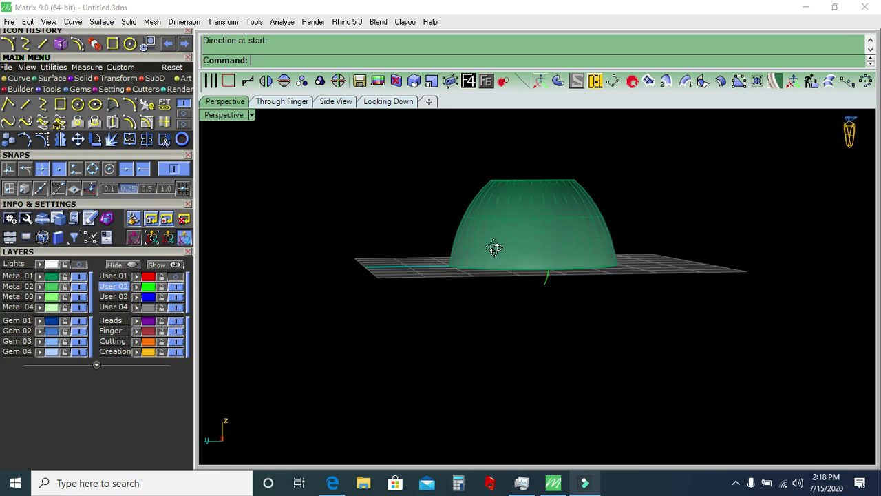
left_click_drag(319, 324, 447, 223)
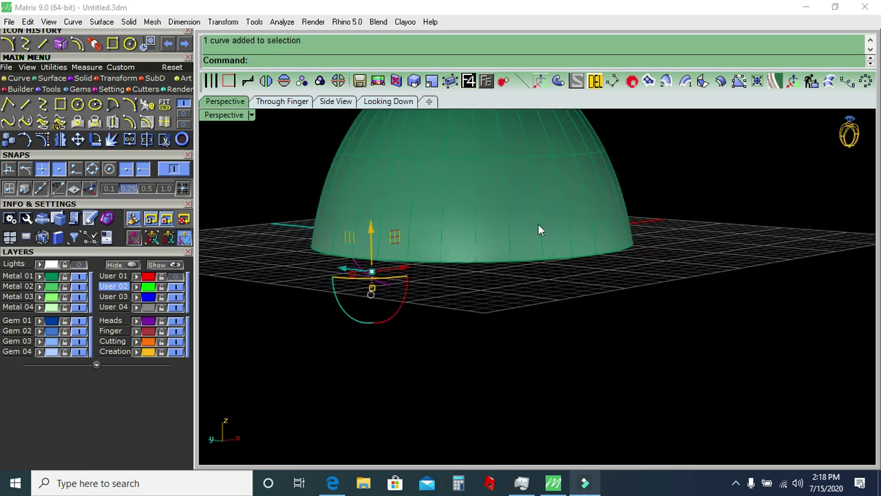
left_click(681, 143)
left_click(685, 81)
left_click(483, 257)
left_click(378, 290)
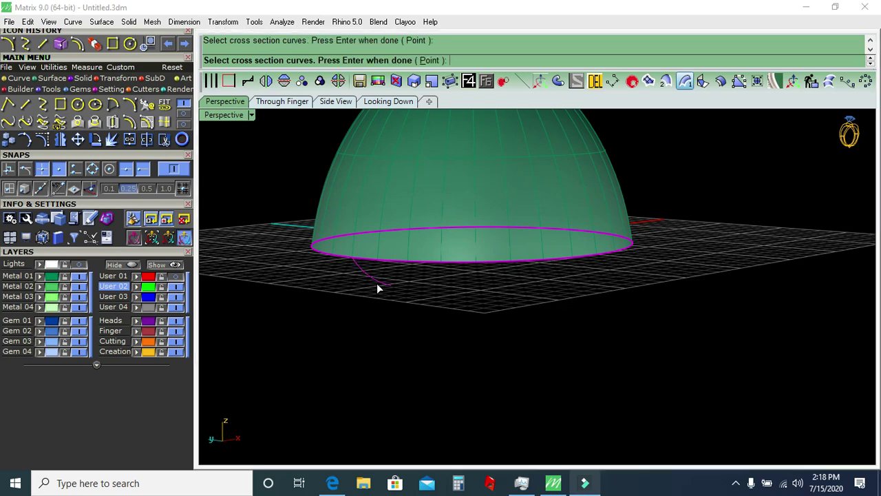
key("Return")
key("Return")
Delete the leftover profile arc.
mouse_move(326, 322)
right_mouse_down()
mouse_move(430, 293)
mouse_move(385, 226)
right_mouse_up()
left_click(385, 226)
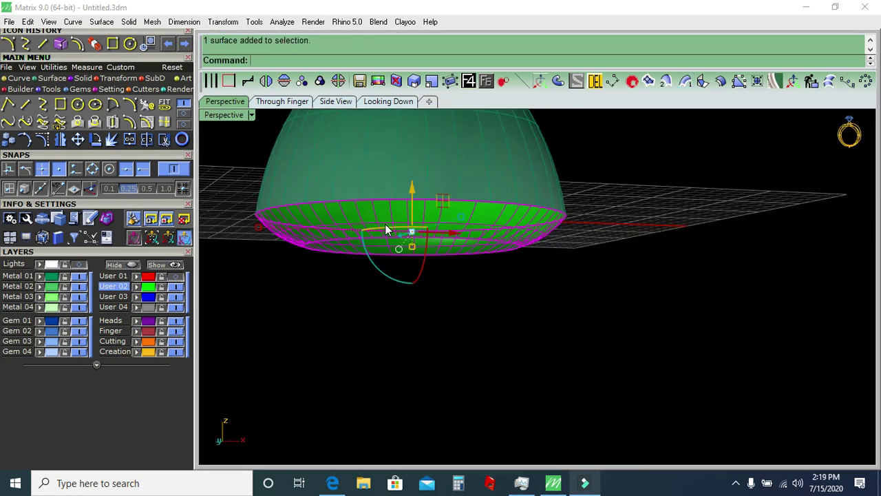
left_click(316, 287)
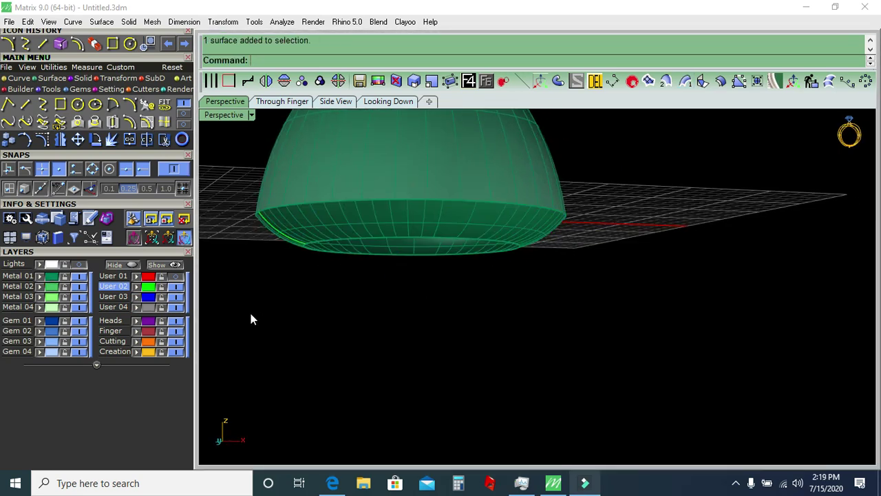
left_click(279, 275)
left_click(595, 82)
Duplicate the bottom opening edge and fill it with a flat planar cap.
right_click_drag(538, 198, 568, 230)
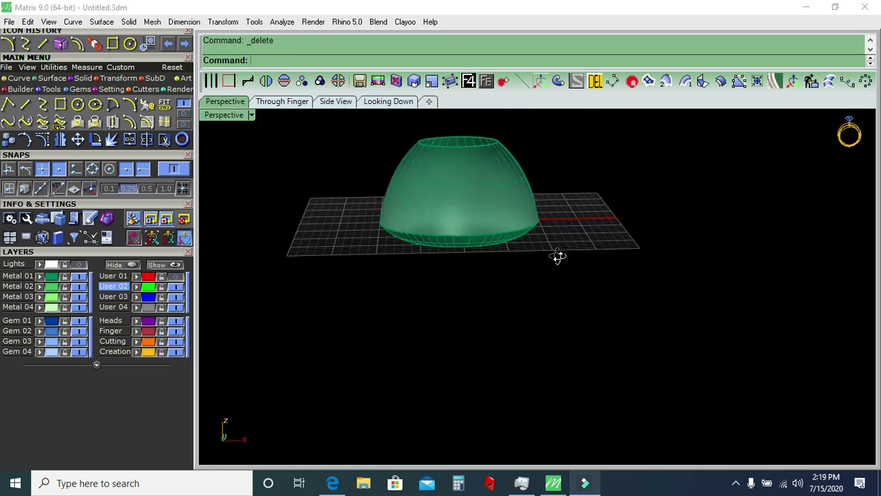
scroll(443, 223, "up", 2)
left_click(442, 223)
mouse_move(427, 279)
right_mouse_down()
mouse_move(424, 171)
mouse_move(459, 229)
mouse_move(439, 256)
right_mouse_up()
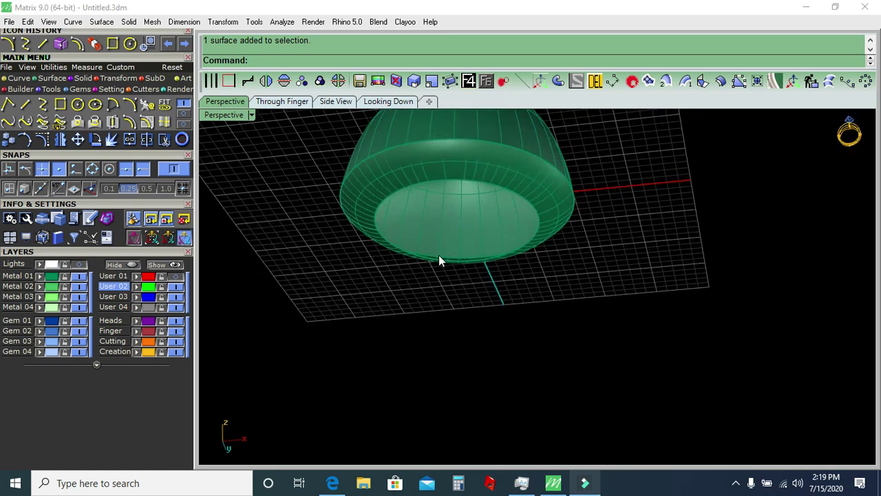
left_click(248, 81)
left_click(391, 199)
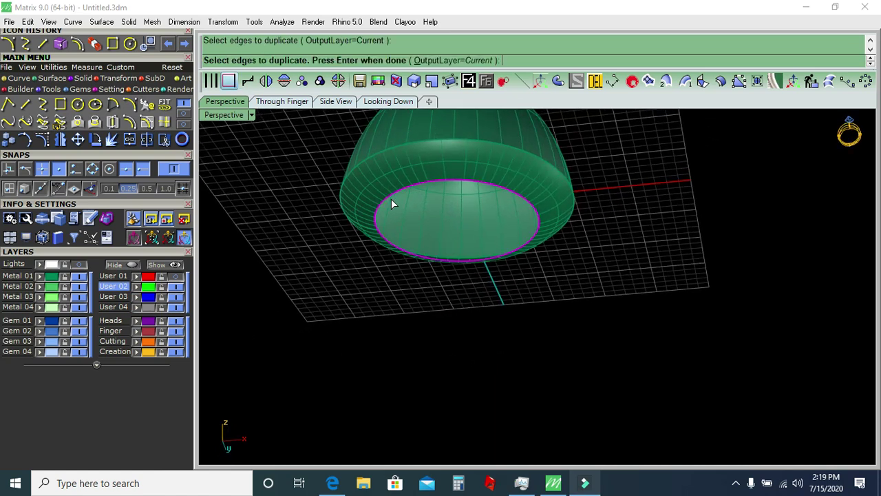
key("Return")
left_click(632, 81)
left_click(454, 215)
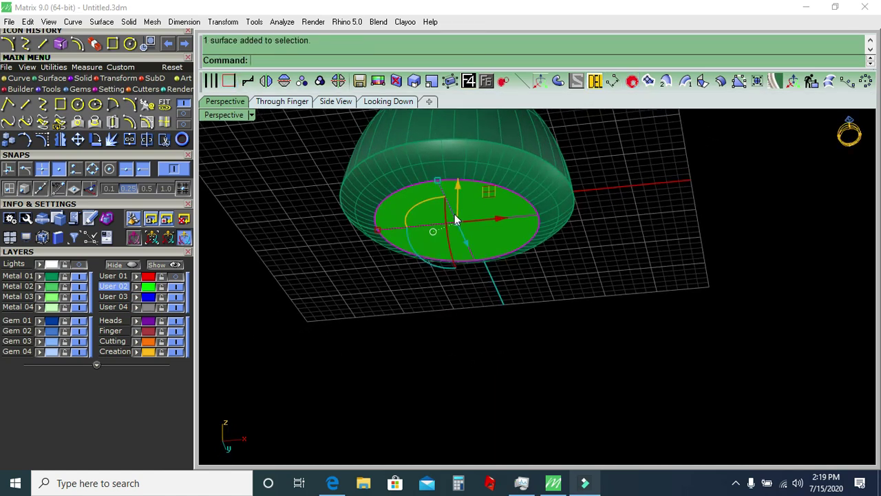
Select all three dome surfaces and join them together.
key("Escape")
mouse_move(418, 262)
right_mouse_down()
mouse_move(441, 336)
mouse_move(490, 303)
mouse_move(498, 345)
mouse_move(572, 218)
mouse_move(602, 360)
right_mouse_up()
left_click(416, 236)
left_click(128, 141)
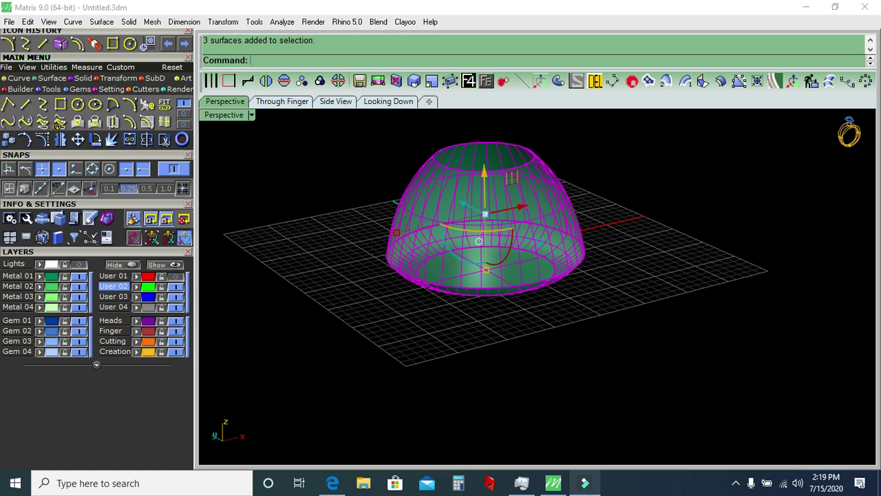
left_click(500, 350)
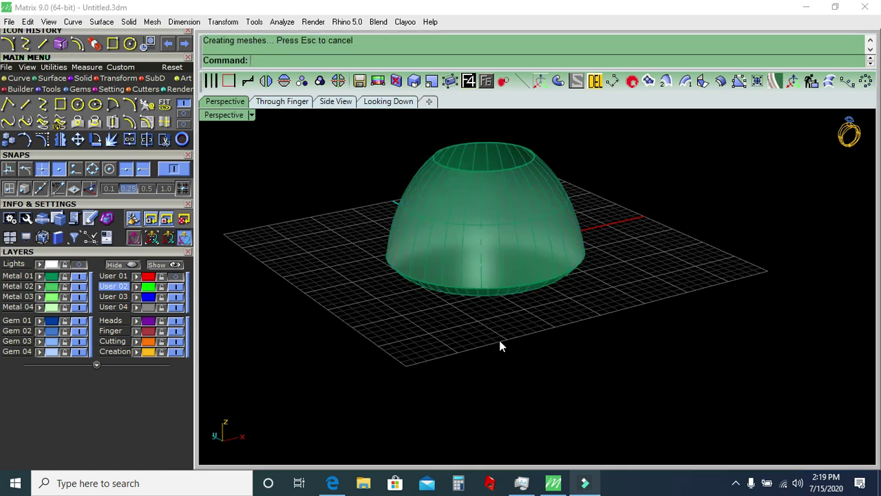
Pipe the top opening's rim curve, replacing the too-thin size-1 tube with a size-8 tube.
mouse_move(508, 329)
right_mouse_down()
mouse_move(578, 240)
mouse_move(501, 289)
right_mouse_up()
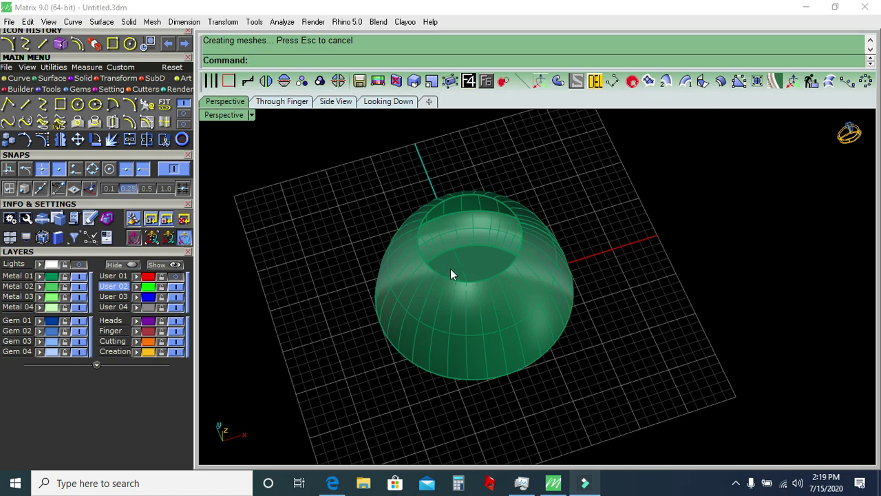
scroll(450, 268, "up", 5)
left_click(555, 82)
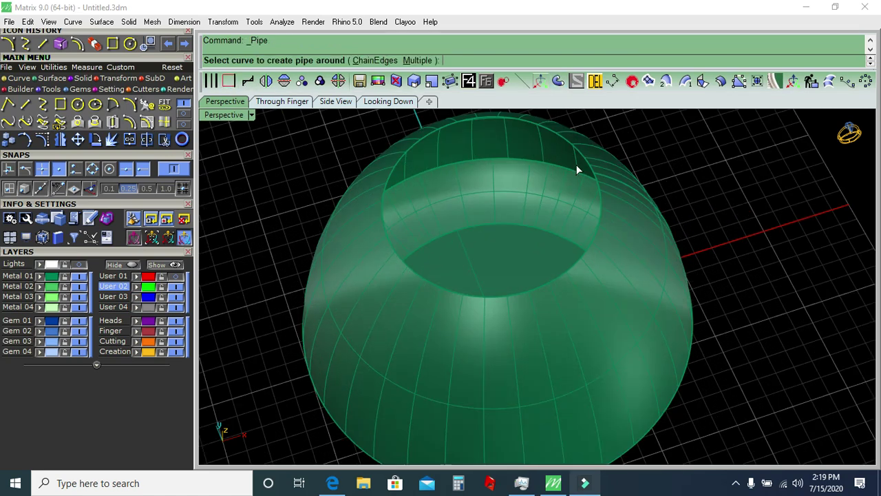
left_click(585, 165)
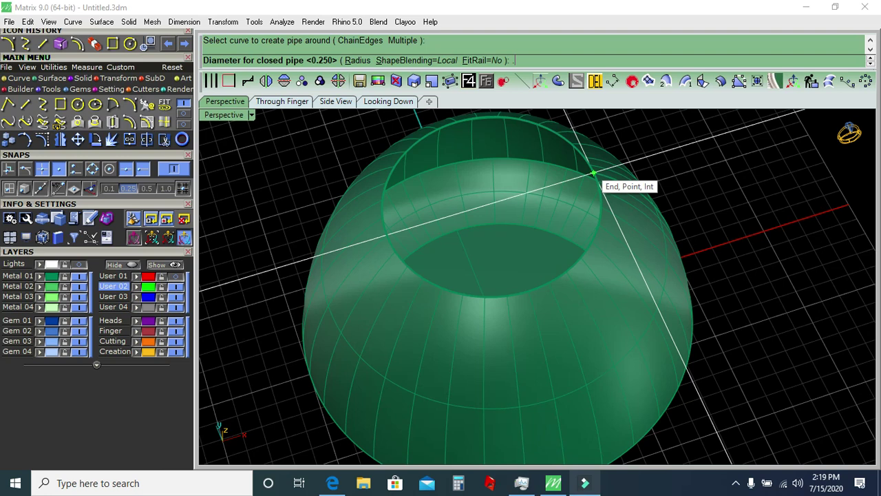
type("1")
key("Return")
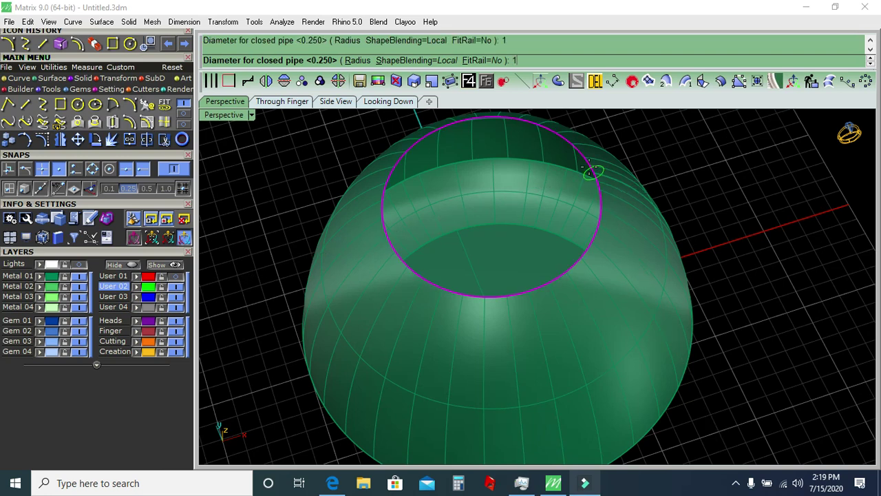
key("Return")
key("ctrl+z")
key("Return")
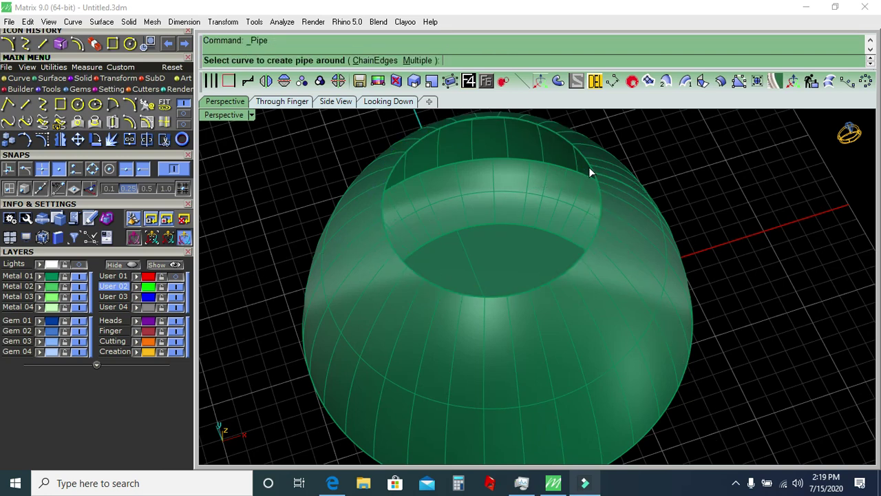
left_click(589, 167)
type("8")
key("Return")
key("Return")
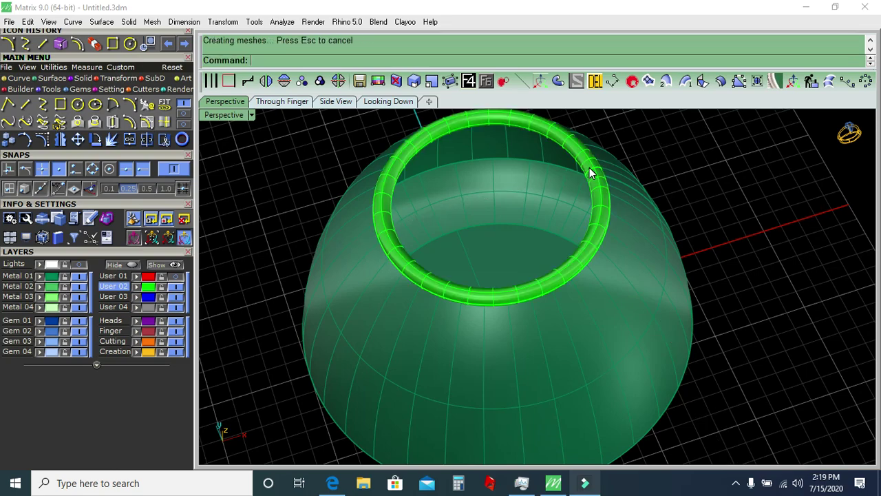
Select the rim tube and dome body, then orbit in for a close view of the rim.
scroll(655, 330, "down", 5)
right_click_drag(655, 330, 564, 218)
scroll(564, 219, "up", 3)
left_click(565, 182)
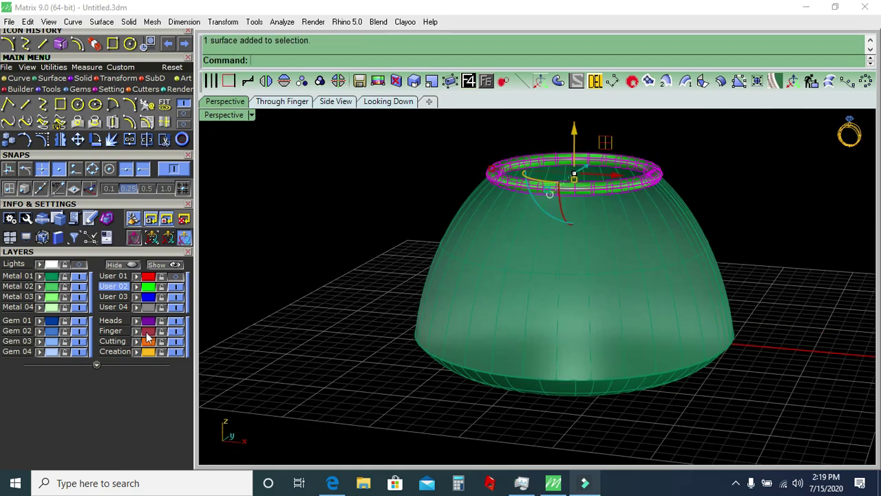
key("Delete")
mouse_move(372, 326)
right_mouse_down()
mouse_move(619, 140)
mouse_move(604, 131)
mouse_move(553, 247)
right_mouse_up()
left_click(554, 247)
key("Escape")
left_click(509, 289)
key("Escape")
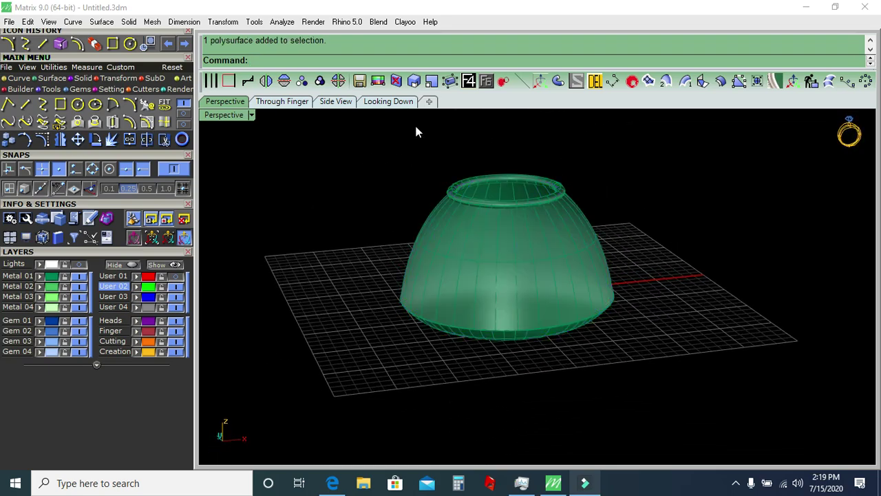
scroll(498, 193, "up", 5)
right_click_drag(498, 193, 489, 236)
scroll(489, 236, "up", 3)
mouse_move(529, 272)
right_mouse_down()
mouse_move(430, 216)
mouse_move(435, 171)
right_mouse_up()
Extract a horizontal isocurve near the rim from the dome's inner surface.
left_click(521, 81)
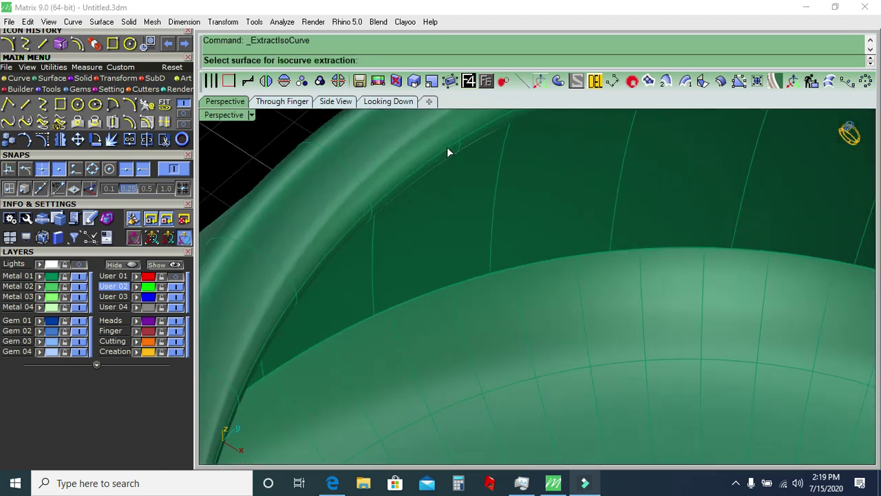
left_click(448, 148)
left_click(375, 61)
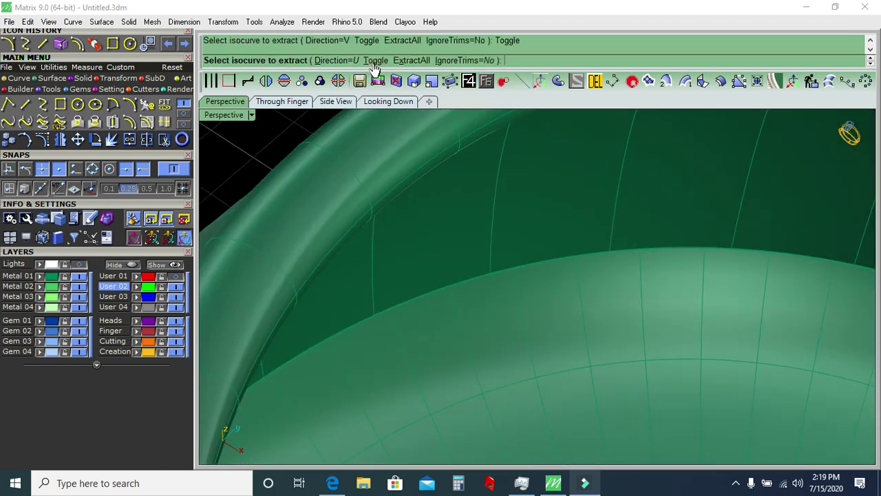
left_click(477, 161)
key("Return")
In the Looking Down view, offset the extracted circle 0.3 inward and delete the original.
left_click(388, 101)
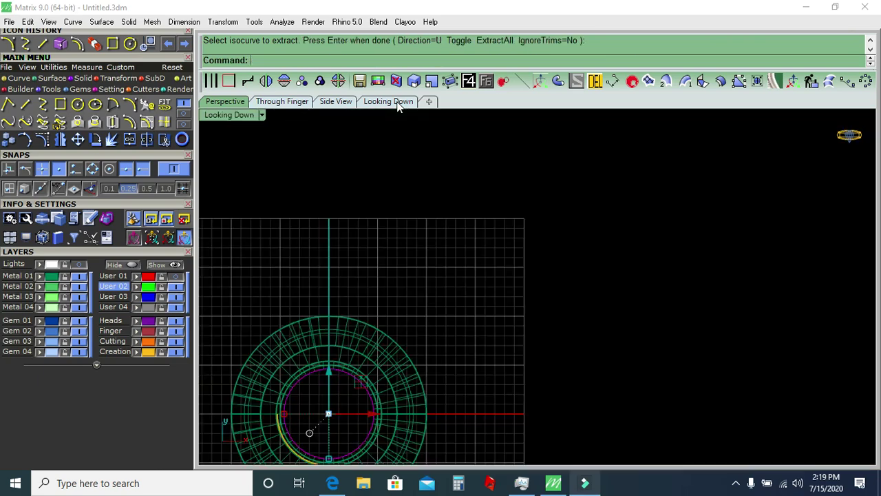
scroll(412, 259, "up", 5)
scroll(406, 252, "up", 4)
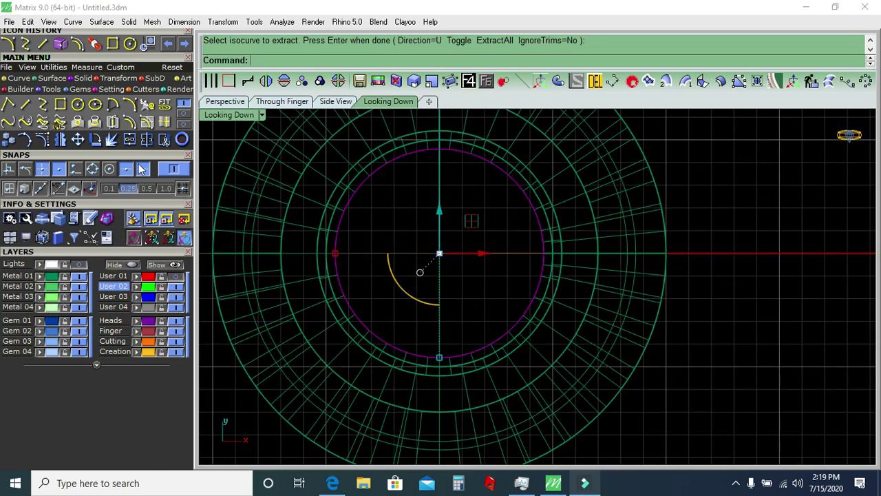
left_click(131, 123)
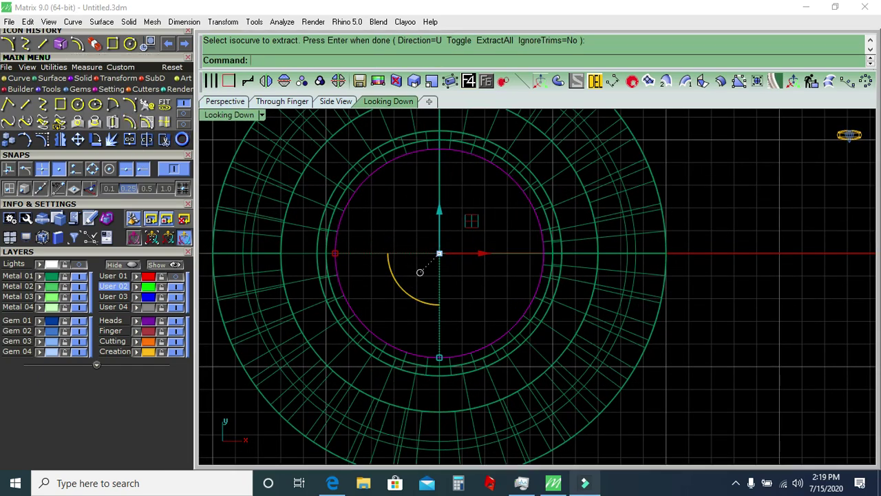
left_click(357, 225)
left_click(599, 82)
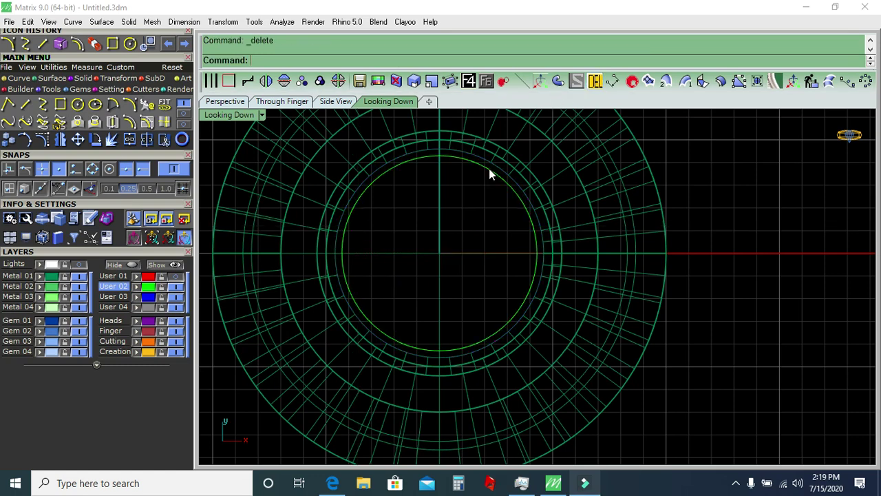
left_click(282, 101)
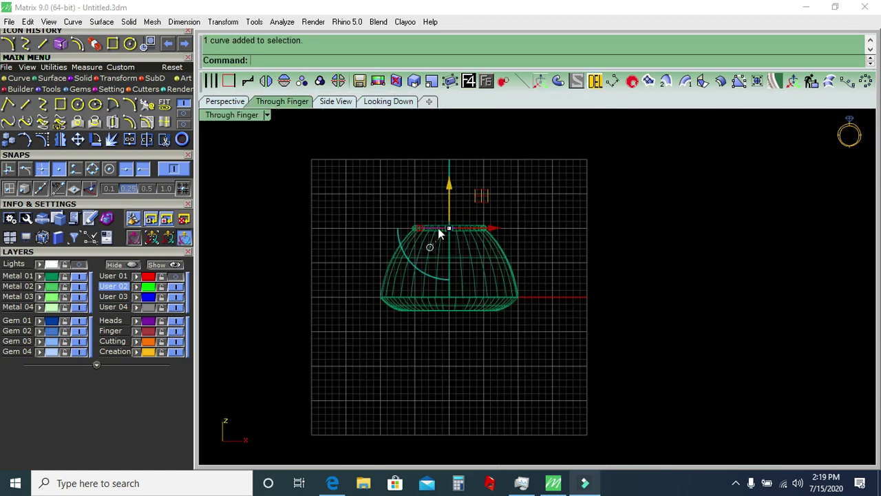
Extrude the rim circle up 1 unit as an open band with Solid=No.
left_click(82, 77)
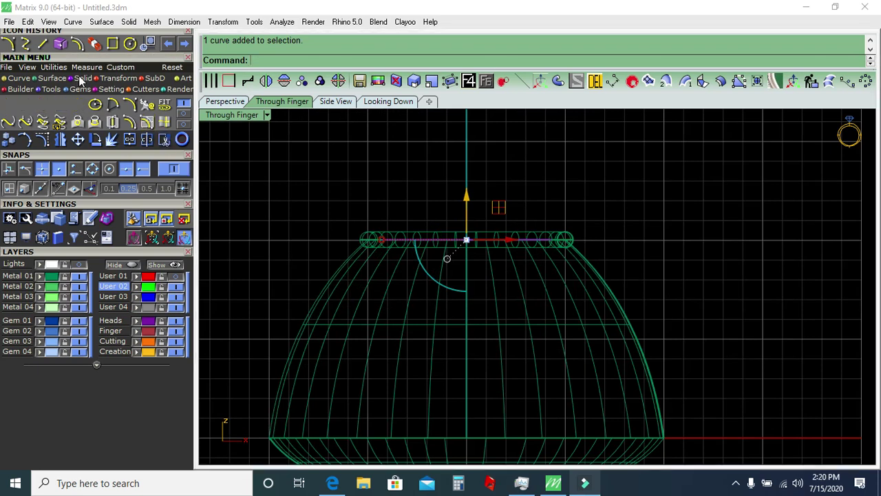
left_click(164, 140)
left_click(426, 60)
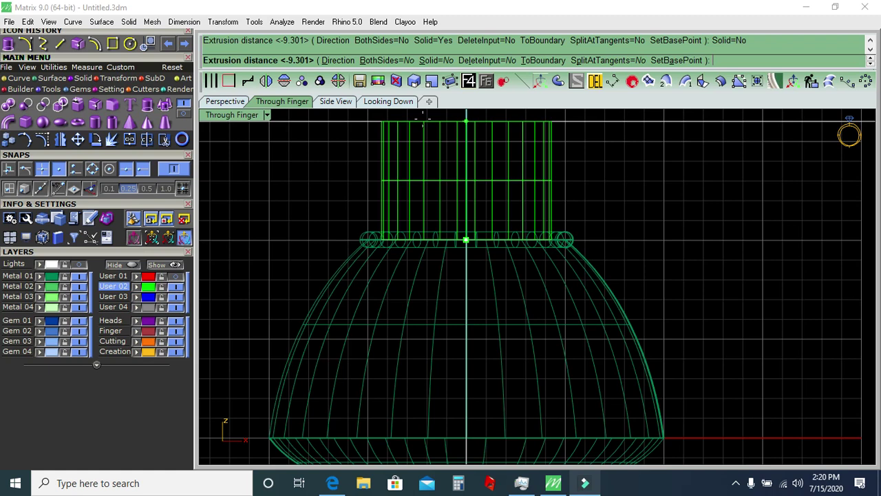
left_click(403, 104)
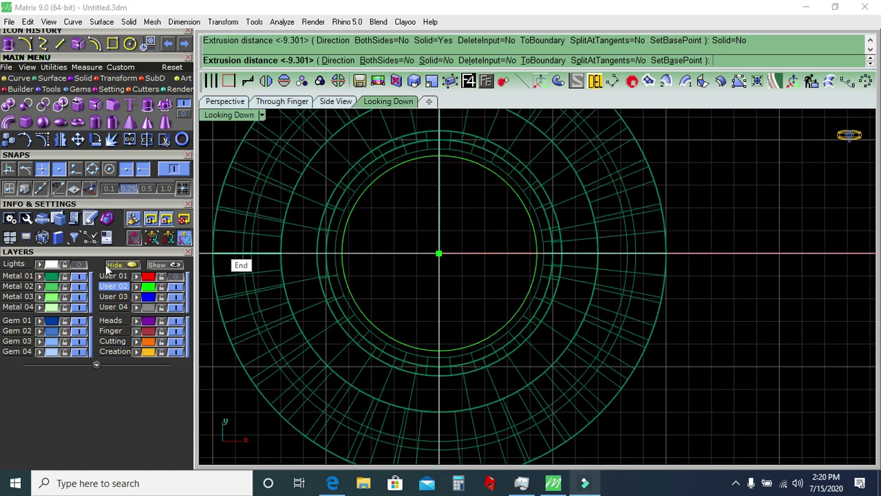
scroll(440, 256, "down", 5)
mouse_move(433, 240)
right_mouse_down()
mouse_move(406, 435)
mouse_move(412, 396)
right_mouse_up()
left_click(283, 101)
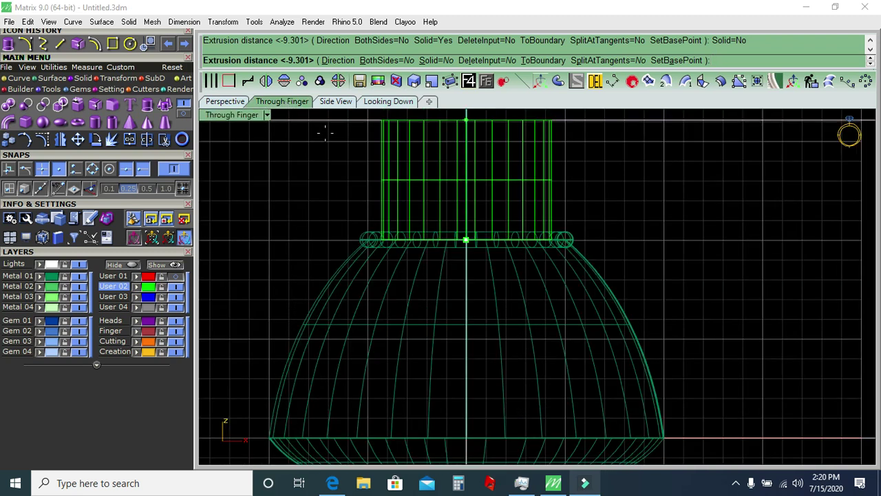
scroll(390, 237, "up", 3)
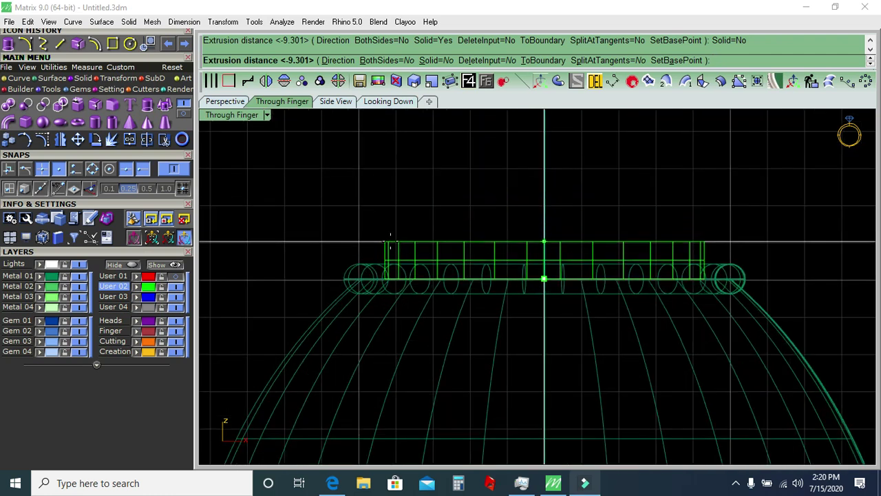
type("1")
key("Return")
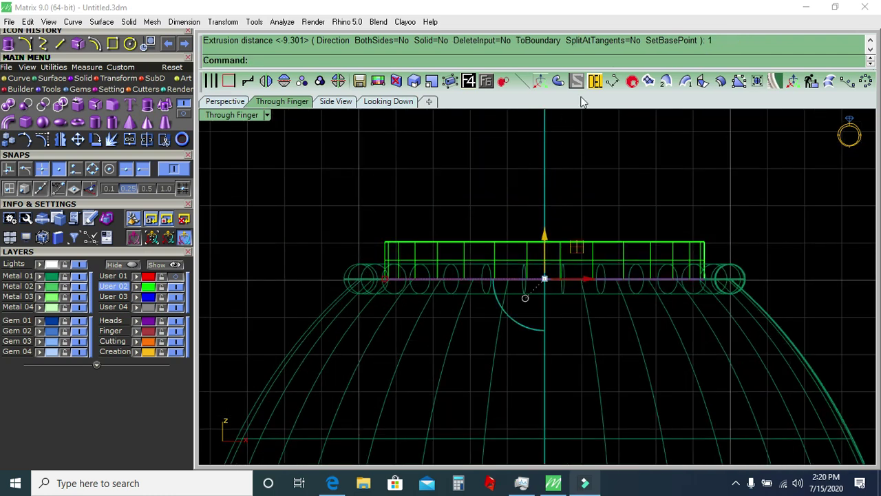
Lower the extruded band slightly onto the rim with the gumball.
left_click(447, 248)
left_click_drag(546, 227, 557, 242)
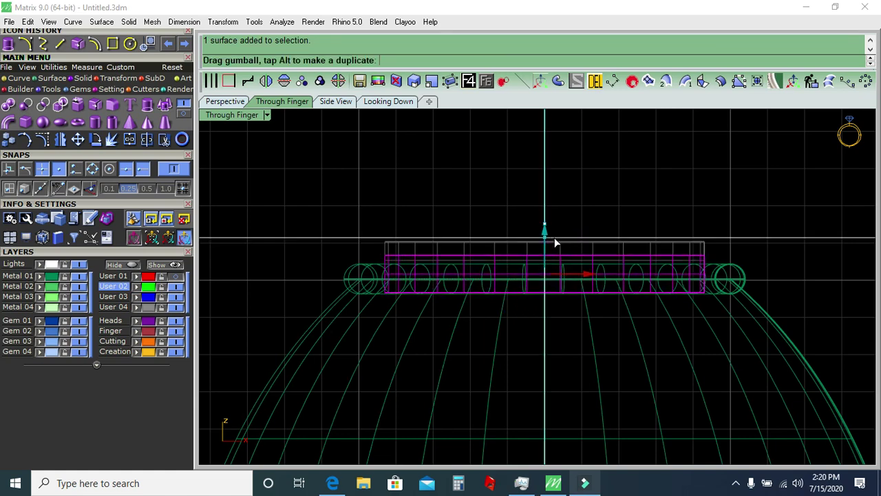
left_click_drag(557, 242, 554, 237)
left_click(491, 208)
Duplicate the band's top edge as a circle curve.
left_click(217, 81)
left_click(393, 255)
key("Return")
left_click_drag(384, 261, 344, 255)
left_click(310, 208)
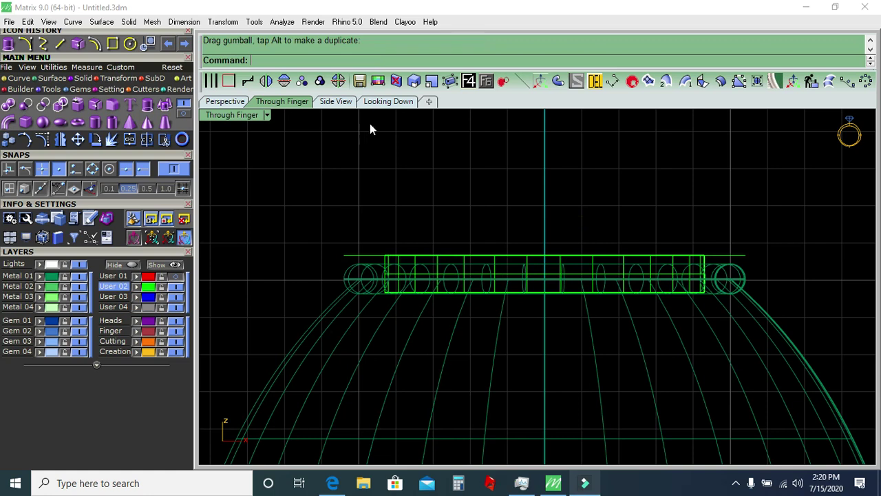
In the top view, select the outer copied edge circle and make User 03 the current layer.
left_click(377, 102)
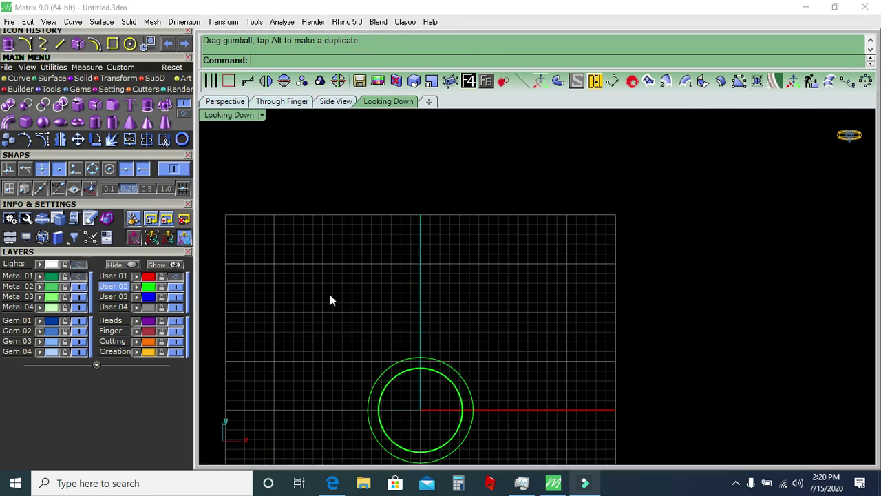
scroll(425, 259, "up", 2)
scroll(400, 293, "up", 2)
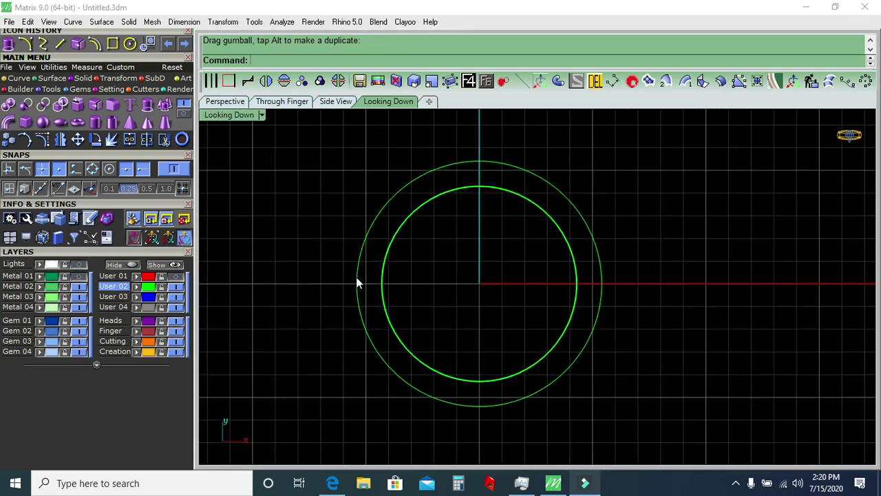
left_click(357, 282)
left_click(114, 296)
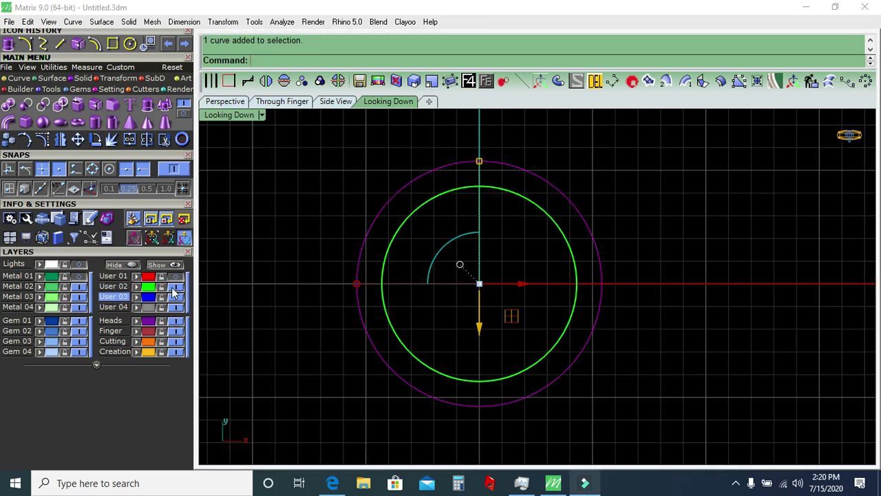
Hide User 02, offset the edge circle 0.8 inward, and remove a stray planar surface.
left_click(176, 286)
scroll(378, 254, "up", 1)
scroll(378, 255, "up", 1)
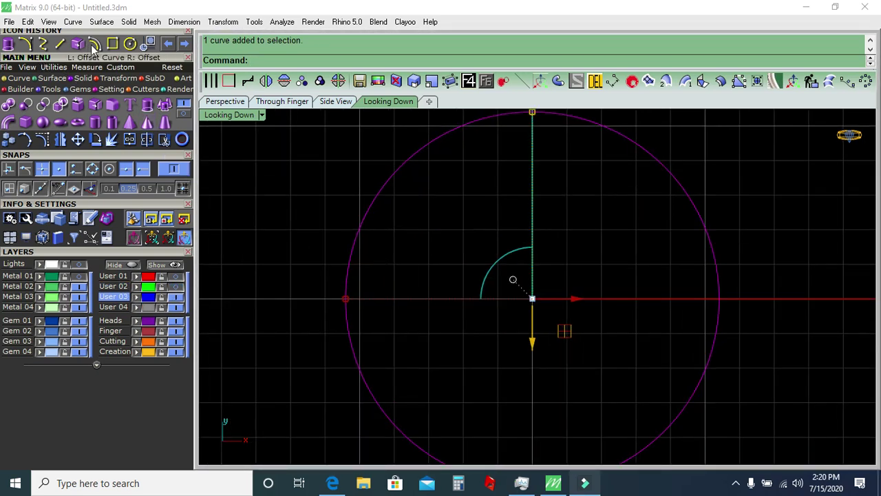
left_click(147, 44)
type(".8")
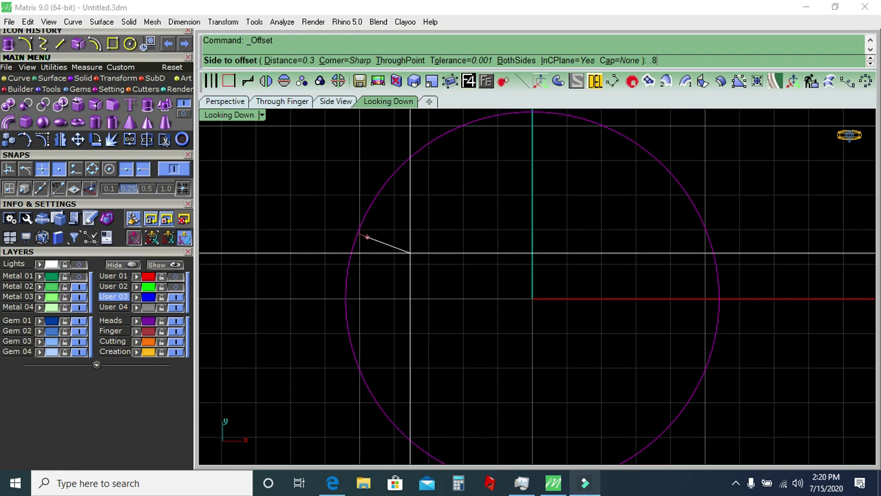
key("Return")
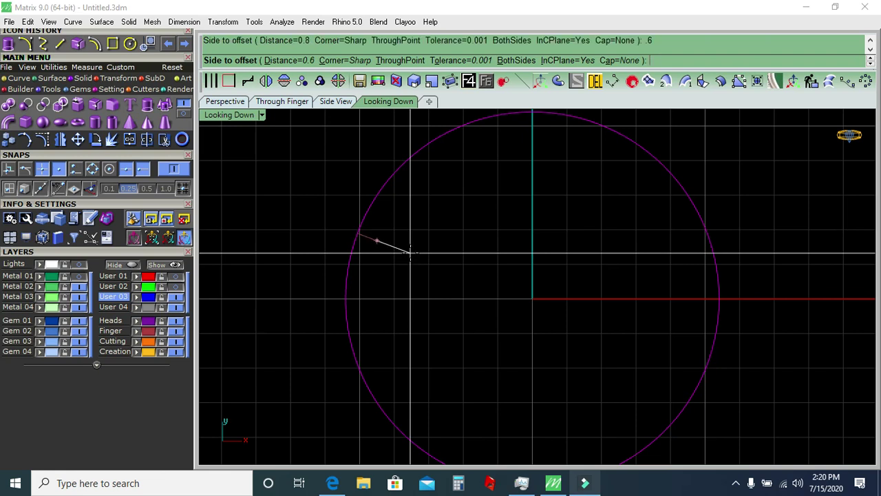
left_click(414, 255)
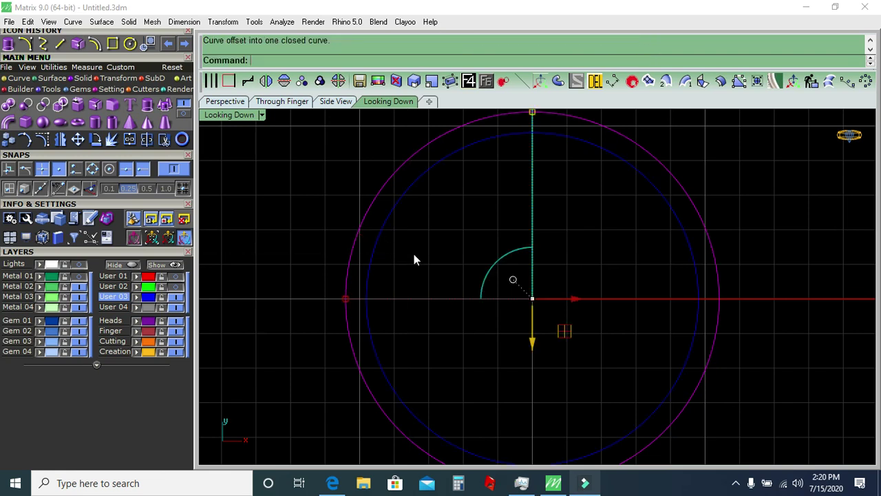
left_click(371, 269)
left_click(630, 84)
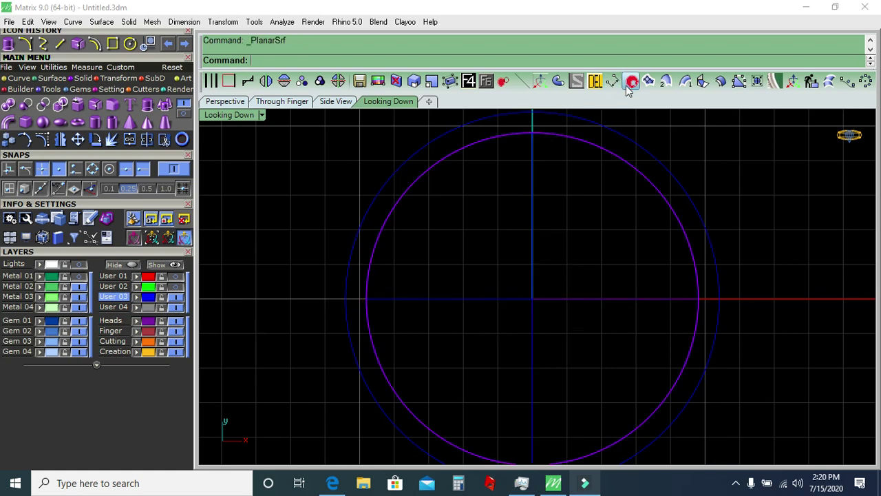
left_click(596, 82)
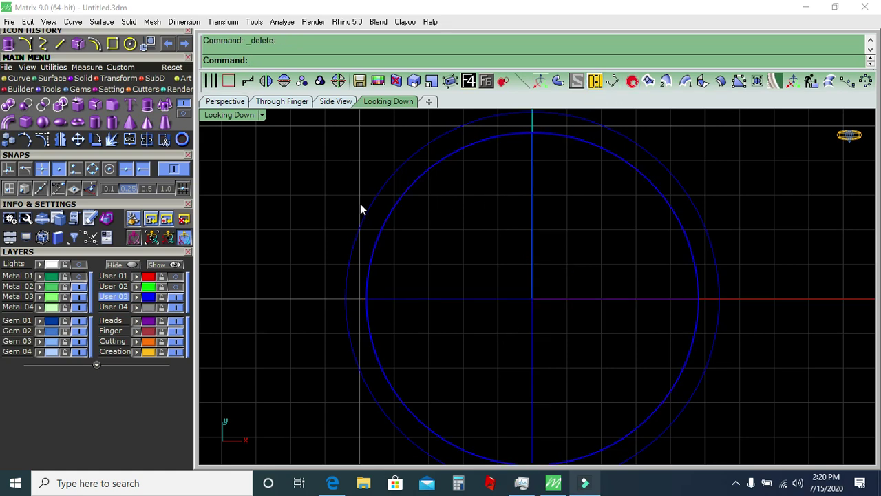
Create a mean curve between the two circles and move it to the Creation layer.
left_click(211, 86)
left_click(398, 212)
left_click(384, 197)
key("Return")
left_click(387, 204)
left_click(141, 349)
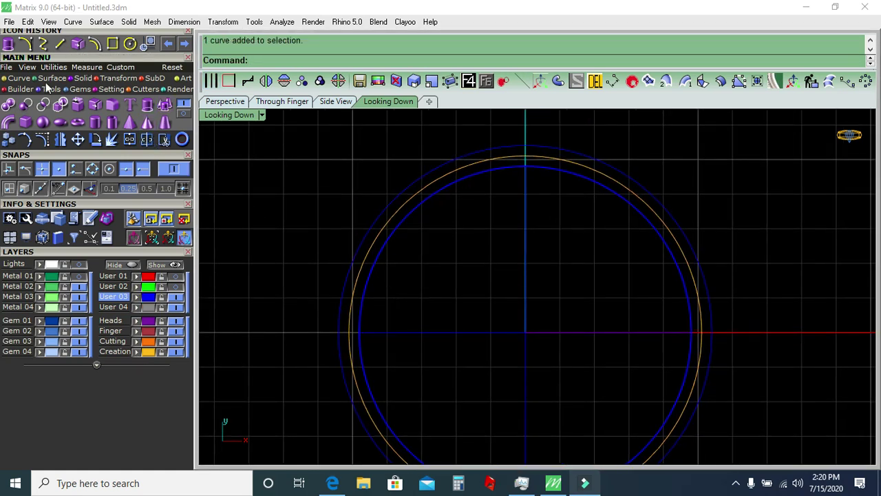
left_click(20, 79)
Create an AroundCurve helix on the orange middle circle with 80 turns and 0.300 diameter.
left_click(164, 104)
left_click(333, 64)
left_click(455, 169)
left_click(444, 61)
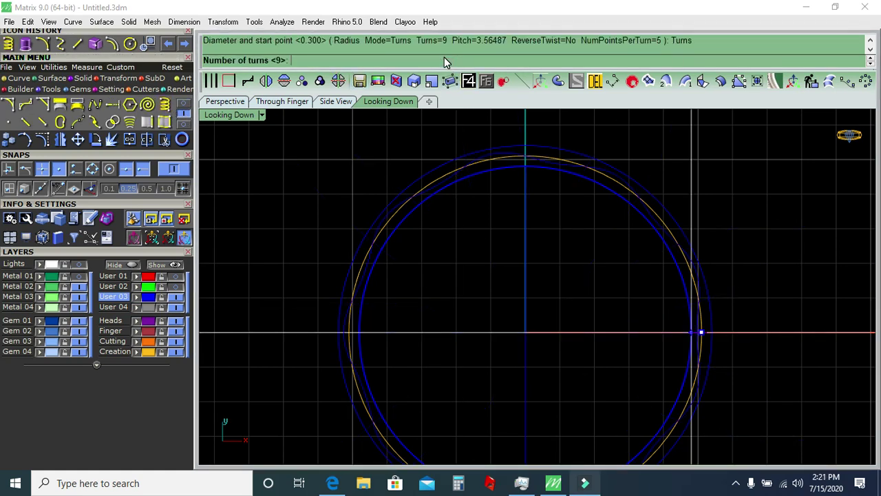
type("100")
key("Return")
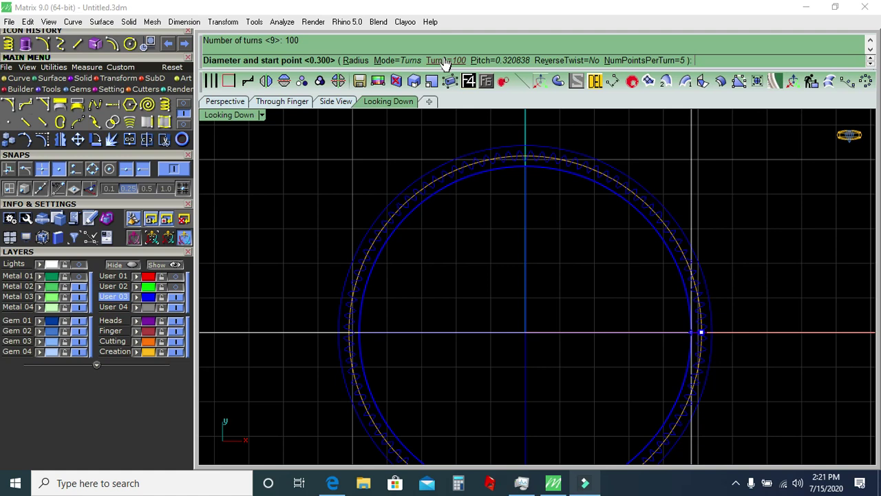
left_click(444, 61)
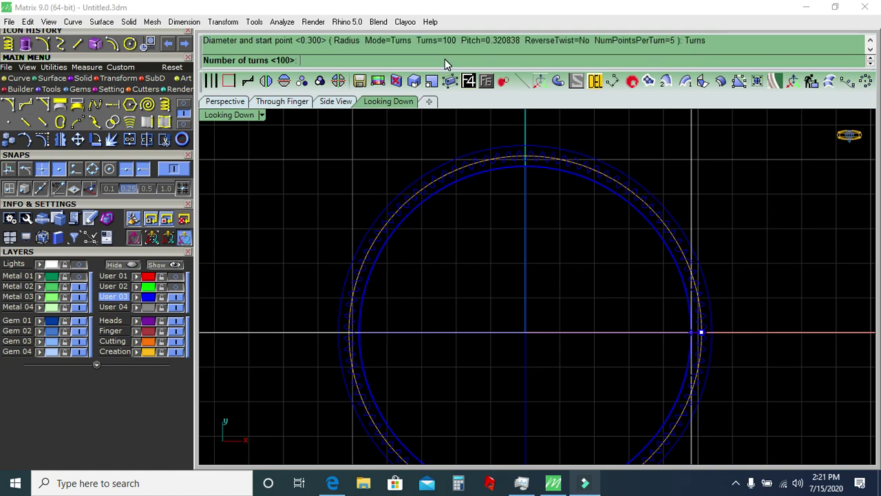
type("80")
key("Return")
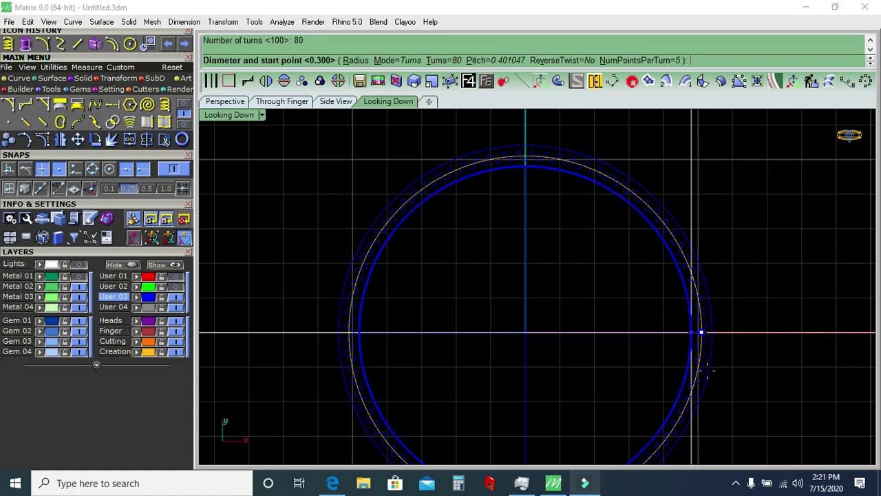
scroll(701, 333, "up", 3)
left_click(693, 297)
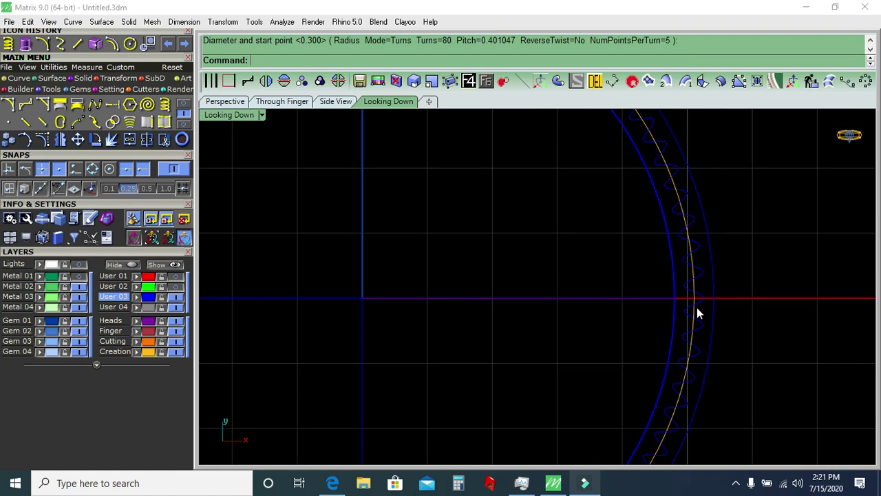
left_click(556, 84)
Rebuild the tube around the helix with a diameter of 4 instead of 0.5.
key("Return")
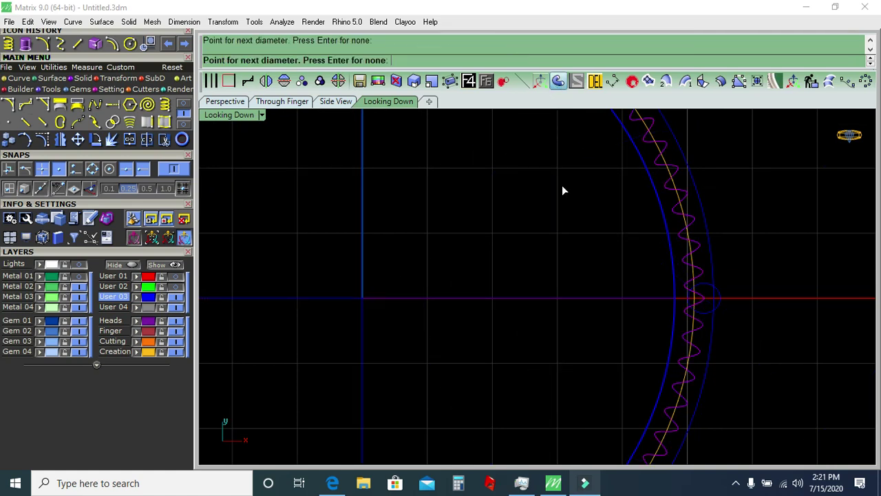
key("Return")
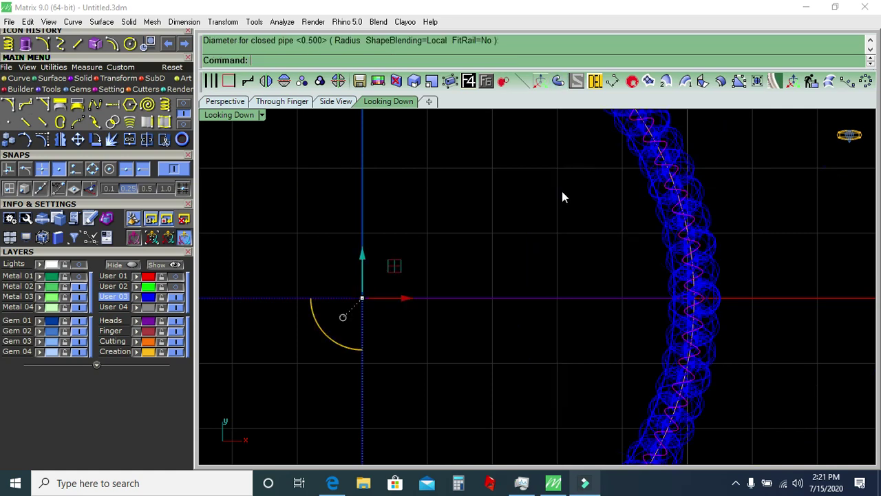
key("ctrl+z")
right_click(562, 191)
key("Return")
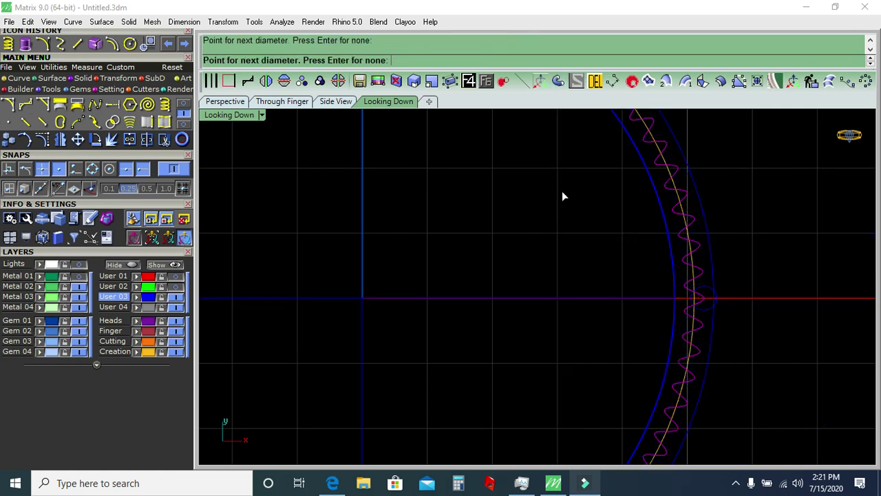
key("Return")
Scale the rope tube ring about the origin 0,0,0 down to the rim size.
scroll(653, 236, "down", 3)
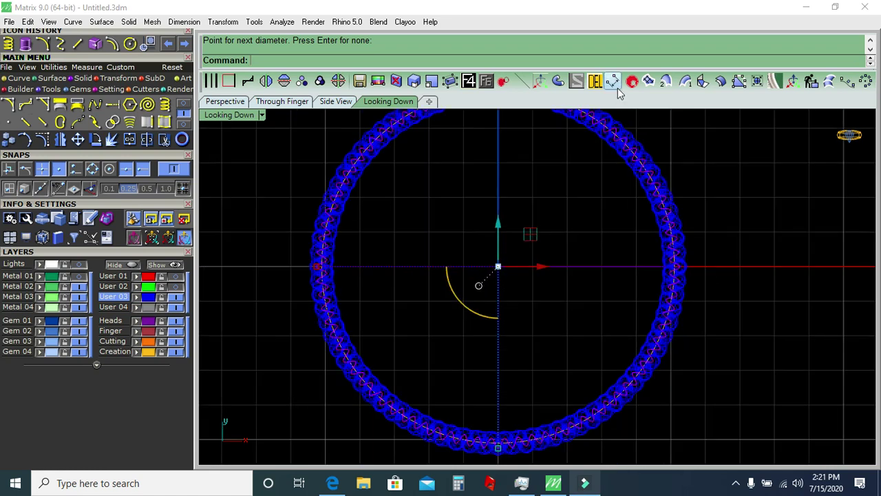
left_click(595, 80)
scroll(305, 222, "up", 3)
scroll(344, 256, "up", 2)
scroll(344, 256, "up", 2)
left_click(313, 249)
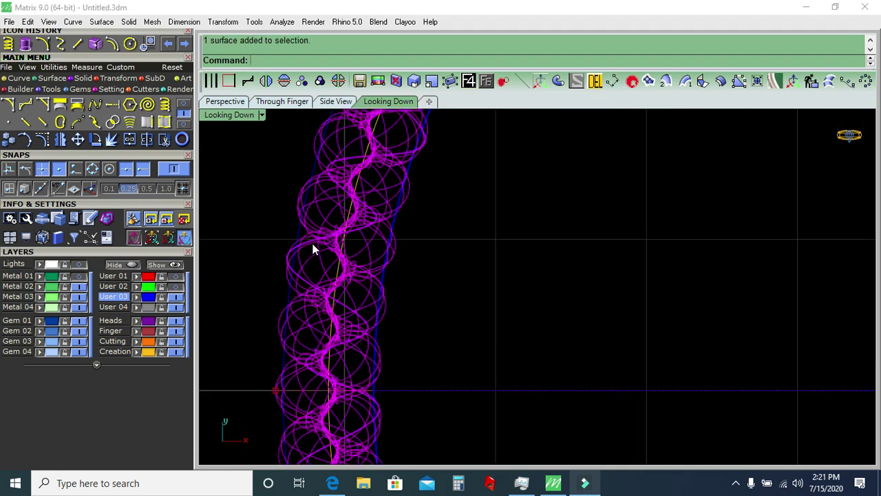
left_click(432, 80)
type("0,0,0")
key("Return")
scroll(460, 305, "down", 2)
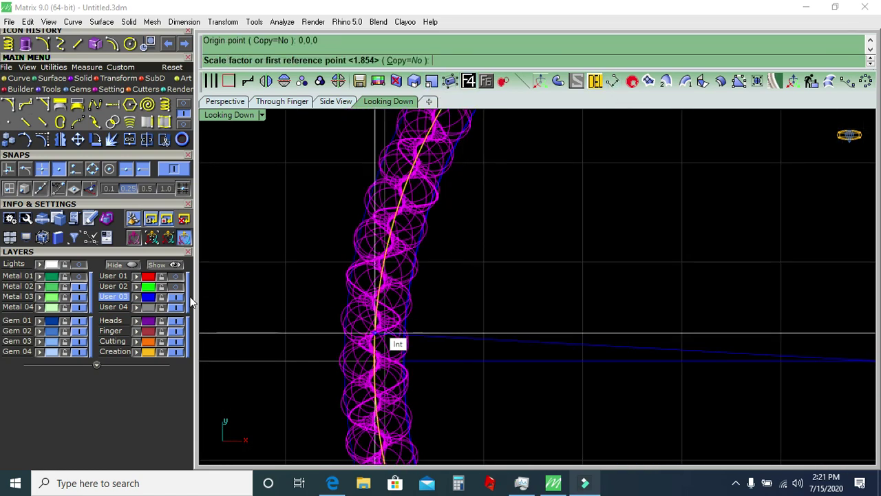
left_click(249, 294)
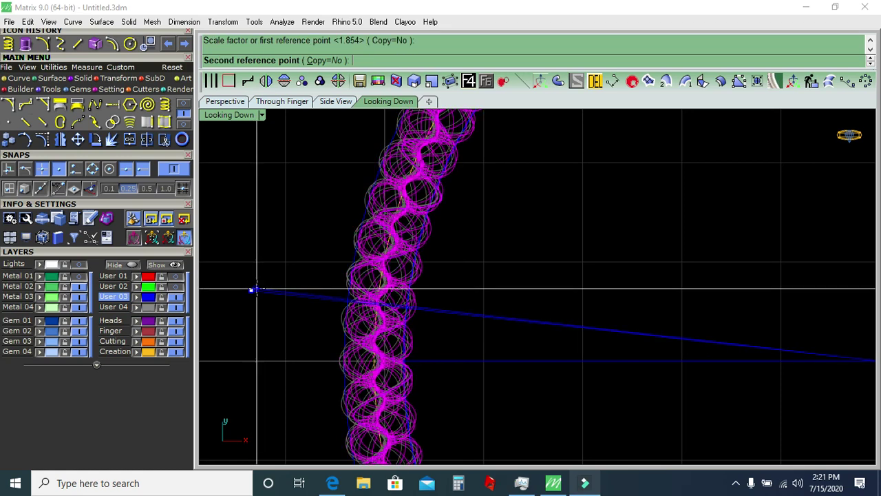
left_click(404, 261)
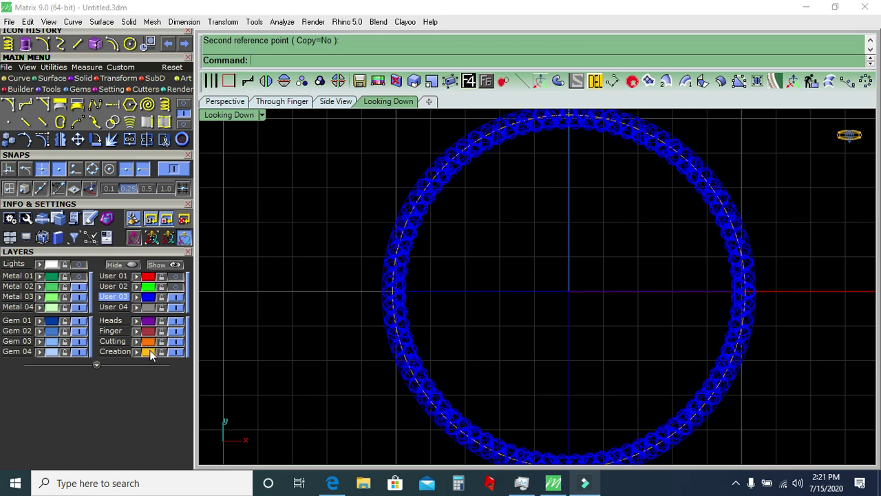
Delete the leftover path circle.
left_click(395, 248)
key("Delete")
left_click(282, 101)
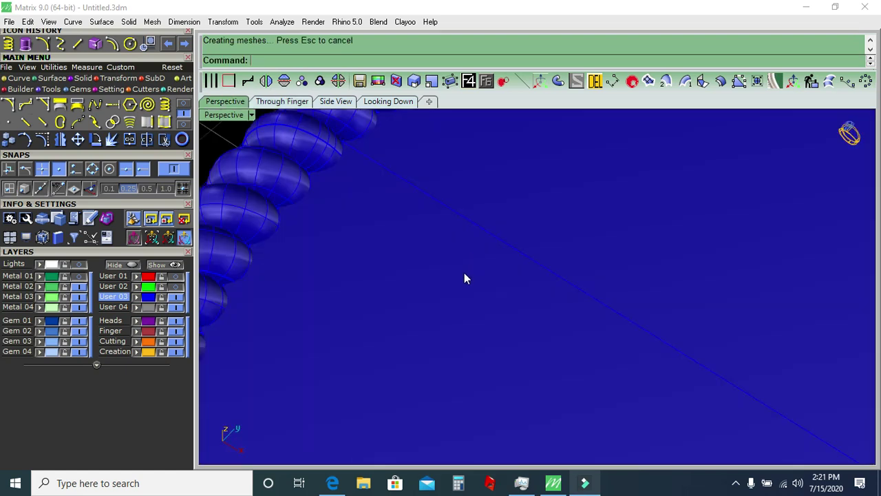
Extrude the flat surface inside the rope ring into a solid lid disc, deleting the input surface.
left_click(445, 284)
left_click(284, 102)
scroll(405, 257, "up", 3)
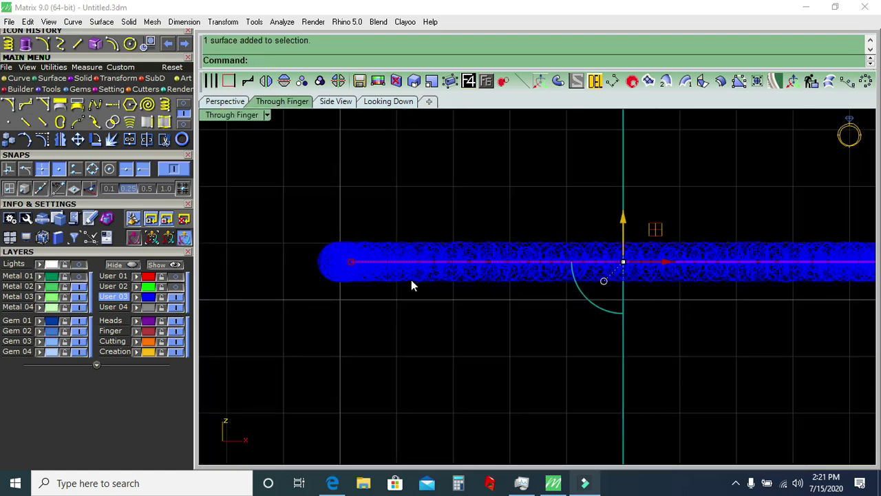
left_click(83, 78)
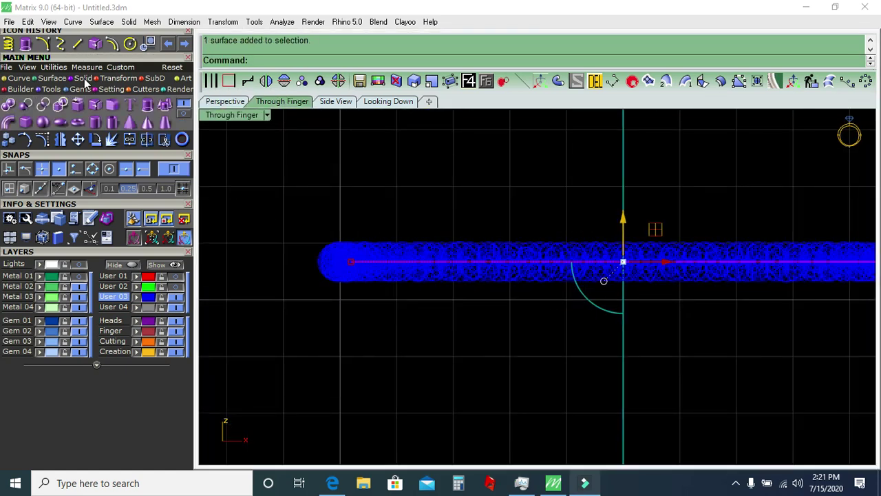
left_click(164, 104)
key("Escape")
left_click(164, 140)
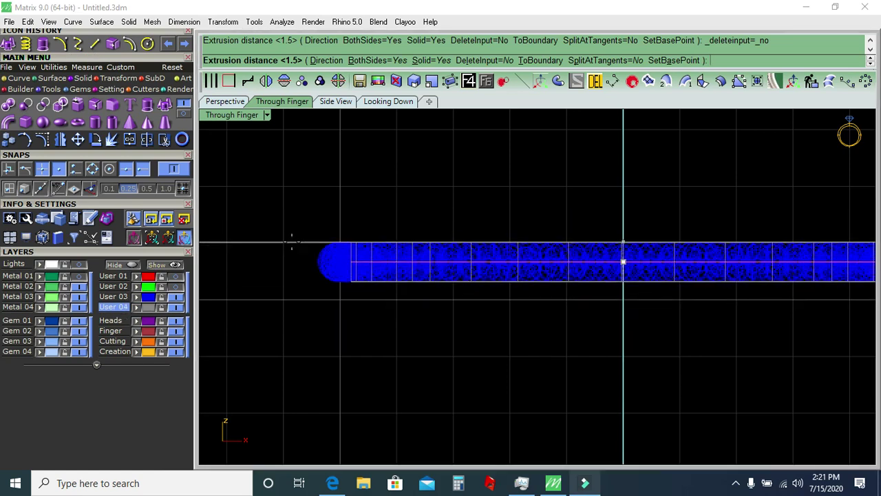
left_click(290, 241)
key("Delete")
Group the new lid disc with the rope ring.
left_click(227, 102)
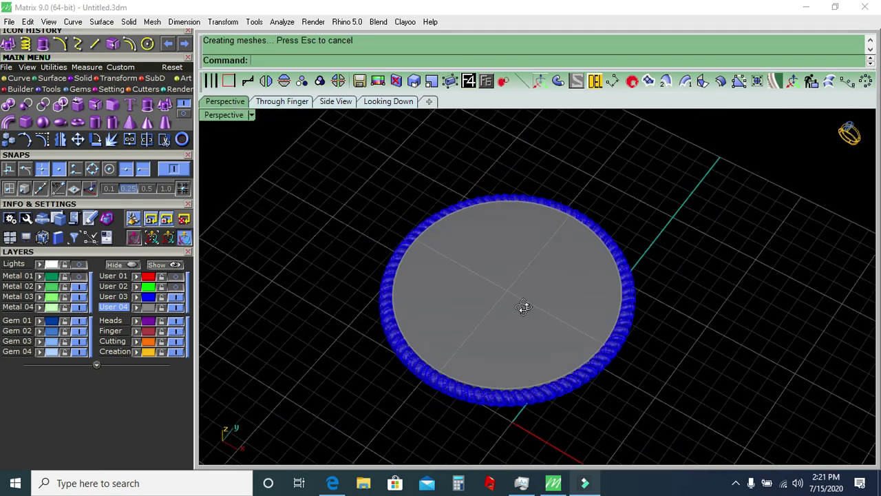
left_click(543, 302)
left_click(442, 335)
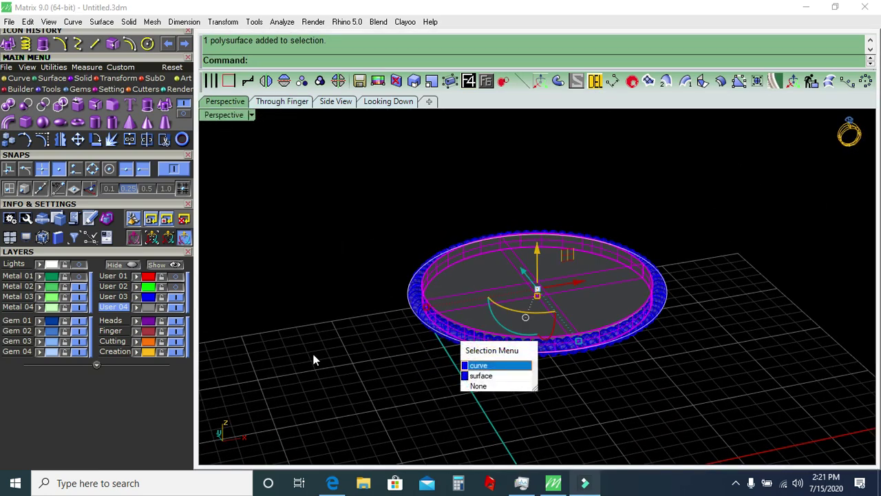
scroll(420, 296, "up", 4)
left_click(420, 296)
key("ctrl+g")
Delete the leftover ring guide curve and show the User 02 layer with the green band.
left_click(356, 340)
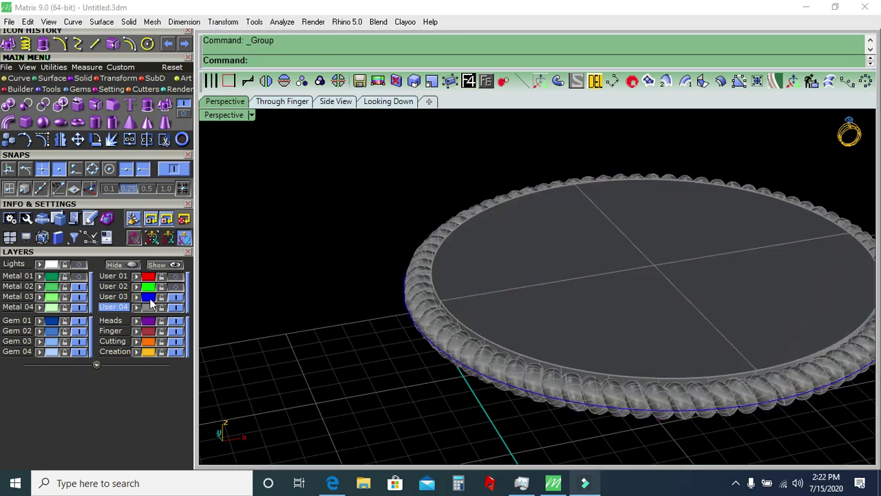
left_click(600, 201)
key("Delete")
scroll(482, 205, "down", 3)
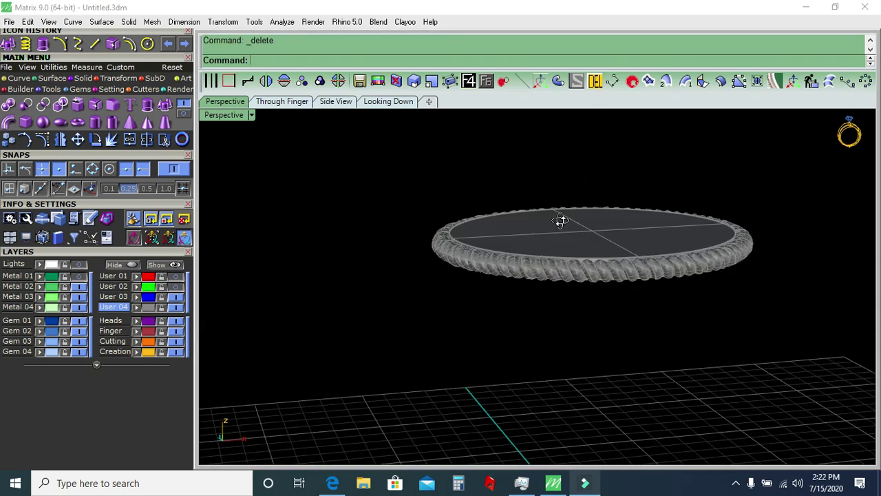
left_click(176, 286)
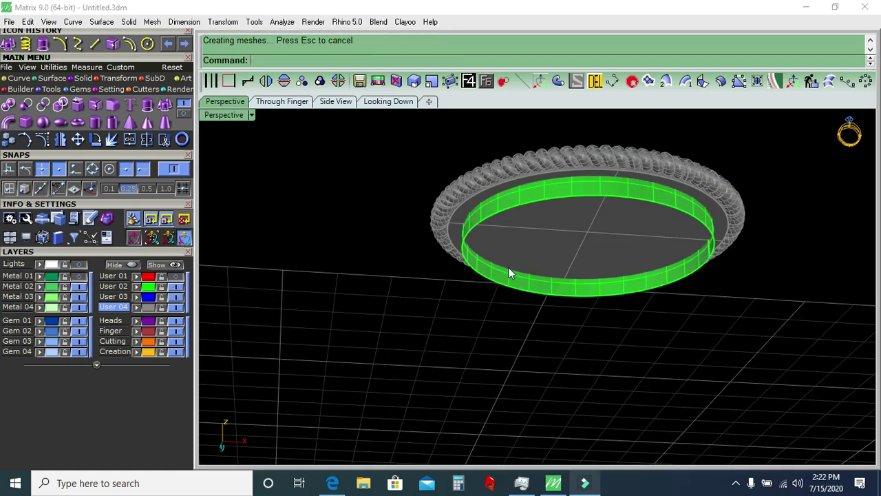
Move the green band beneath the rope rim using grid snapping.
right_click_drag(508, 267, 582, 321)
scroll(566, 272, "up", 2)
left_click(553, 272)
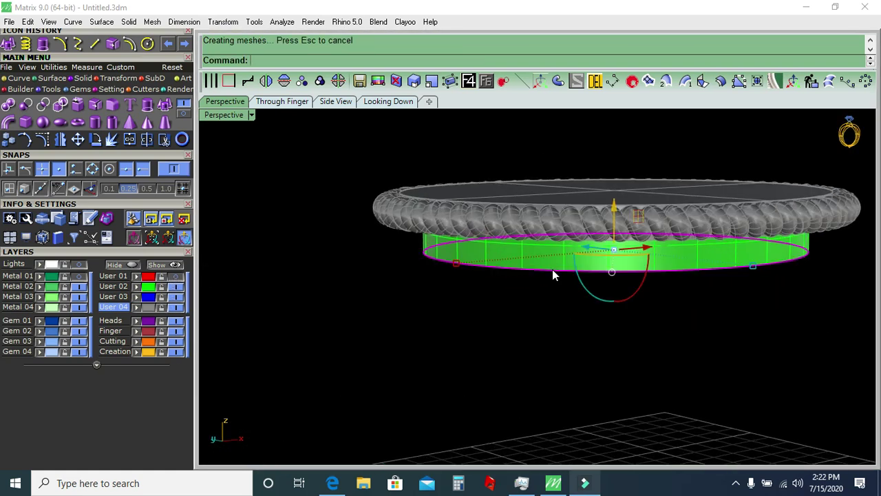
left_click(182, 189)
left_click_drag(614, 211, 629, 246)
left_click(439, 358)
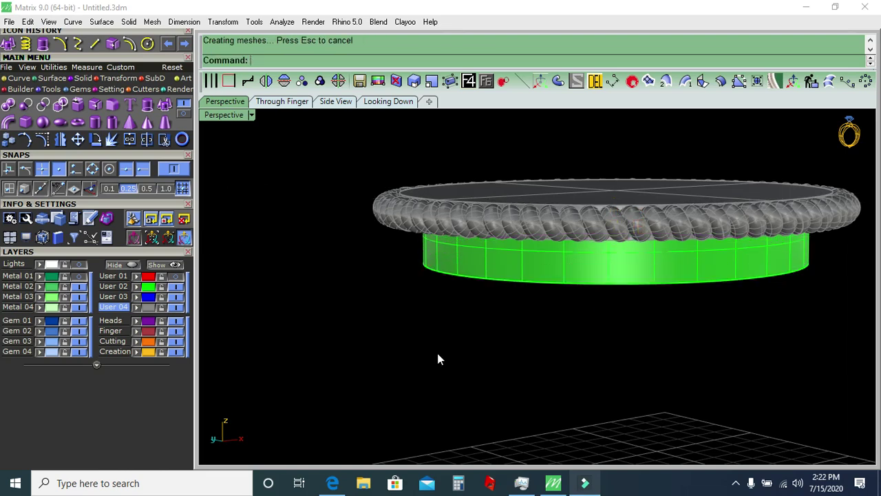
Offset the green band by 0.5 into a thick wall.
left_click(514, 257)
left_click(721, 81)
mouse_move(495, 377)
right_mouse_down()
mouse_move(531, 228)
mouse_move(512, 229)
mouse_move(508, 192)
right_mouse_up()
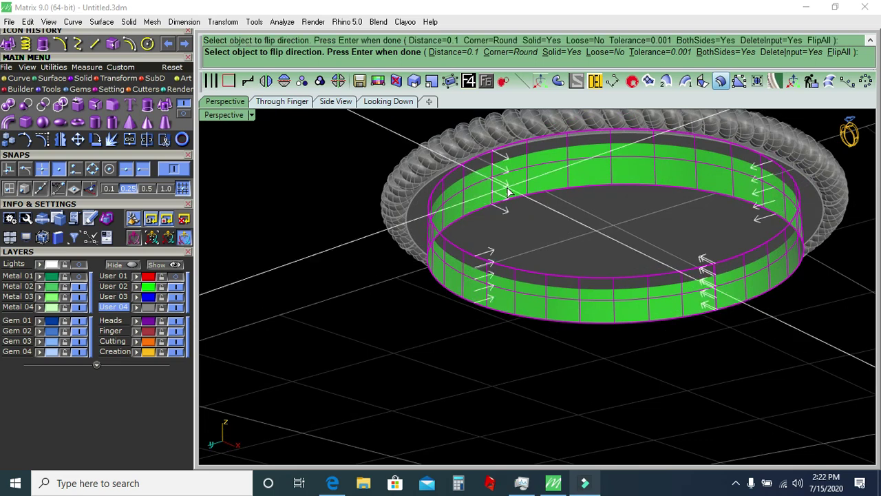
type(".5")
key("Return")
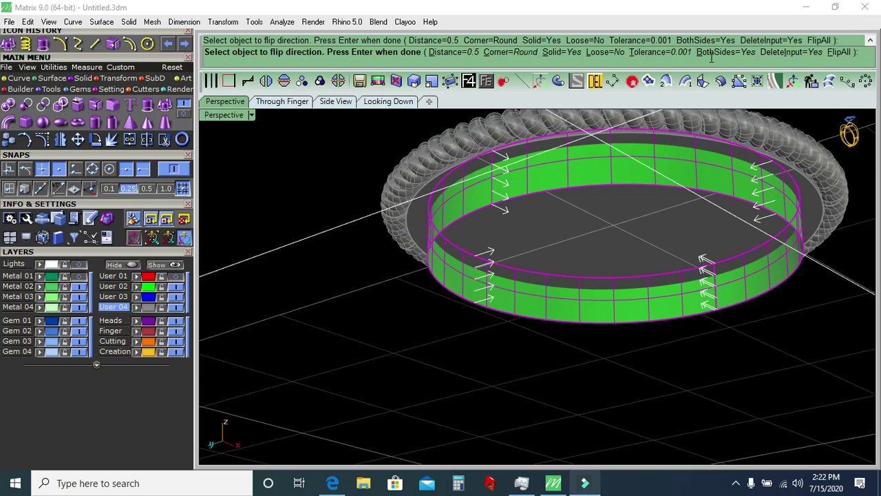
right_click(612, 176)
Group all the lid parts together and move the group to the Creation layer.
mouse_move(294, 360)
right_mouse_down()
mouse_move(488, 212)
mouse_move(509, 325)
right_mouse_up()
left_click_drag(575, 348, 479, 220)
key("ctrl+g")
left_click(177, 351)
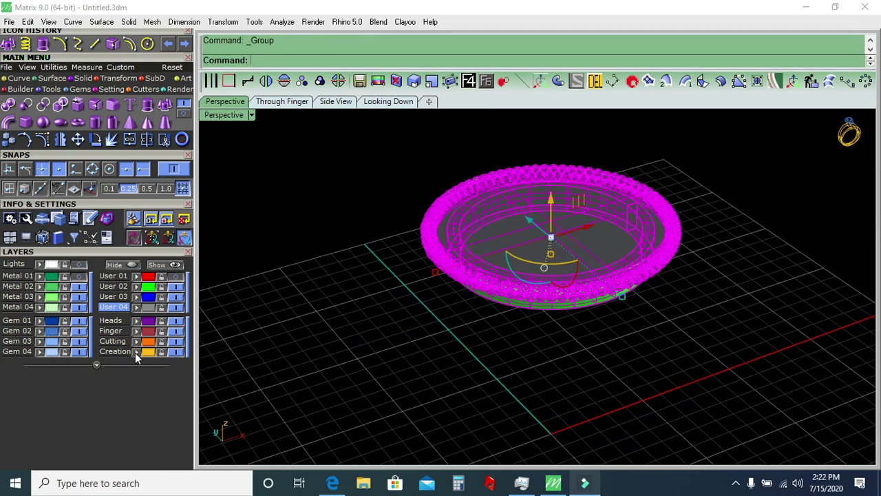
Show the green teapot body layer and lift the lid group onto it with a 0.1 snap step.
left_click(82, 278)
mouse_move(498, 326)
right_mouse_down()
mouse_move(505, 309)
mouse_move(488, 282)
mouse_move(490, 213)
right_mouse_up()
left_click(491, 213)
scroll(519, 240, "up", 2)
left_click(109, 188)
left_click_drag(541, 185, 541, 174)
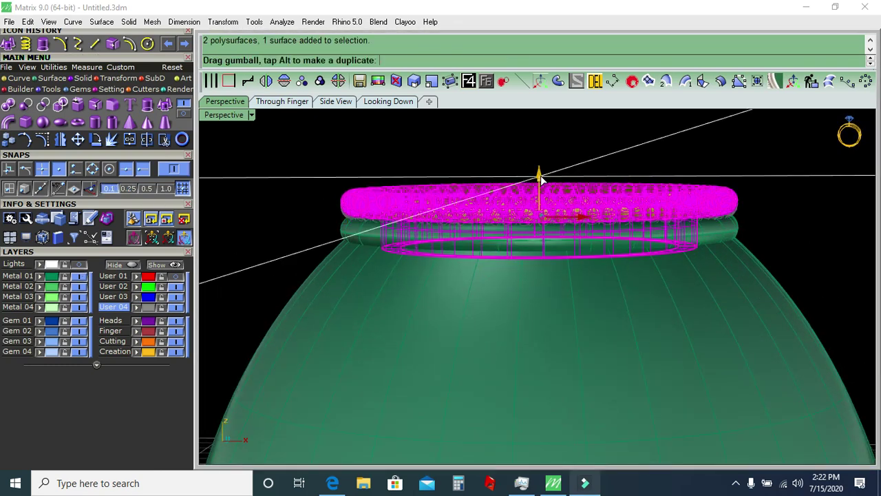
key("Escape")
scroll(593, 221, "down", 3)
mouse_move(593, 220)
right_mouse_down()
mouse_move(709, 240)
mouse_move(590, 248)
mouse_move(550, 198)
right_mouse_up()
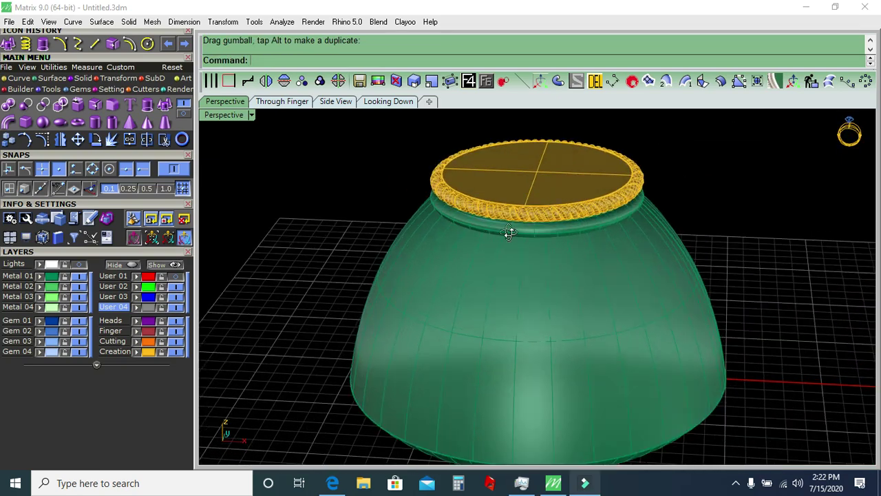
scroll(509, 232, "down", 2)
scroll(507, 185, "down", 2)
left_click(386, 103)
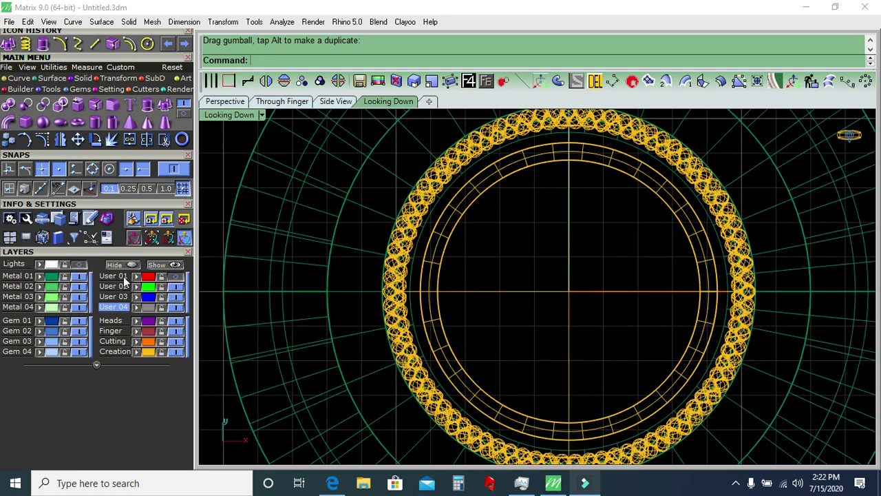
Add an aligned 3.04 dimension across the knob width on the reference photo.
scroll(488, 273, "down", 2)
scroll(531, 227, "down", 2)
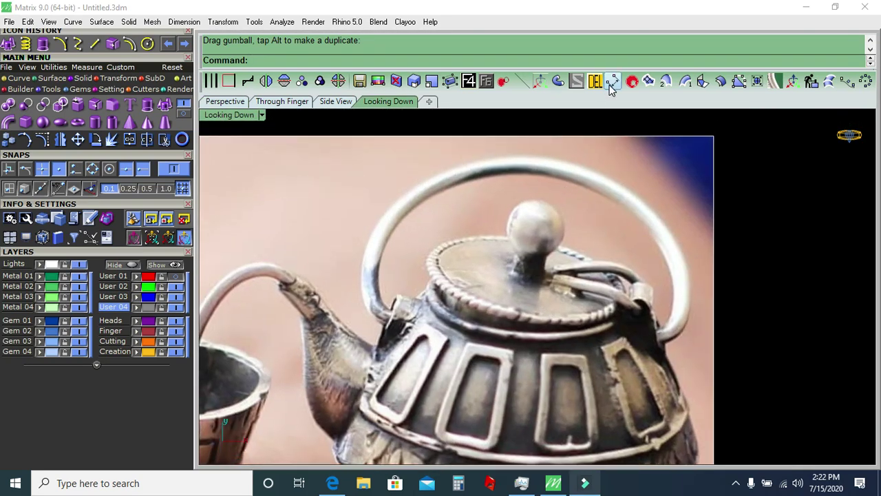
left_click(610, 83)
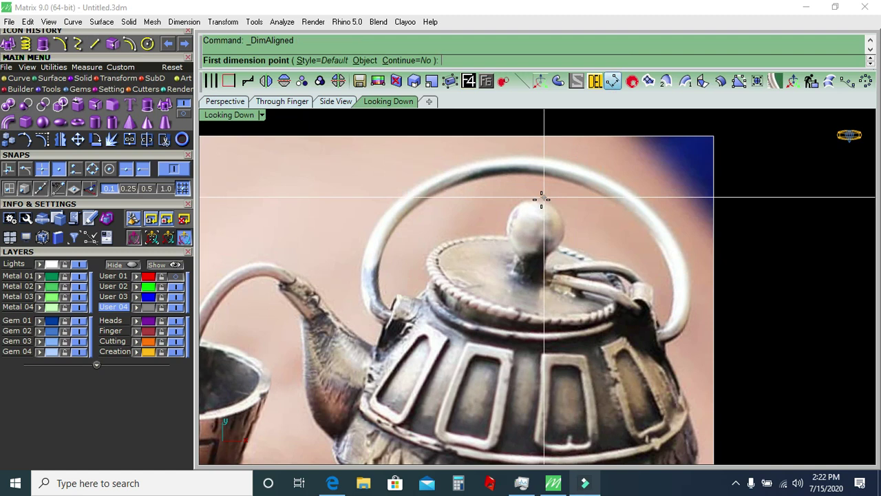
left_click(507, 228)
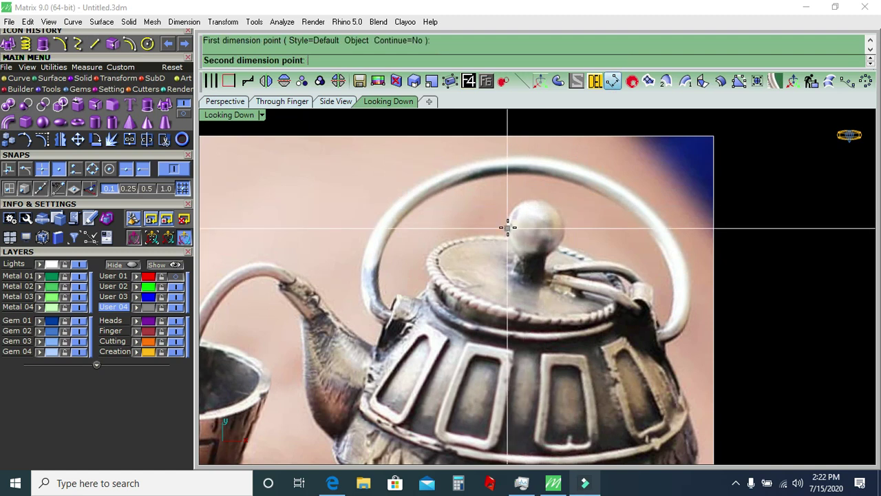
left_click(563, 236)
left_click(574, 151)
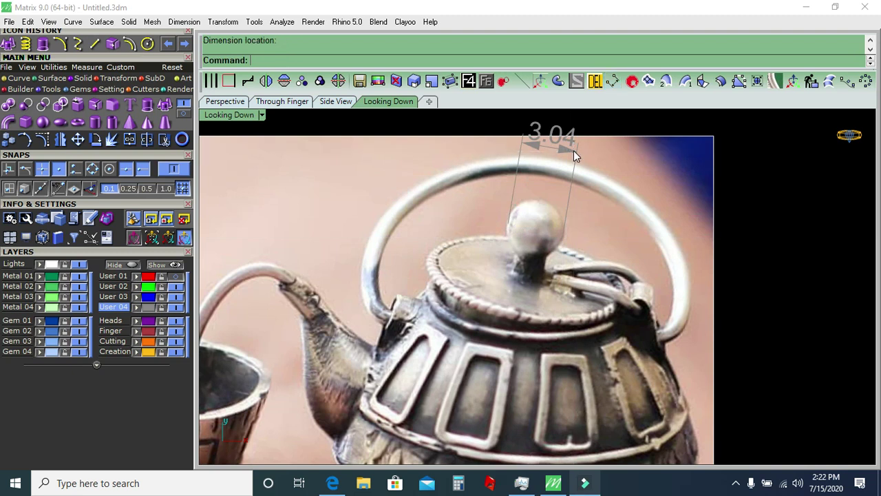
Add a second aligned dimension of 4.66 placed beside the teapot.
key("Return")
left_click(493, 280)
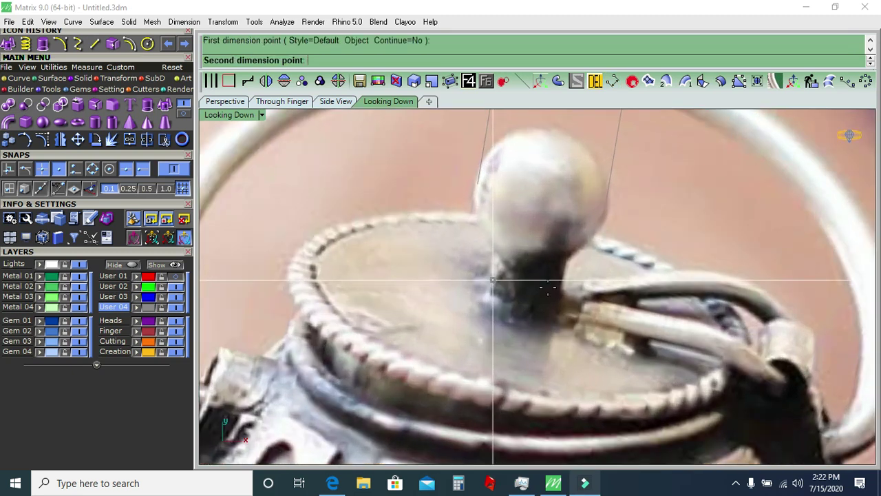
left_click(564, 288)
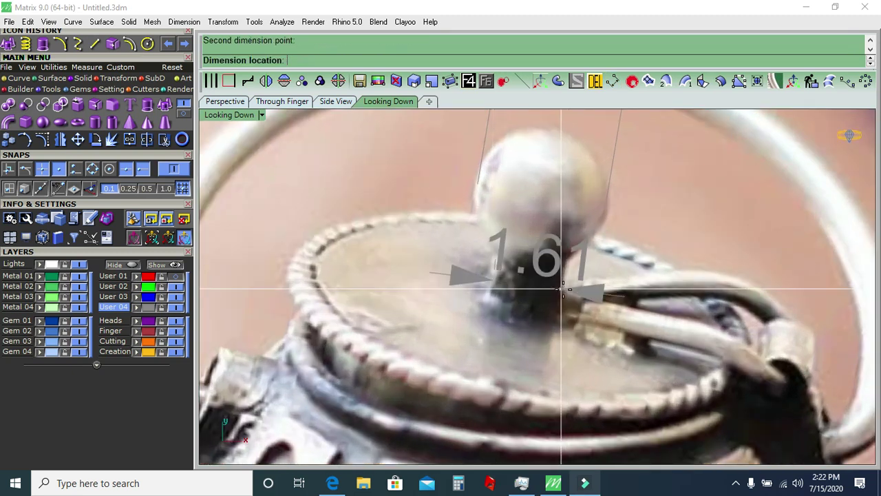
scroll(563, 285, "down", 3)
scroll(563, 285, "down", 3)
scroll(563, 284, "down", 3)
scroll(563, 285, "up", 3)
left_click(544, 268)
key("Return")
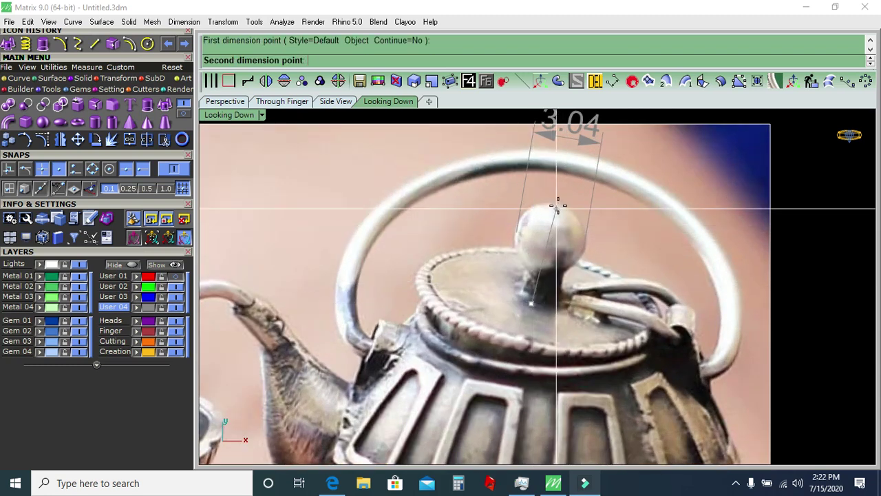
left_click(558, 204)
scroll(558, 204, "down", 3)
left_click(806, 296)
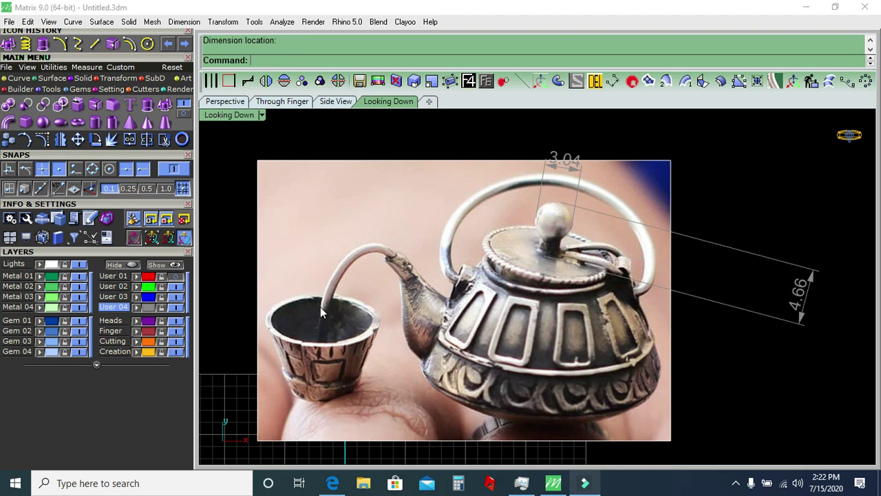
Hide the teapot reference photo, the gold lid and the green body layers.
left_click(79, 267)
scroll(449, 202, "down", 2)
scroll(450, 281, "down", 2)
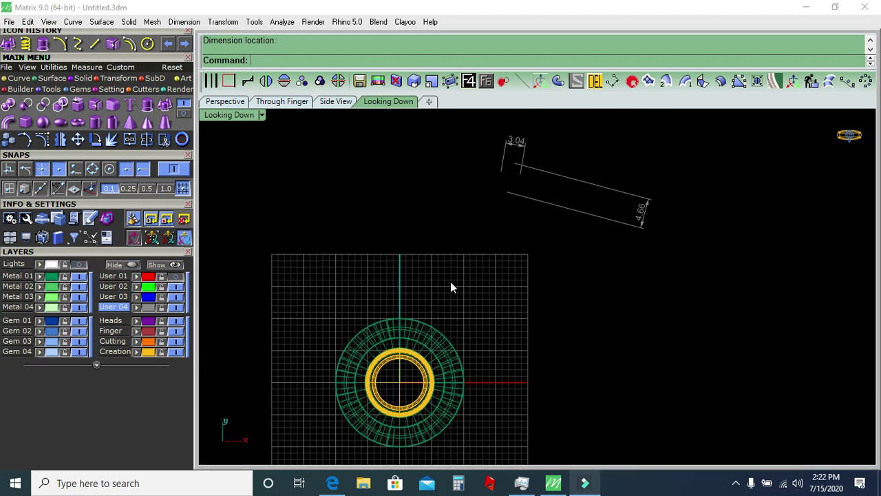
left_click(175, 351)
left_click(79, 275)
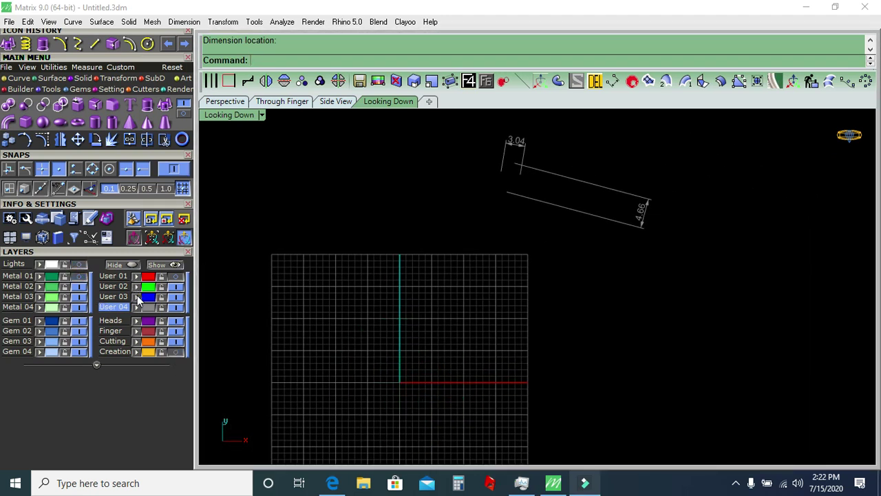
On layer User 03, create a sphere of diameter 3 centred at 0,0,0.
left_click(114, 296)
left_click(60, 122)
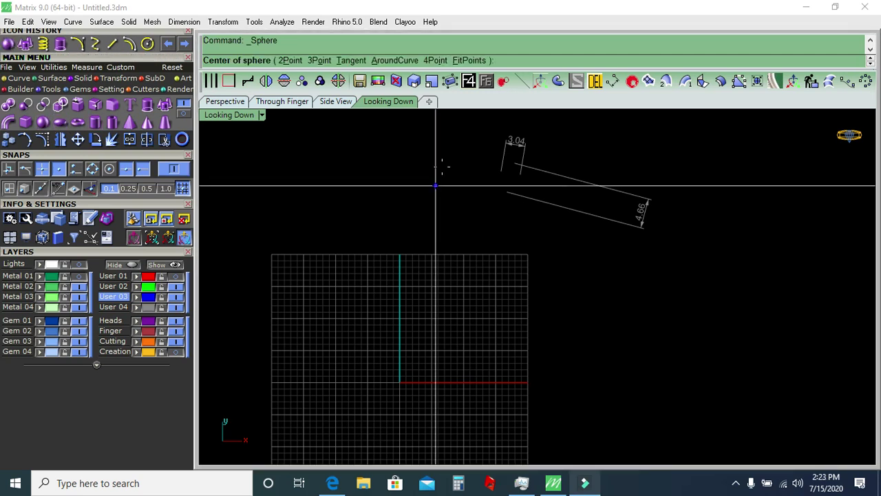
type("0,0,0")
key("Return")
type("3")
key("Return")
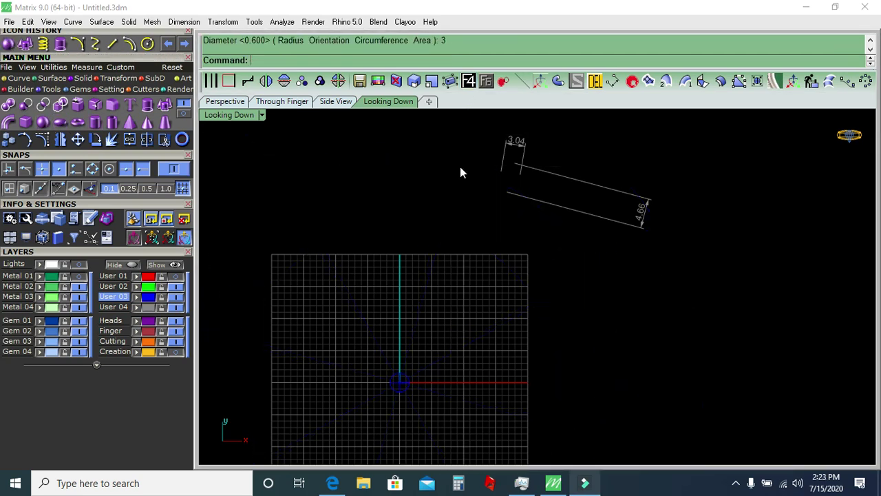
Create a cylinder at the origin, 1.6 in diameter and 2 long.
left_click(95, 122)
type("0,0,0")
key("Return")
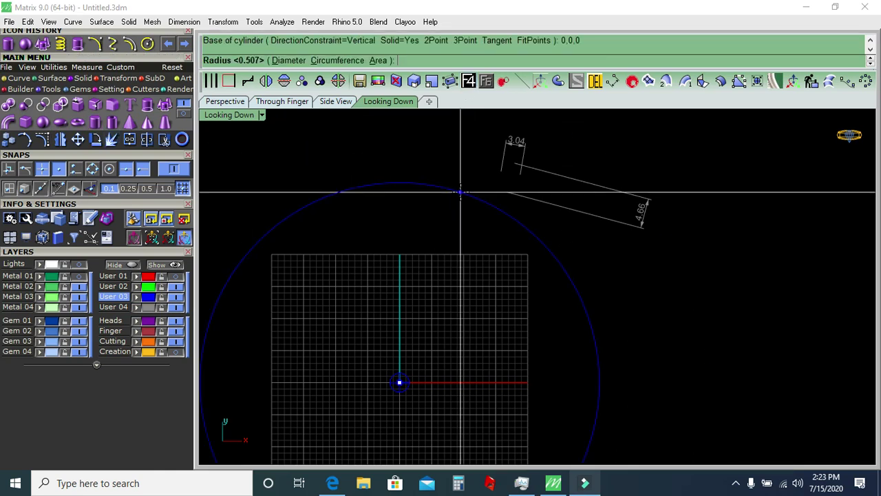
type("1.6")
key("Return")
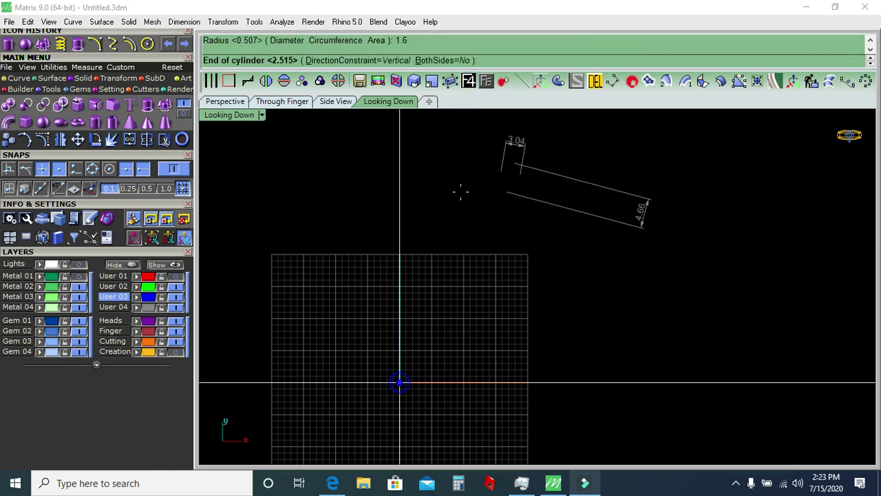
key("Return")
key("Return")
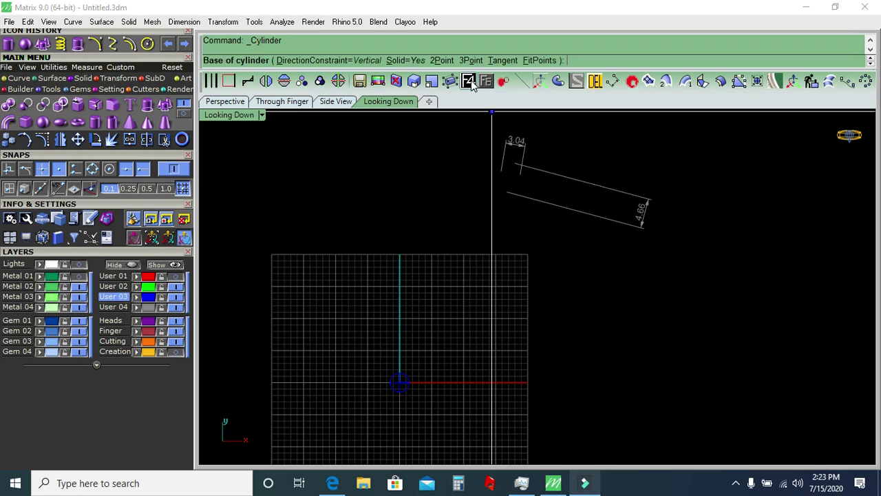
type("0,0,0")
key("Return")
left_click(289, 59)
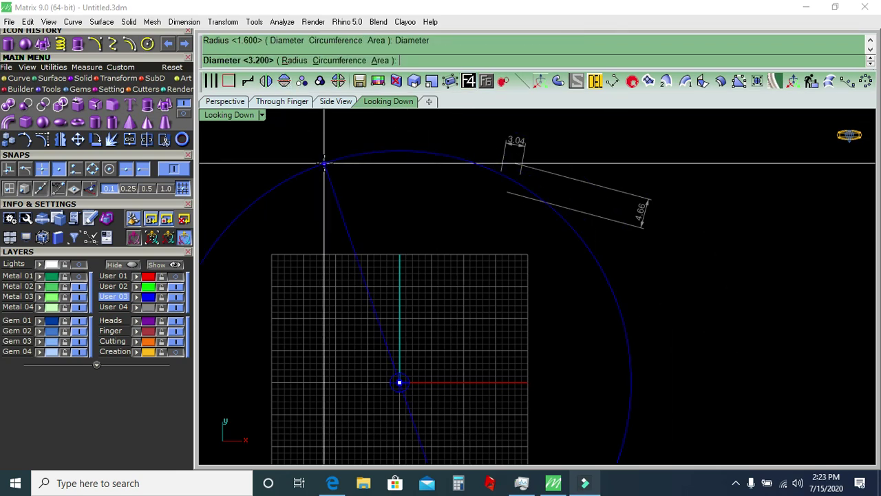
type("6")
key("Return")
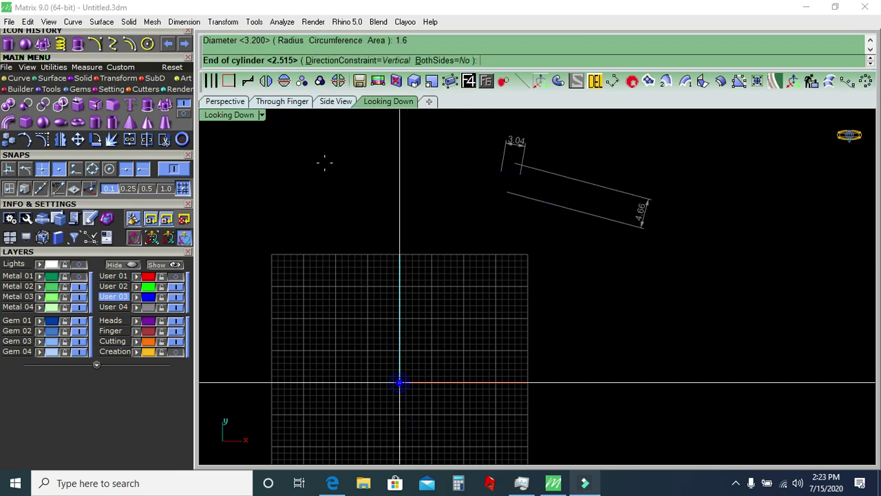
type("2")
key("Return")
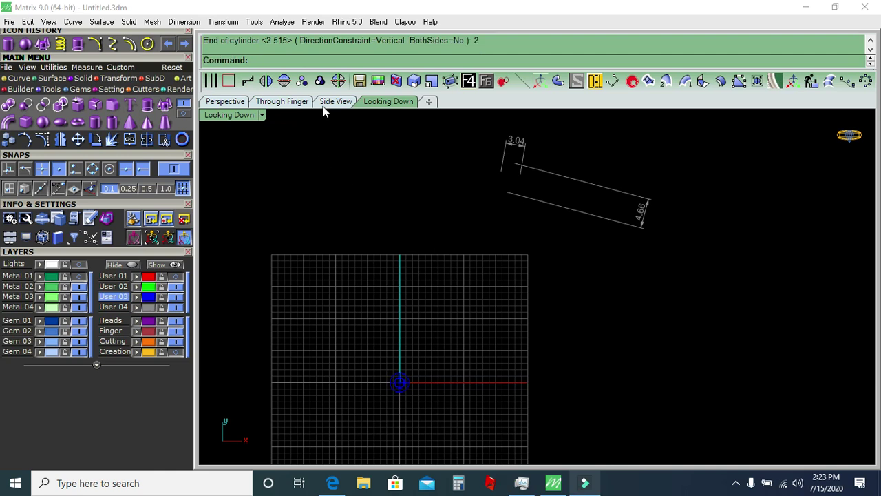
Switch to the front view and select the sphere.
left_click(290, 103)
scroll(476, 278, "down", 3)
scroll(474, 241, "up", 3)
left_click(475, 268)
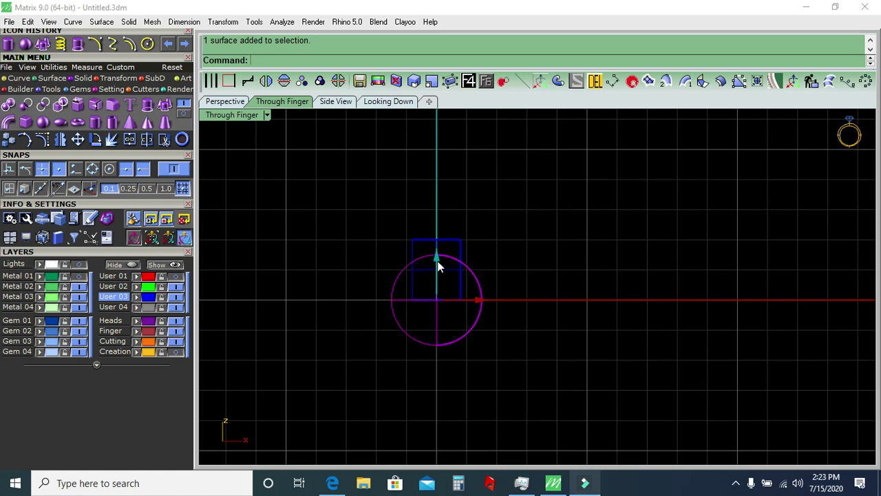
Raise the sphere above the cylinder stem.
left_click_drag(438, 261, 439, 167)
key("Escape")
right_click_drag(520, 258, 519, 281)
On layer User 02, draw a 4.7-long reference line from the origin.
left_click(21, 78)
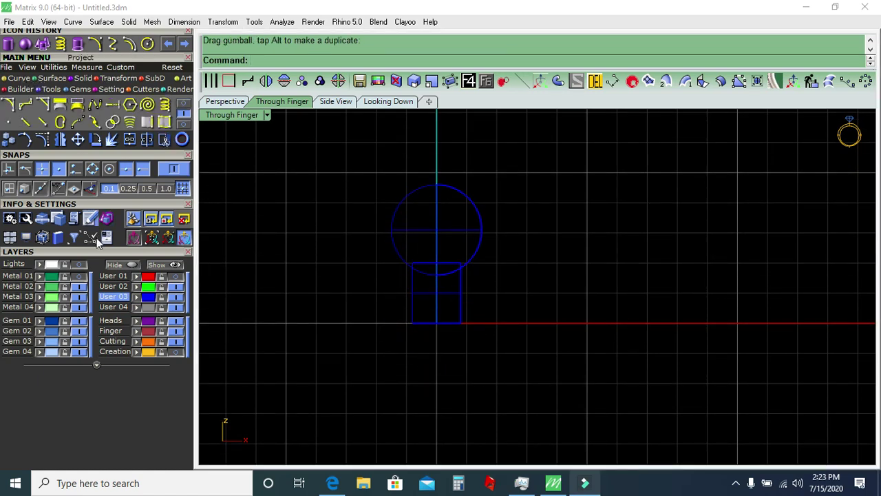
left_click(112, 286)
left_click(451, 81)
type("4.")
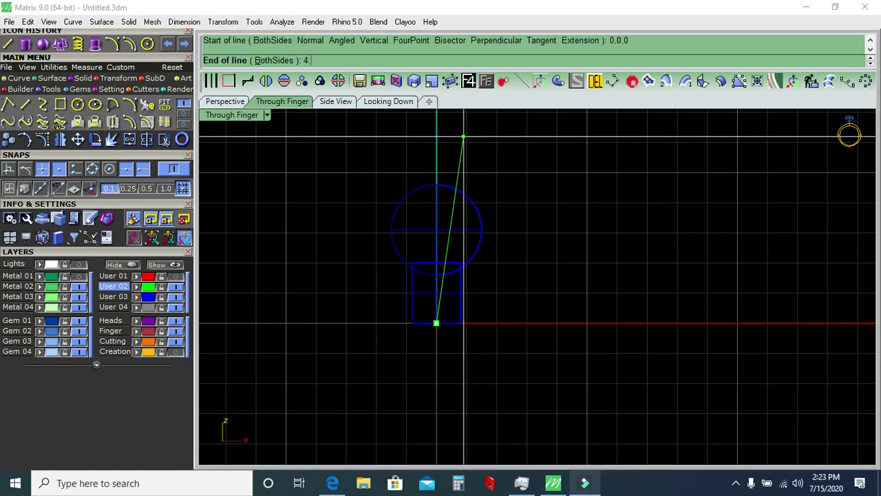
type("7")
key("Return")
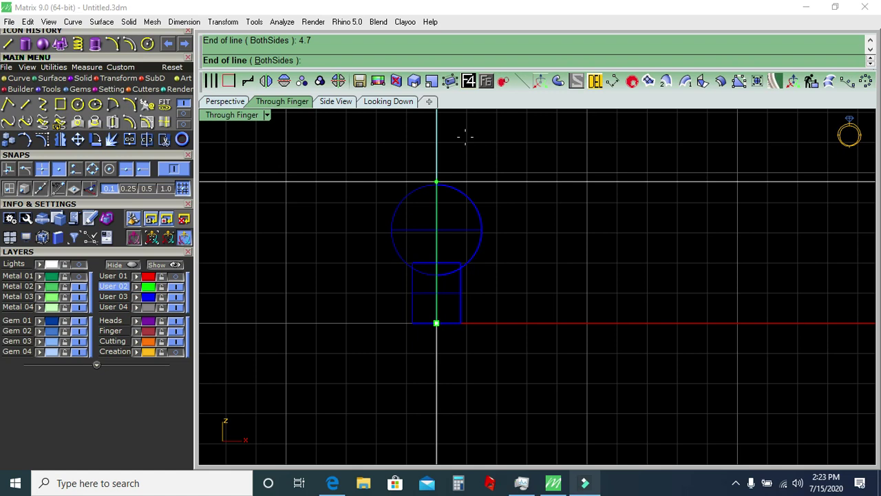
left_click(466, 136)
Nudge the sphere up slightly, then delete the reference line.
scroll(445, 180, "up", 2)
scroll(445, 180, "up", 1)
left_click(443, 192)
left_click_drag(430, 228, 430, 223)
left_click(616, 189)
scroll(430, 331, "down", 2)
left_click(161, 294)
left_click(594, 81)
Show the body and gold band layers and lift the sphere and stem above the band.
scroll(459, 246, "down", 3)
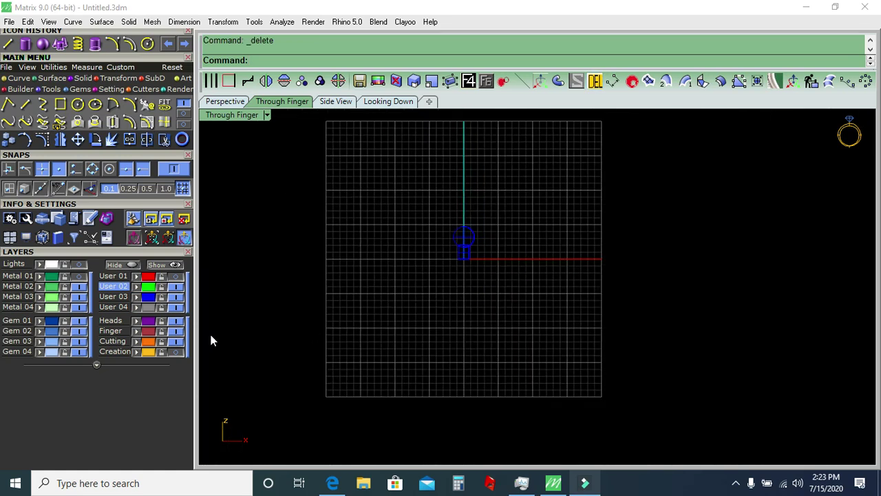
left_click(79, 274)
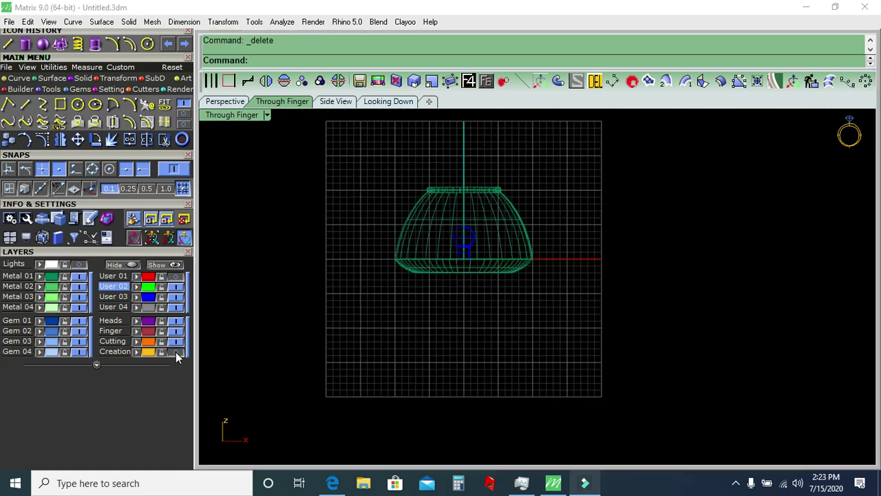
left_click(176, 356)
scroll(479, 255, "up", 1)
left_click_drag(406, 329, 476, 204)
scroll(423, 275, "up", 1)
left_click_drag(423, 272, 445, 160)
left_click(492, 193)
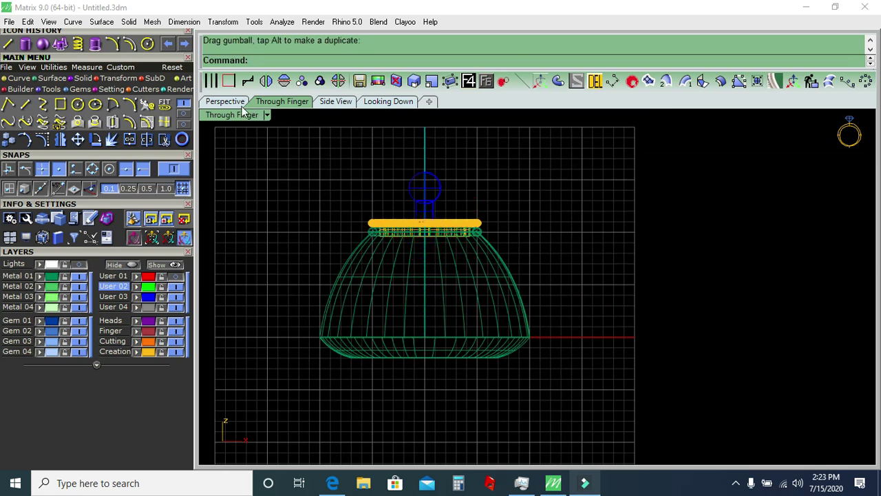
In the perspective view, group the knob sphere, stem and gold lid ring with Ctrl+G.
left_click(225, 101)
scroll(523, 214, "up", 5)
left_click(478, 230)
left_click(470, 237, "shift")
left_click(397, 272, "shift")
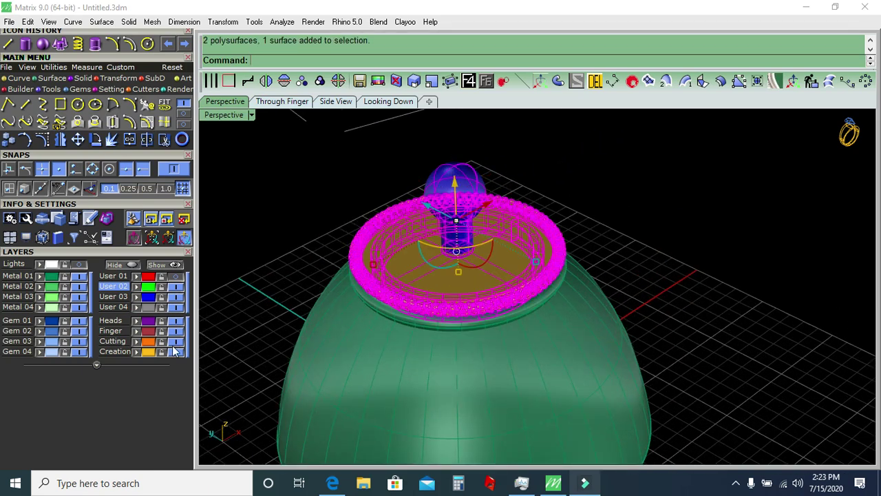
key("ctrl+g")
Delete the leftover curves and dimensions around the teapot.
left_click(256, 301)
scroll(531, 250, "down", 3)
scroll(461, 269, "down", 2)
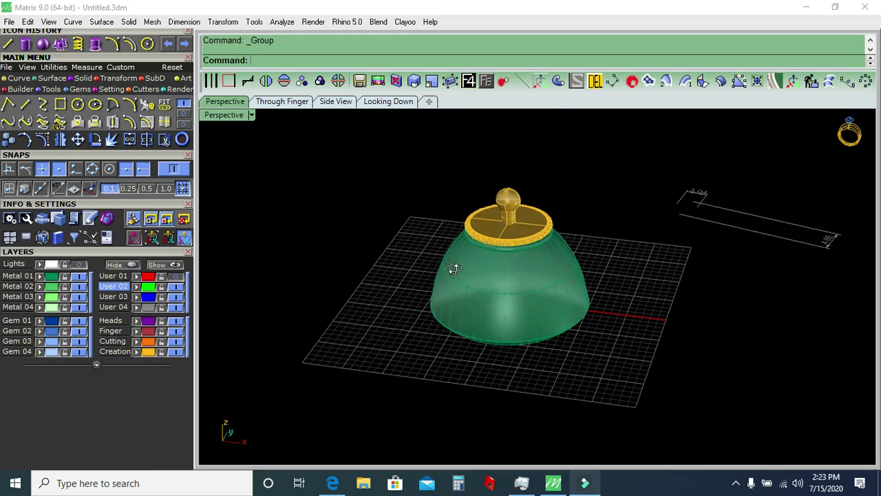
right_click_drag(461, 268, 446, 271)
left_click(595, 81)
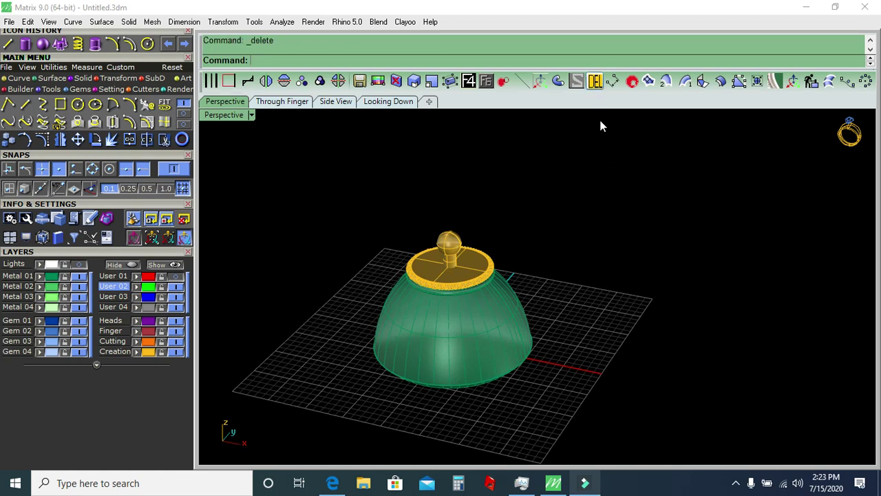
Show the teapot reference photo in the top-down view and start an aligned dimension.
left_click(388, 101)
scroll(410, 244, "down", 3)
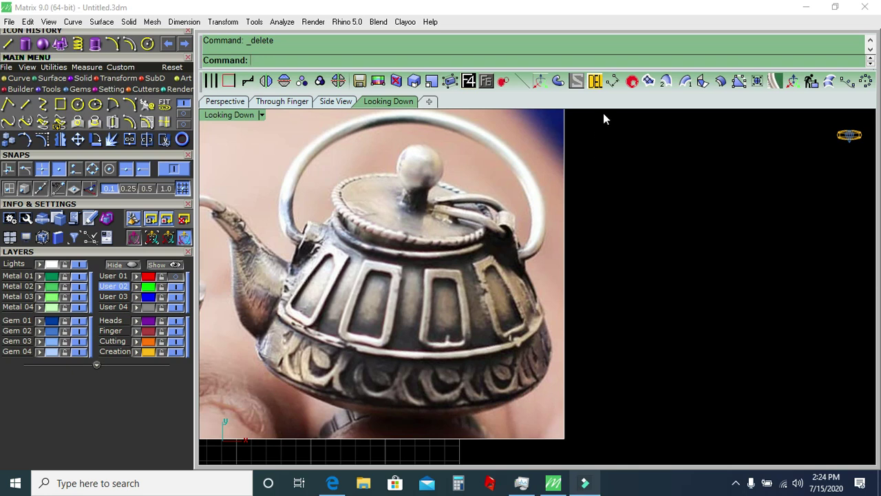
left_click(612, 81)
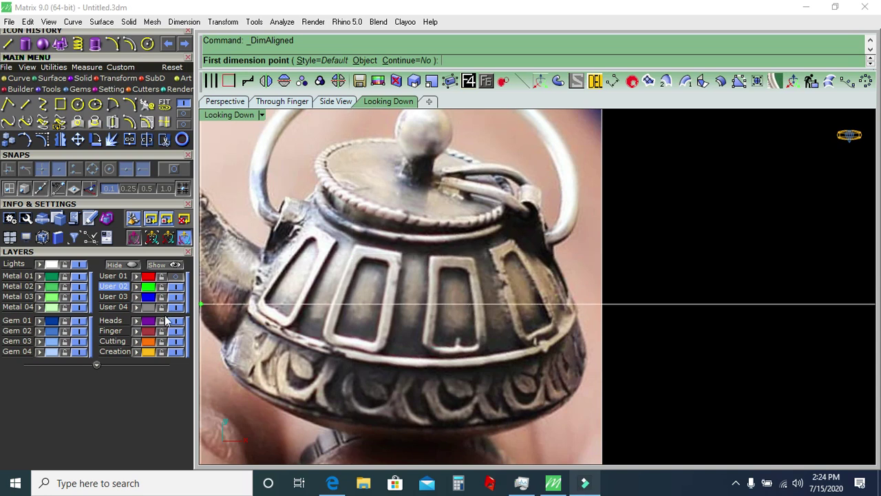
On layer User 03, add aligned dimensions of 2.80 across the lid and 3.71 along the panel band.
left_click(115, 296)
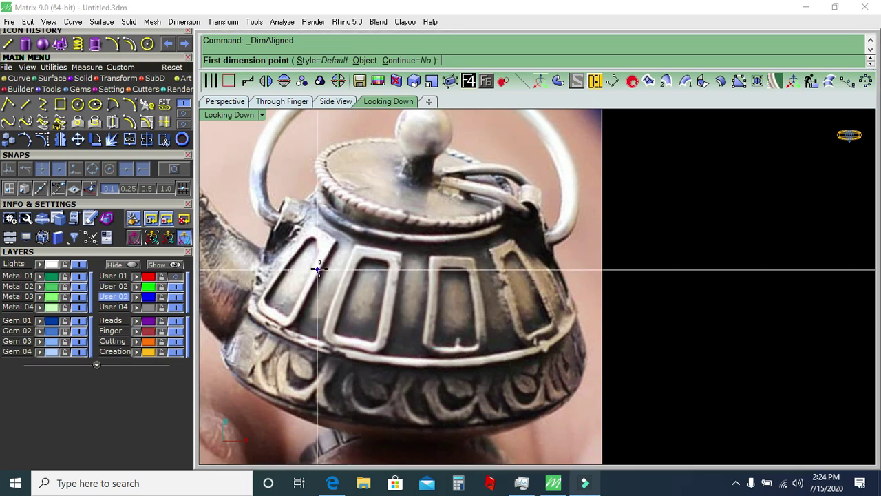
left_click(352, 245)
left_click(404, 256)
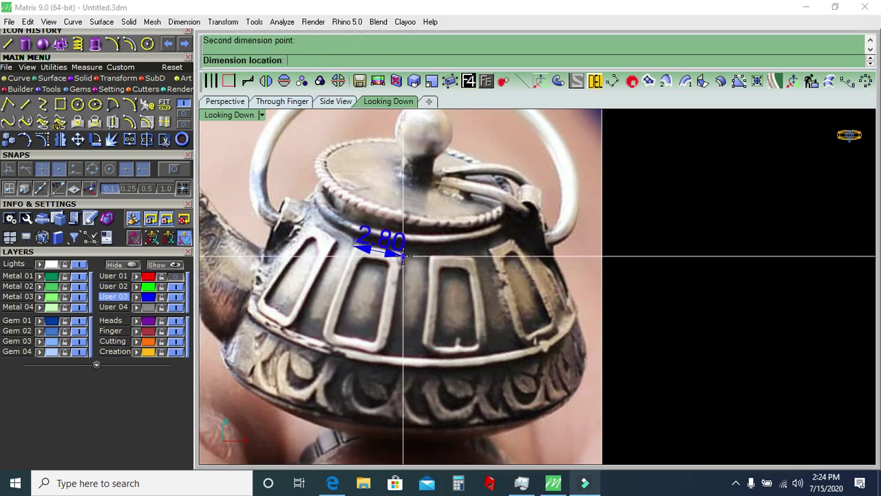
left_click(404, 204)
right_click_drag(378, 321, 392, 285)
right_click(393, 286)
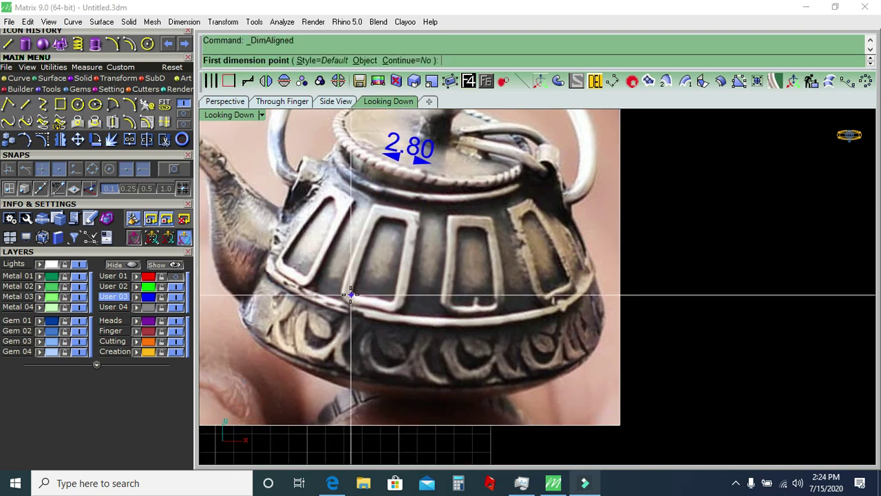
scroll(346, 291, "up", 2)
left_click(334, 288)
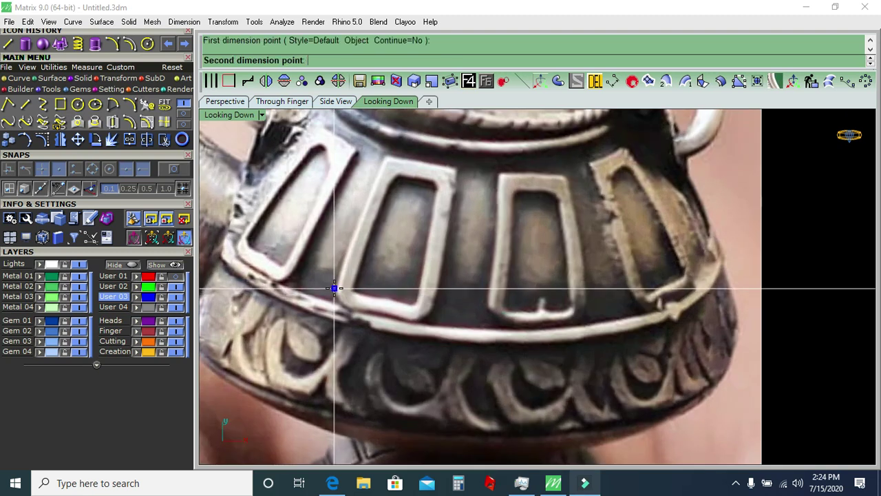
left_click(430, 298)
scroll(438, 300, "down", 3)
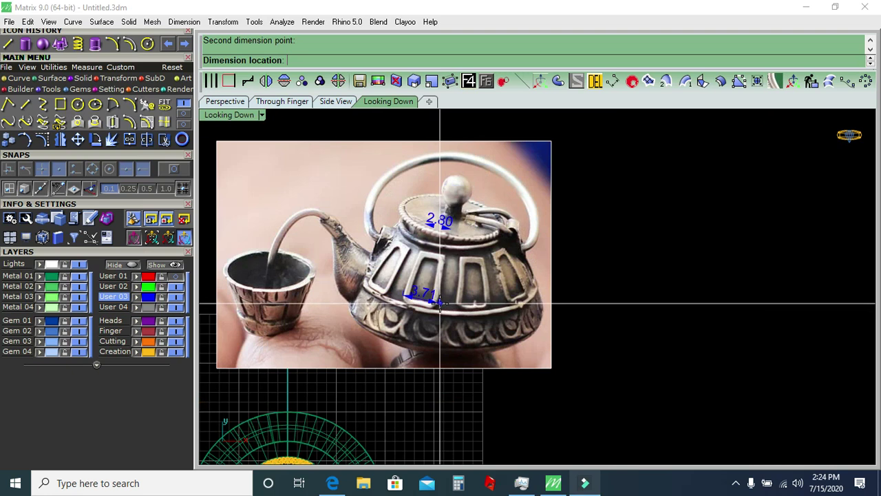
left_click(441, 348)
scroll(434, 356, "up", 2)
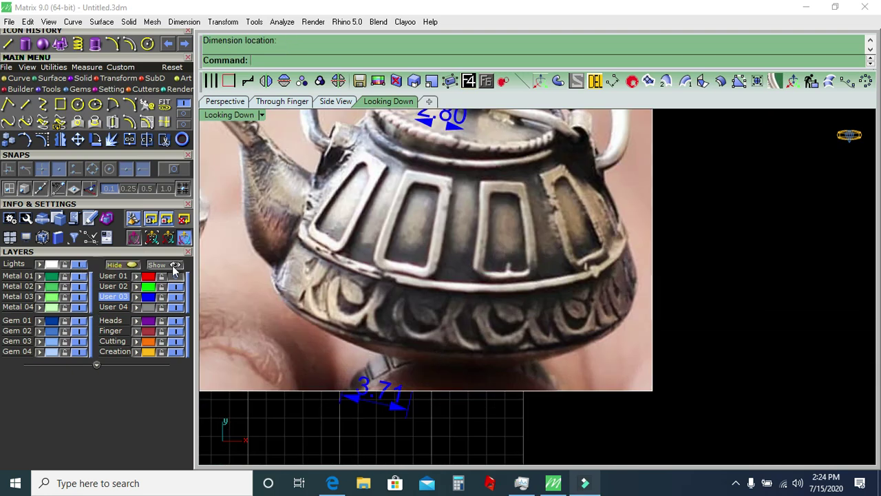
Add aligned dimensions of 5.60 up a frame panel and 0.69 across the frame edge.
key("Return")
left_click(400, 271)
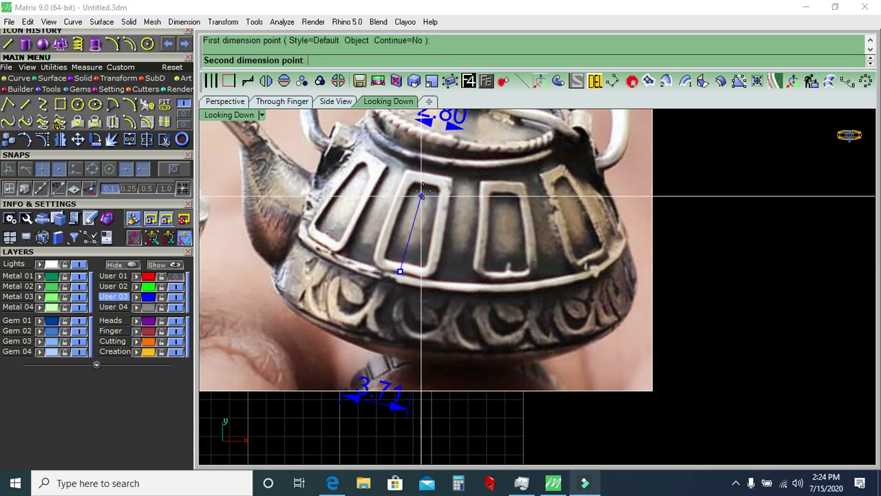
left_click(423, 174)
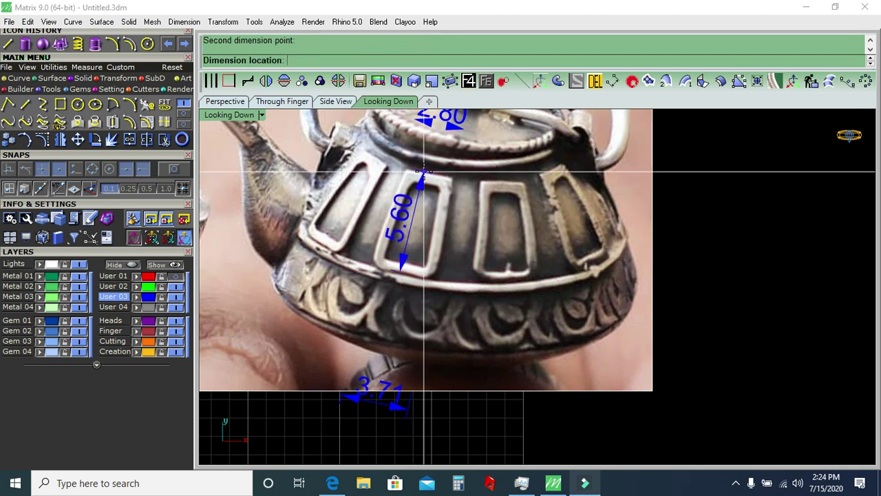
scroll(413, 172, "down", 2)
left_click(349, 181)
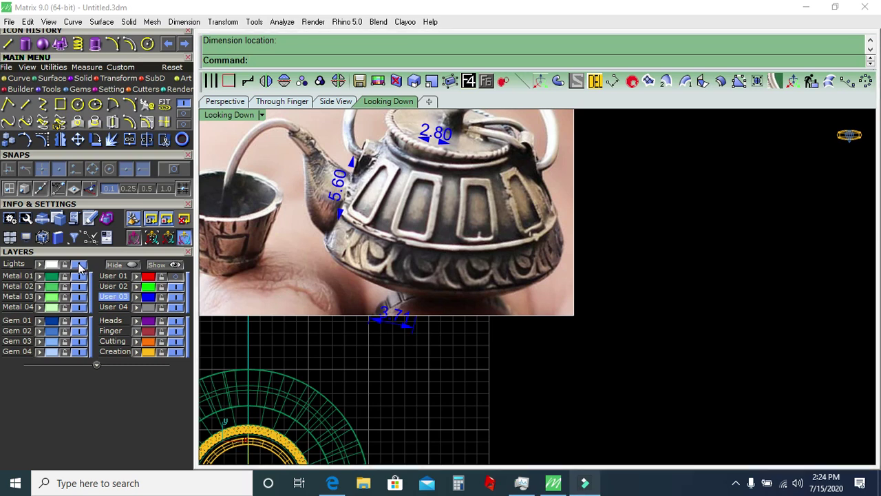
scroll(442, 217, "down", 2)
right_click_drag(442, 270, 457, 243)
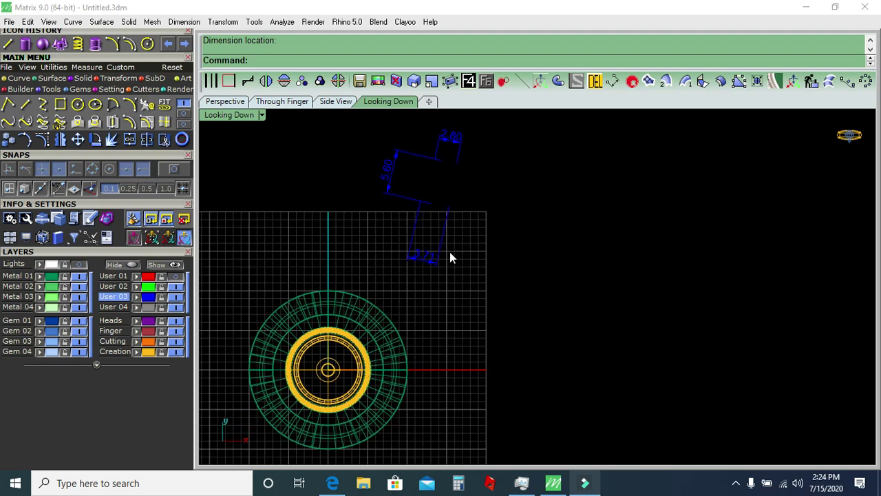
scroll(451, 258, "up", 1)
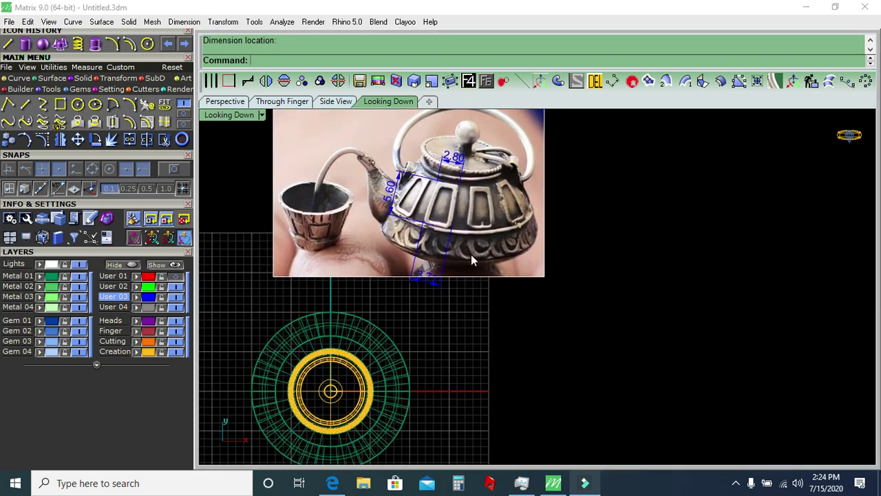
scroll(467, 181, "up", 1)
scroll(466, 181, "up", 1)
key("Return")
scroll(396, 181, "up", 1)
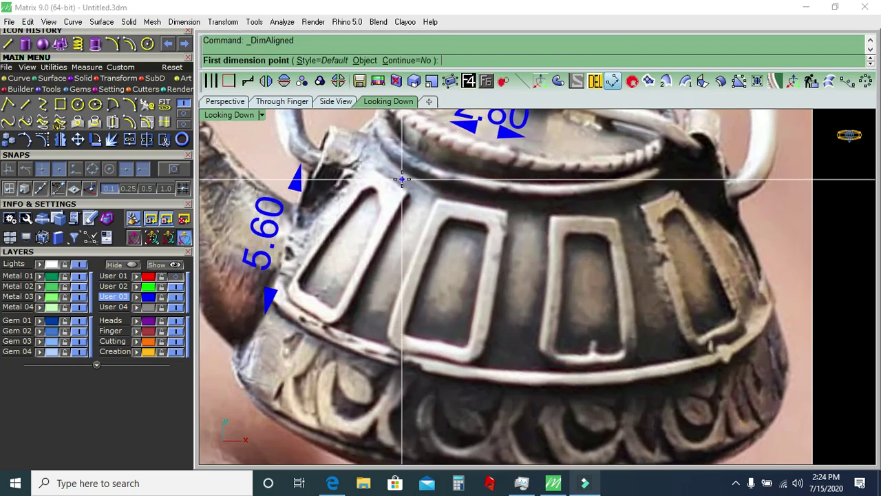
left_click(394, 181)
left_click(404, 167)
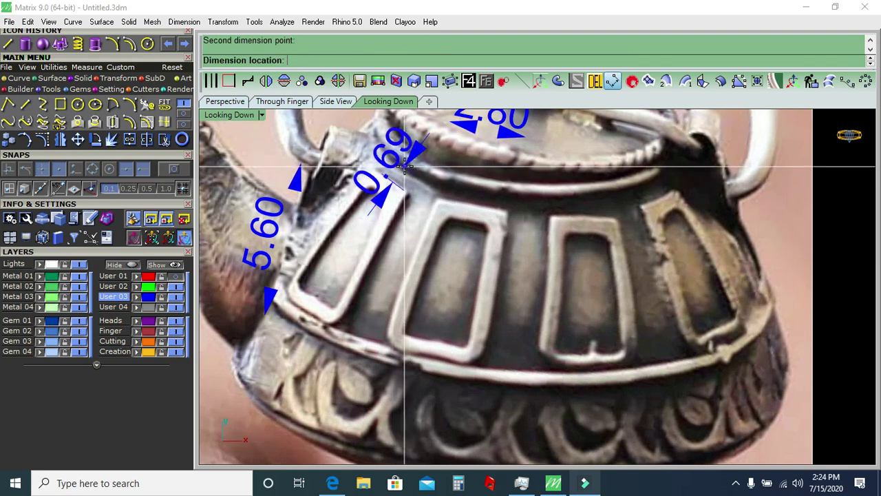
left_click(404, 167)
Hide the teapot reference photo and return to the perspective view.
scroll(405, 167, "down", 3)
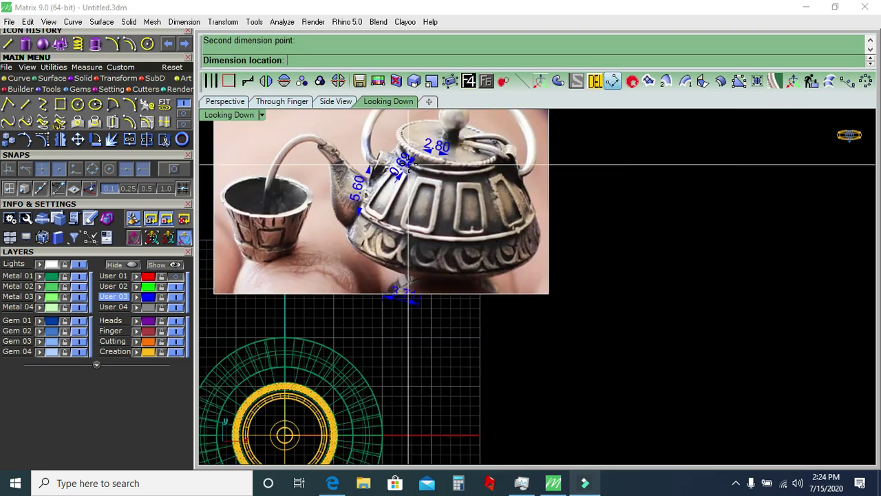
left_click(80, 265)
left_click(225, 101)
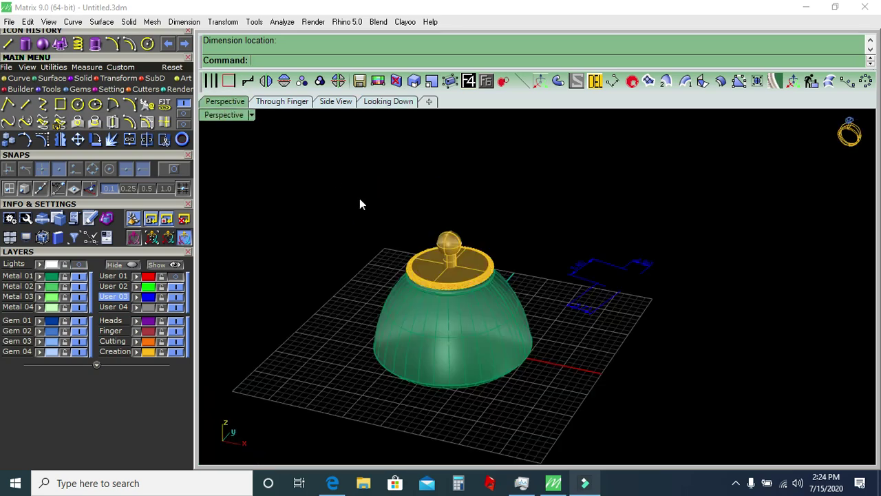
Extract an isocurve along the lower edge of the torus beneath the rope rim.
scroll(434, 320, "up", 5)
mouse_move(405, 293)
right_mouse_down()
mouse_move(389, 273)
mouse_move(387, 245)
right_mouse_up()
left_click(386, 245)
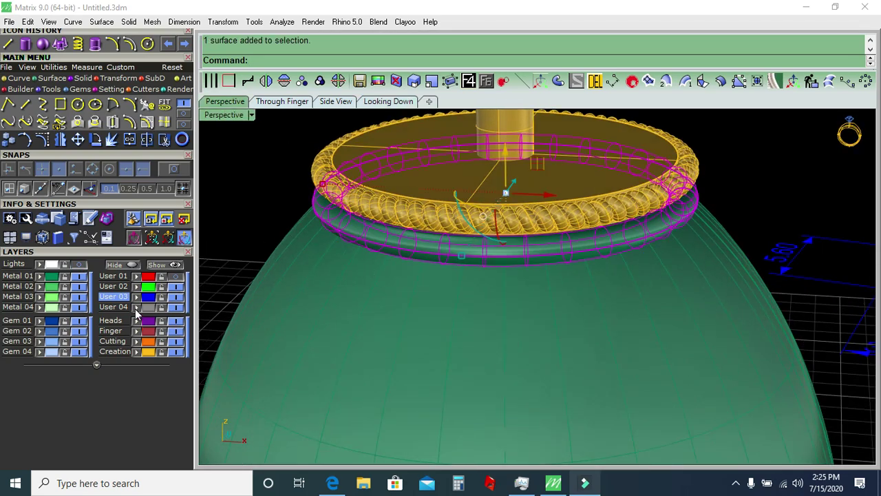
key("Escape")
scroll(478, 187, "down", 5)
scroll(470, 210, "up", 2)
scroll(448, 204, "up", 3)
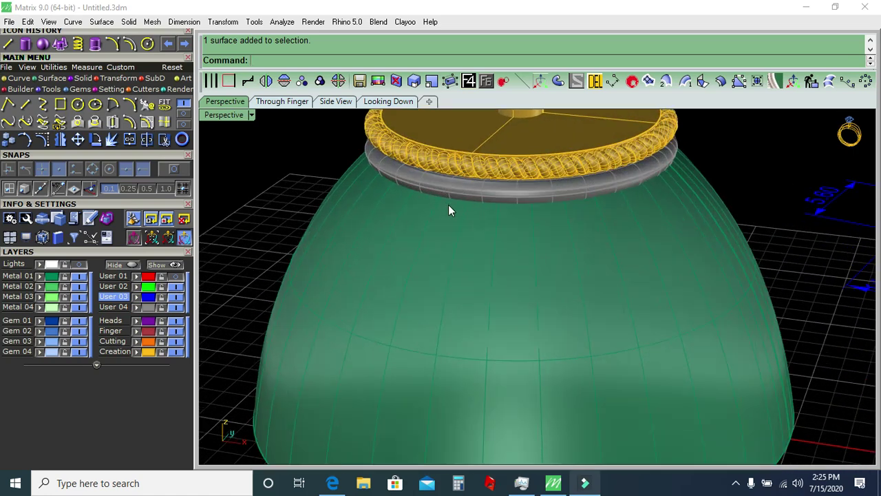
left_click(521, 82)
scroll(433, 212, "up", 3)
left_click(433, 208)
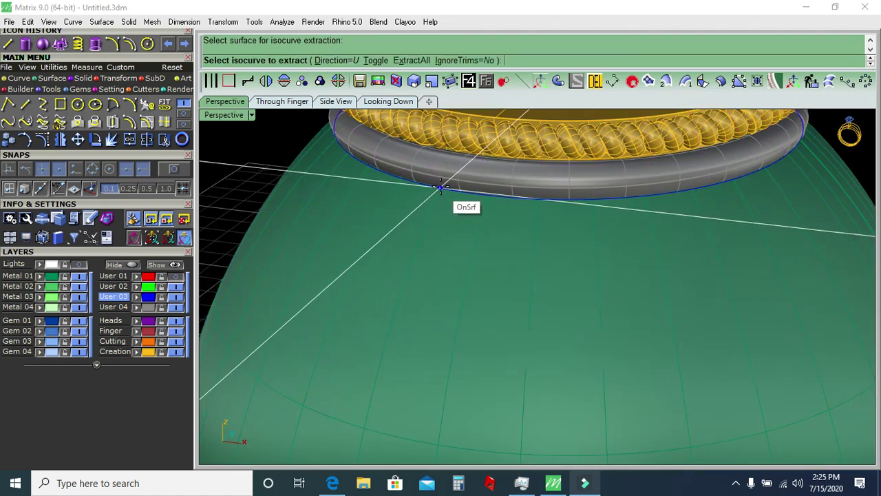
left_click(441, 186)
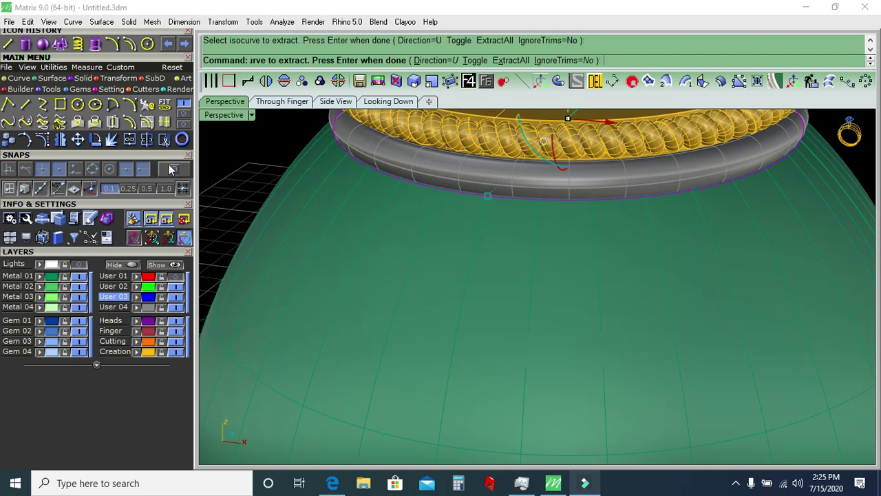
key("Return")
Offset the isocurve onto the dome surface, flipped downward, at distance 5.
left_click(146, 124)
left_click(365, 199)
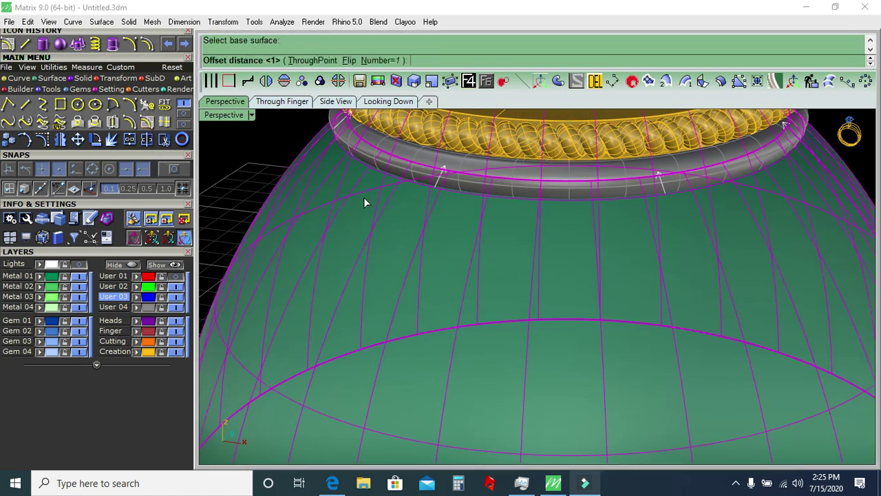
left_click(349, 61)
type("5")
key("Return")
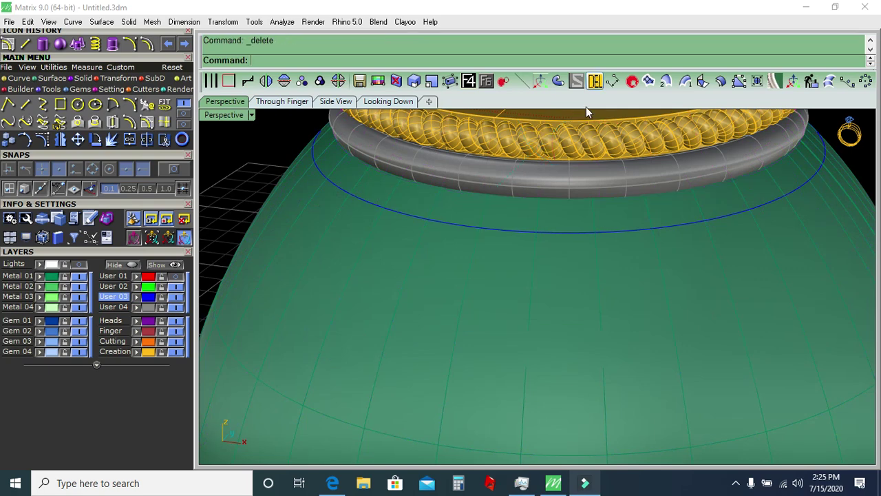
Delete the extracted isocurve, leaving only the offset ring on the dome.
key("Delete")
scroll(457, 212, "down", 2)
scroll(457, 212, "down", 2)
scroll(387, 248, "down", 1)
scroll(425, 232, "down", 2)
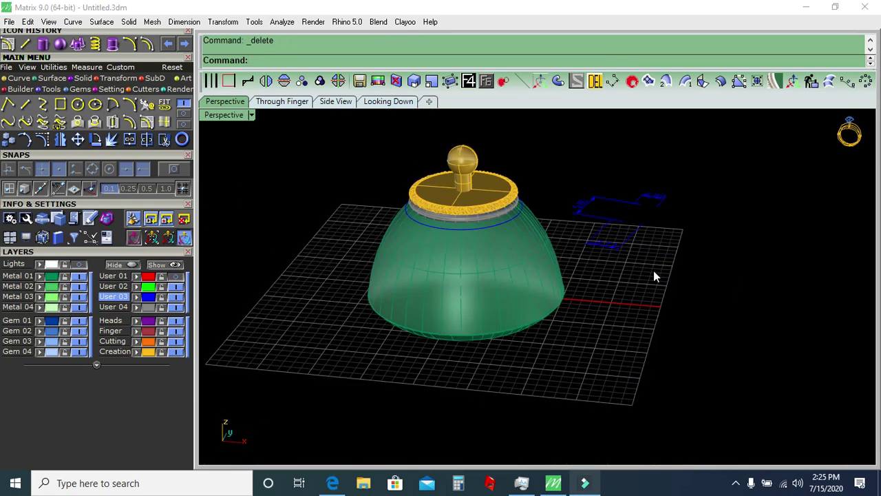
left_click(389, 102)
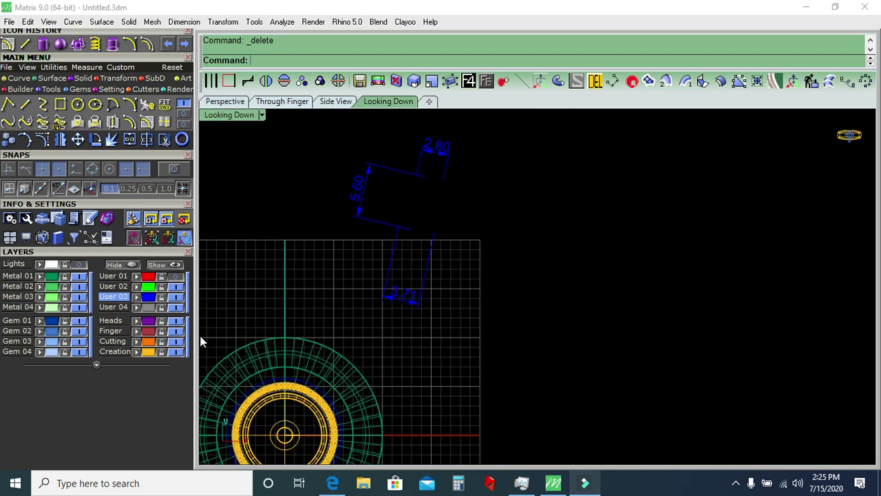
Show the reference photo and measure a panel frame's border thickness with an aligned dimension.
left_click(79, 266)
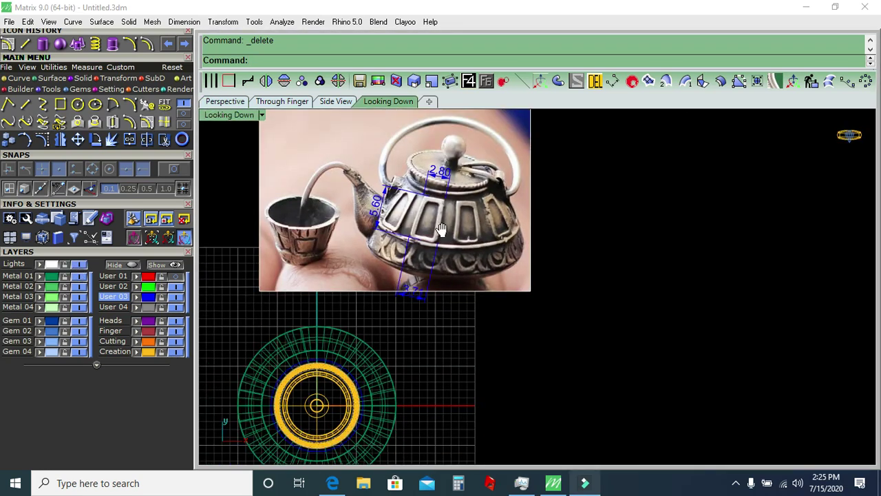
scroll(444, 227, "up", 2)
scroll(444, 227, "up", 2)
left_click(611, 81)
scroll(462, 211, "up", 1)
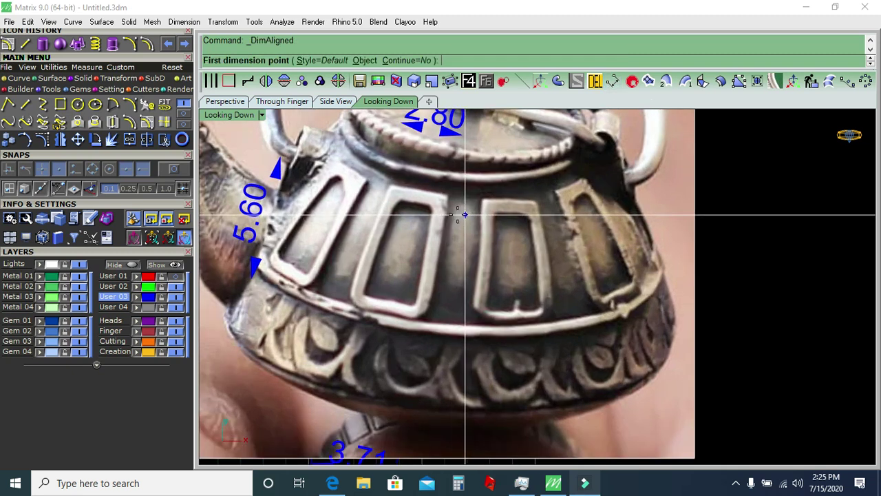
left_click(417, 201)
left_click(418, 186)
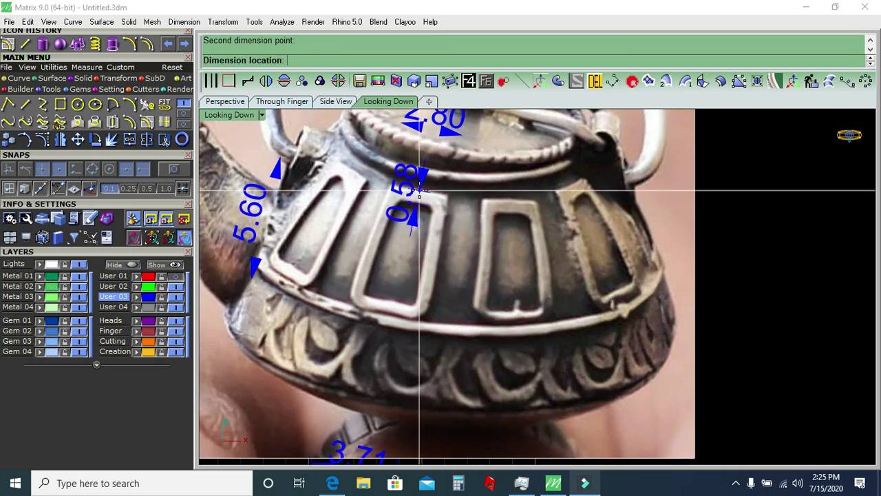
key("Escape")
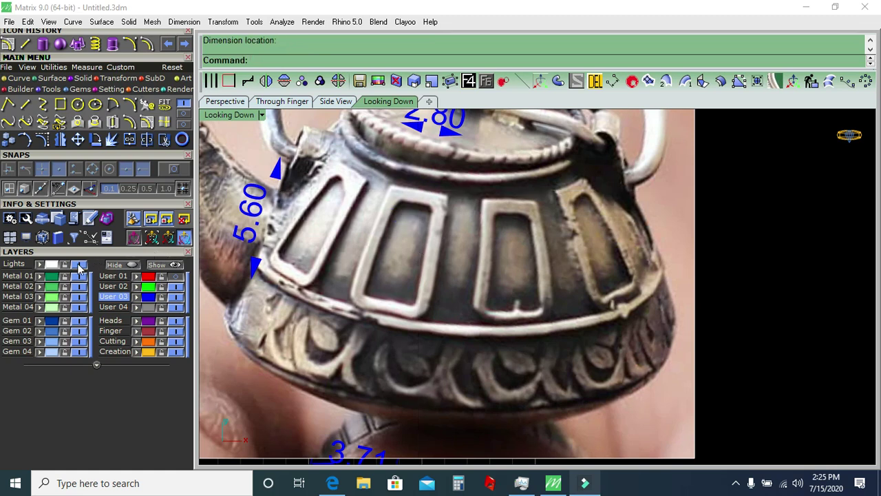
Hide the photo, then window-select the teapot model and delete it from the top view.
left_click(78, 264)
scroll(467, 215, "down", 2)
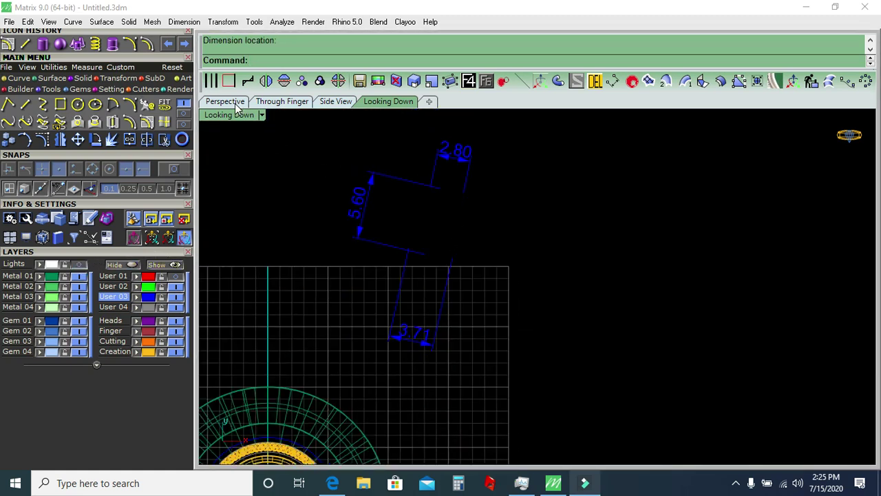
scroll(487, 215, "down", 2)
scroll(476, 278, "up", 1)
left_click_drag(244, 433, 448, 247)
key("Delete")
right_click_drag(412, 261, 415, 301)
left_click(60, 105)
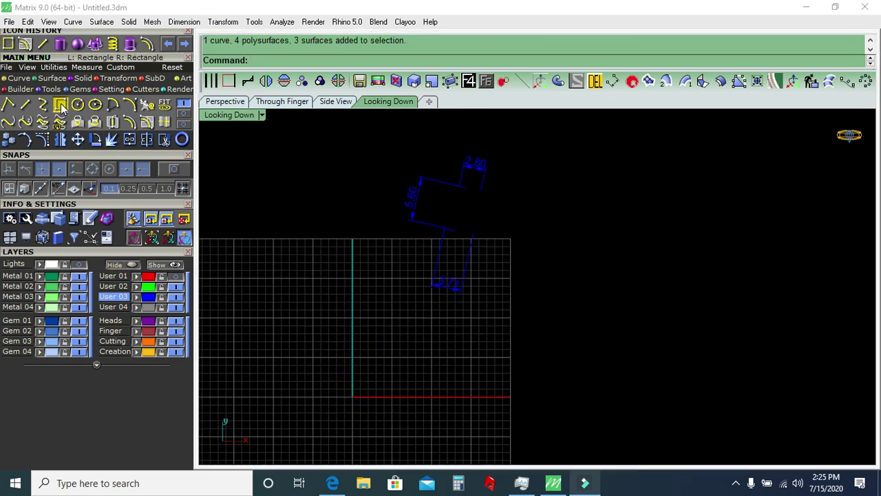
Draw a 5.6 by 3.8 rectangle starting at the origin.
type("0")
key("Return")
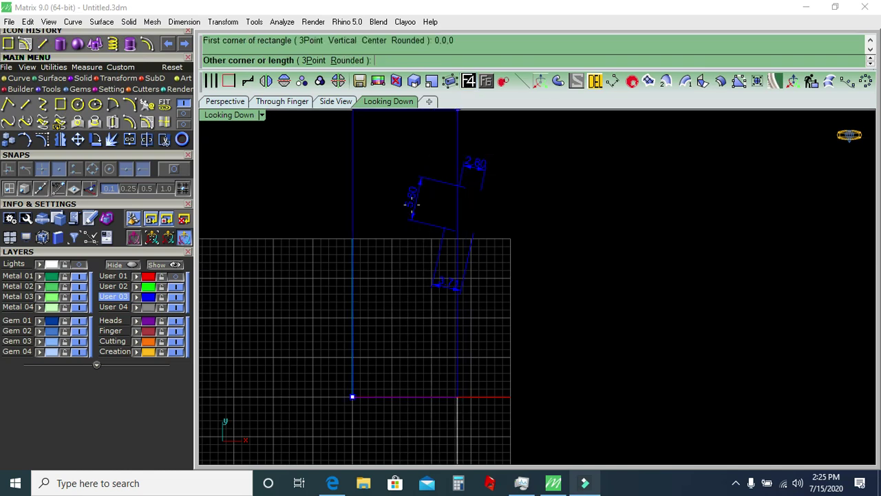
key("Return")
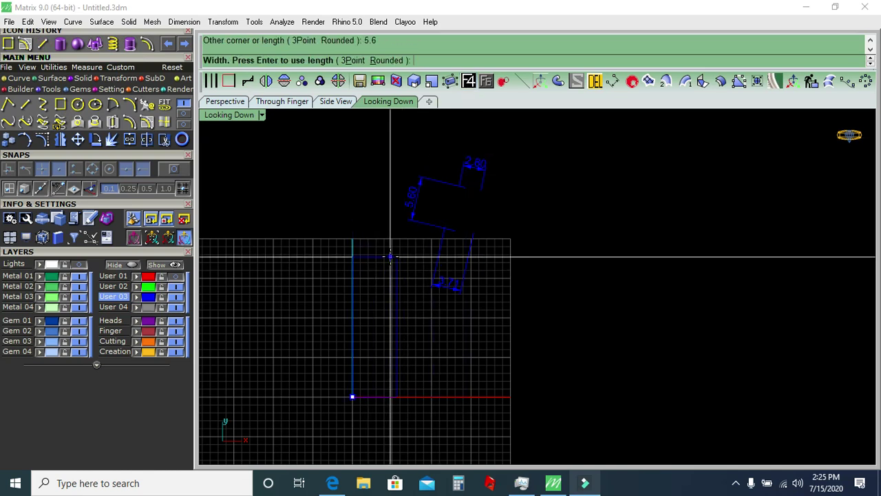
type("3.6")
key("Return")
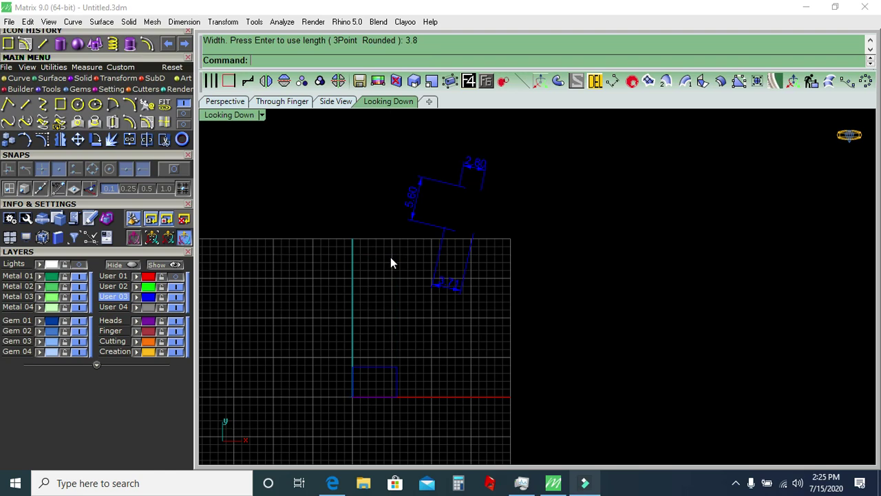
Rotate the rectangle 90 degrees with the gumball and centre it on the origin.
scroll(402, 386, "up", 2)
left_click(399, 384)
left_click_drag(340, 422, 417, 402)
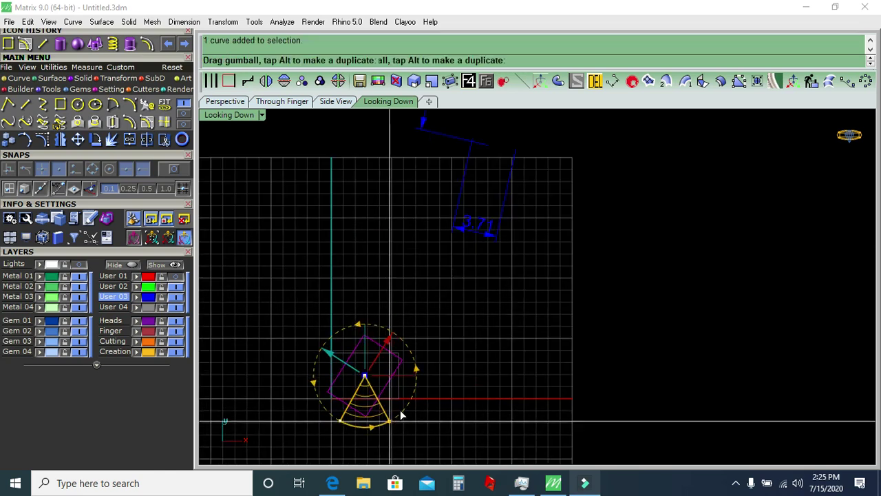
left_click(53, 67)
left_click(25, 104)
left_click(458, 334)
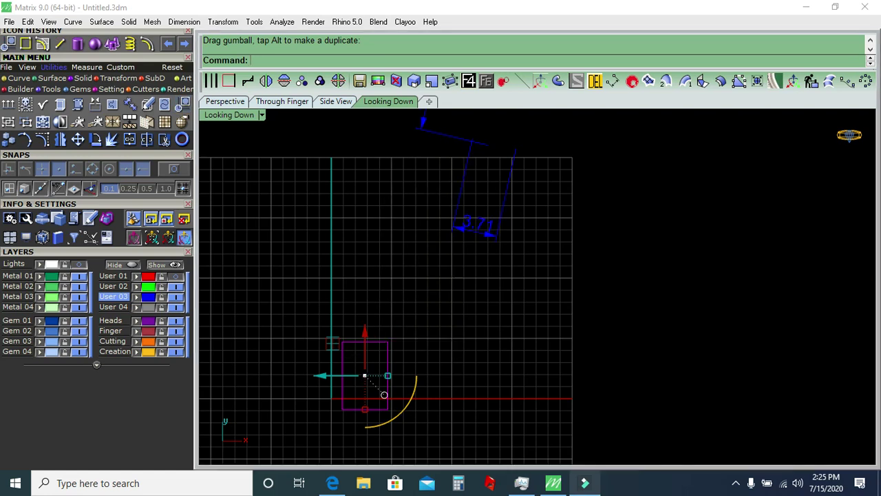
Turn on the rectangle's points and Scale1D the top two inward by 1.4, forming a trapezoid.
scroll(444, 272, "down", 3)
scroll(509, 190, "up", 2)
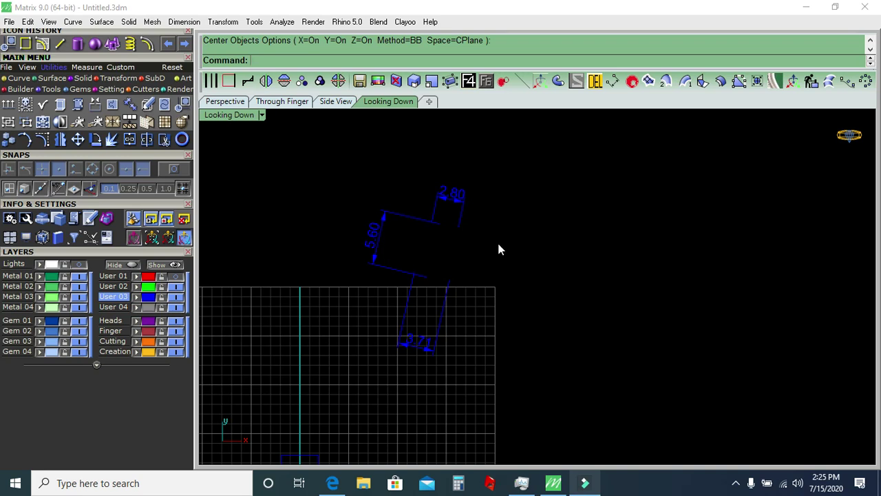
right_click_drag(405, 362, 523, 221)
left_click(434, 305)
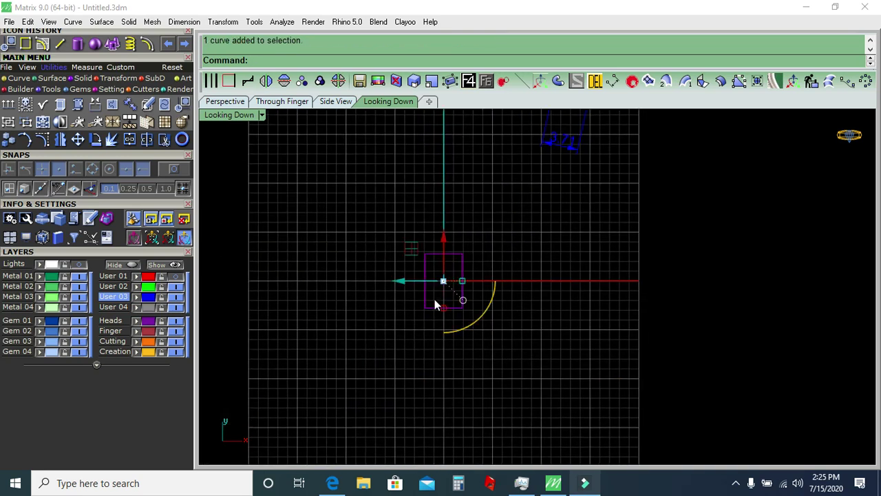
left_click(43, 140)
scroll(507, 270, "up", 2)
left_click_drag(255, 257, 488, 220)
left_click(117, 78)
left_click(43, 103)
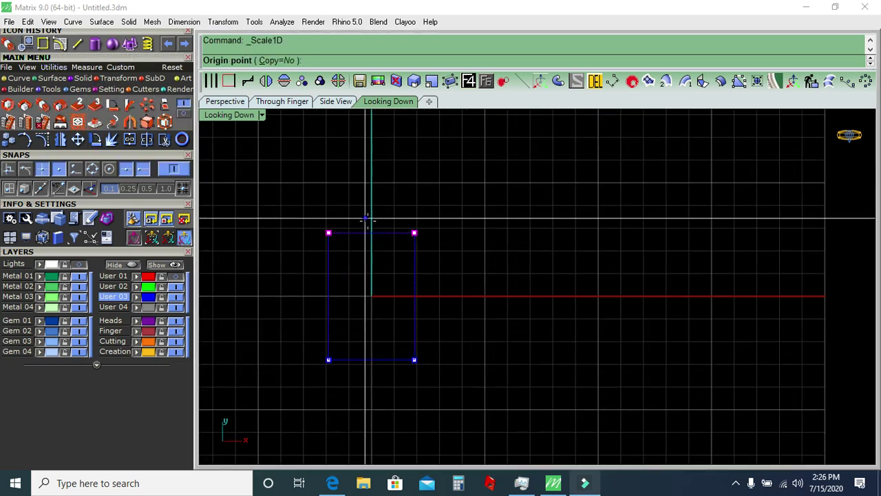
left_click(371, 233)
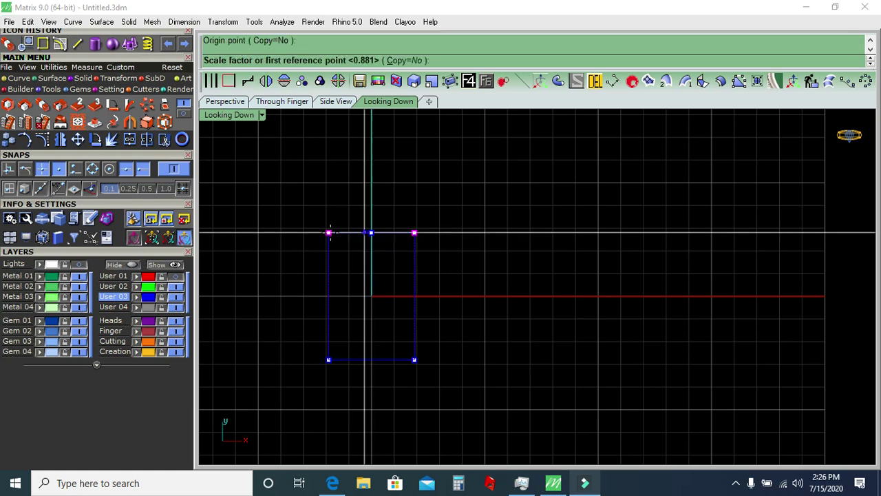
left_click(329, 233)
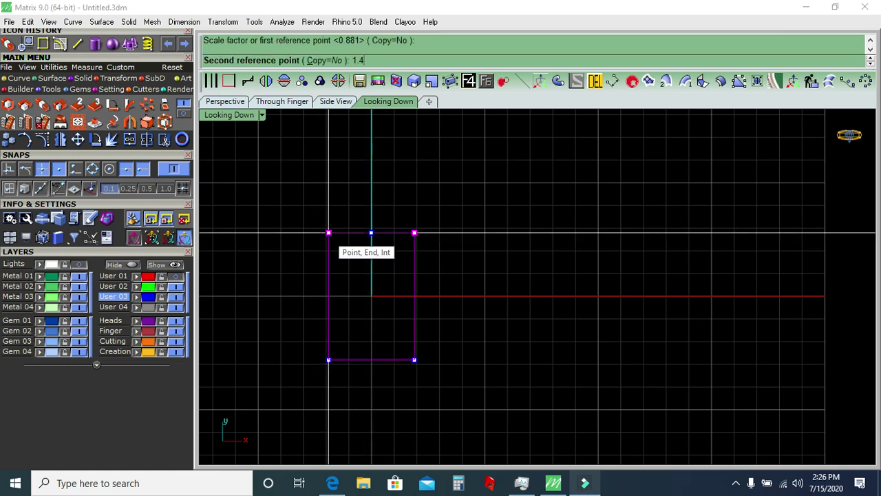
key("Return")
key("Escape")
key("Escape")
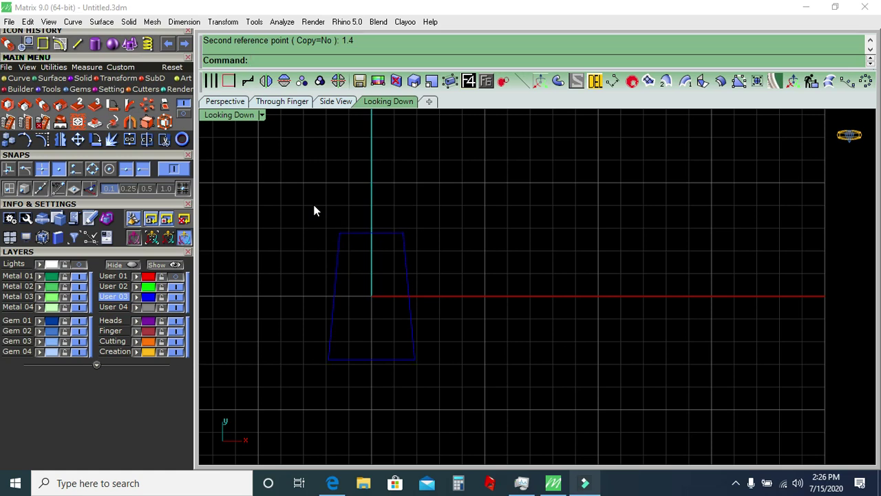
left_click(407, 245)
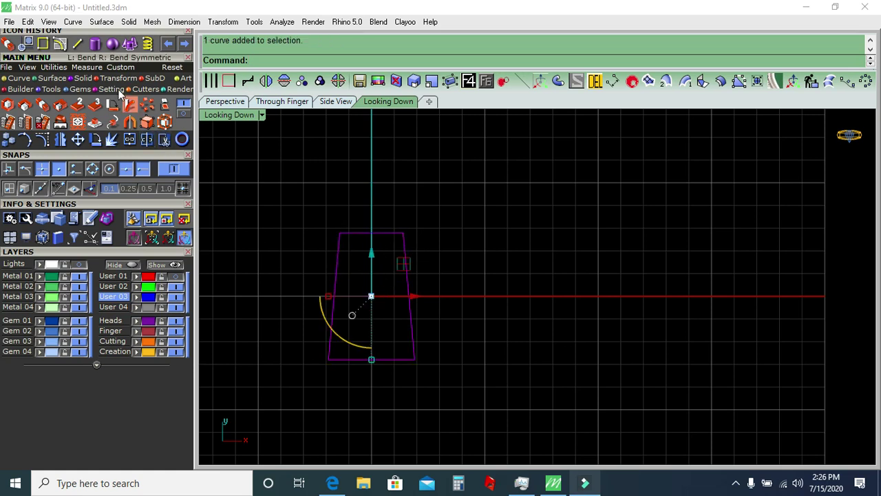
mouse_move(299, 222)
right_mouse_down()
mouse_move(395, 173)
mouse_move(380, 311)
mouse_move(430, 258)
right_mouse_up()
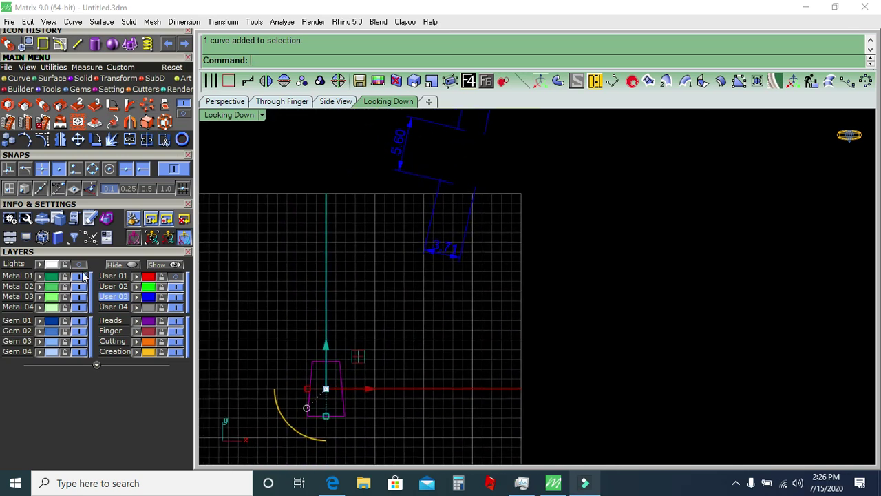
left_click(83, 269)
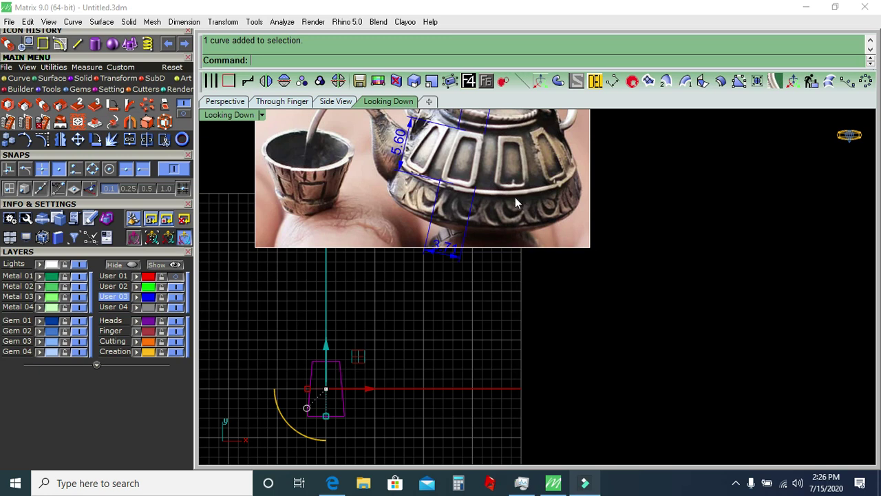
right_click_drag(516, 199, 515, 246)
left_click(612, 80)
scroll(479, 195, "up", 1)
scroll(479, 196, "up", 4)
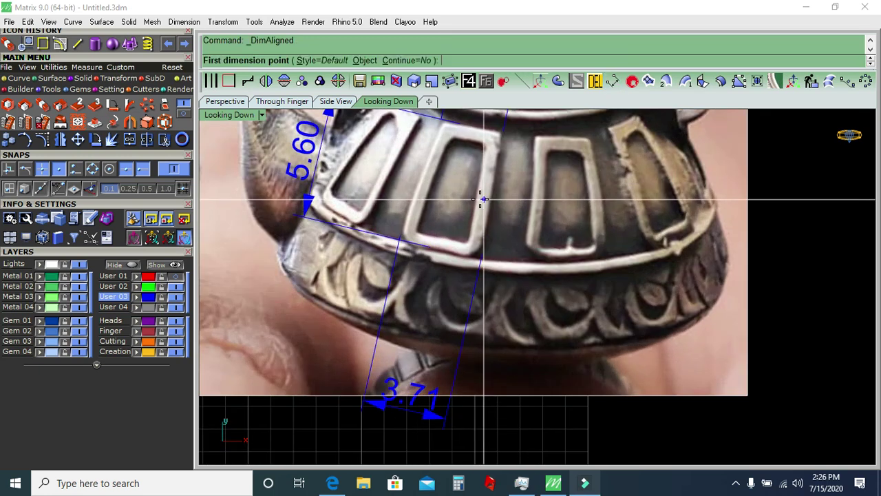
left_click(475, 199)
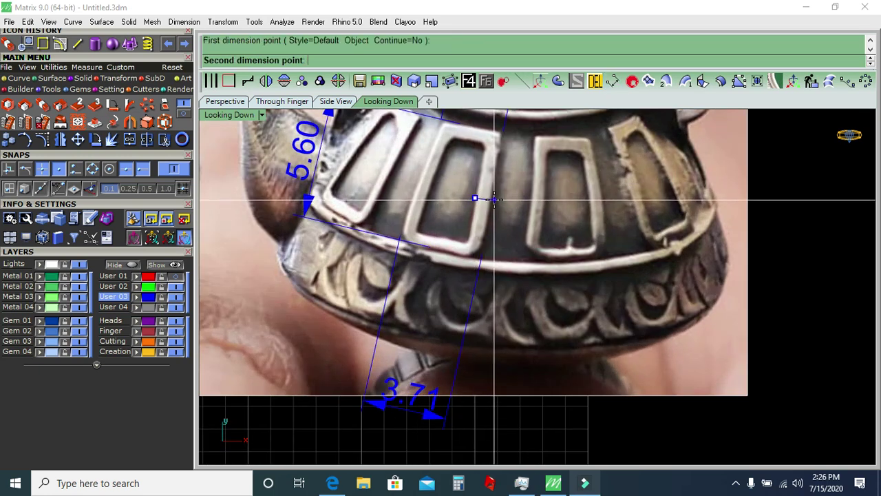
left_click(493, 199)
left_click(494, 201)
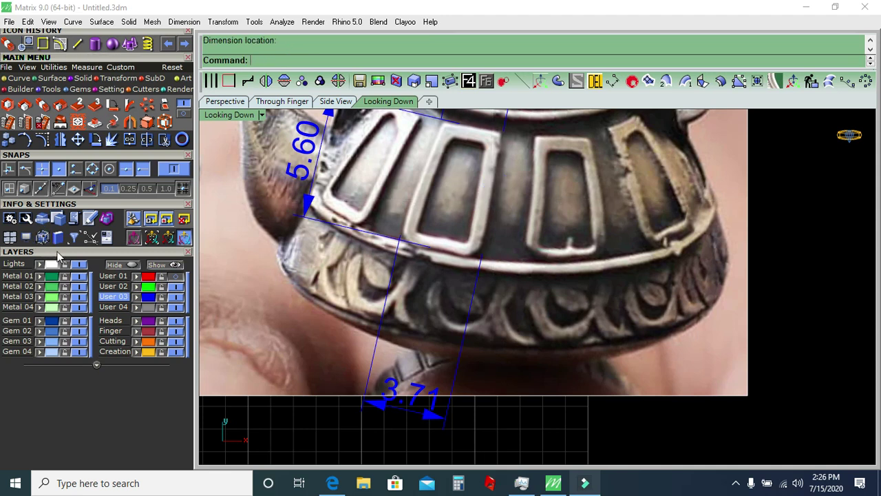
left_click(81, 268)
scroll(479, 219, "down", 2)
scroll(473, 272, "down", 2)
scroll(486, 231, "up", 2)
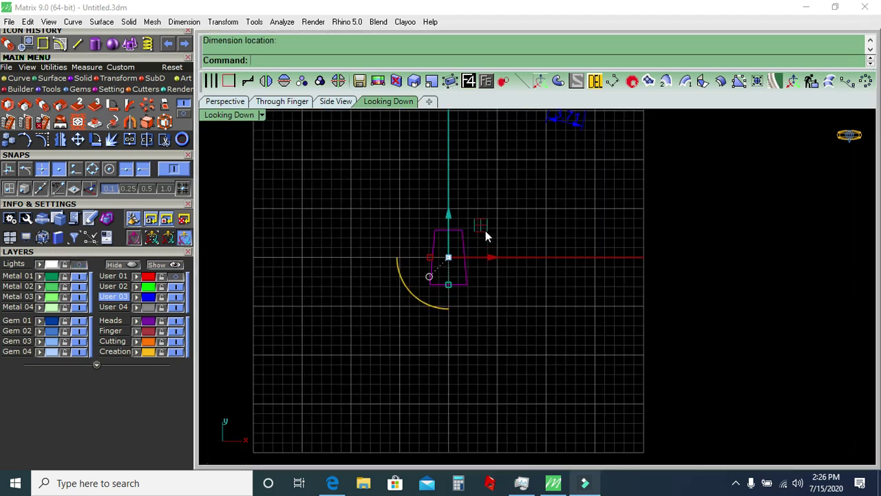
scroll(485, 231, "up", 2)
left_click(19, 78)
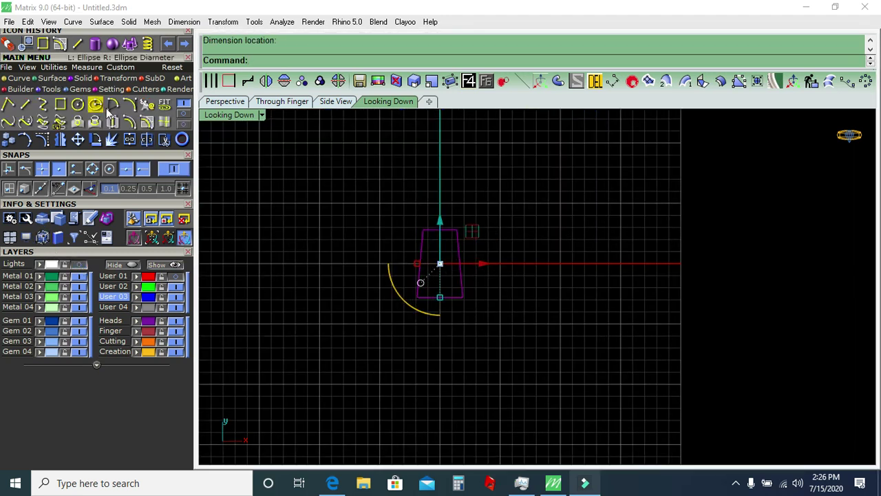
left_click(131, 124)
scroll(440, 262, "up", 2)
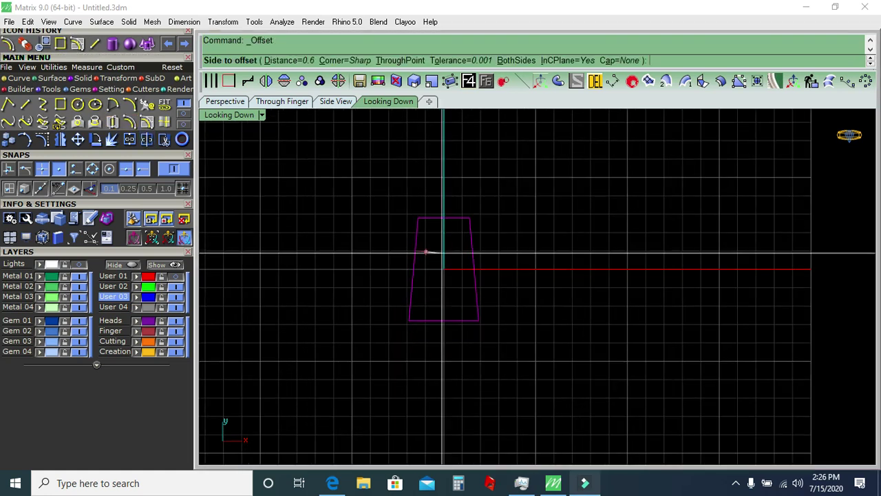
type(".8")
key("Return")
left_click(430, 252)
key("Escape")
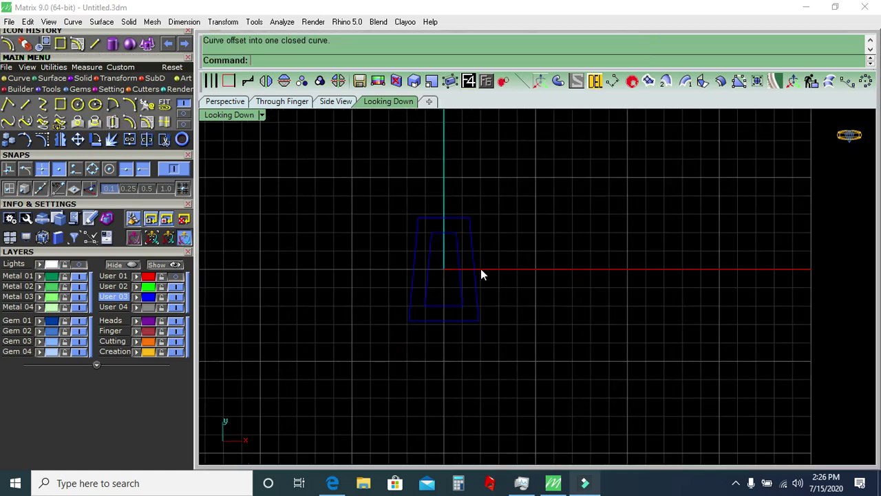
left_click_drag(502, 245, 447, 270)
scroll(446, 270, "down", 2)
right_click_drag(487, 229, 427, 315)
key("ctrl+z")
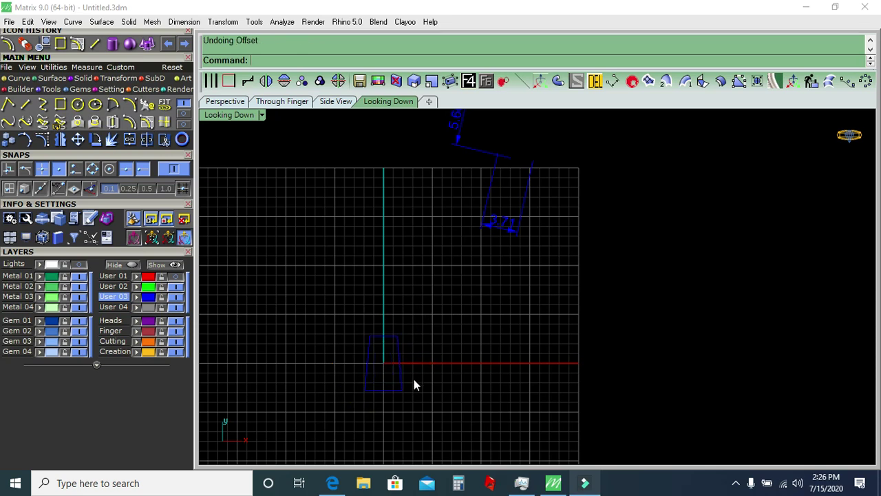
scroll(448, 303, "down", 2)
left_click(379, 360)
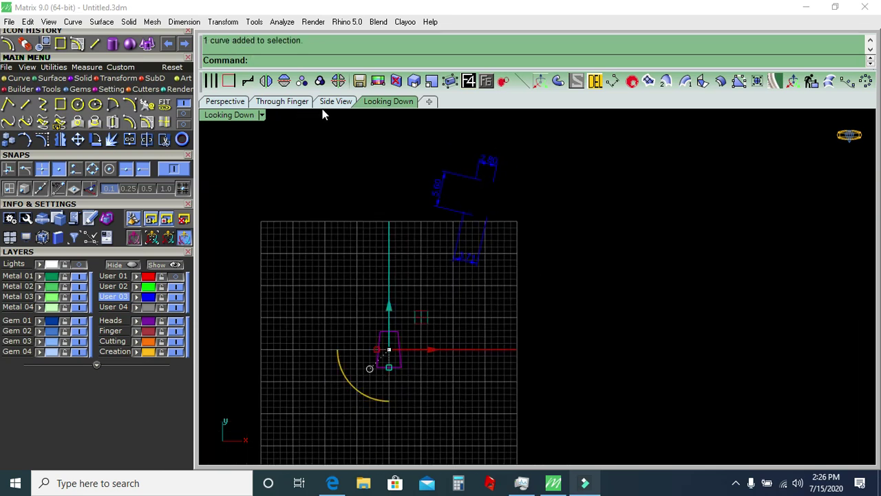
Rotate the trapezoid outline 90 degrees in the side view so it stands upright.
left_click(325, 103)
left_click_drag(419, 350, 406, 177)
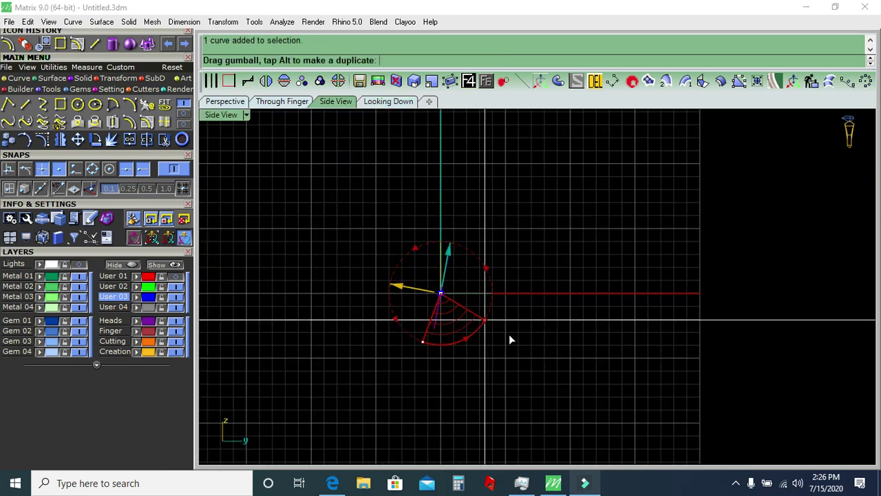
left_click(384, 102)
Unhide the teapot body and lid, then raise the outline just below the gold rim.
left_click(176, 265)
scroll(390, 349, "up", 2)
scroll(399, 350, "up", 2)
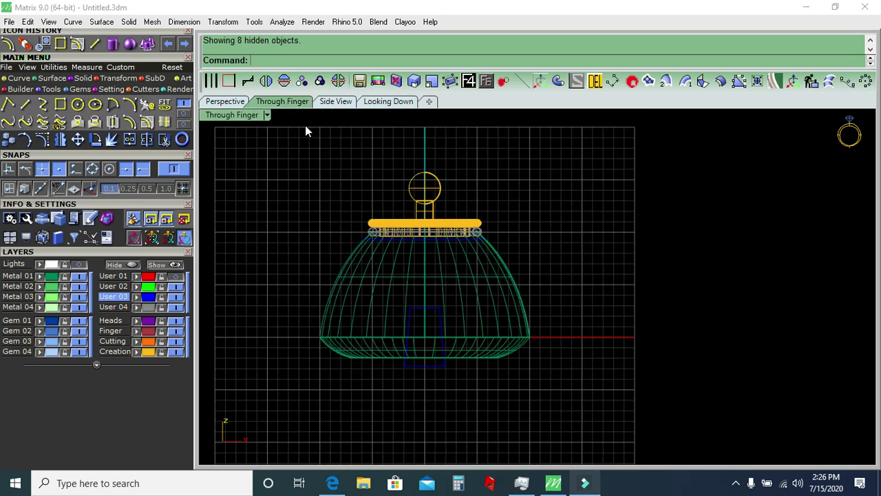
mouse_move(382, 413)
left_mouse_down()
mouse_move(472, 292)
mouse_move(445, 202)
left_mouse_up()
scroll(423, 324, "up", 2)
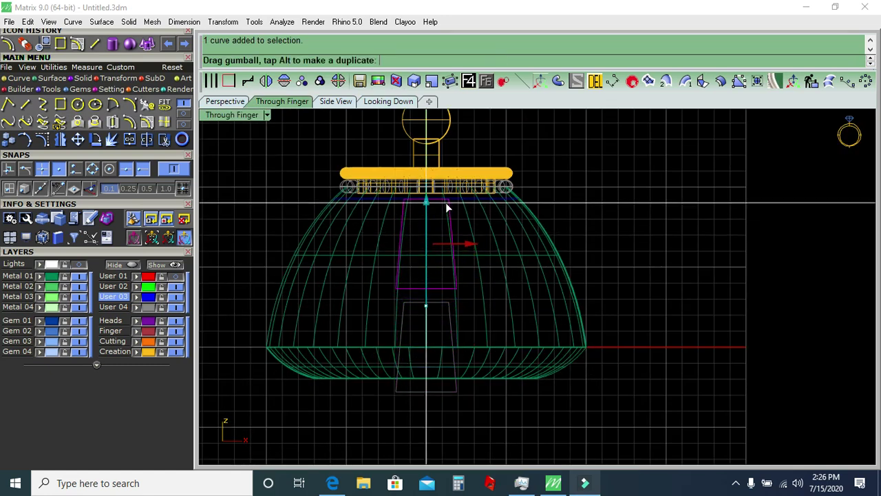
left_click(662, 213)
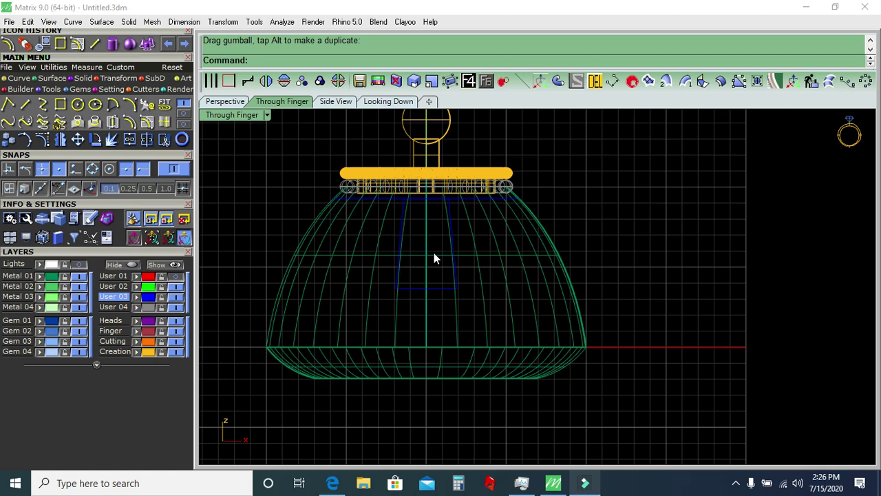
left_click(399, 218)
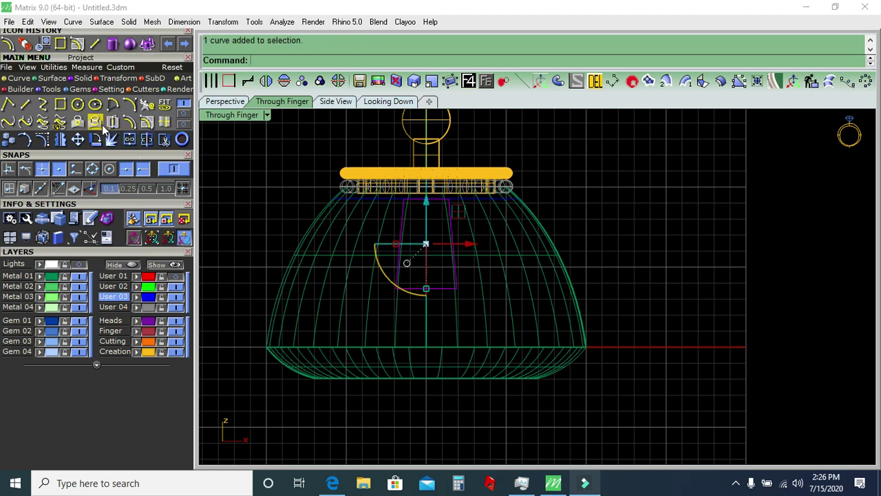
left_click(321, 220)
right_click(323, 220)
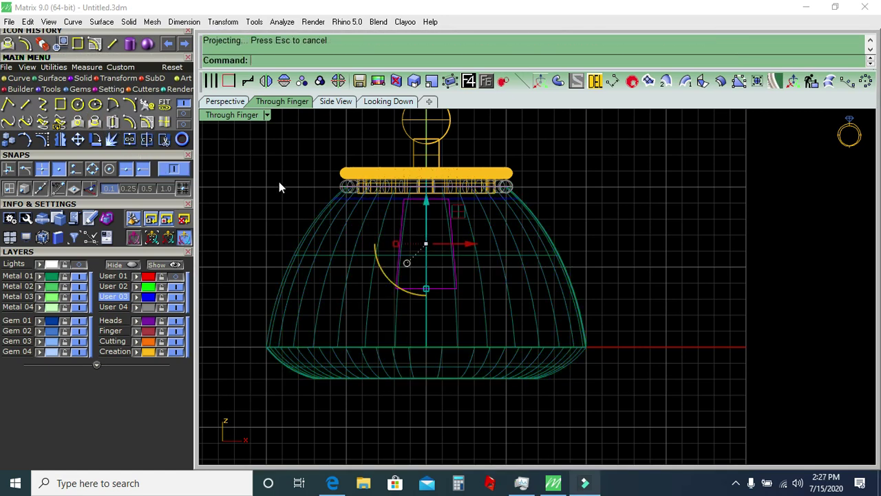
left_click(236, 101)
left_click(81, 277)
left_click(476, 258)
key("Delete")
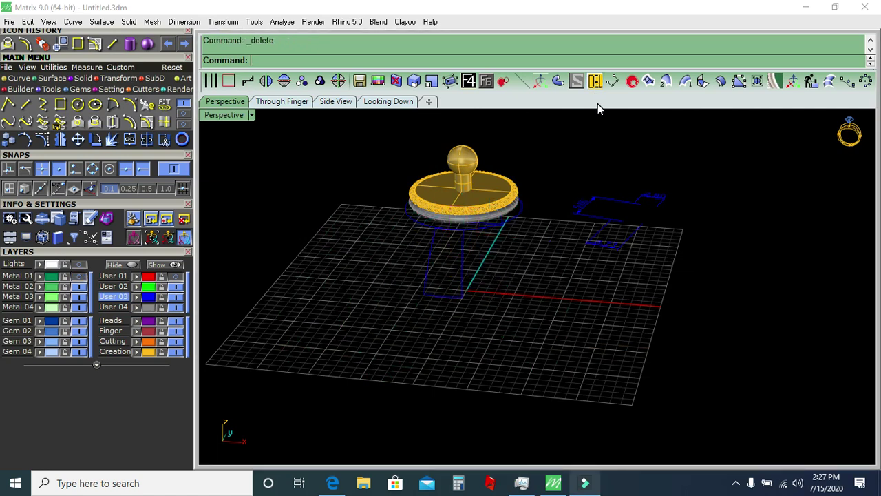
left_click(426, 294)
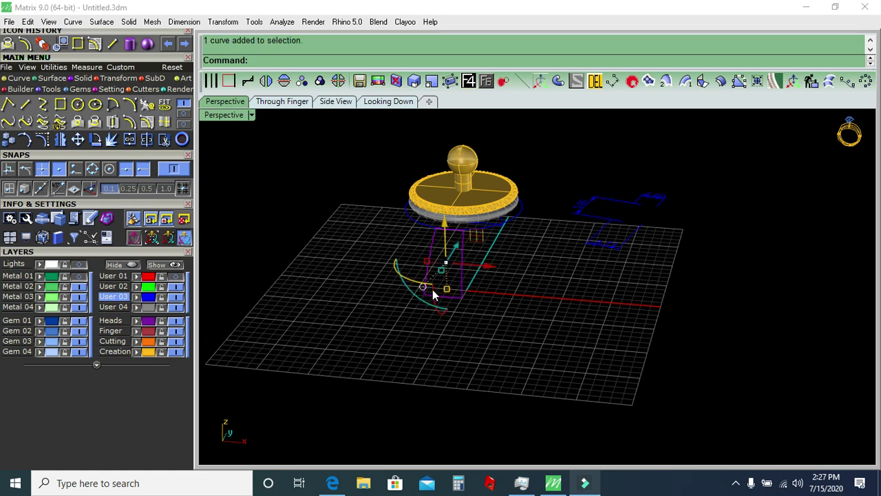
key("Delete")
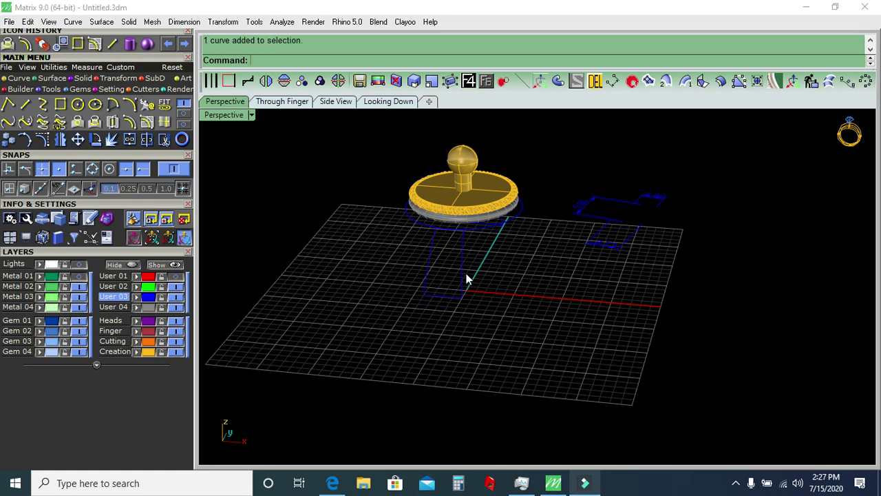
scroll(475, 268, "up", 2)
left_click(459, 260)
left_click(85, 281)
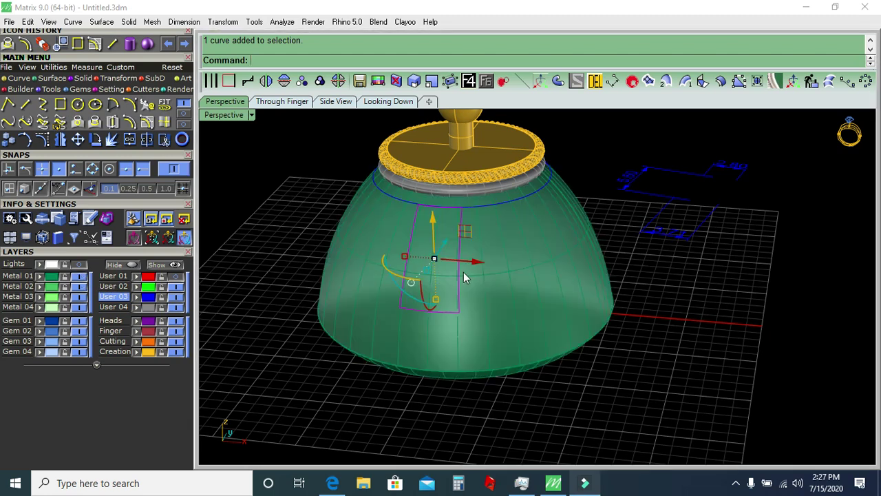
scroll(468, 276, "up", 3)
left_click(376, 223)
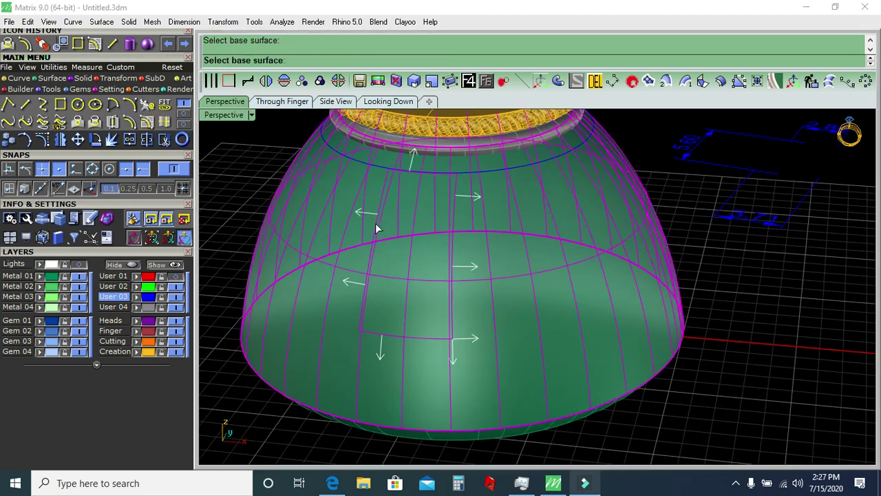
left_click(356, 61)
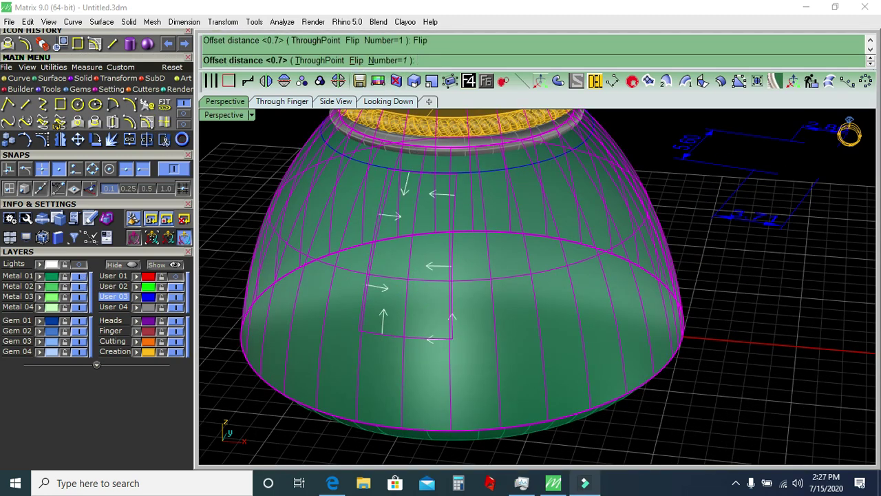
type(".6")
left_click(403, 182)
scroll(493, 358, "down", 3)
key("Escape")
mouse_move(393, 300)
right_mouse_down()
mouse_move(419, 366)
mouse_move(405, 355)
right_mouse_up()
key("ctrl+z")
key("ctrl+z")
left_click(330, 103)
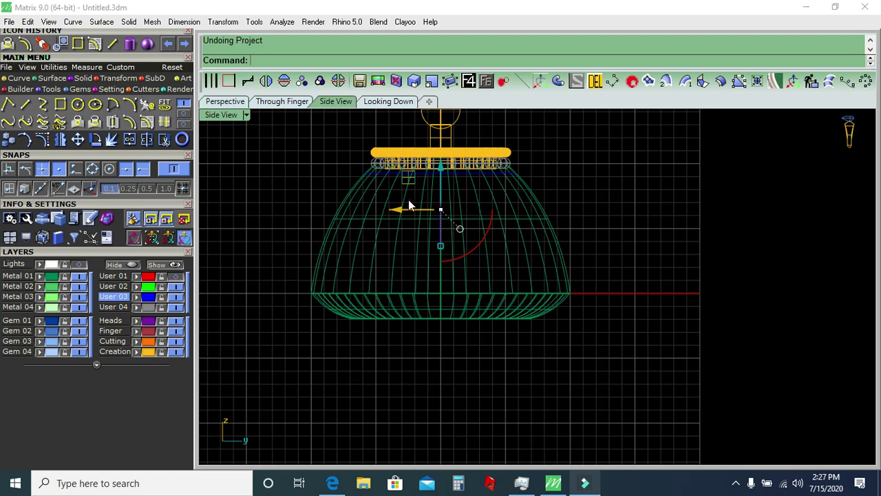
In Side View, move the panel outline toward the bowl and rotate it to lie along the wall.
left_click_drag(415, 212, 334, 212)
scroll(352, 218, "up", 10)
left_click_drag(322, 348, 341, 347)
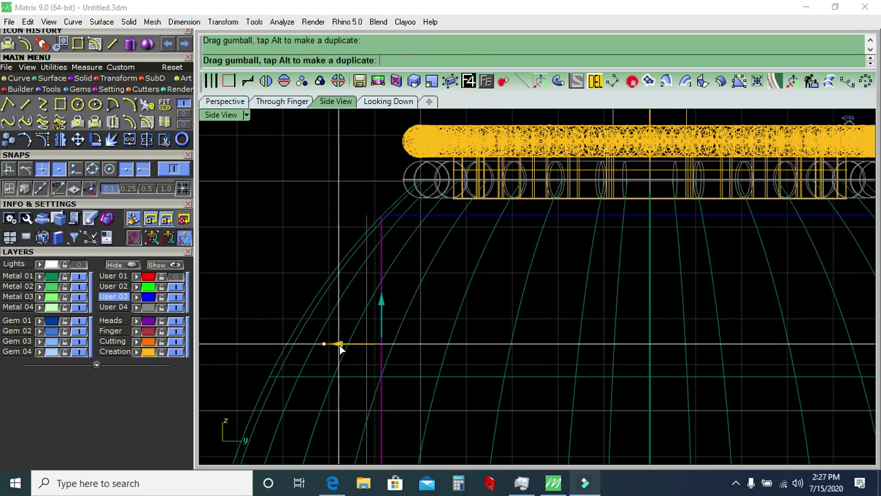
scroll(365, 307, "down", 3)
left_click(95, 140)
left_click(369, 229)
right_click_drag(374, 238, 411, 156)
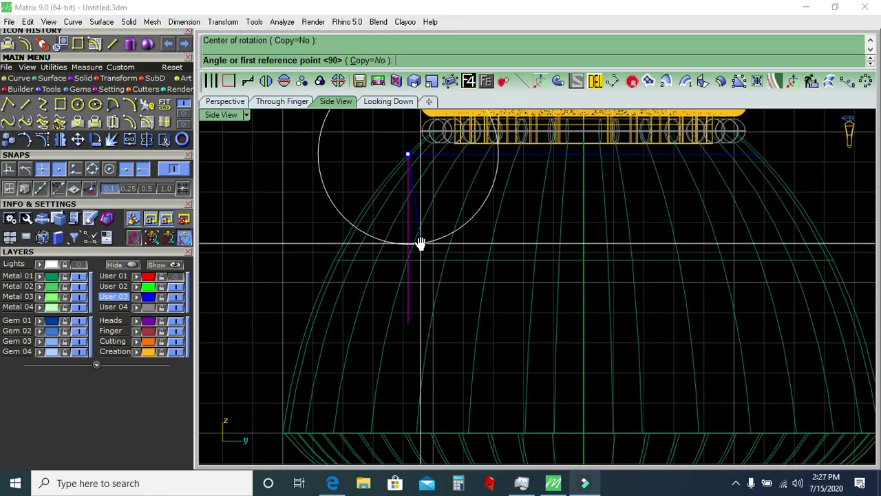
left_click(408, 324)
scroll(303, 289, "up", 2)
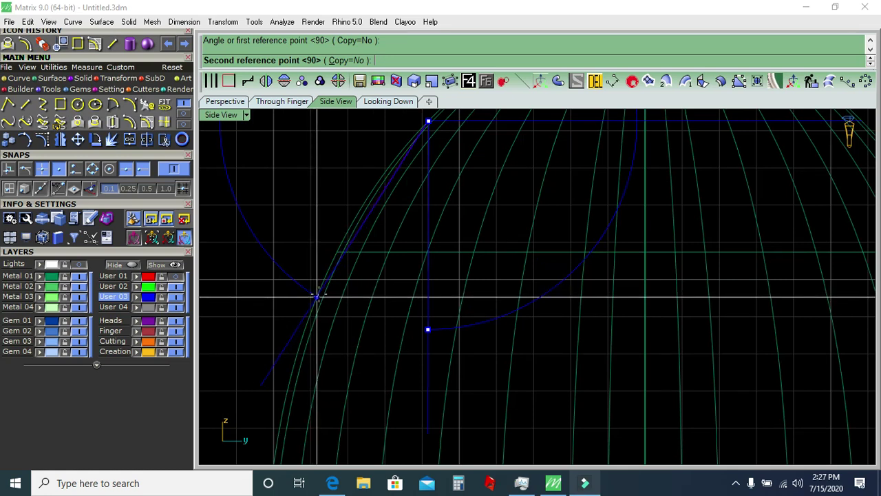
left_click(315, 295)
Pull the panel outline onto the bowl surface in the perspective view.
left_click(225, 102)
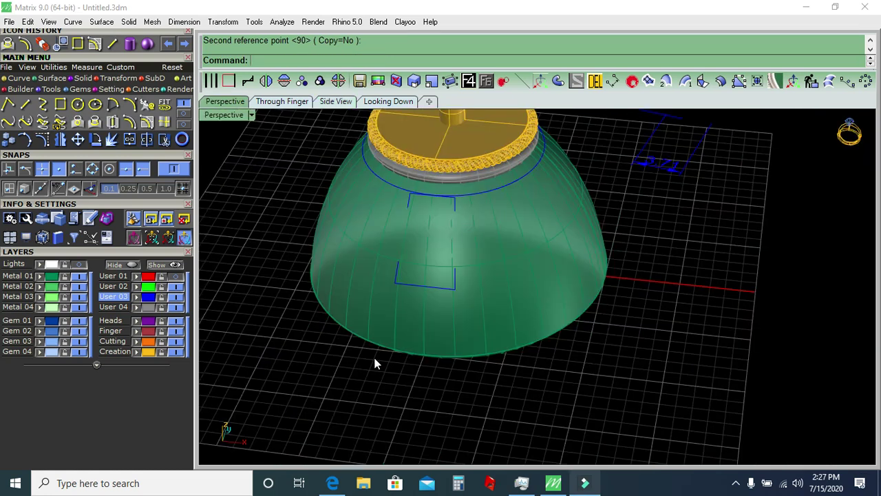
left_click_drag(376, 356, 530, 207)
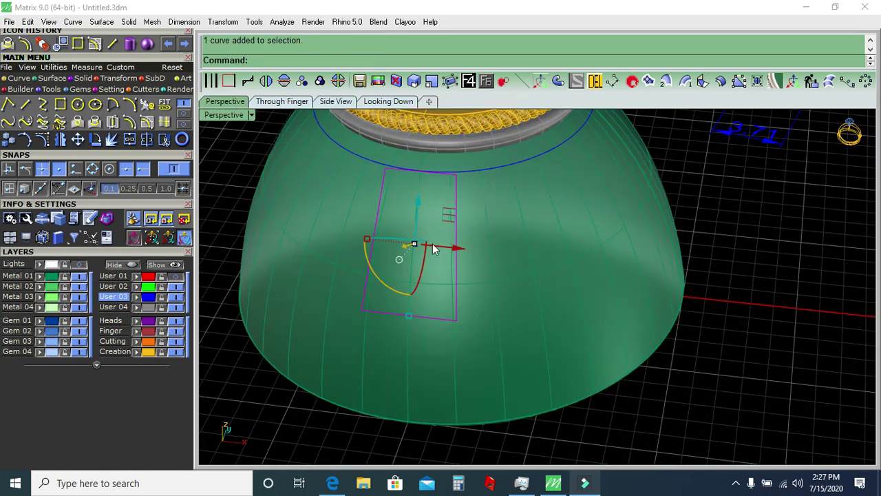
left_click(77, 122)
key("Return")
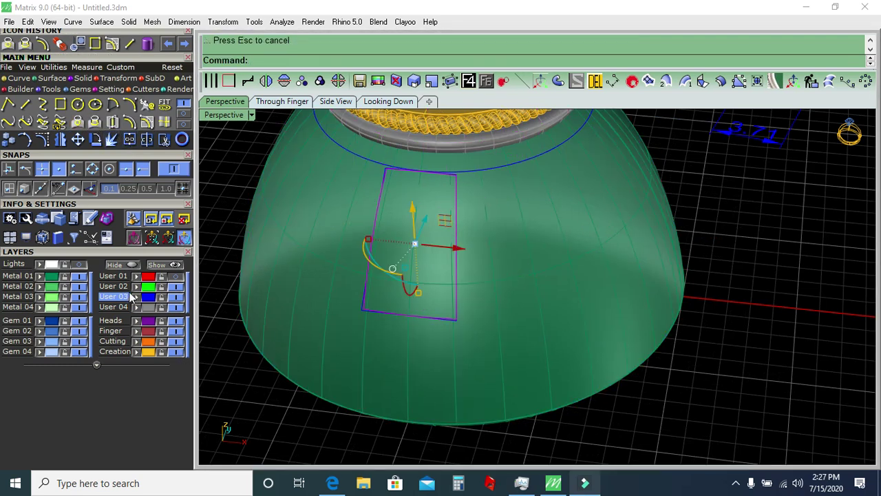
Offset the pulled outline 0.6 along the bowl surface to form an inner border curve.
scroll(398, 354, "down", 3)
left_click_drag(340, 384, 476, 199)
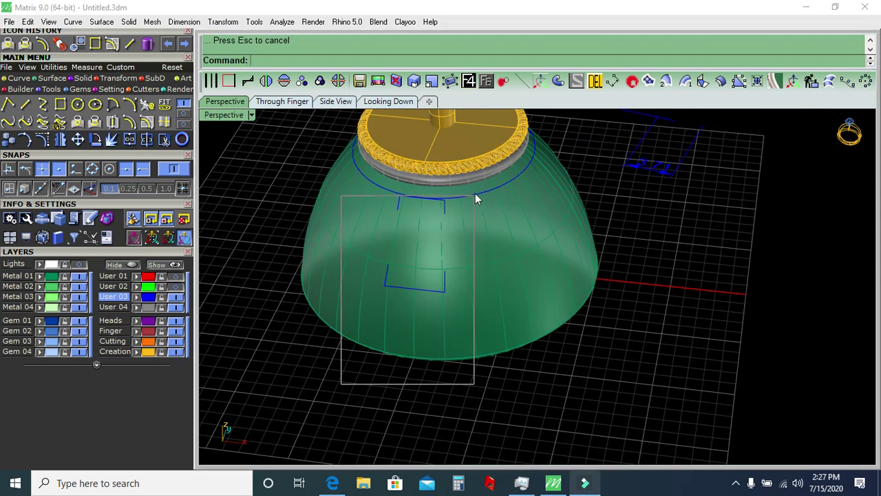
key("Delete")
key("ctrl+z")
left_click_drag(321, 370, 481, 171)
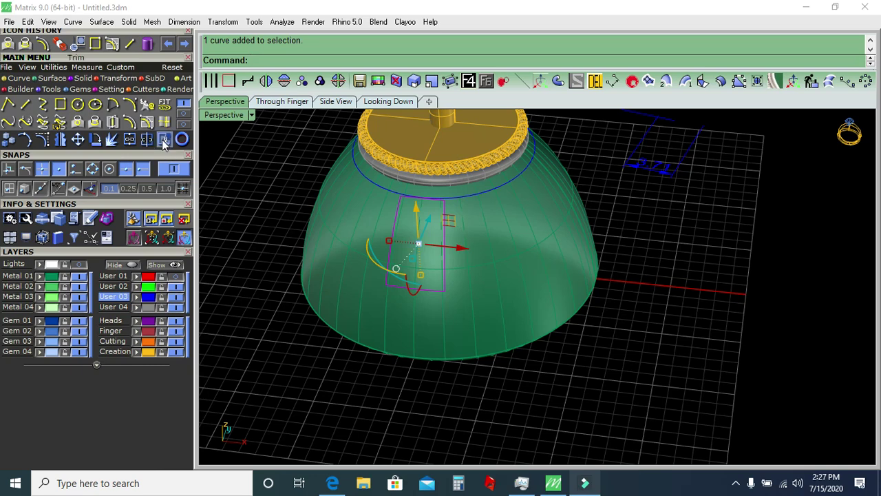
left_click(147, 122)
left_click(412, 236)
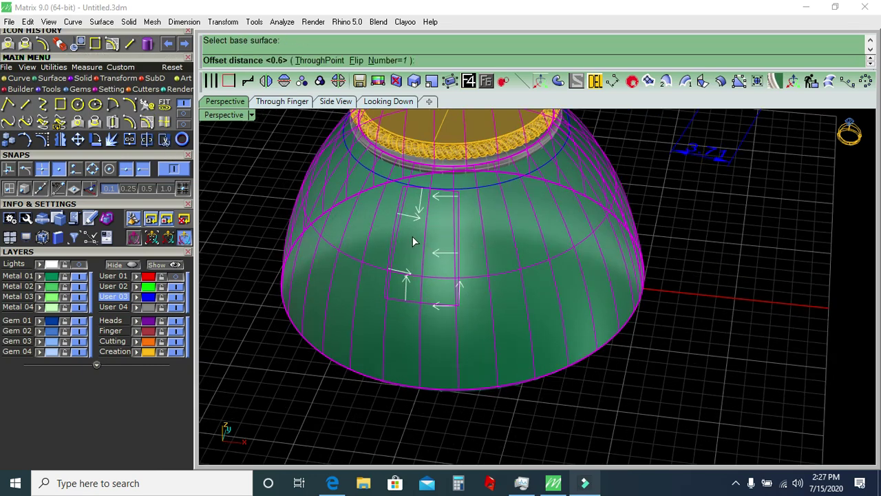
type(".6")
key("Return")
right_click_drag(413, 240, 413, 252)
scroll(397, 320, "down", 3)
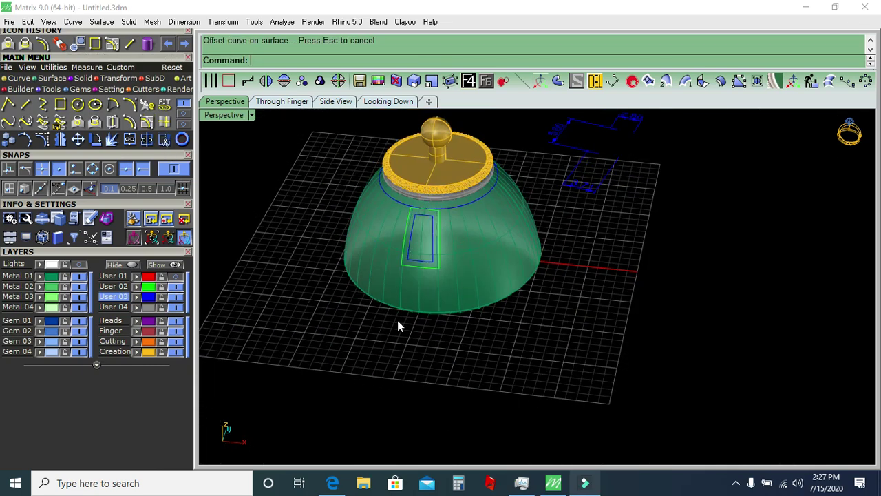
scroll(442, 286, "up", 3)
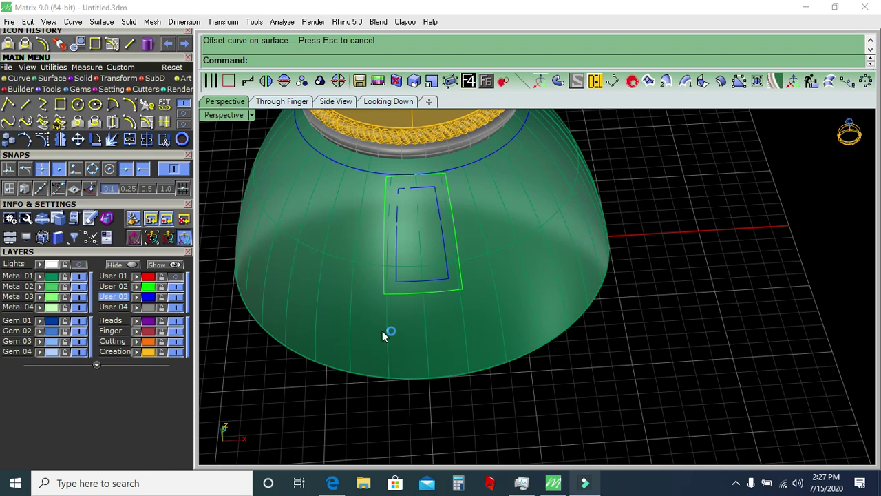
left_click_drag(335, 413, 516, 141)
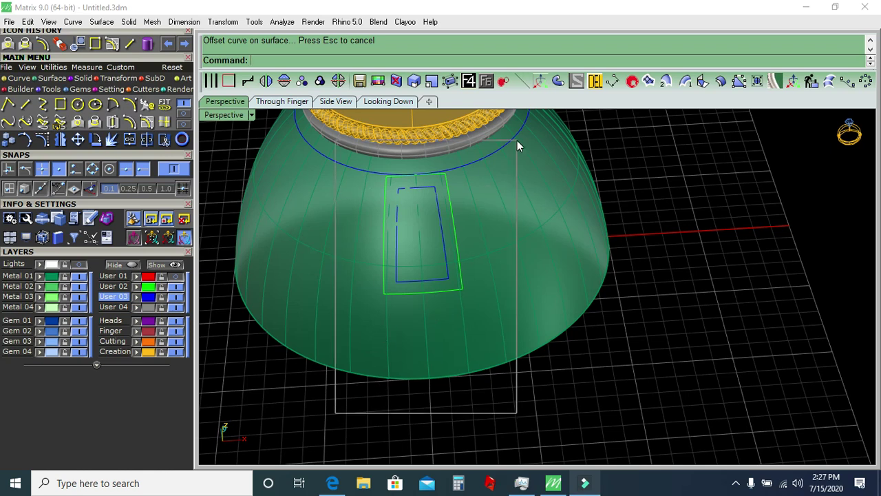
Split the bowl surface using the two panel outline curves as cutters.
left_click(360, 350)
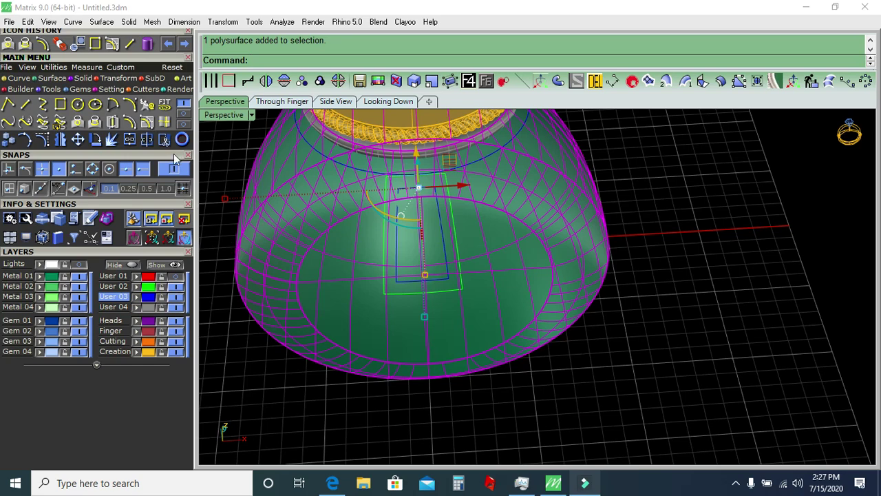
left_click(145, 141)
scroll(426, 244, "down", 2)
right_click_drag(427, 244, 441, 244)
left_click_drag(315, 369, 523, 199)
key("Return")
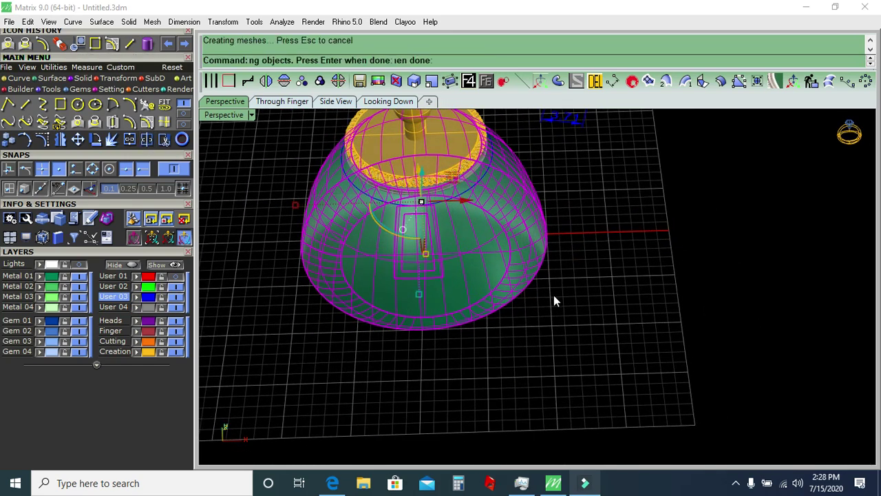
Select the split-off inner panel surface and delete it.
scroll(441, 249, "up", 2)
left_click(424, 248)
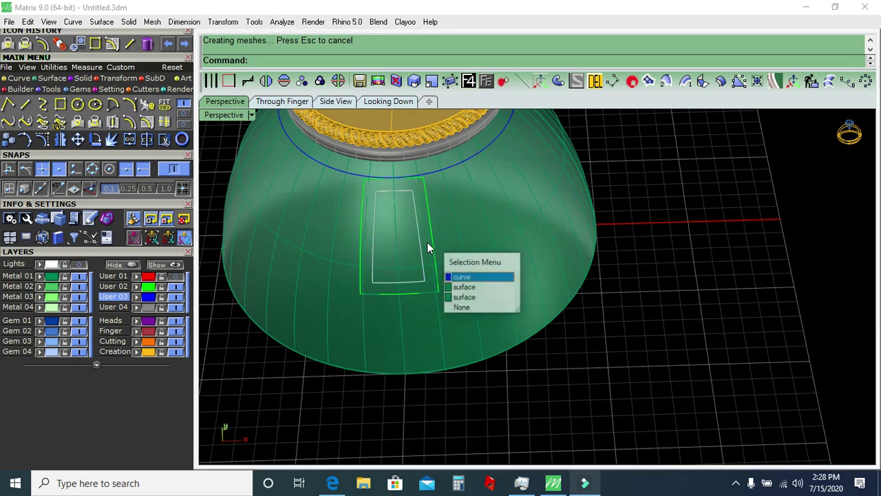
left_click(468, 277)
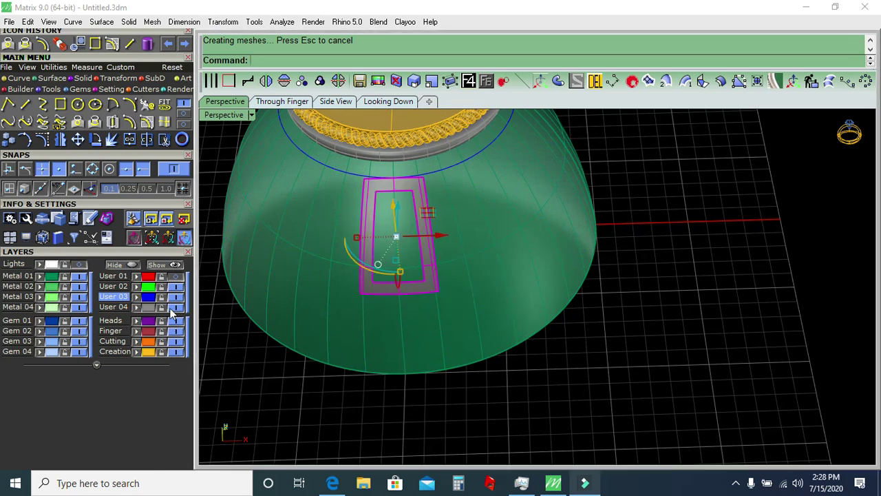
left_click_drag(335, 394, 515, 210)
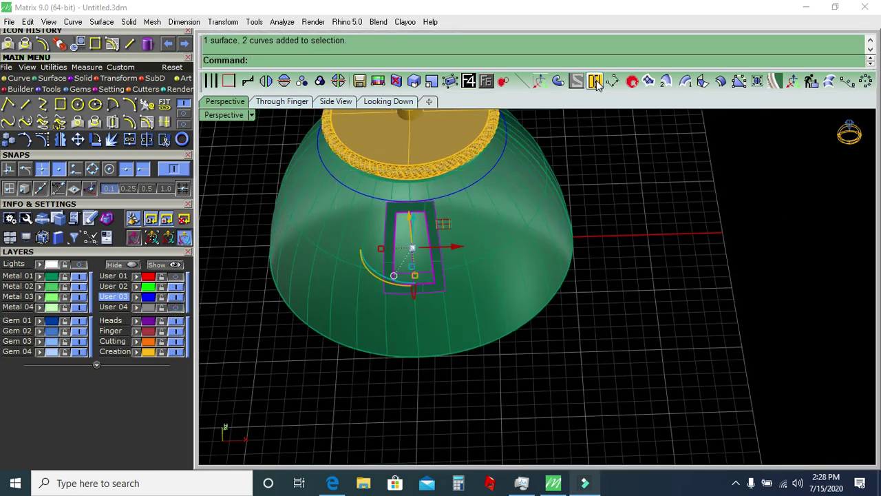
left_click(596, 82)
mouse_move(512, 236)
right_mouse_down()
mouse_move(488, 273)
mouse_move(475, 278)
mouse_move(457, 256)
right_mouse_up()
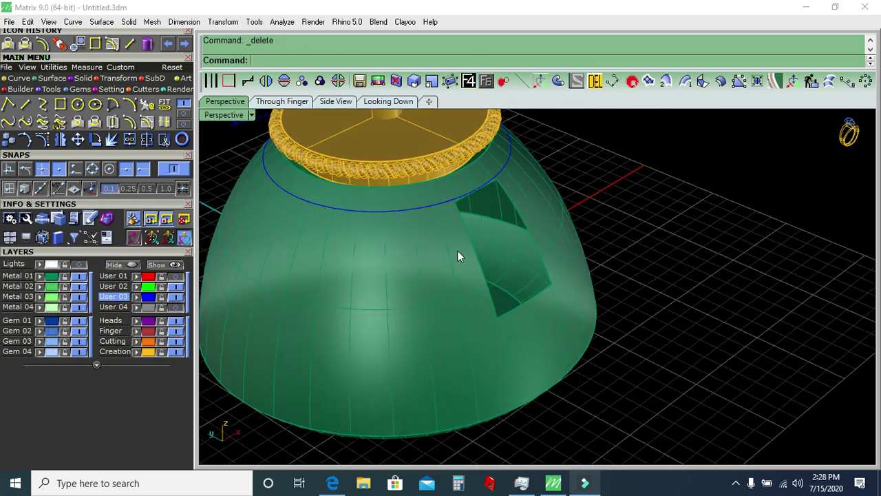
Close the hole left by the panel with DeleteHole and select the frame surfaces.
left_click(398, 81)
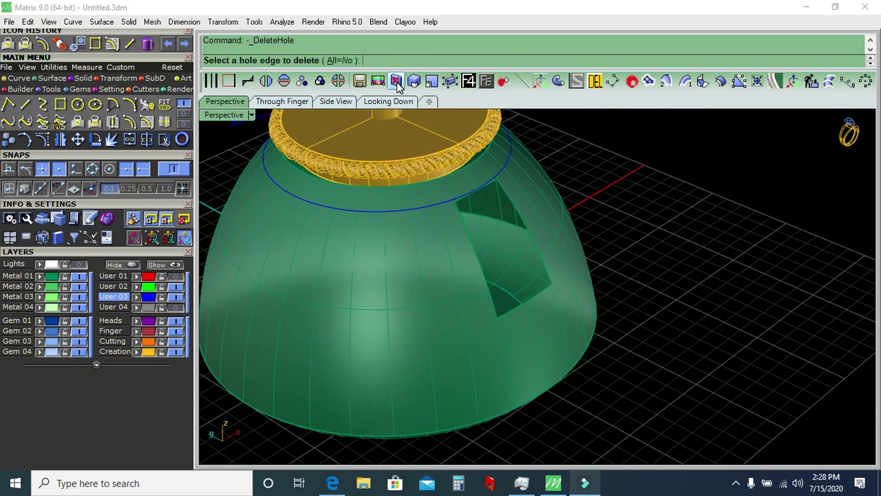
left_click(522, 221)
scroll(529, 218, "down", 3)
key("Return")
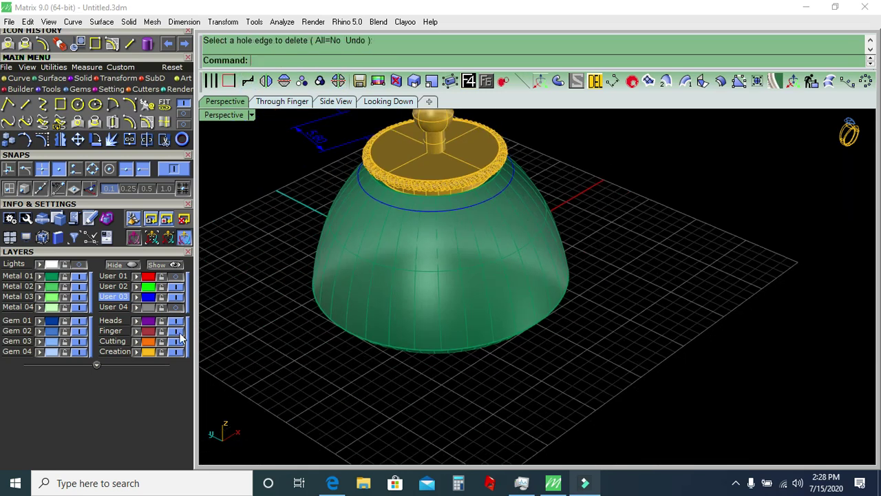
left_click(150, 309)
scroll(706, 391, "up", 3)
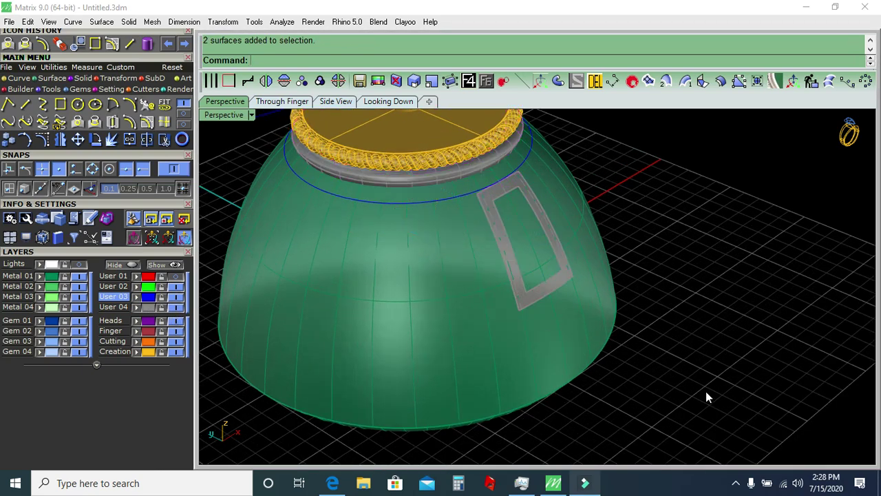
Thicken the rectangular frame into a solid with OffsetSrf.
right_click_drag(706, 391, 556, 404)
left_click_drag(309, 413, 590, 153)
left_click(719, 81)
right_click_drag(461, 244, 535, 232)
key("Return")
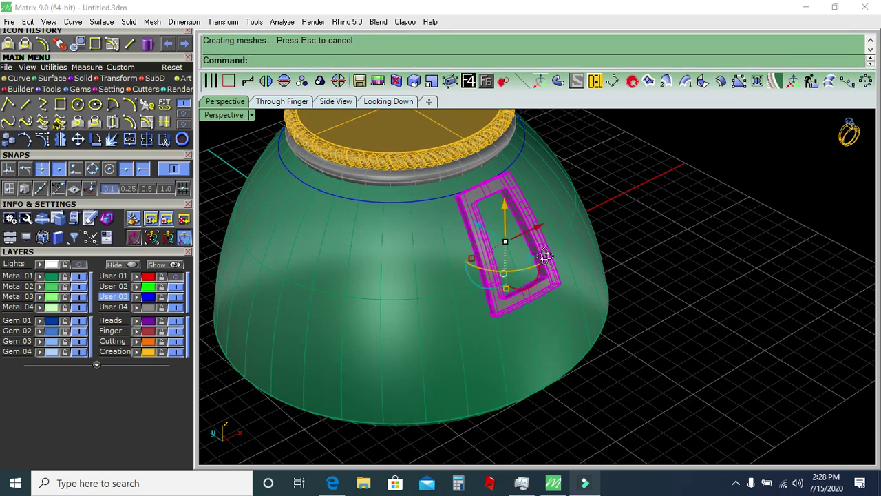
right_click_drag(536, 260, 573, 254)
right_click(574, 255)
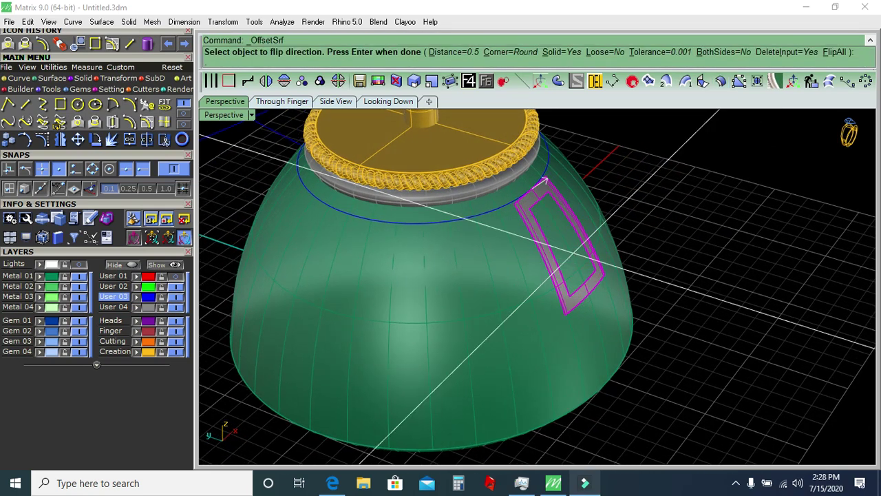
right_click(574, 252)
Polar-array the thickened frame 10 times around the origin.
left_click(574, 253)
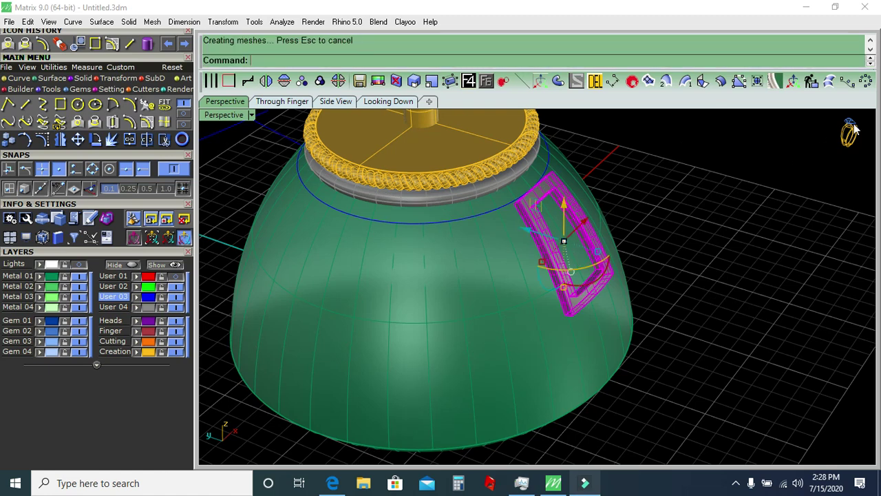
left_click(865, 83)
type("0")
key("Return")
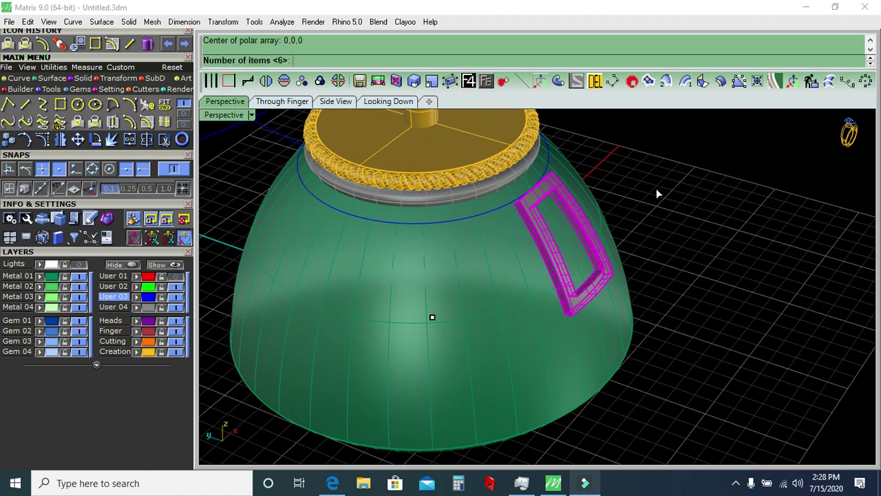
key("Return")
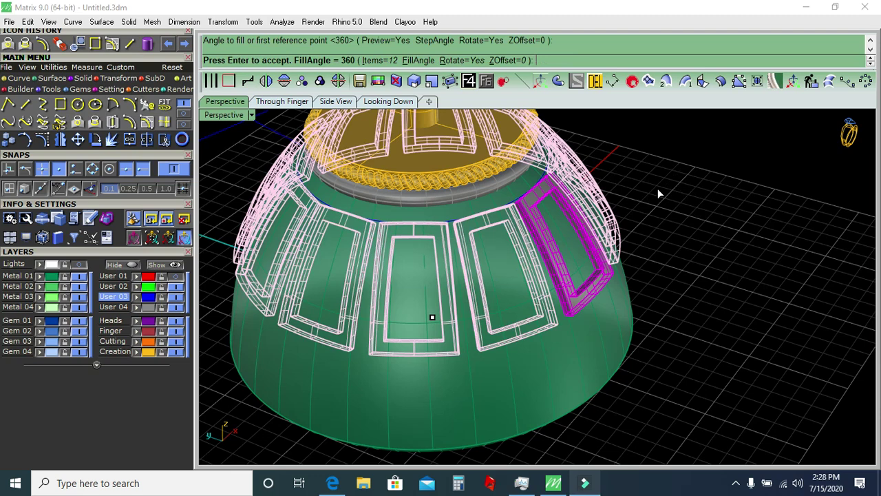
left_click(371, 61)
type("10")
key("Return")
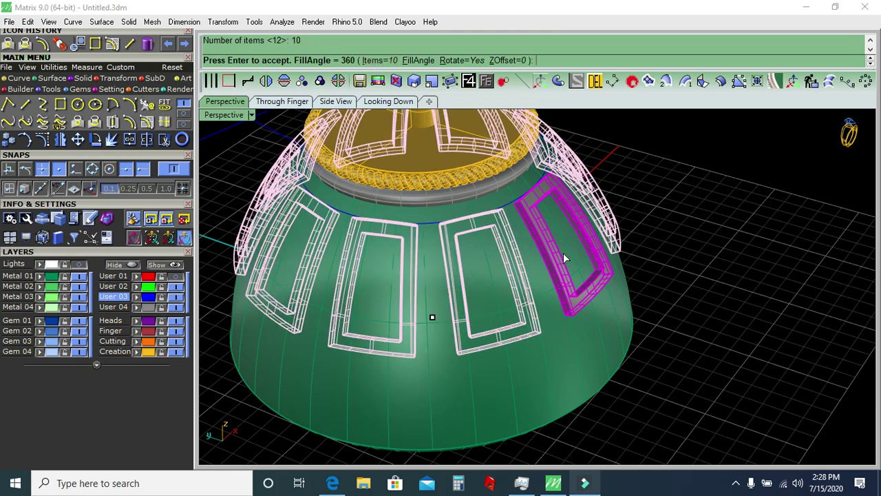
key("Return")
right_click_drag(667, 310, 623, 320)
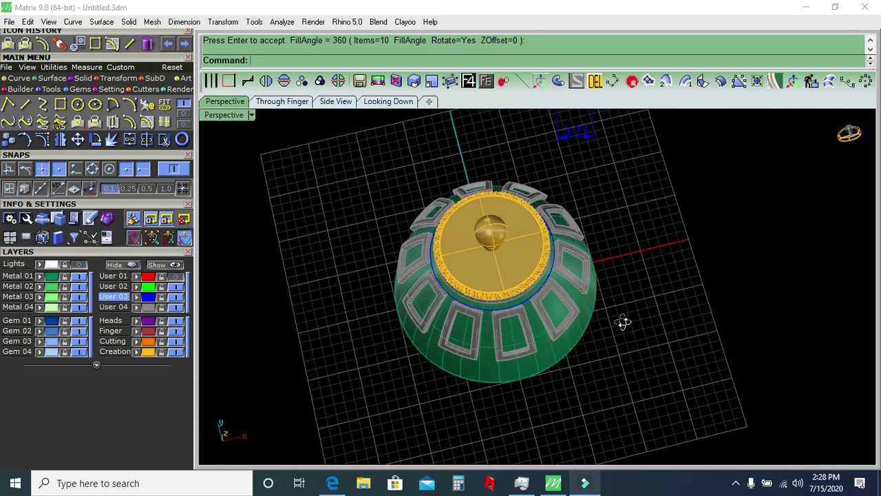
In the Looking Down view, measure the 1.74 gap between two photo panels, then cancel and zoom out.
left_click(389, 101)
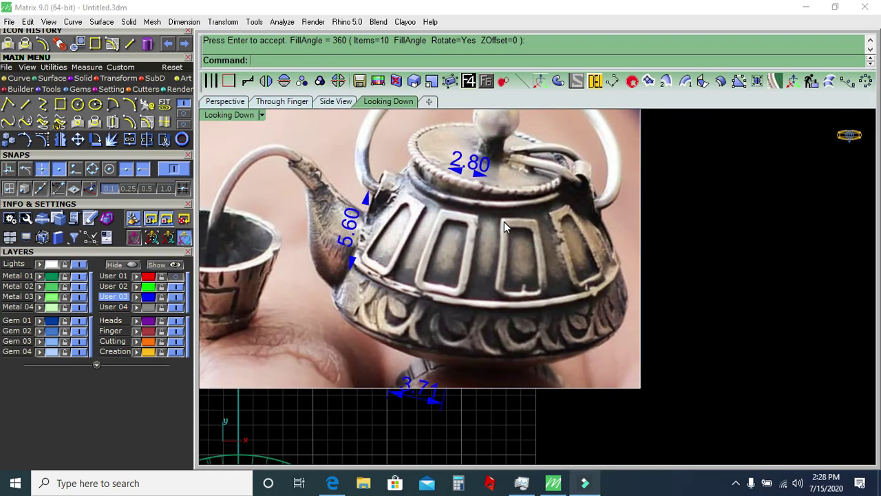
left_click(612, 81)
scroll(457, 257, "up", 3)
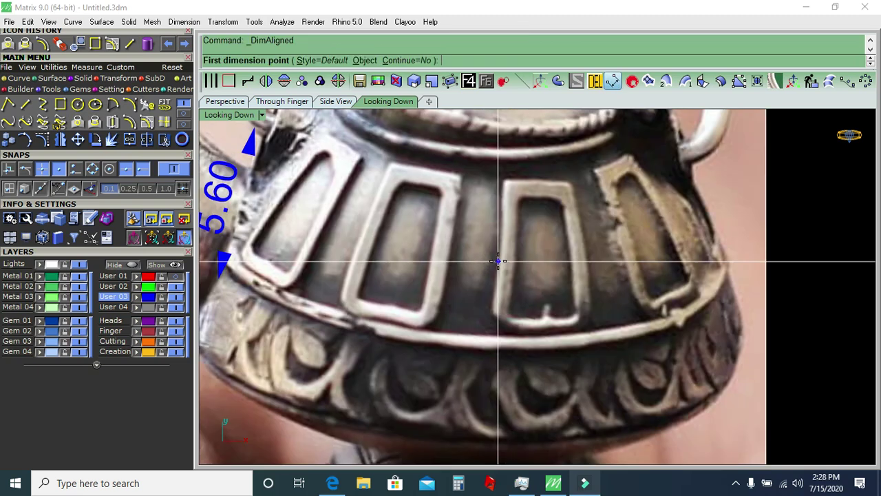
left_click(453, 248)
left_click(503, 252)
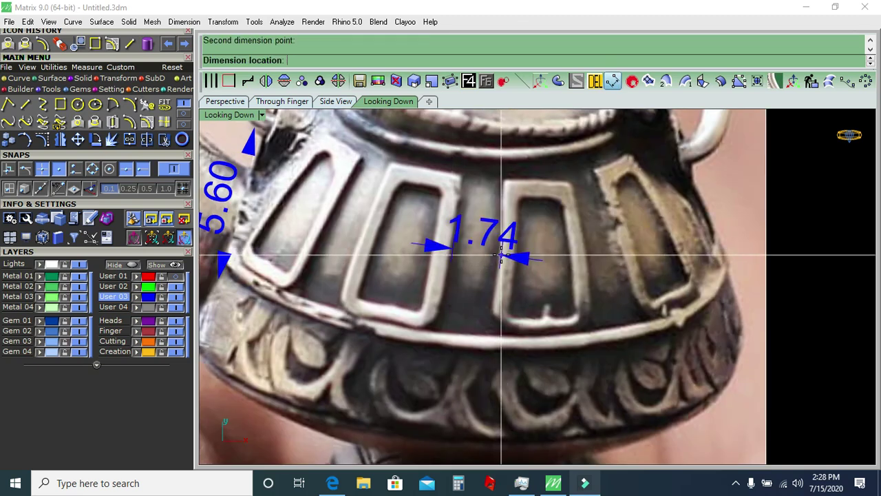
scroll(501, 255, "down", 2)
key("Escape")
scroll(561, 218, "up", 2)
scroll(562, 219, "up", 2)
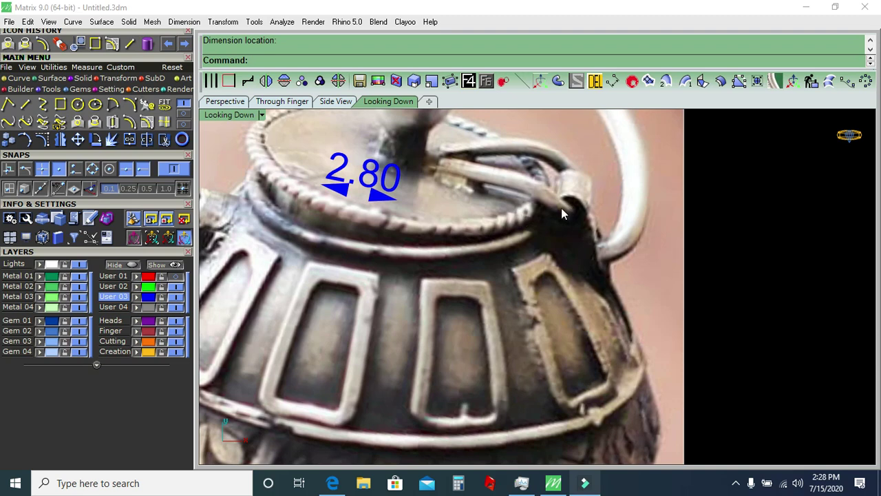
scroll(561, 208, "down", 2)
scroll(497, 182, "down", 2)
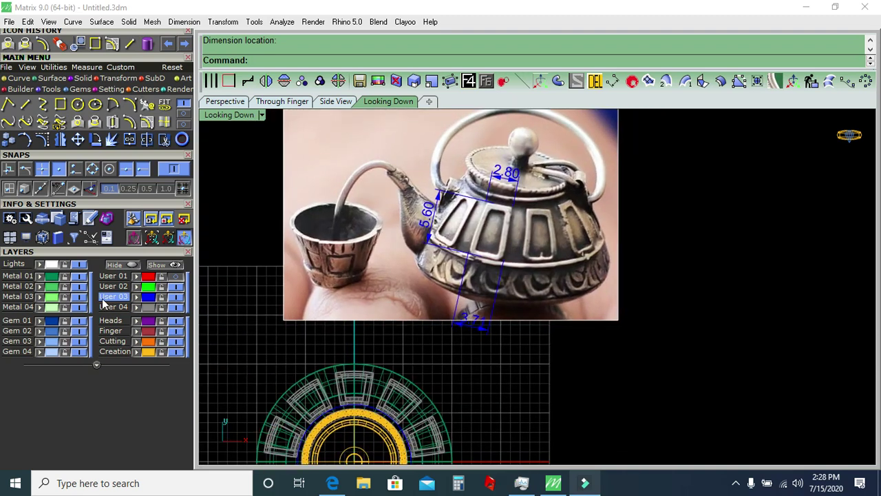
Hide the reference photo, return to Perspective and undo the ten-frame array.
left_click(81, 265)
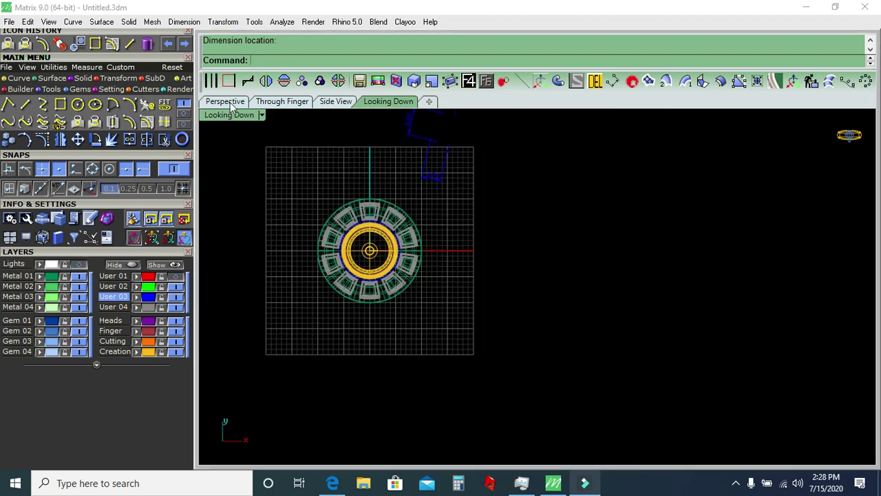
left_click(231, 107)
key("ctrl+z")
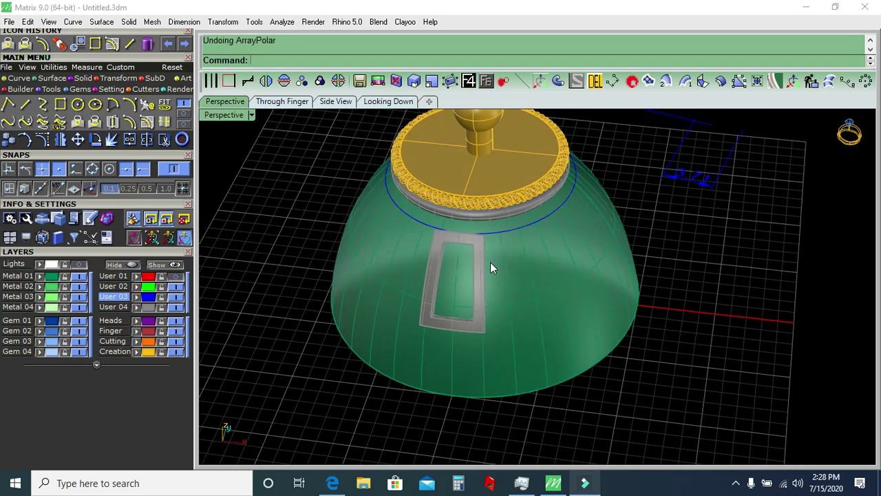
Polar-array the single frame panel 9 times around 0,0,0.
left_click(490, 264)
left_click(847, 81)
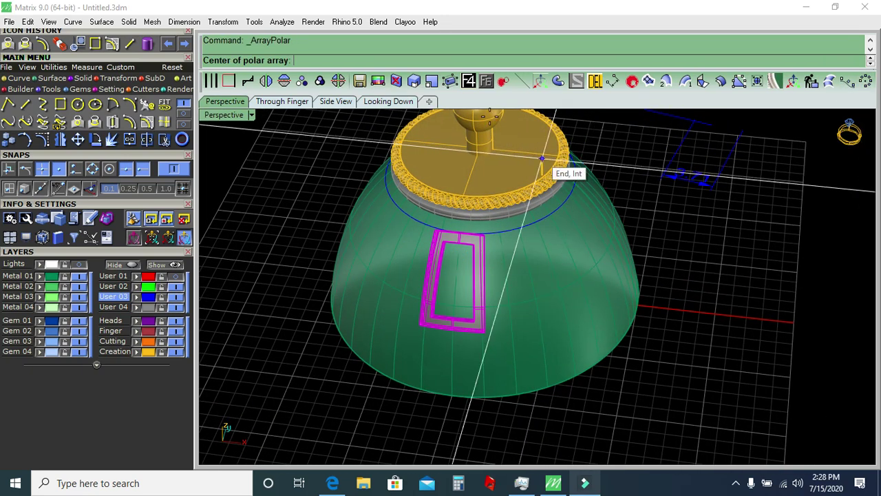
type("0,0,0")
key("Return")
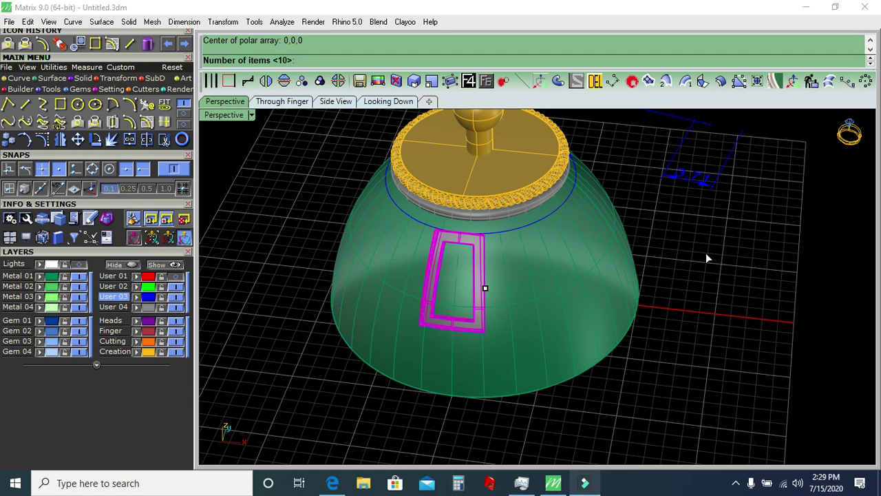
type("8")
key("Return")
key("Return")
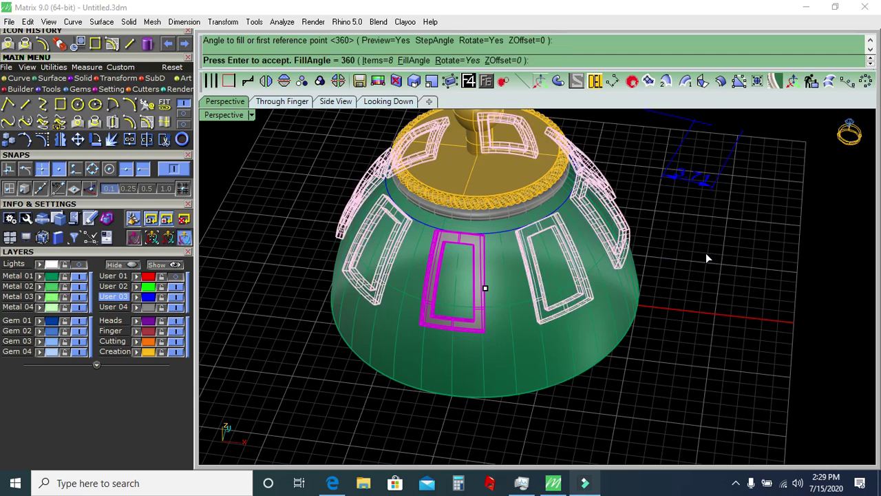
left_click(386, 62)
type("9")
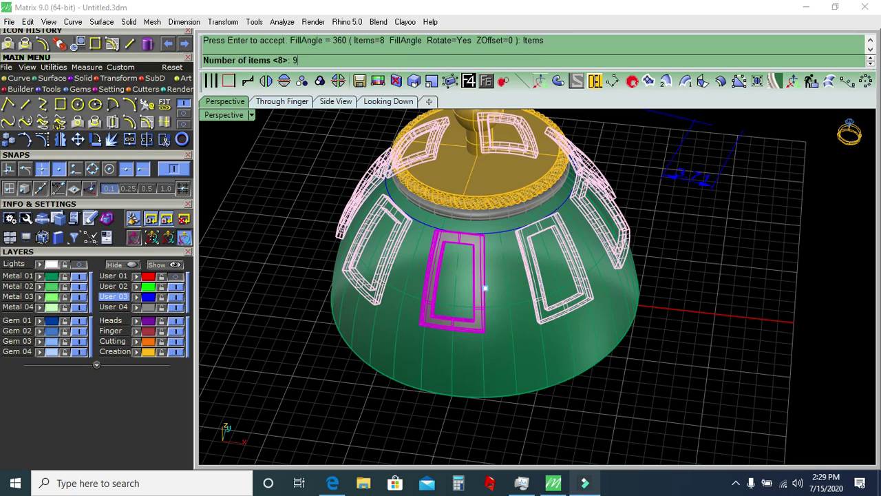
key("Return")
key("Return")
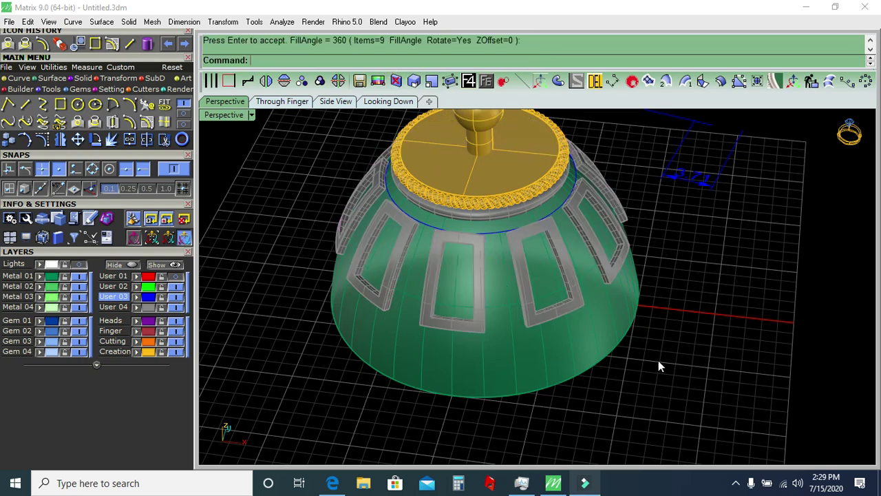
scroll(541, 276, "down", 3)
scroll(557, 290, "down", 2)
left_click_drag(628, 207, 584, 116)
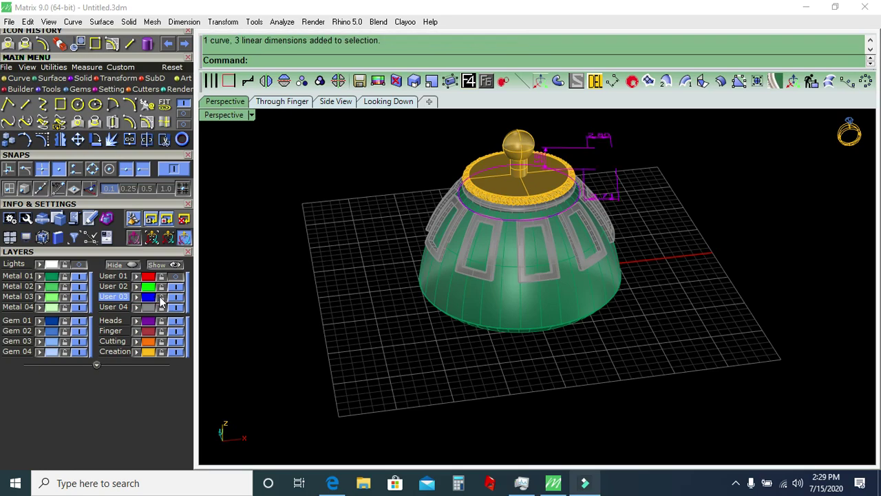
Delete the leftover curve and dimensions from the scene.
key("Delete")
mouse_move(587, 175)
right_mouse_down()
mouse_move(627, 241)
mouse_move(529, 322)
right_mouse_up()
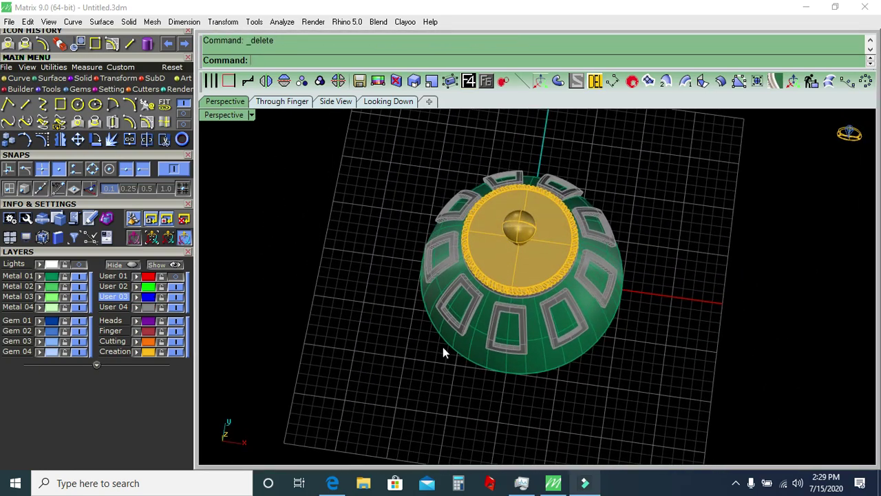
right_click_drag(408, 347, 393, 179)
Measure the band height (about 0.63) on the top-view photo, then return to Perspective.
left_click(385, 102)
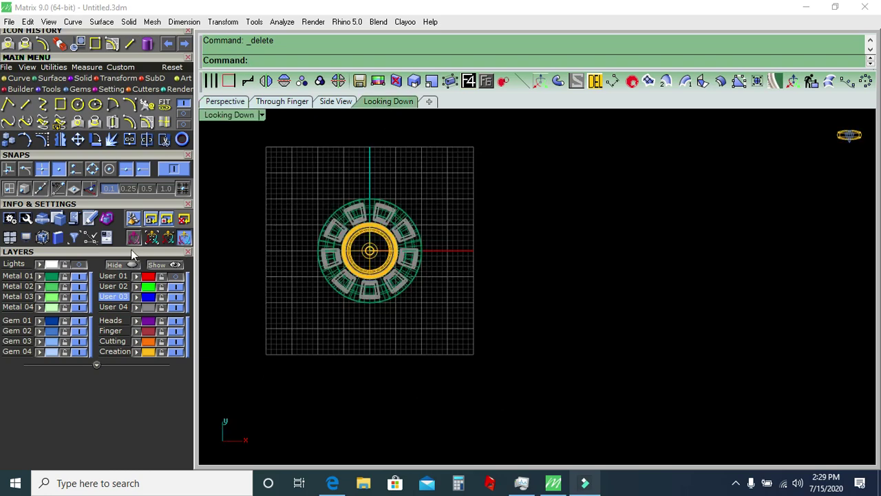
scroll(484, 207, "up", 2)
scroll(486, 204, "up", 3)
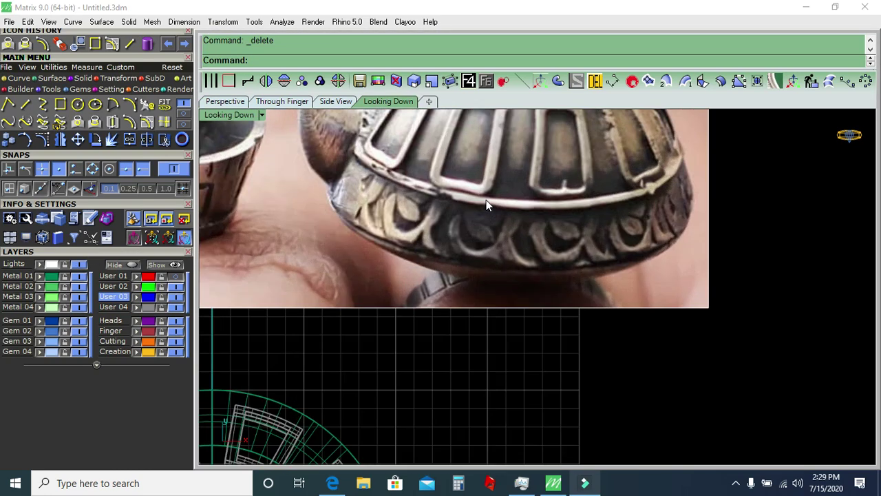
left_click(609, 84)
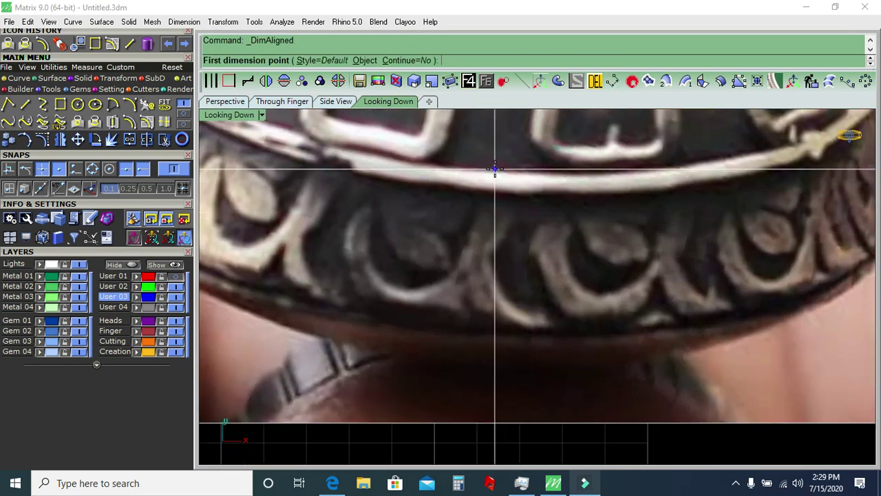
left_click(494, 169)
left_click(493, 192)
key("Escape")
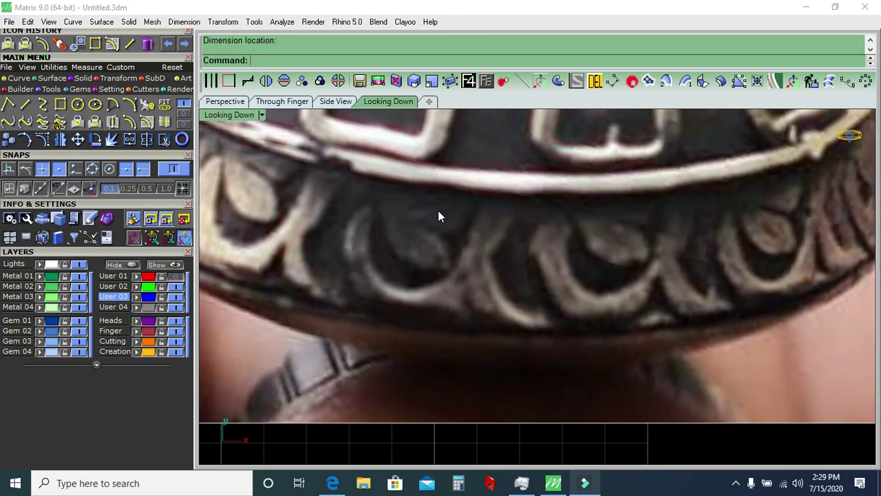
left_click(227, 102)
scroll(466, 272, "up", 3)
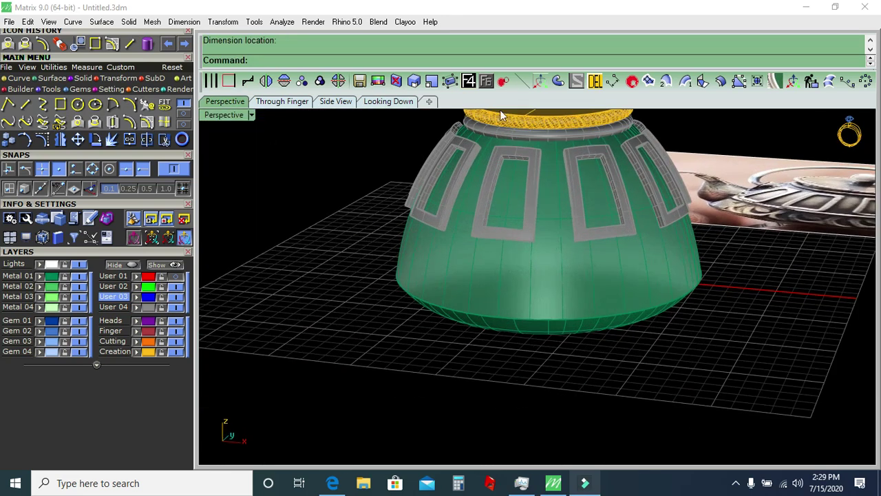
left_click(522, 82)
scroll(472, 255, "up", 2)
Extract a ring isocurve below the panels and pipe it at 0.7 diameter.
left_click(472, 255)
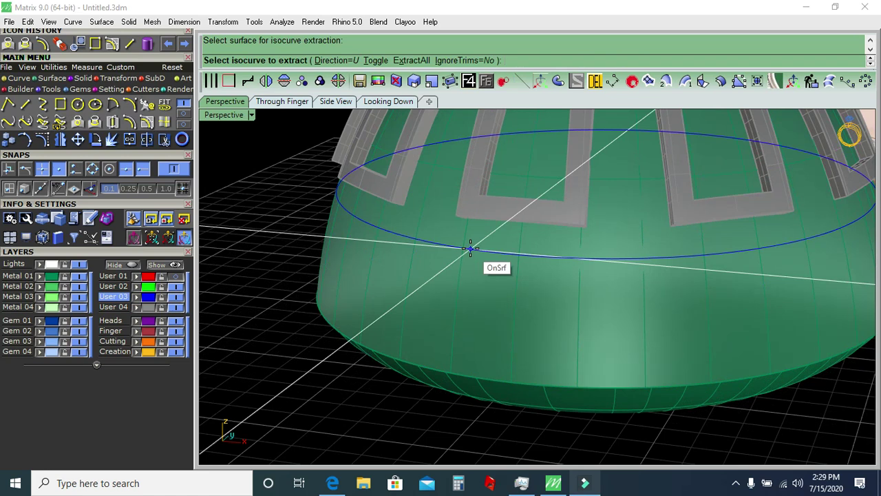
left_click(470, 248)
key("Return")
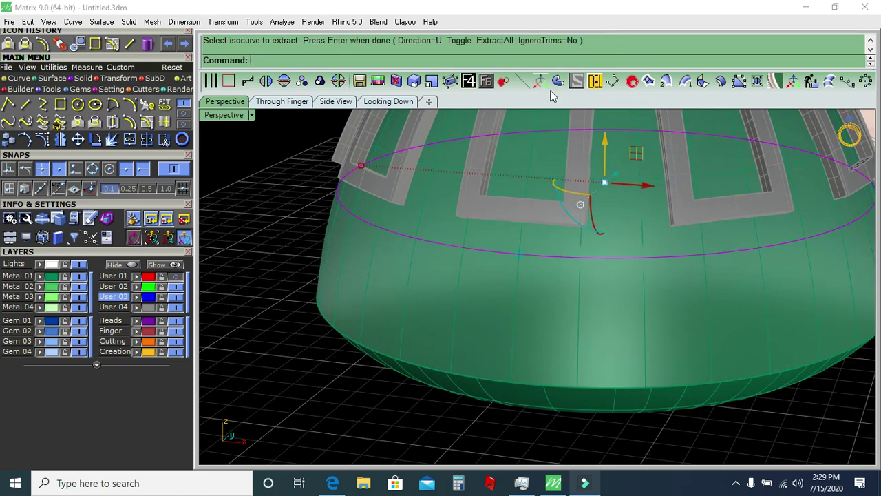
left_click(558, 81)
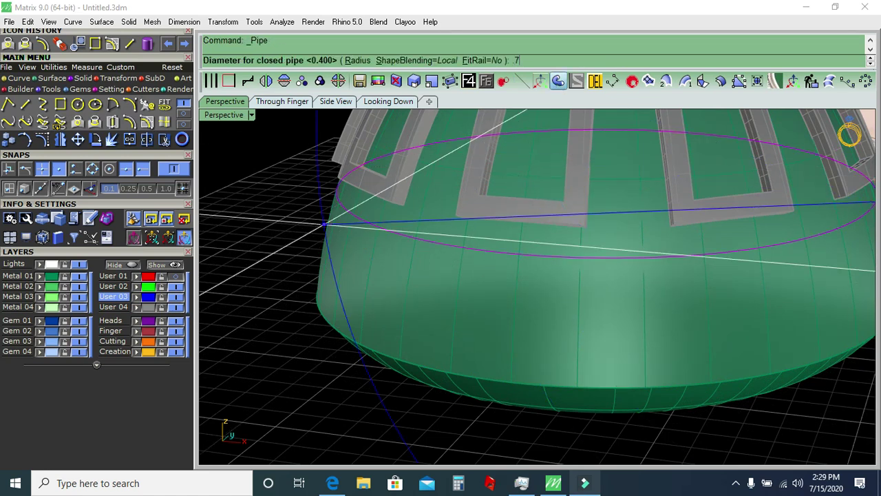
key("Return")
key("Return")
scroll(415, 257, "down", 3)
scroll(448, 239, "down", 2)
scroll(447, 239, "up", 2)
scroll(453, 243, "up", 3)
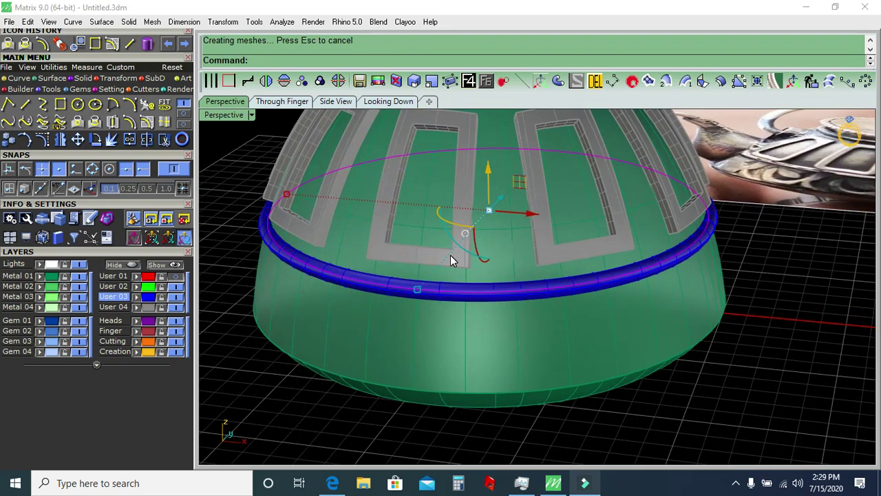
scroll(450, 260, "down", 3)
Pipe the ring curve again at 0.7 and delete the leftover curve.
left_click(165, 141)
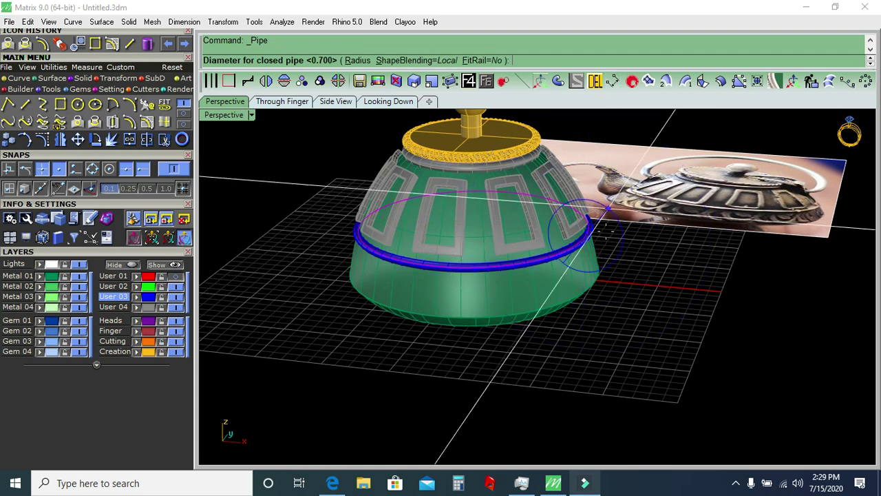
key("Return")
key("Delete")
left_click(460, 269)
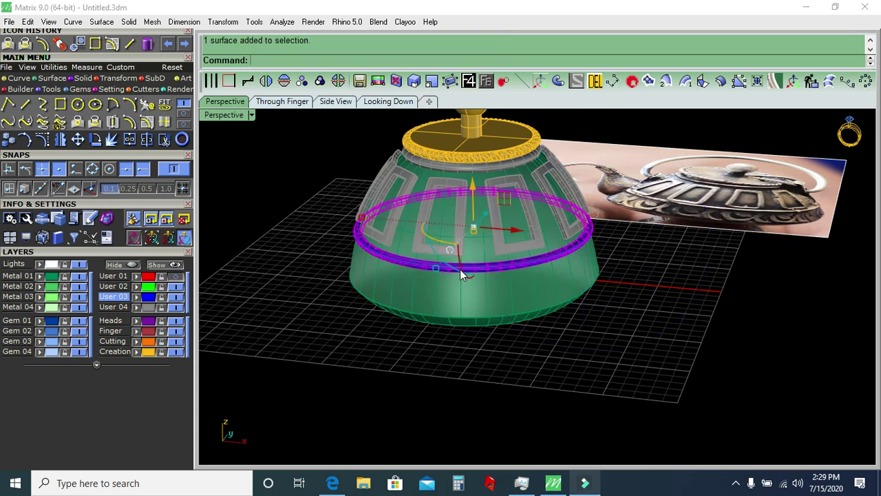
left_click(299, 334)
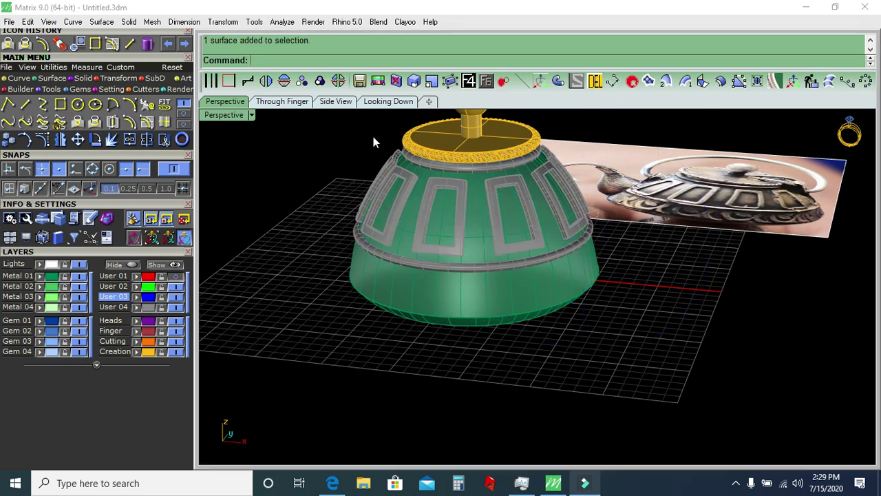
Compare the band against the top-view photo, then hide the photo and return to Perspective.
left_click(389, 101)
scroll(404, 290, "down", 3)
scroll(406, 290, "down", 2)
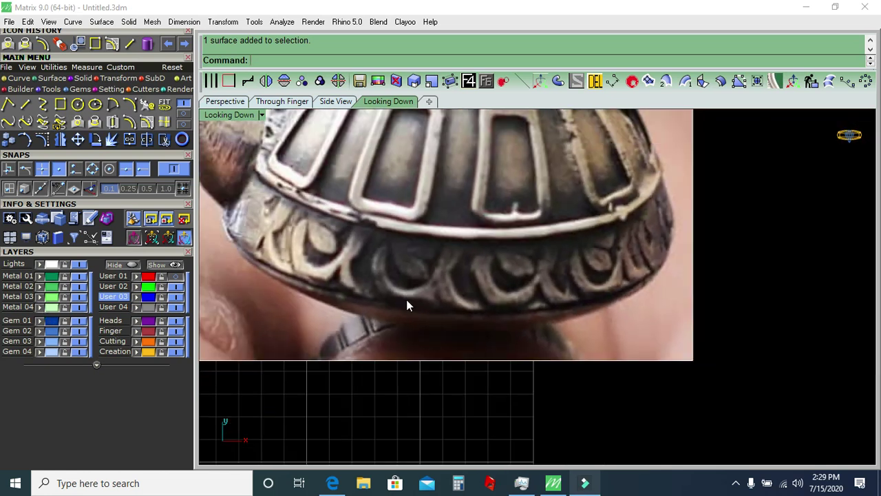
left_click(106, 237)
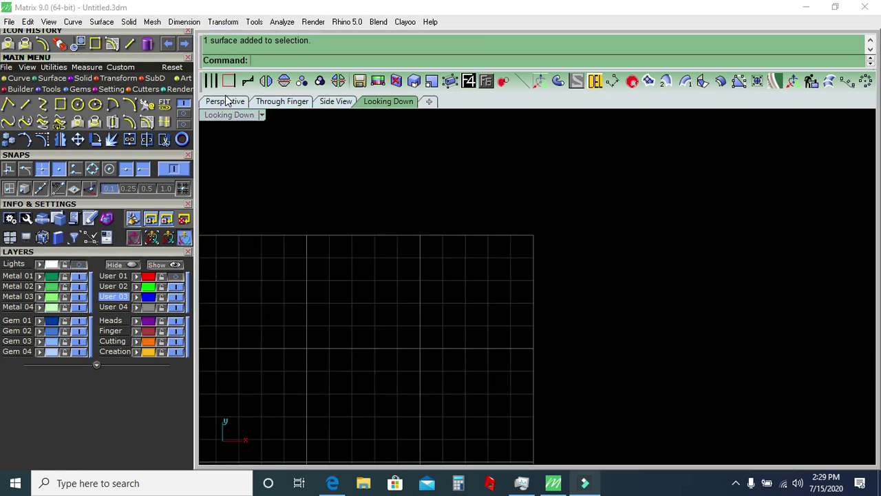
left_click(225, 101)
scroll(422, 246, "up", 3)
Redo the band as a 0.7 pipe on a fresh isocurve just below the frame panels.
key("ctrl+z")
key("ctrl+z")
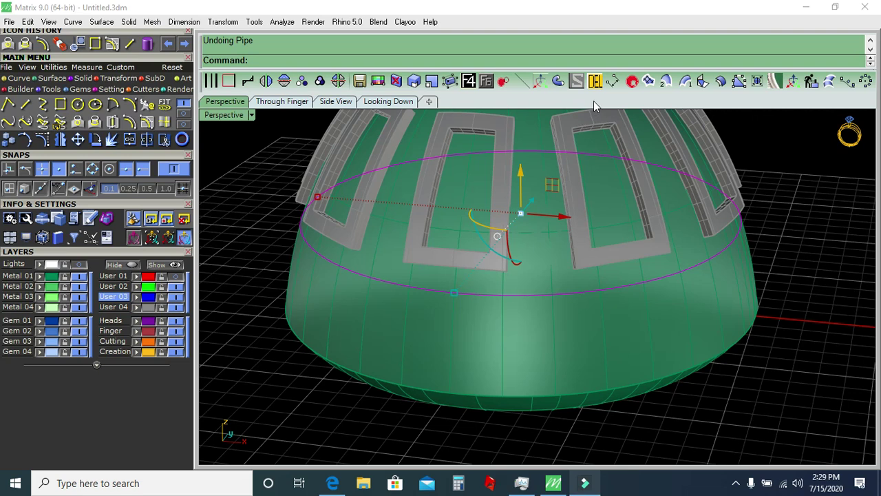
key("Delete")
left_click(521, 81)
left_click(530, 318)
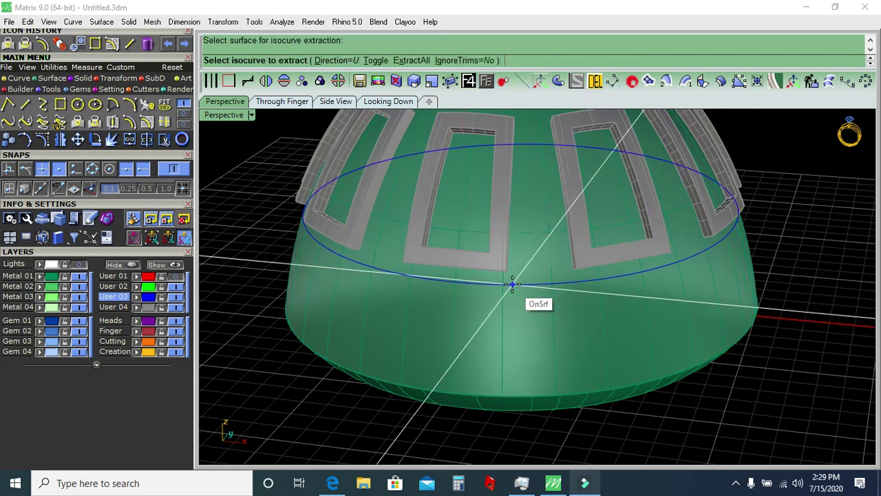
left_click(513, 285)
key("Return")
left_click(558, 82)
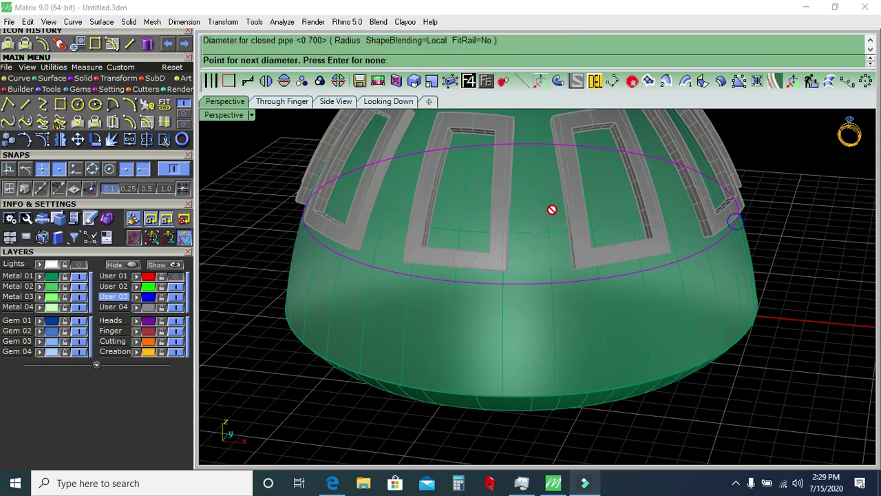
key("Return")
key("Delete")
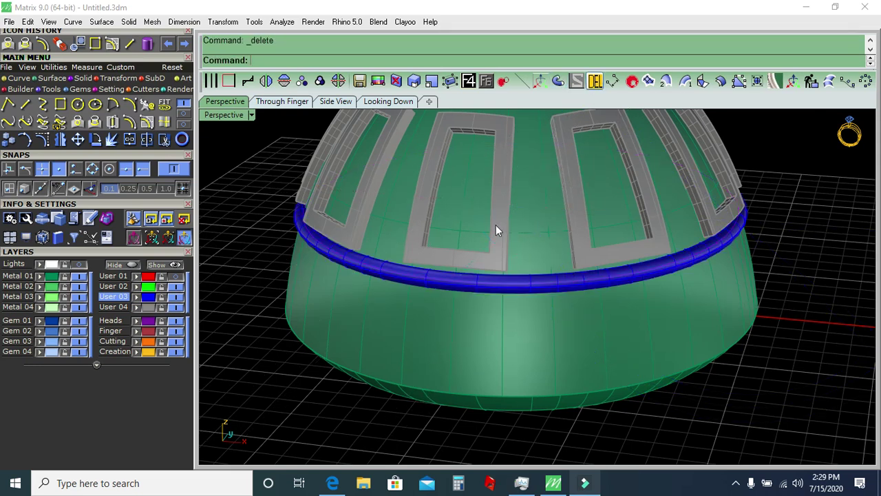
left_click(449, 288)
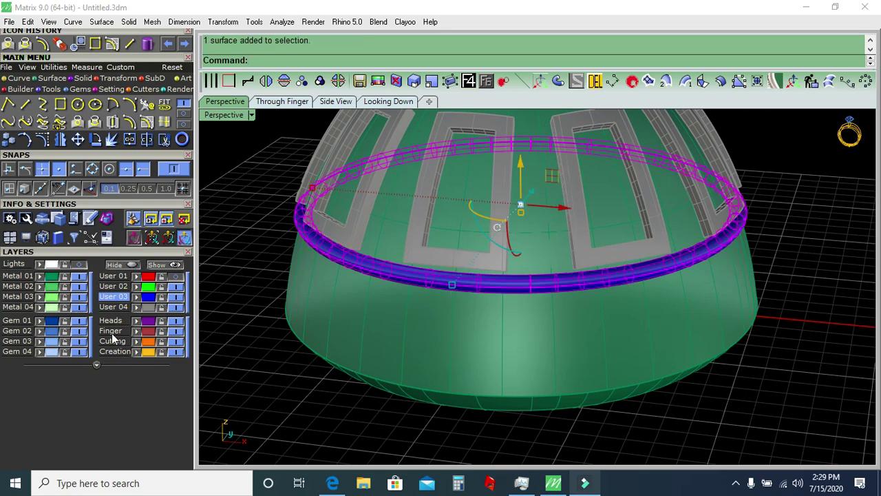
mouse_move(326, 398)
right_mouse_down()
mouse_move(507, 346)
mouse_move(484, 169)
right_mouse_up()
In the front view, rotate the lid ring and knob about the lid's right end to tilt them open.
left_click(490, 167)
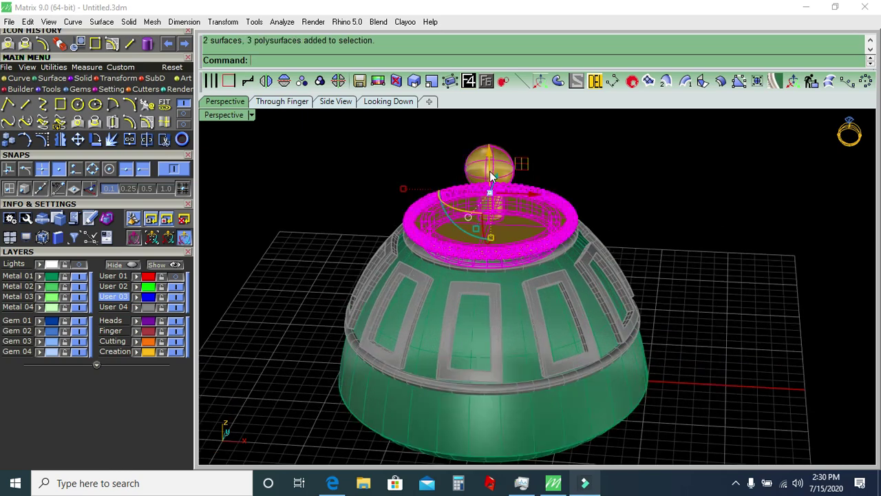
left_click(282, 102)
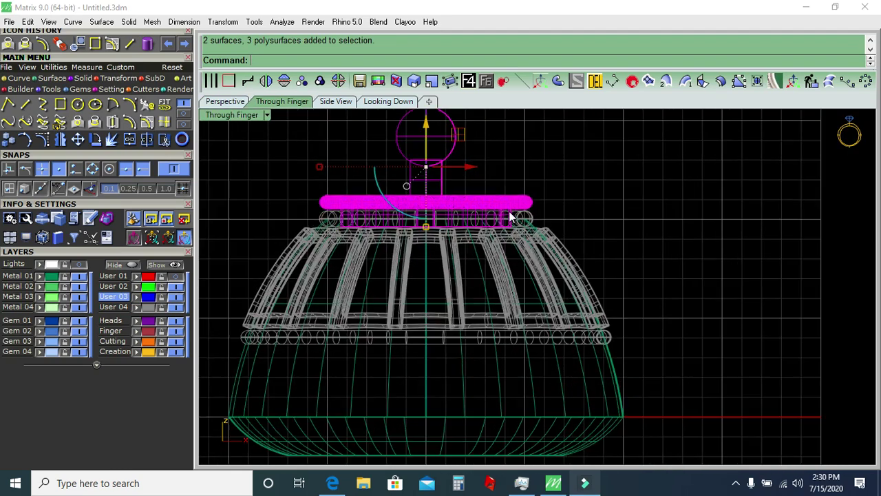
left_click(112, 140)
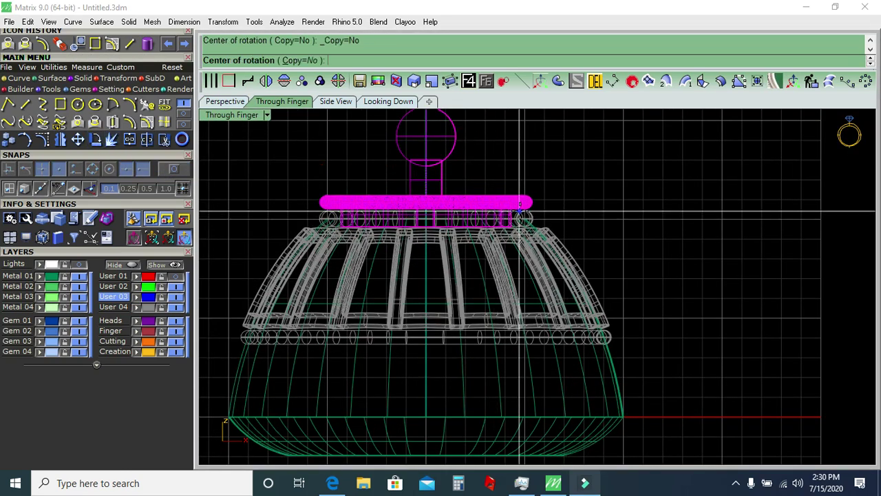
left_click(525, 205)
left_click(307, 210)
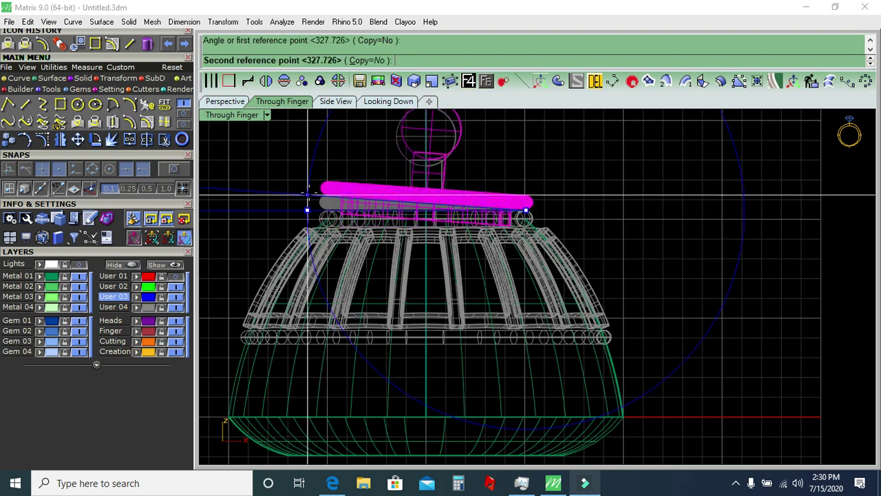
left_click(309, 171)
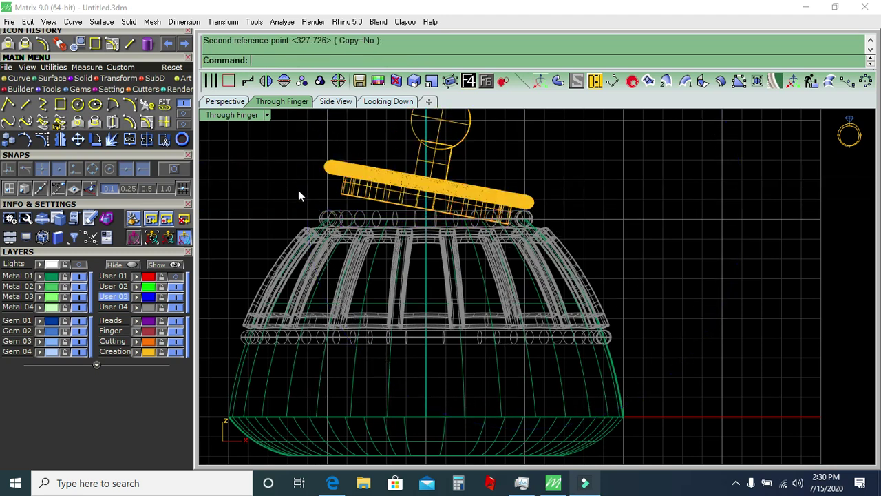
Inspect the tilted lid and knob in perspective, from the side, and from the top.
left_click(243, 103)
left_click(445, 220)
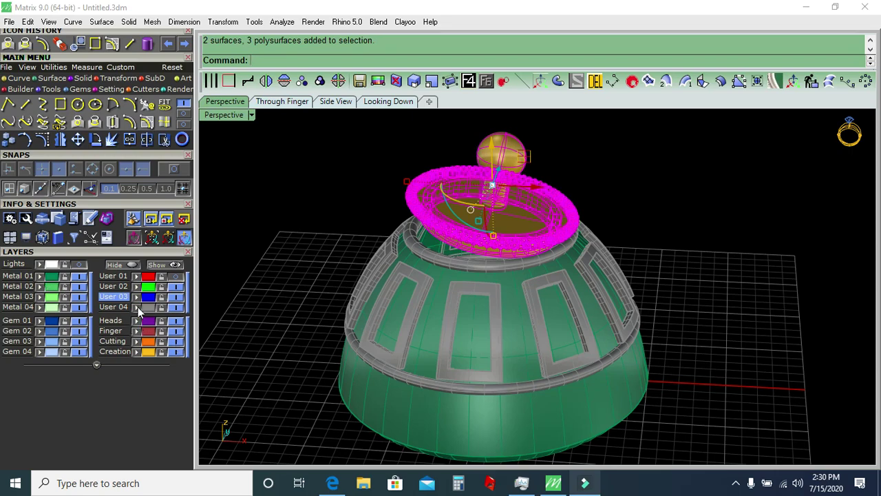
key("Delete")
right_click_drag(586, 255, 583, 275)
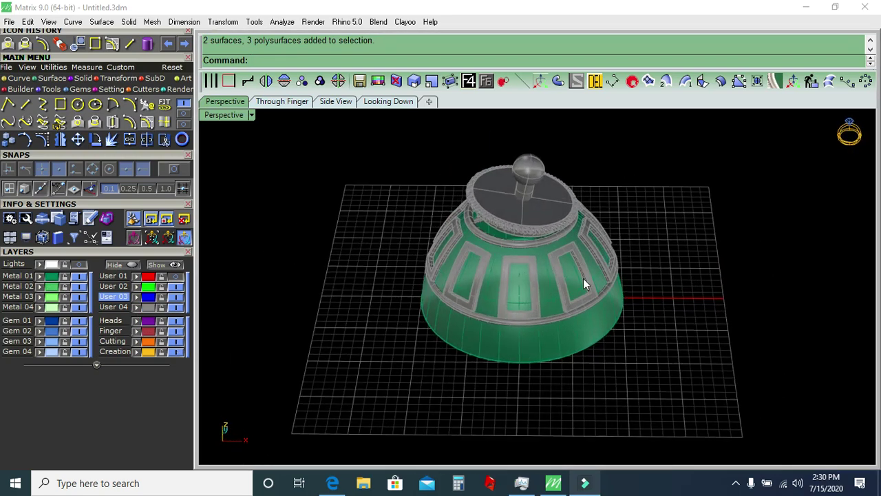
right_click_drag(544, 353, 452, 312)
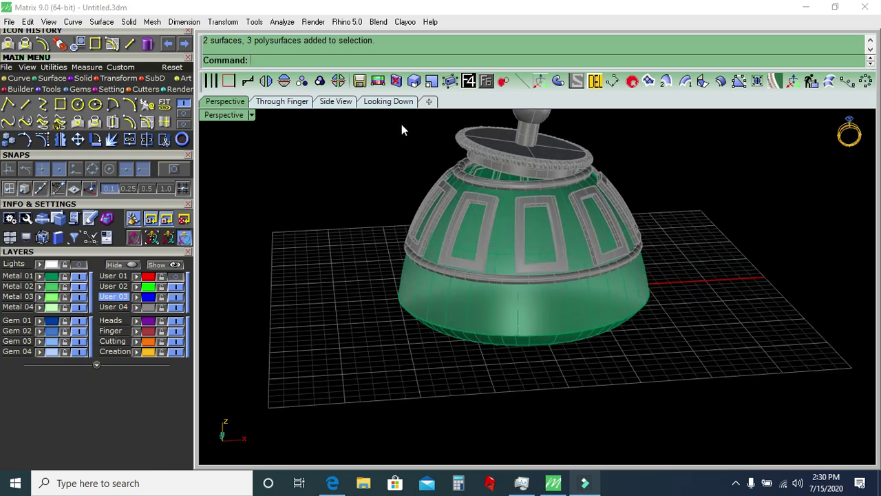
left_click(388, 102)
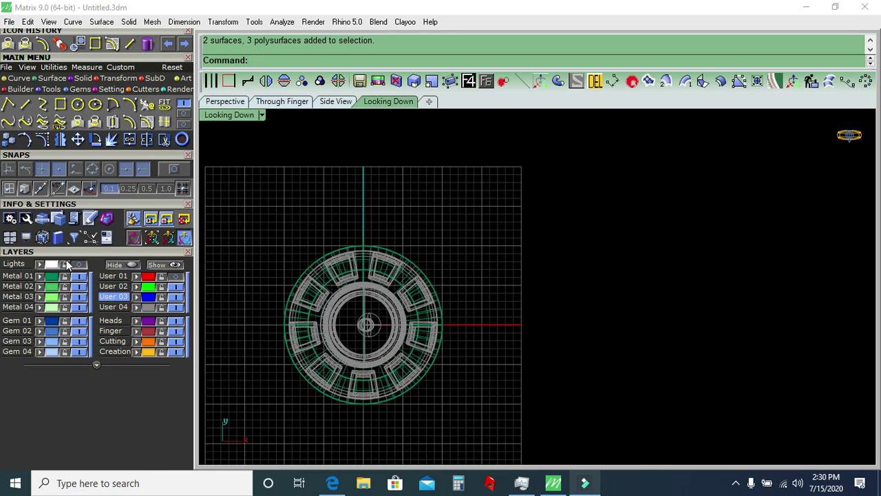
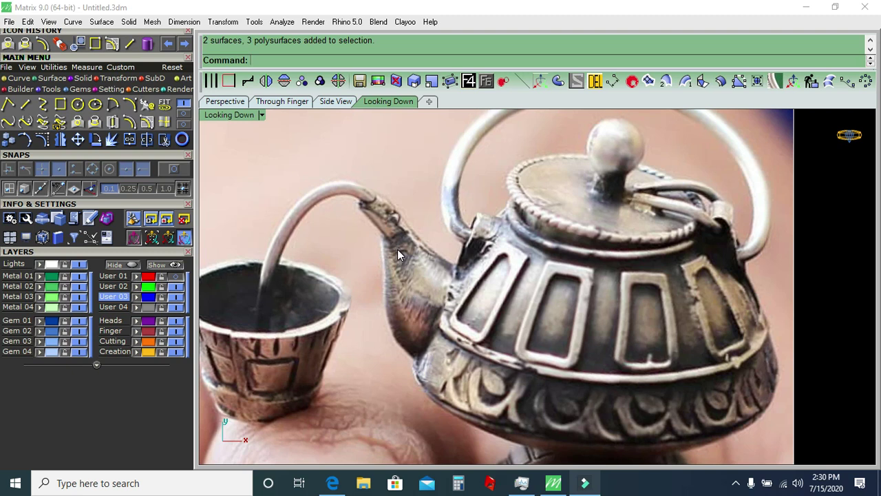
Trace the spout's lower edge with an interpolated curve from the tip down to the body.
left_click(45, 104)
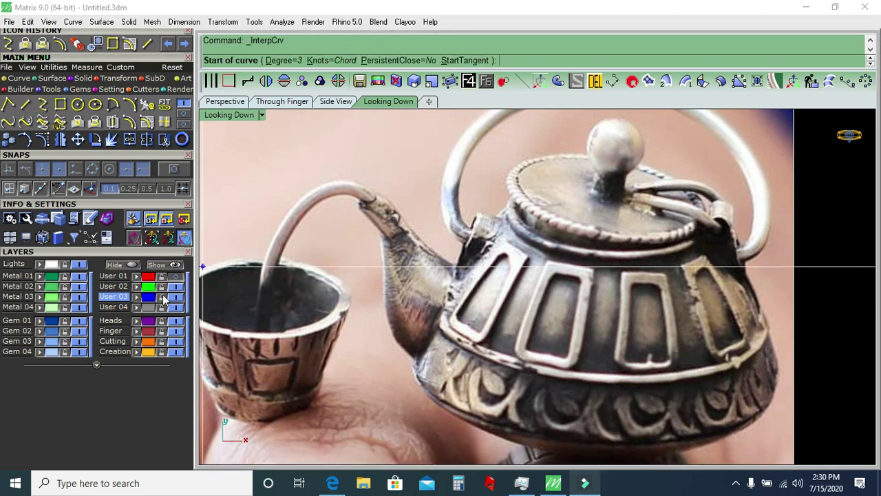
left_click(367, 199)
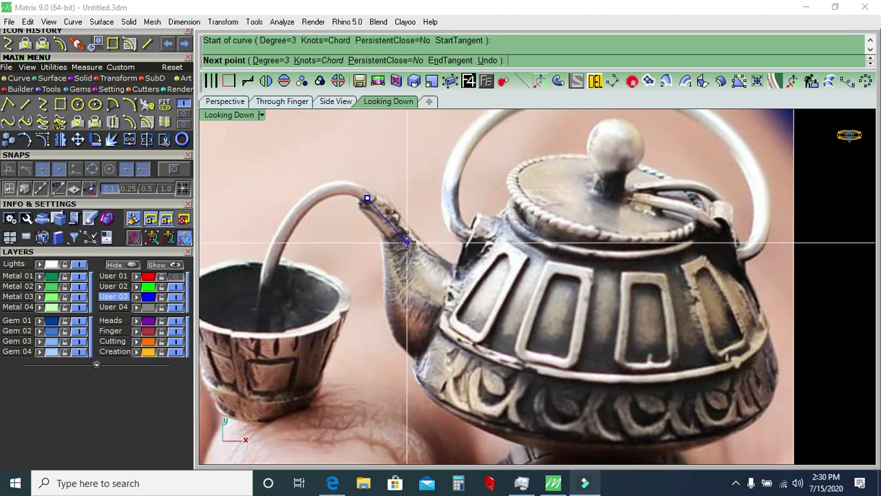
key("Escape")
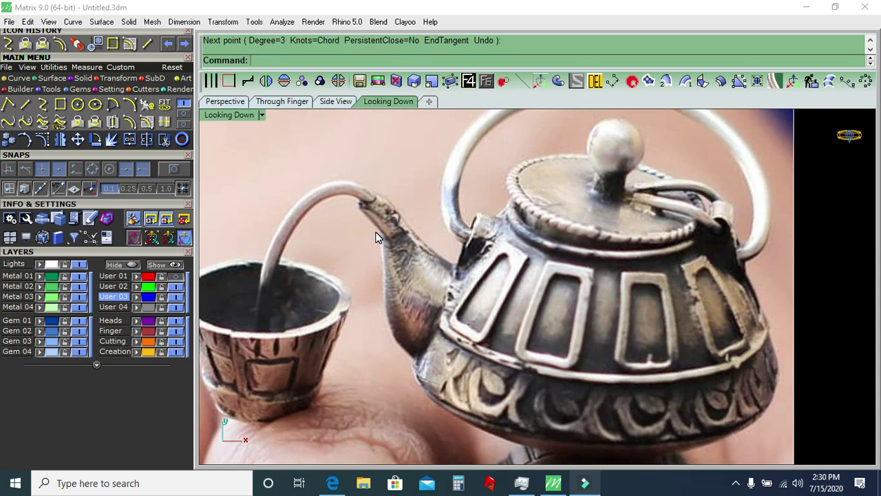
key("Return")
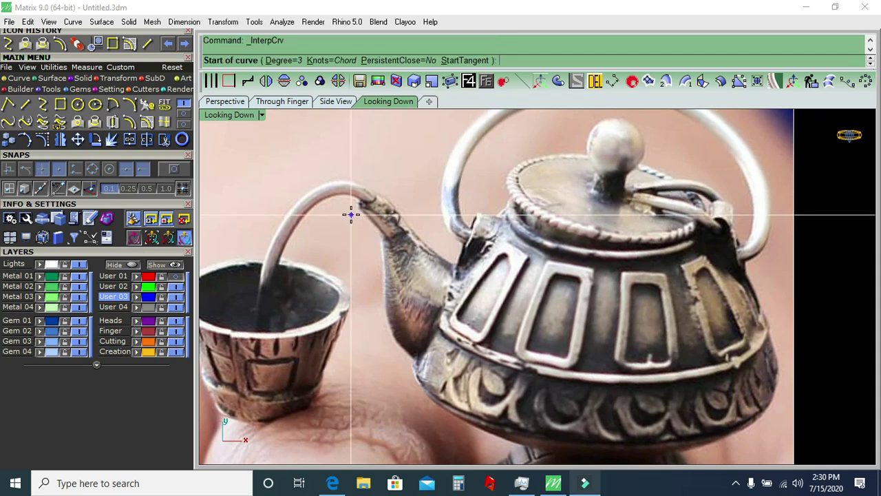
left_click(355, 209)
left_click(357, 207)
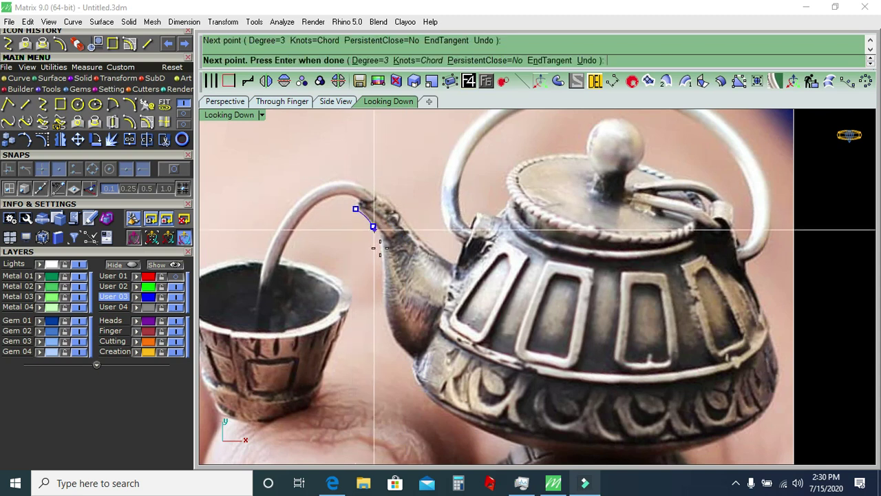
left_click(373, 226)
left_click(383, 304)
left_click(399, 348)
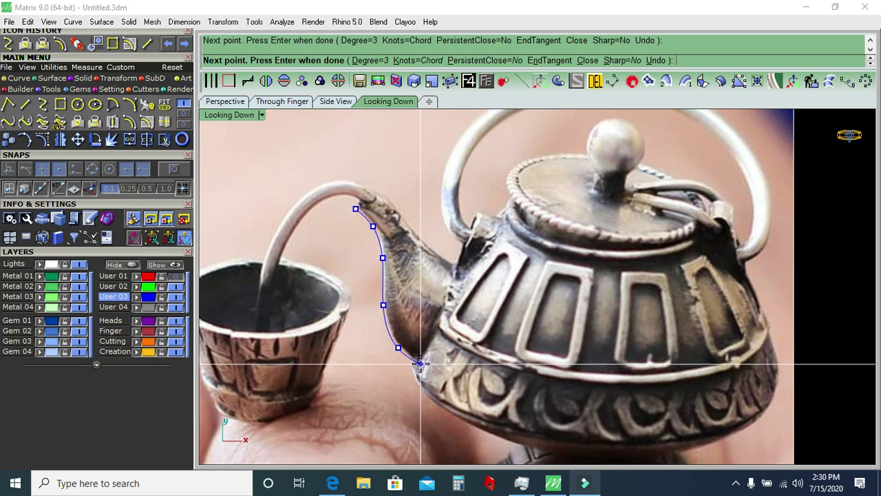
left_click(420, 363)
key("Return")
key("Return")
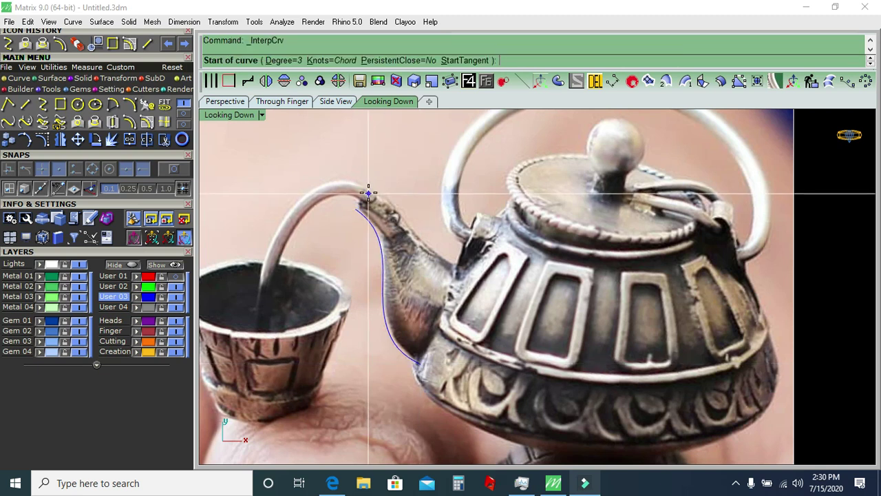
Trace the spout's upper edge with a second curve from the tip to the body.
left_click(369, 187)
left_click(402, 215)
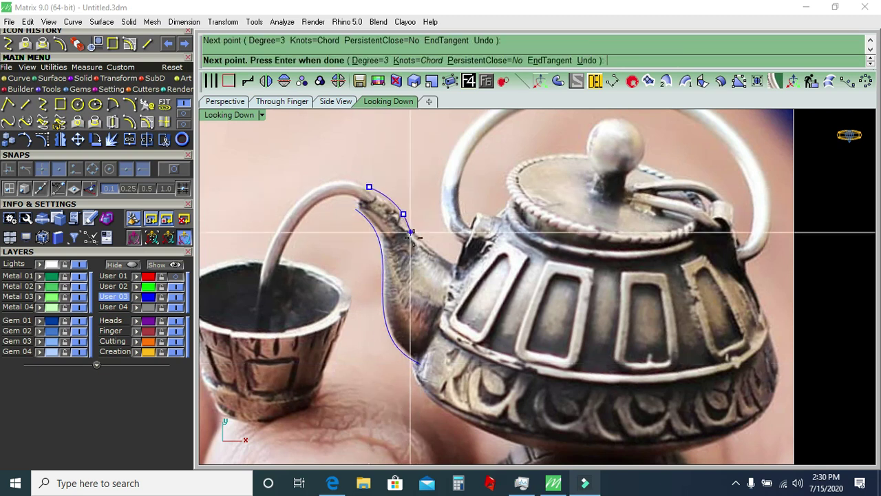
left_click(426, 245)
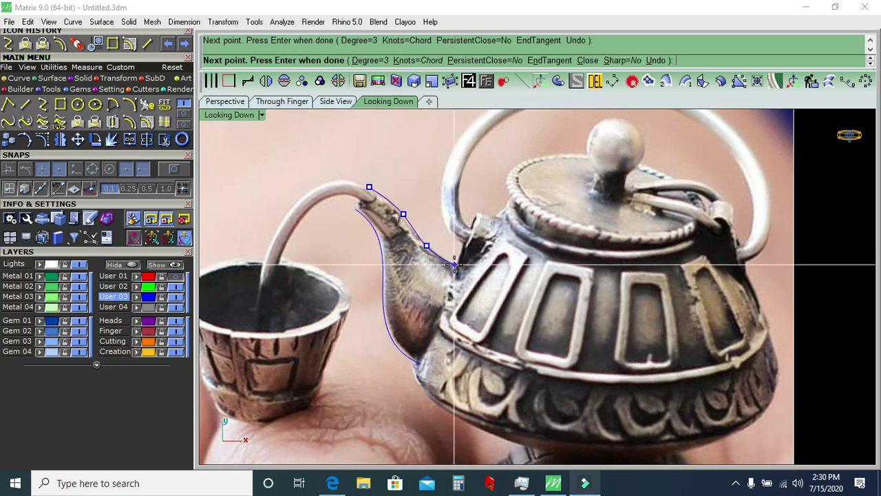
left_click(464, 271)
key("Return")
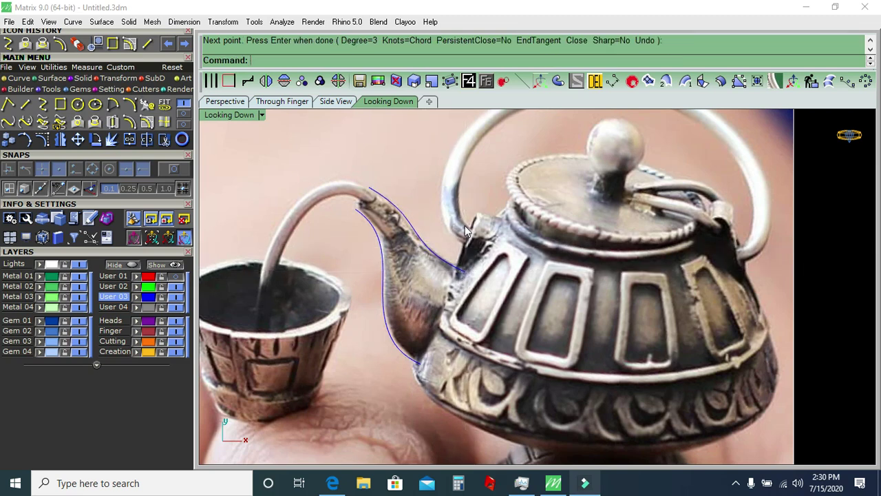
Hide the teapot reference photo by turning off the Lights layer.
scroll(257, 317, "down", 3)
scroll(258, 317, "up", 2)
left_click(78, 265)
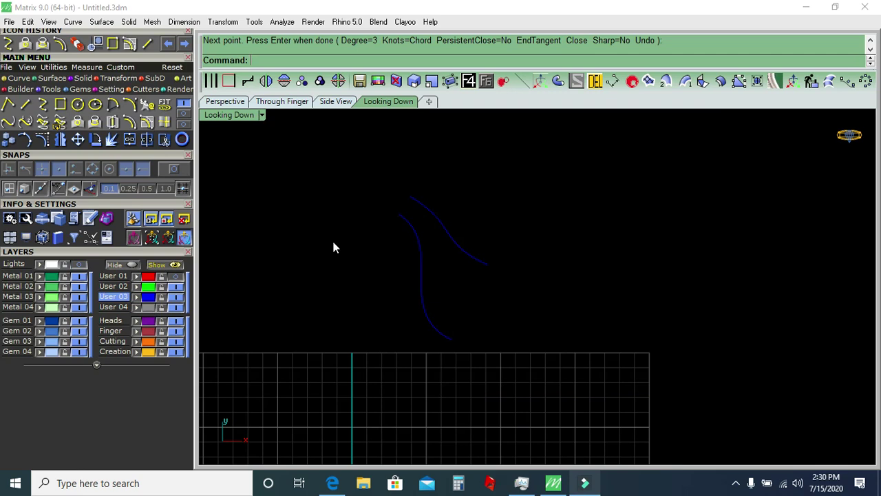
Rebuild the upper spout curve to 7 control points at degree 3.
left_click_drag(579, 228, 499, 306)
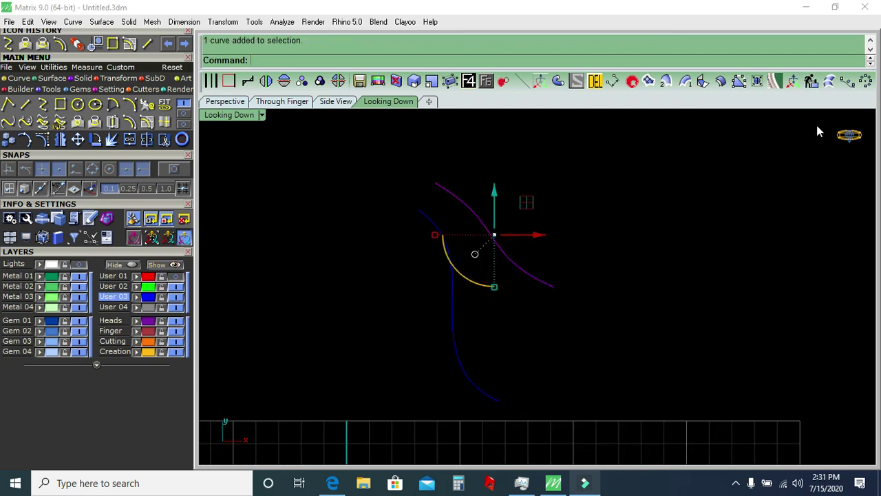
left_click(815, 88)
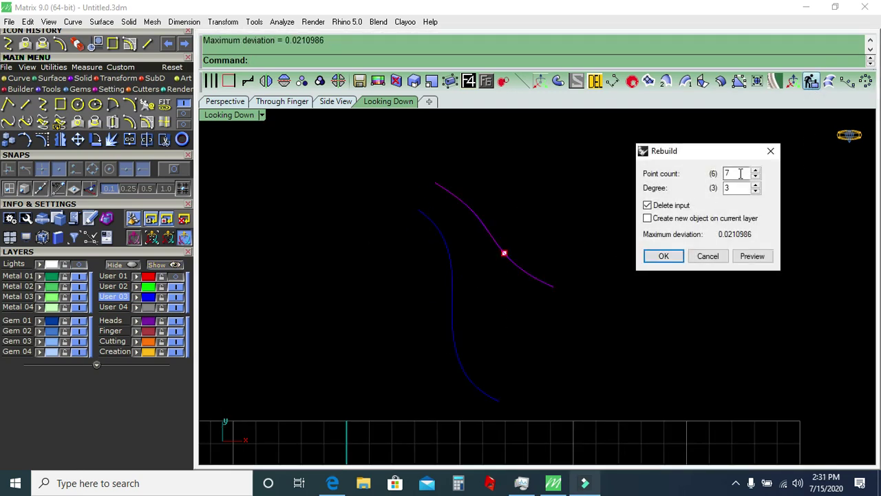
key("Return")
left_click(561, 228)
Make User 02 the current layer.
scroll(495, 220, "down", 3)
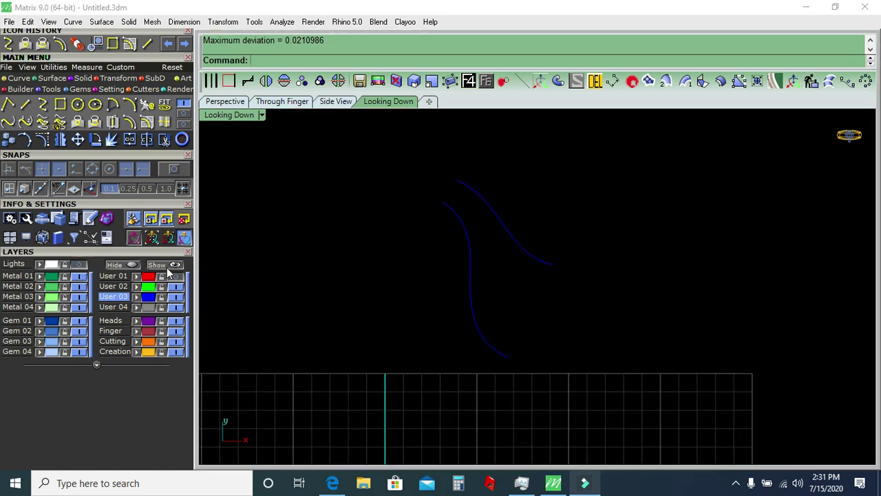
scroll(516, 246, "up", 2)
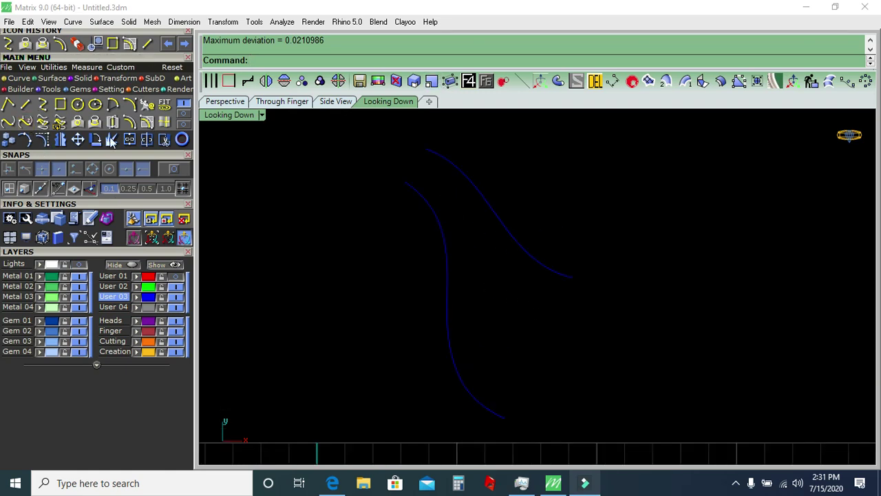
left_click(136, 108)
Draw a snapped arc joining the top ends of the two spout curves.
left_click(114, 286)
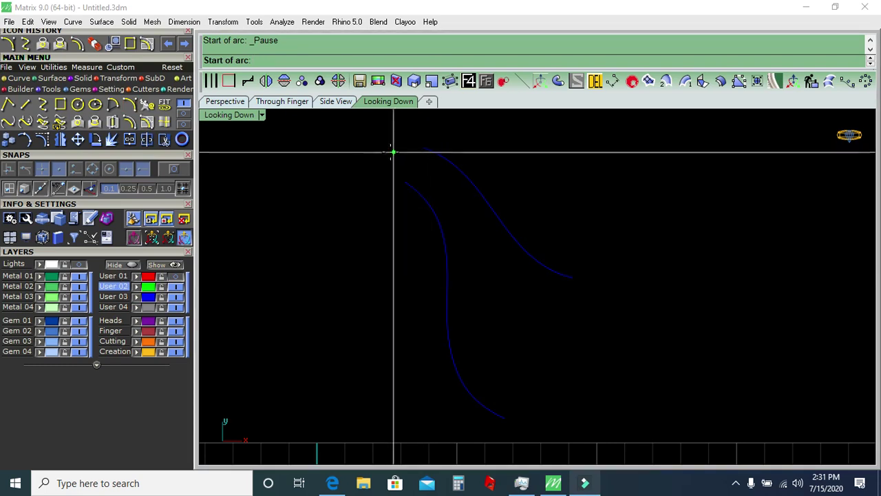
left_click(174, 168)
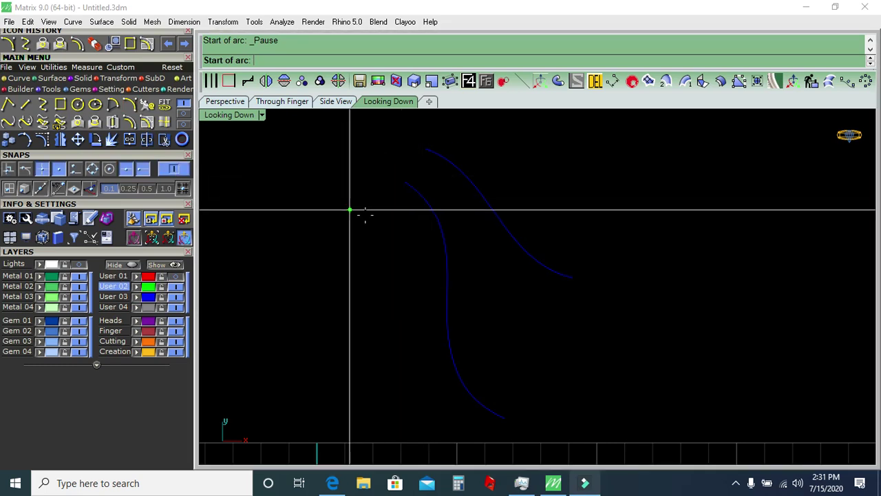
left_click(405, 182)
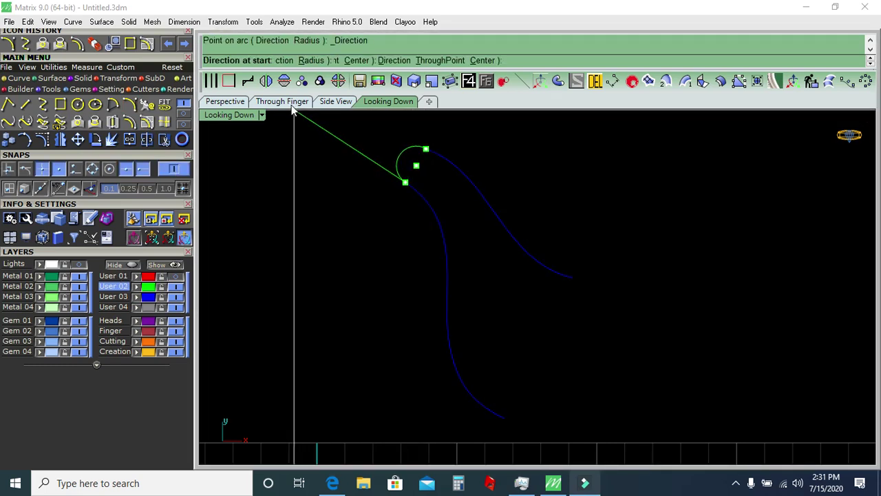
left_click(282, 101)
left_click(523, 153)
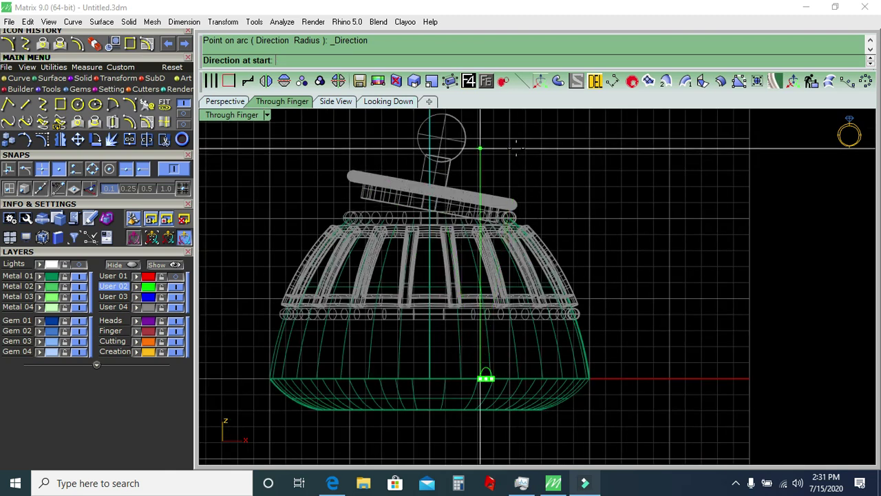
left_click(395, 103)
Sweep a two-rail spout surface along both curves with the arc as profile, then show the photo.
left_click(490, 218)
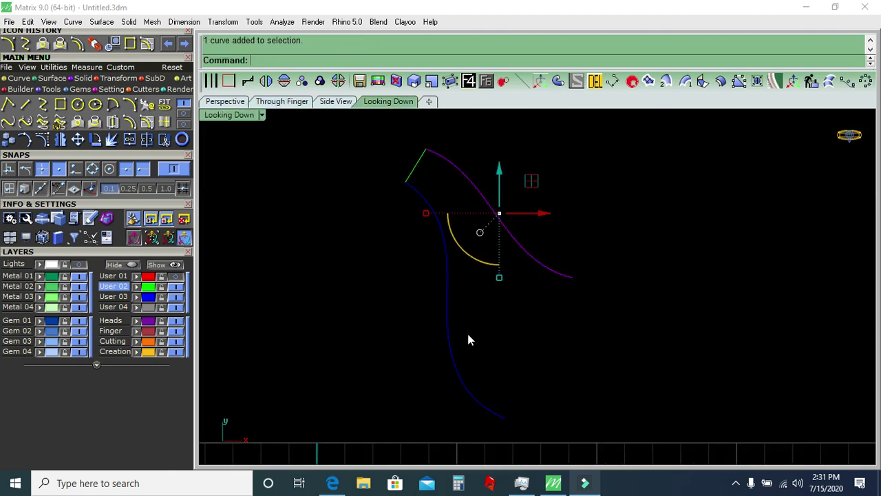
left_click(448, 324, "shift")
left_click(666, 81)
left_click(417, 165)
right_click(478, 123)
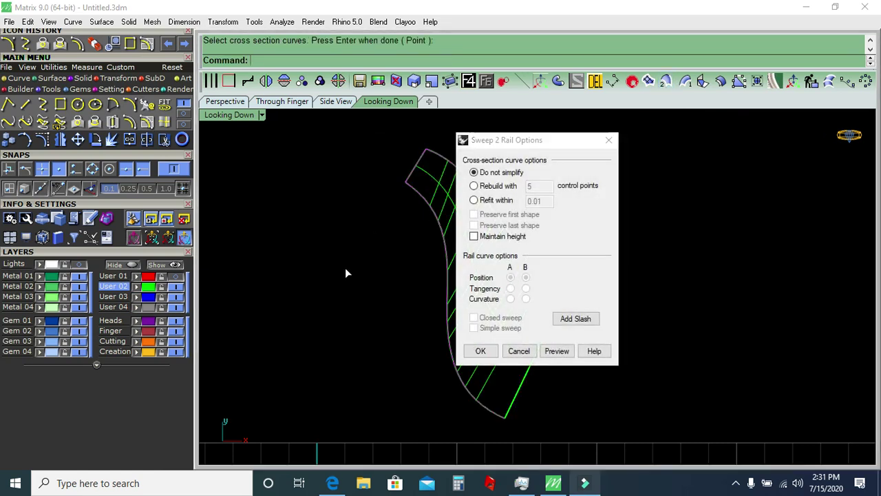
key("Return")
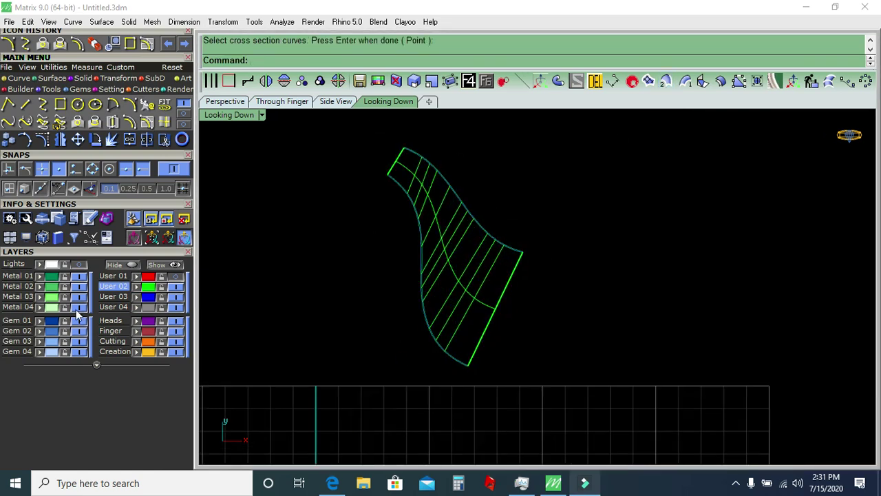
left_click(81, 266)
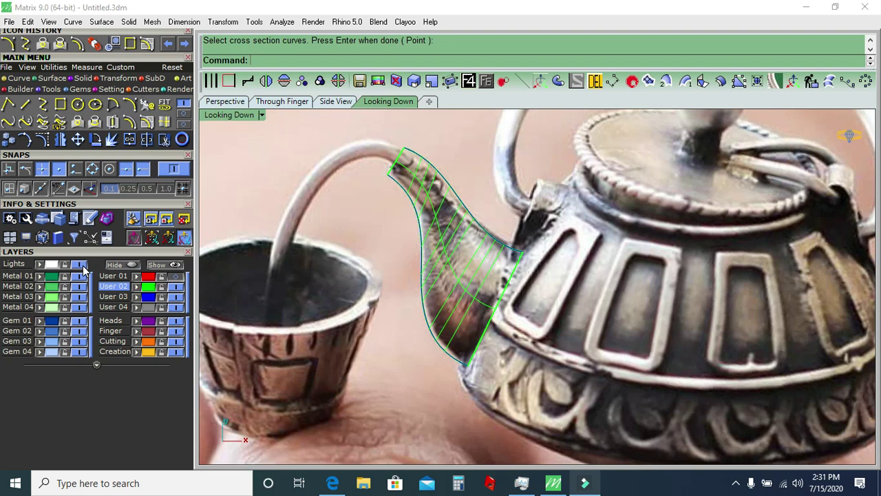
Widen the spout's wide end by dragging two of its control points outward.
left_click(81, 266)
scroll(492, 343, "up", 3)
left_click(478, 319)
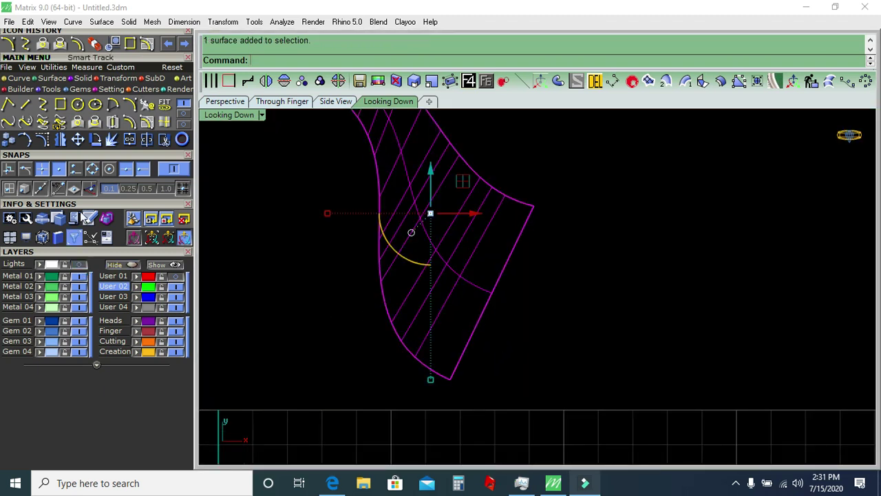
left_click(42, 140)
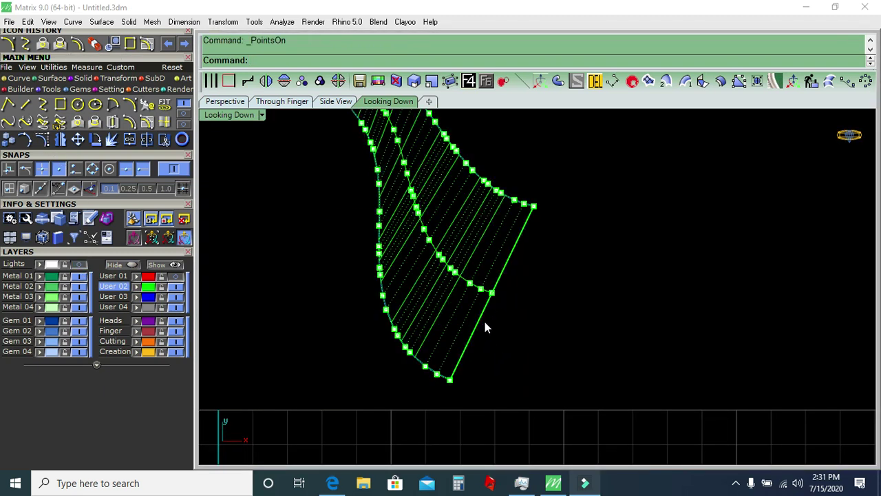
left_click_drag(475, 332, 507, 293)
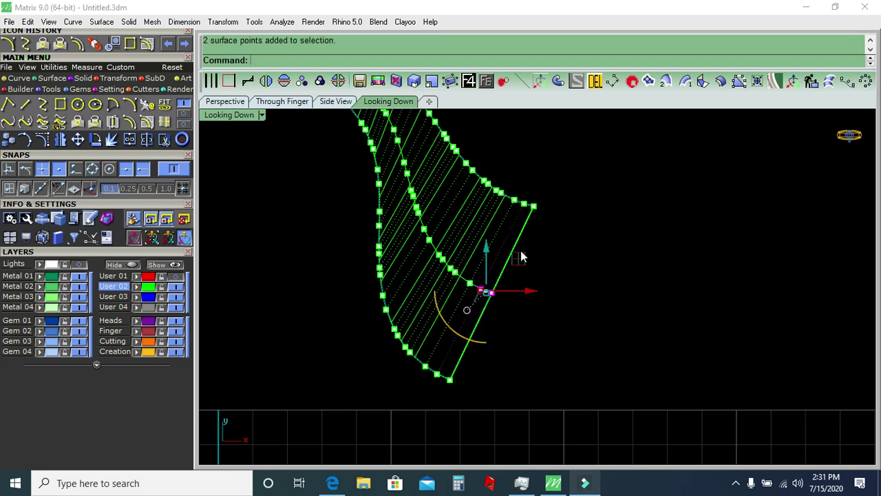
left_click_drag(521, 252, 542, 269)
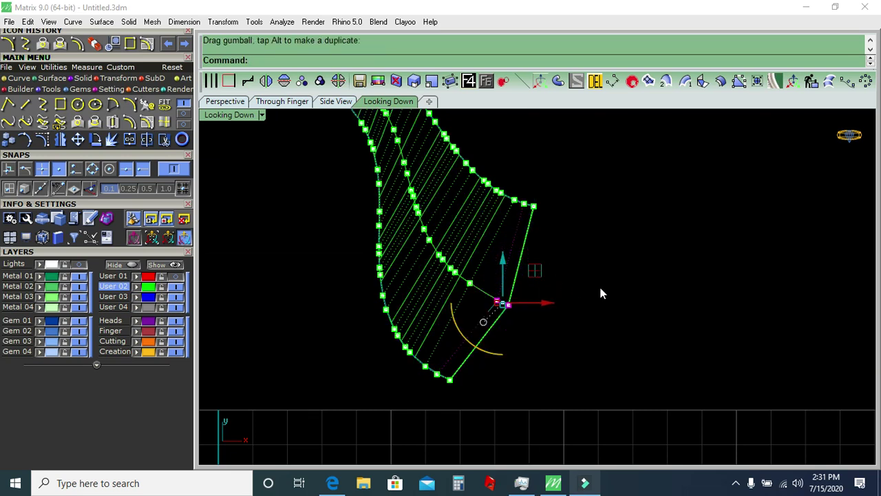
left_click_drag(537, 273, 553, 284)
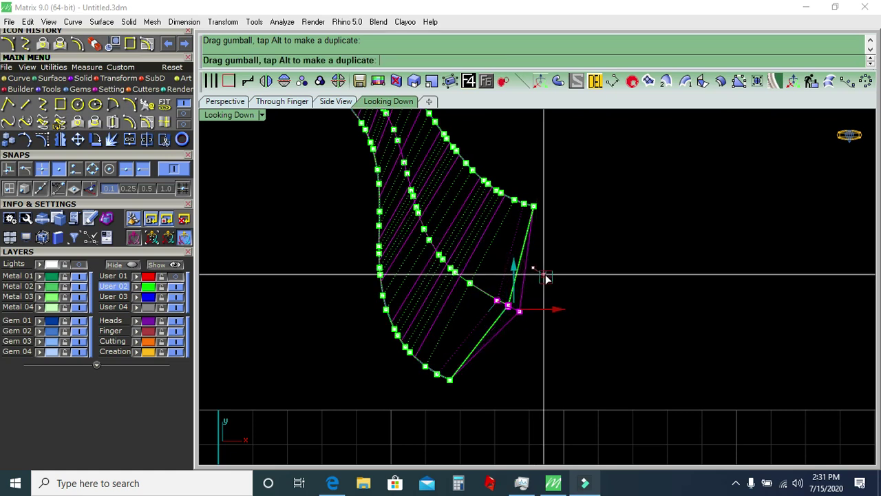
scroll(567, 256, "down", 2)
Turn off control points and delete the spout's construction curves.
key("Escape")
left_click_drag(394, 374, 712, 131)
scroll(525, 289, "up", 3)
left_click(525, 284, "ctrl")
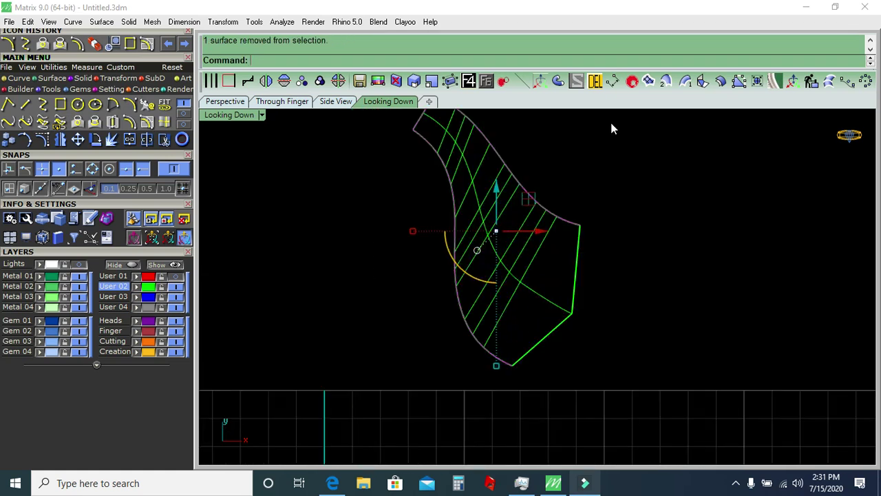
key("Delete")
scroll(535, 217, "down", 1)
scroll(534, 241, "down", 1)
Select the spout surface and make a mirrored copy of it.
left_click(534, 241)
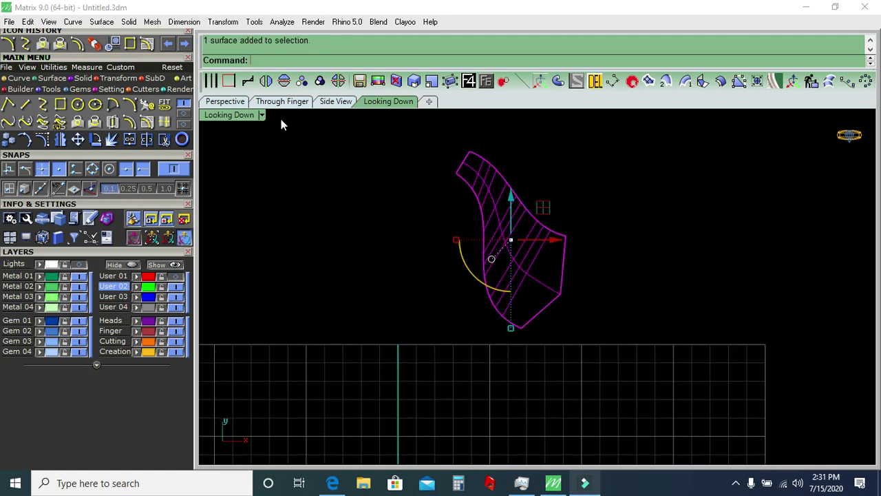
left_click(281, 102)
left_click(285, 83)
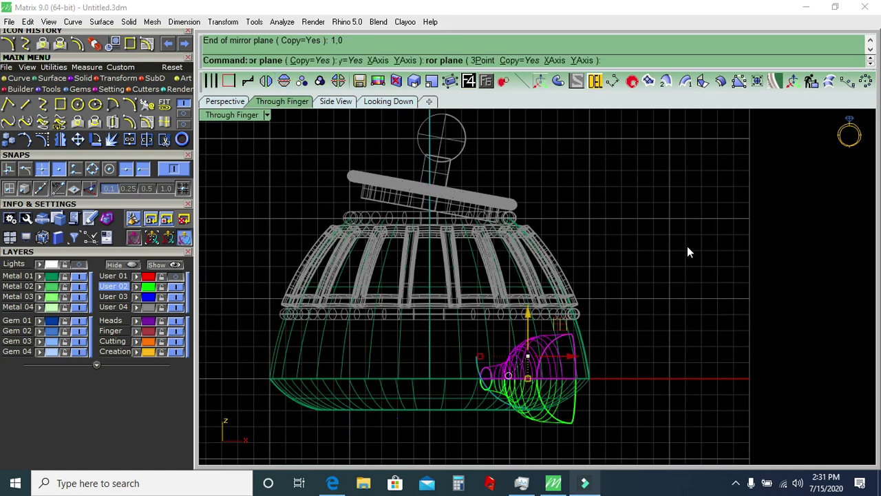
Rotate both spout surfaces upright in the Side View.
left_click(225, 101)
mouse_move(425, 333)
right_mouse_down()
mouse_move(386, 408)
mouse_move(335, 370)
mouse_move(342, 384)
right_mouse_up()
left_click_drag(342, 384, 491, 255)
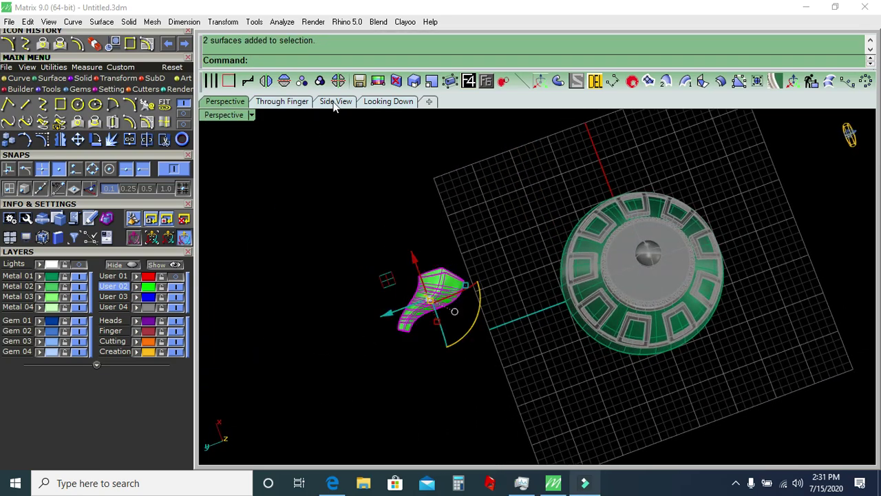
left_click(333, 103)
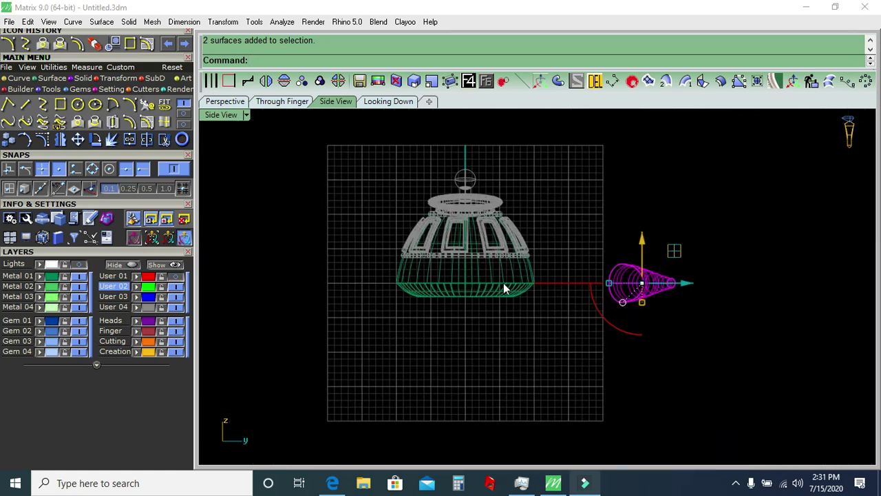
left_click(101, 143)
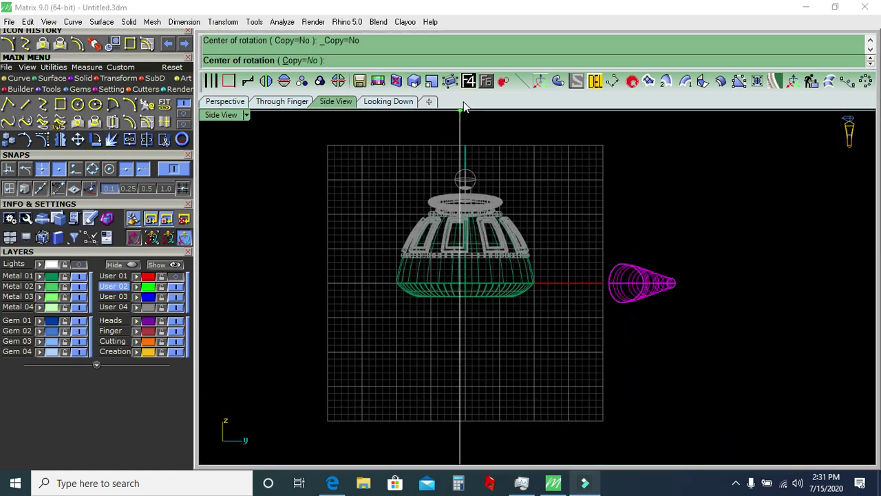
left_click(464, 282)
left_click(720, 282)
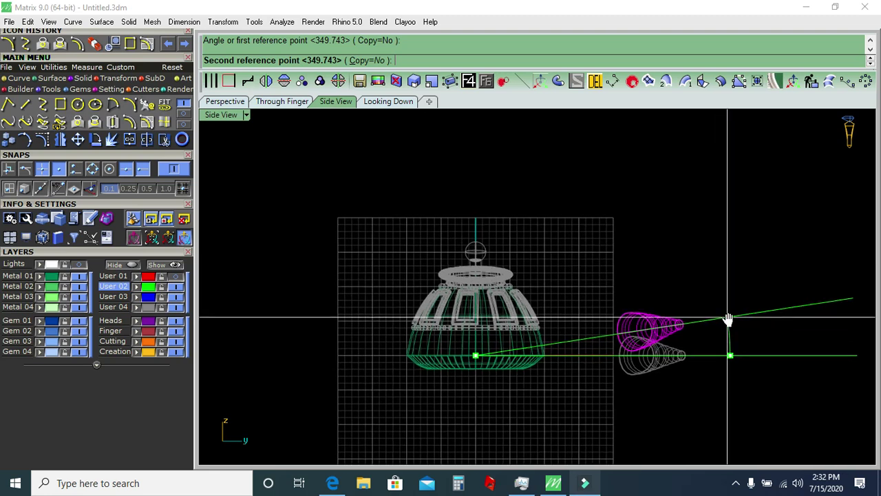
left_click(454, 166)
Move the spout against the teapot body's left side, then switch to the Looking Down view.
left_click(283, 101)
scroll(400, 289, "down", 3)
mouse_move(555, 201)
left_mouse_down()
mouse_move(446, 210)
mouse_move(444, 219)
left_mouse_up()
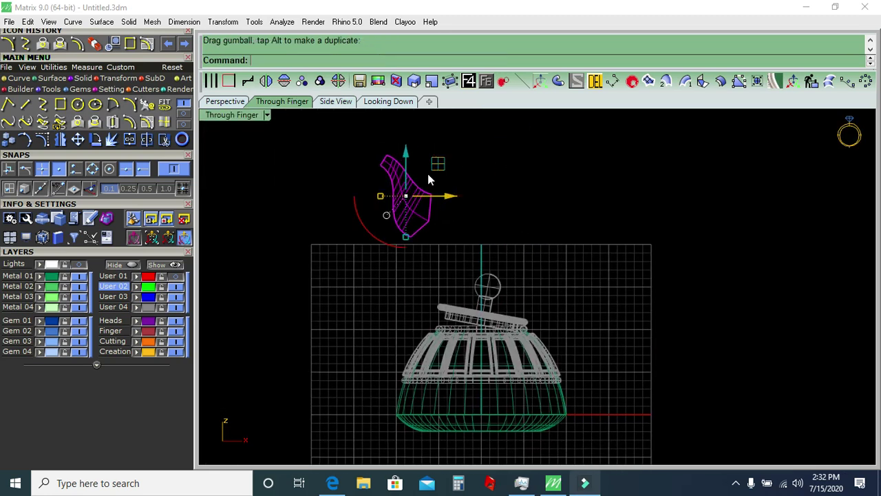
scroll(420, 300, "up", 2)
scroll(422, 297, "up", 2)
right_click_drag(422, 297, 458, 213)
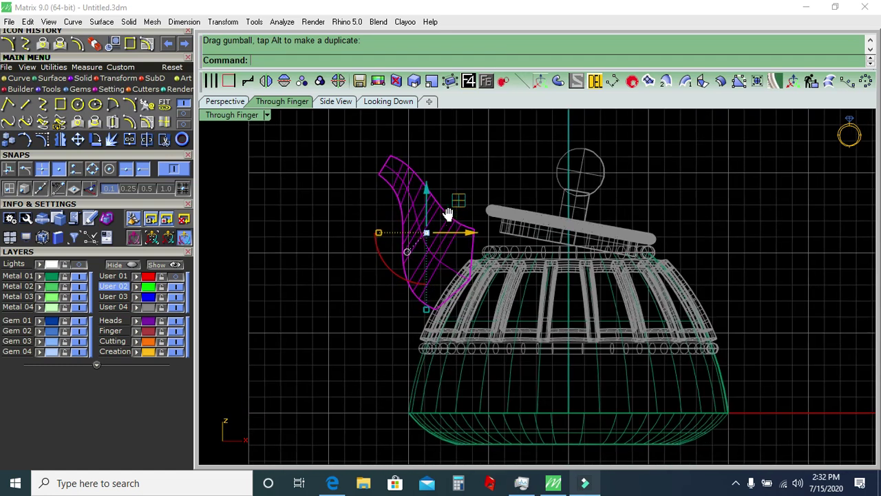
mouse_move(459, 213)
left_mouse_down()
mouse_move(413, 313)
mouse_move(417, 300)
left_mouse_up()
left_click(388, 172)
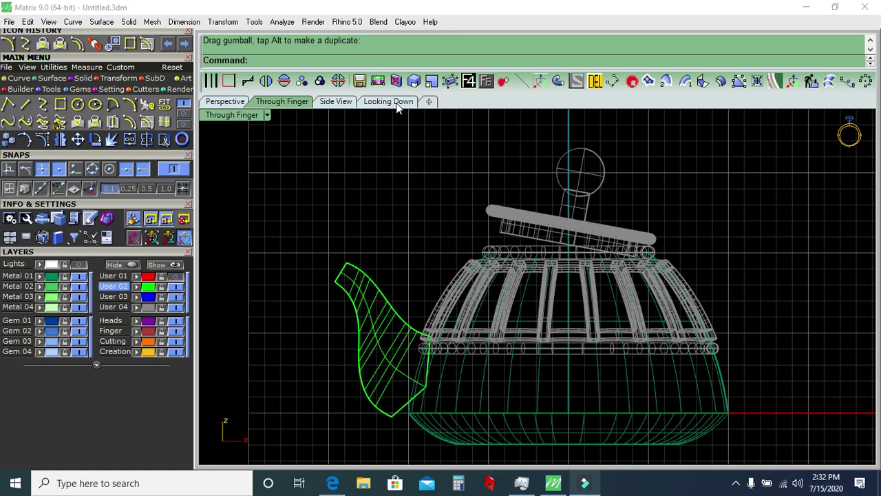
left_click(396, 103)
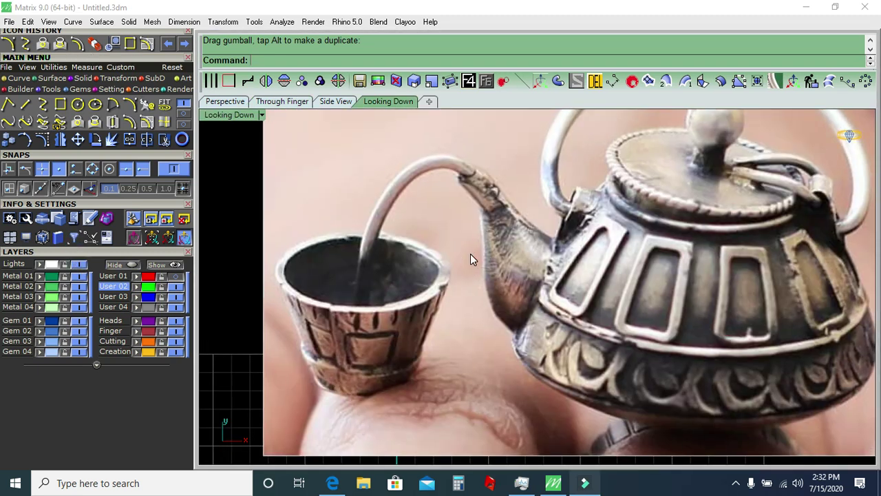
Measure the spout on the reference photo with an aligned dimension.
scroll(529, 345, "up", 1)
scroll(503, 345, "up", 1)
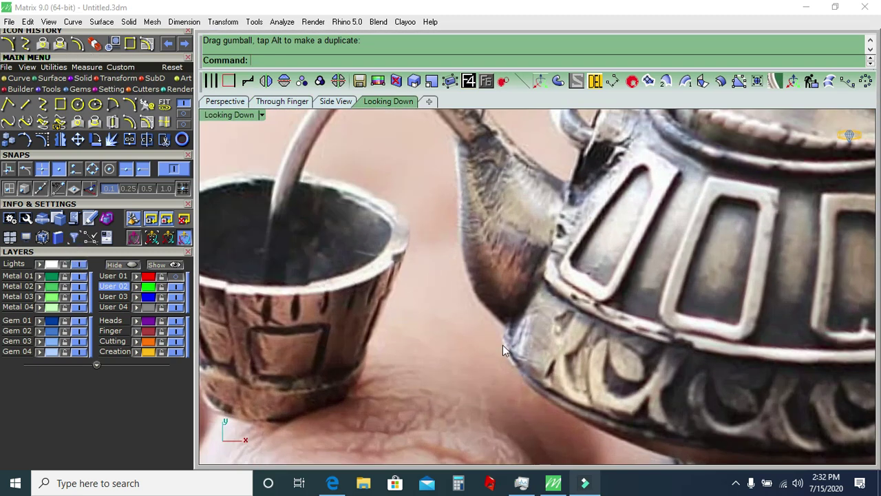
left_click(615, 81)
left_click(500, 347)
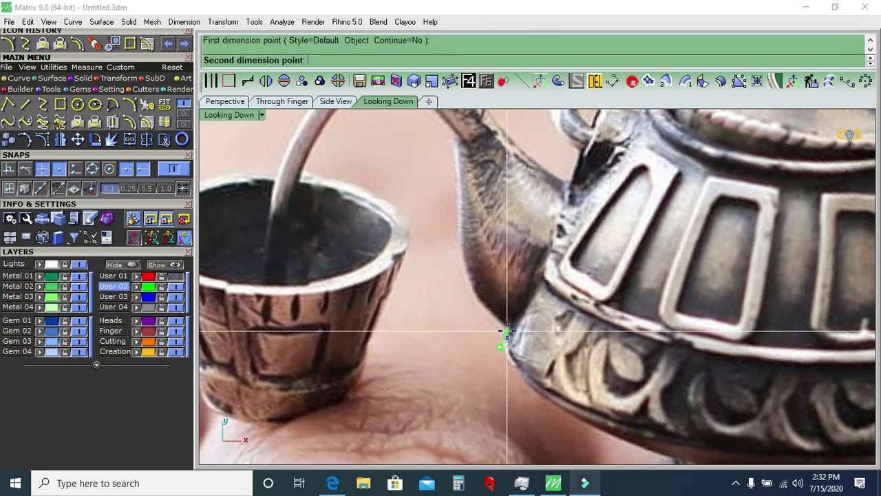
left_click(506, 328)
key("Escape")
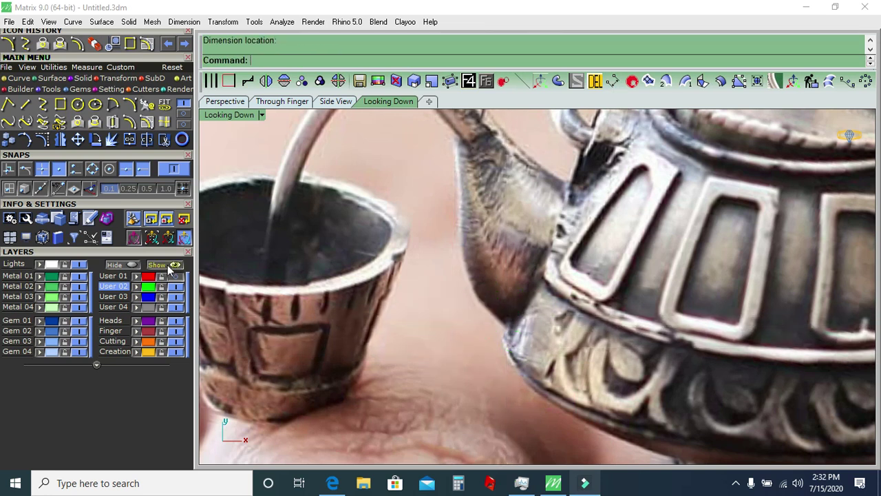
Hide the photo and draw a 0.8 line from the body's bottom endpoint in Through Finger view.
left_click(79, 266)
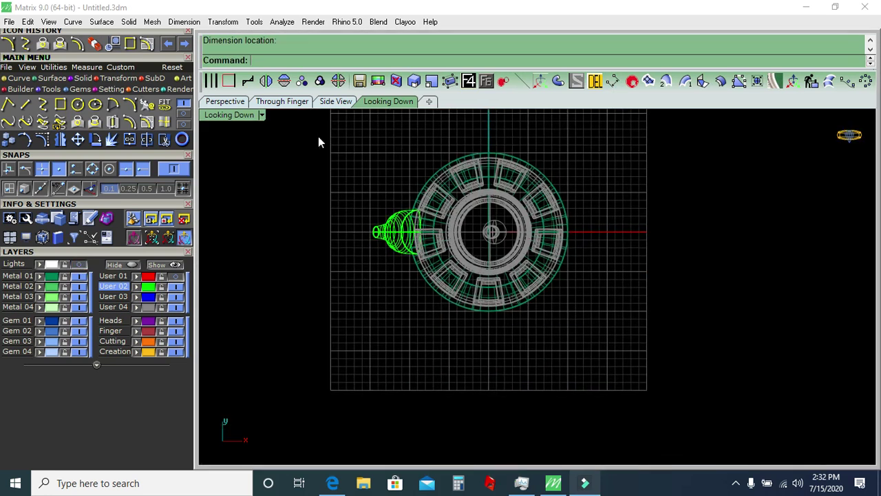
left_click(282, 101)
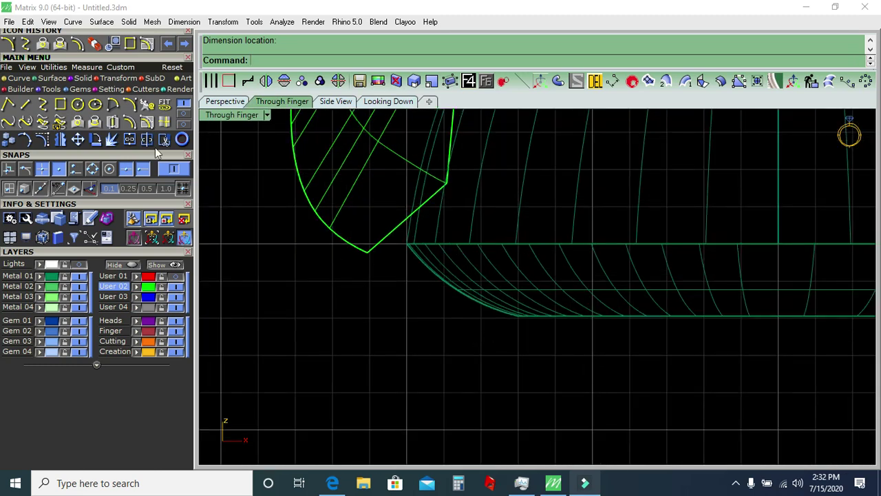
left_click(59, 125)
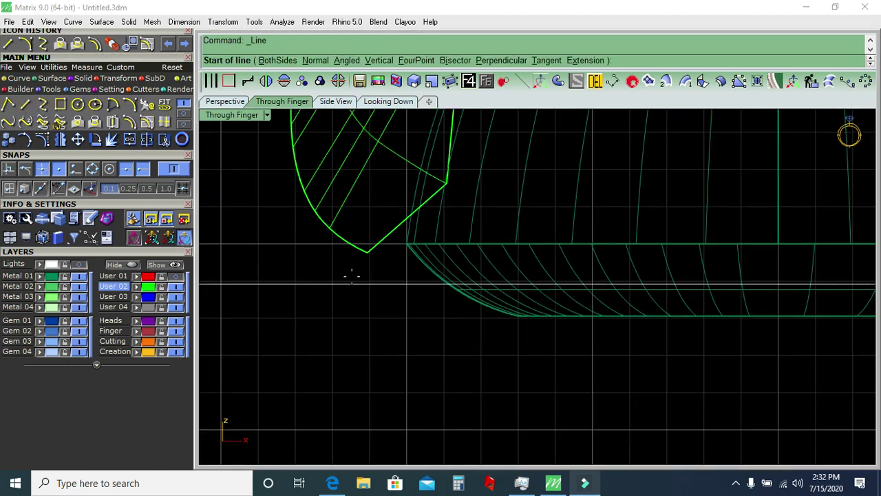
left_click(407, 244)
type("8")
key("Return")
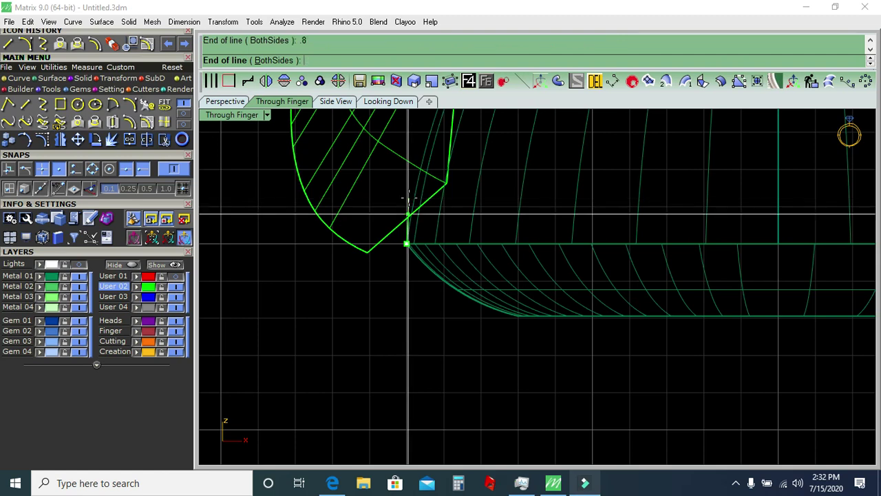
left_click(58, 189)
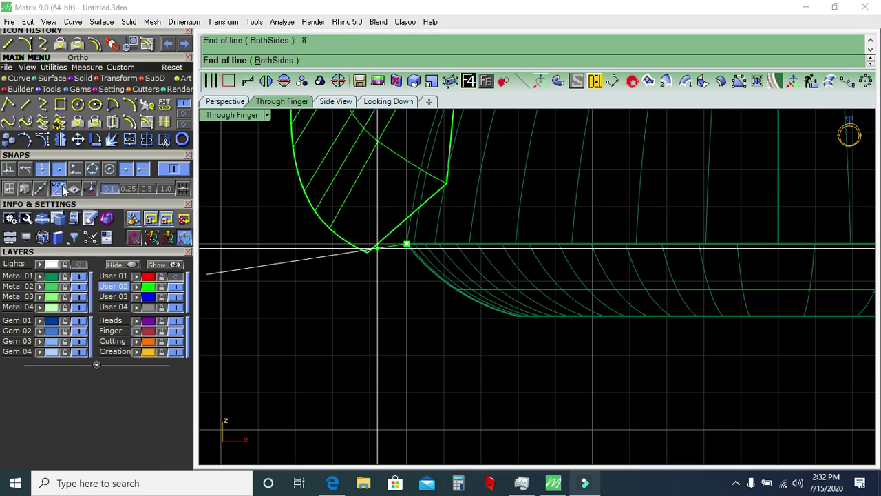
left_click(389, 184)
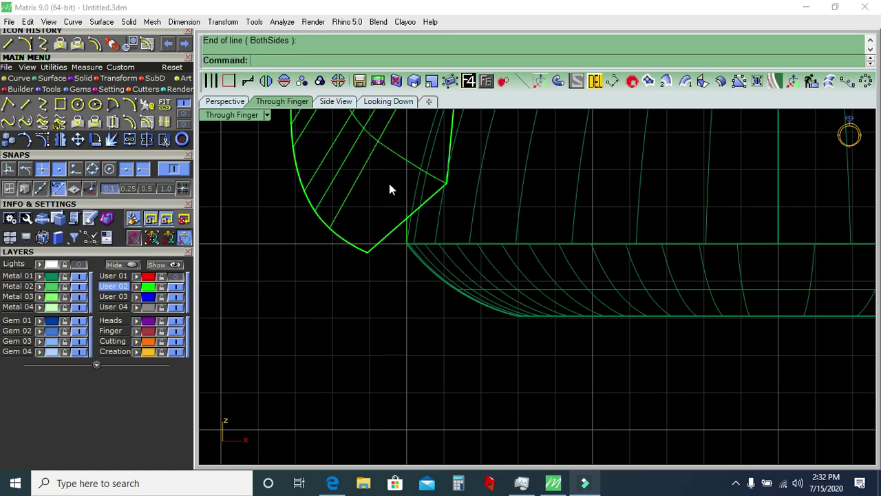
Draw a horizontal guide line leftward from the body's base endpoint, then select the spout surfaces.
right_click(392, 189)
left_click(407, 215)
scroll(407, 215, "down", 3)
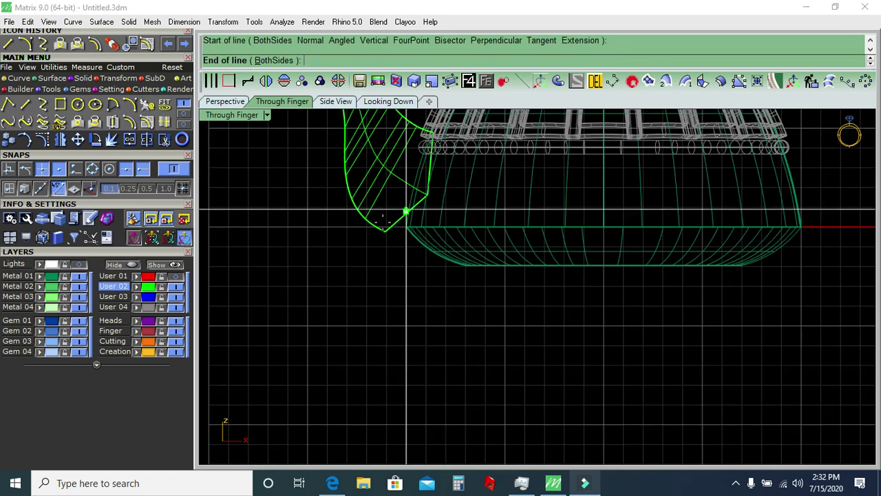
left_click(266, 213)
right_click_drag(282, 230, 370, 287)
left_click(382, 192)
scroll(407, 237, "up", 2)
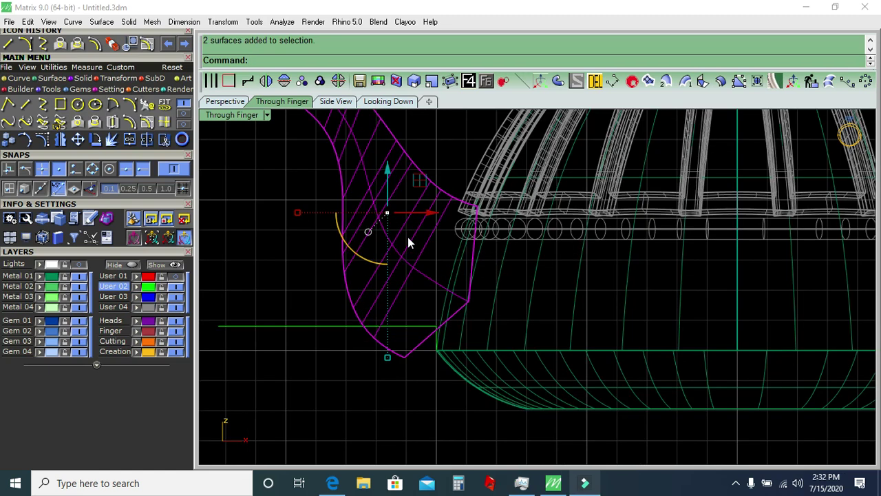
Move the spout toward the body and rotate it about its base.
mouse_move(390, 182)
left_mouse_down()
mouse_move(401, 158)
mouse_move(467, 183)
left_mouse_up()
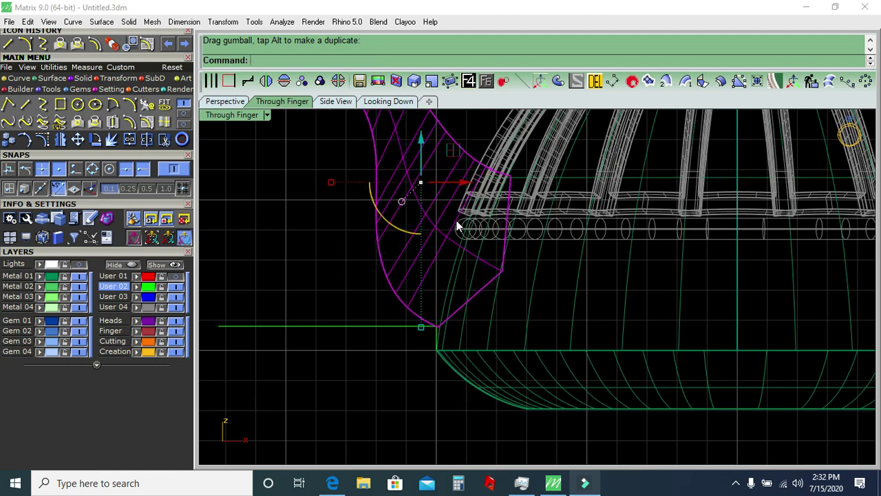
scroll(457, 220, "down", 2)
scroll(459, 264, "down", 2)
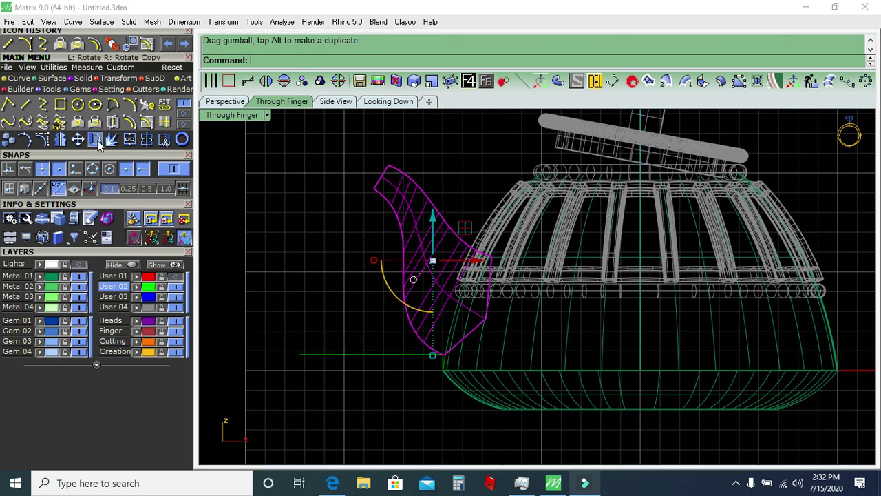
left_click(447, 356)
left_click(510, 282)
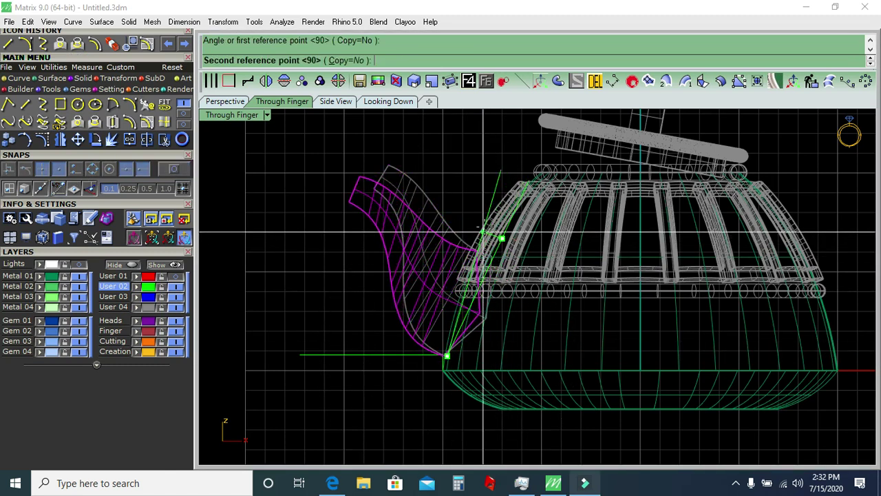
left_click(486, 230)
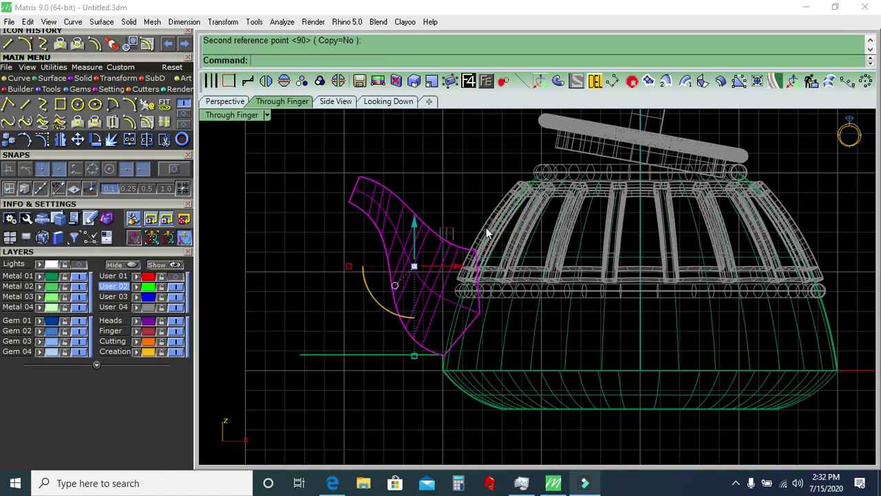
Hide the grey User 04 wireframe layer and rotate the spout again to its final tilt.
left_click(173, 309)
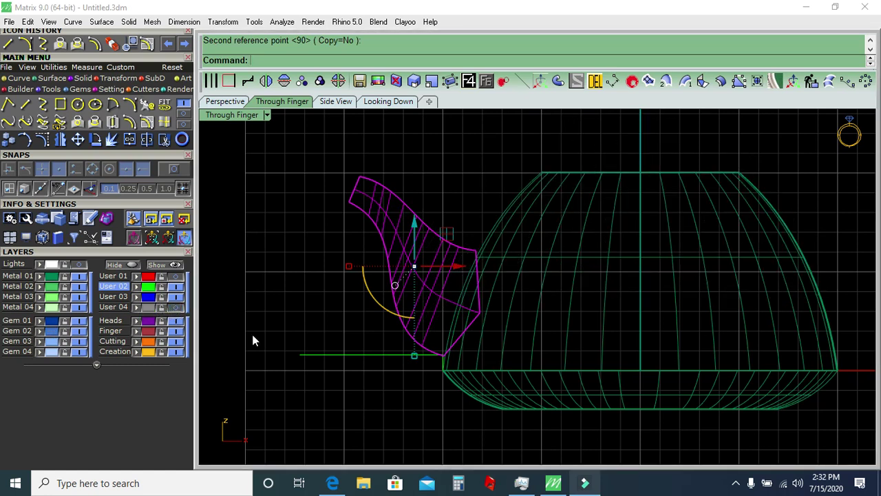
key("Return")
left_click(442, 355)
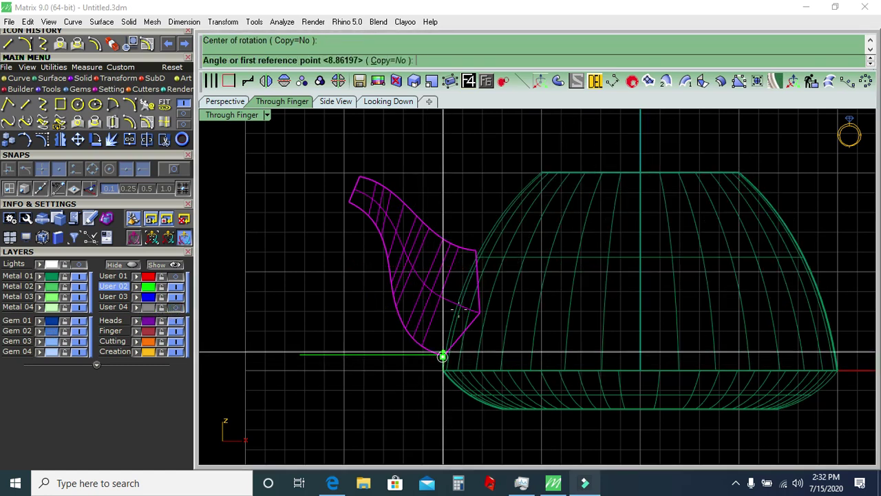
left_click(480, 234)
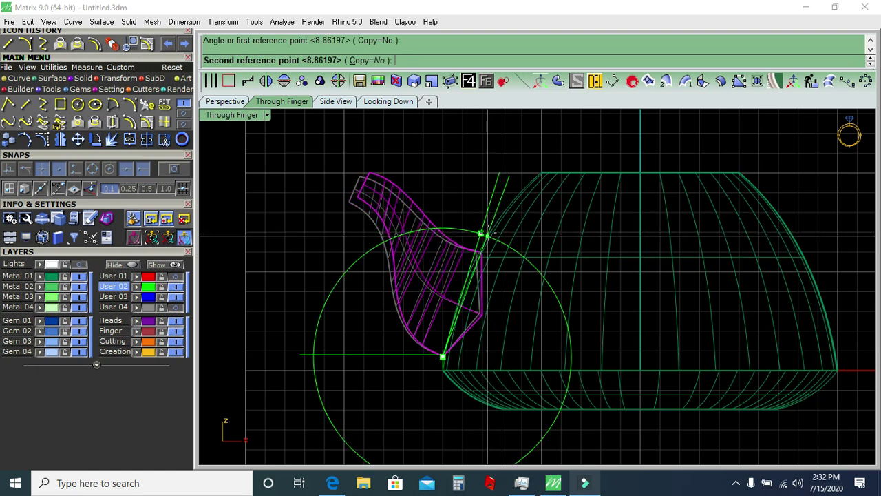
left_click(482, 226)
Delete the leftover guide curve and view the teapot in three-quarter perspective.
scroll(475, 220, "down", 1)
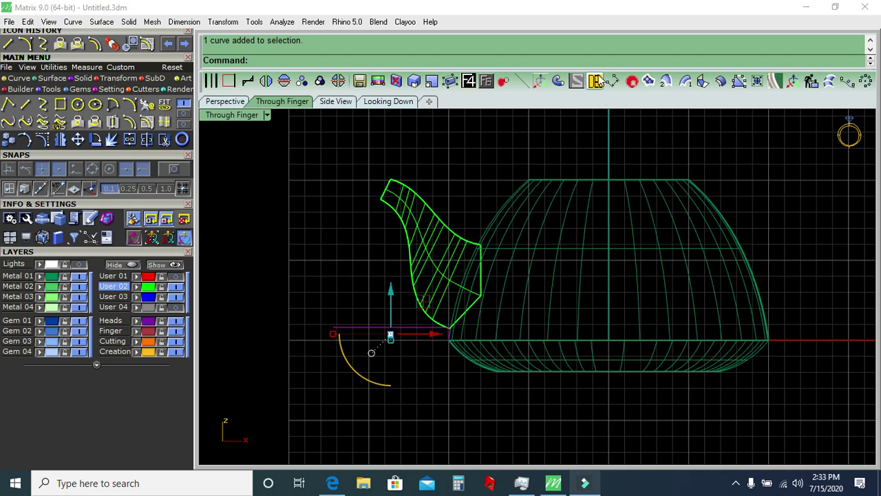
key("Delete")
left_click(235, 107)
mouse_move(438, 254)
right_mouse_down()
mouse_move(590, 135)
mouse_move(384, 133)
mouse_move(533, 336)
right_mouse_up()
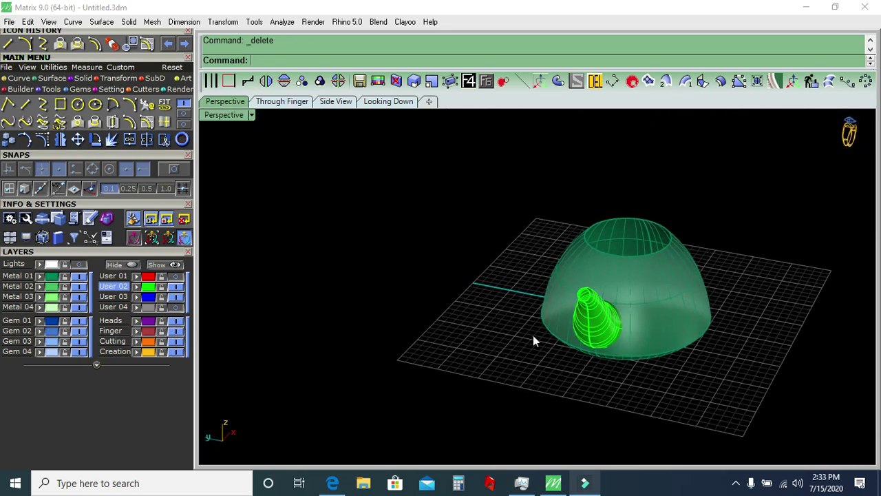
Explode the teapot body and delete its bottom surface.
scroll(533, 335, "up", 3)
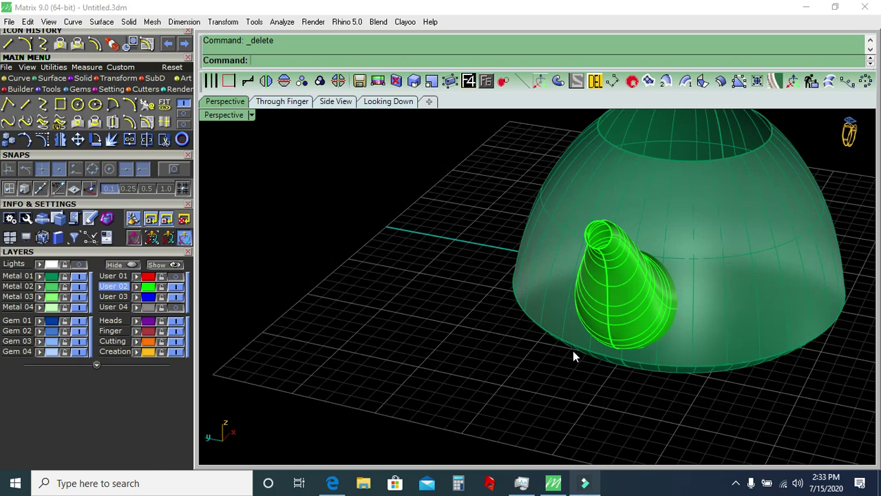
right_click_drag(585, 370, 432, 332)
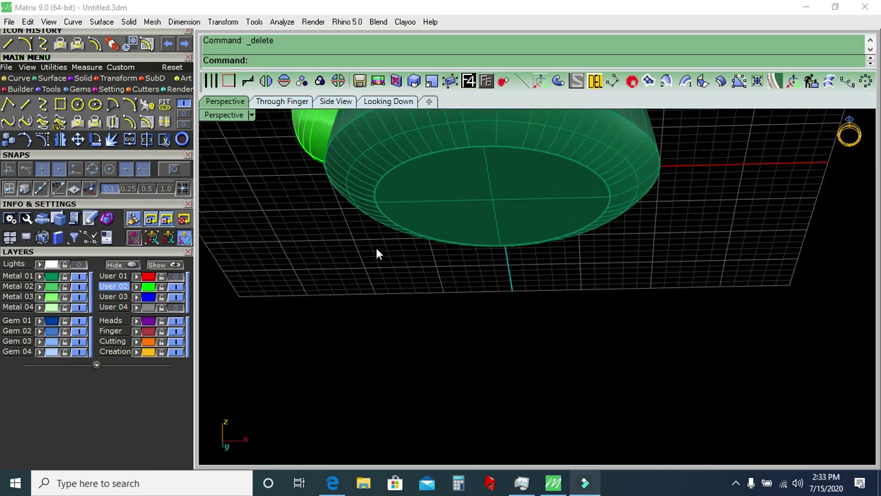
left_click(474, 307)
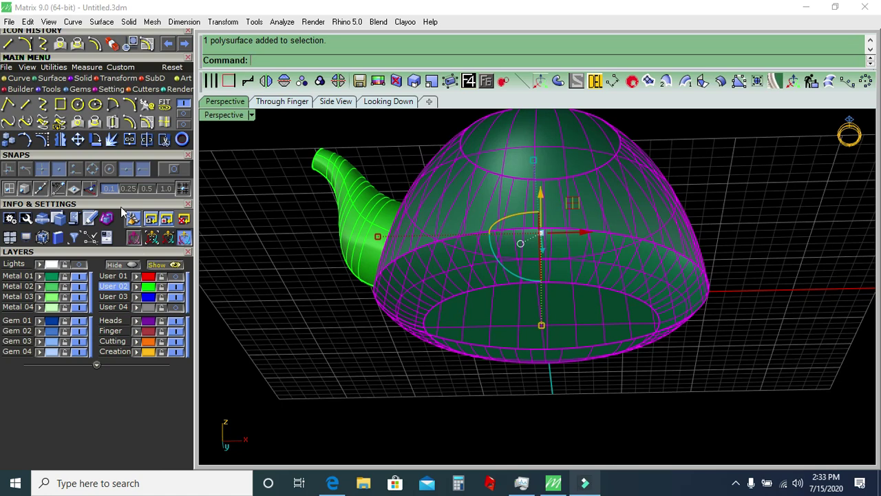
left_click(110, 140)
left_click(441, 310)
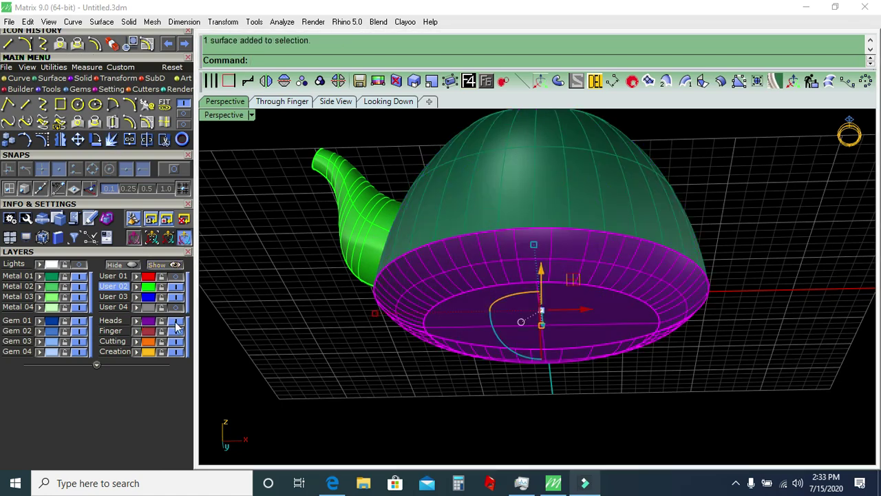
key("Delete")
Check the open base from below, then select the spout.
mouse_move(407, 315)
right_mouse_down()
mouse_move(354, 332)
mouse_move(455, 362)
right_mouse_up()
left_click_drag(455, 362, 346, 227)
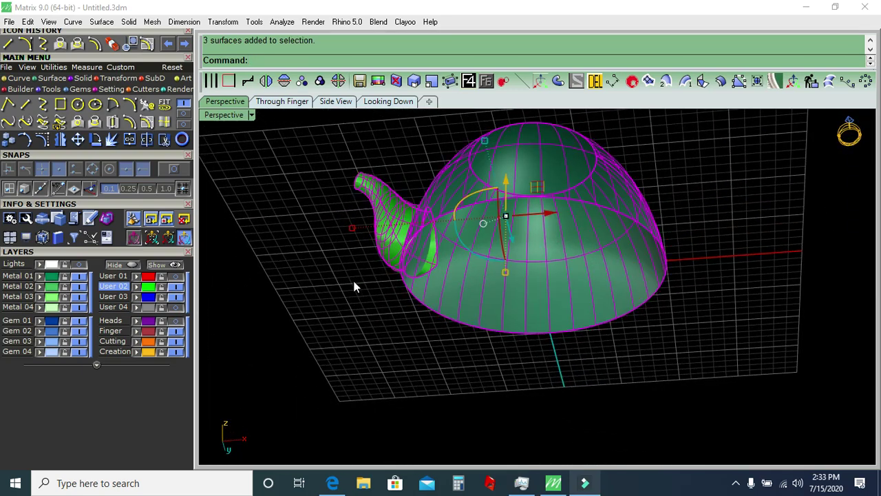
left_click(346, 316)
left_click(373, 173)
right_click_drag(373, 172, 385, 314)
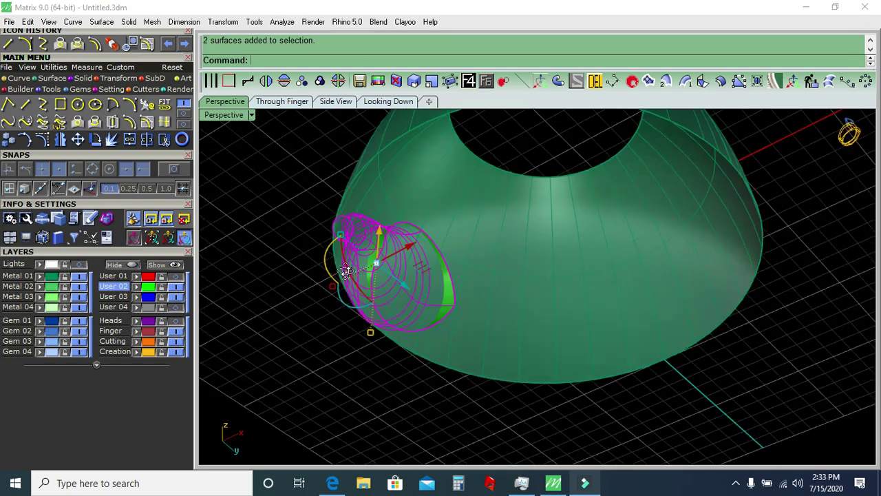
Start trimming the spout where it meets the body and switch to the flat Through Finger view.
left_click(158, 140)
scroll(384, 289, "down", 3)
mouse_move(459, 230)
right_mouse_down()
mouse_move(462, 370)
mouse_move(480, 329)
mouse_move(449, 288)
right_mouse_up()
scroll(413, 293, "up", 2)
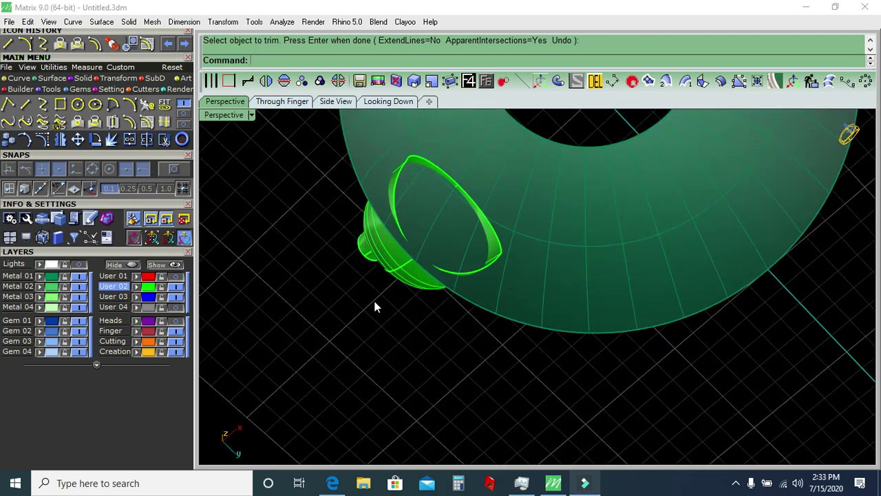
right_click(335, 245)
left_click(296, 102)
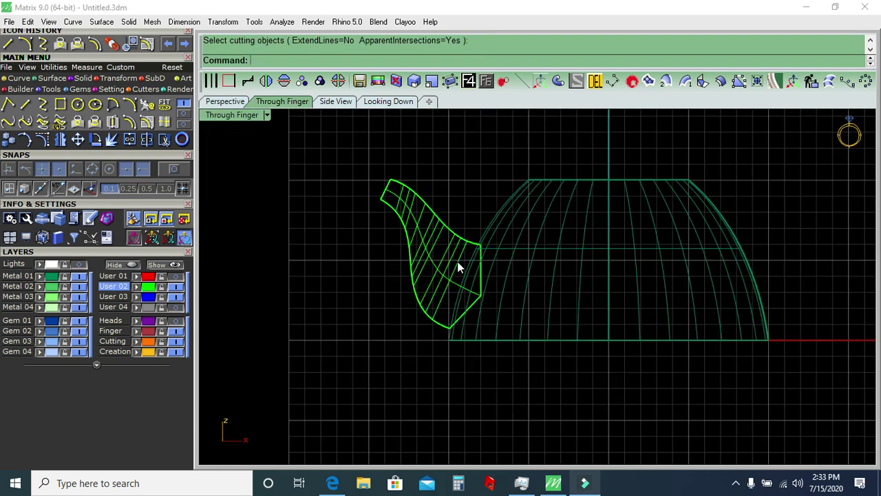
Tilt the spout slightly by rotating it about a point on the spout in the side view.
scroll(454, 269, "up", 1)
left_click_drag(427, 181, 351, 238)
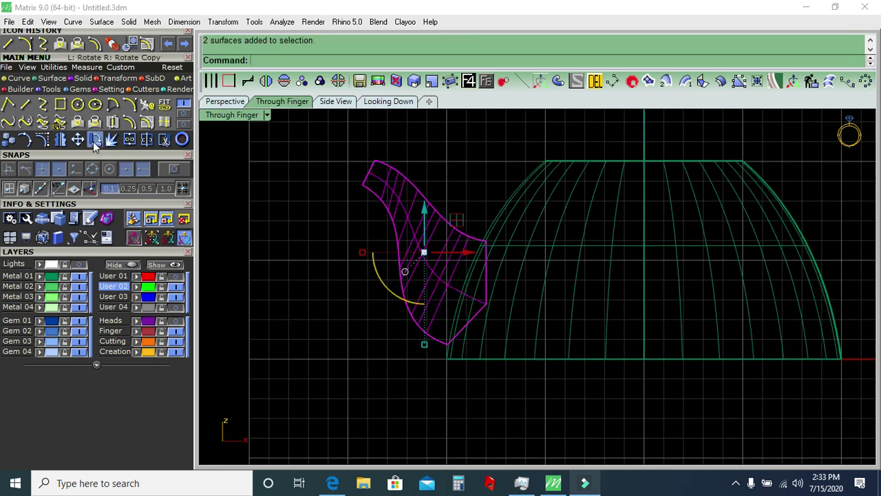
left_click(165, 140)
scroll(440, 324, "up", 2)
left_click(429, 374)
left_click(388, 395)
left_click(393, 396)
left_click(244, 159)
In Perspective, trim the spout and body dome against each other, removing the spout-end sliver and lip.
left_click(235, 104)
mouse_move(434, 305)
right_mouse_down()
mouse_move(486, 348)
mouse_move(372, 200)
mouse_move(461, 138)
right_mouse_up()
left_click(461, 138)
right_click_drag(421, 216, 352, 215)
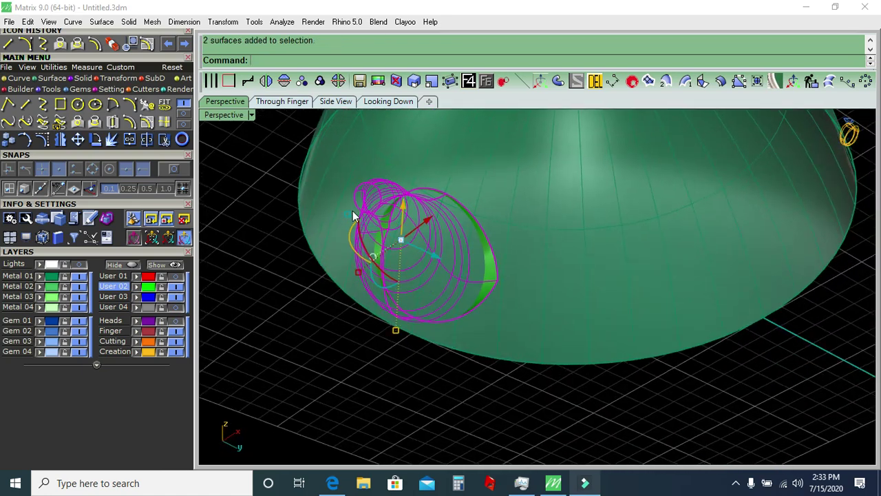
left_click(164, 139)
left_click(429, 256)
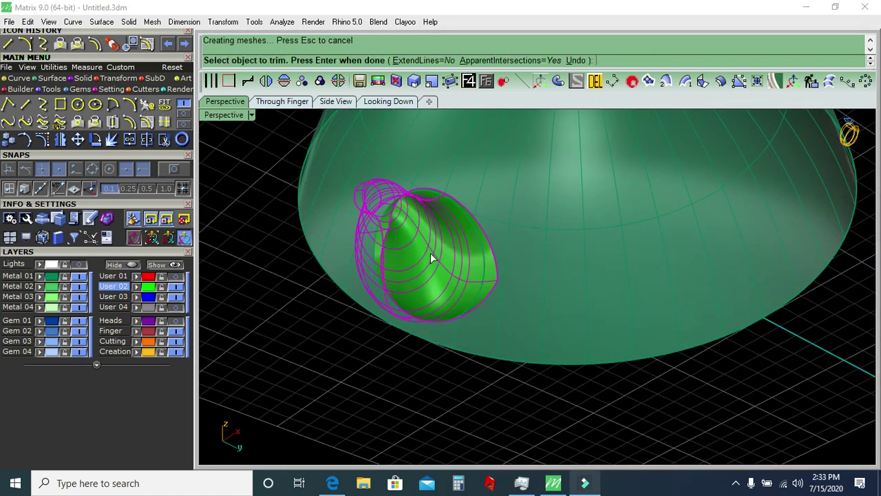
left_click(525, 347)
scroll(477, 319, "up", 3)
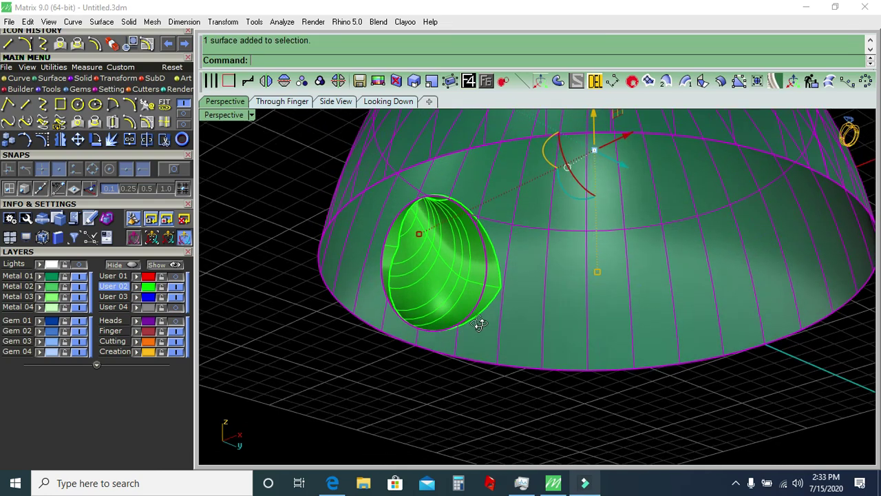
scroll(404, 252, "up", 2)
left_click(392, 246)
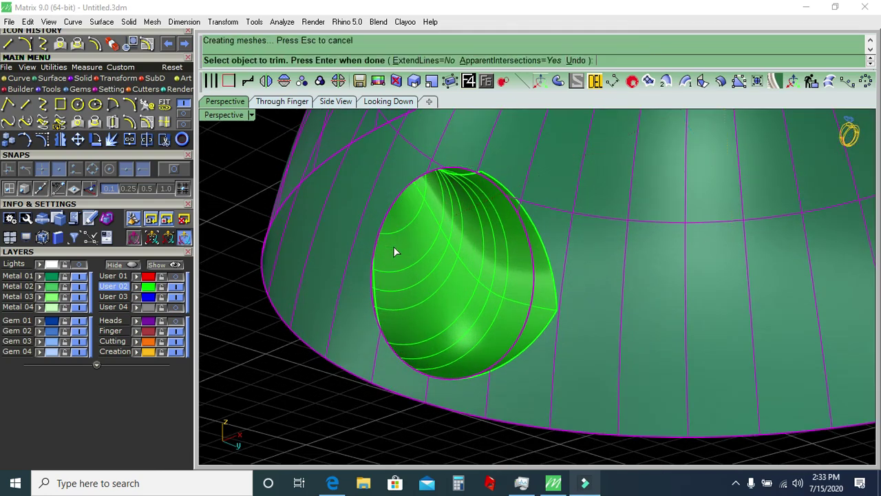
left_click(552, 316)
key("Return")
Select all the teapot surfaces.
scroll(527, 230, "down", 3)
scroll(482, 275, "down", 2)
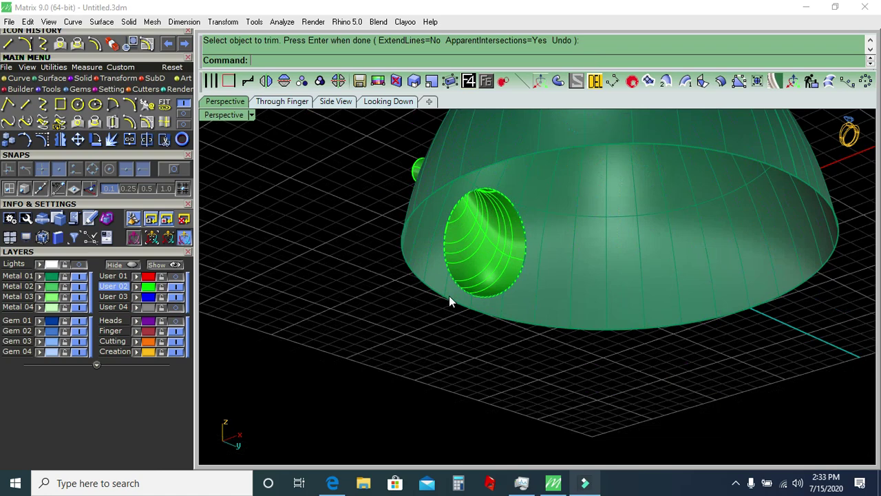
right_click_drag(449, 298, 562, 359)
key("ctrl+a")
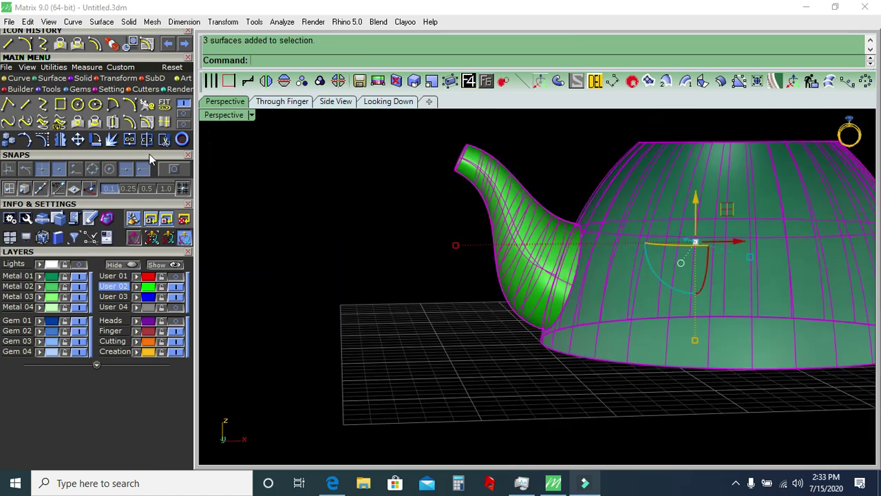
Put the teapot on the Metal 01 layer and show the Heads layer with the bottom band.
key("ctrl+a")
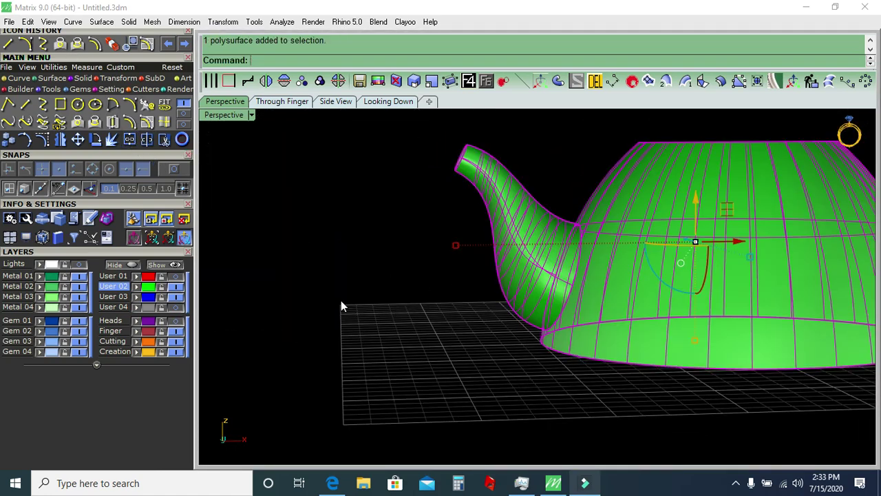
left_click(52, 280)
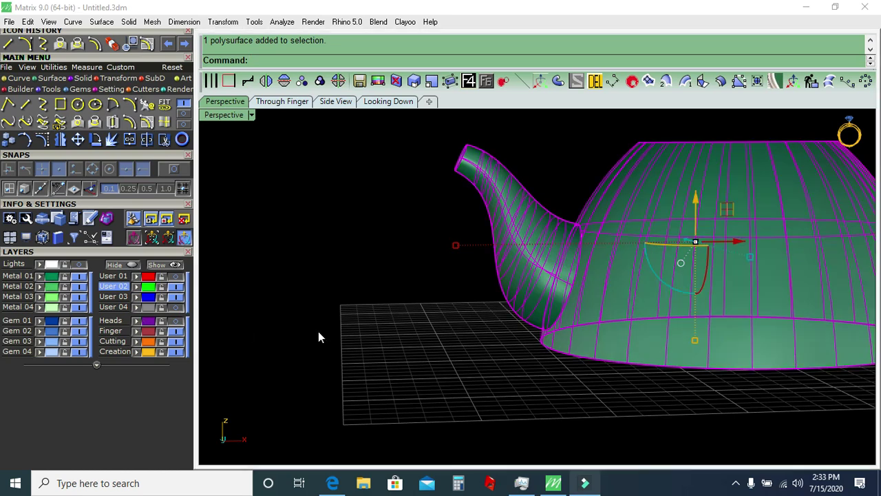
left_click(177, 322)
scroll(499, 316, "down", 3)
right_click_drag(499, 316, 526, 280)
Join the purple bottom band and the teapot body into one polysurface.
left_click(537, 307)
left_click(371, 293)
right_click_drag(371, 292, 567, 306)
key("ctrl+a")
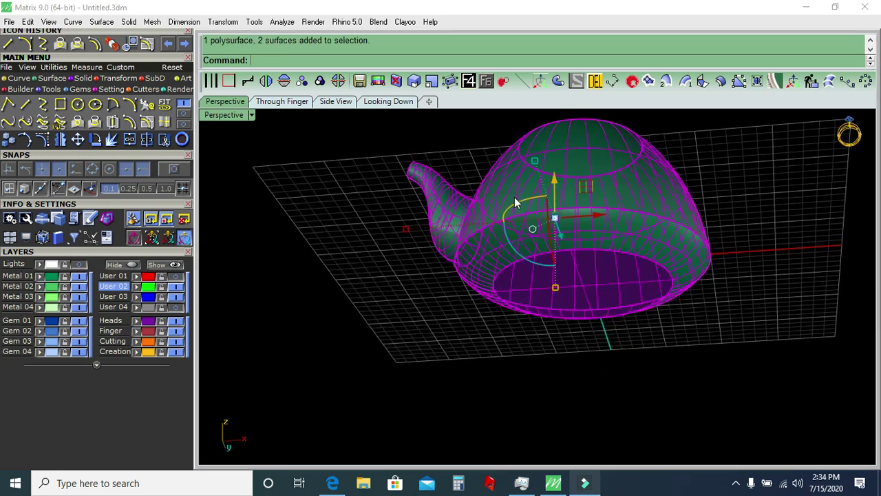
left_click(129, 139)
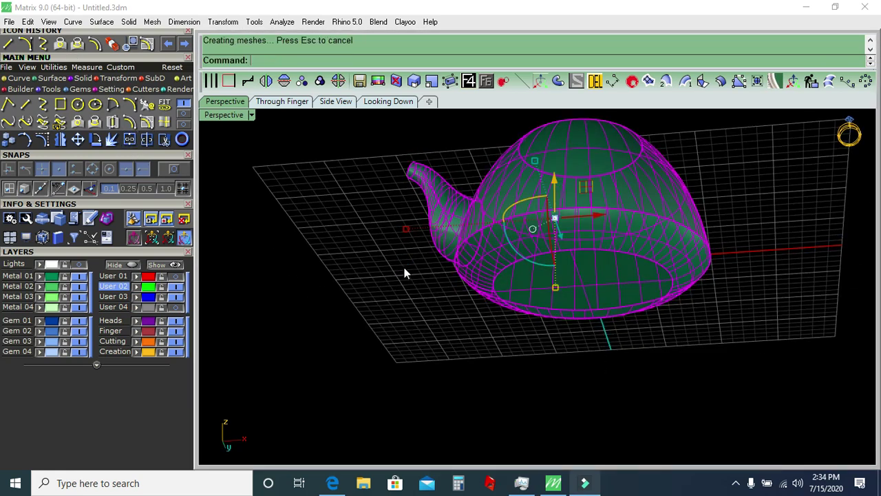
left_click(433, 275)
mouse_move(388, 289)
right_mouse_down()
mouse_move(405, 429)
mouse_move(234, 437)
mouse_move(417, 421)
right_mouse_up()
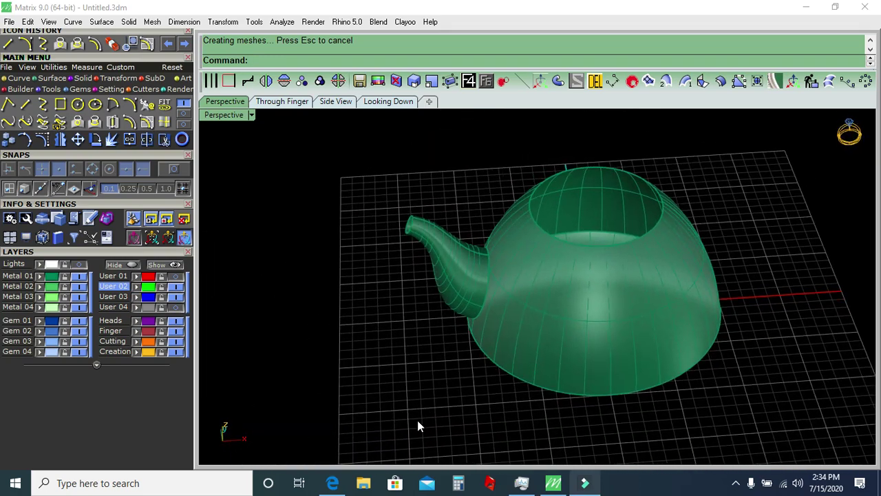
mouse_move(423, 355)
right_mouse_down()
mouse_move(478, 338)
mouse_move(470, 313)
mouse_move(528, 317)
right_mouse_up()
left_click(528, 317)
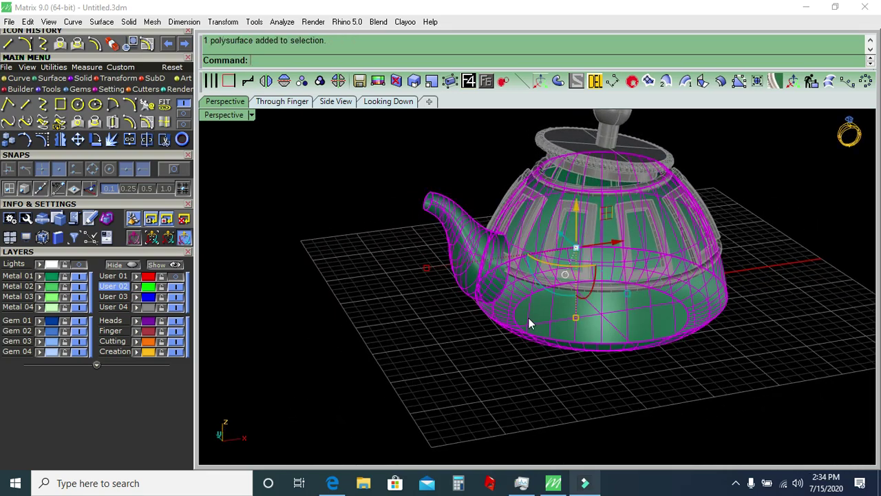
Orbit and zoom around the teapot to inspect it, including its base.
mouse_move(563, 369)
right_mouse_down()
mouse_move(543, 377)
mouse_move(515, 349)
mouse_move(539, 341)
mouse_move(399, 304)
mouse_move(365, 344)
mouse_move(393, 287)
right_mouse_up()
scroll(369, 305, "down", 2)
scroll(413, 300, "down", 2)
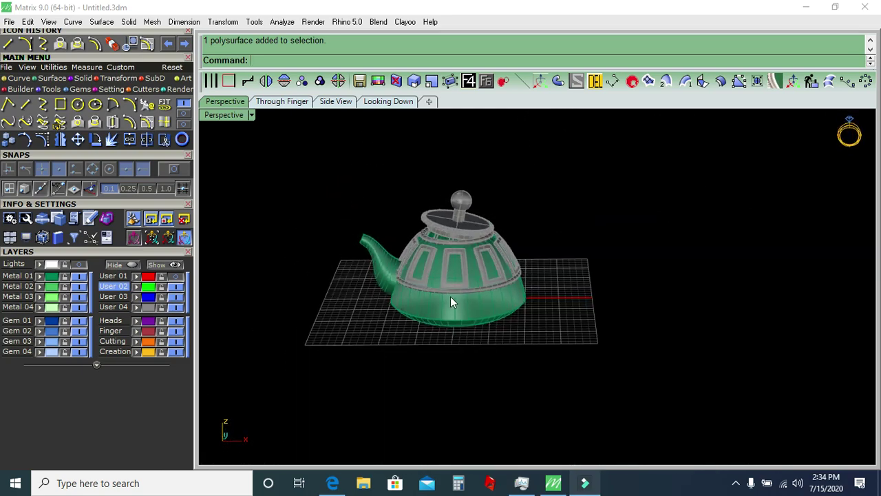
scroll(455, 303, "up", 1)
scroll(454, 318, "up", 1)
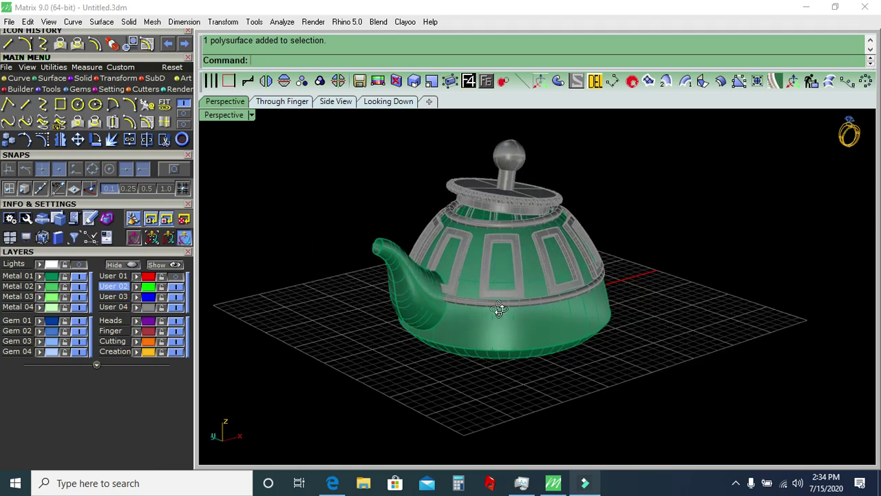
scroll(508, 322, "up", 2)
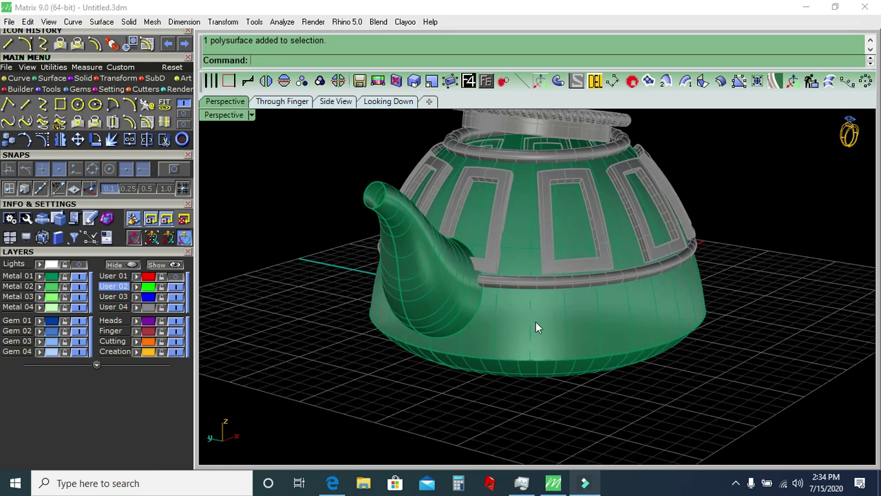
scroll(537, 326, "down", 2)
mouse_move(541, 318)
right_mouse_down()
mouse_move(474, 192)
mouse_move(441, 275)
mouse_move(389, 345)
right_mouse_up()
scroll(482, 199, "up", 2)
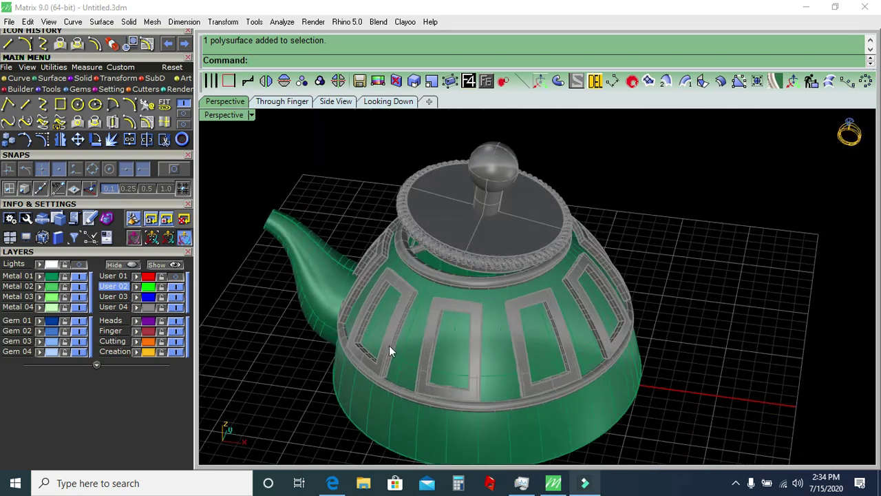
Hide the lid and silver decorations, and briefly compare the teapot against the reference photo.
left_click(172, 320)
right_click_drag(369, 308, 392, 222)
scroll(392, 222, "up", 2)
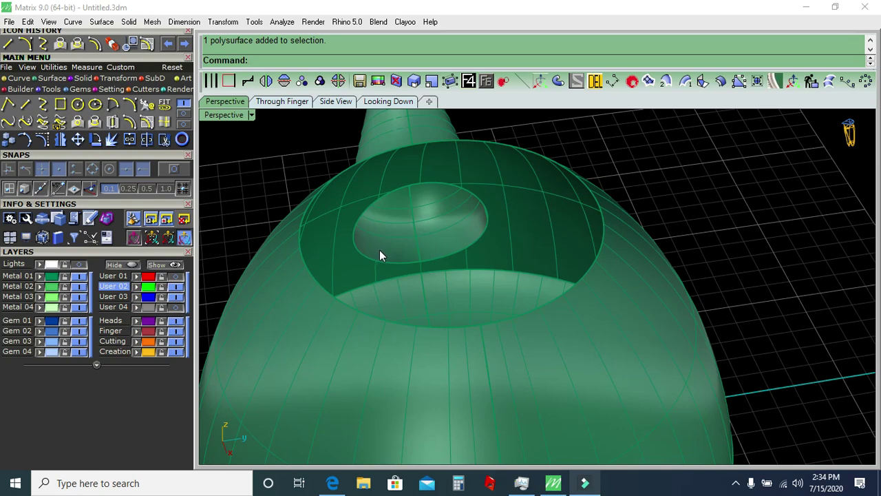
scroll(379, 250, "down", 3)
right_click_drag(438, 268, 649, 248)
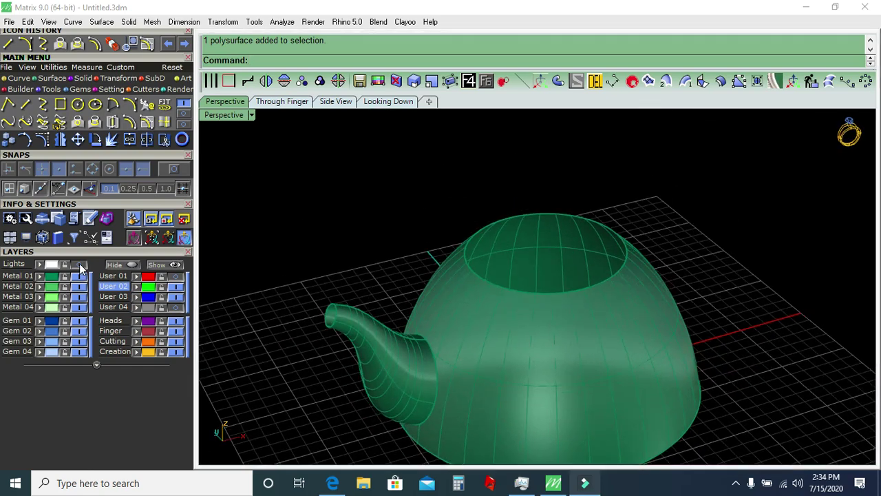
left_click(79, 265)
scroll(575, 252, "down", 3)
mouse_move(576, 252)
right_mouse_down()
mouse_move(563, 291)
mouse_move(623, 183)
right_mouse_up()
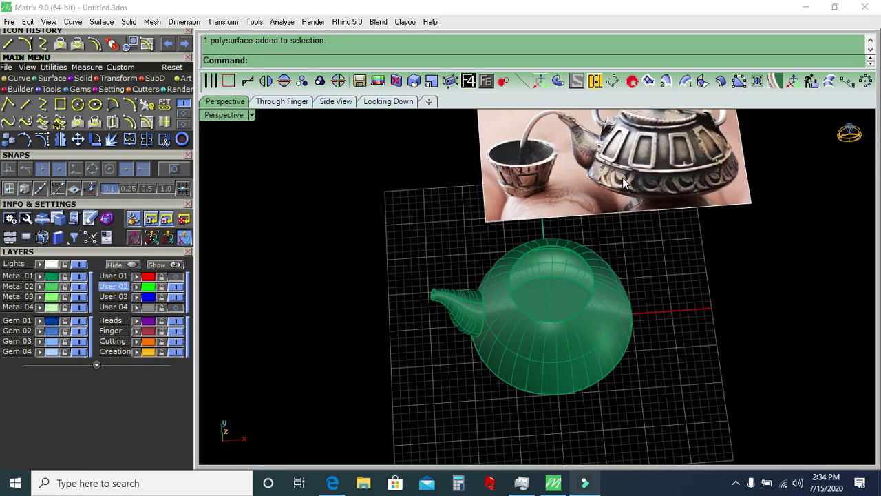
left_click(81, 265)
right_click_drag(440, 206, 488, 266)
scroll(508, 338, "up", 2)
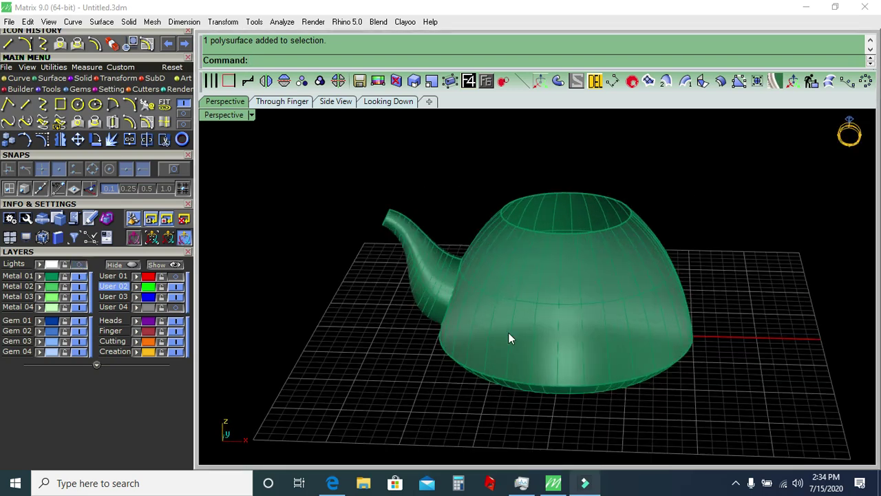
Show the silver decorations and lid again.
left_click(177, 309)
mouse_move(407, 349)
right_mouse_down()
mouse_move(418, 330)
mouse_move(582, 284)
mouse_move(442, 224)
mouse_move(527, 284)
right_mouse_up()
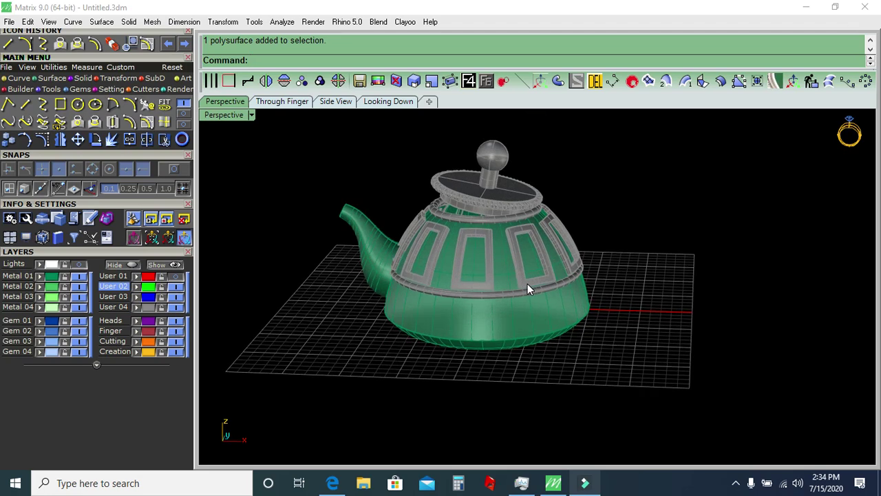
scroll(354, 339, "up", 2)
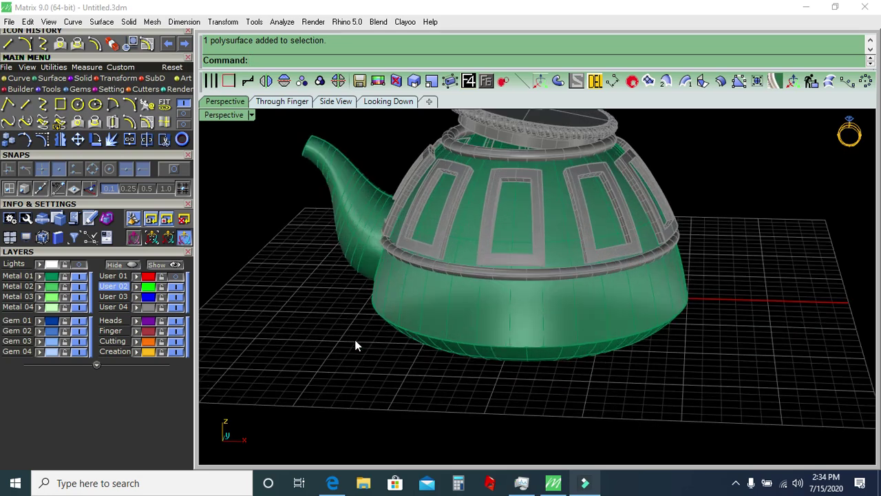
right_click_drag(354, 340, 470, 331)
scroll(470, 331, "up", 2)
Start an isocurve extraction on the teapot body beside the spout, set to vertical direction.
left_click(522, 83)
scroll(544, 241, "up", 3)
left_click(508, 314)
left_click(375, 60)
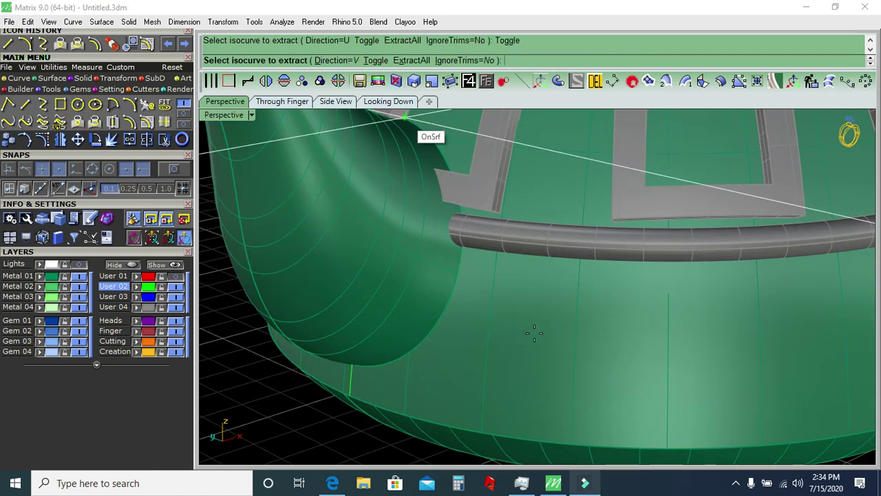
Extract the vertical isocurve beside the spout from the teapot body.
left_click(458, 323)
scroll(457, 323, "down", 5)
right_click_drag(442, 264, 478, 305)
scroll(358, 303, "up", 3)
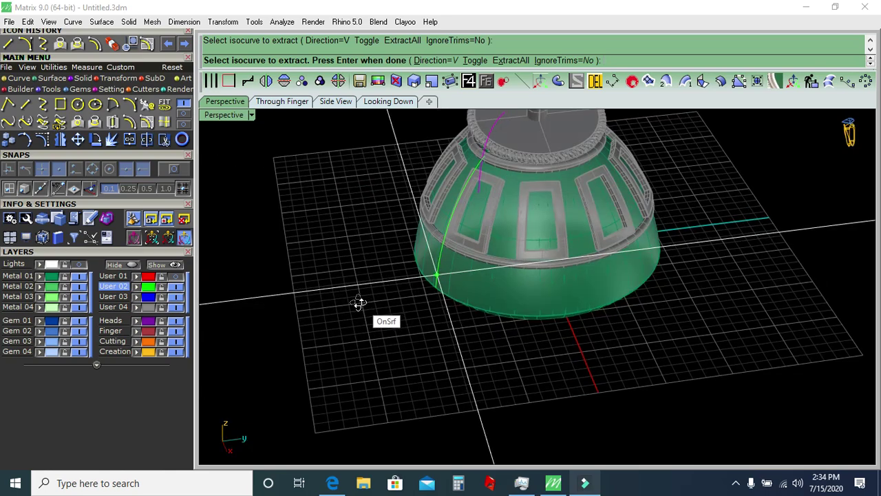
right_click_drag(358, 303, 328, 294)
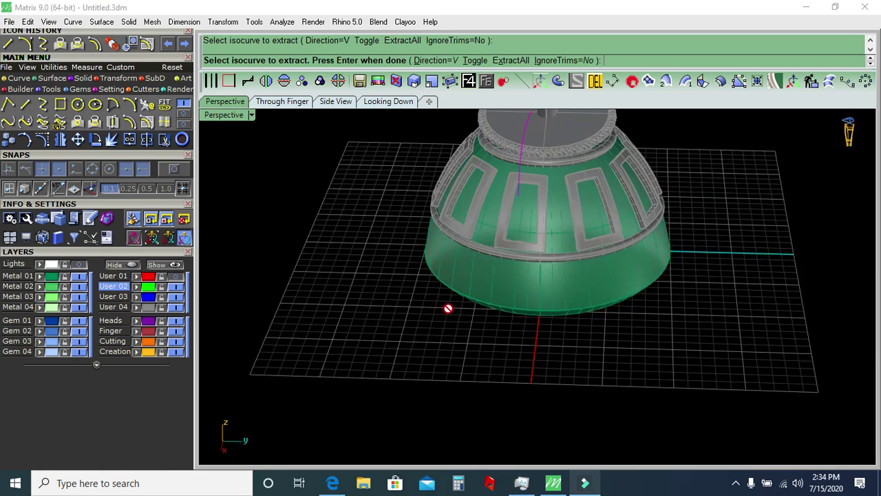
key("Return")
mouse_move(533, 293)
right_mouse_down()
mouse_move(494, 364)
mouse_move(559, 364)
mouse_move(403, 348)
mouse_move(574, 336)
mouse_move(507, 338)
mouse_move(483, 357)
mouse_move(503, 331)
mouse_move(499, 347)
mouse_move(455, 309)
mouse_move(441, 241)
right_mouse_up()
key("Escape")
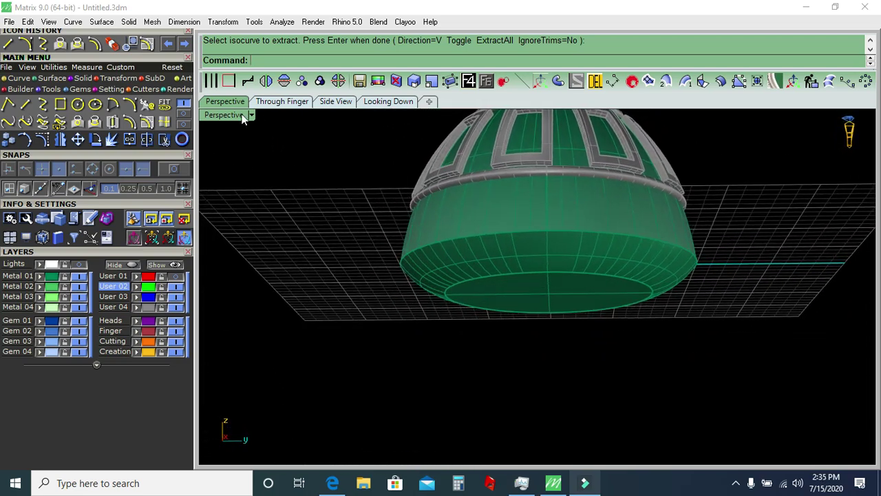
Run the duplicate-edge command and end it without copying any edge.
left_click(265, 81)
mouse_move(544, 200)
right_mouse_down()
mouse_move(649, 292)
mouse_move(736, 278)
right_mouse_up()
key("Return")
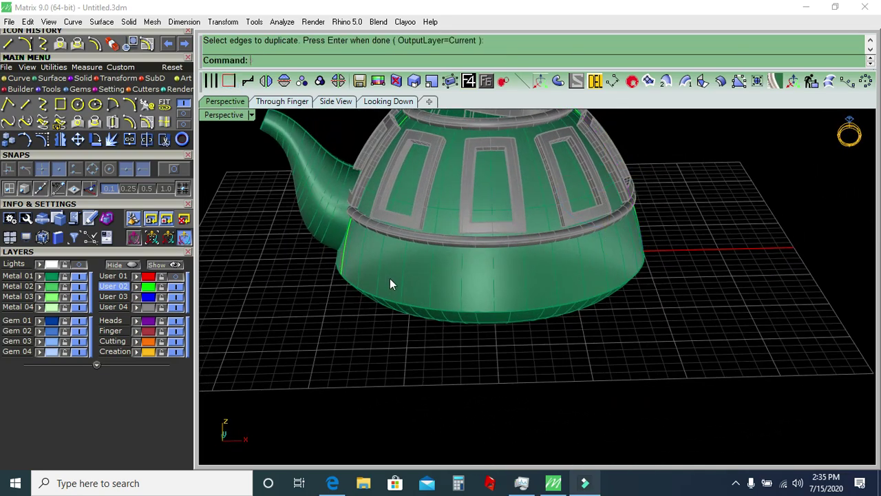
scroll(493, 256, "up", 1)
scroll(504, 288, "up", 4)
Extract a horizontal isocurve from the lower bowl just below the band.
left_click(540, 80)
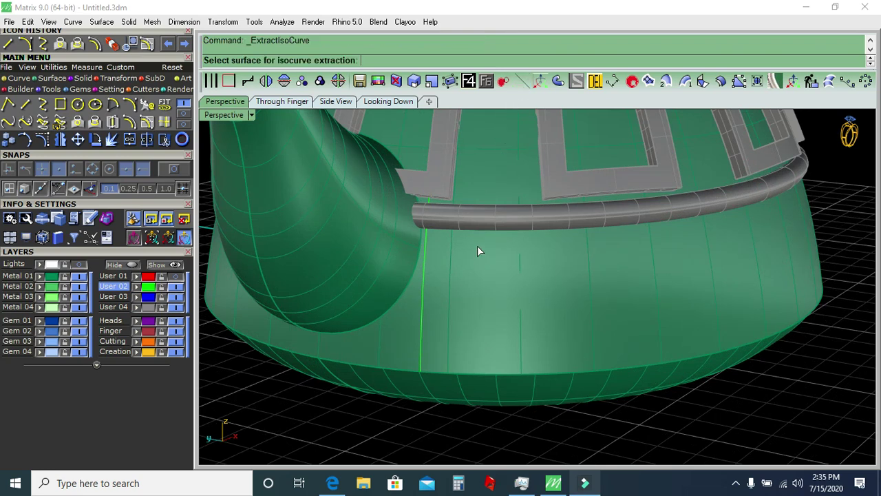
scroll(485, 221, "up", 3)
left_click(479, 231)
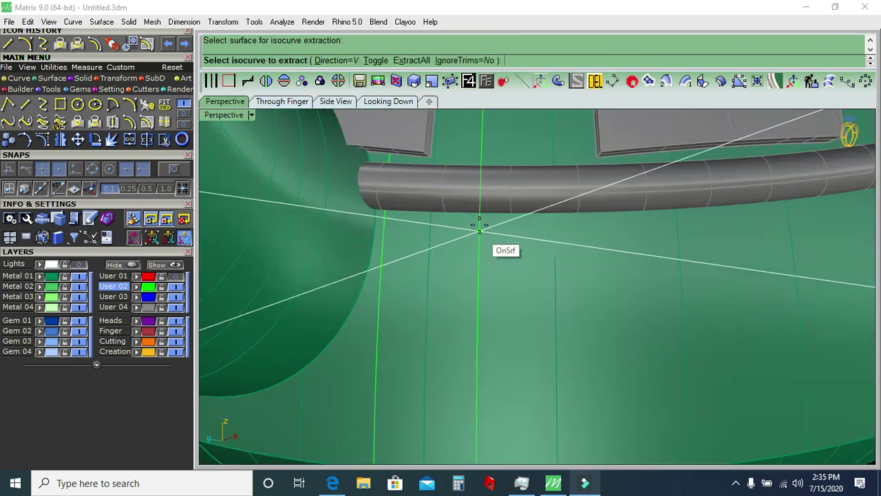
left_click(385, 61)
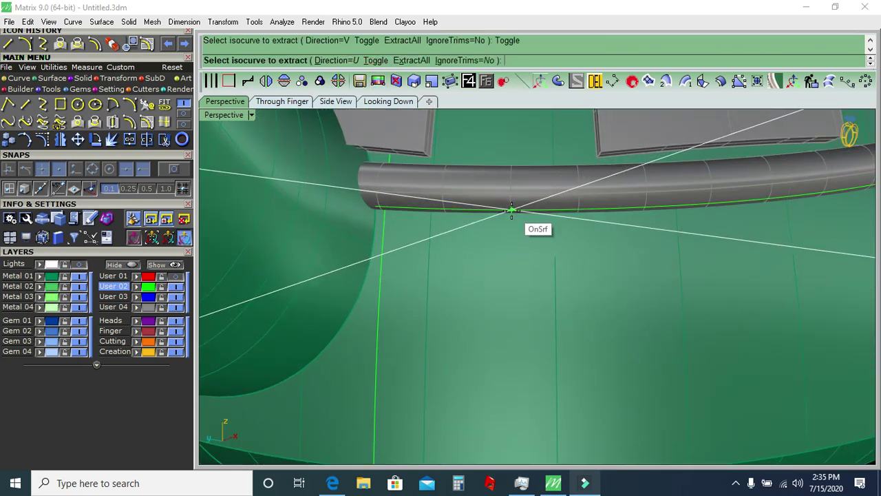
left_click(512, 216)
scroll(482, 210, "down", 3)
scroll(416, 200, "down", 2)
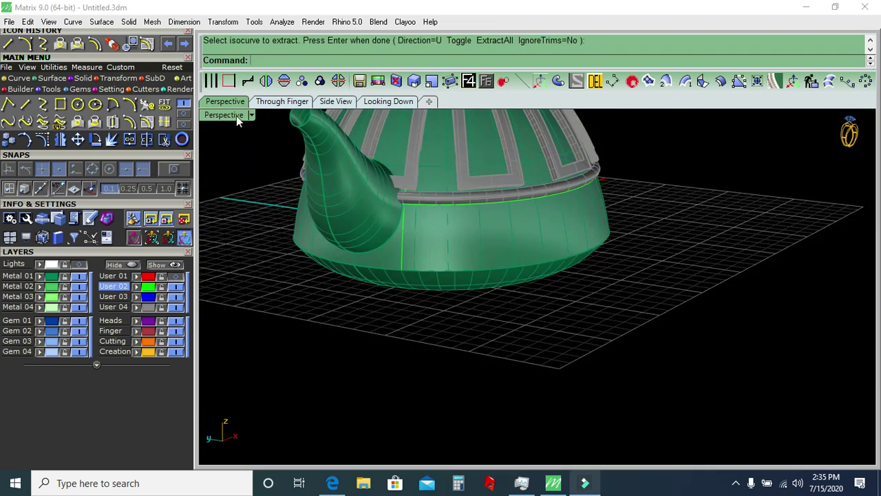
Start duplicating edges and pick the bowl's bottom edge.
left_click(229, 81)
scroll(436, 265, "down", 2)
left_click(437, 268)
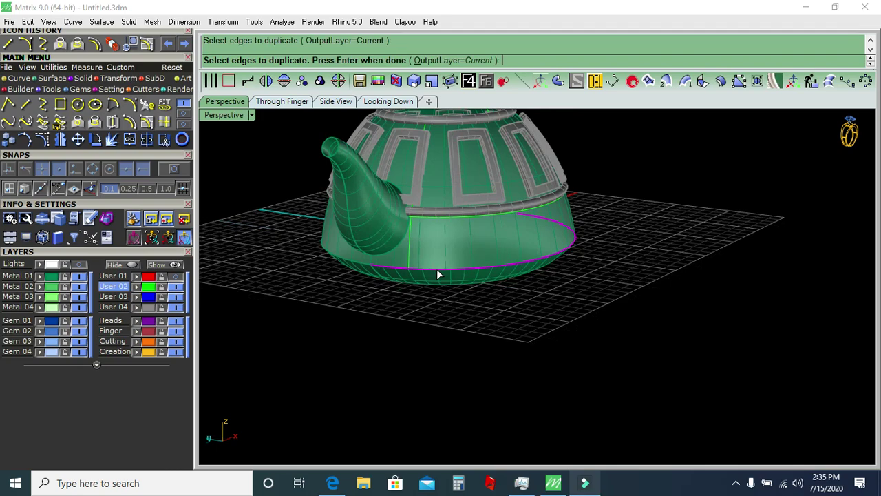
Copy the bowl's bottom edge, then hide the teapot body and top dome.
key("Return")
key("ctrl+h")
right_click_drag(386, 287, 374, 293)
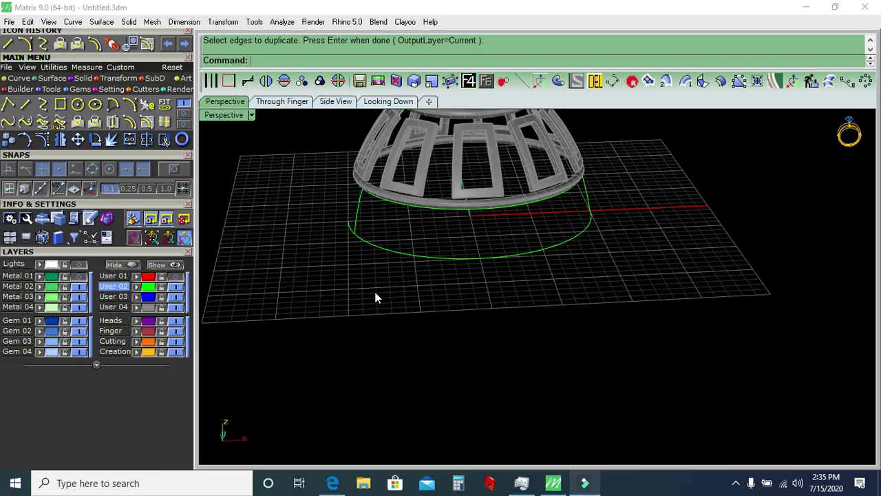
key("ctrl+h")
mouse_move(461, 293)
right_mouse_down()
mouse_move(600, 295)
mouse_move(478, 350)
mouse_move(488, 330)
mouse_move(462, 295)
mouse_move(465, 329)
right_mouse_up()
Trim all five curves against each other in the front view into half-circle rails and a side profile.
key("ctrl+a")
left_click(163, 140)
mouse_move(455, 288)
right_mouse_down()
mouse_move(466, 211)
mouse_move(563, 163)
right_mouse_up()
right_click_drag(354, 227, 425, 342)
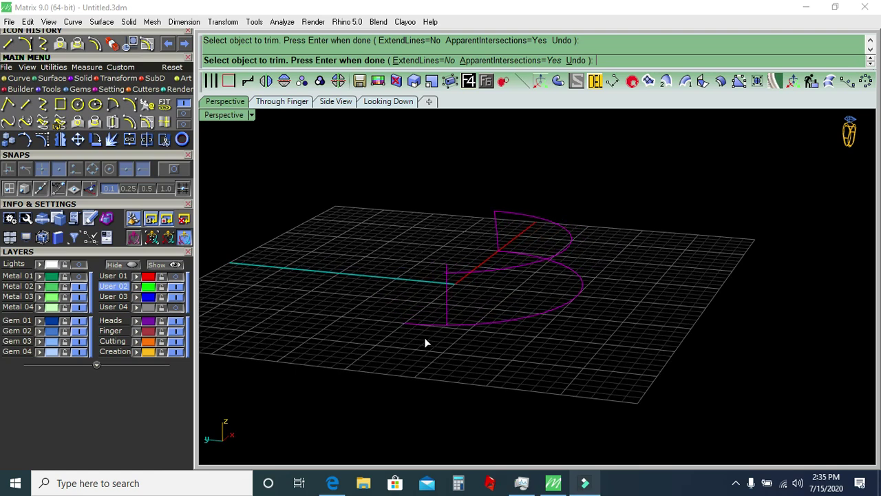
left_click(296, 102)
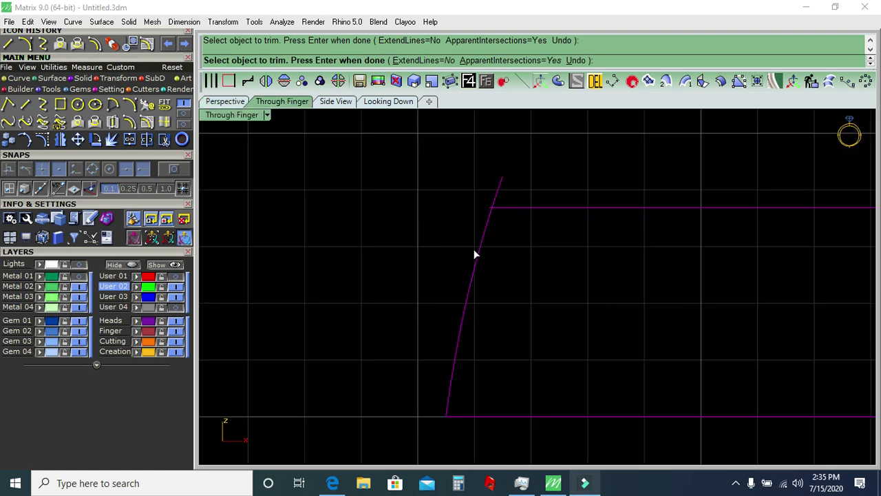
scroll(501, 203, "up", 1)
scroll(473, 215, "up", 2)
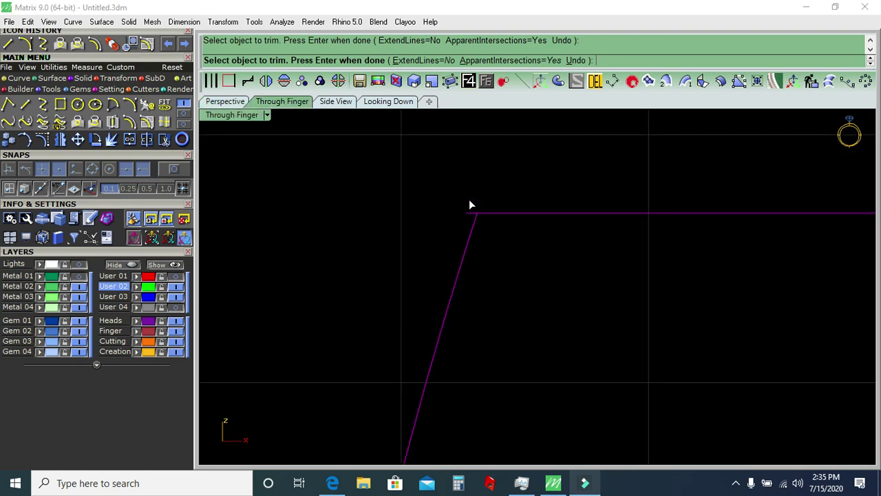
scroll(451, 225, "up", 2)
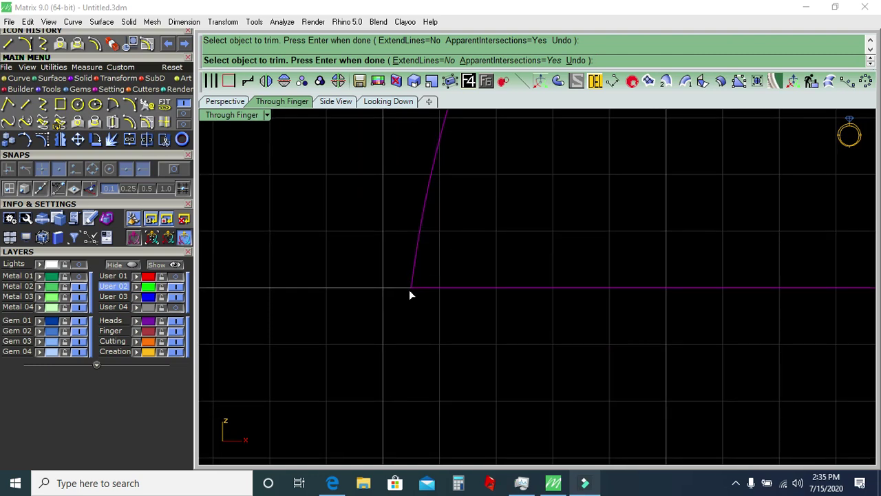
scroll(385, 260, "down", 3)
scroll(575, 318, "up", 3)
scroll(571, 314, "up", 2)
scroll(603, 216, "down", 3)
key("Return")
left_click(231, 101)
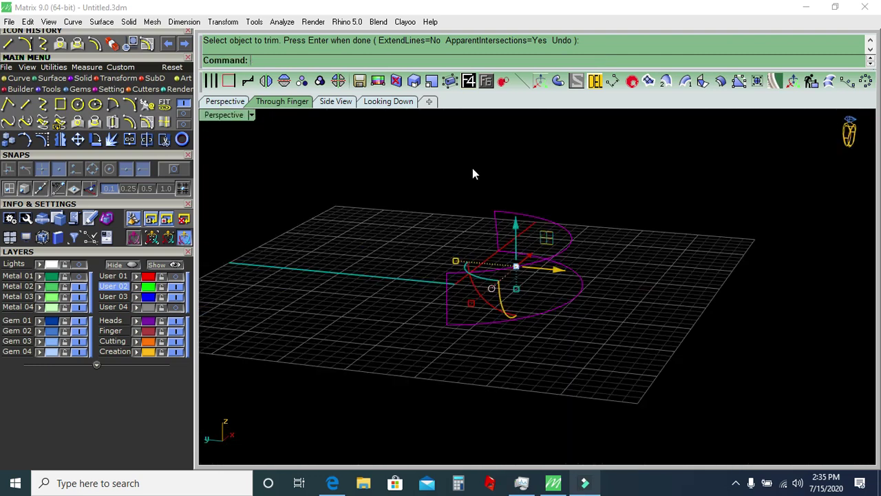
Sweep the side profile along the half-circle rail with Sweep1, accepting the default rail options.
left_click_drag(498, 171, 616, 315)
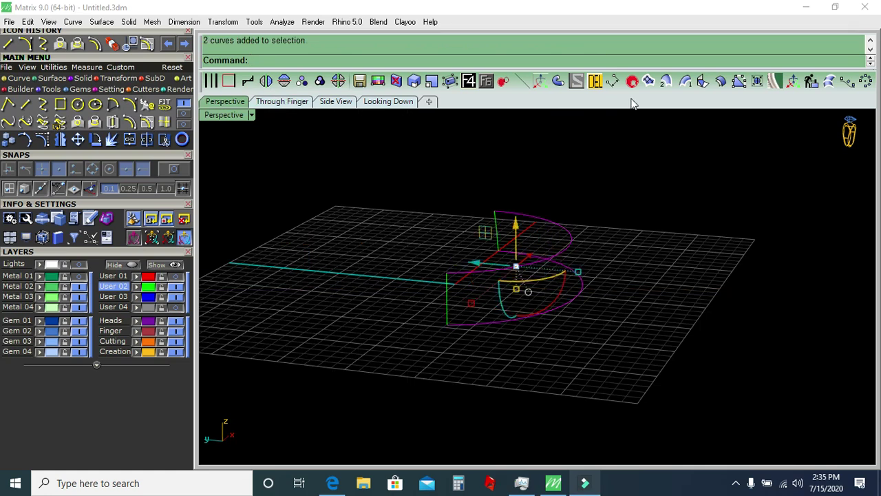
left_click(685, 81)
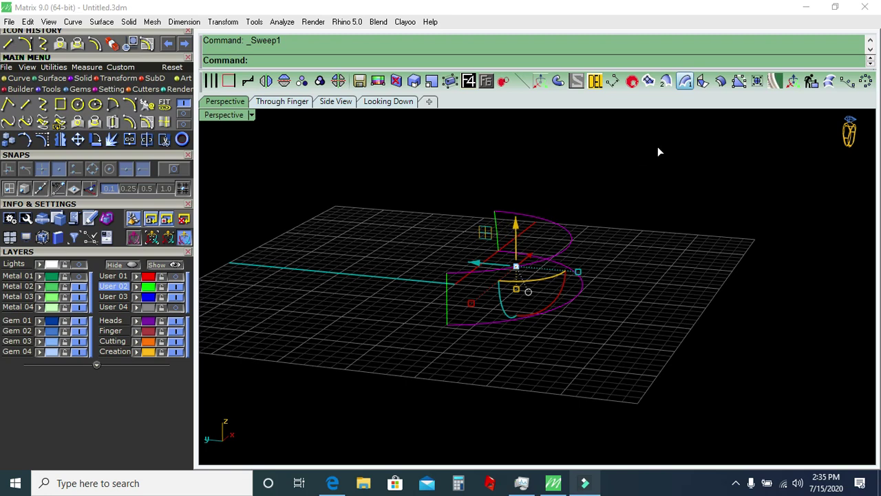
key("Return")
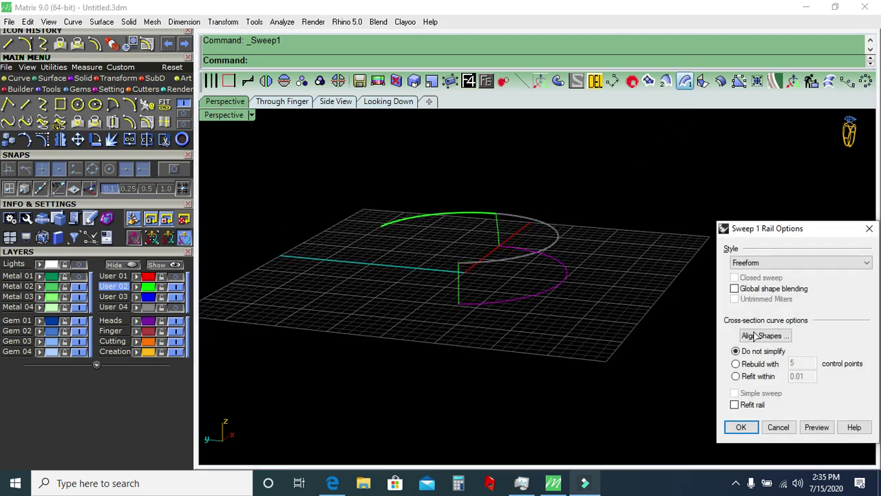
left_click(741, 427)
right_click_drag(608, 263, 484, 215)
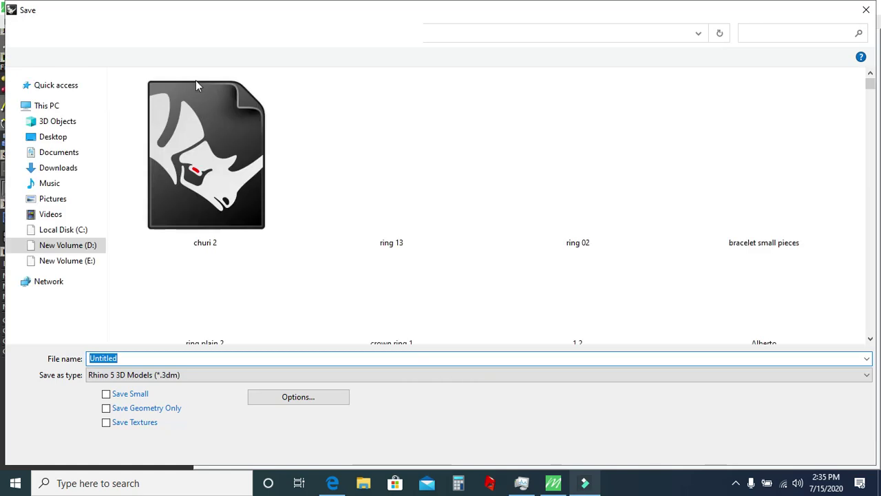
Save the model as 'kettle and cup' in the unknown folder on drive D.
type("kett")
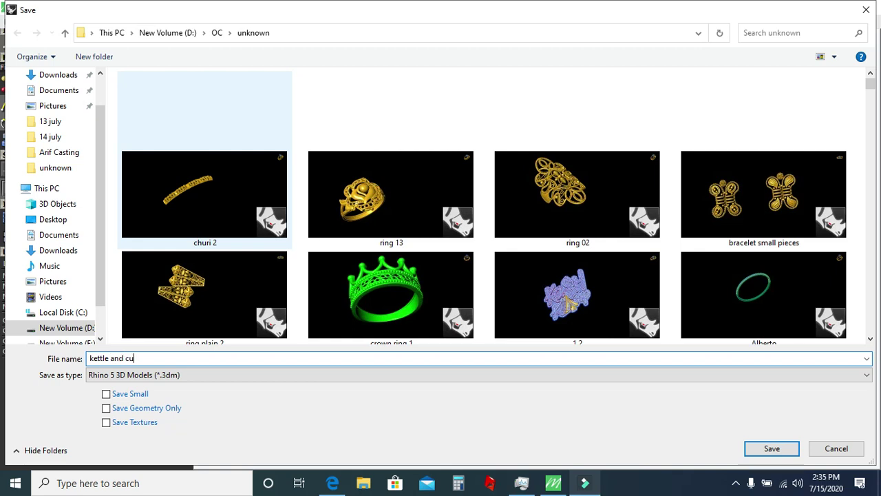
type("p")
key("Return")
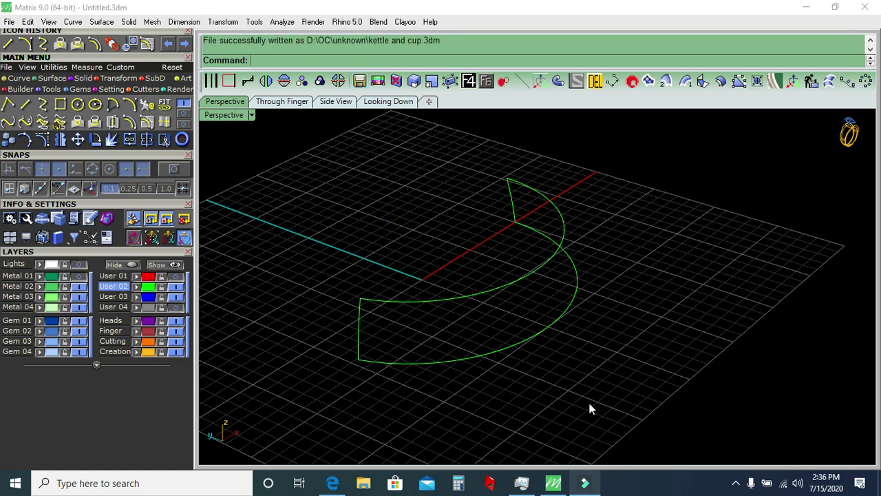
Build a Sweep2 strip surface along the two arc rails through the two cross-section lines.
left_click_drag(588, 408, 510, 274)
left_click(665, 81)
left_click_drag(380, 374, 542, 121)
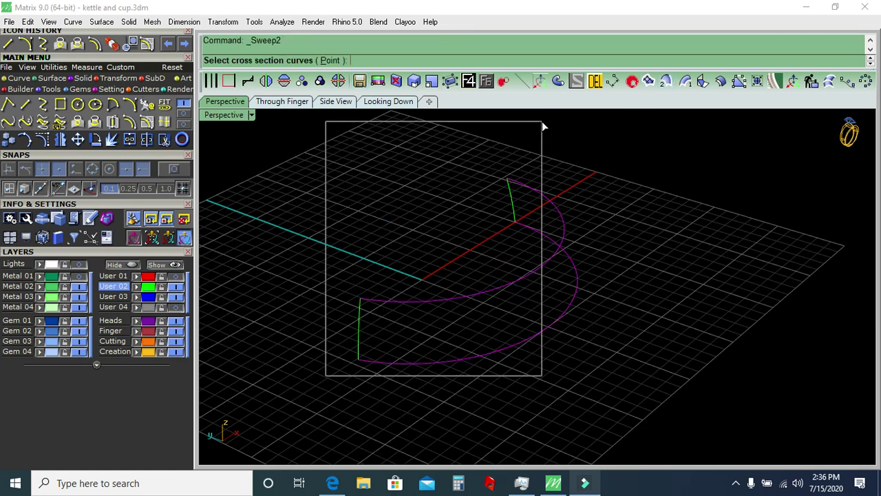
key("Return")
key("Return")
left_click(571, 194, "ctrl")
Delete the construction curves, toggle User 04 on and off, and go to the top photo view.
left_click(591, 85)
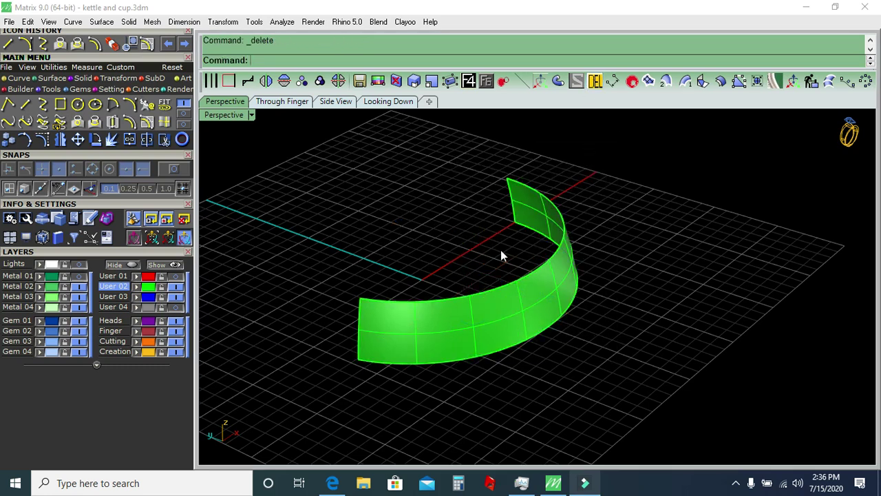
left_click(176, 308)
left_click(176, 308)
left_click(388, 101)
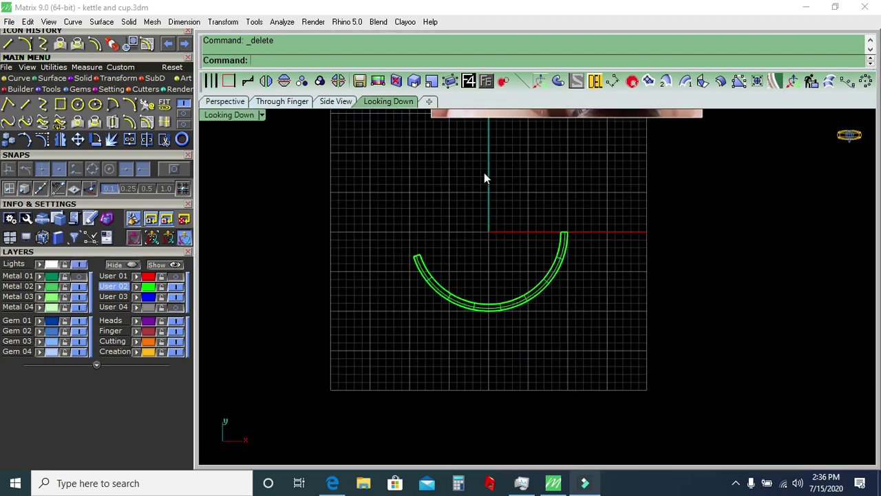
Trace the scroll motif's outer stroke with an interpolated curve in the Looking Down view.
scroll(503, 222, "up", 3)
scroll(508, 221, "up", 3)
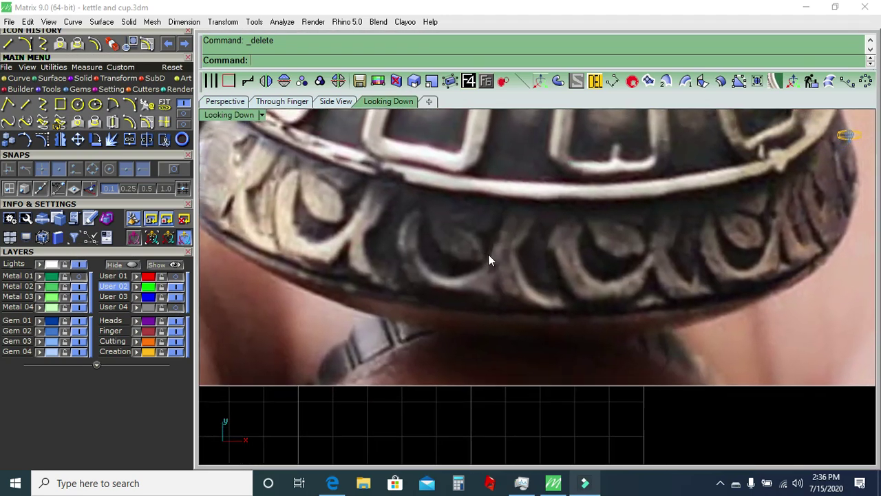
scroll(488, 254, "up", 1)
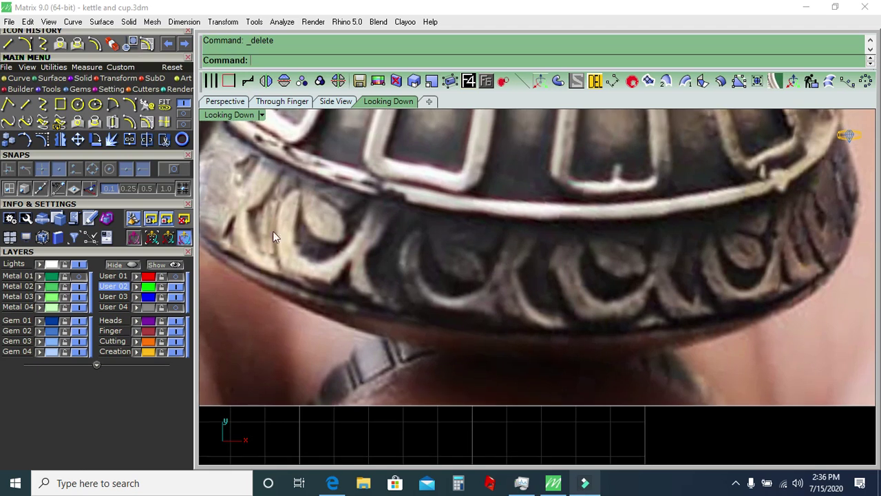
left_click(42, 104)
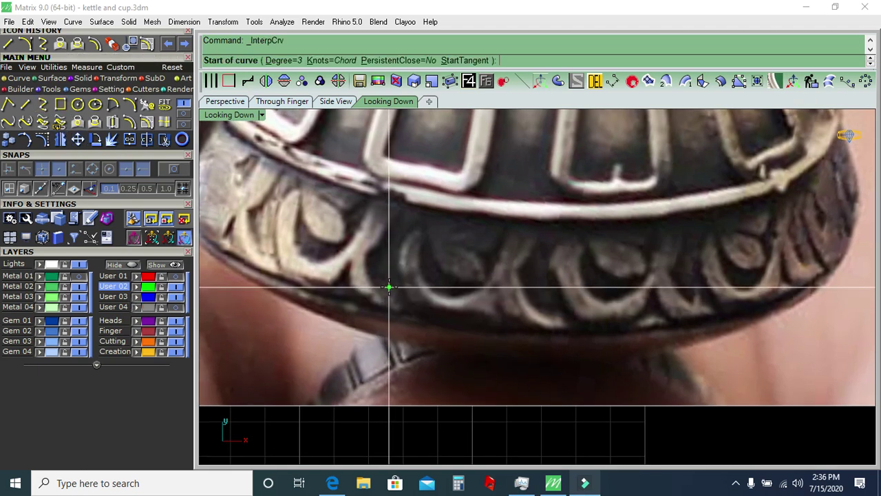
left_click(420, 223)
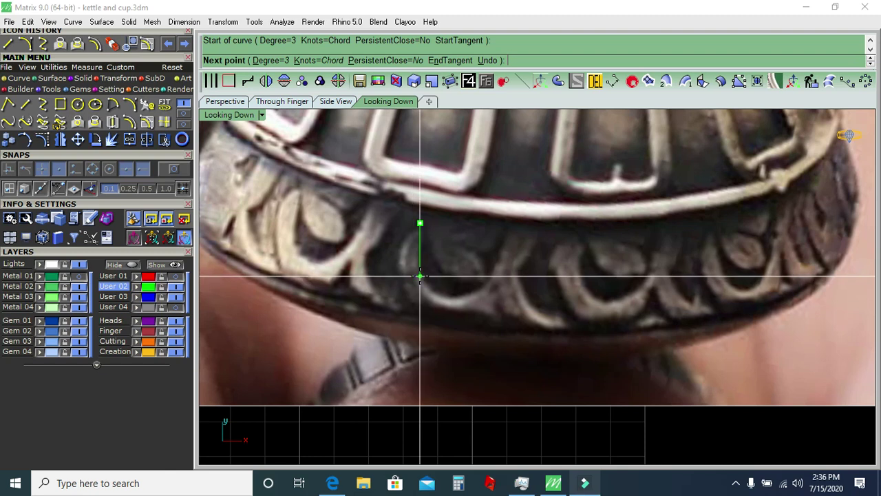
right_click(419, 225)
right_click(420, 225)
left_click(426, 212)
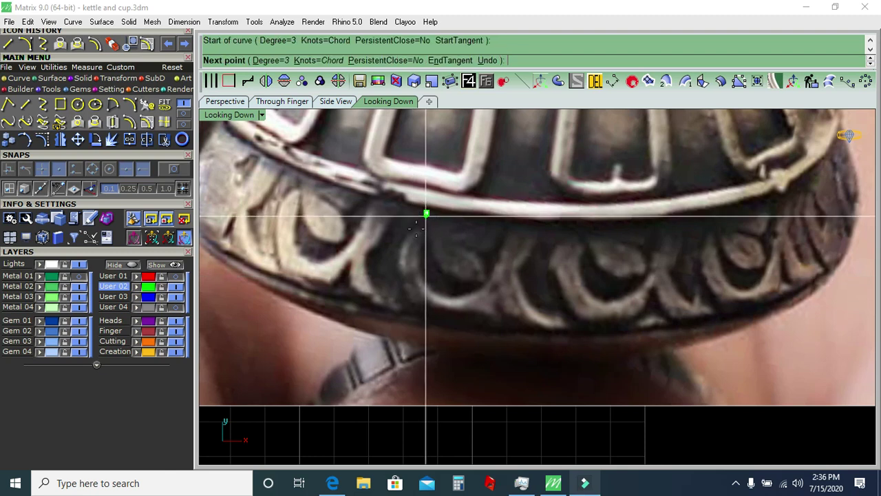
left_click(415, 225)
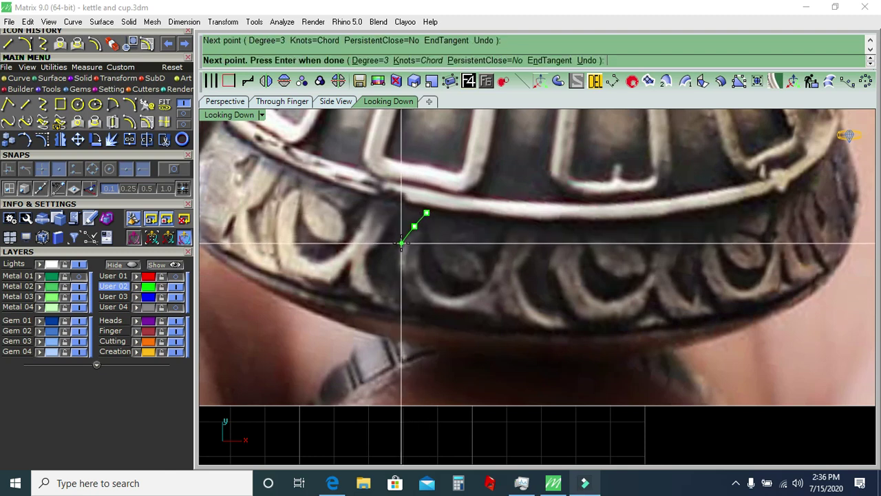
left_click(401, 243)
left_click(400, 278)
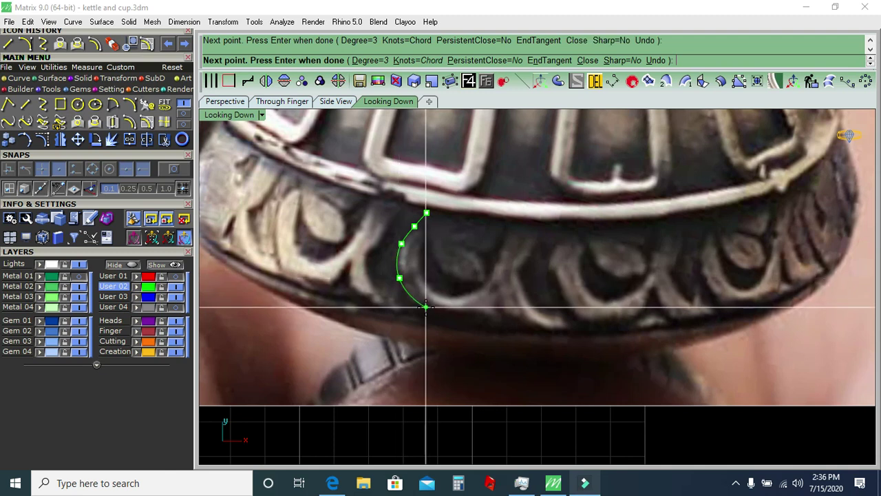
left_click(426, 310)
left_click(479, 314)
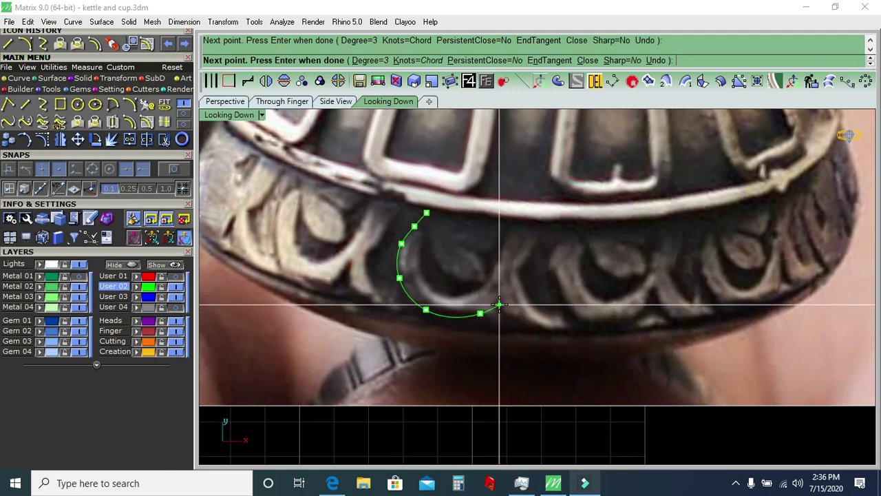
key("Return")
key("Return")
Trace the motif's tail, its short upper stroke and the right stroke's lower sweep as curves.
left_click(499, 305)
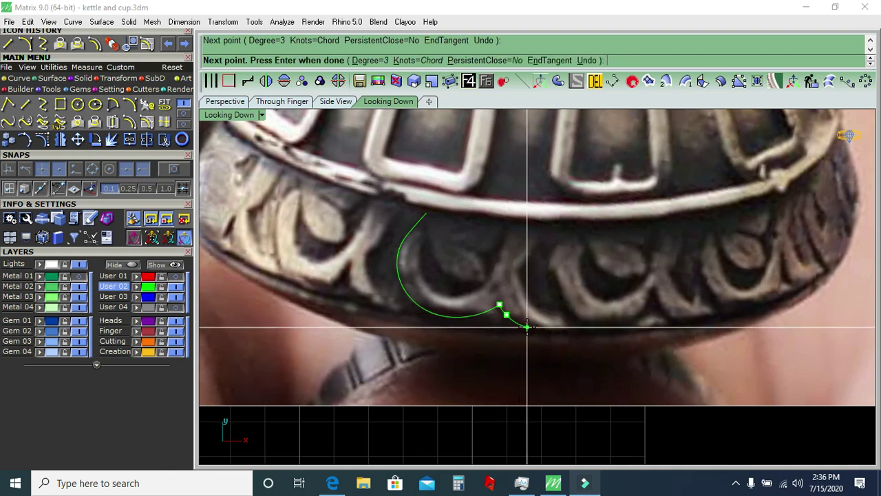
left_click(526, 327)
left_click(562, 329)
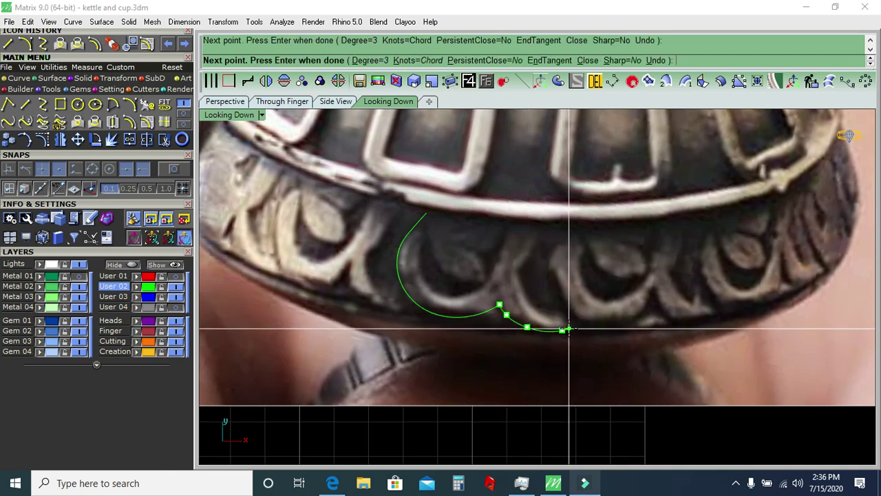
key("Return")
key("Return")
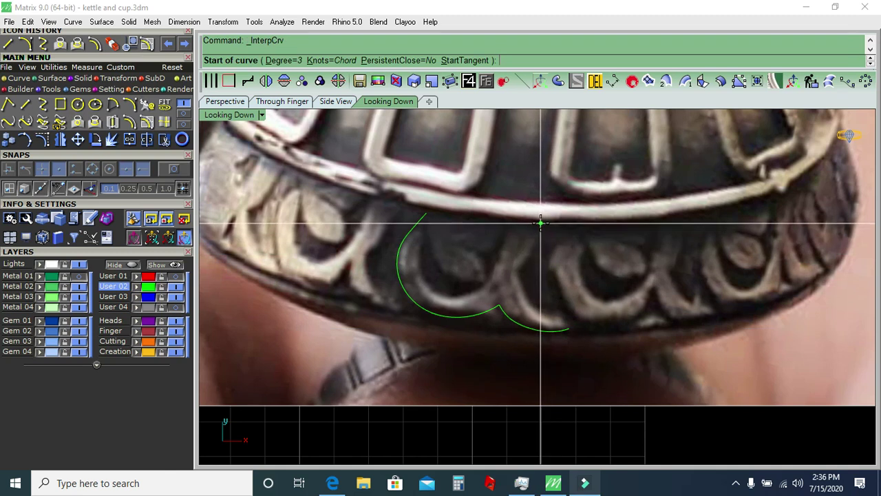
left_click(540, 223)
left_click(533, 246)
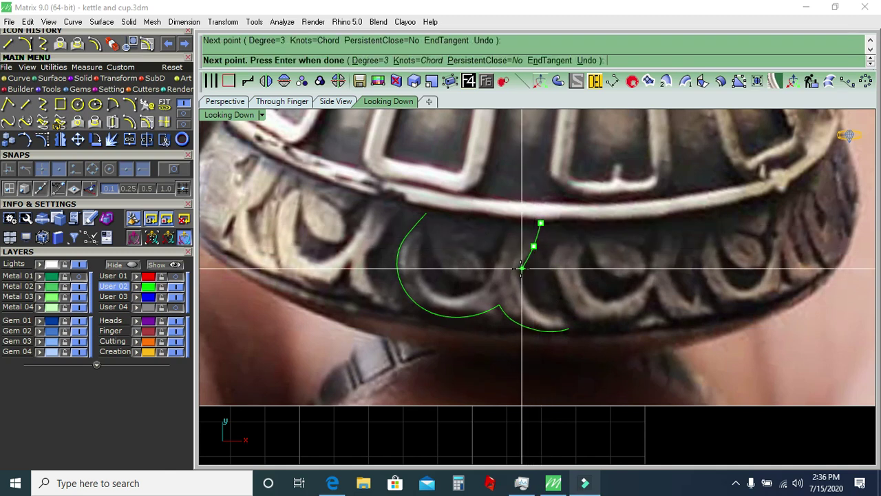
left_click(520, 271)
key("Return")
key("Return")
left_click(517, 271)
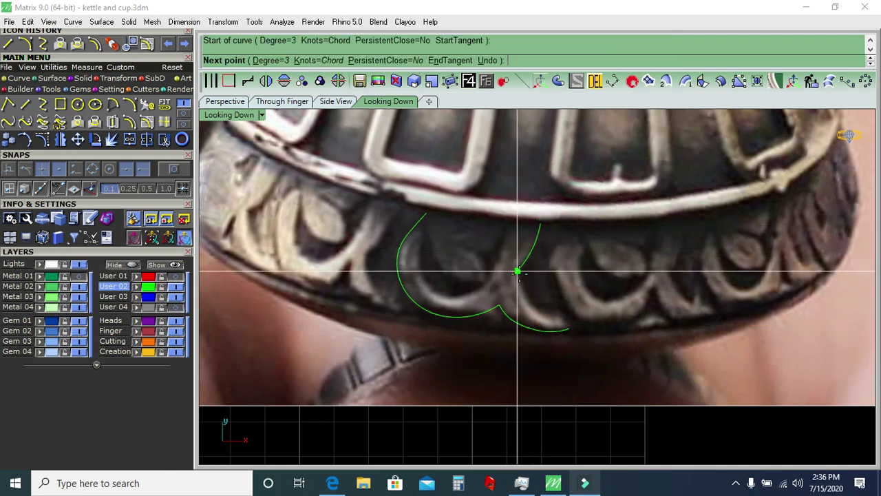
left_click(525, 297)
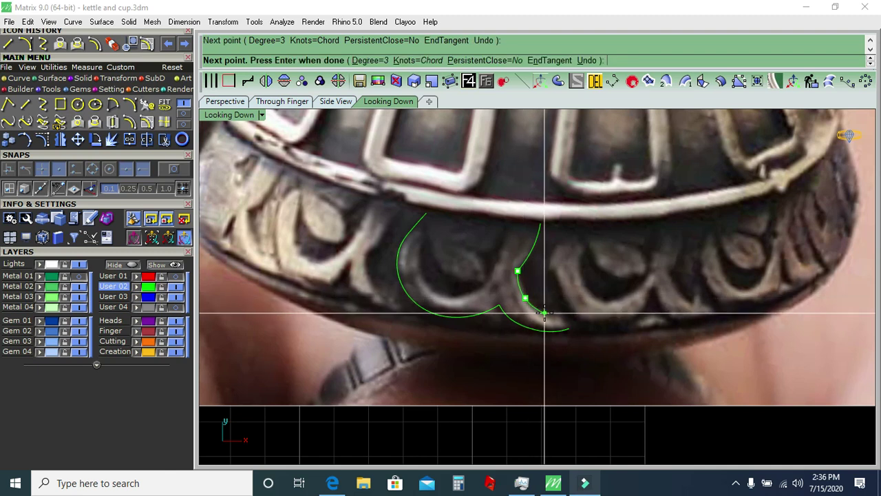
left_click(545, 313)
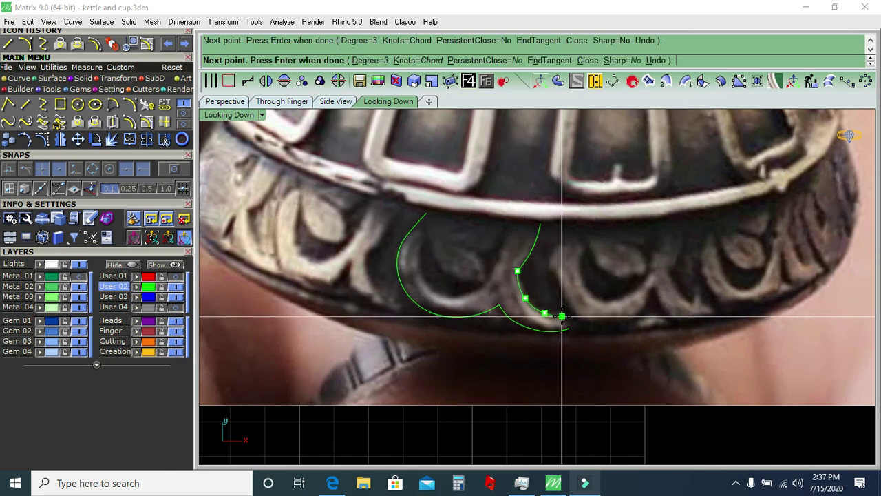
left_click(562, 316)
key("Return")
key("Return")
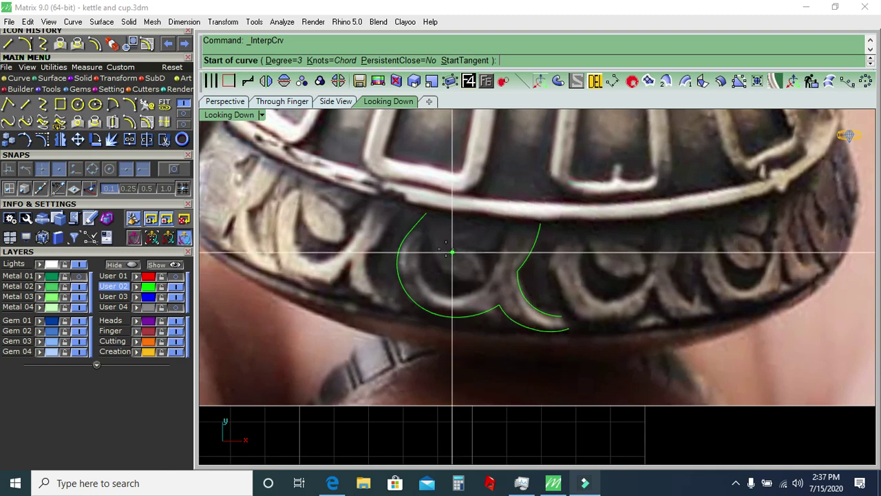
Draw three 3-point arcs outlining the motif's inner loops.
left_click(128, 104)
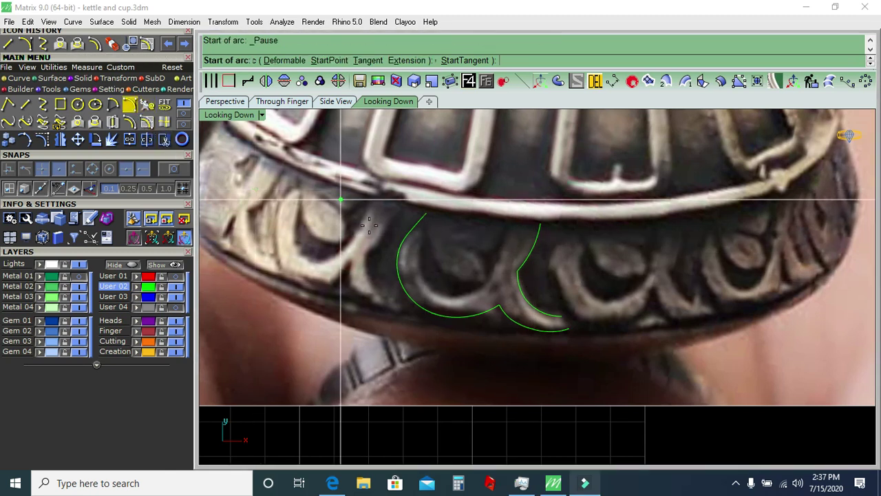
scroll(369, 225, "up", 1)
left_click(434, 233)
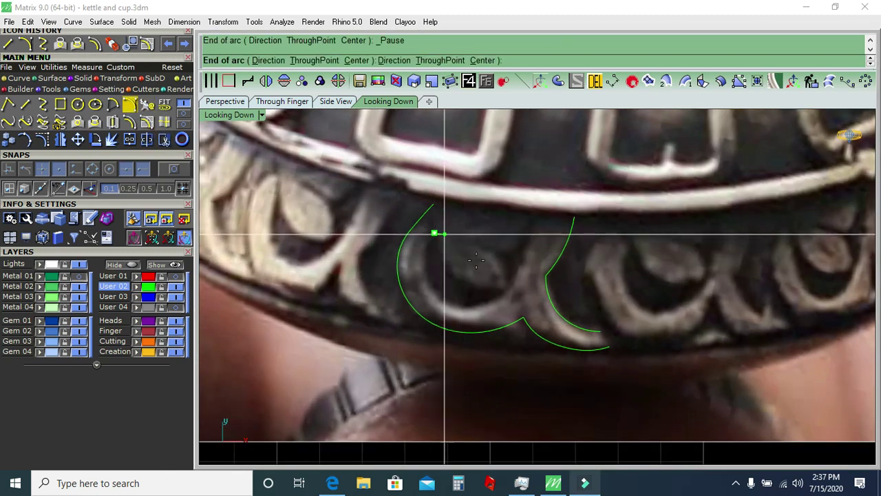
left_click(507, 291)
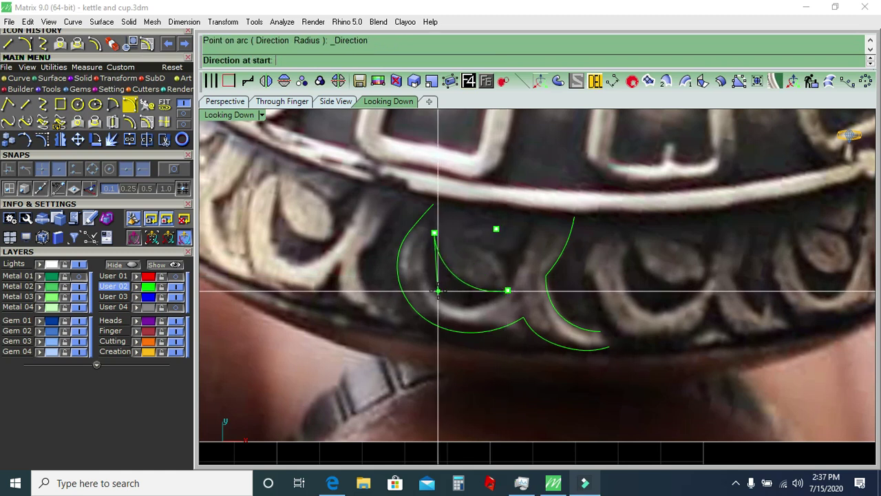
left_click(439, 291)
left_click(485, 246)
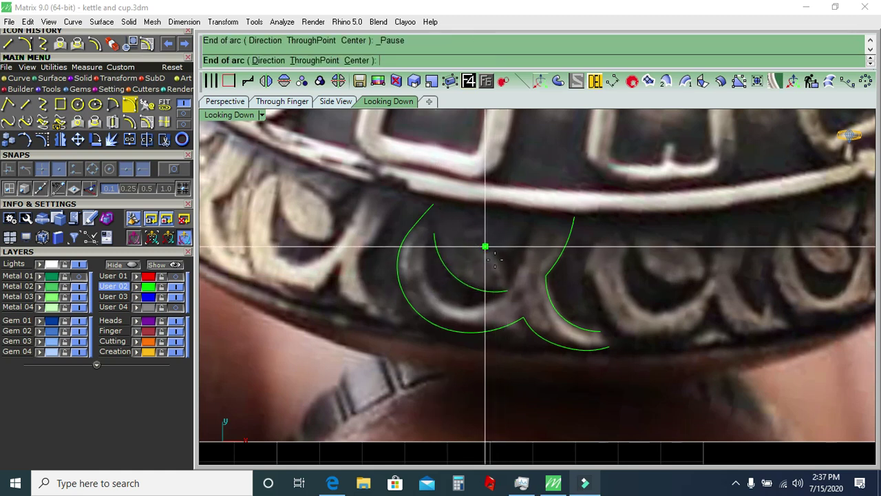
left_click(509, 286)
left_click(507, 245)
right_click(508, 246)
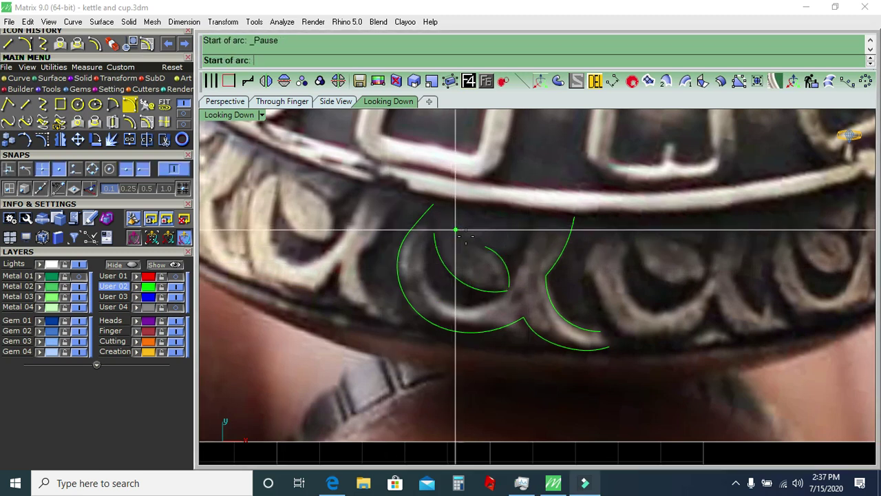
left_click(485, 246)
left_click(529, 214)
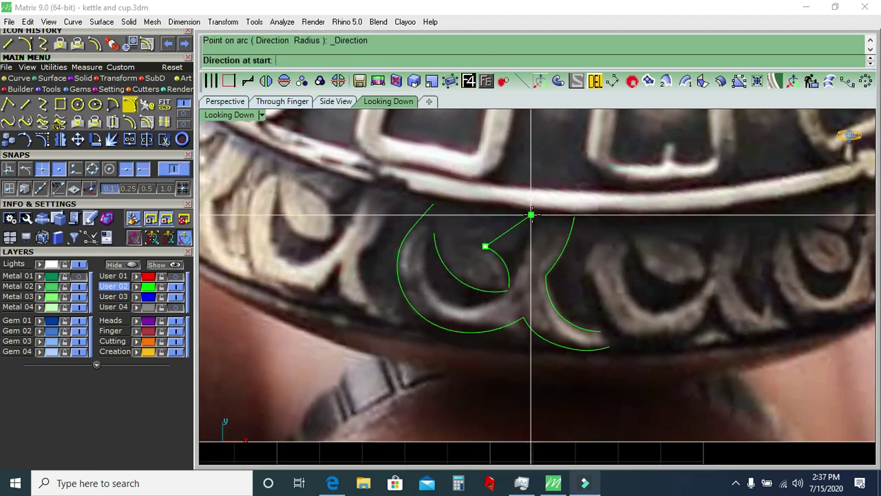
left_click(530, 260)
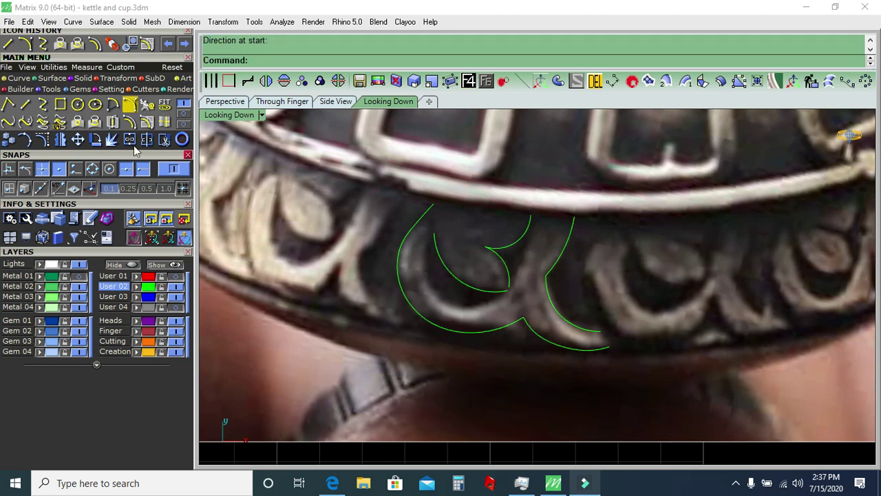
Trace the inner loop with a curve running from the arc's end up to the top band.
left_click(42, 104)
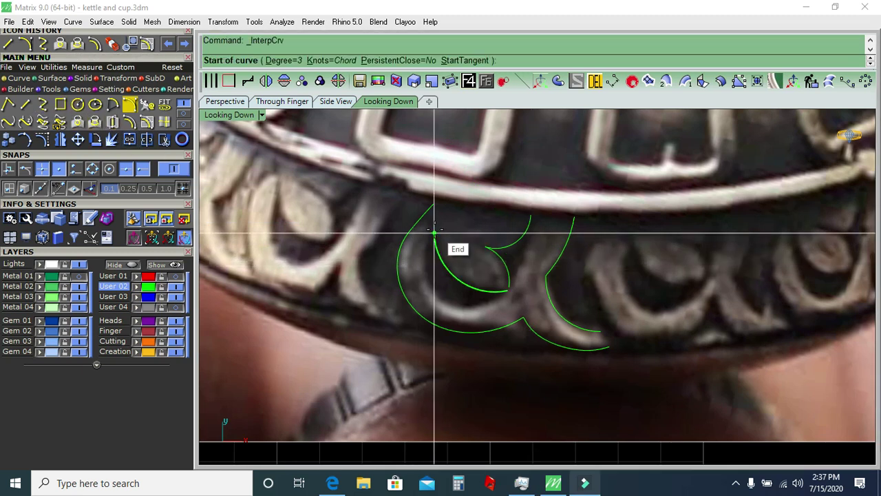
left_click(434, 233)
left_click(427, 268)
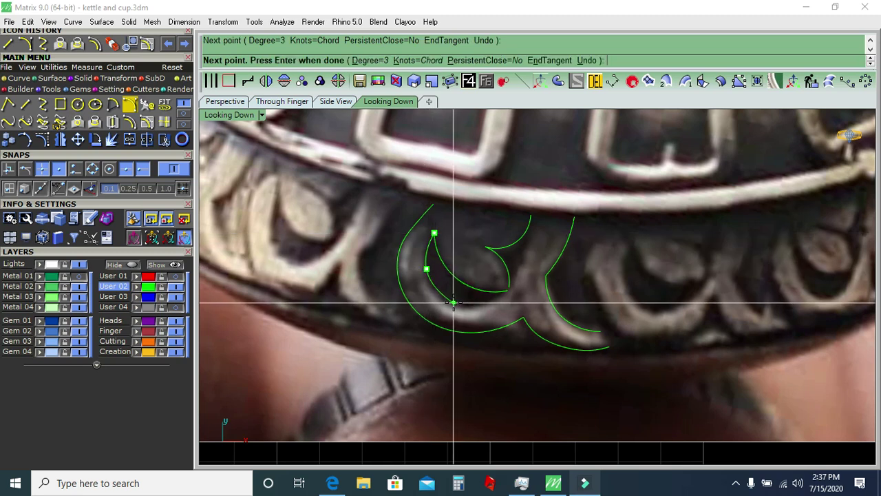
left_click(454, 303)
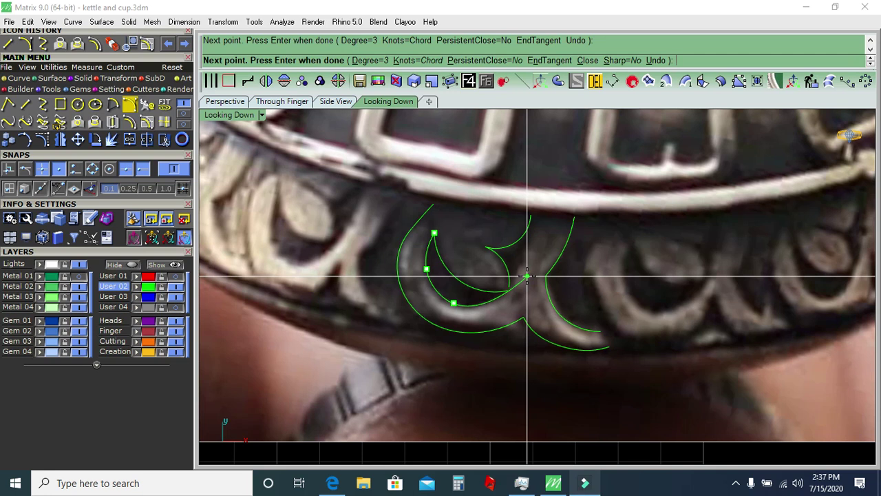
scroll(501, 300, "up", 2)
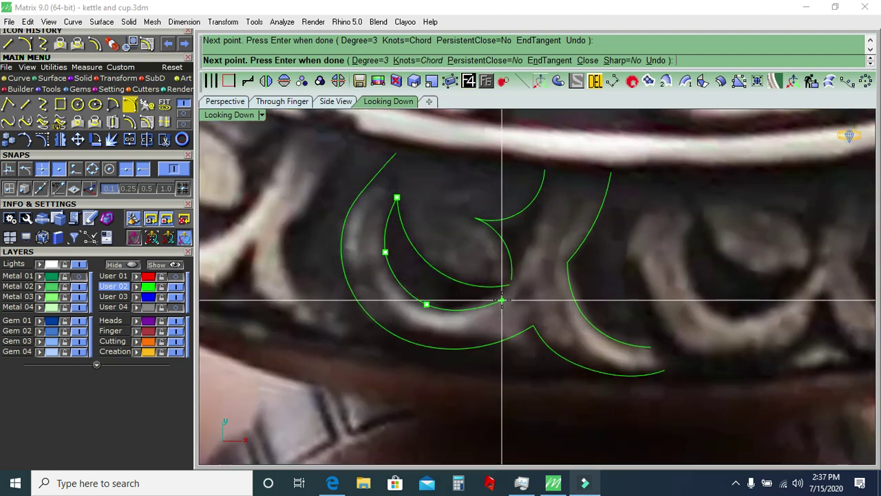
left_click(535, 239)
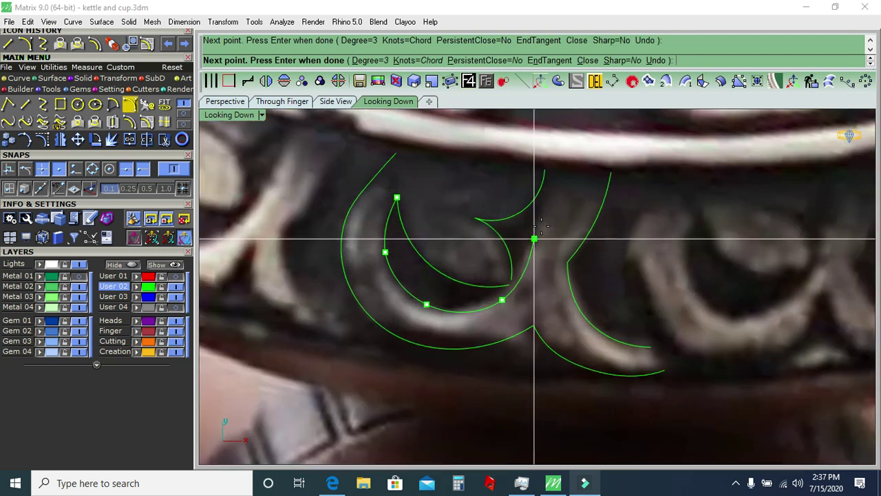
right_click_drag(545, 202, 530, 247)
scroll(532, 234, "up", 1)
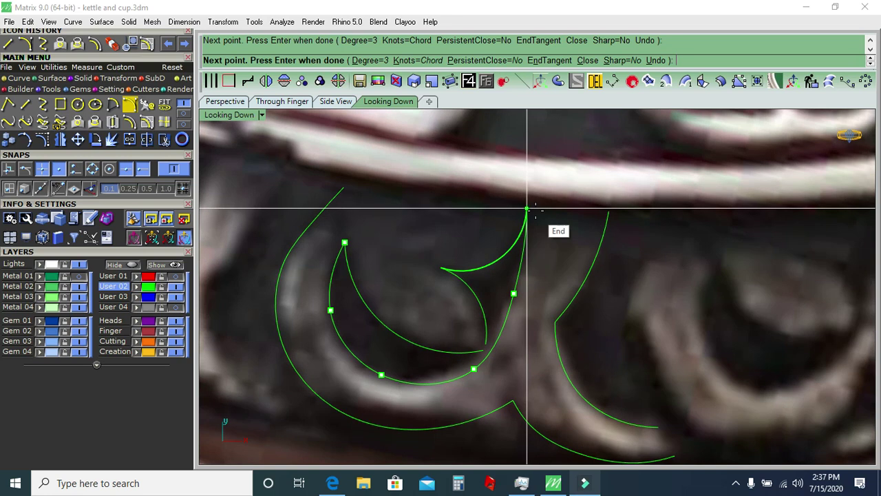
scroll(536, 214, "up", 1)
left_click(536, 202)
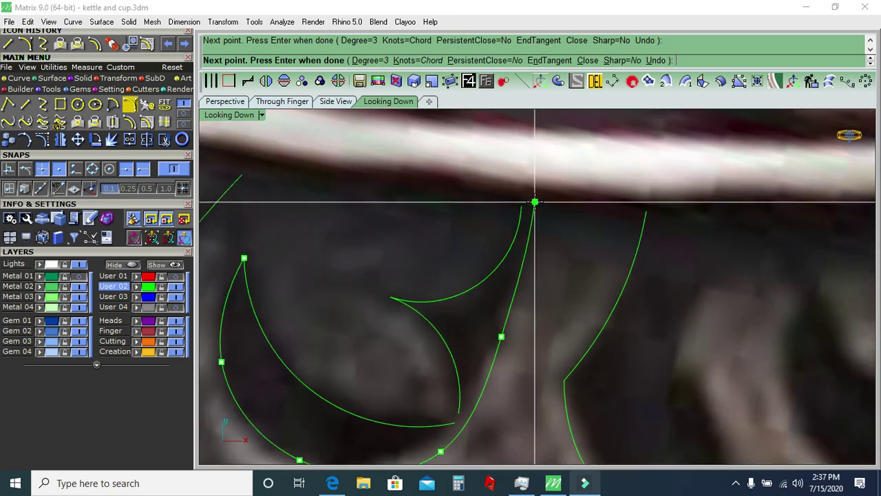
key("Return")
scroll(547, 210, "down", 2)
scroll(548, 210, "down", 1)
scroll(550, 271, "up", 1)
right_click_drag(525, 240, 459, 192)
Trace the top band edge from the outer stroke's top to the inner stroke's top.
key("Return")
scroll(460, 193, "up", 1)
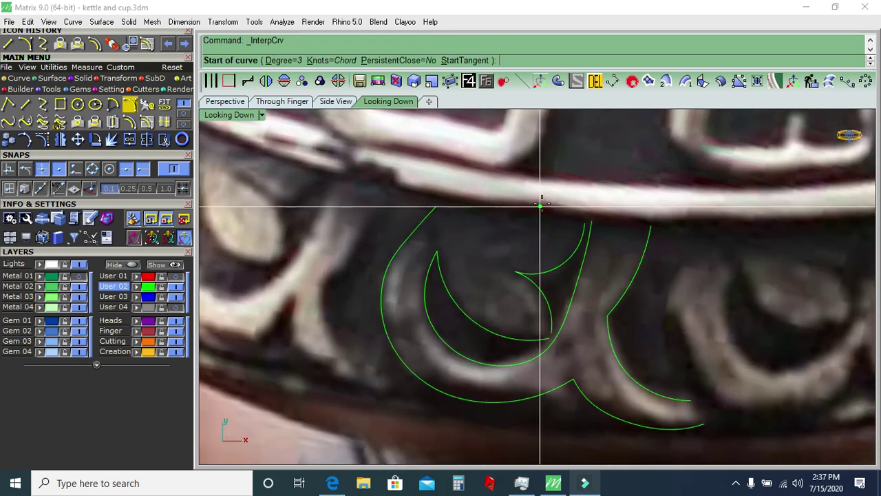
scroll(475, 202, "up", 1)
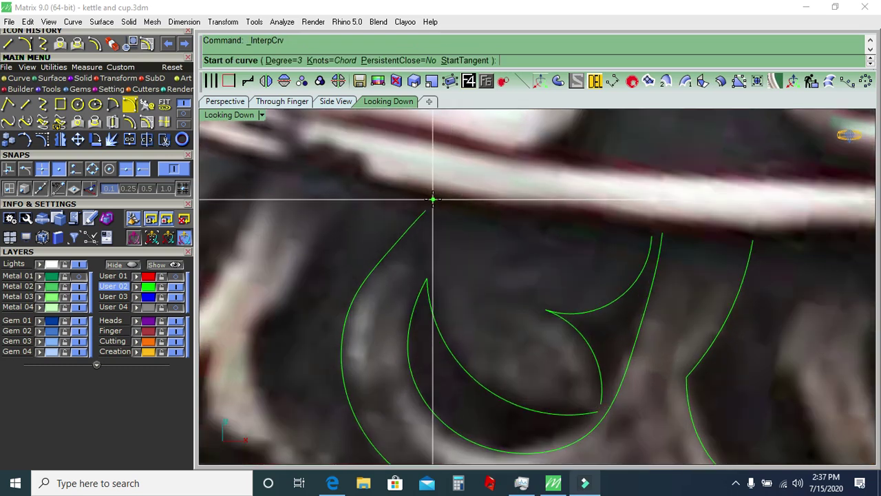
left_click(485, 210)
left_click(509, 211)
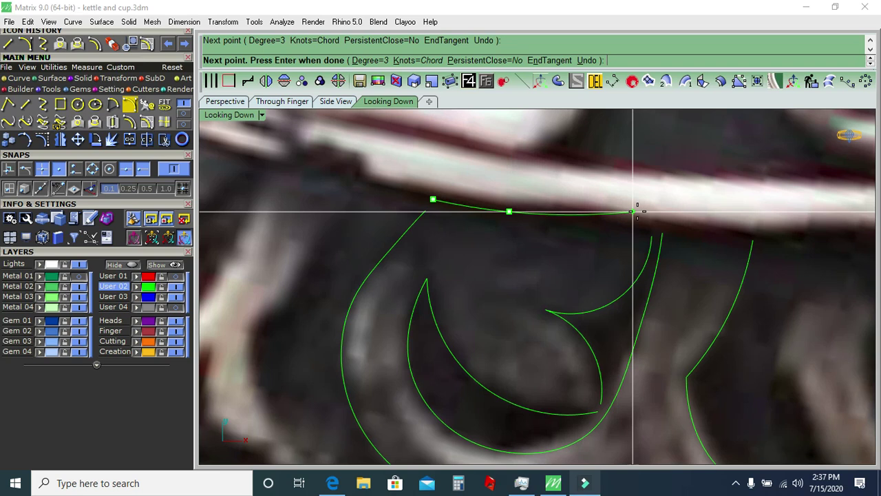
scroll(649, 225, "up", 1)
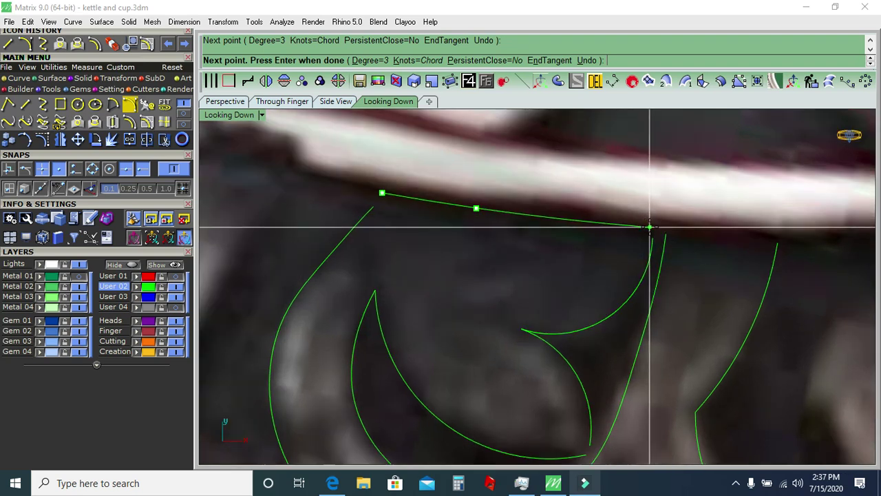
left_click(649, 226)
scroll(649, 227, "down", 2)
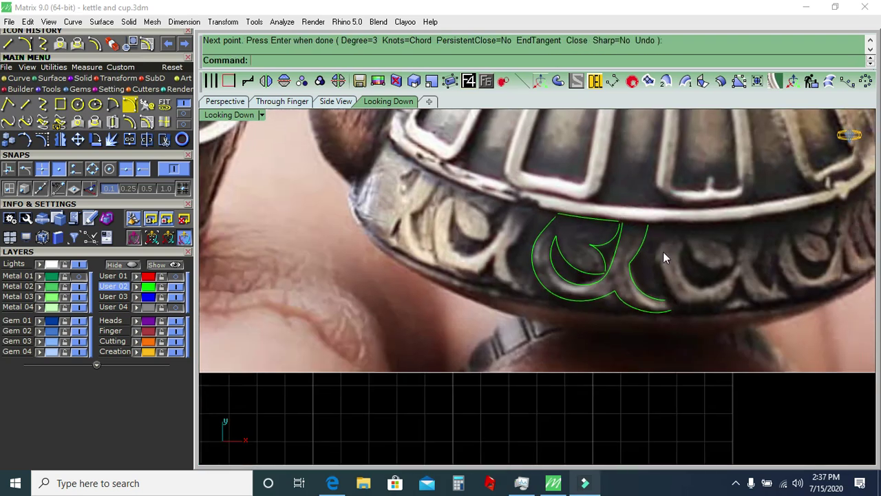
scroll(663, 251, "up", 1)
key("Return")
key("Return")
Extend a final top curve from the previous end to the right stroke's top.
left_click(587, 199)
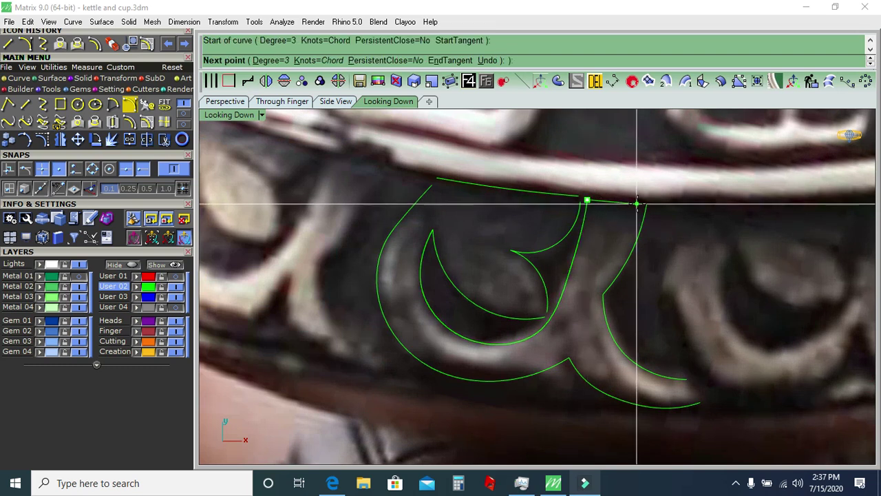
left_click(645, 204)
scroll(596, 200, "down", 4)
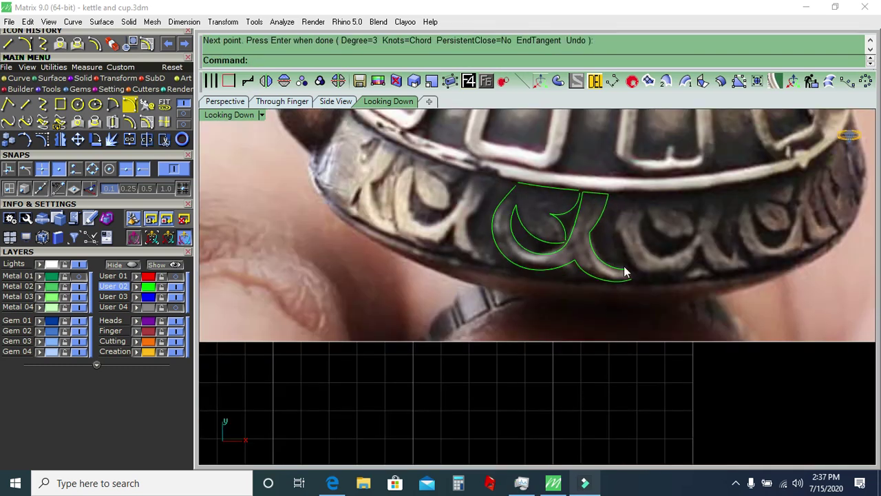
scroll(682, 294, "up", 2)
scroll(637, 243, "down", 3)
right_click_drag(648, 241, 646, 250)
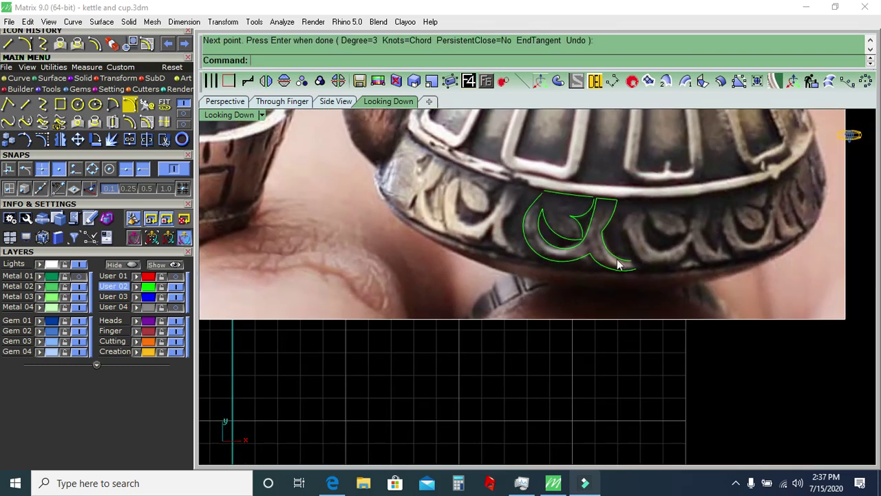
scroll(538, 212, "up", 2)
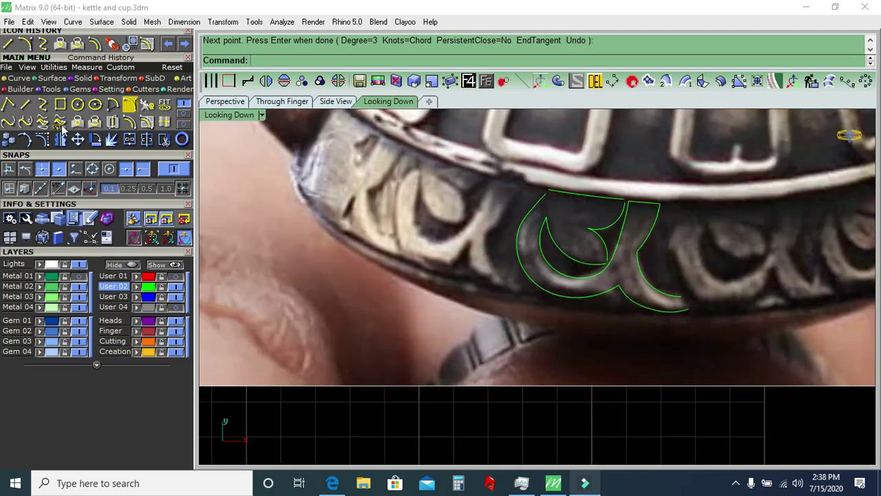
left_click(7, 121)
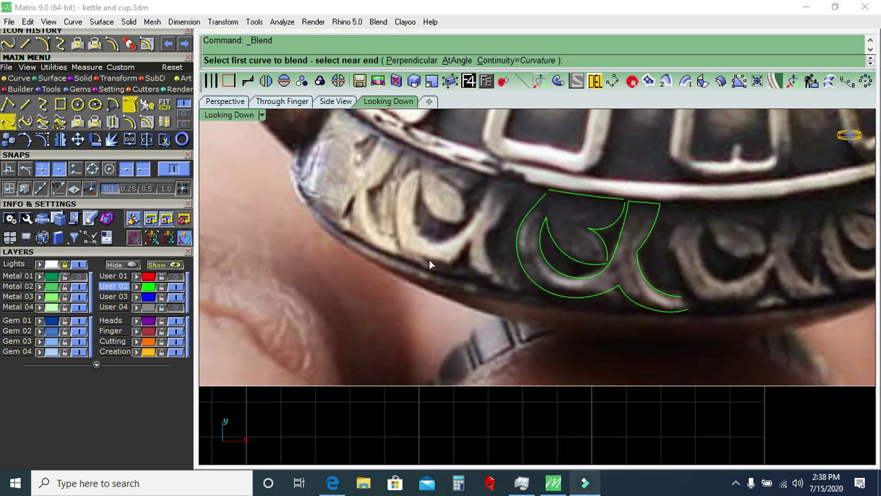
Blend the first pair of curve ends to close one gap in the outline.
scroll(539, 219, "up", 2)
left_click(561, 170)
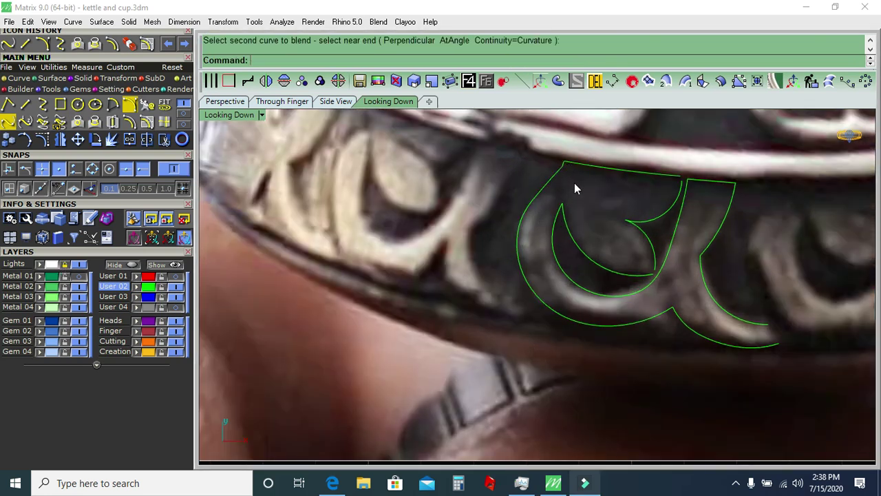
left_click(557, 178)
scroll(563, 178, "up", 1)
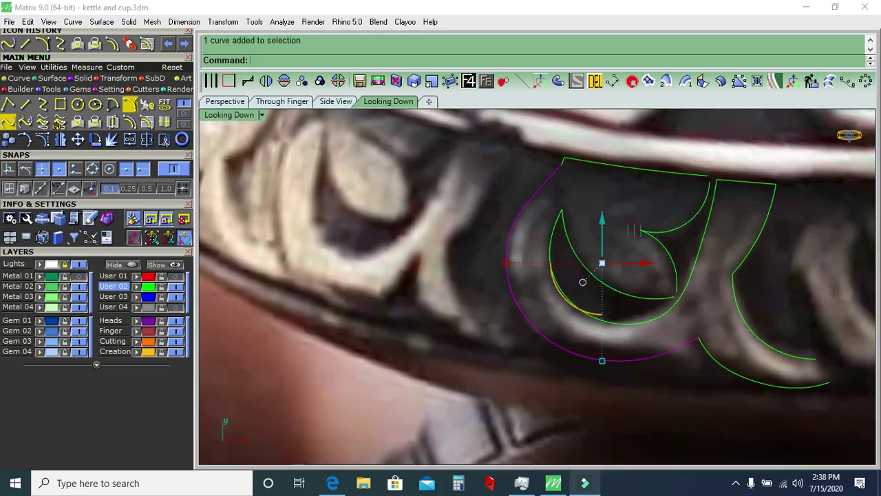
Reshape the outer curve to follow the photo by moving control points and deleting one.
left_click(40, 146)
scroll(561, 205, "up", 3)
left_click_drag(513, 211, 603, 161)
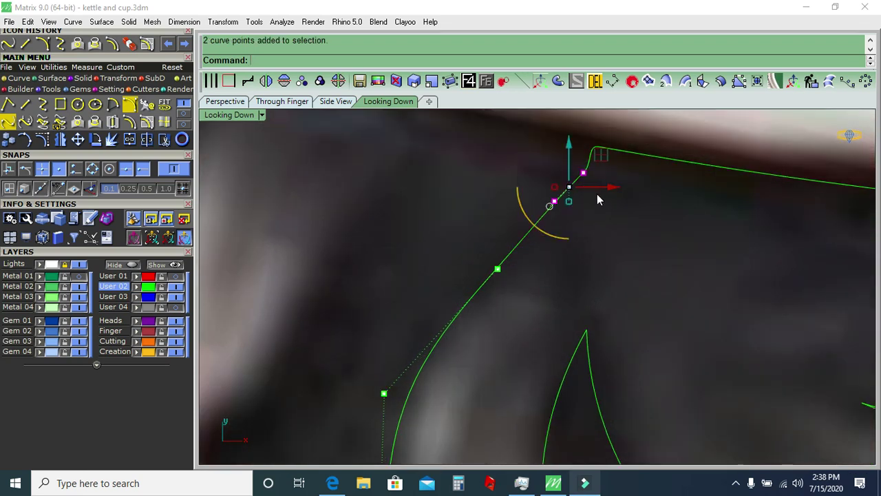
left_click_drag(595, 192, 583, 192)
key("Escape")
left_click_drag(596, 158, 573, 141)
key("Escape")
left_click(542, 201)
left_click(596, 81)
scroll(508, 159, "down", 2)
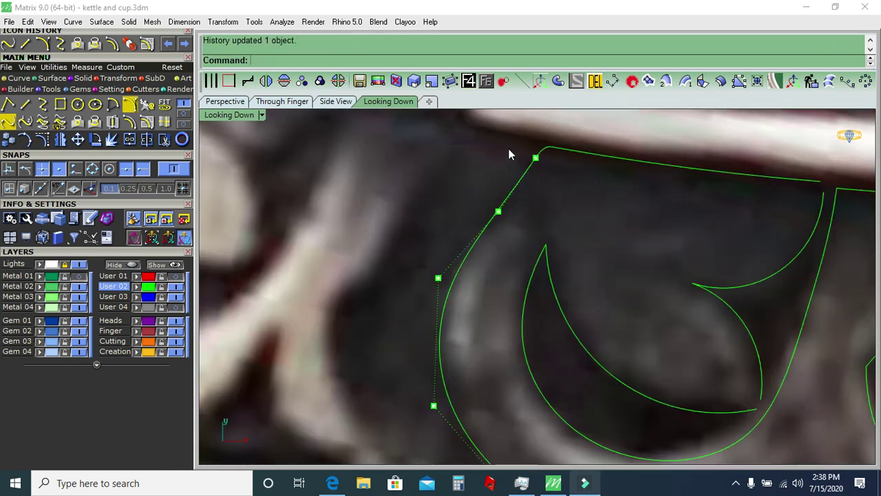
scroll(597, 235, "down", 2)
scroll(561, 219, "down", 1)
right_click_drag(590, 247, 584, 258)
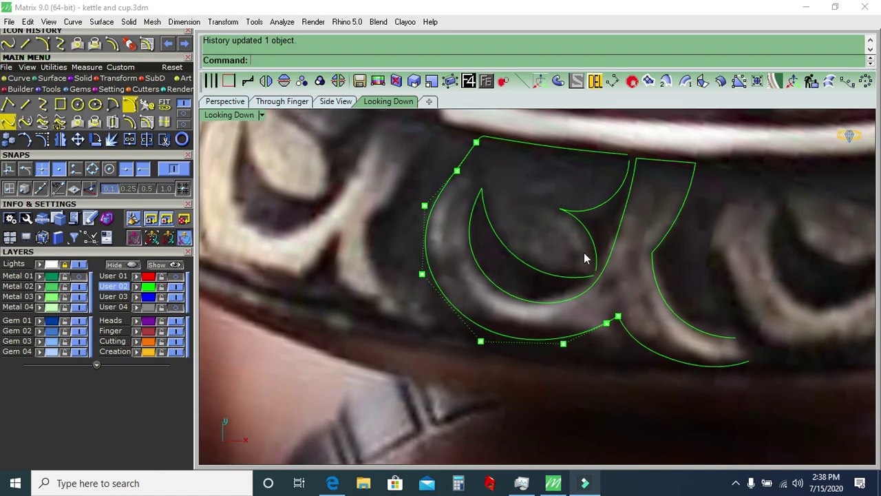
right_click_drag(600, 202, 578, 228)
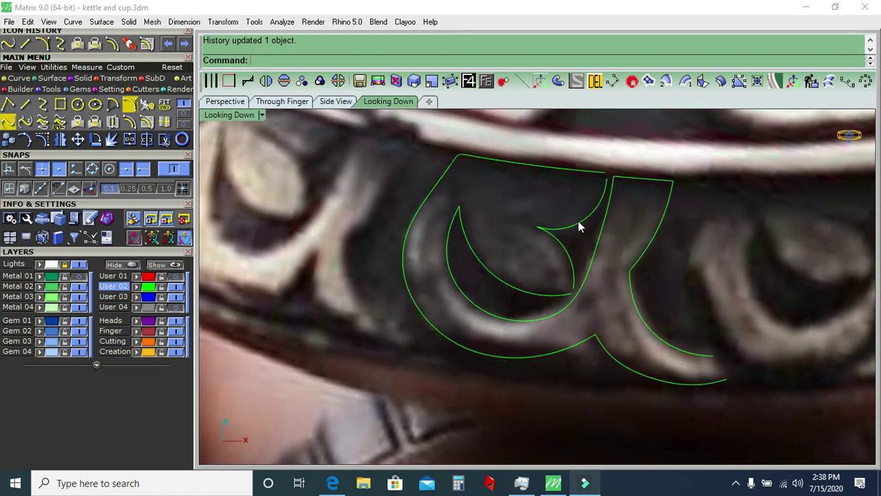
Close the motif's lower tail with a blend between the two open ends.
left_click(9, 122)
left_click(569, 297)
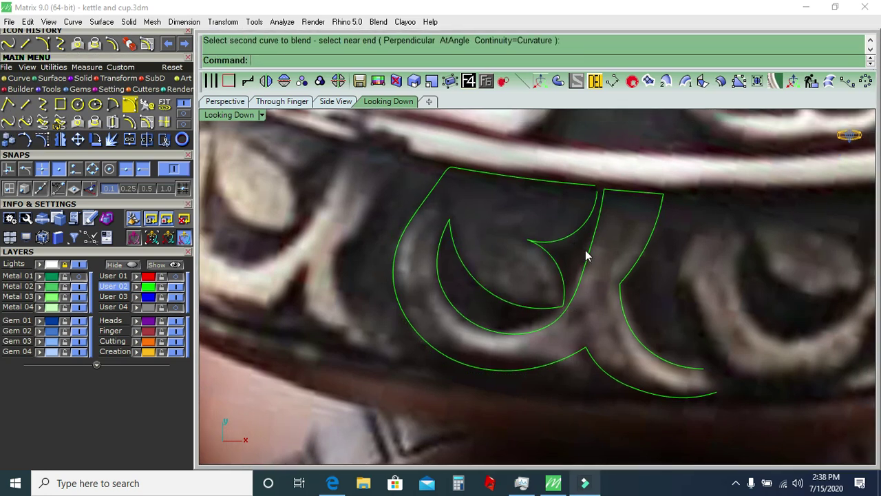
scroll(586, 254, "up", 2)
scroll(596, 209, "up", 2)
left_click(597, 180)
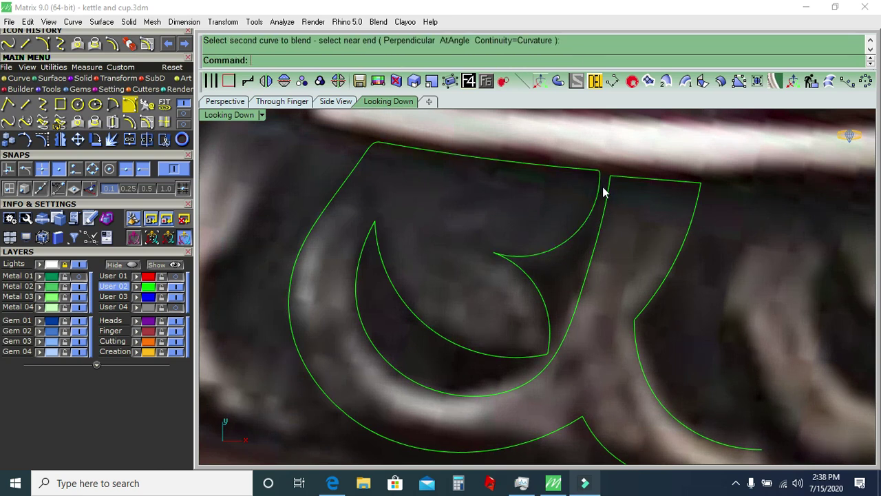
scroll(601, 223, "down", 2)
left_click(679, 370)
left_click(688, 388)
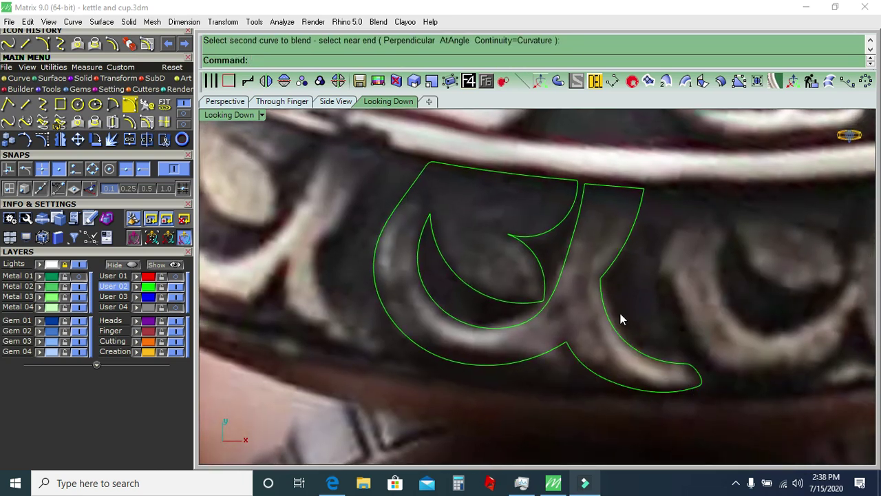
scroll(620, 325, "down", 3)
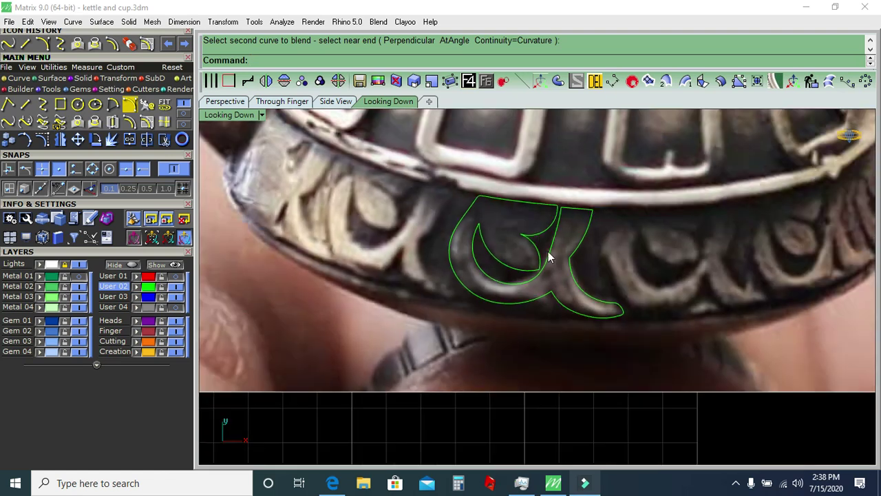
left_click_drag(394, 397, 669, 171)
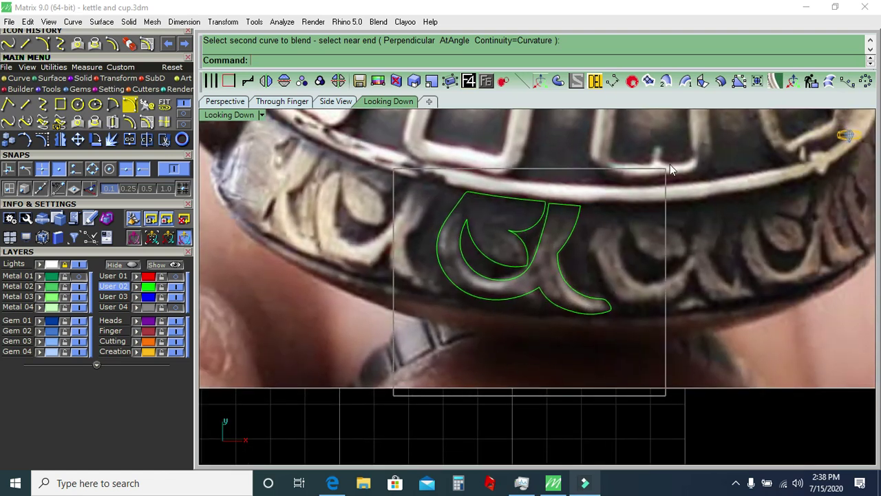
Join the traced motif curves into one closed outline.
left_click(129, 139)
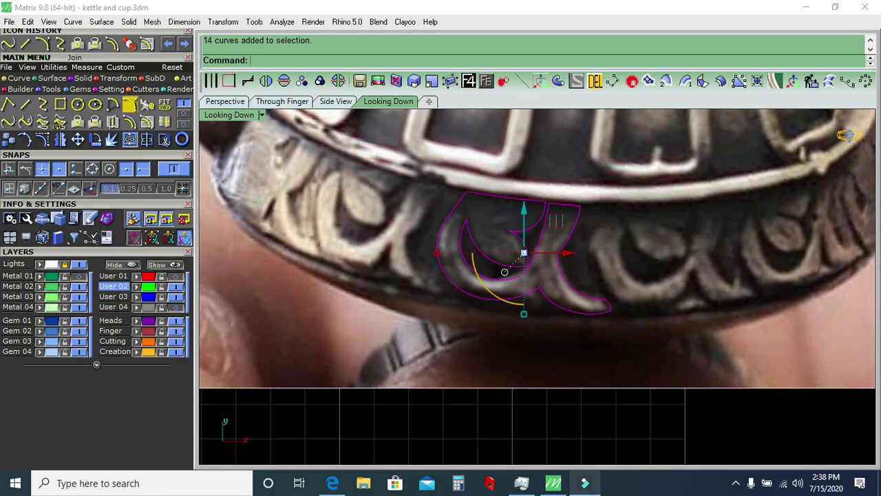
left_click(379, 269)
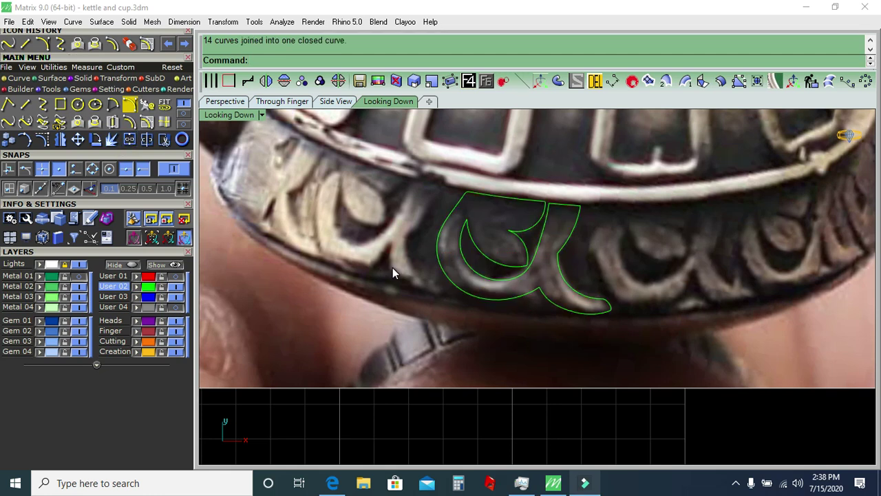
right_click_drag(410, 248, 399, 266)
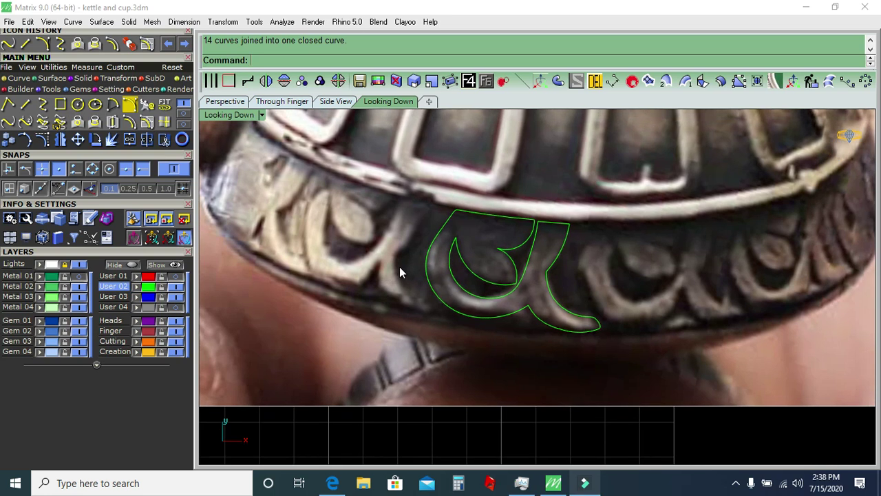
scroll(414, 245, "down", 3)
Hide the Lights layer's reference photo and move the outline onto layer User 03.
left_click(80, 267)
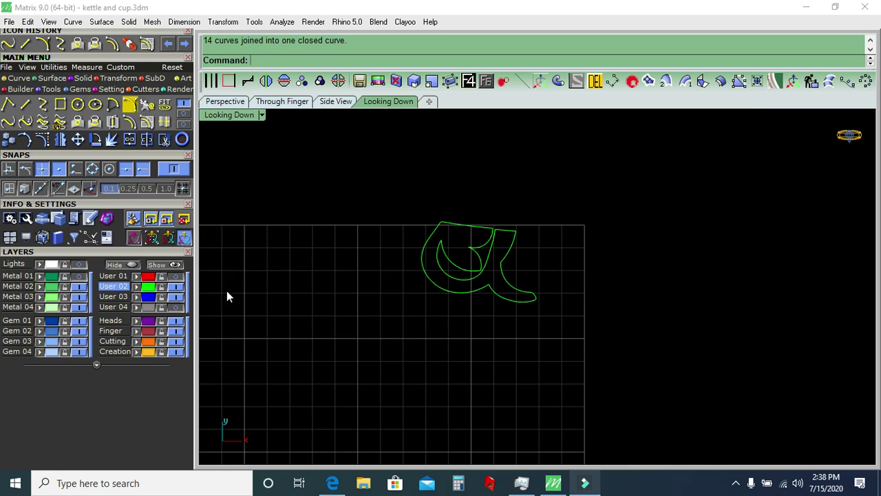
left_click(180, 311)
scroll(450, 245, "down", 3)
right_click_drag(451, 245, 473, 204)
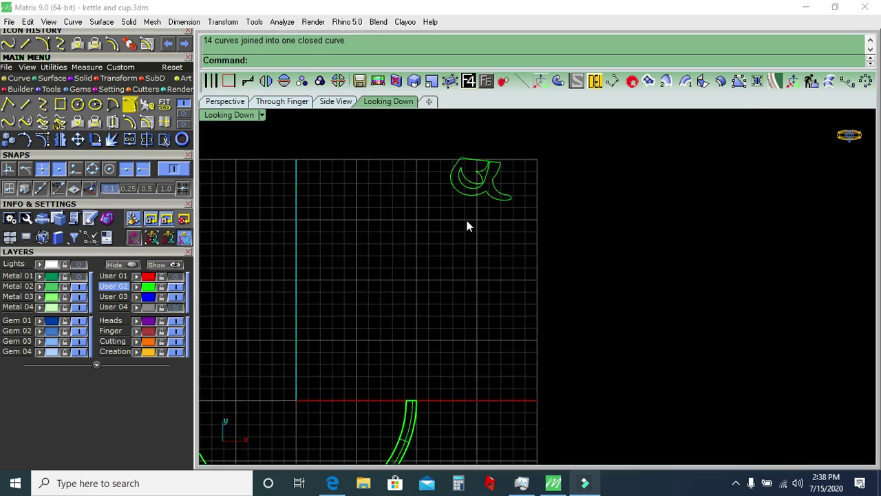
left_click(467, 196)
left_click(140, 296)
scroll(482, 213, "up", 1)
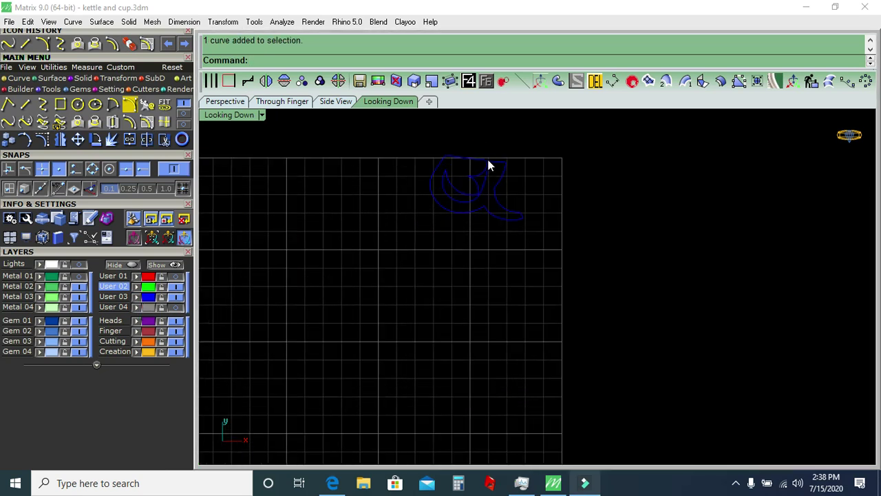
scroll(489, 167, "up", 5)
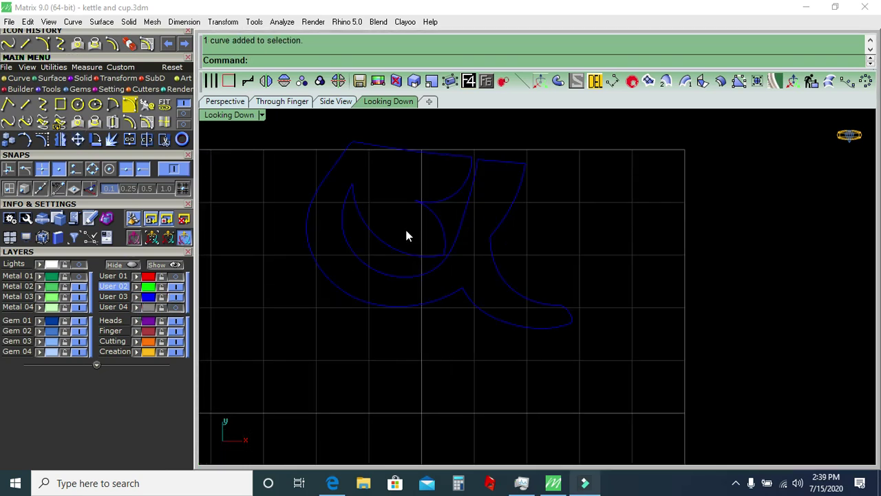
Rotate the motif about its top corner so its top edge sits level.
left_click(510, 206)
left_click(96, 139)
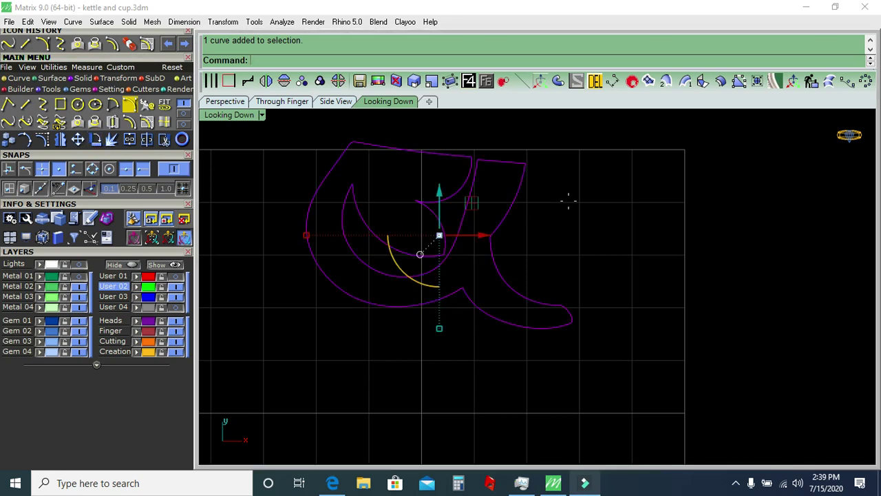
left_click(525, 163)
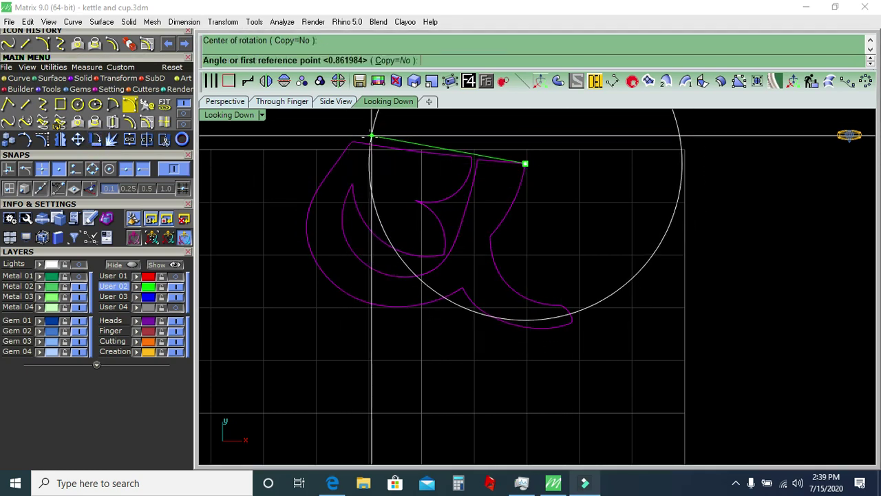
left_click(355, 142)
right_click_drag(355, 143, 371, 180)
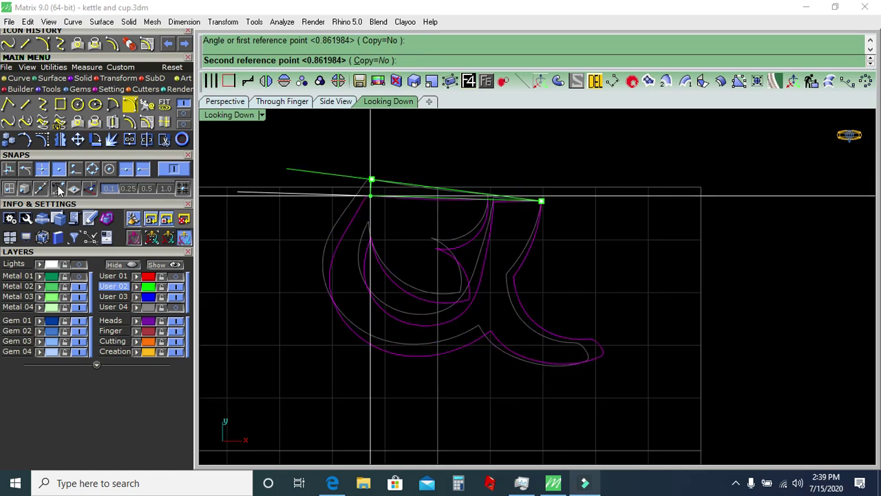
left_click(541, 201)
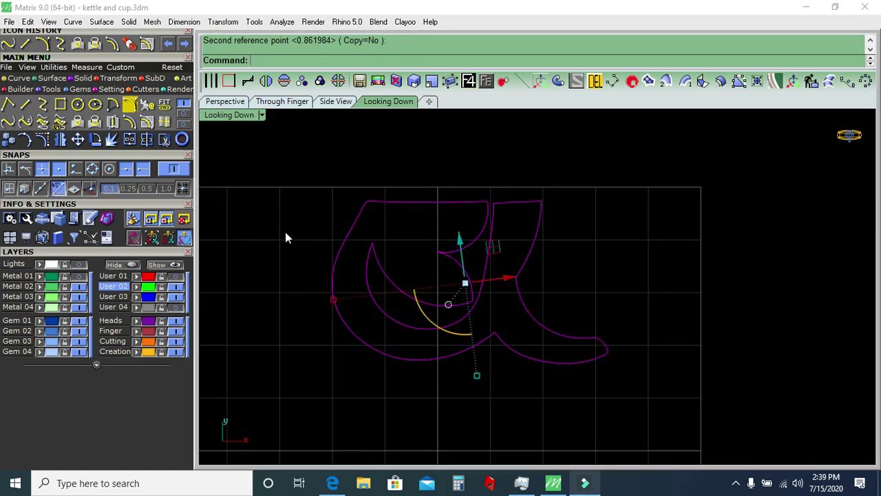
scroll(402, 226, "up", 1)
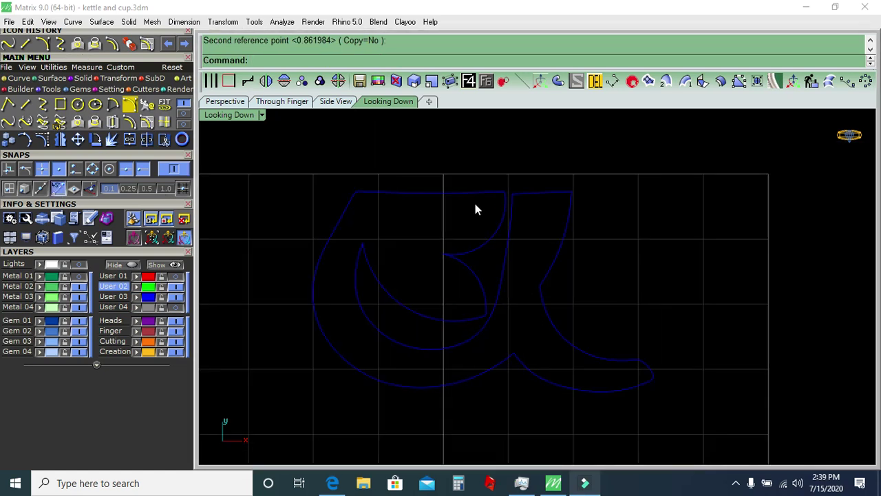
left_click(30, 104)
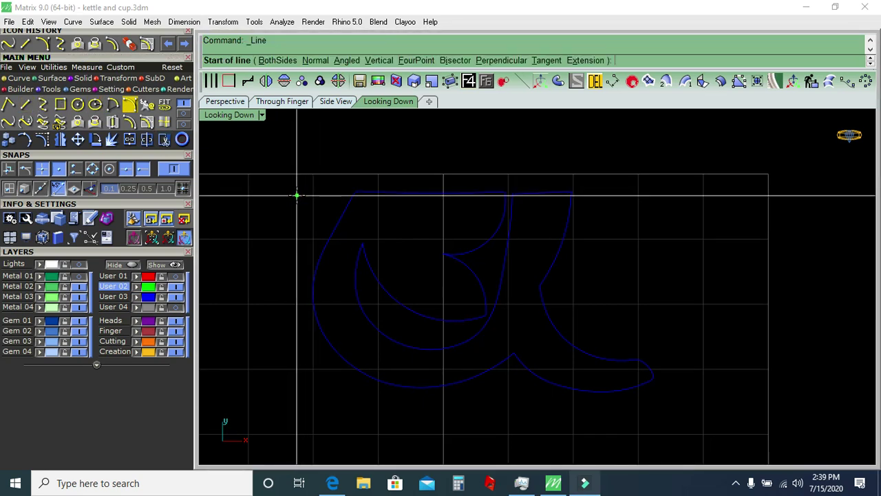
Draw a horizontal line across the motif's top.
left_click(297, 196)
left_click(657, 195)
left_click(306, 196)
left_click_drag(618, 165, 551, 227)
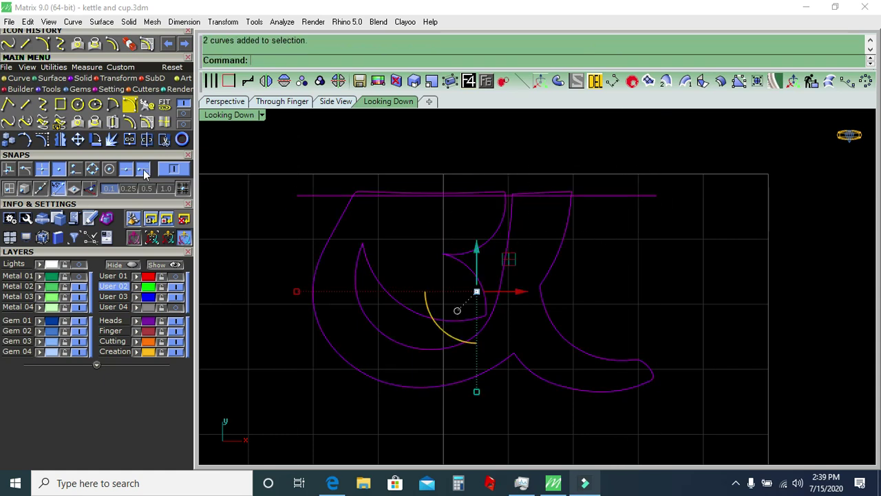
Trim the overhanging top piece and join the four curves into one closed outline.
left_click(163, 139)
left_click(363, 195)
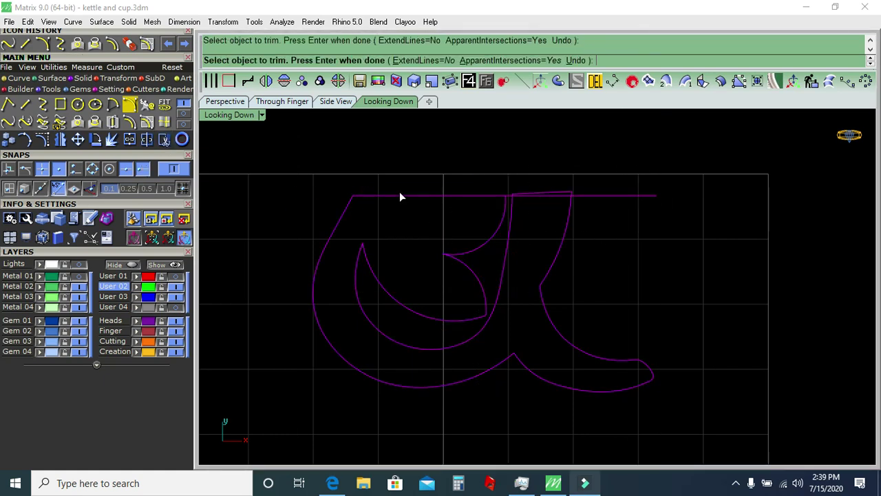
scroll(523, 196, "up", 2)
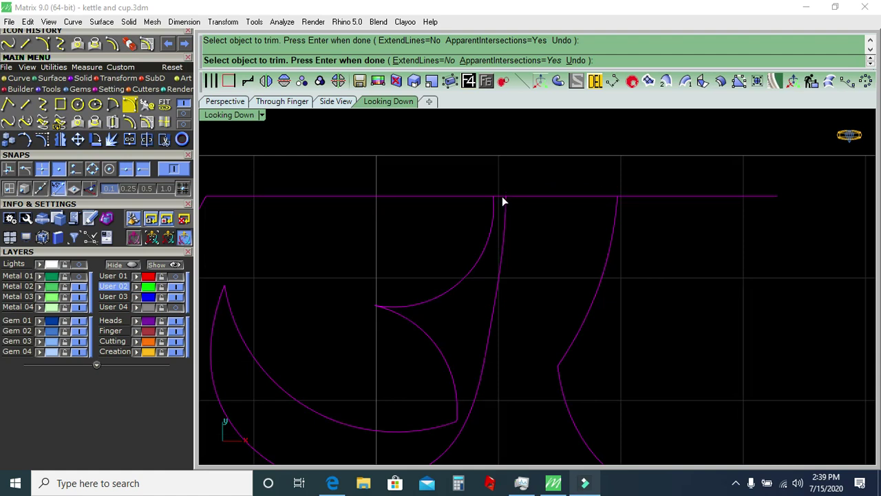
scroll(635, 199, "down", 3)
key("Return")
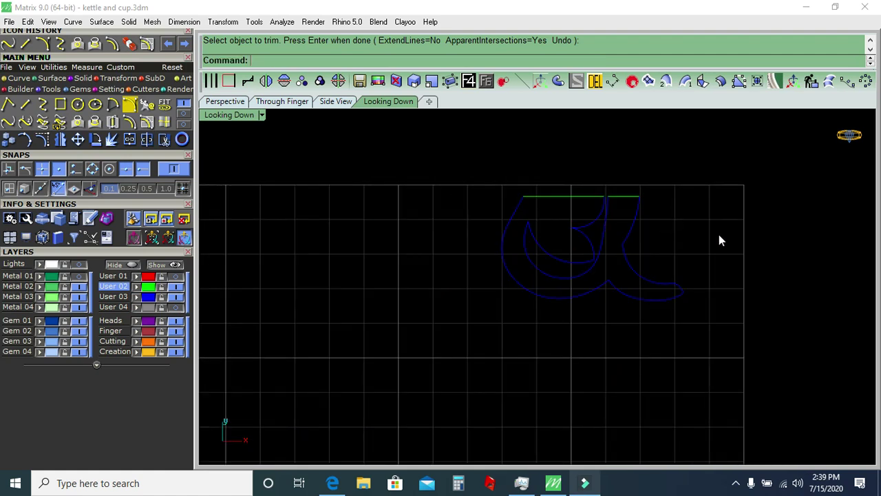
key("ctrl+a")
left_click(165, 140)
scroll(465, 243, "down", 3)
Check the User 04 and Metal 01 layers, then centre the flat strip on the origin with Center Object.
left_click(175, 310)
scroll(482, 259, "down", 2)
left_click(176, 307)
left_click(350, 403)
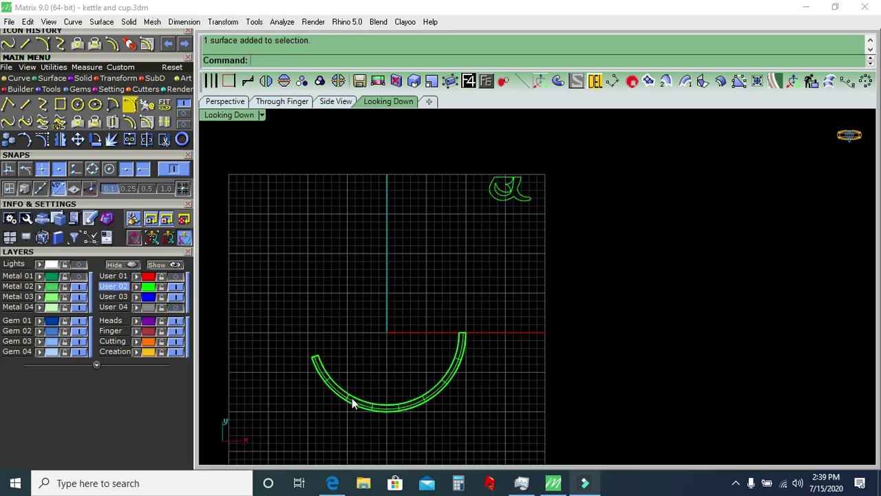
left_click(80, 276)
left_click(81, 276)
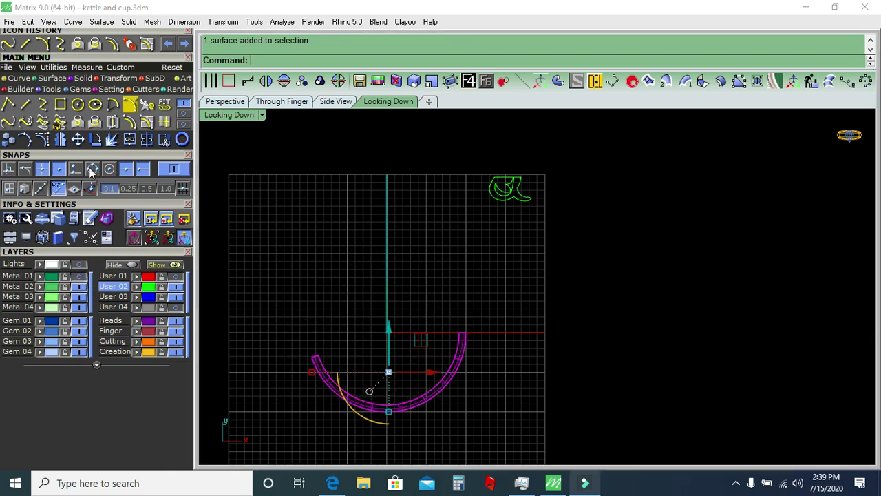
left_click(160, 122)
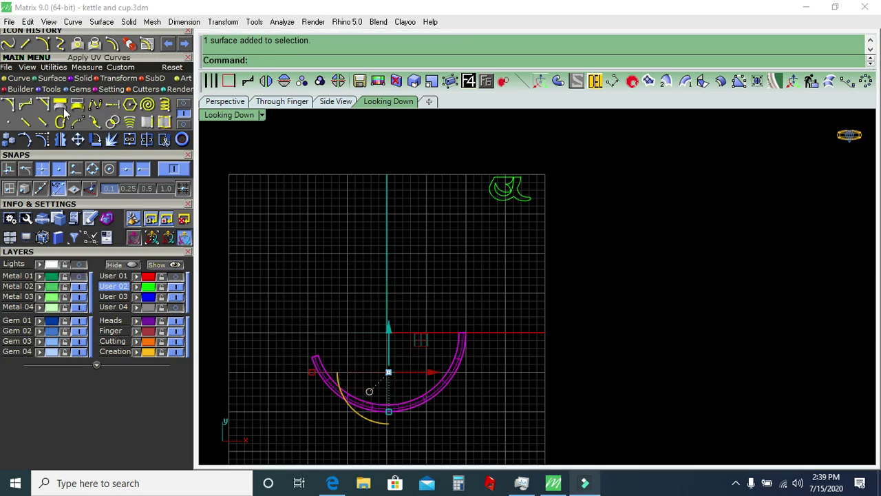
right_click_drag(407, 276, 391, 254)
left_click(54, 66)
left_click(183, 104)
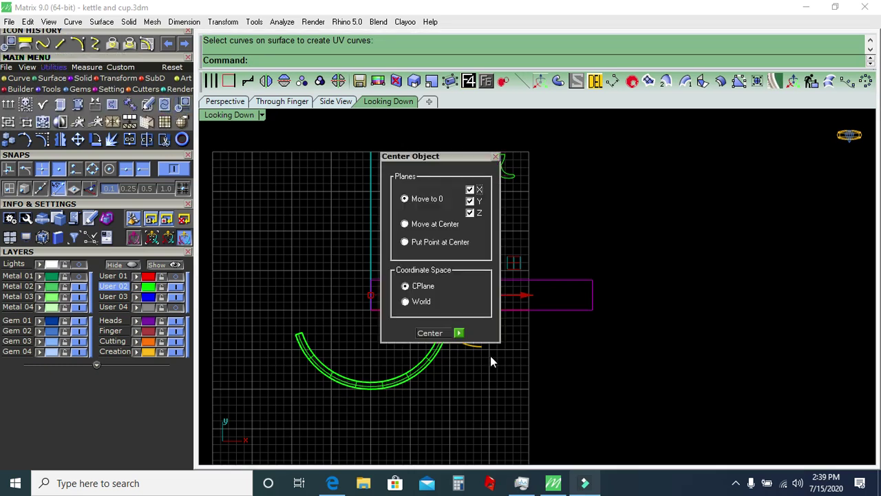
left_click(459, 333)
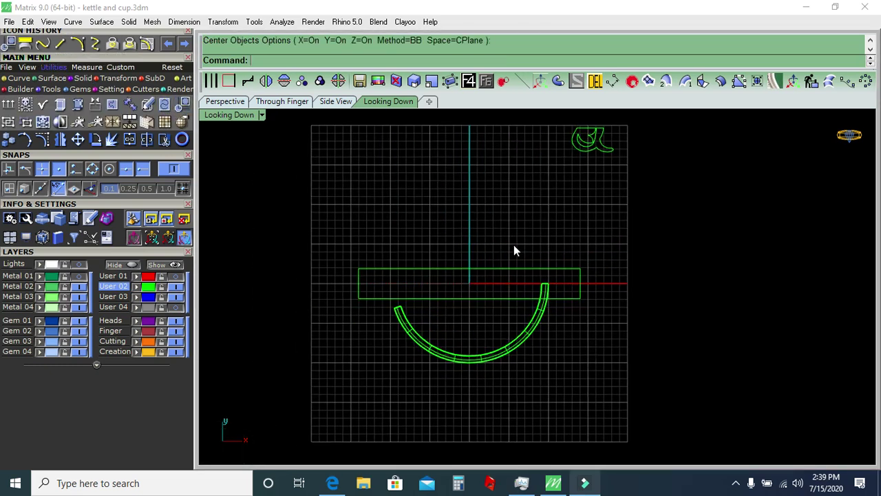
Centre the scroll motif curve on the origin and scale it up with the gumball.
left_click(588, 161)
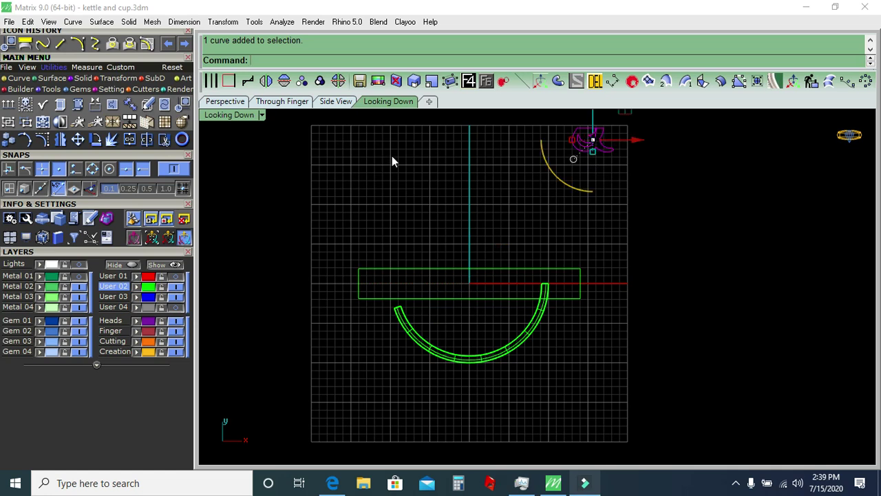
left_click(179, 104)
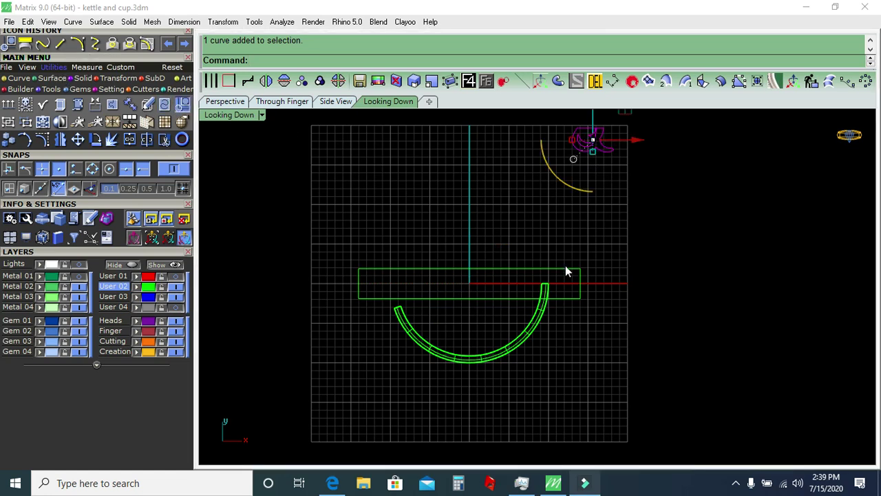
left_click(459, 332)
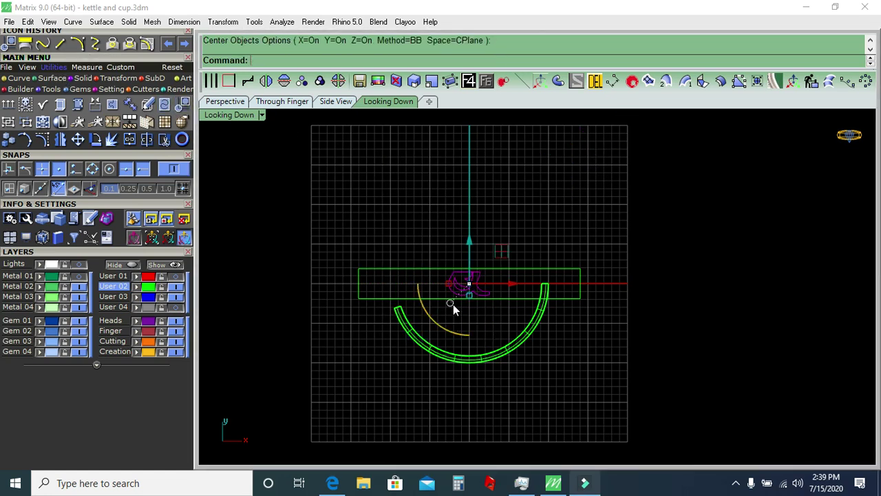
scroll(482, 292, "up", 3)
scroll(493, 281, "up", 3)
left_click_drag(493, 289, 502, 308)
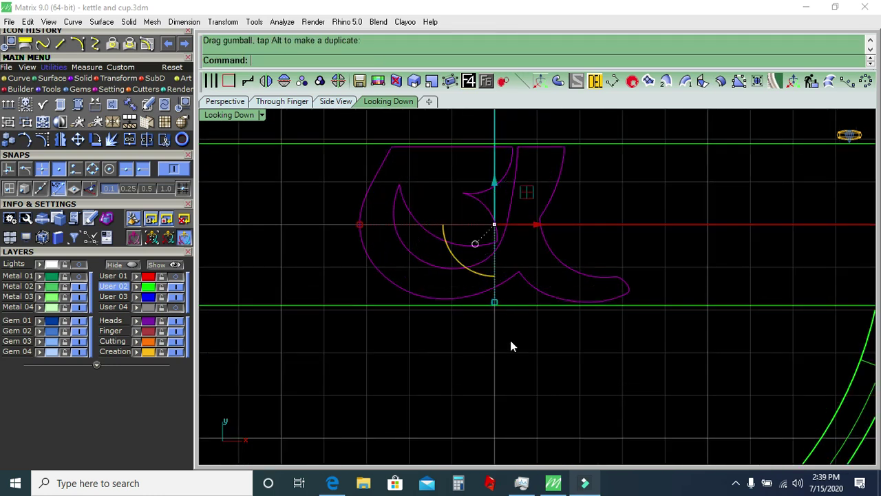
Narrow the motif horizontally and stretch it vertically to fill the strip's height.
scroll(511, 338, "down", 2)
scroll(513, 283, "down", 2)
left_click(514, 275)
scroll(514, 274, "up", 2)
scroll(514, 275, "down", 3)
scroll(515, 275, "up", 1)
left_click_drag(434, 242, 444, 242)
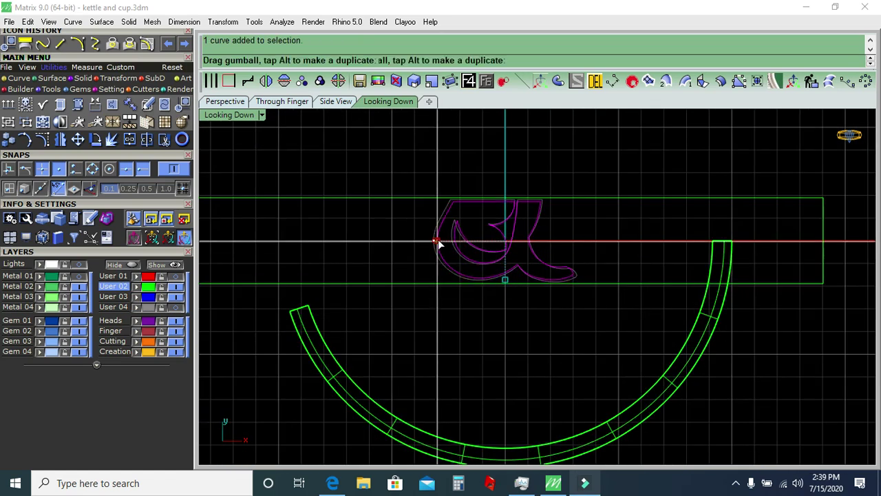
left_click_drag(499, 276, 511, 285)
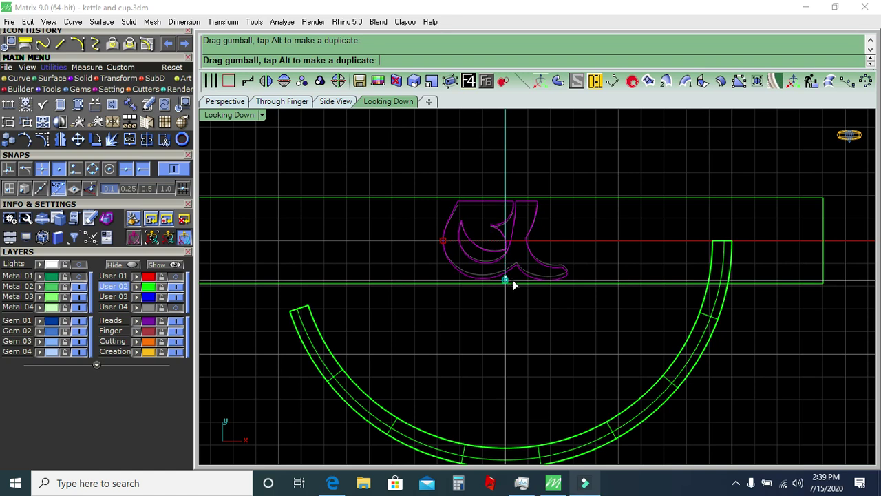
left_click_drag(514, 284, 517, 302)
key("Escape")
Window-select the resized motif curves.
scroll(521, 280, "down", 2)
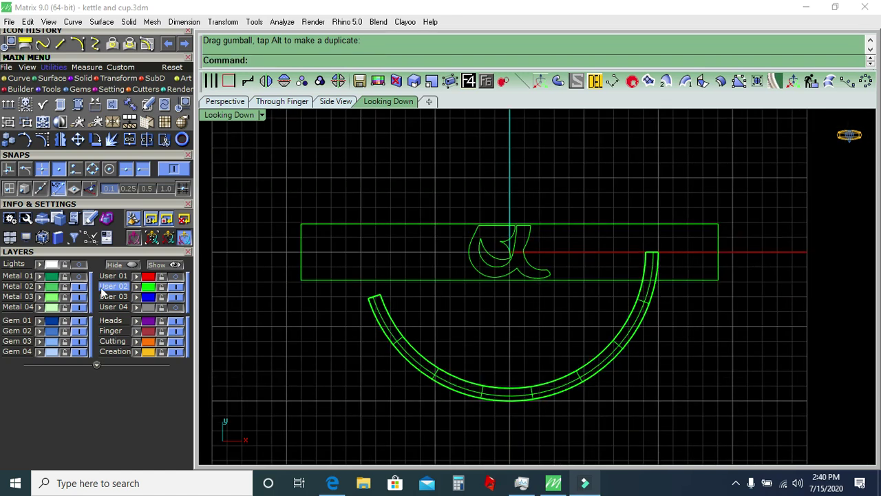
scroll(465, 243, "down", 3)
scroll(536, 204, "up", 4)
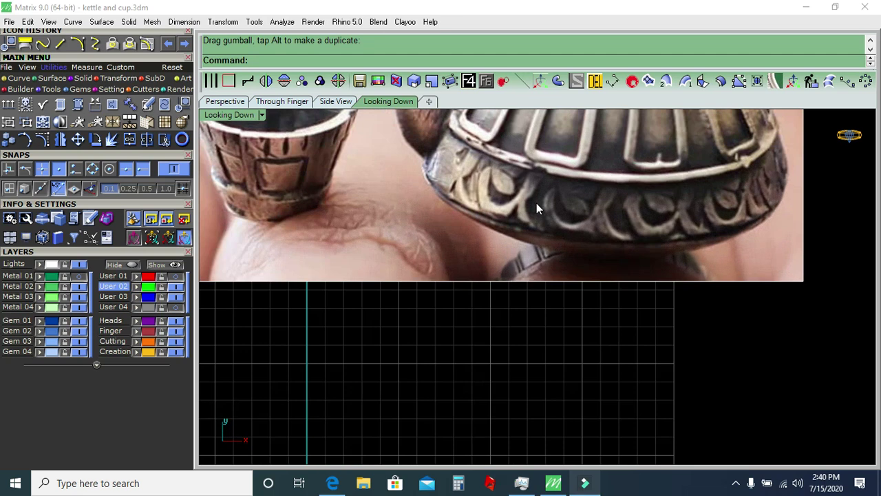
scroll(501, 307, "down", 2)
scroll(528, 294, "down", 2)
left_click_drag(465, 293, 581, 202)
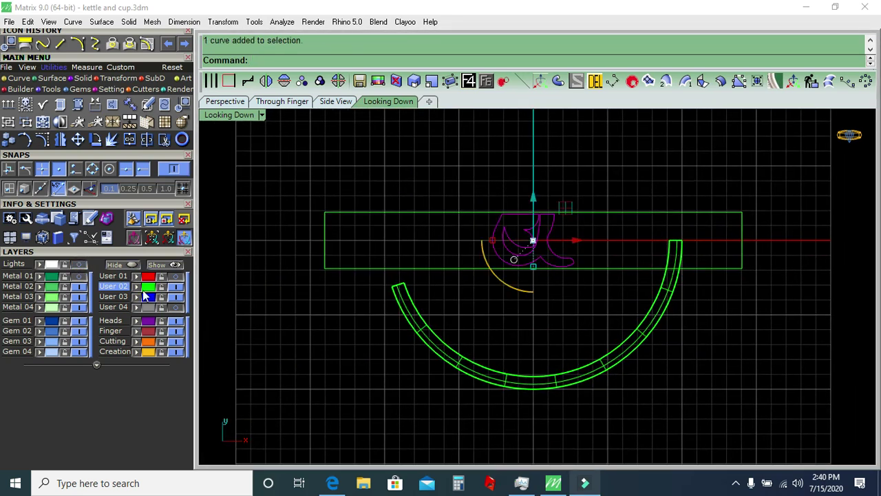
Copy the motif twice to the left along the strip.
scroll(486, 282, "up", 2)
left_click(8, 139)
left_click(538, 141)
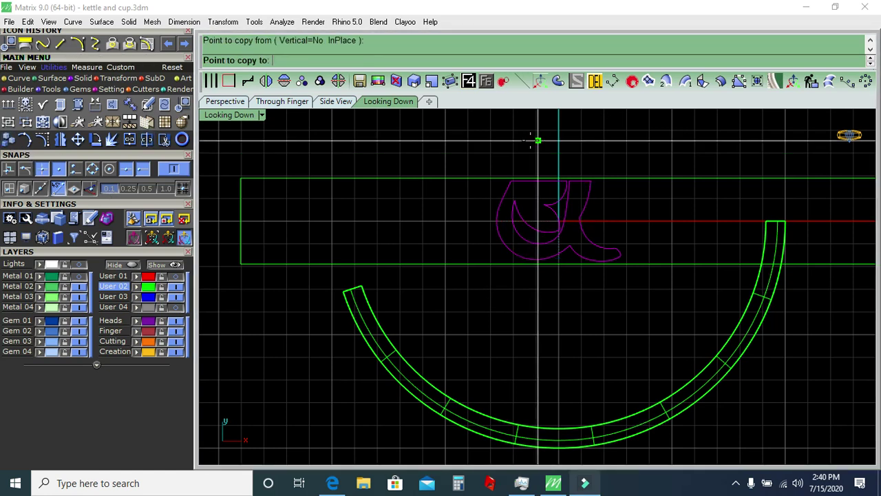
left_click(428, 140)
right_click_drag(428, 142, 542, 141)
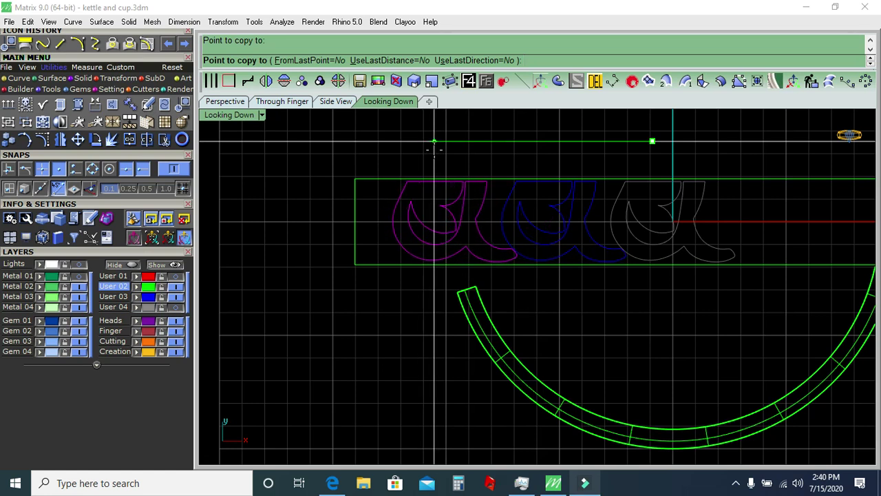
left_click(433, 149)
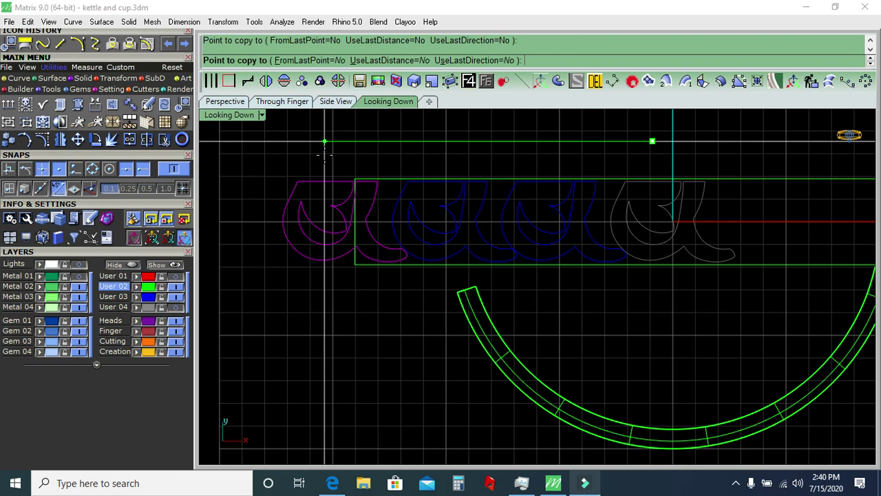
scroll(324, 155, "down", 3)
key("Escape")
Select the left motif copies and copy them to the right end of the strip.
left_click_drag(283, 259, 495, 161)
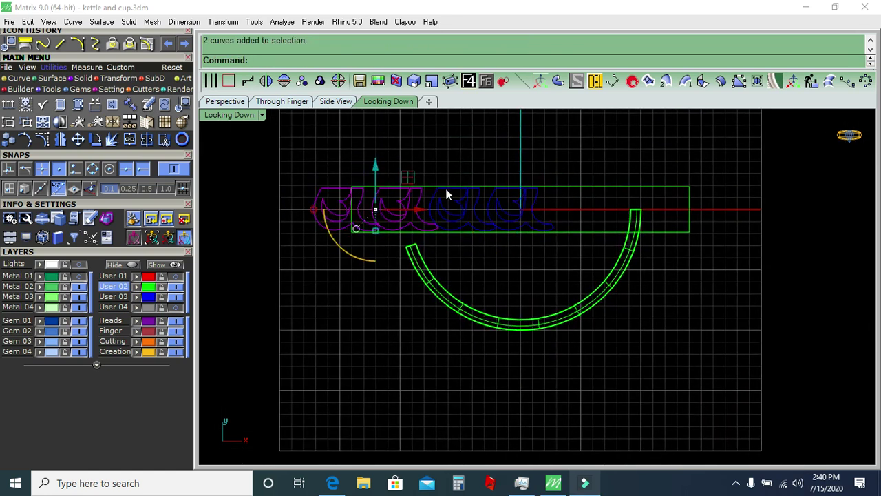
left_click(468, 205, "shift")
key("Return")
left_click(333, 139)
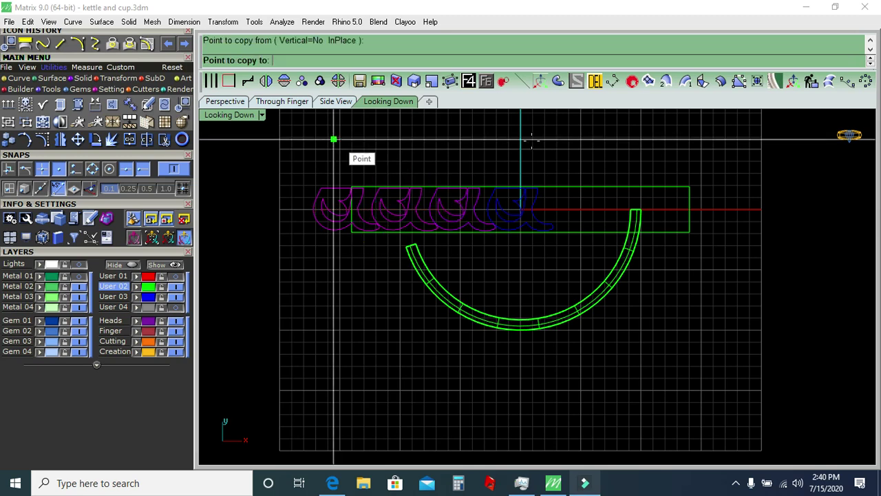
scroll(550, 141, "up", 2)
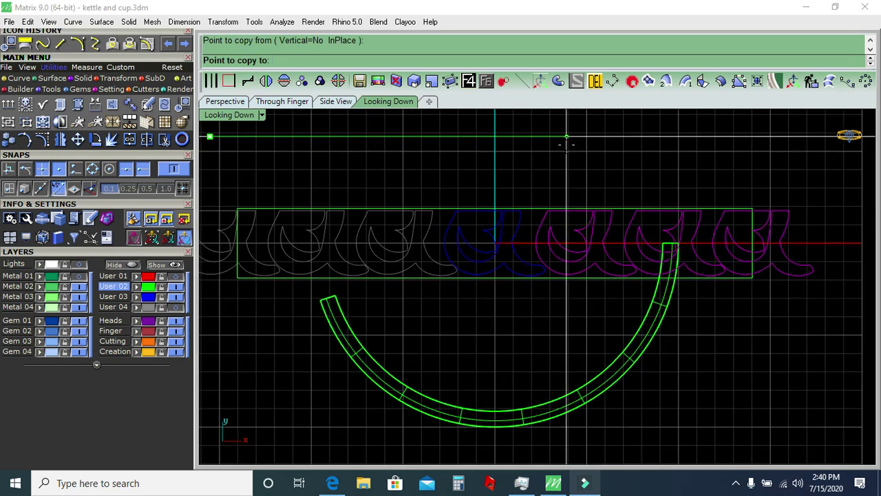
left_click(566, 141)
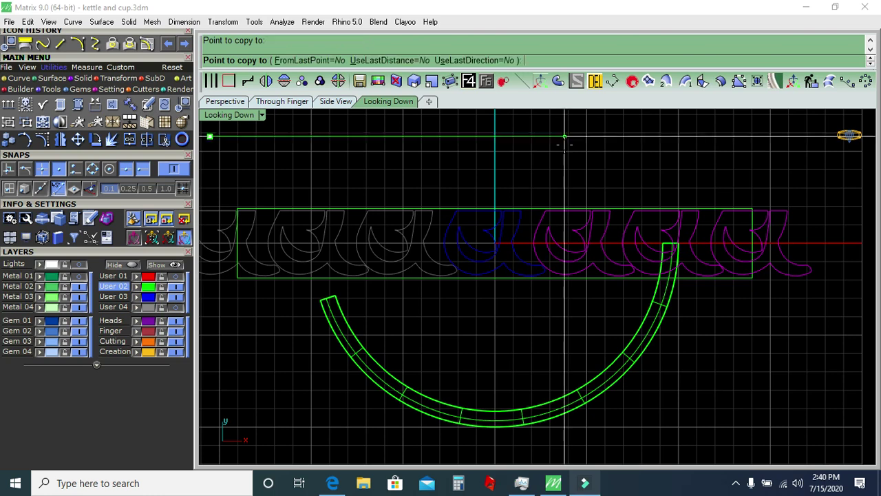
key("Return")
Delete the surplus motif copy and select the whole motif row.
left_click(727, 242)
left_click(596, 82)
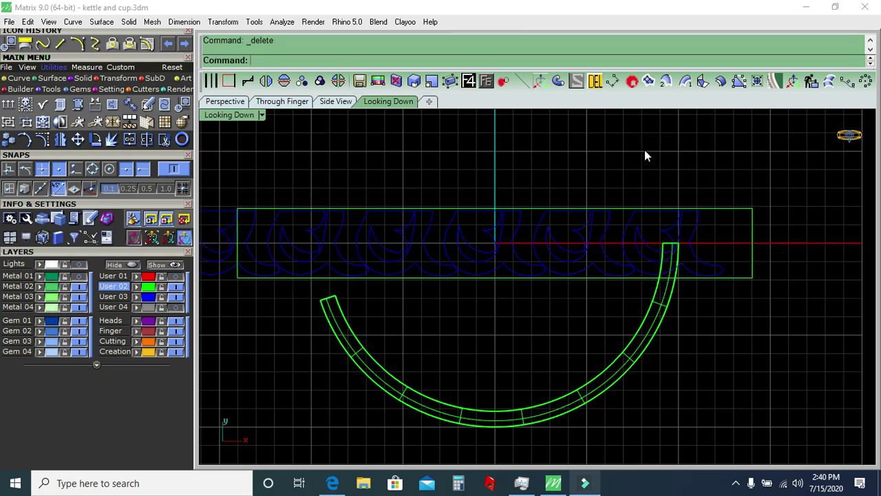
scroll(644, 149, "down", 4)
left_click_drag(320, 157, 709, 263)
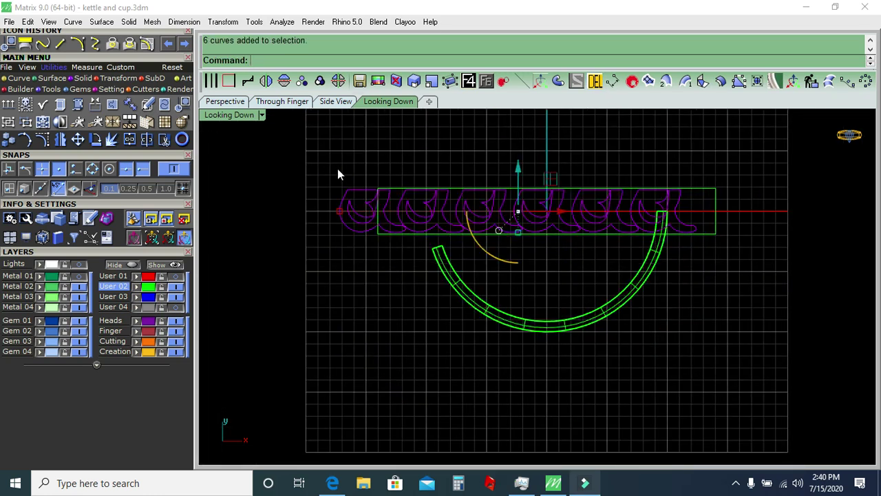
Centre the motif row on the origin and trim its overhanging ends against the strip rectangle.
left_click(165, 104)
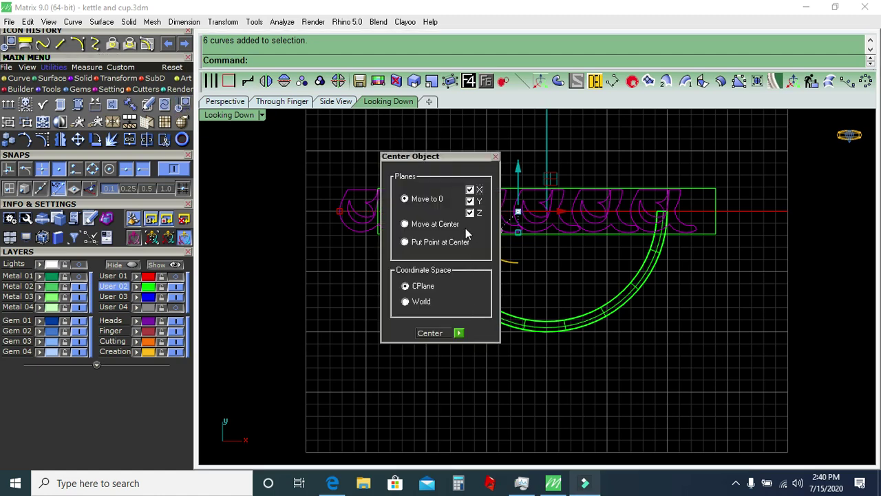
left_click(458, 331)
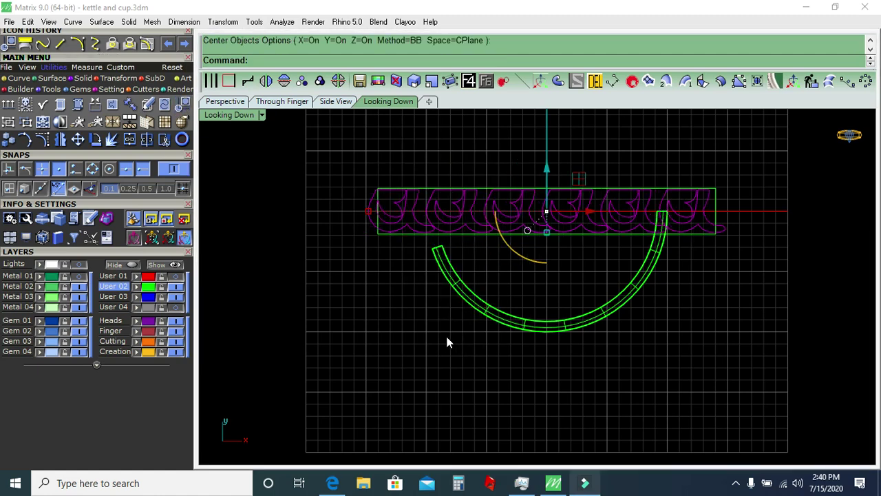
left_click(402, 235)
scroll(383, 220, "up", 2)
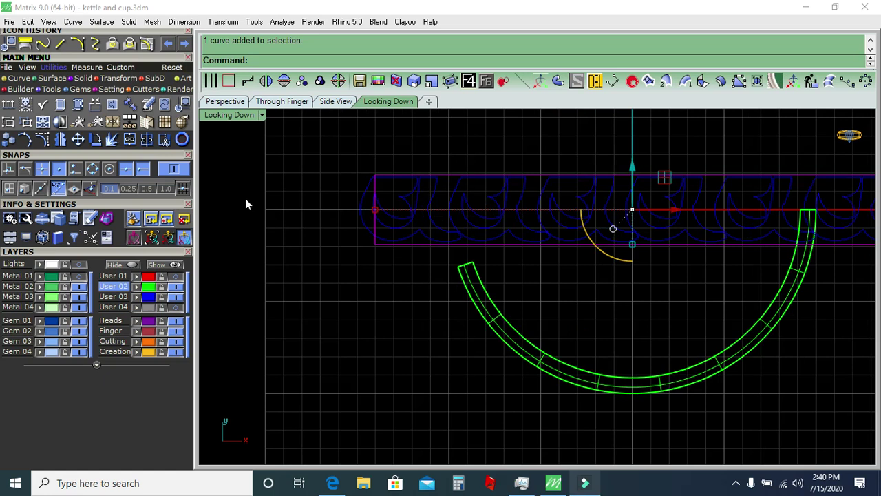
left_click(164, 140)
key("Return")
scroll(372, 209, "up", 2)
scroll(365, 203, "down", 3)
scroll(641, 213, "up", 1)
left_click_drag(639, 206, 622, 260)
key("Return")
Select the strip and motif curves and start Apply UV Curves.
scroll(659, 238, "down", 3)
left_click_drag(267, 245, 698, 129)
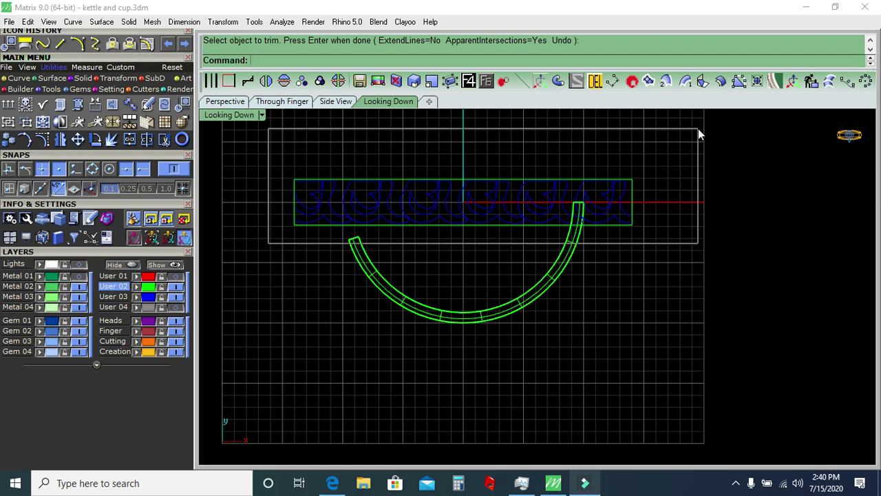
left_click(19, 78)
left_click(78, 105)
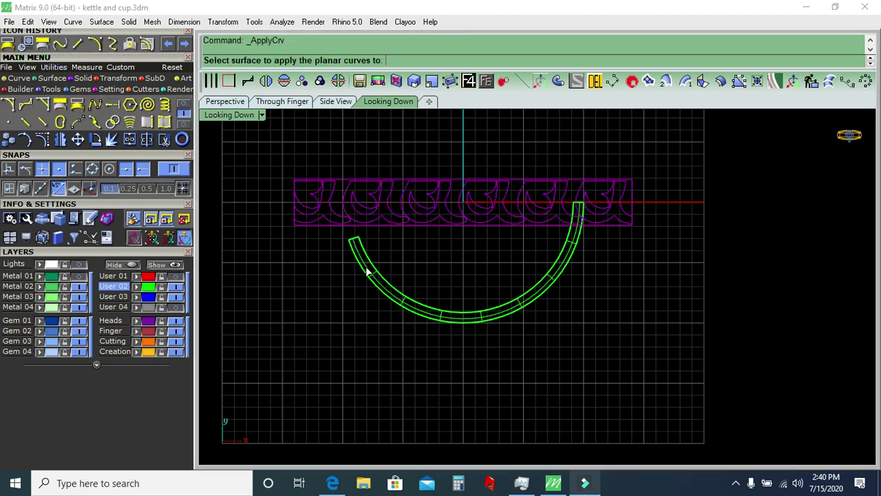
Apply the flat curves to the curved band, inspect it in perspective, then undo.
left_click(367, 270)
left_click(241, 103)
right_click_drag(562, 324, 486, 312)
right_click_drag(498, 268, 490, 338)
key("ctrl+z")
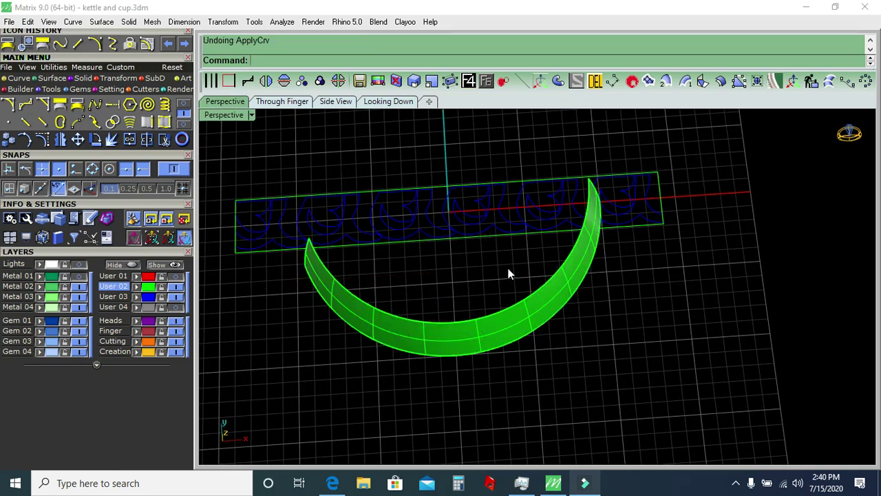
right_click_drag(507, 274, 309, 287)
Mirror the strip curves, delete the originals, rewrap them onto the band, then undo.
left_click_drag(637, 179, 634, 178)
left_click(266, 80)
key("Delete")
left_click_drag(332, 266, 651, 170)
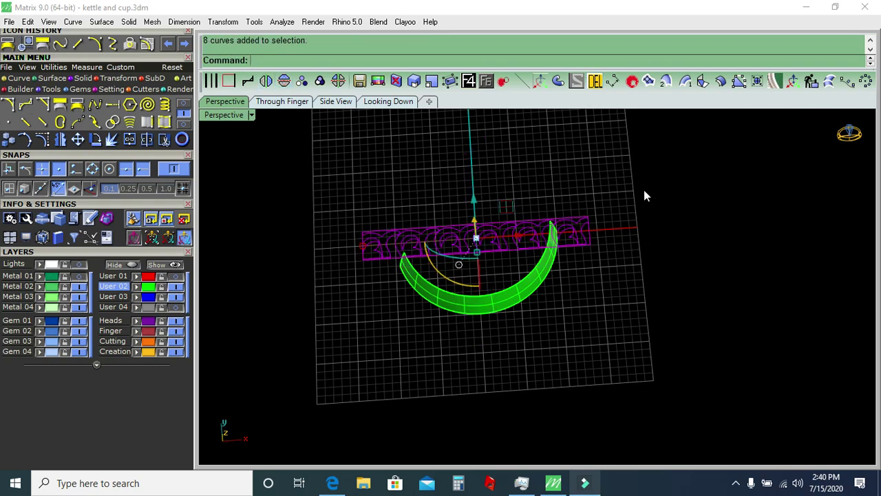
left_click(78, 106)
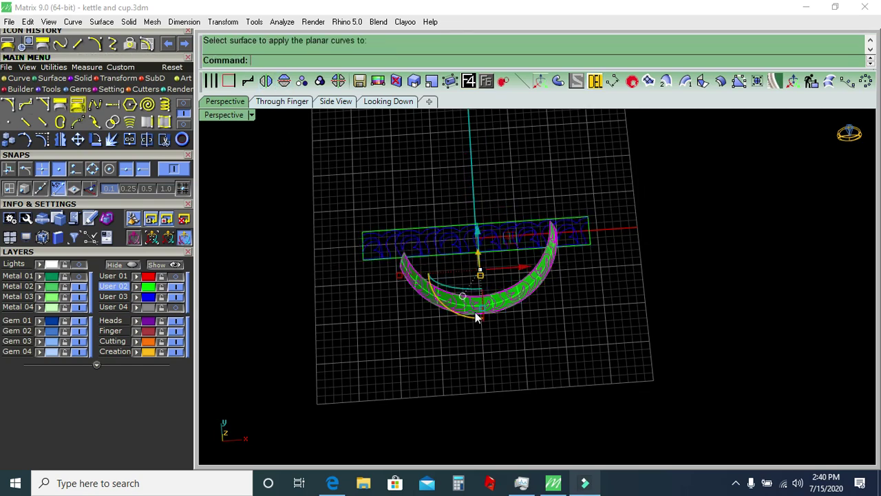
scroll(478, 315, "up", 3)
mouse_move(484, 315)
right_mouse_down()
mouse_move(481, 257)
mouse_move(491, 240)
right_mouse_up()
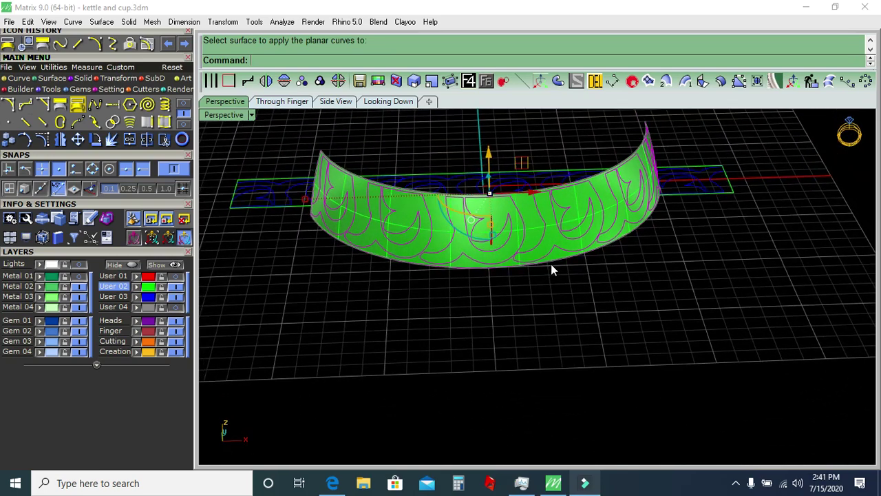
scroll(538, 280, "down", 3)
mouse_move(532, 280)
right_mouse_down()
mouse_move(531, 347)
mouse_move(423, 269)
right_mouse_up()
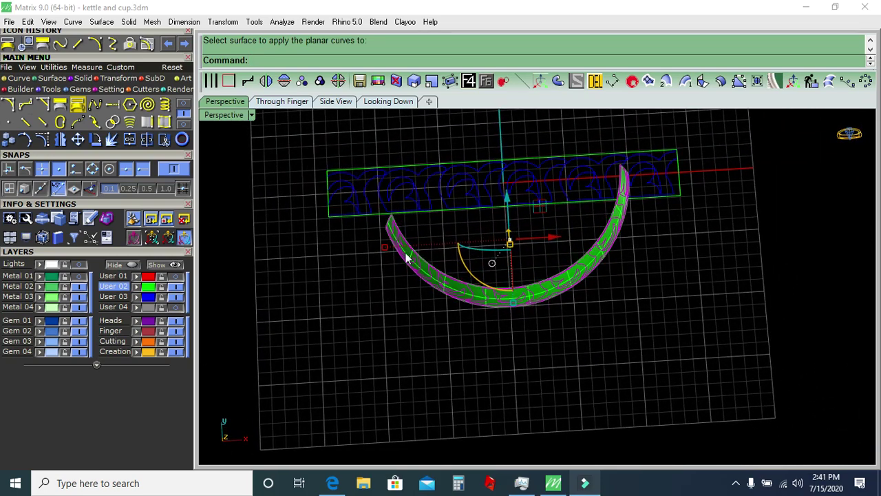
key("ctrl+z")
Mirror the curves again, remove the originals, and wrap them onto the green band.
left_click_drag(294, 228, 718, 132)
left_click(265, 82)
left_click(594, 81)
mouse_move(578, 249)
right_mouse_down()
mouse_move(556, 222)
mouse_move(423, 250)
mouse_move(416, 263)
right_mouse_up()
left_click_drag(322, 274, 799, 159)
left_click(165, 139)
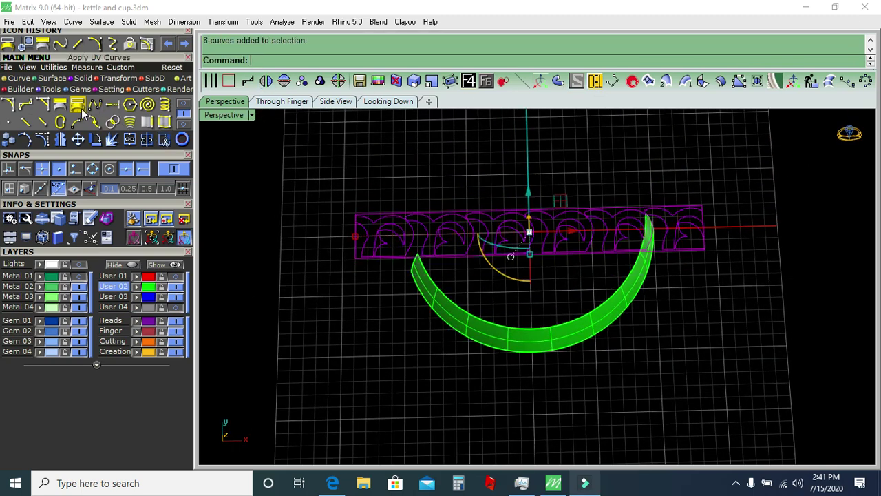
left_click(482, 339)
mouse_move(522, 354)
right_mouse_down()
mouse_move(557, 245)
mouse_move(586, 242)
mouse_move(536, 276)
right_mouse_up()
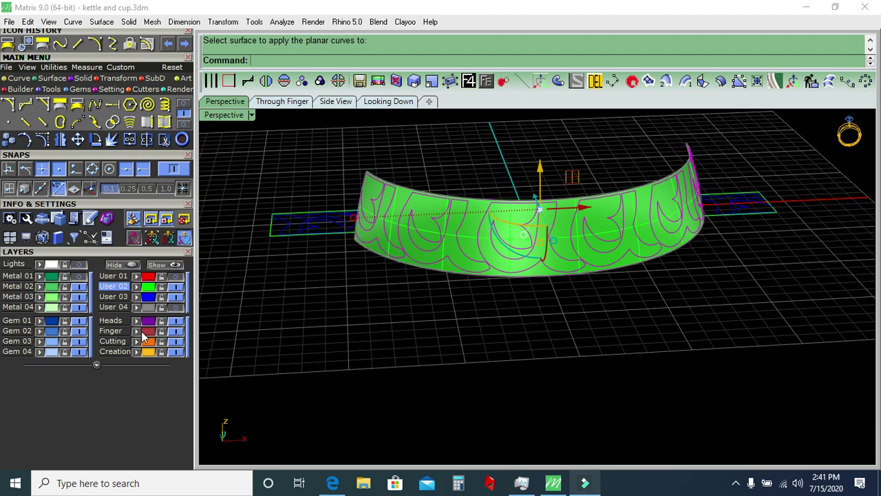
left_click(369, 319)
Delete the original flat motif curves, keeping the band.
left_click(148, 306)
left_click(486, 269, "ctrl")
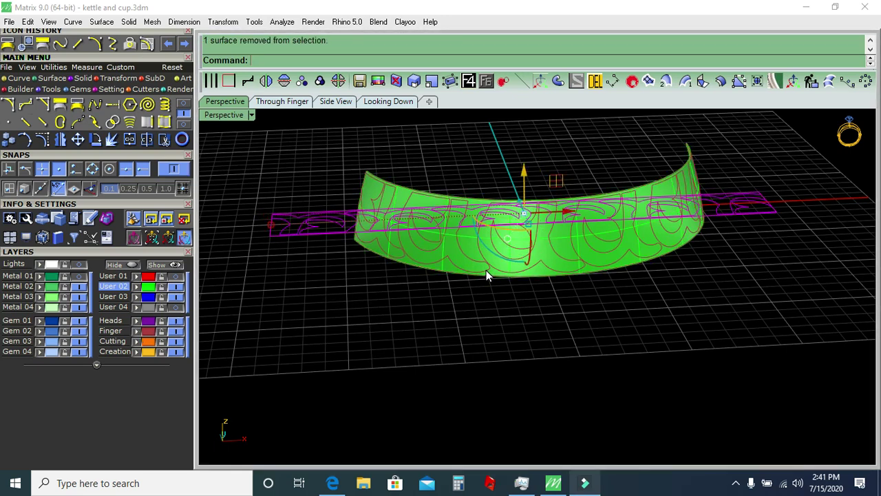
key("Delete")
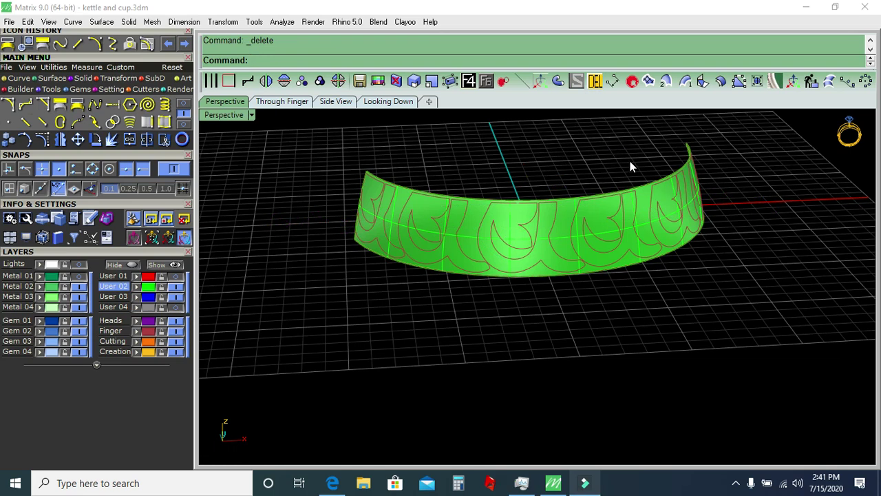
Make User 03 current, hide the band, delete its leftover outline curve, and show it again.
scroll(476, 242, "up", 2)
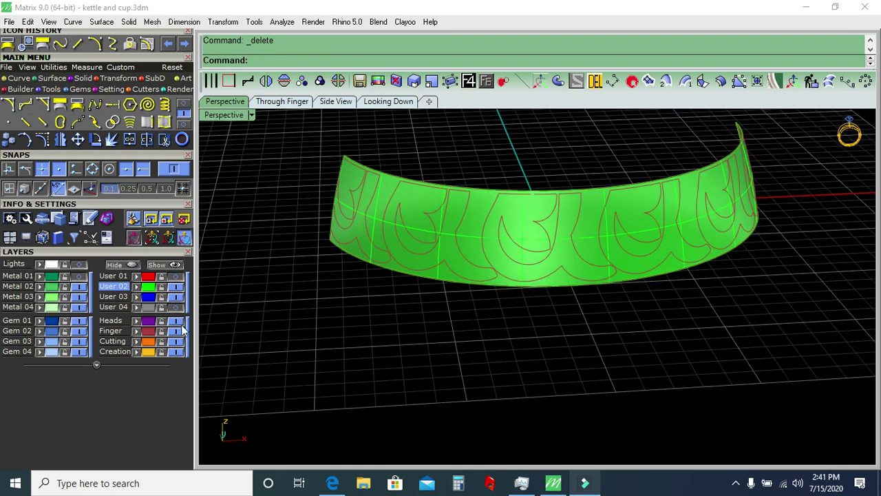
left_click(113, 296)
left_click(175, 285)
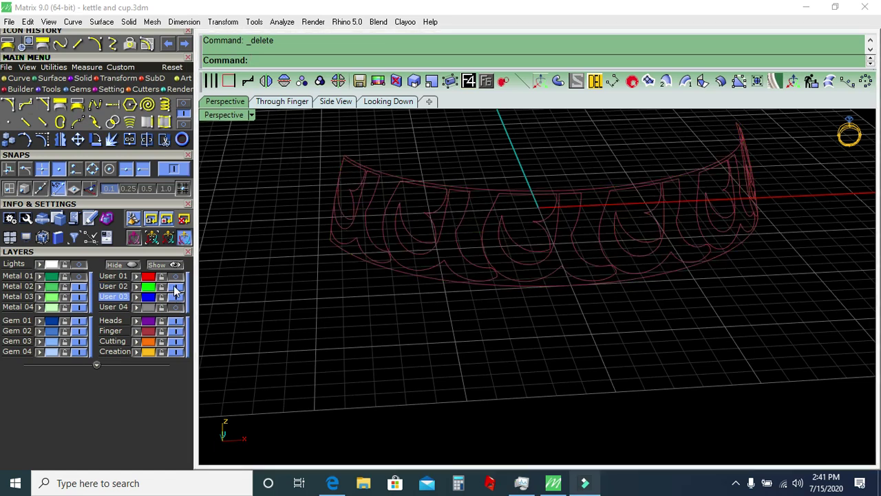
left_click(364, 261)
key("Delete")
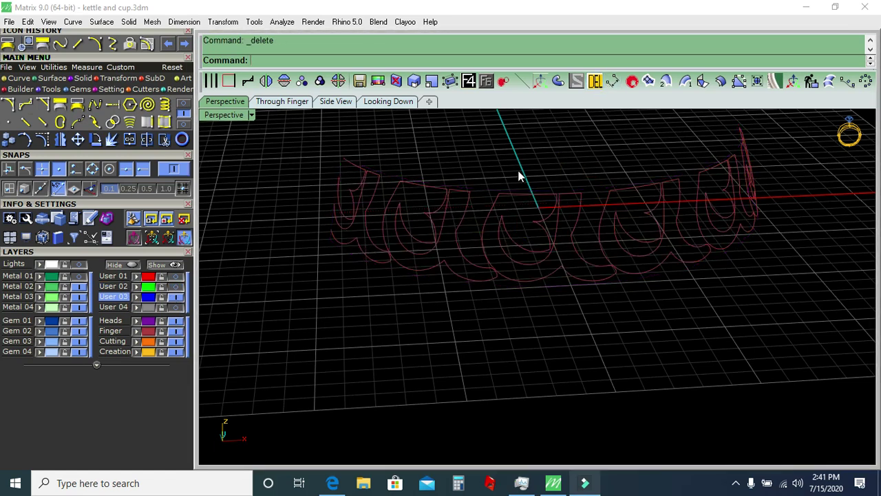
left_click(176, 287)
Select the green band surface and orbit around it.
scroll(337, 279, "up", 3)
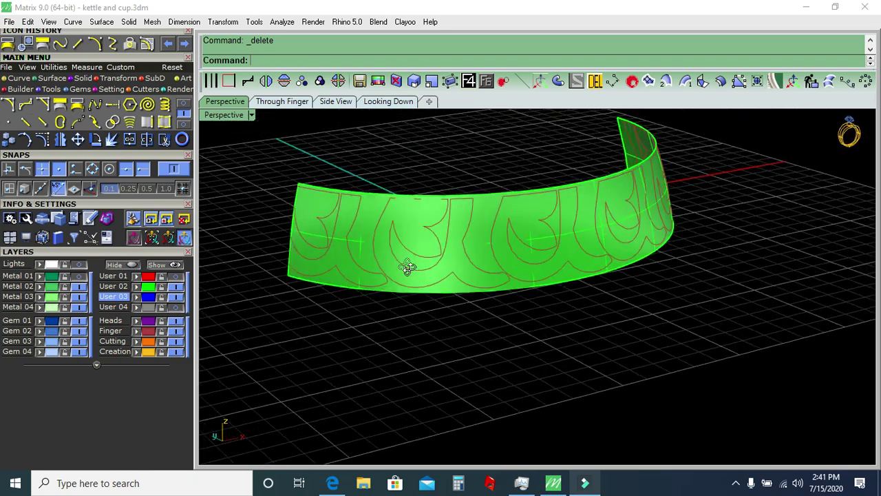
scroll(367, 253, "up", 1)
left_click(363, 254)
scroll(562, 251, "down", 3)
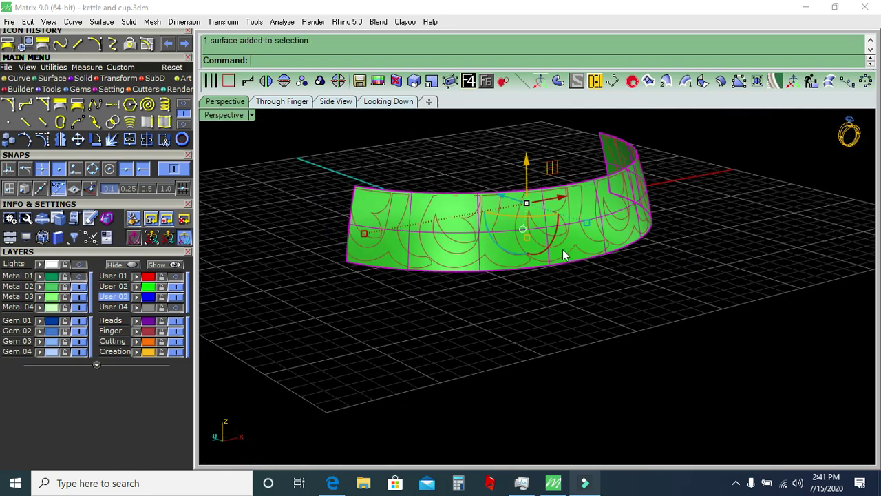
right_click_drag(562, 252, 523, 271)
scroll(449, 255, "up", 3)
right_click_drag(449, 255, 471, 255)
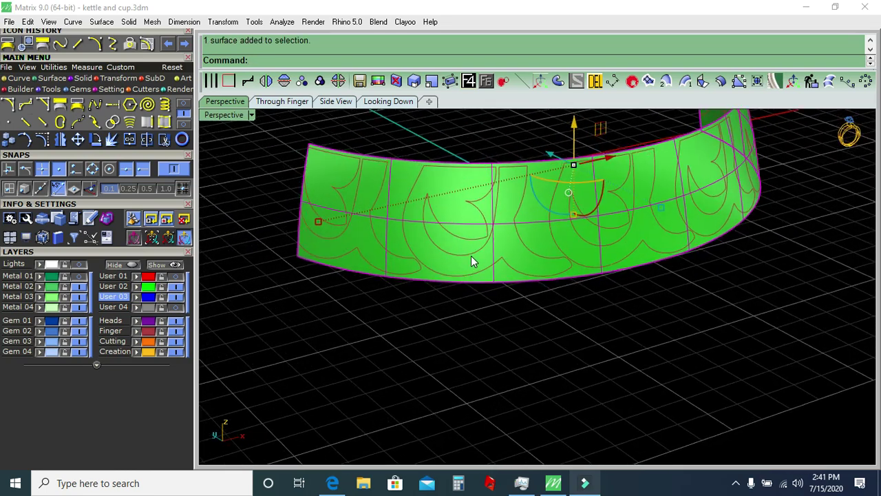
scroll(551, 300, "down", 3)
mouse_move(551, 300)
right_mouse_down()
mouse_move(470, 313)
mouse_move(530, 296)
right_mouse_up()
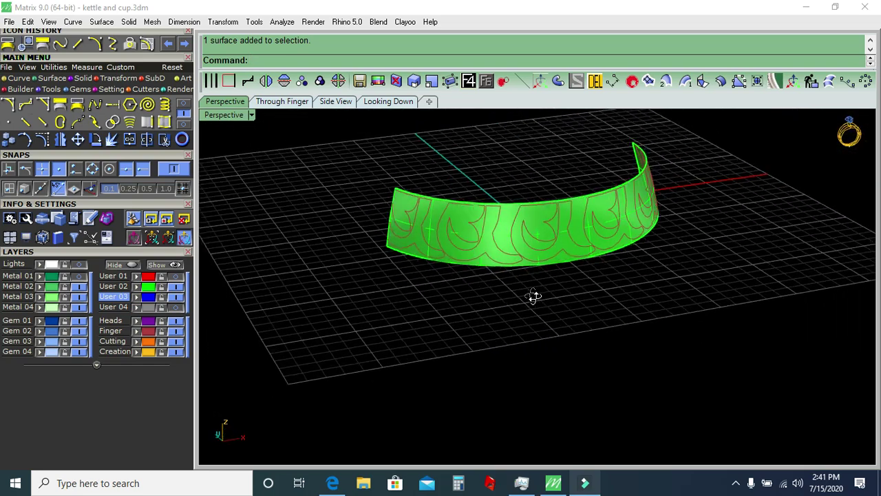
scroll(424, 233, "up", 3)
Trim the band with the wrapped motif curves, keeping the motif shapes, then delete the curves.
left_click(166, 331)
left_click(164, 140)
left_click(444, 217)
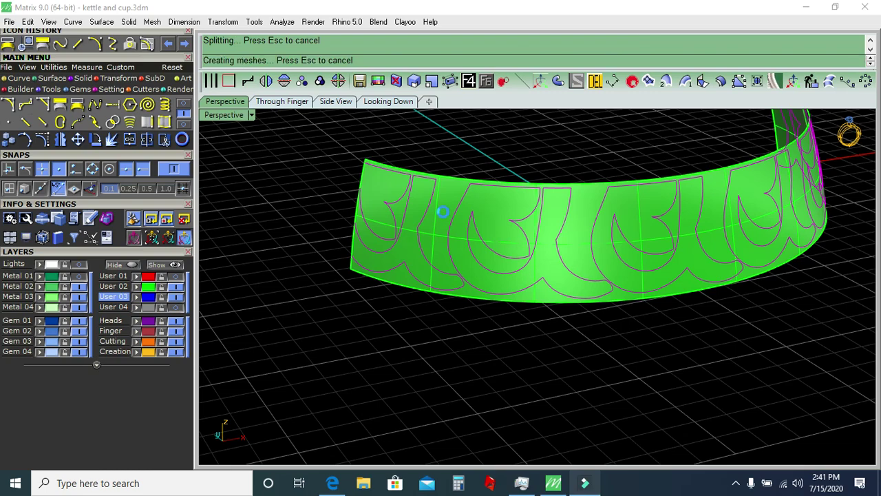
scroll(435, 288, "down", 3)
right_click_drag(594, 295, 562, 296)
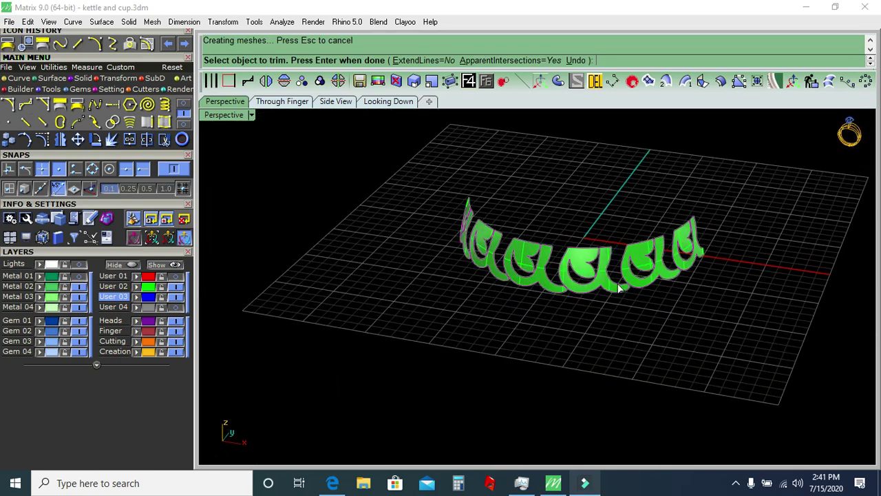
scroll(562, 296, "up", 3)
key("Return")
key("Delete")
Turn on the Metal 01 and User 04 layers and select the seven motif surfaces.
right_click_drag(427, 289, 509, 280)
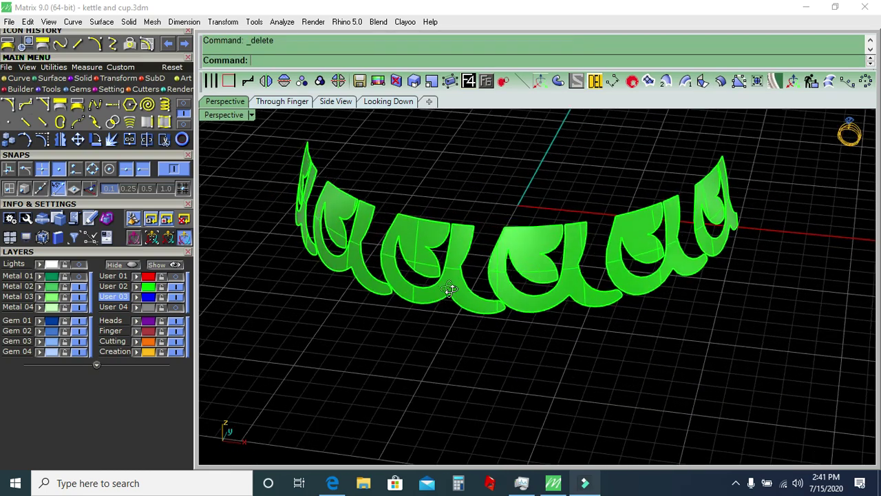
left_click(79, 279)
scroll(462, 302, "down", 2)
left_click(177, 307)
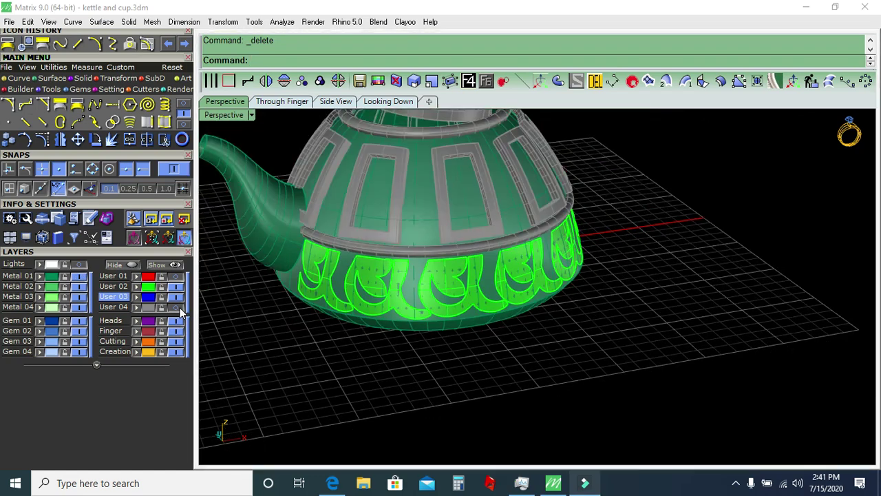
mouse_move(452, 315)
right_mouse_down()
mouse_move(527, 289)
mouse_move(461, 313)
right_mouse_up()
scroll(318, 282, "up", 2)
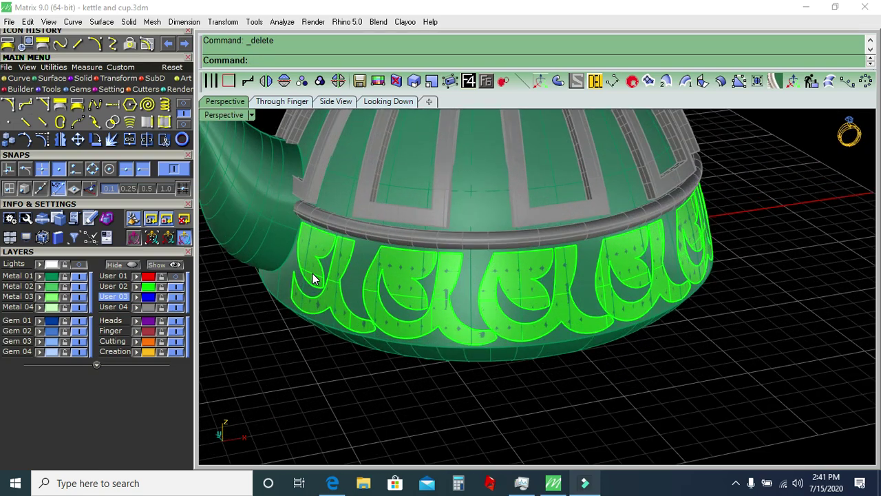
mouse_move(536, 323)
right_mouse_down()
mouse_move(448, 321)
mouse_move(546, 310)
mouse_move(549, 301)
right_mouse_up()
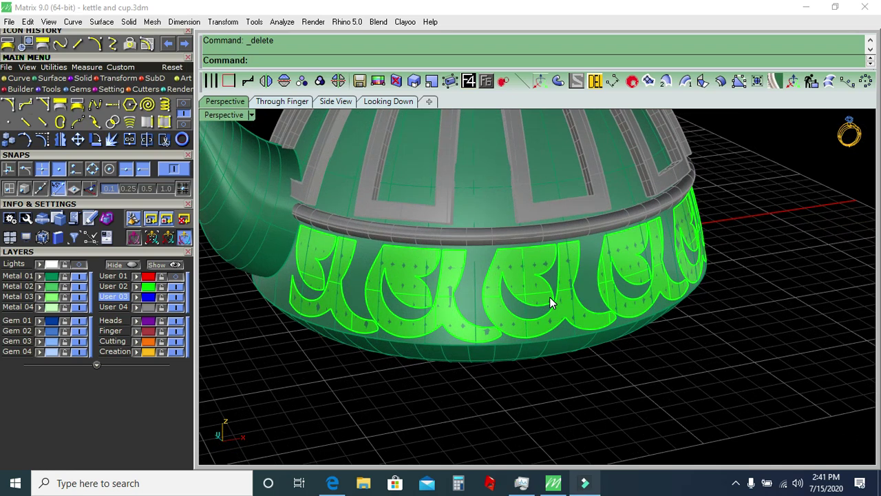
left_click(300, 293)
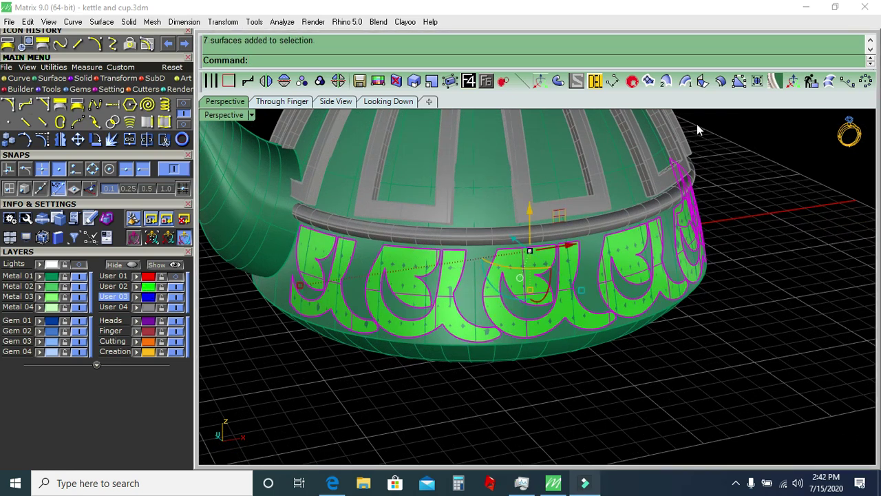
Offset the motif surfaces into 0.4-thick solids, flipping the thickness direction.
left_click(721, 82)
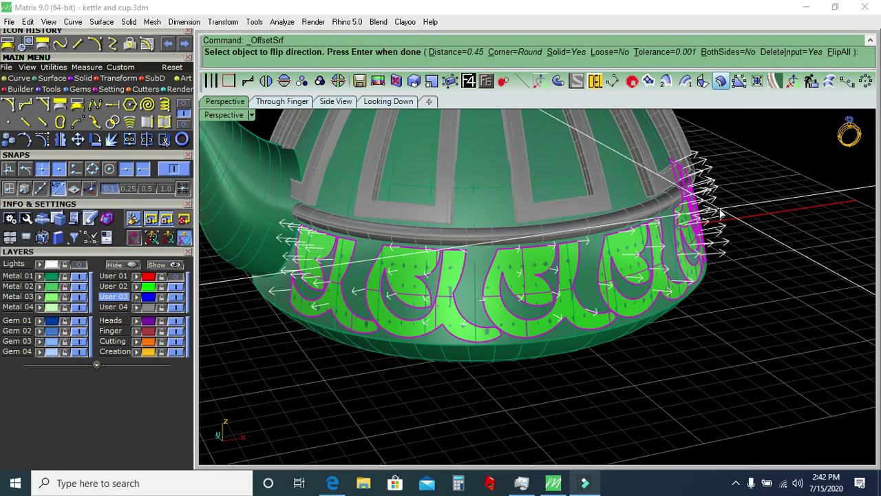
type(".4")
key("Return")
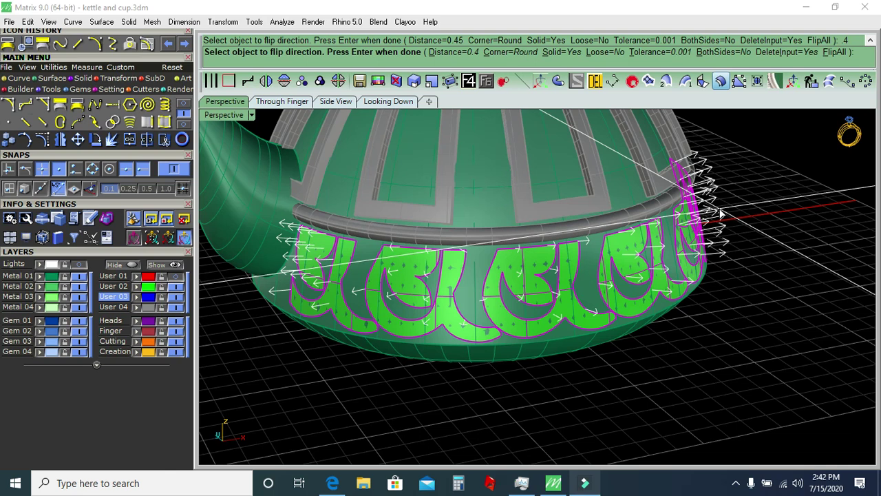
left_click(721, 215)
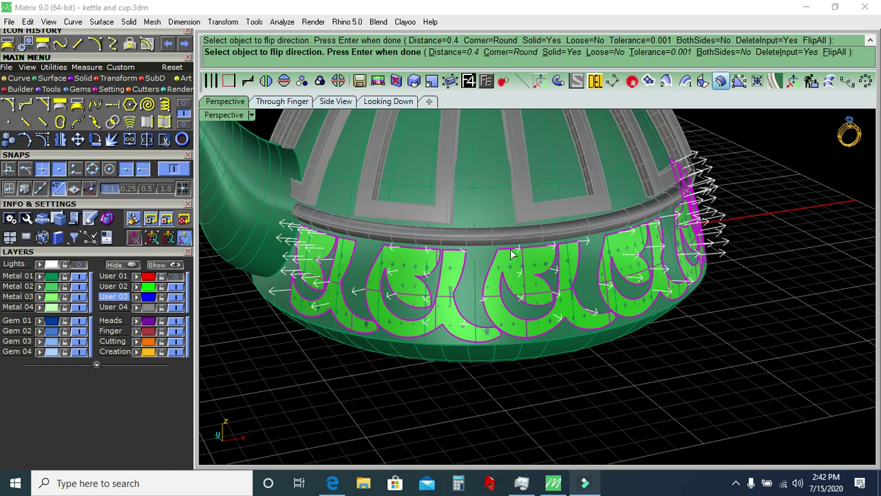
key("Return")
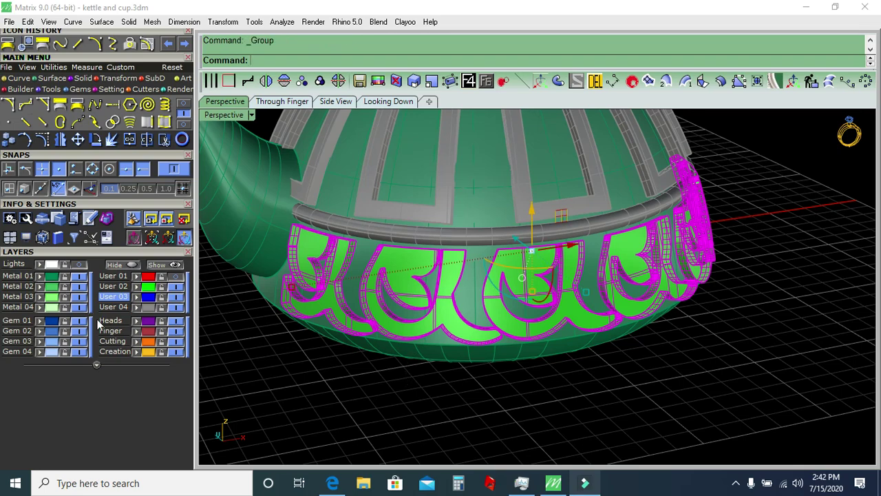
left_click(425, 399)
Mirror a copy of the grouped motif solids to the kettle's opposite side.
mouse_move(626, 304)
right_mouse_down()
mouse_move(458, 319)
mouse_move(667, 340)
right_mouse_up()
left_click(667, 340)
left_click(284, 80)
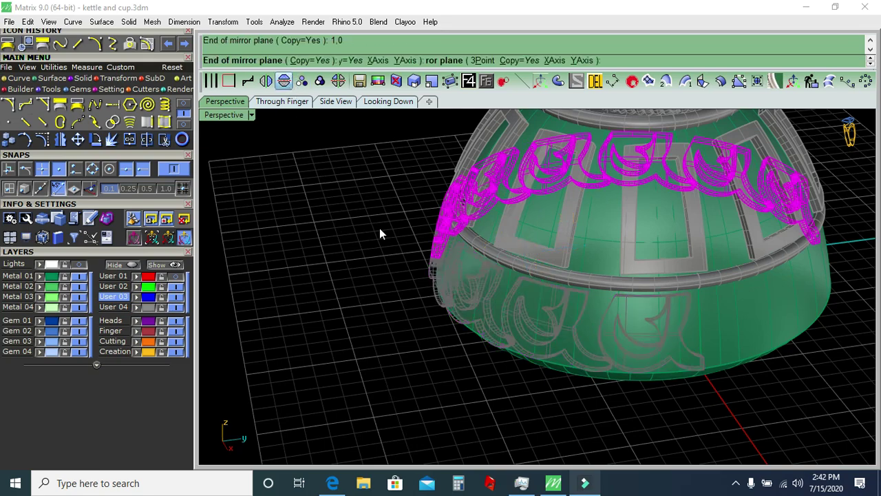
left_click(384, 256)
scroll(482, 258, "down", 3)
mouse_move(589, 258)
right_mouse_down()
mouse_move(706, 293)
mouse_move(608, 269)
mouse_move(580, 276)
mouse_move(610, 265)
mouse_move(621, 275)
right_mouse_up()
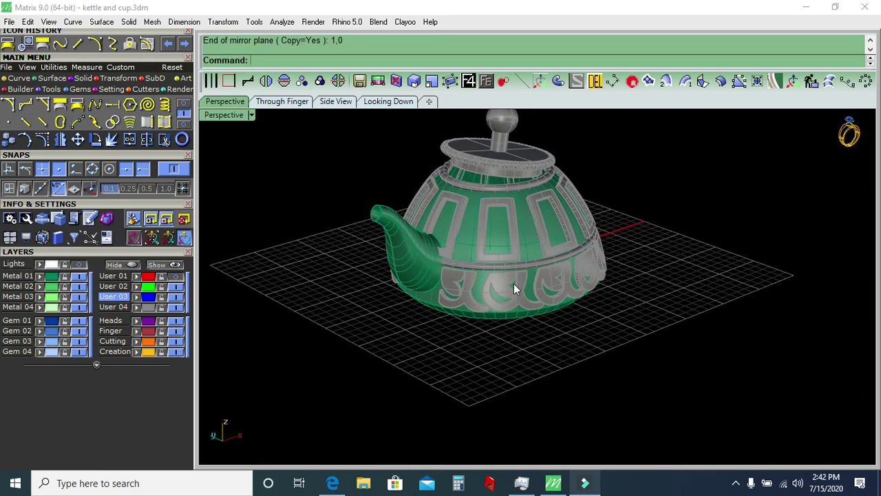
mouse_move(427, 274)
right_mouse_down()
mouse_move(447, 275)
mouse_move(379, 282)
mouse_move(412, 221)
right_mouse_up()
Switch the viewport to the Machine display mode.
left_click(411, 221)
right_click_drag(362, 270, 475, 221)
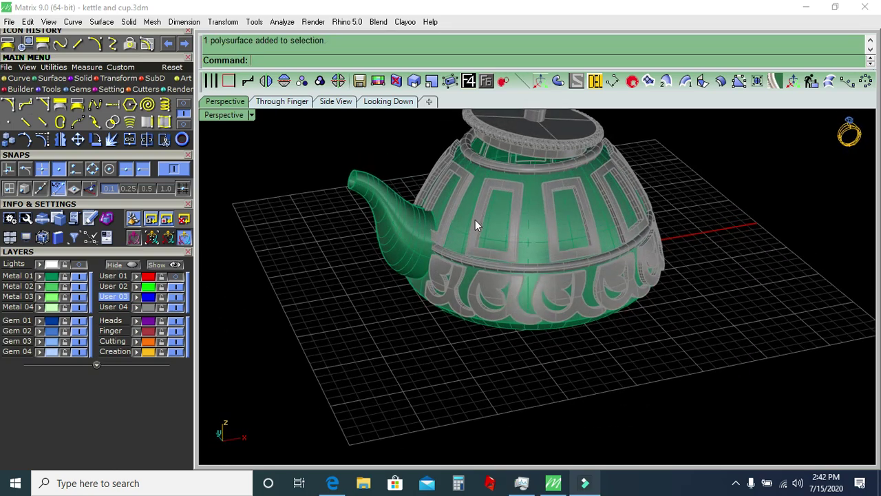
scroll(487, 244, "down", 2)
scroll(487, 250, "up", 2)
right_click_drag(563, 278, 223, 151)
left_click(252, 116)
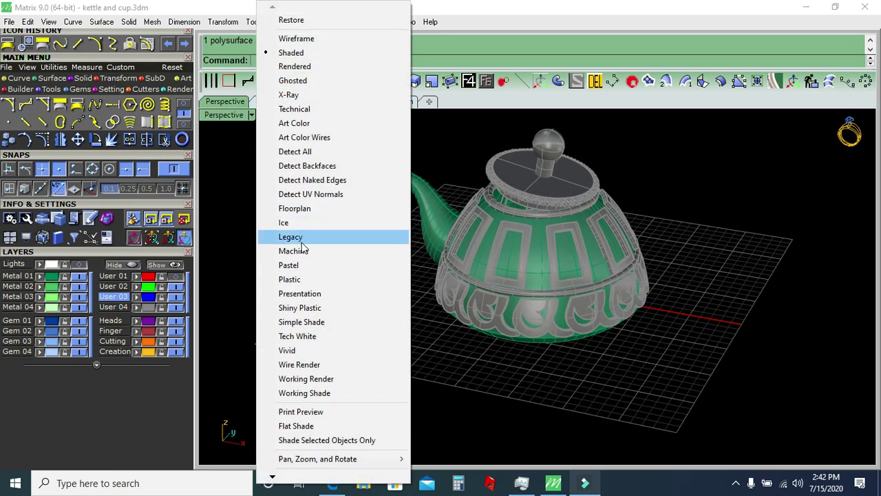
left_click(358, 250)
Put the kettle body on the Heads layer so it renders purple.
mouse_move(398, 270)
right_mouse_down()
mouse_move(503, 270)
mouse_move(528, 227)
mouse_move(553, 271)
mouse_move(395, 310)
right_mouse_up()
left_click(389, 299)
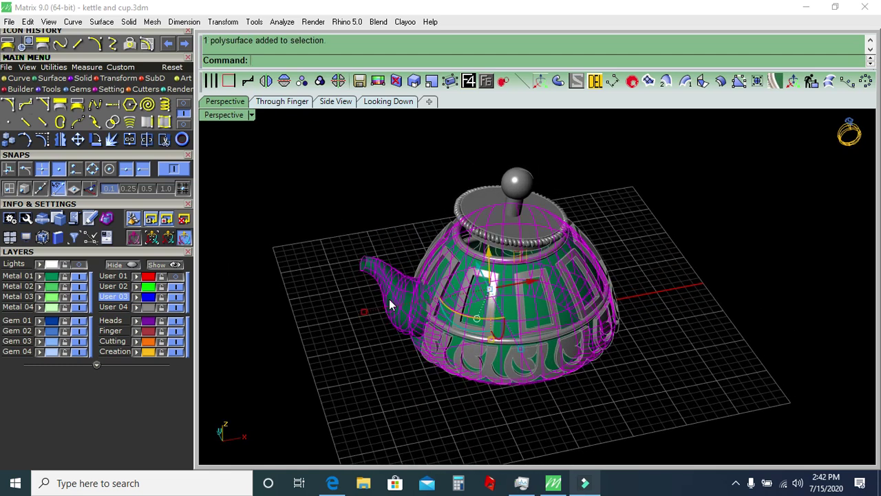
left_click(140, 319)
left_click(288, 346)
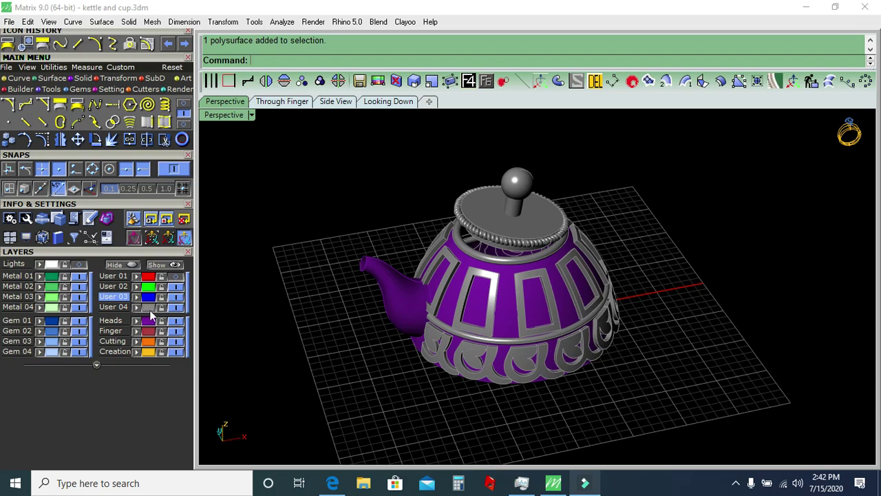
Select all and deselect to review the gold metalwork, then show the Looking Down view.
key("ctrl+a")
key("Escape")
mouse_move(427, 323)
right_mouse_down()
mouse_move(396, 319)
mouse_move(482, 316)
mouse_move(616, 235)
mouse_move(557, 305)
mouse_move(530, 293)
right_mouse_up()
scroll(480, 300, "up", 2)
scroll(557, 306, "down", 2)
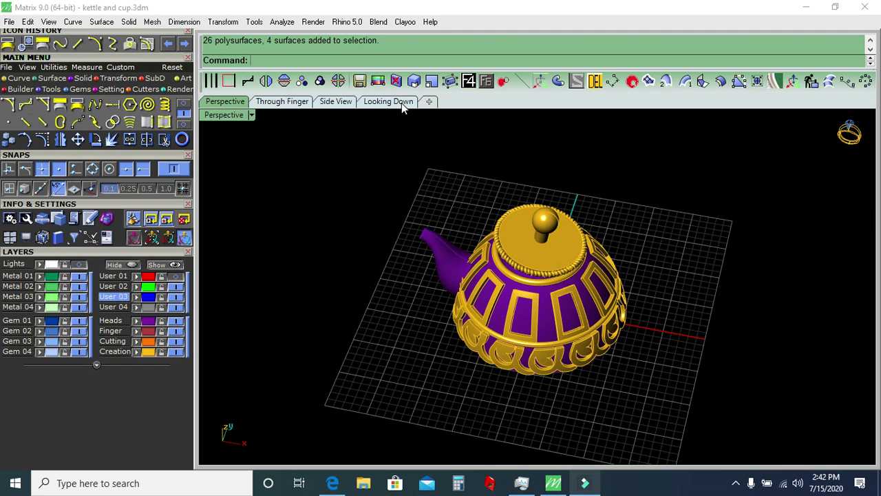
left_click(401, 103)
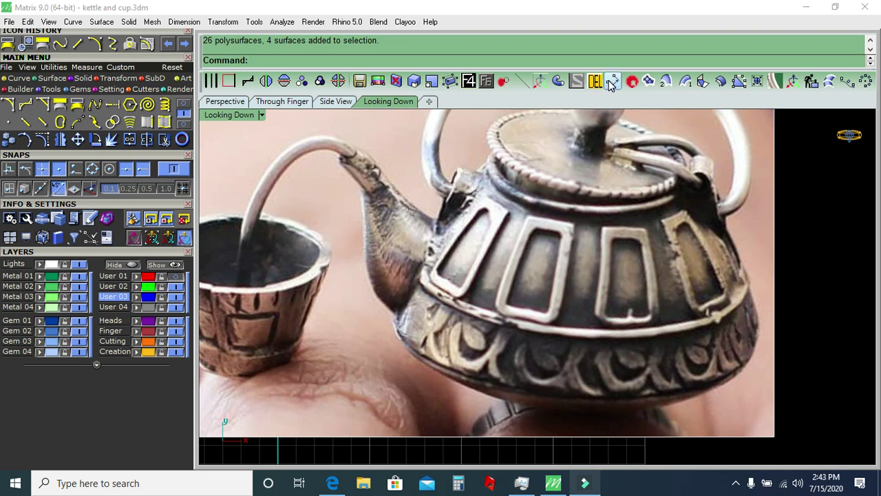
Add aligned dimensions of 2.17 and 1.55 across the spout in the reference photo.
left_click(612, 81)
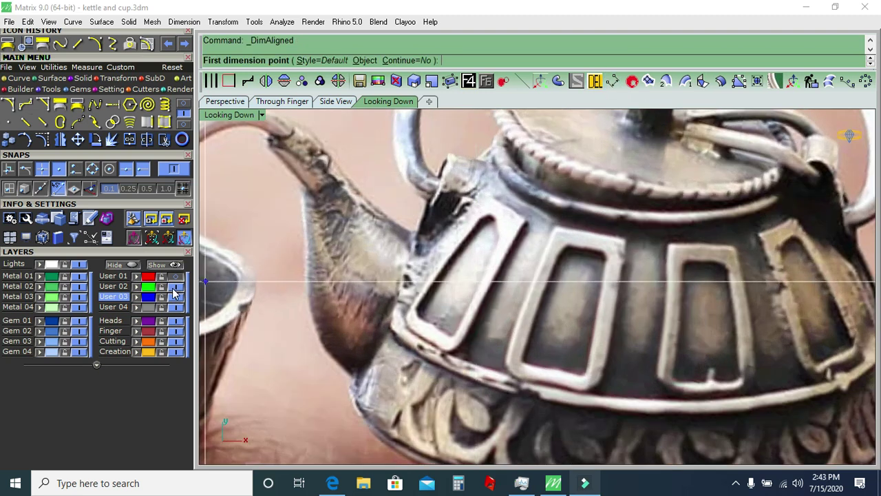
left_click(426, 209)
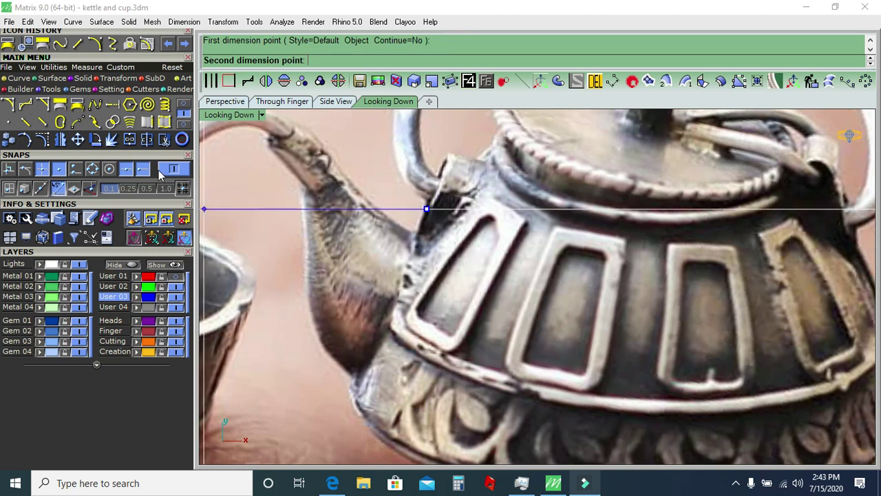
left_click(449, 151)
left_click(315, 162)
key("Return")
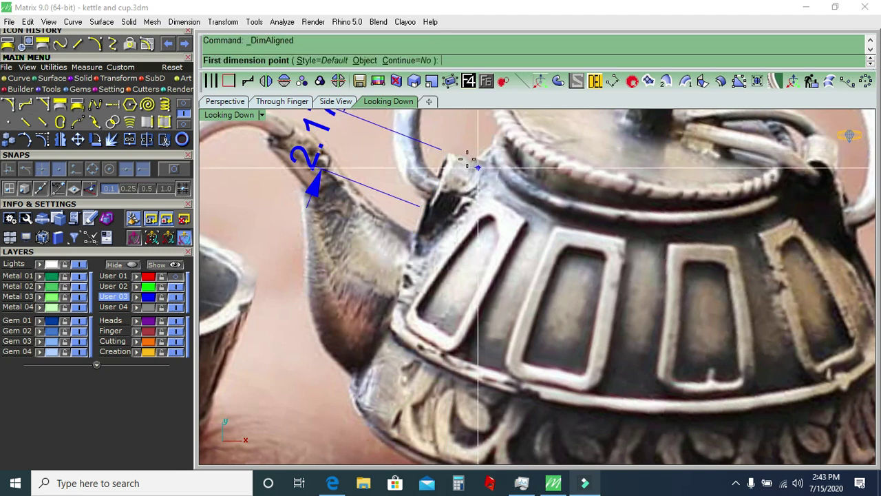
left_click(448, 151)
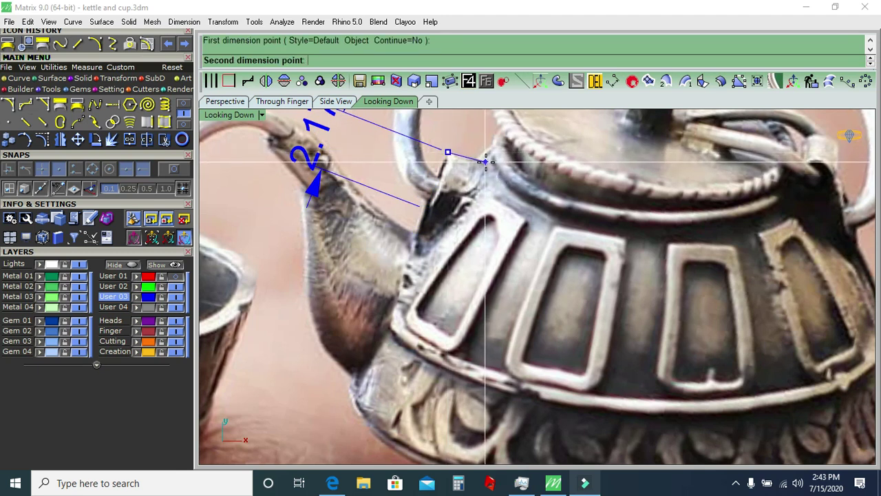
left_click(487, 163)
scroll(488, 163, "down", 2)
left_click(488, 163)
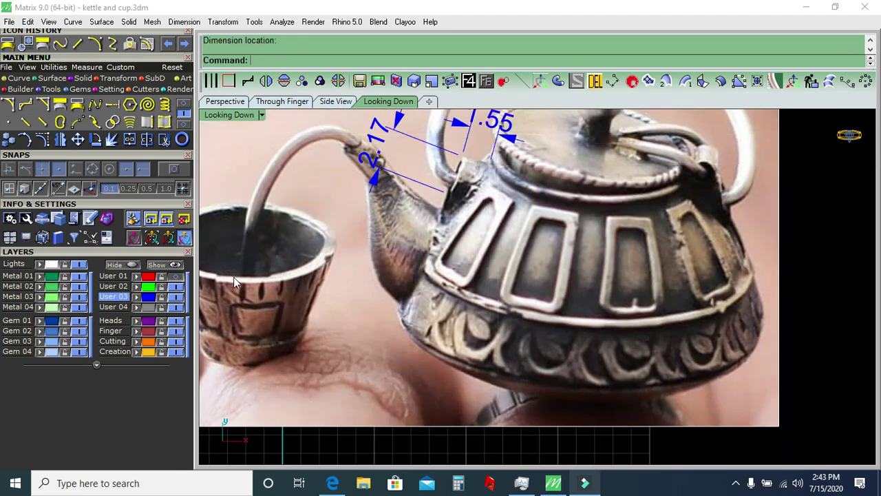
Hide the reference photo and select all the kettle and cup objects.
left_click(80, 264)
scroll(590, 237, "down", 2)
scroll(543, 299, "up", 1)
key("ctrl+a")
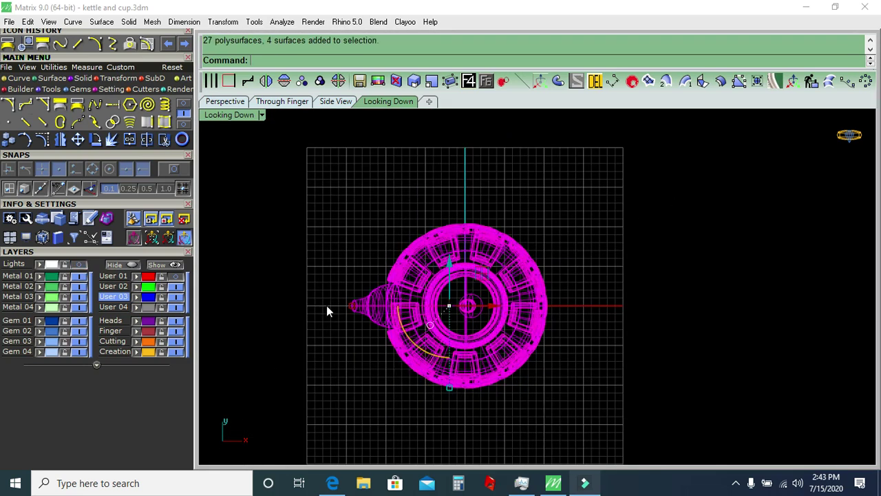
Hide the kettle and cup objects and move the two dimensions away from the origin.
left_click(126, 268)
scroll(505, 268, "down", 2)
scroll(501, 253, "up", 2)
key("ctrl+a")
left_click_drag(480, 214, 450, 386)
key("Escape")
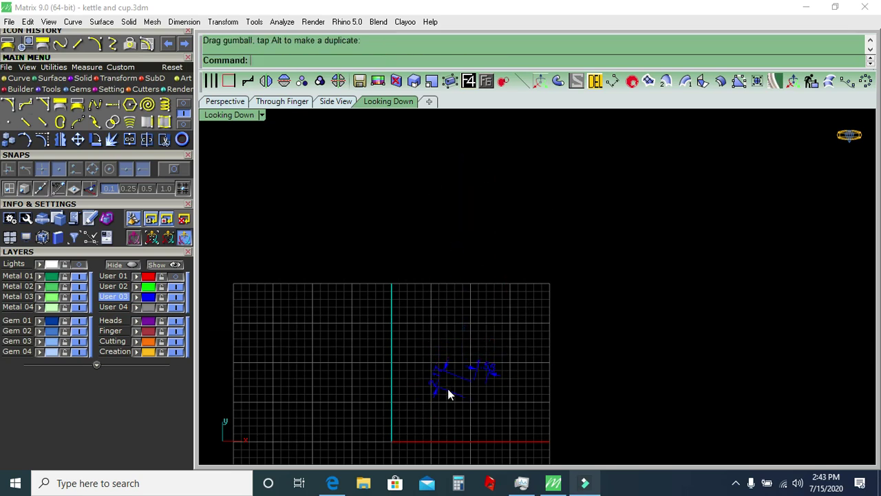
scroll(468, 344, "up", 1)
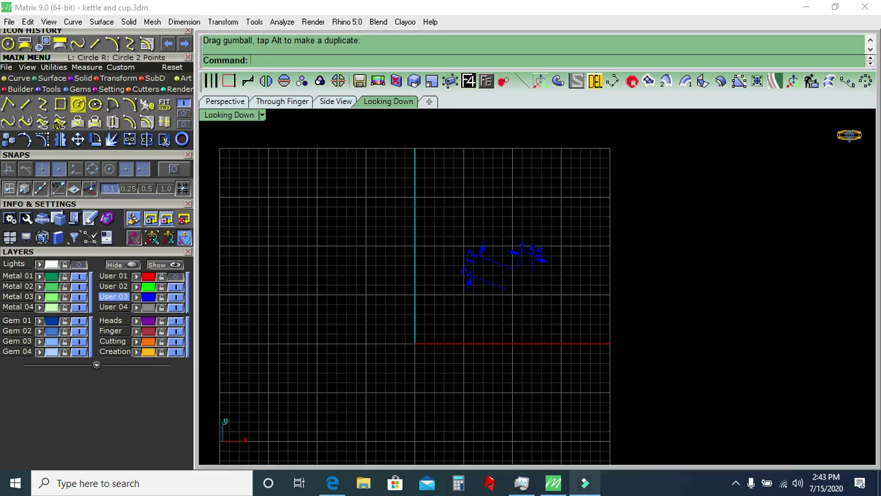
Draw a 2.2-diameter circle centred at 0,0,0.
left_click(77, 104)
type("0,0,0")
key("Return")
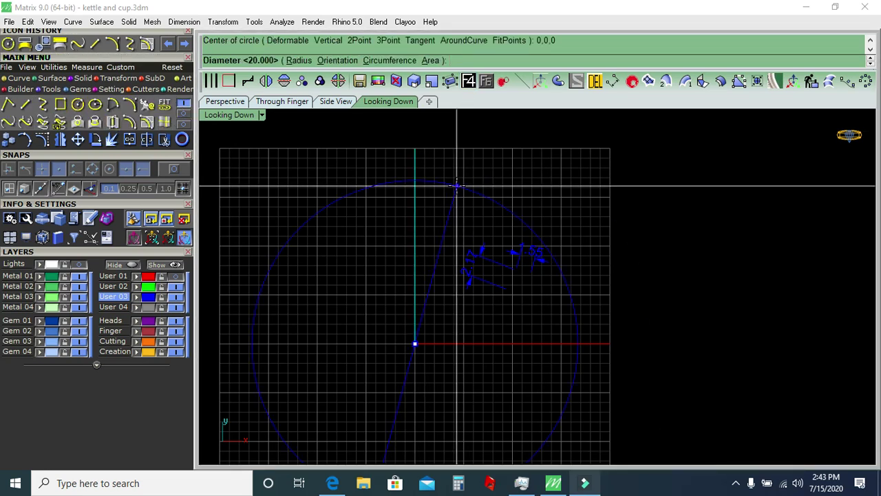
type("2.")
key("Return")
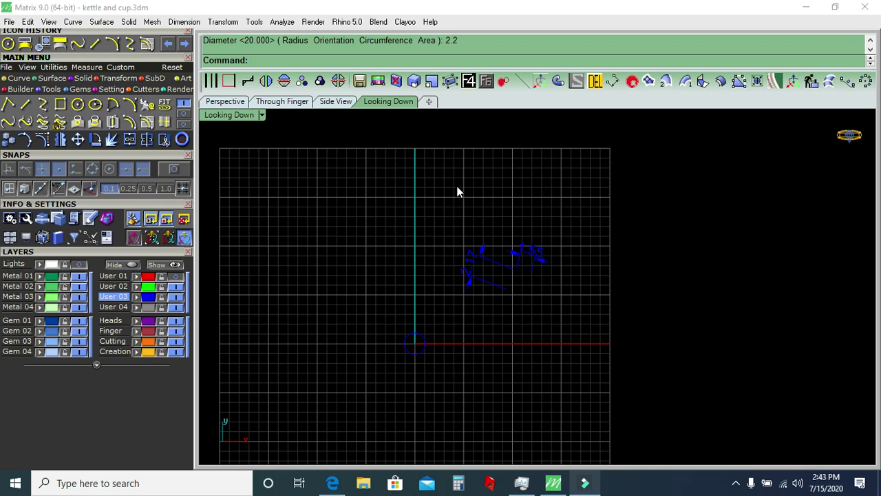
Select the circle, switch to the Perspective view in Shaded display, and start extruding it.
scroll(441, 234, "up", 2)
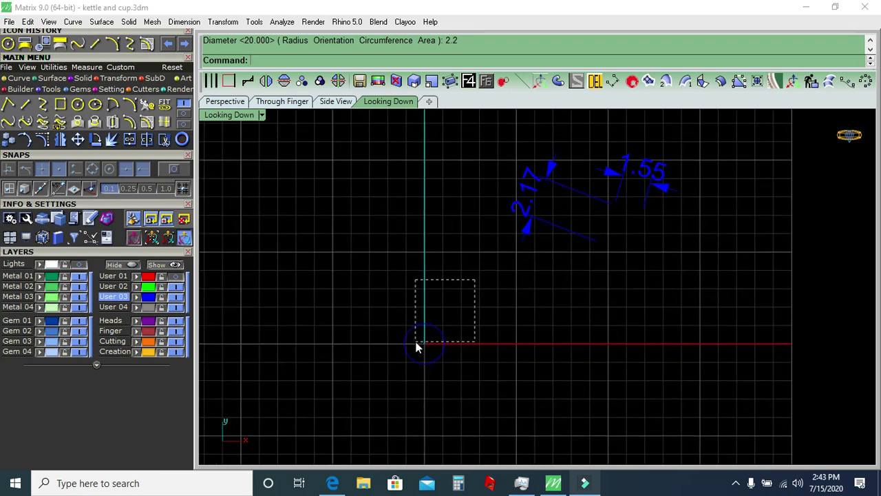
left_click_drag(475, 279, 416, 342)
left_click(234, 103)
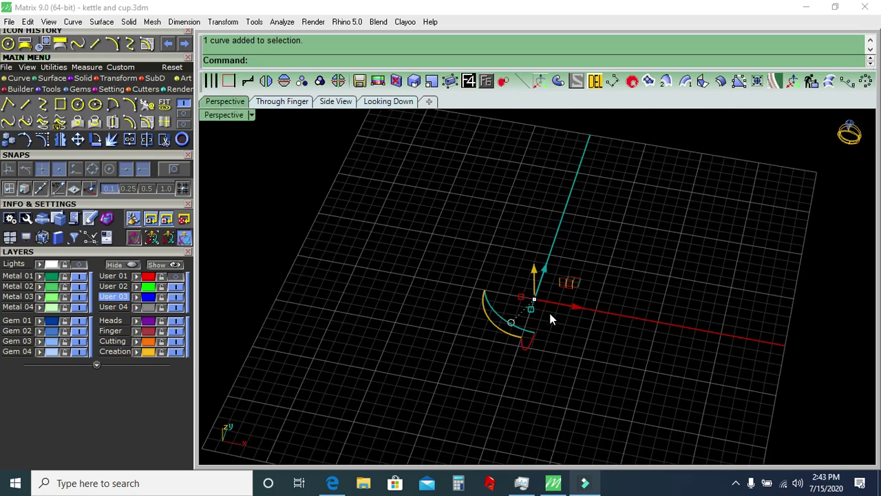
left_click(252, 115)
left_click(267, 123)
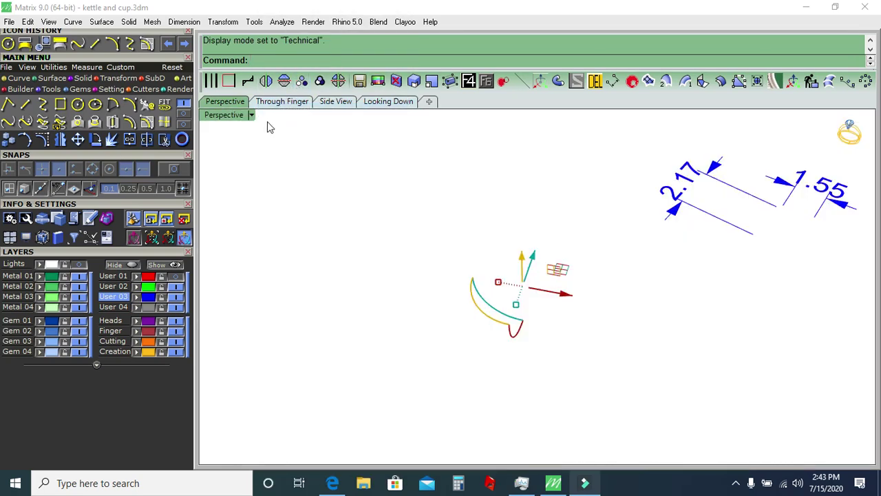
left_click(252, 115)
left_click(289, 53)
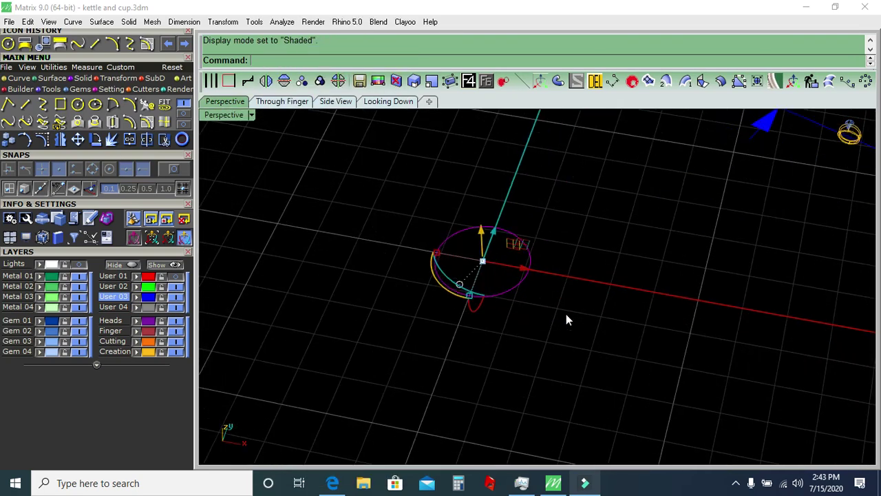
right_click_drag(537, 287, 537, 293, "shift")
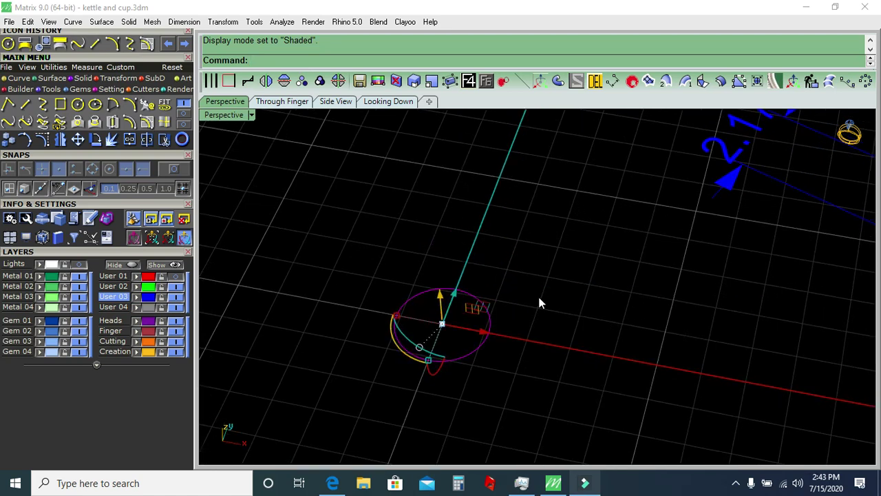
right_click_drag(475, 285, 428, 312, "shift")
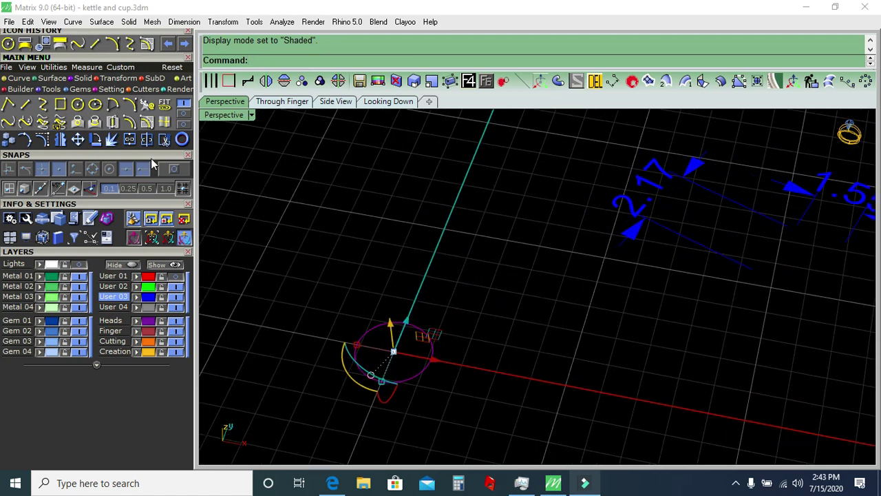
left_click(84, 79)
left_click(146, 104)
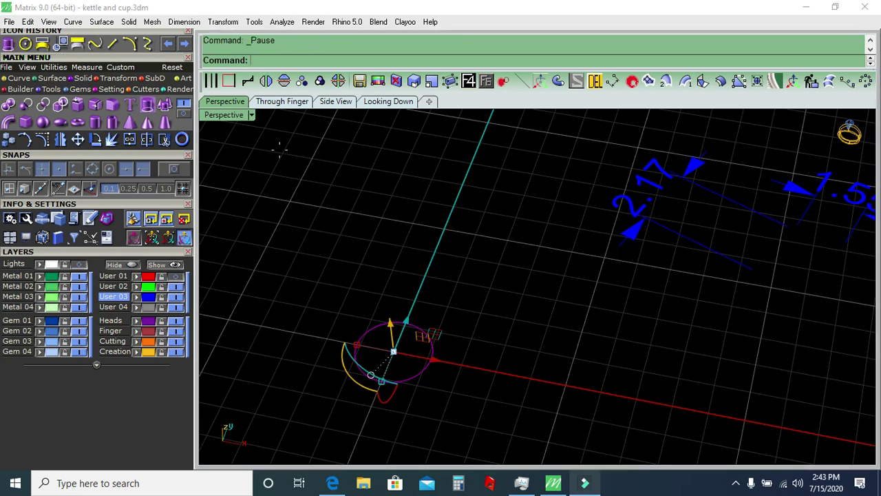
Extrude the circle 1.7 high as an open surface and delete the leftover circle.
left_click(411, 61)
left_click(406, 62)
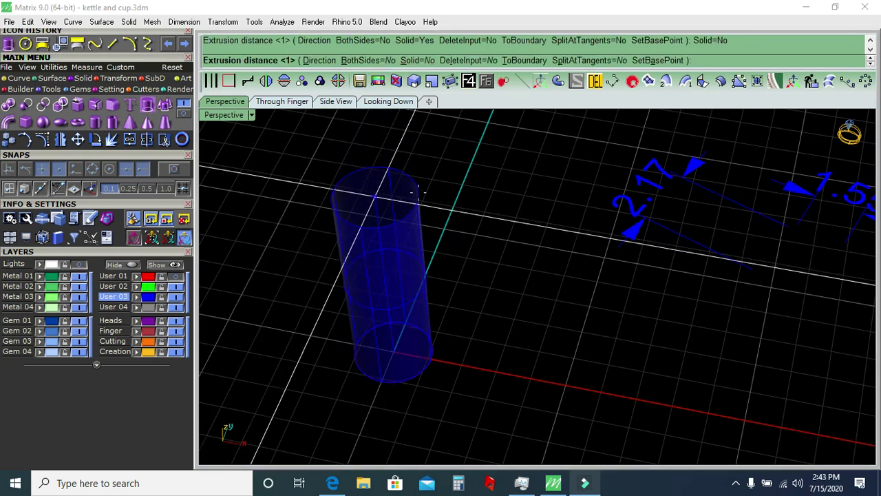
type("1.7")
key("Return")
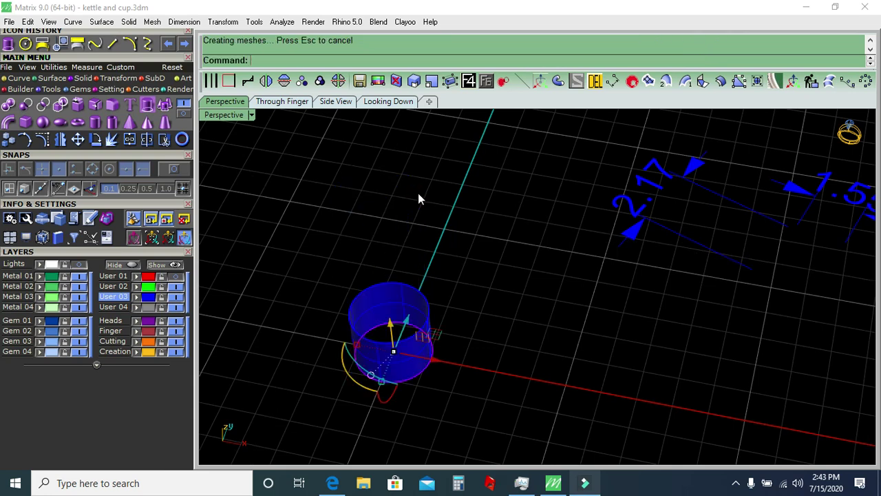
left_click(595, 82)
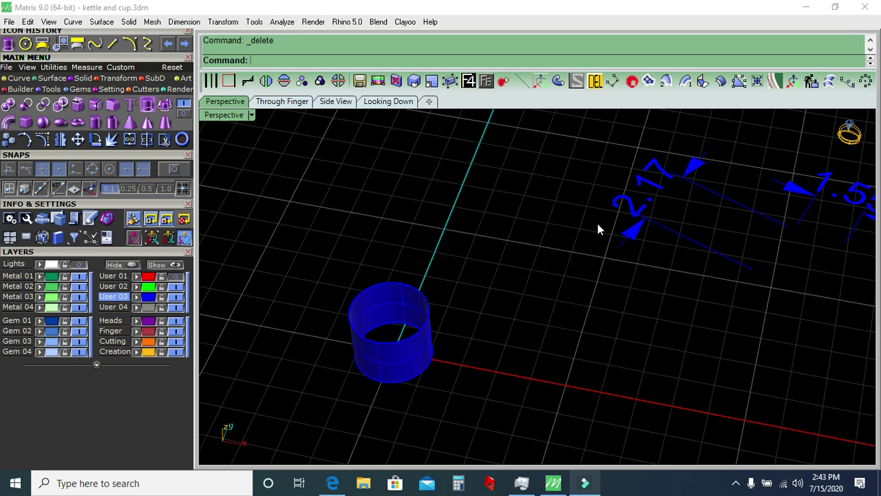
Offset the cylinder wall 0.5 inward as a solid, replacing a first 0.4 attempt.
left_click(421, 370)
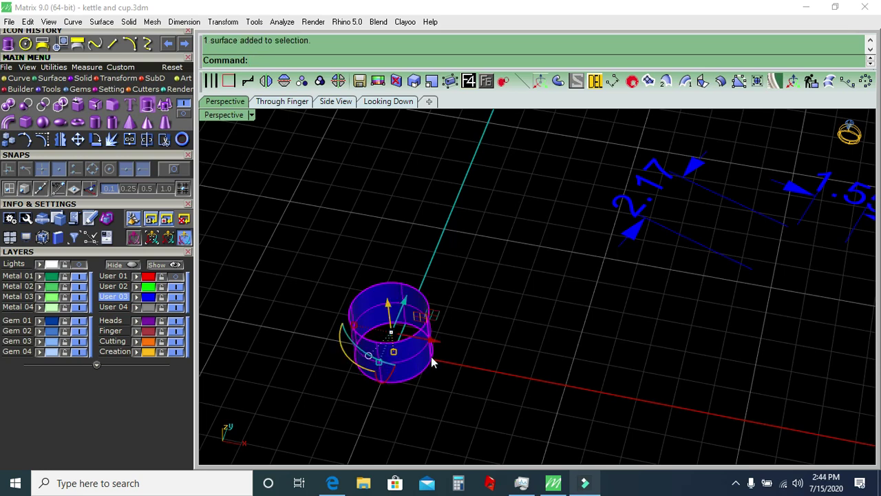
left_click(720, 81)
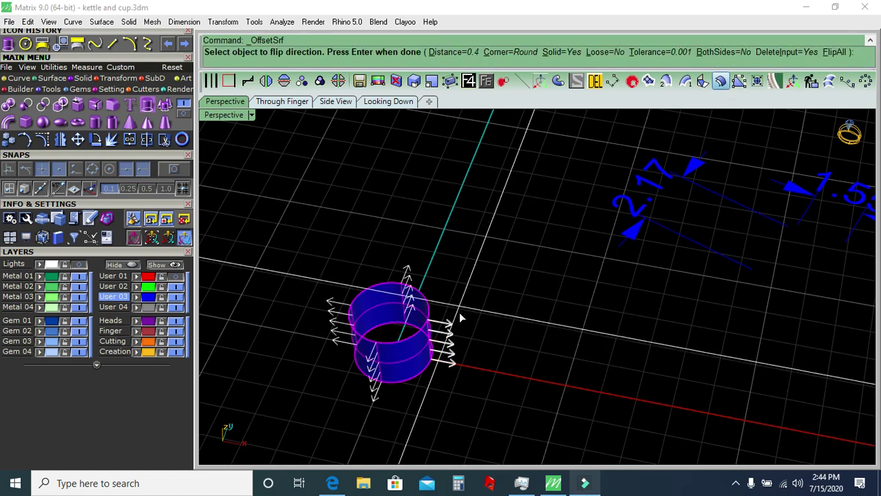
left_click(411, 348)
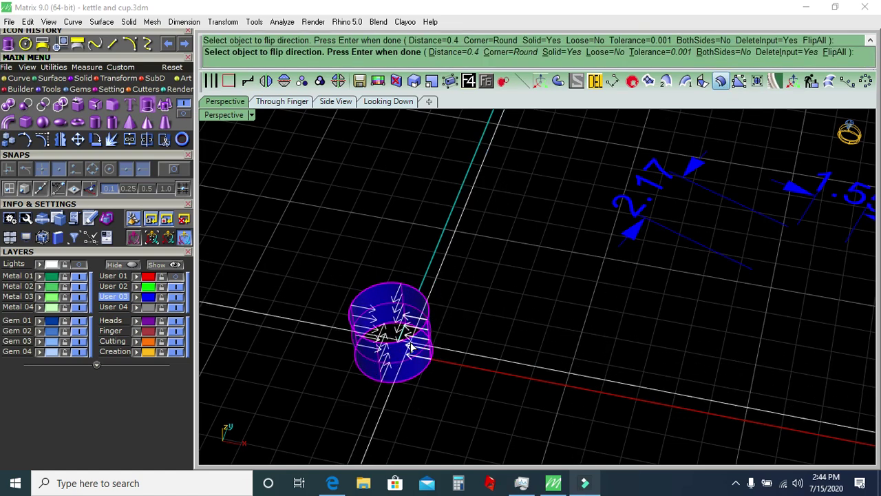
key("Return")
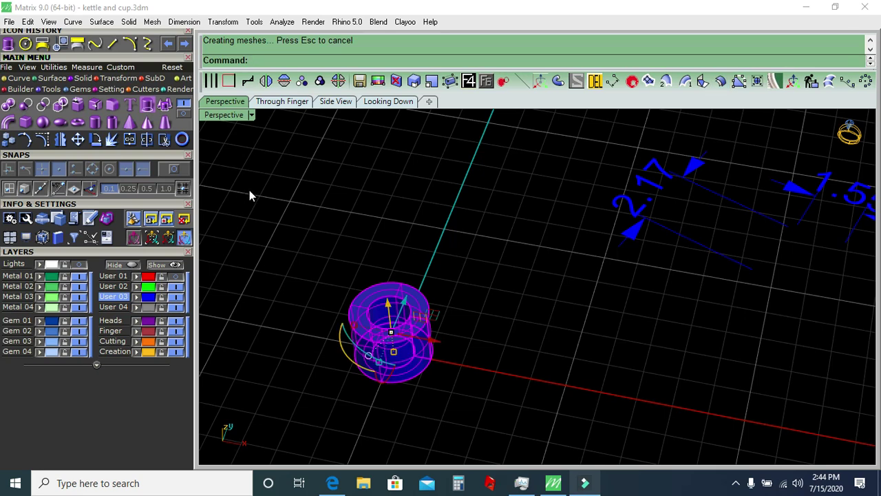
left_click(167, 43)
key("Return")
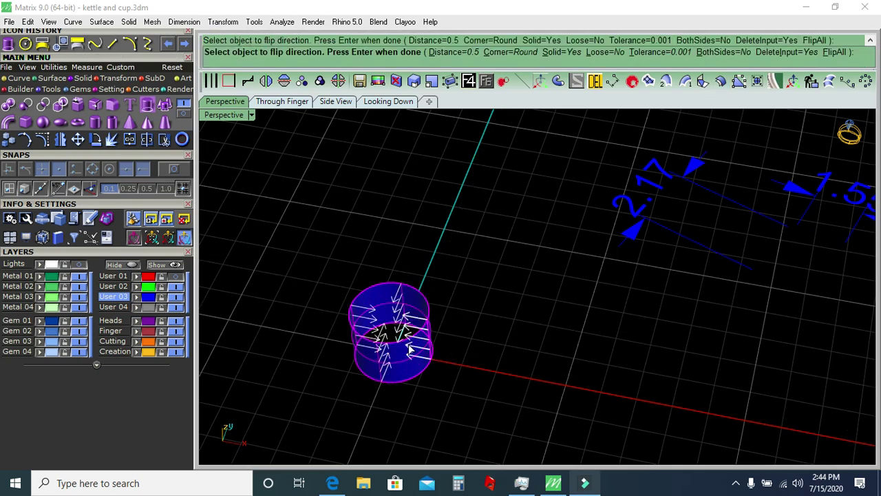
key("Return")
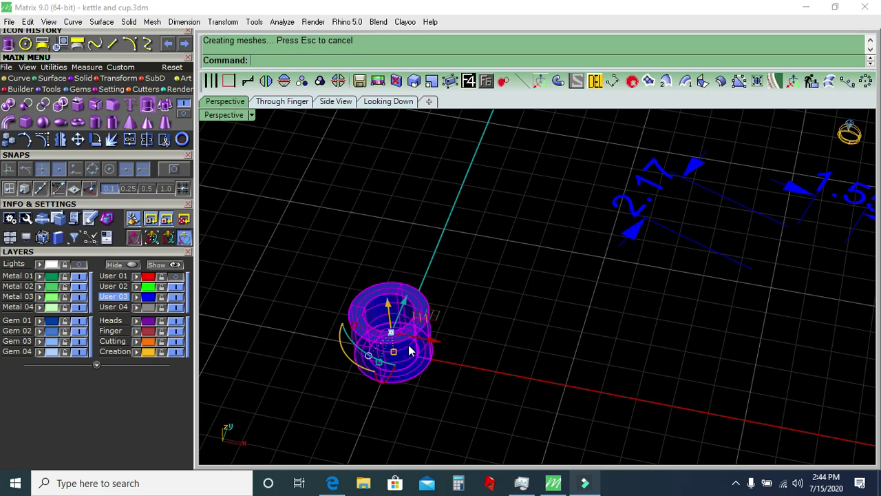
Show all the hidden kettle parts in the front view.
left_click(474, 360)
scroll(470, 360, "up", 2)
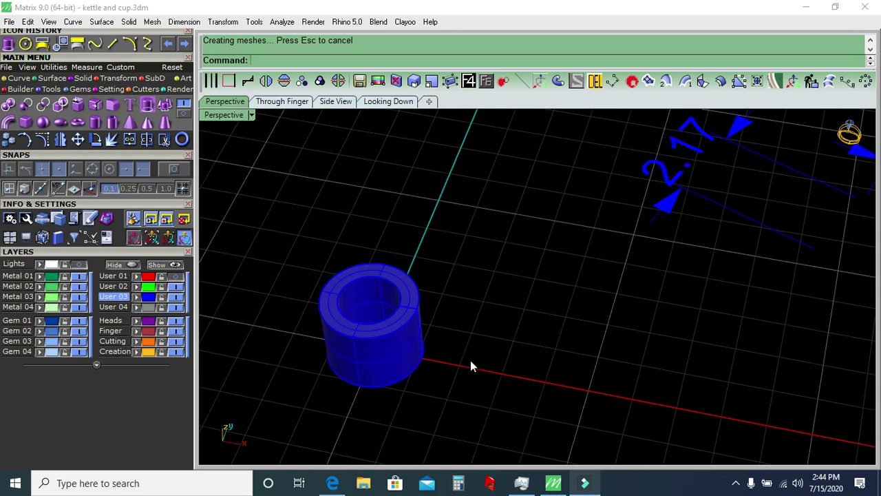
left_click(395, 360)
left_click(406, 221)
left_click(278, 102)
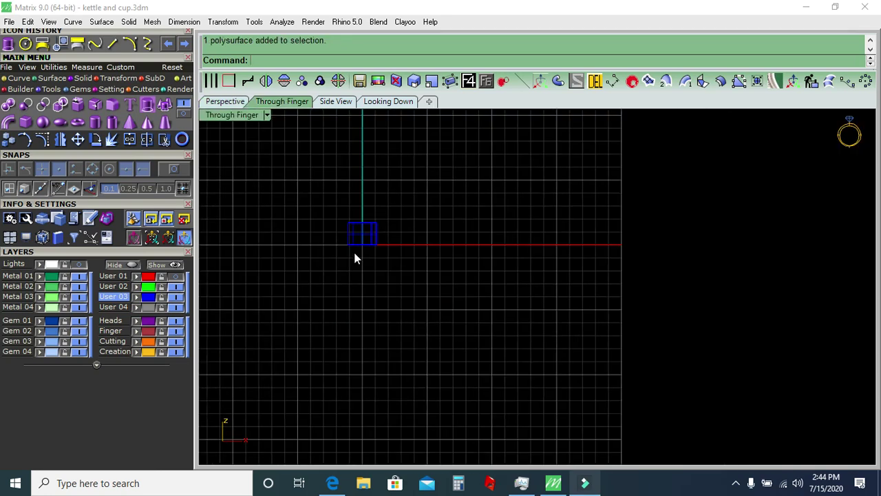
left_click(176, 265)
scroll(420, 252, "up", 2)
scroll(430, 275, "up", 3)
Move the small ring up beside the lid and tilt it about 45° onto the kettle's shoulder.
left_click(419, 288)
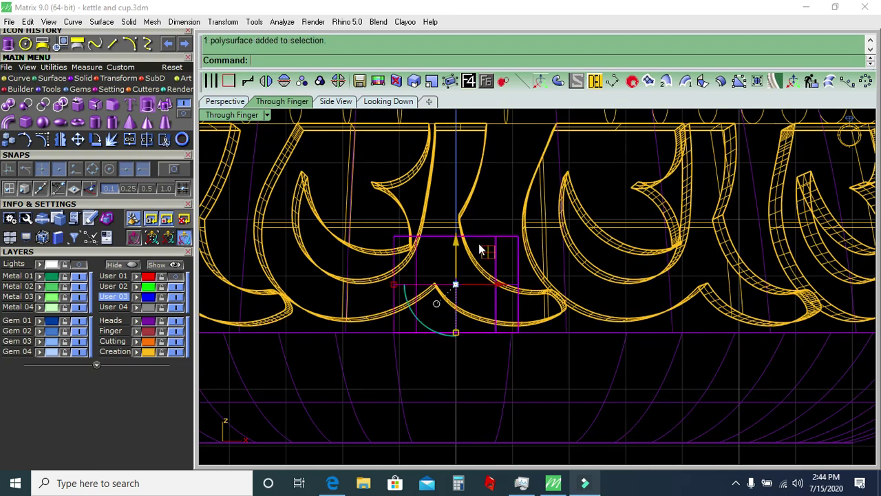
scroll(448, 282, "down", 3)
scroll(536, 344, "down", 2)
mouse_move(596, 307)
left_mouse_down()
mouse_move(456, 234)
mouse_move(456, 207)
left_mouse_up()
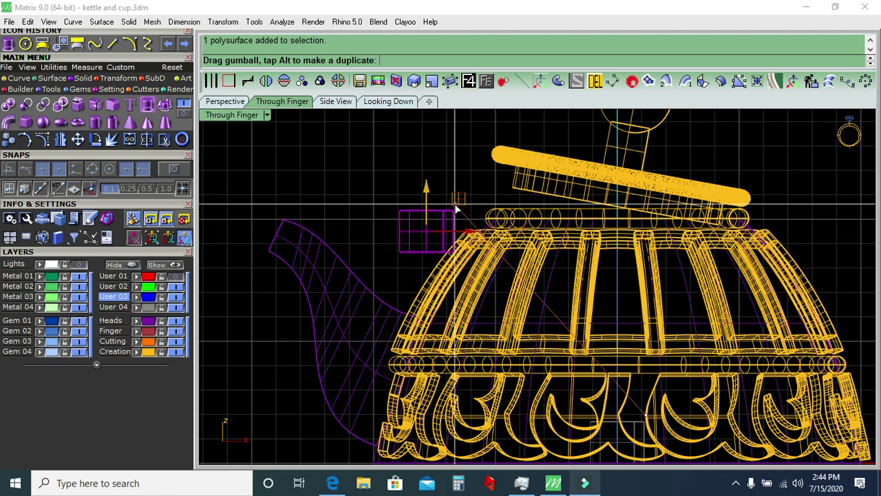
scroll(440, 267, "up", 2)
left_click_drag(384, 262, 421, 254)
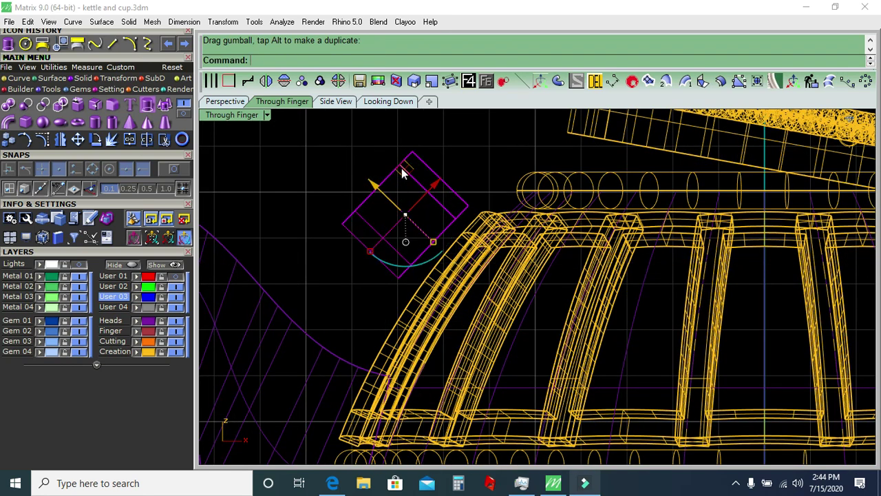
left_click_drag(404, 174, 408, 190)
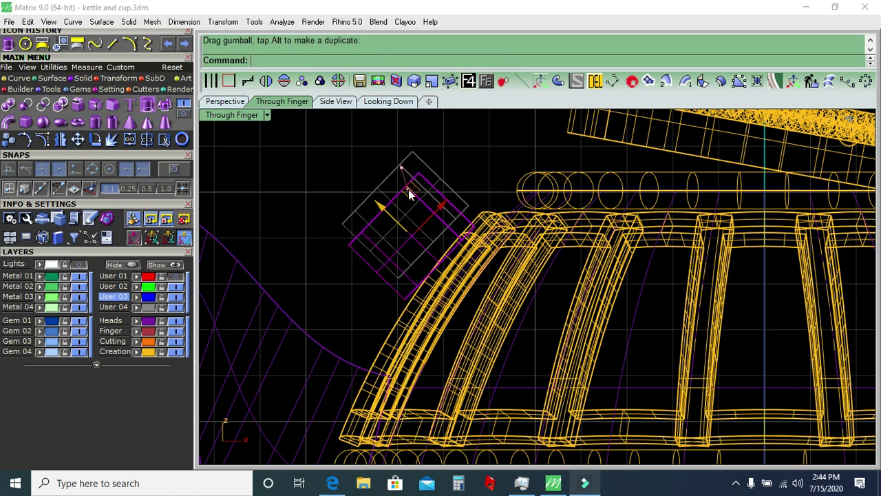
scroll(416, 203, "down", 2)
left_click(339, 168)
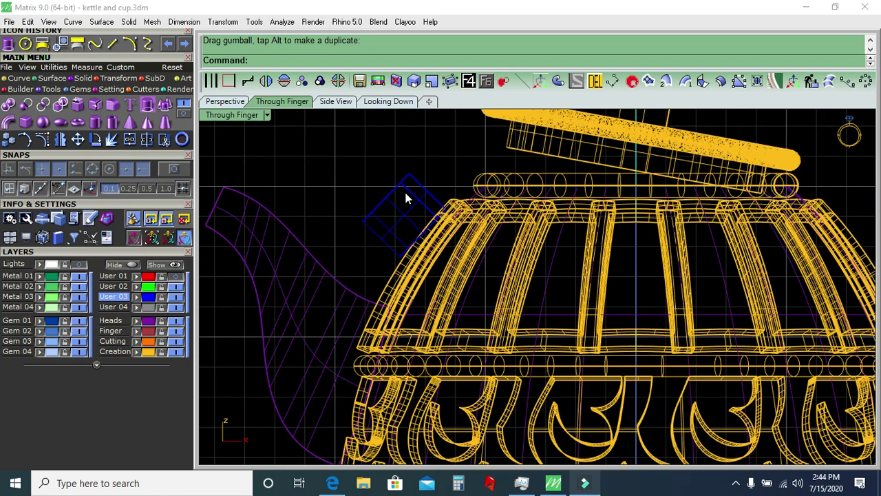
left_click(384, 103)
scroll(458, 210, "down", 3)
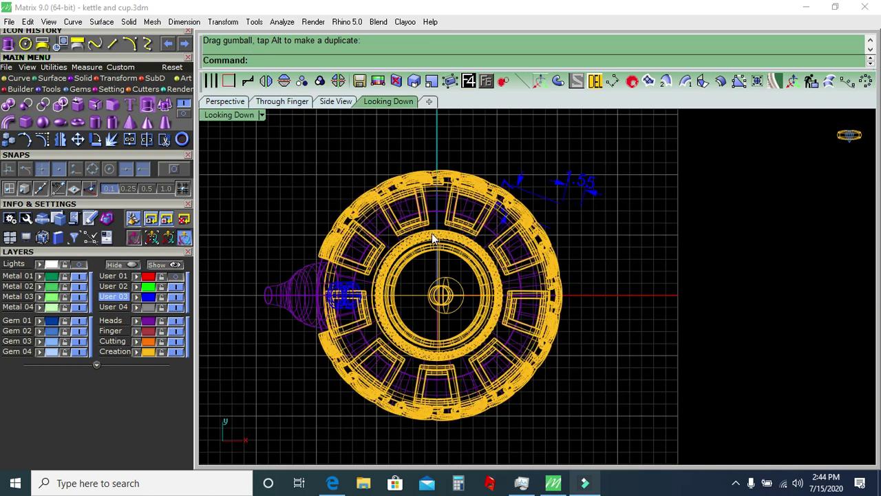
Delete the two leftover blue dimensions and reselect the small ring.
left_click_drag(552, 201, 552, 203)
left_click(595, 80)
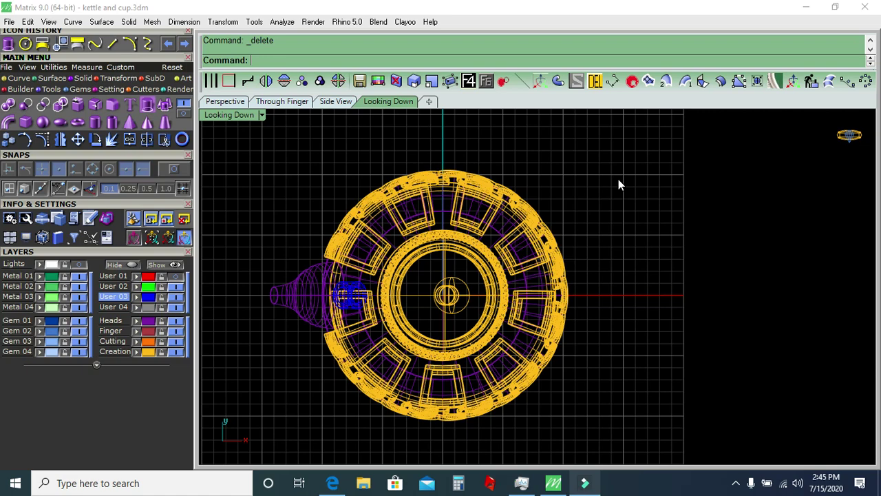
scroll(467, 230, "up", 1)
scroll(429, 262, "up", 2)
scroll(427, 247, "up", 2)
left_click(427, 246)
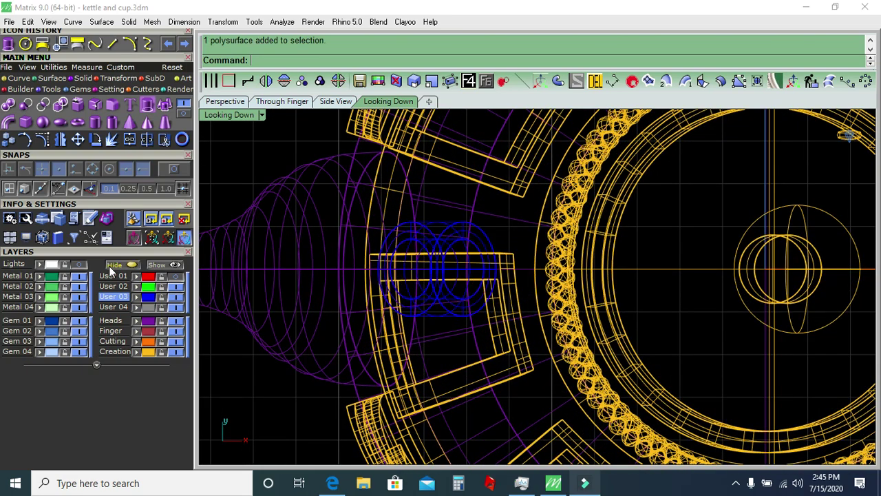
scroll(441, 220, "down", 5)
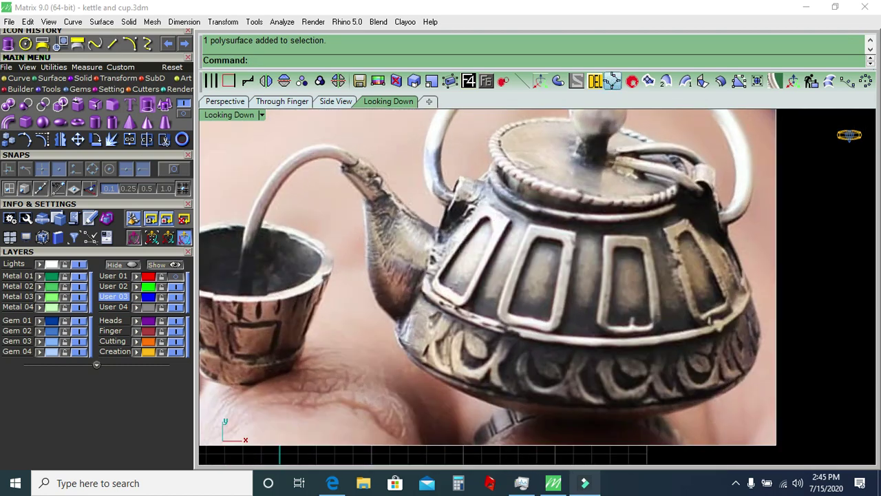
Take an aligned measurement between two points on the reference photo, then cancel it.
left_click(612, 81)
scroll(440, 234, "up", 1)
scroll(454, 210, "up", 2)
left_click(453, 202)
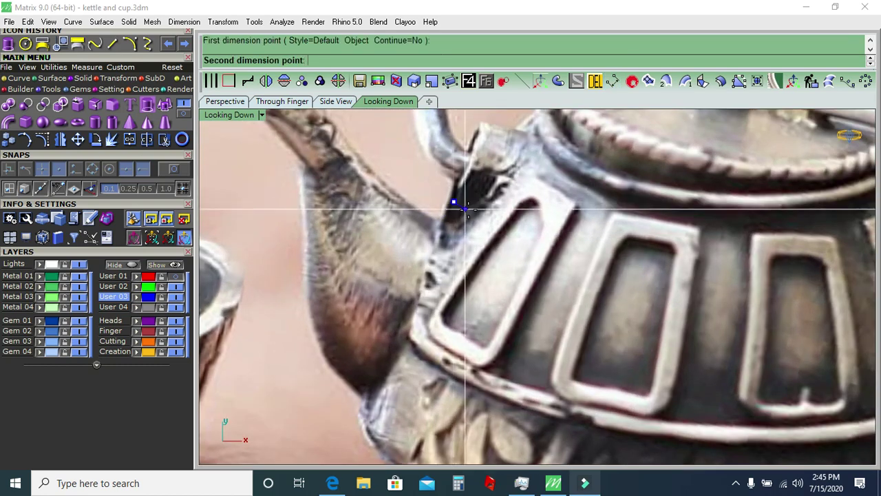
left_click(472, 210)
key("Escape")
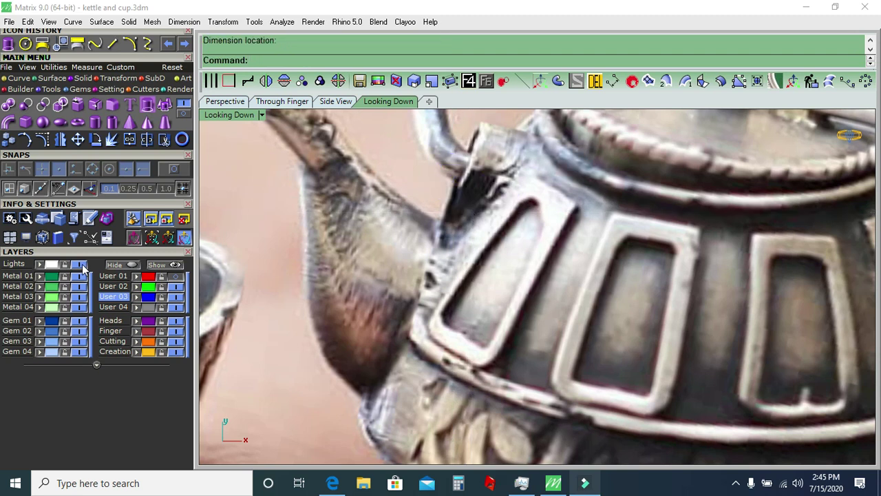
Compare the ring against the reference photo in top view, then return to the front wireframe view.
left_click(83, 268)
left_click(282, 101)
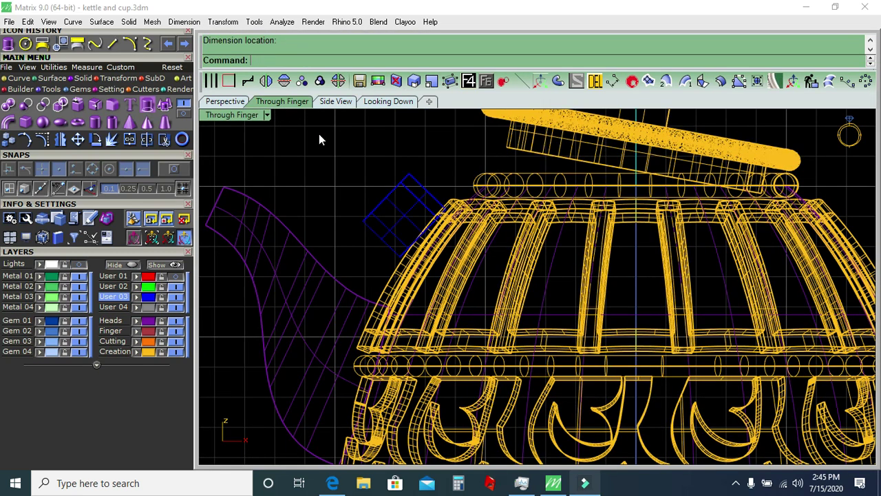
left_click(388, 101)
left_click(89, 268)
right_click_drag(521, 287, 520, 299)
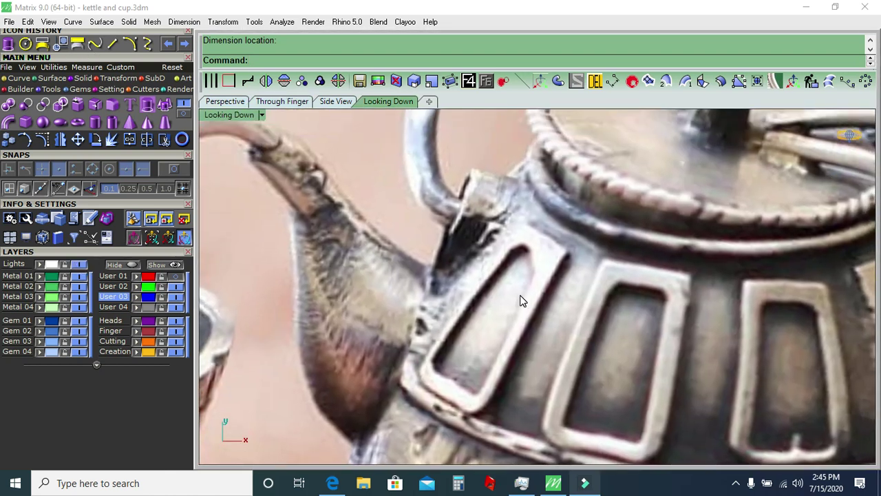
left_click(295, 103)
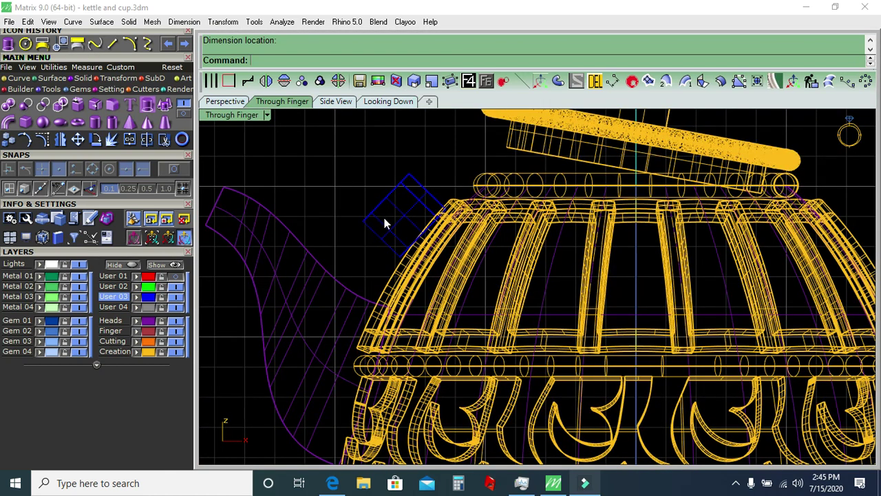
left_click(113, 45)
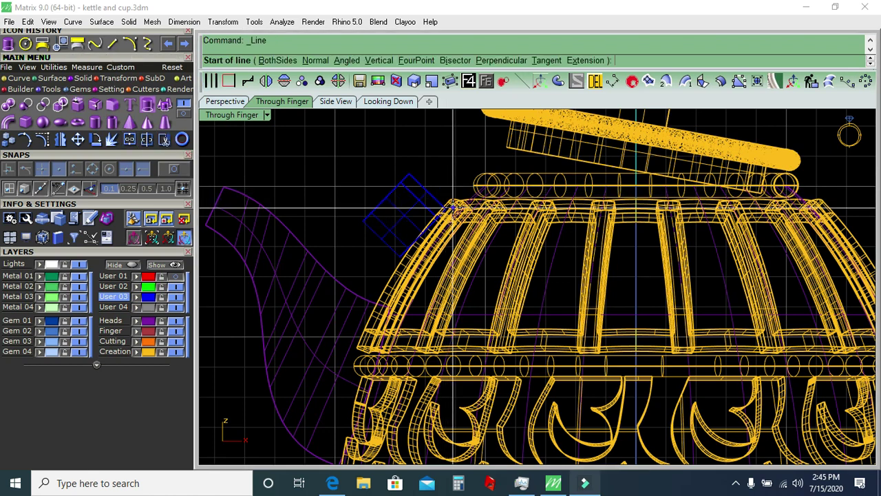
Rotate the small ring about its corner with reference points to align with the kettle's sloped side.
left_click(452, 207)
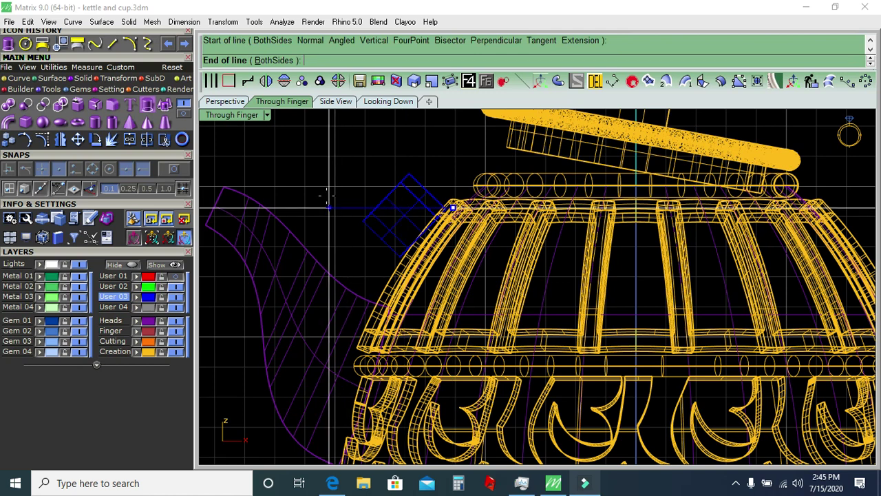
key("Escape")
left_click(370, 226)
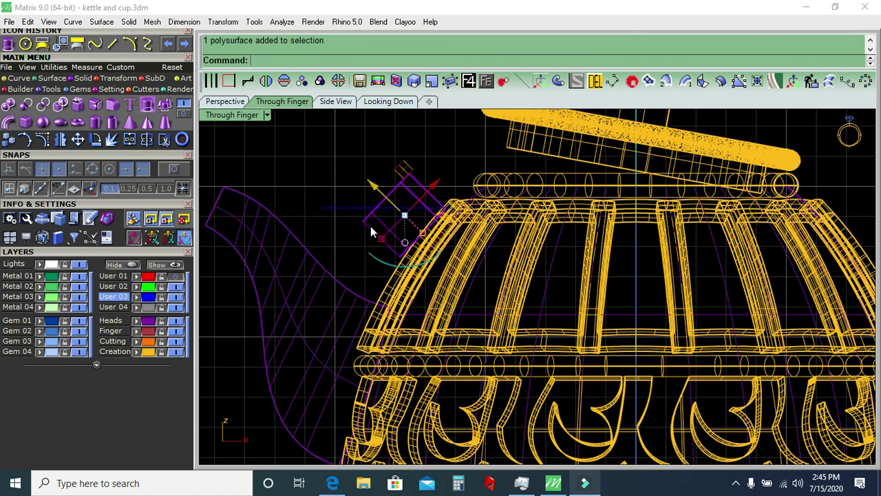
left_click(96, 142)
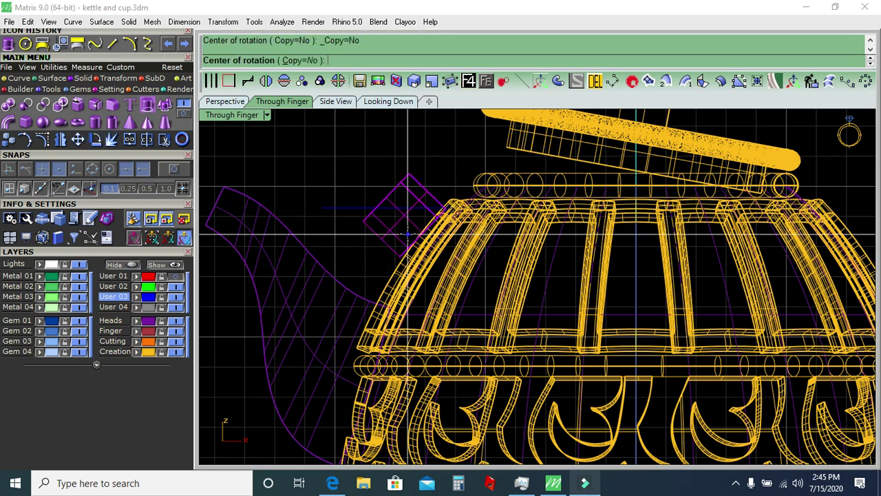
scroll(426, 219, "up", 2)
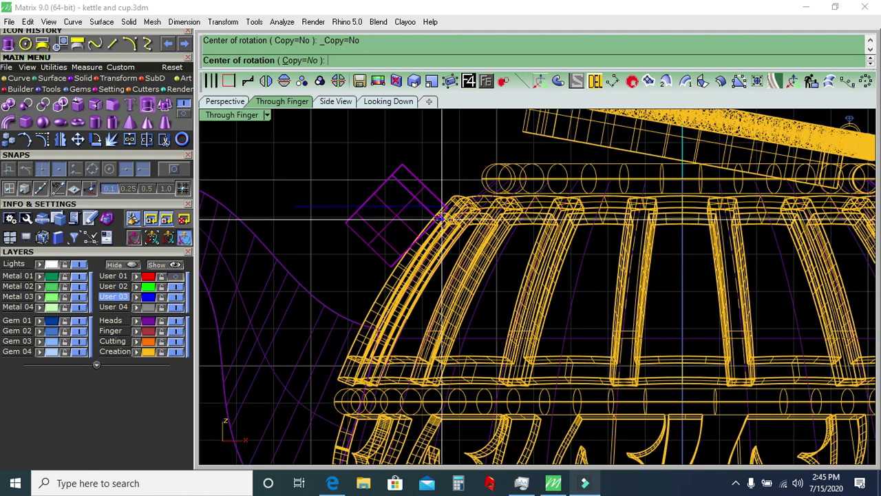
left_click(448, 209)
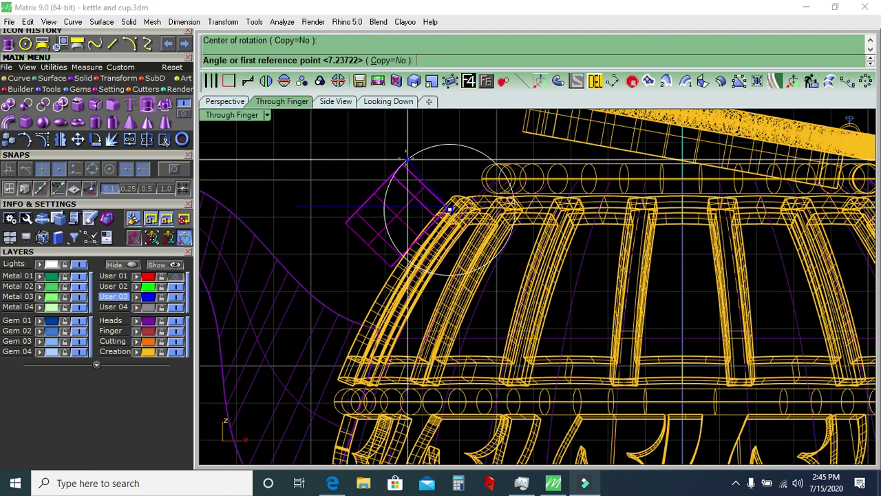
left_click(400, 159)
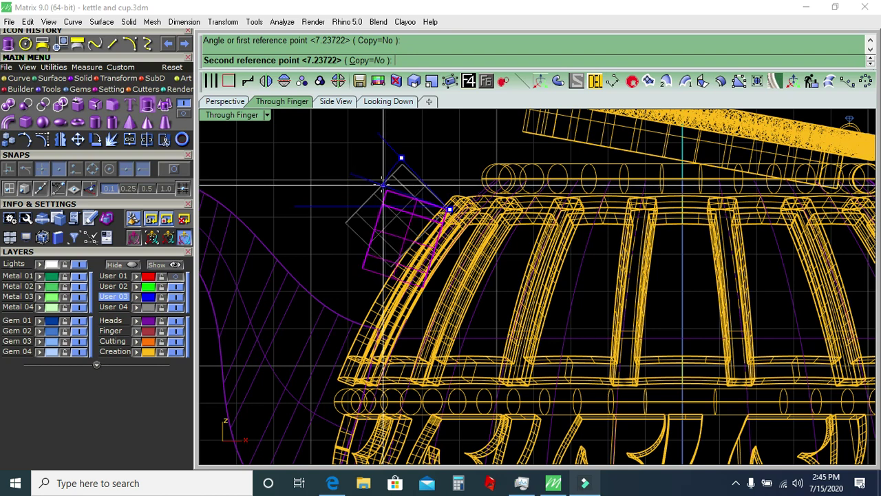
left_click(385, 193)
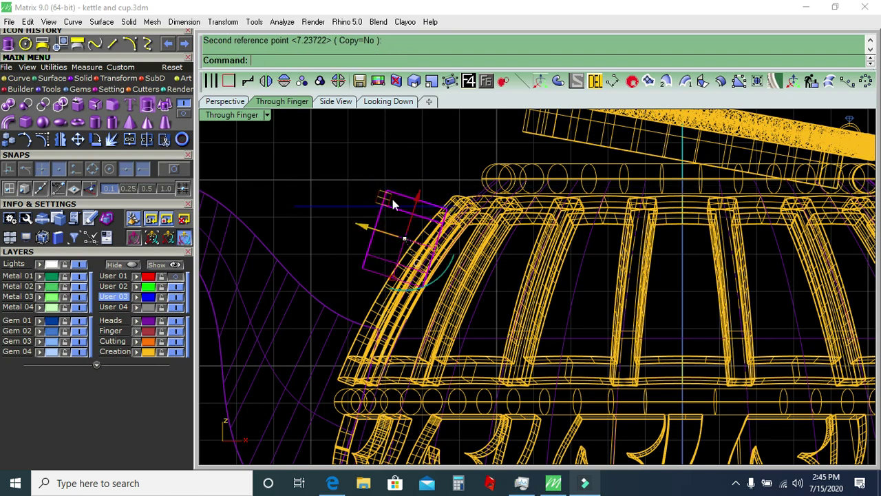
Wrap the ring in a bounding-box cage and pull its left-side points to taper it.
left_click(449, 80)
left_click(322, 63)
key("Return")
key("Return")
key("Return")
left_click_drag(331, 146, 384, 339)
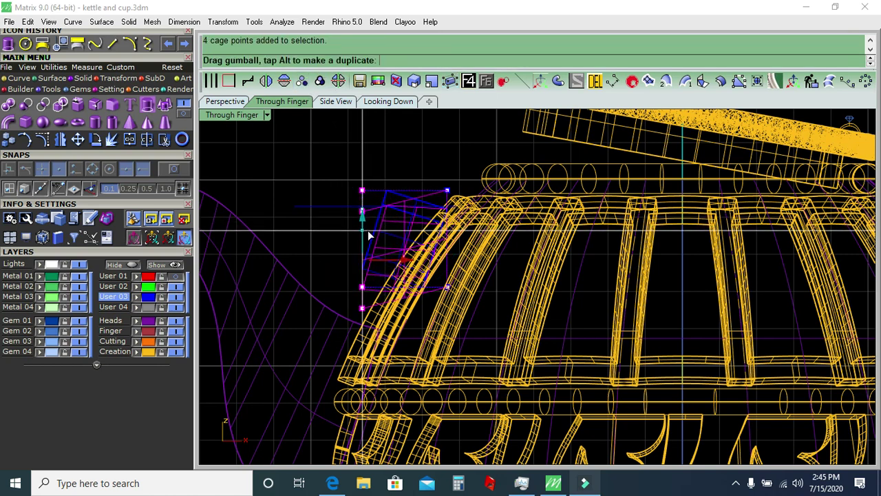
left_click_drag(367, 232, 371, 208)
key("Escape")
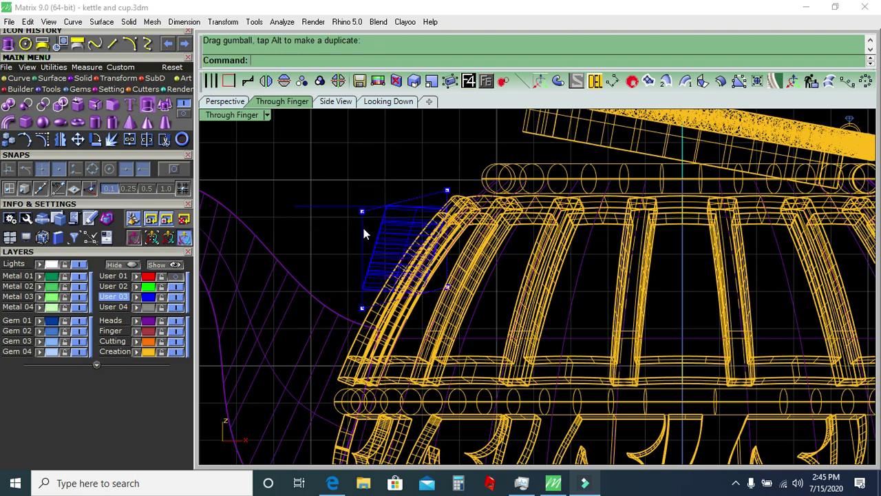
Delete the control cage and the leftover horizontal line, viewing the result in shaded perspective.
left_click(361, 252)
key("Delete")
left_click(359, 205)
key("Delete")
left_click(225, 102)
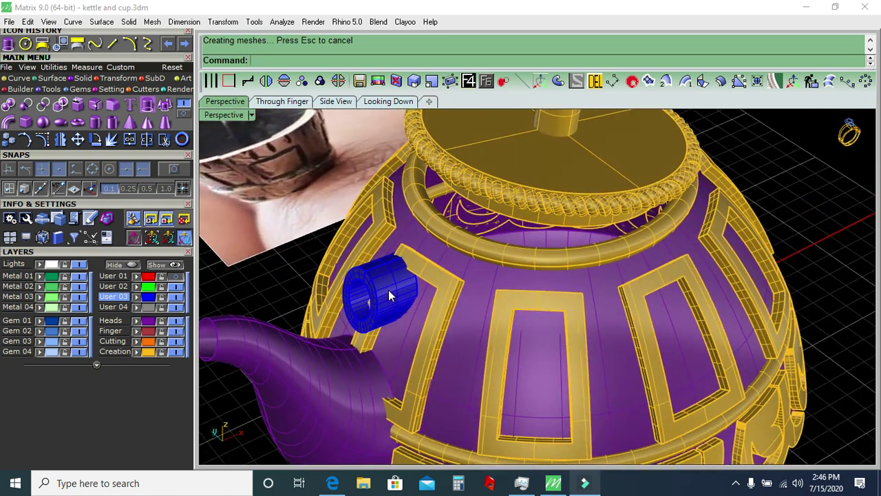
Measure the ring's position against the reference photo with an aligned dimension in top view.
left_click(388, 289)
left_click(389, 101)
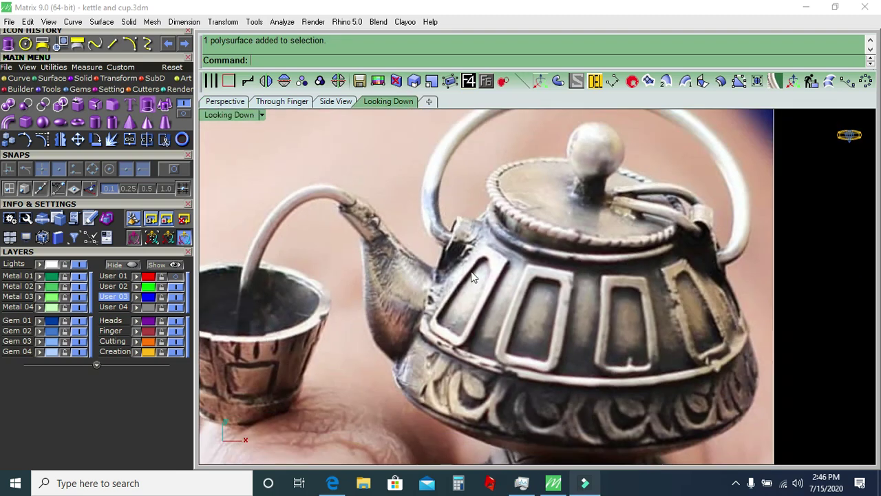
scroll(475, 260, "up", 2)
left_click(595, 80)
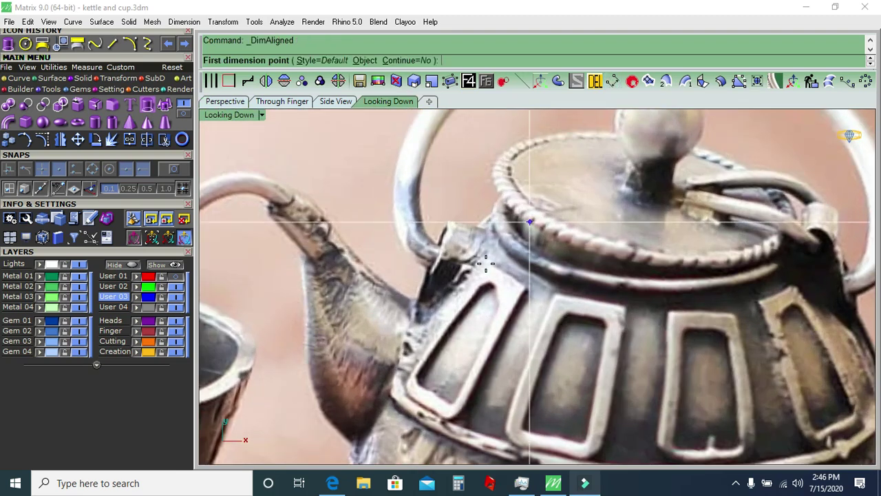
scroll(486, 238, "up", 2)
left_click(484, 233)
left_click(430, 265)
key("Escape")
scroll(422, 277, "down", 2)
scroll(427, 255, "down", 3)
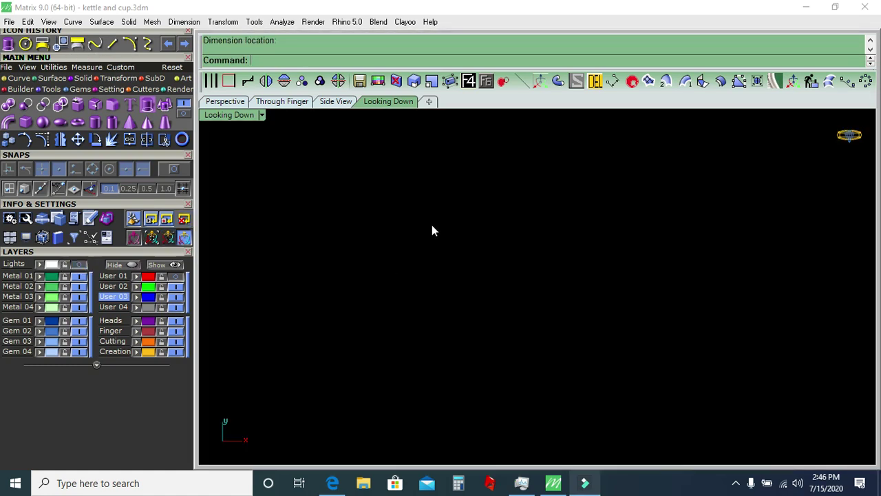
Check the ring in the perspective view, then return to the front view of the kettle.
left_click(225, 101)
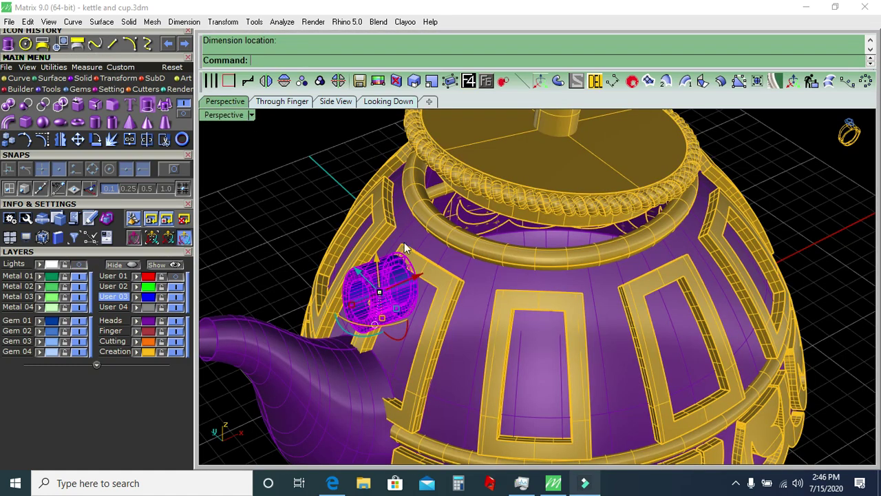
scroll(460, 237, "down", 2)
scroll(464, 234, "down", 2)
scroll(468, 233, "down", 1)
scroll(413, 330, "down", 2)
left_click(380, 399)
scroll(492, 249, "up", 1)
scroll(501, 246, "up", 3)
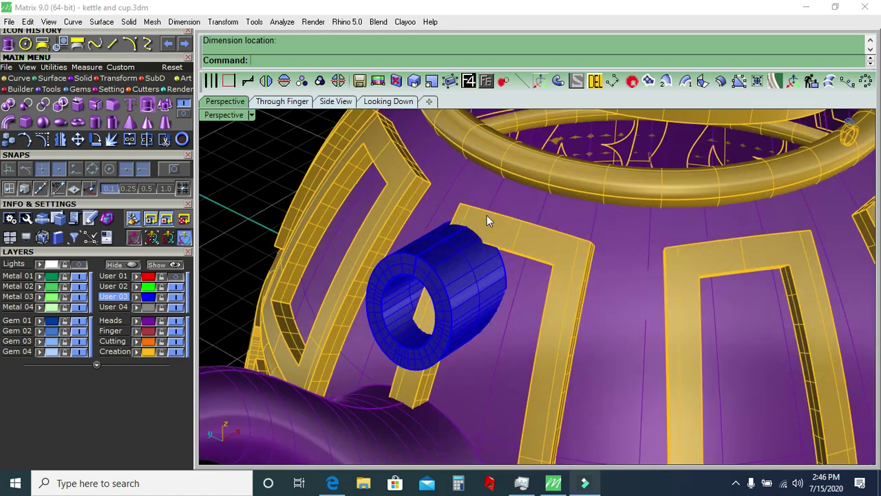
left_click(282, 101)
Move the hinge ring onto the frame's end and tilt it by shifting its bottom cage points left.
left_click(386, 217)
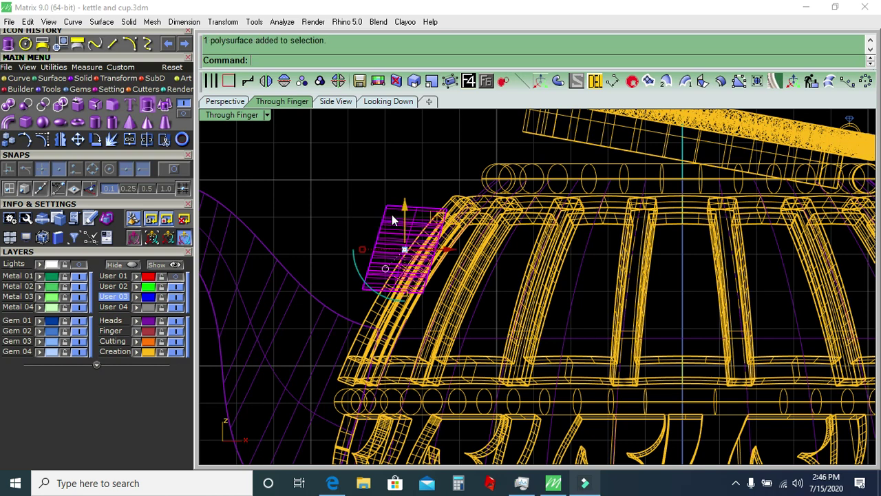
left_click_drag(437, 222, 471, 210)
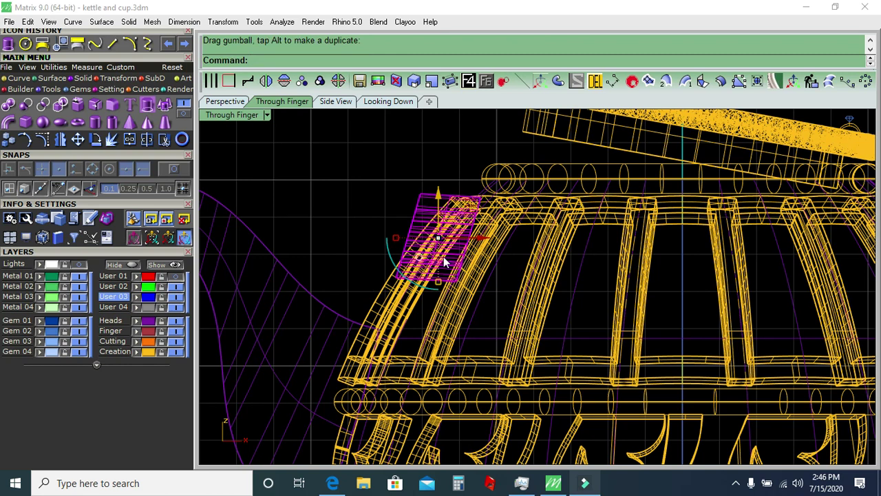
left_click(450, 81)
left_click(320, 60)
key("Return")
key("Return")
mouse_move(360, 244)
left_mouse_down()
mouse_move(485, 303)
mouse_move(441, 283)
left_mouse_up()
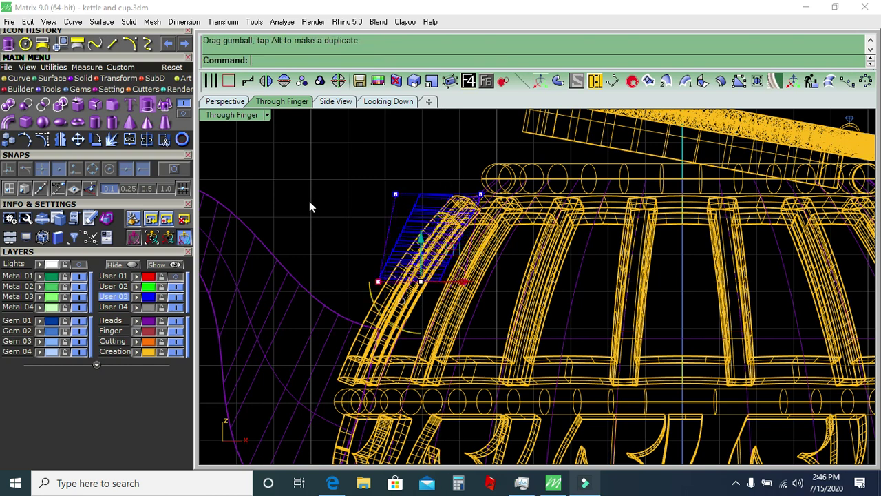
left_click(416, 205)
left_click(595, 82)
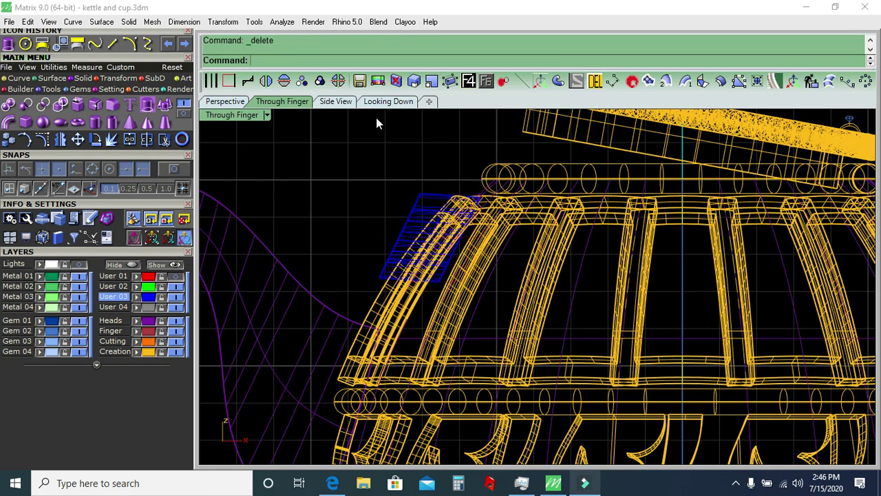
left_click(225, 101)
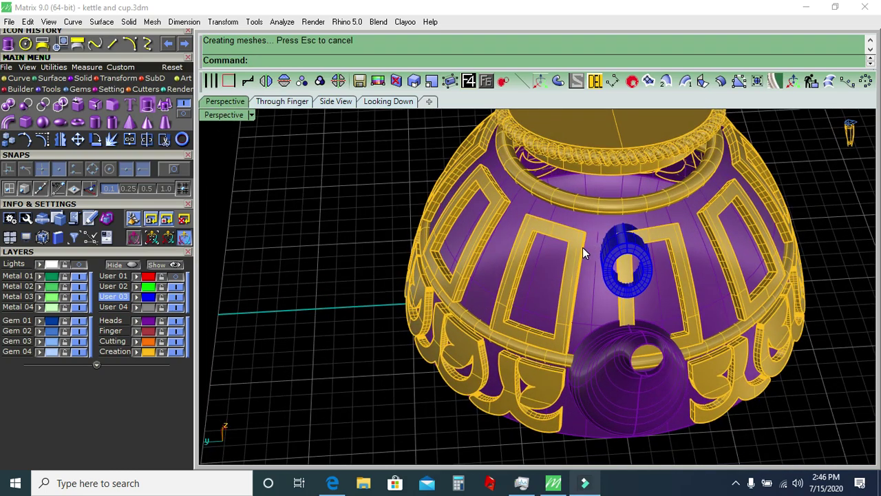
scroll(609, 268, "up", 3)
left_click(620, 265)
scroll(620, 265, "down", 3)
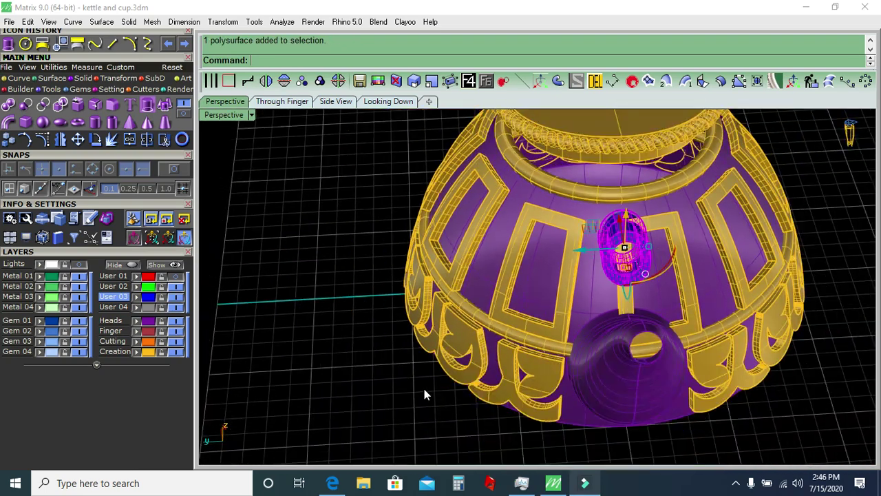
scroll(586, 319, "up", 3)
scroll(584, 291, "up", 2)
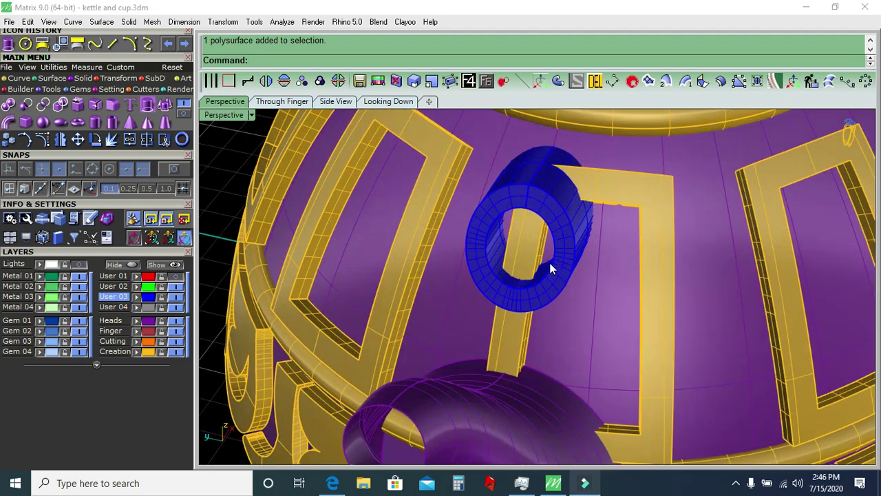
left_click(563, 263)
left_click(164, 139)
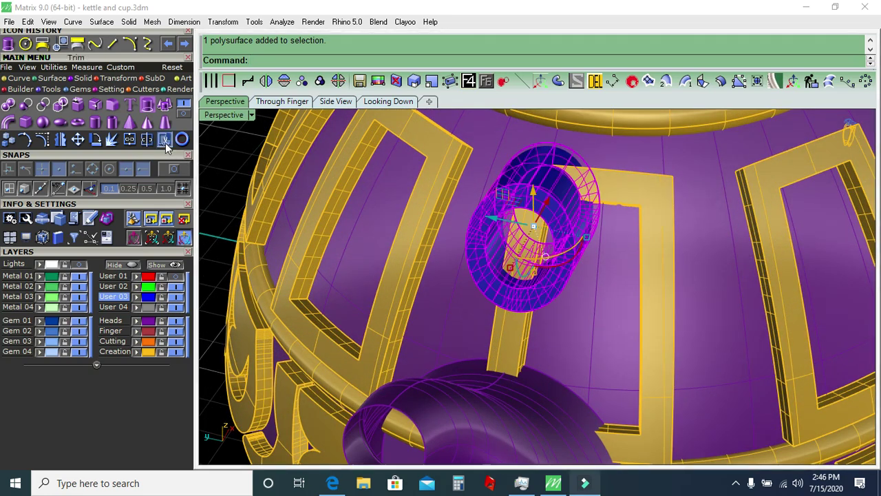
scroll(509, 234, "up", 2)
scroll(515, 236, "up", 2)
scroll(524, 227, "up", 2)
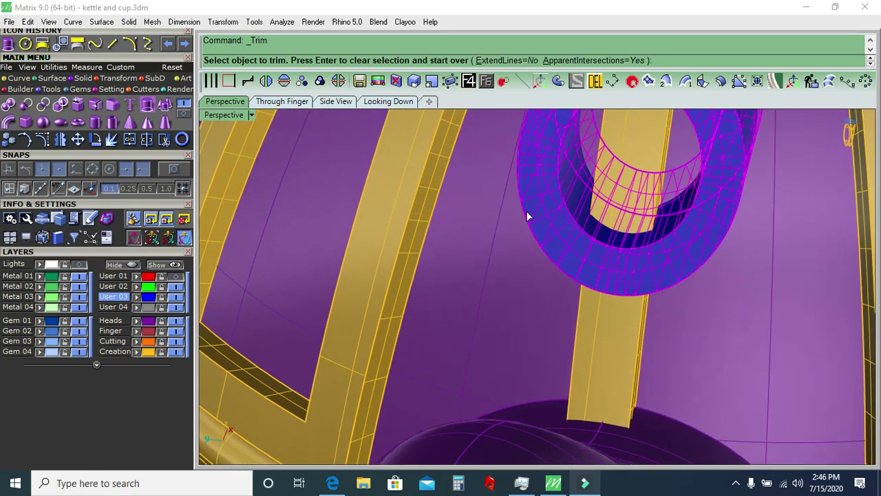
left_click(635, 159)
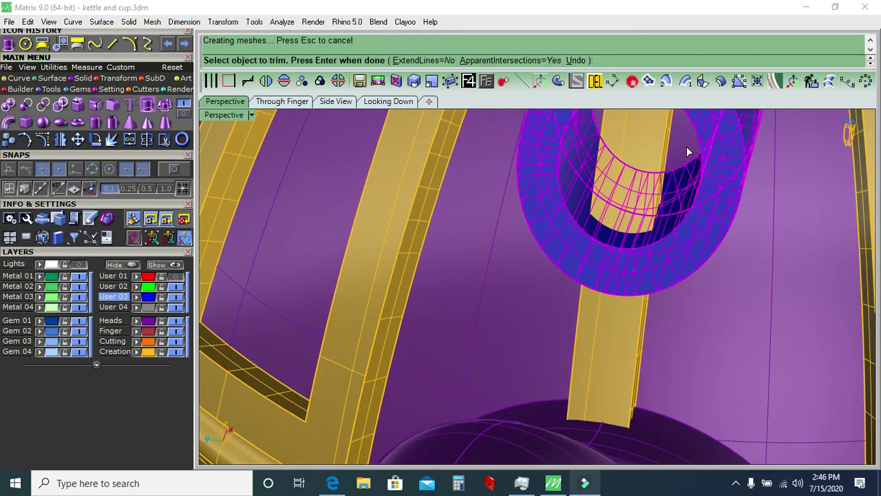
key("Return")
key("ctrl+z")
scroll(342, 321, "down", 5)
scroll(541, 298, "up", 2)
scroll(413, 227, "up", 2)
scroll(307, 155, "up", 2)
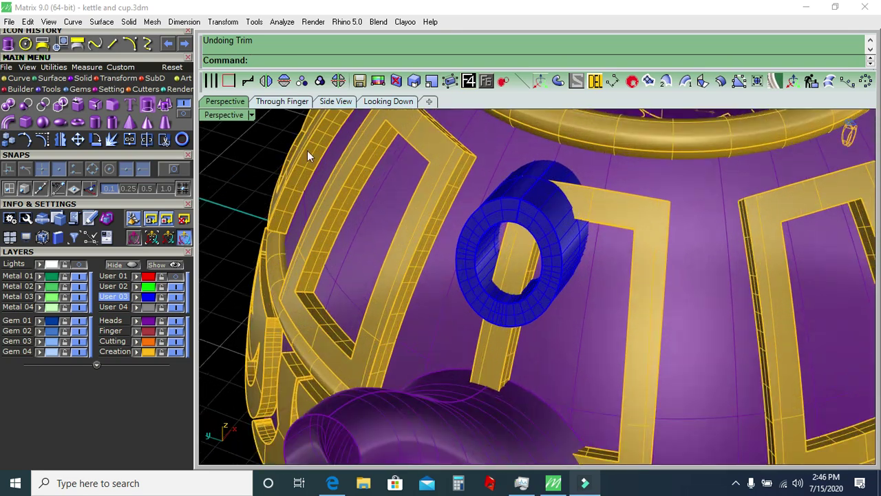
left_click(229, 80)
left_click(480, 241)
key("Return")
left_click(342, 116)
left_click(335, 101)
scroll(606, 300, "up", 2)
scroll(604, 296, "up", 2)
scroll(292, 303, "up", 2)
scroll(294, 336, "up", 2)
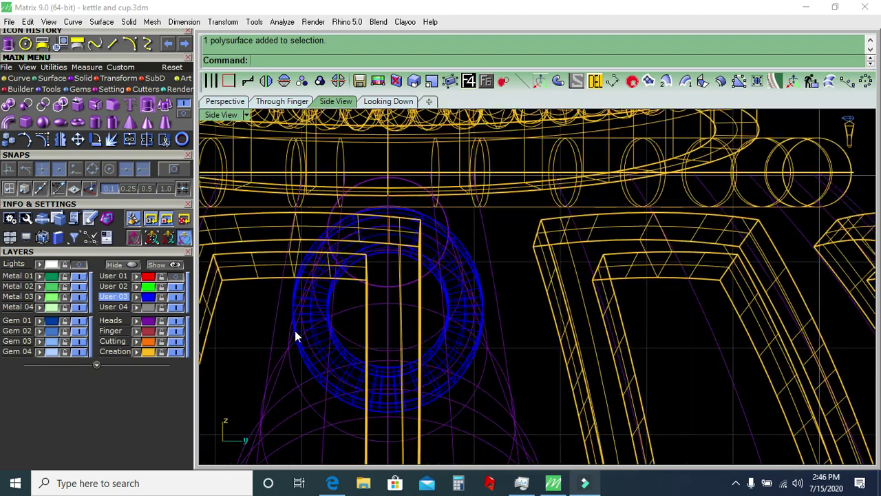
right_click_drag(294, 336, 346, 350)
left_click_drag(305, 383, 520, 211)
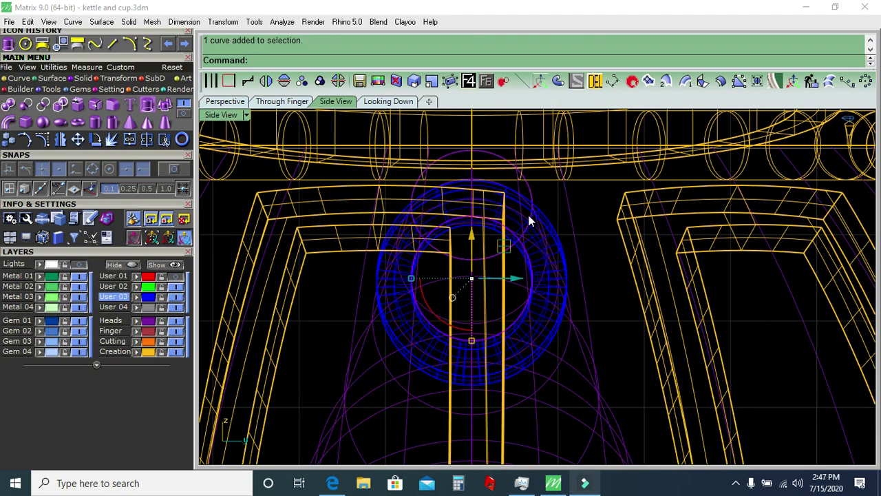
scroll(559, 238, "down", 3)
left_click(791, 82)
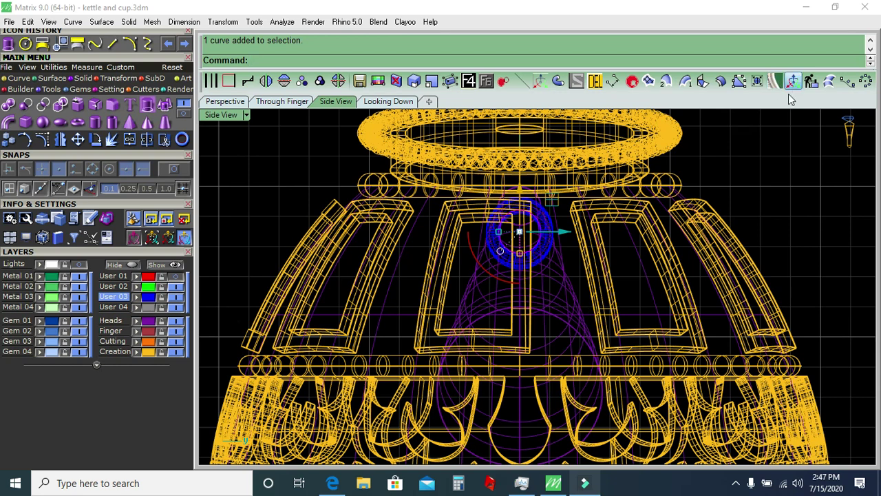
left_click(345, 59)
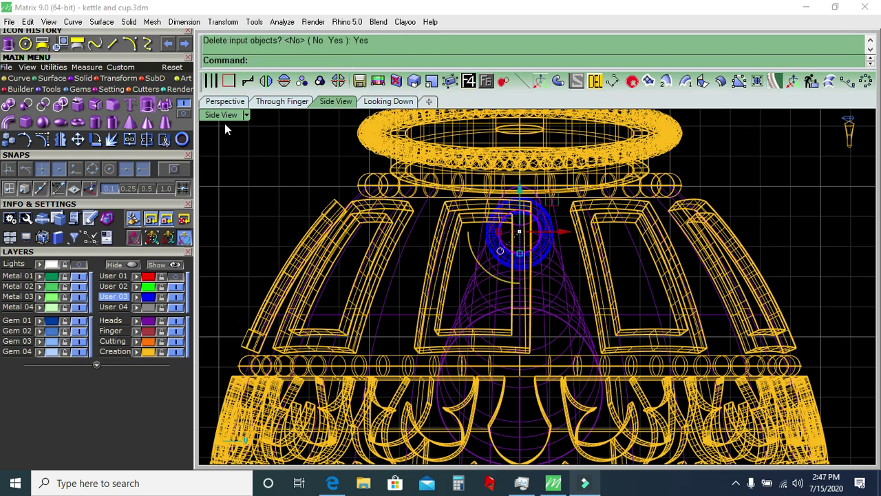
left_click(225, 101)
left_click(595, 81)
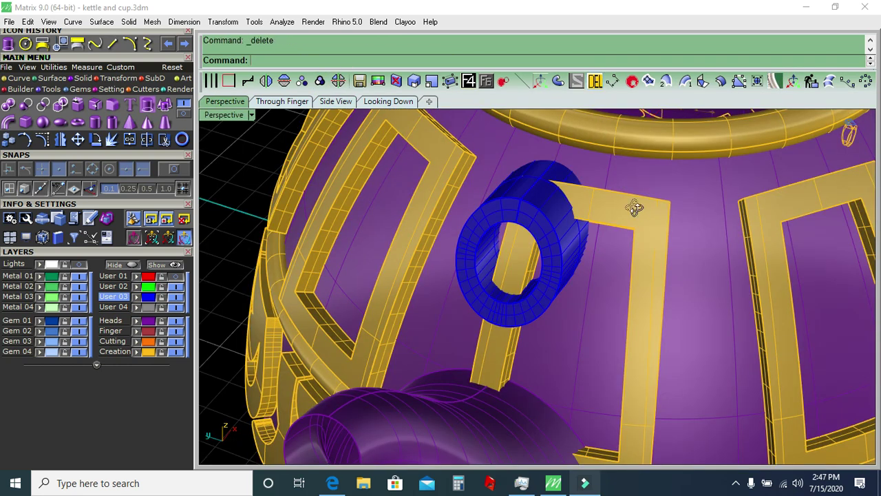
Extract the blue ring's outer face as a separate surface.
scroll(634, 207, "down", 3)
left_click(350, 313)
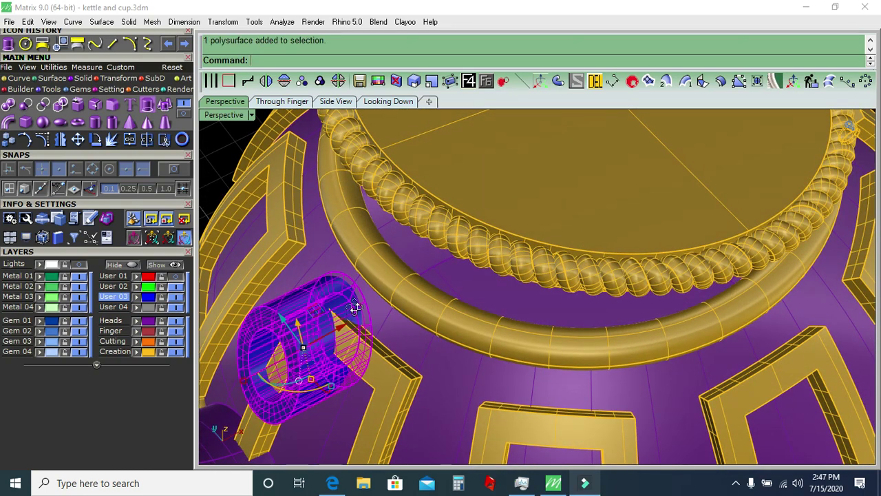
scroll(354, 308, "down", 3)
scroll(482, 261, "down", 3)
key("Escape")
scroll(503, 279, "up", 1)
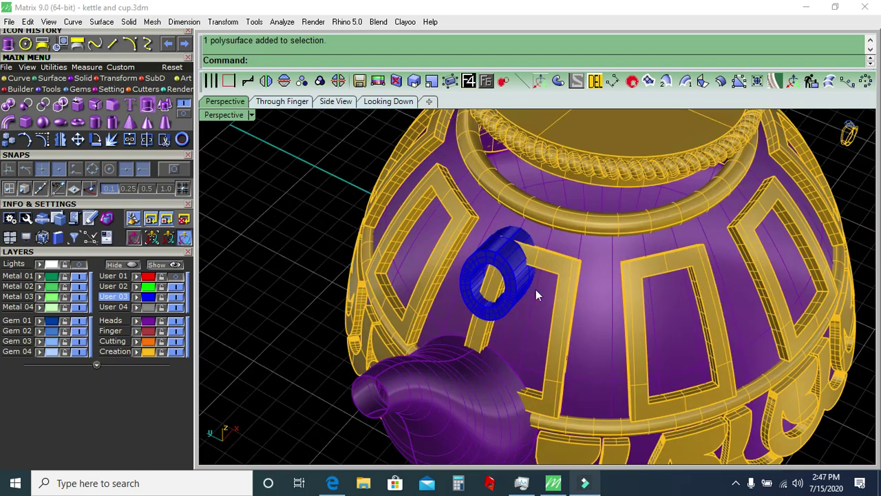
left_click(165, 141)
scroll(524, 258, "up", 5)
left_click(524, 258)
key("Return")
Delete the solid blue ring on layer User 03 and hide the gold Creation layer.
scroll(482, 276, "down", 3)
scroll(511, 233, "down", 5)
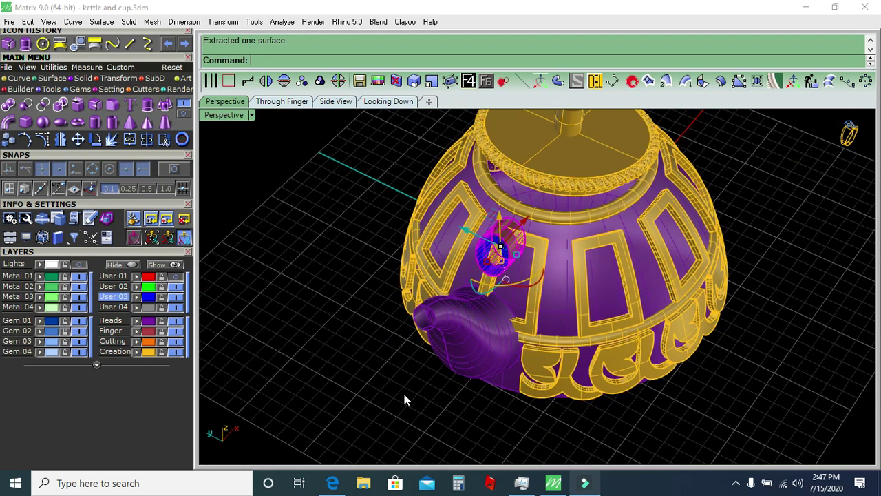
left_click(403, 394)
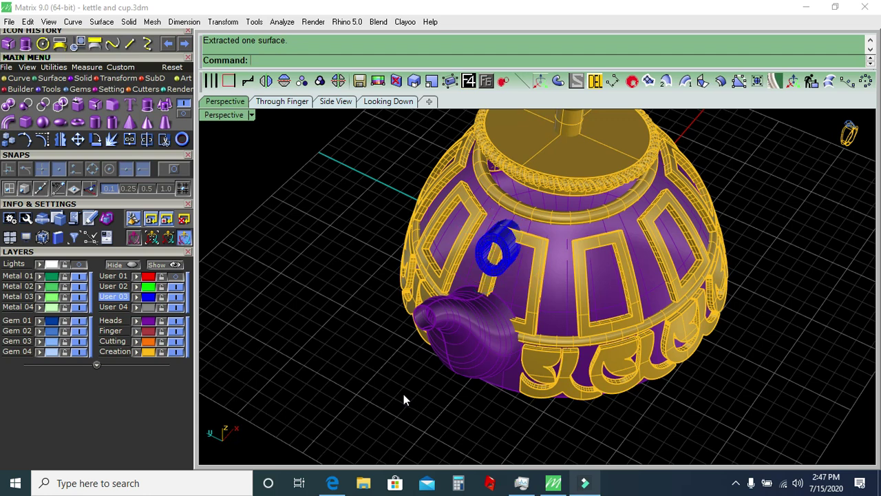
left_click(151, 298)
left_click(594, 82)
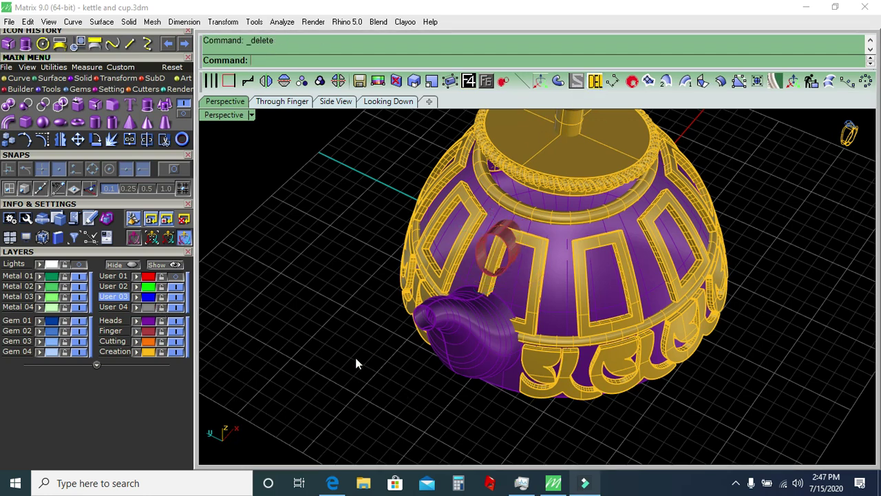
left_click(181, 352)
mouse_move(356, 349)
right_mouse_down()
mouse_move(470, 305)
mouse_move(279, 284)
right_mouse_up()
Mirror a copy of the ring band to the kettle's opposite side.
scroll(421, 209, "up", 5)
scroll(505, 226, "up", 3)
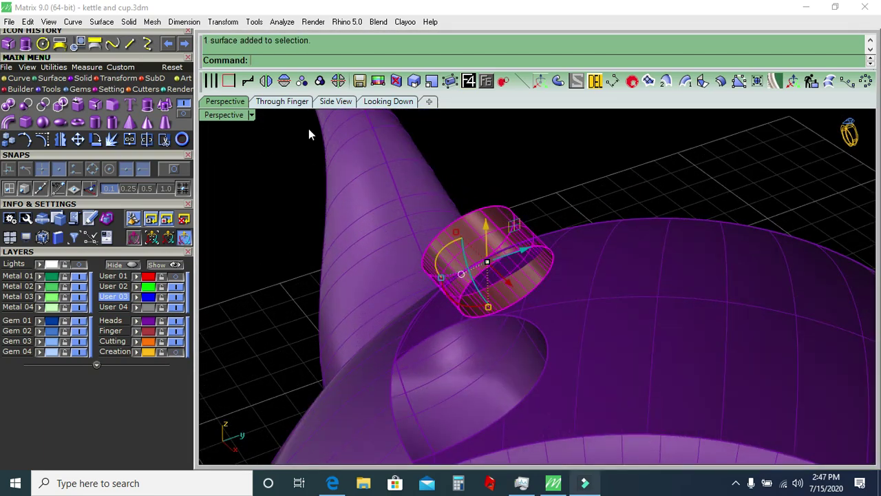
left_click(265, 81)
scroll(617, 207, "down", 2)
scroll(624, 208, "down", 2)
scroll(754, 220, "up", 2)
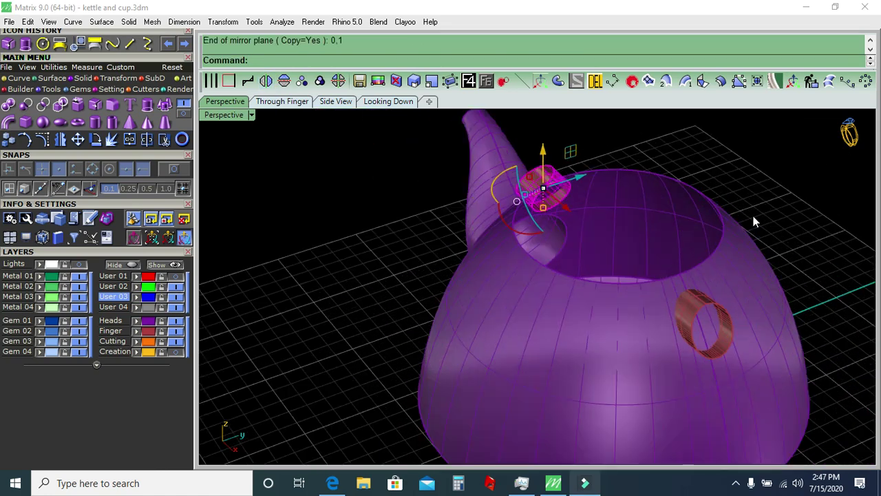
Select the kettle body and both bands, and trim away the body area inside a ring.
left_click_drag(532, 353, 534, 342)
key("Escape")
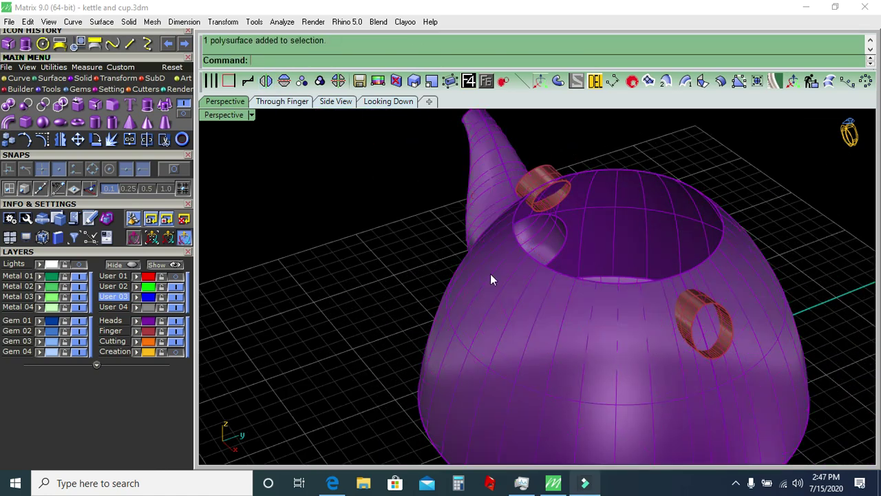
scroll(480, 289, "down", 3)
key("ctrl+a")
scroll(592, 245, "up", 4)
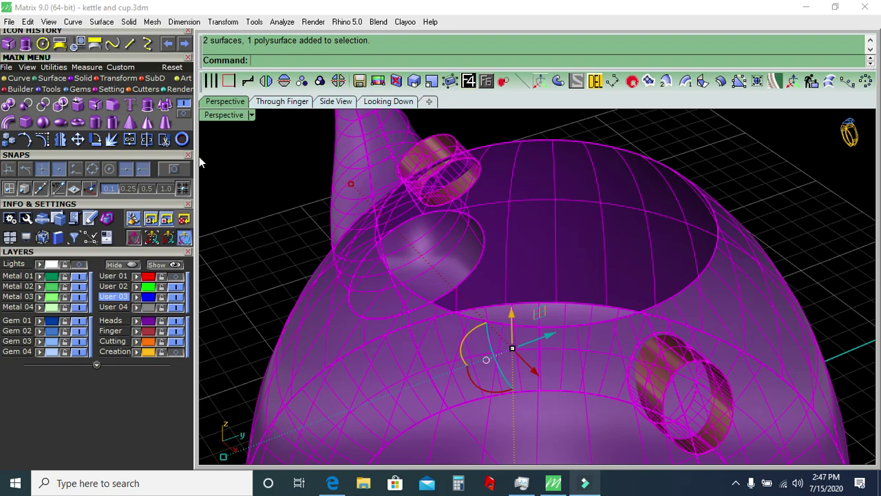
left_click(166, 140)
scroll(430, 176, "up", 3)
left_click(511, 219)
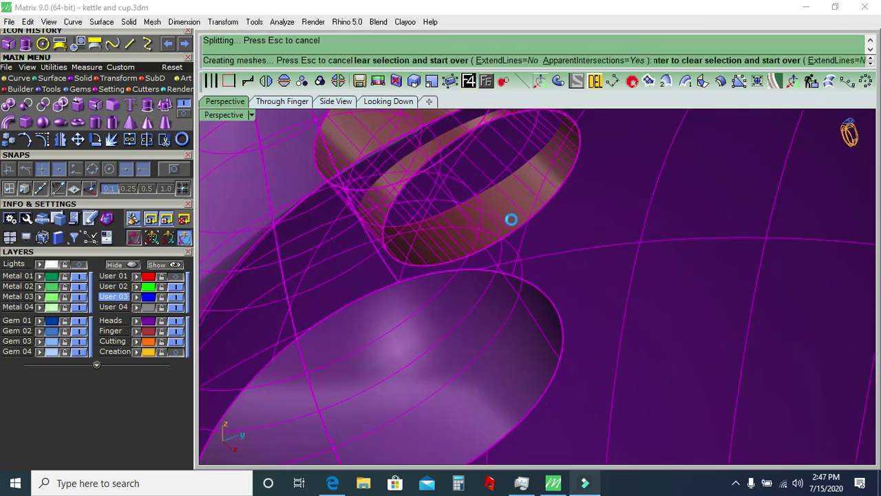
Finish the trim and orbit around the kettle to check the round openings.
scroll(464, 165, "down", 1)
scroll(471, 203, "down", 3)
scroll(486, 227, "down", 3)
mouse_move(491, 239)
right_mouse_down()
mouse_move(663, 255)
mouse_move(779, 252)
right_mouse_up()
scroll(579, 134, "up", 3)
right_click_drag(579, 133, 560, 230, "shift")
scroll(560, 229, "down", 3)
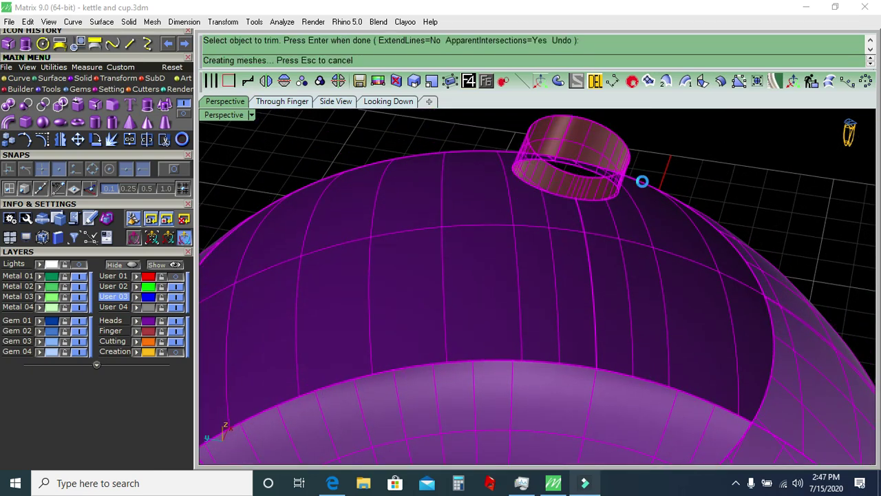
key("Escape")
scroll(640, 158, "down", 5)
left_click(487, 292)
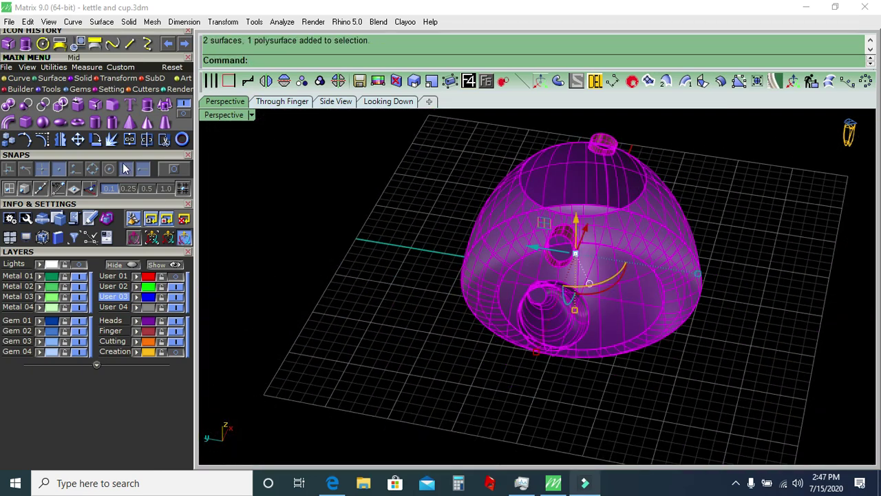
right_click_drag(417, 282, 499, 294)
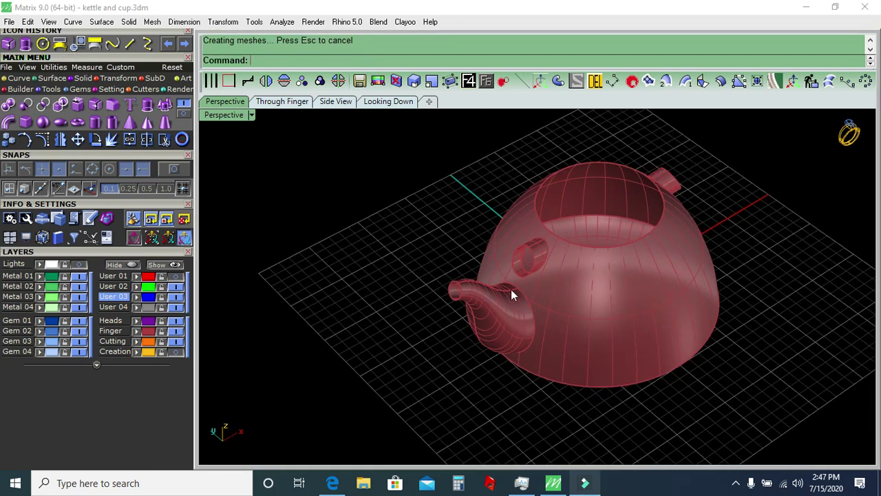
Show the gold Creation layer decoration again and orbit to the kettle's side.
left_click(363, 333)
right_click_drag(364, 333, 589, 308)
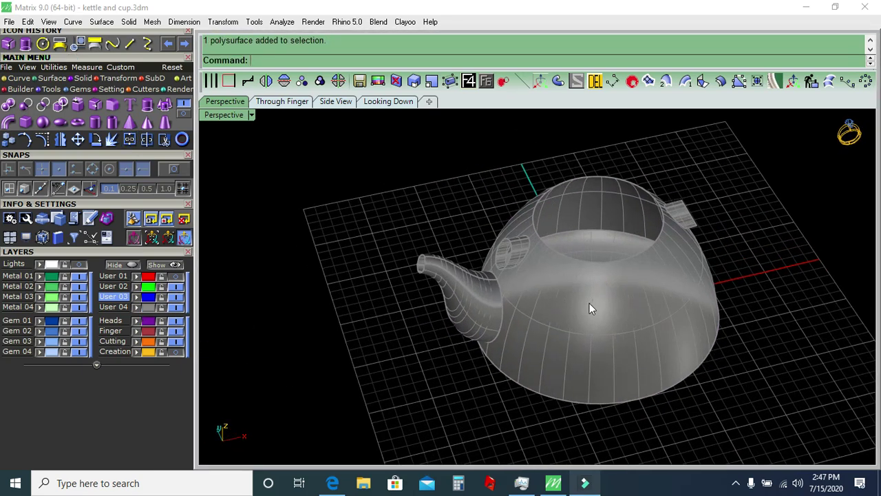
left_click(174, 351)
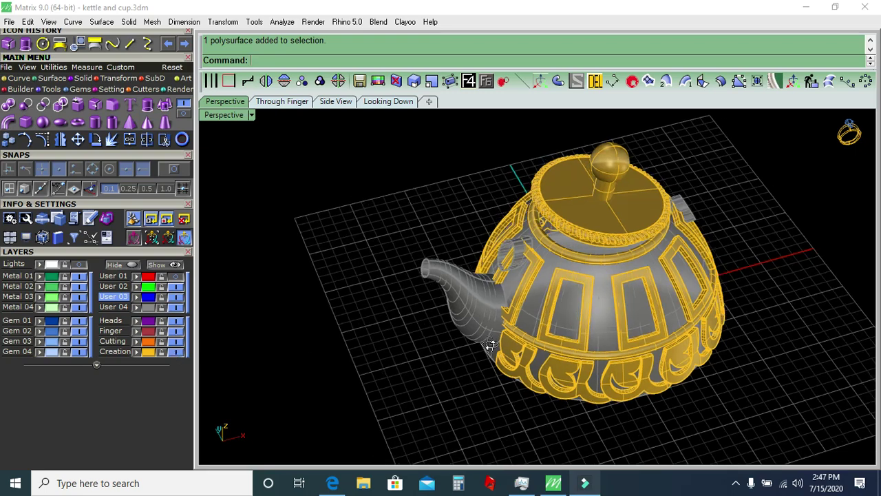
right_click_drag(413, 323, 561, 315)
scroll(579, 257, "up", 3)
scroll(578, 252, "up", 2)
scroll(566, 246, "up", 1)
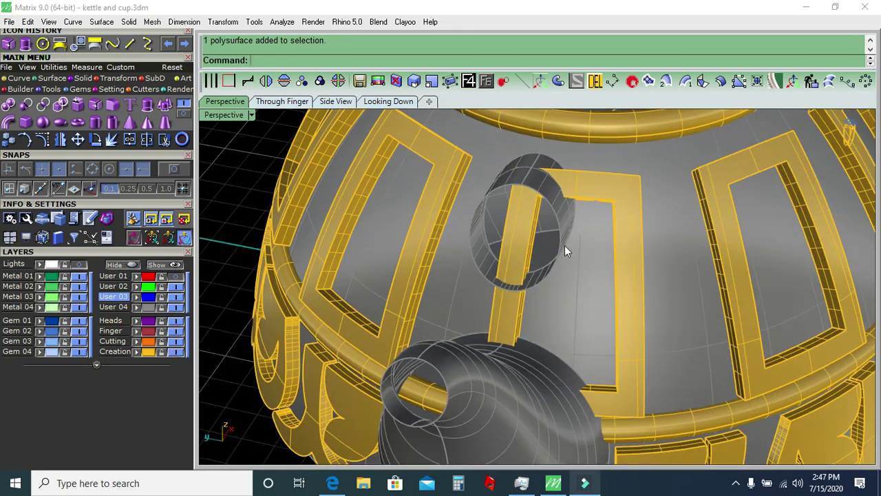
Trim the gold strip inside the hinge cylinder, using the kettle body as cutter.
left_click(564, 239)
key("t")
left_click(516, 232)
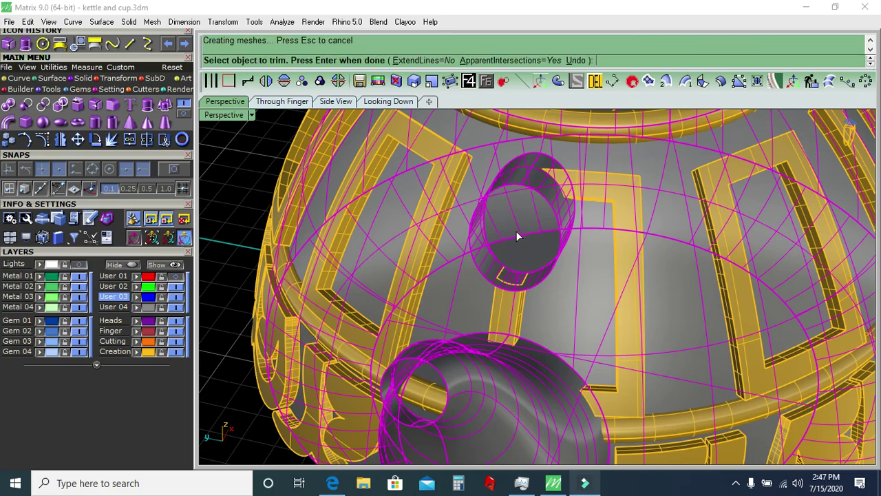
right_click_drag(510, 259, 501, 323)
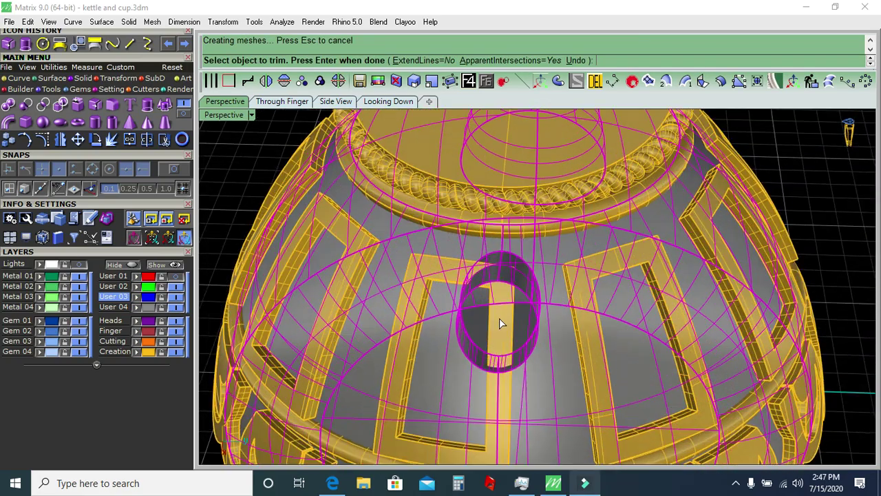
left_click(498, 317)
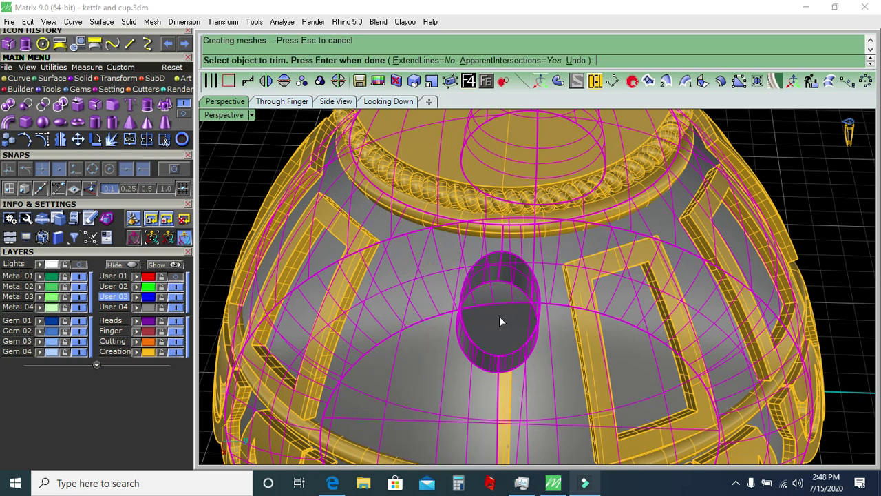
key("Return")
Select the gold frame surface below the hole from the overlapping candidates.
scroll(505, 379, "down", 3)
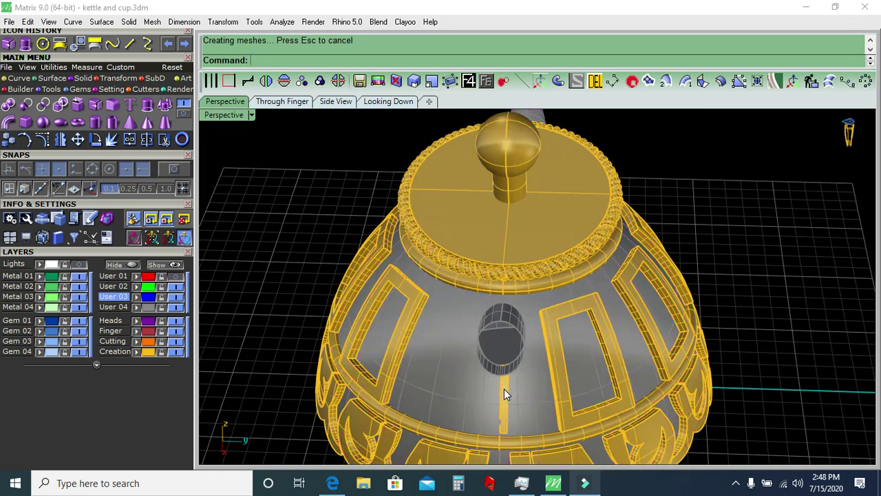
left_click(504, 388)
left_click(544, 424)
scroll(544, 199, "down", 2)
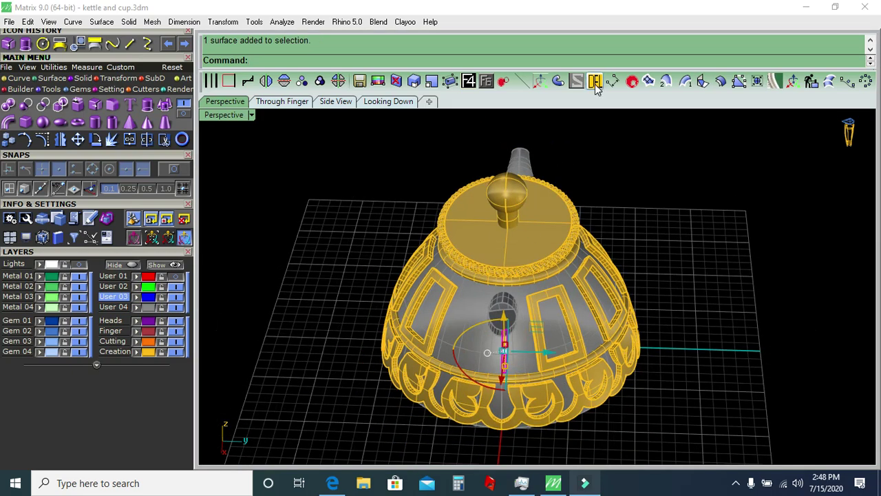
Mirror a copy of the frame across the kettle.
right_click_drag(439, 318, 748, 301)
scroll(575, 260, "up", 3)
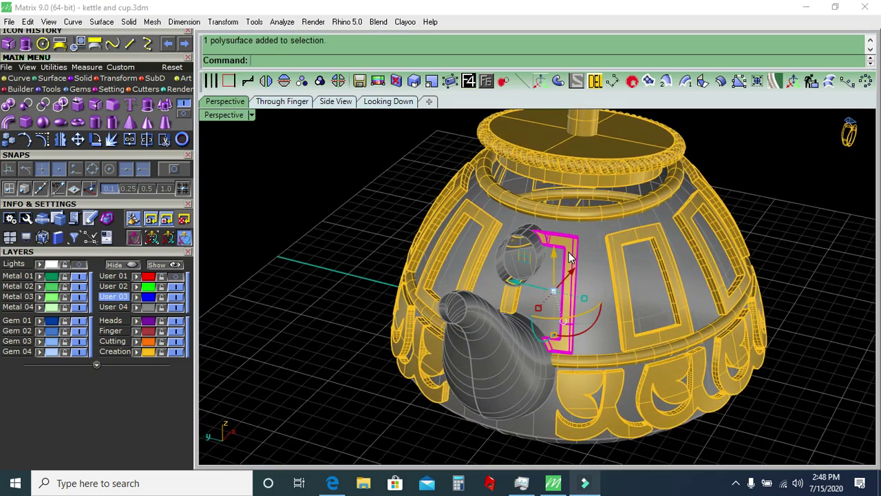
mouse_move(591, 267)
right_mouse_down()
mouse_move(487, 300)
mouse_move(491, 287)
mouse_move(448, 291)
mouse_move(267, 110)
right_mouse_up()
left_click(265, 81)
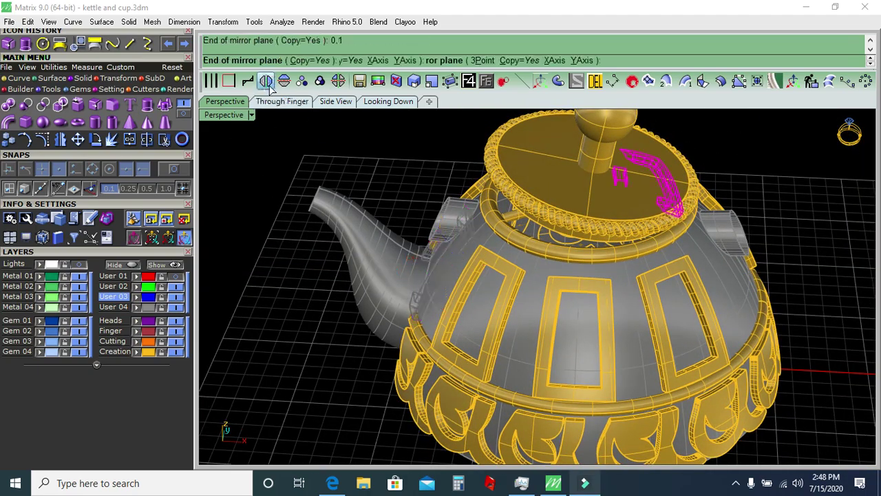
scroll(311, 306, "down", 3)
mouse_move(382, 296)
right_mouse_down()
mouse_move(420, 316)
mouse_move(357, 310)
right_mouse_up()
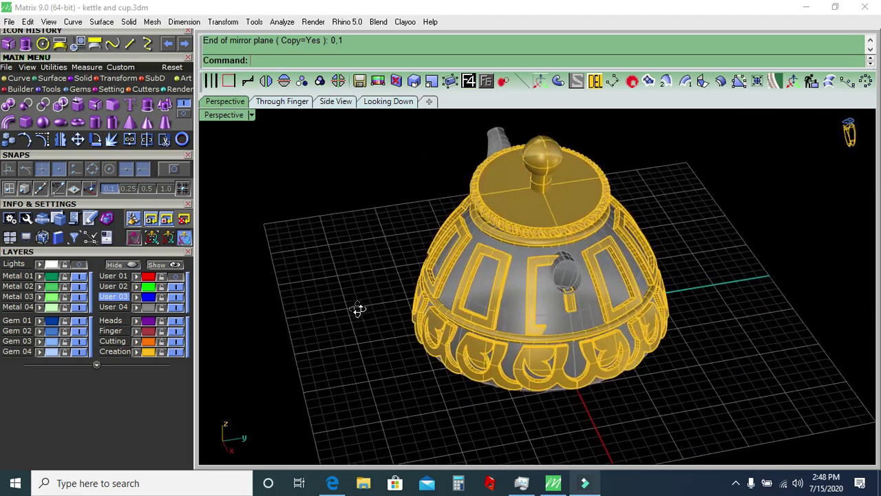
scroll(544, 341, "up", 5)
scroll(418, 303, "down", 3)
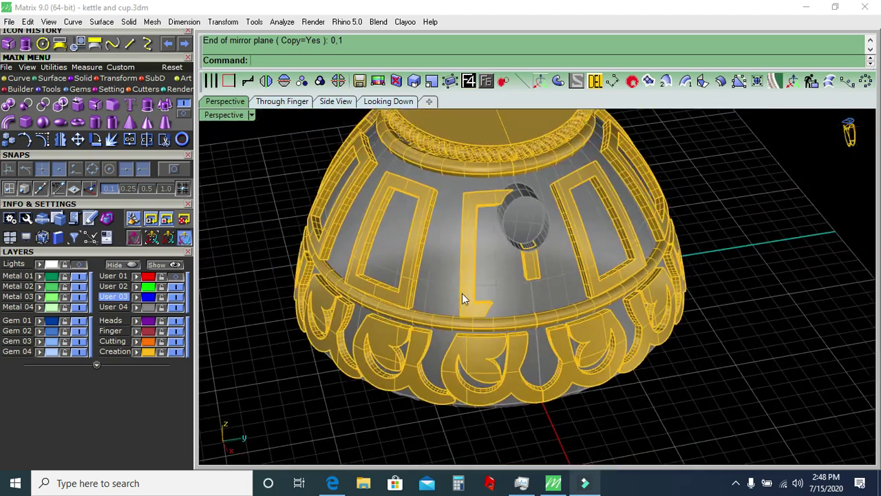
scroll(461, 293, "down", 2)
Undo the deletion and trim so the gold strip crosses the opening again.
key("ctrl+z")
key("ctrl+z")
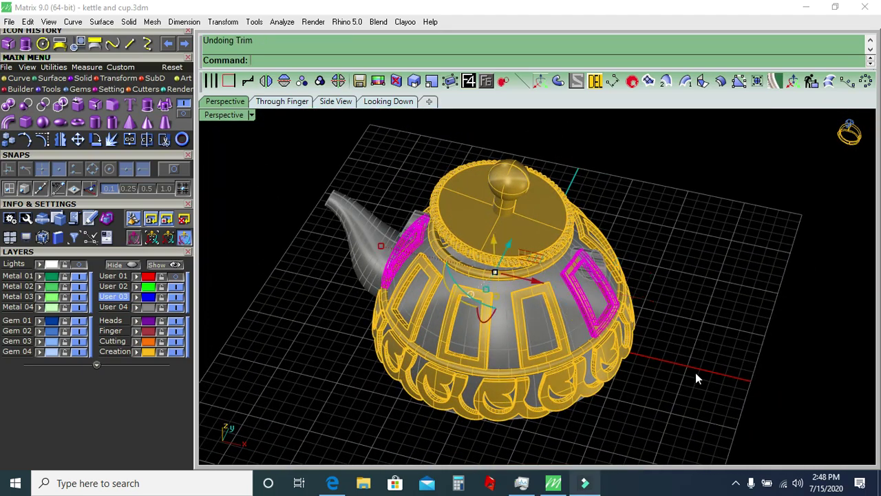
scroll(688, 371, "up", 2)
scroll(592, 330, "up", 2)
scroll(545, 295, "up", 2)
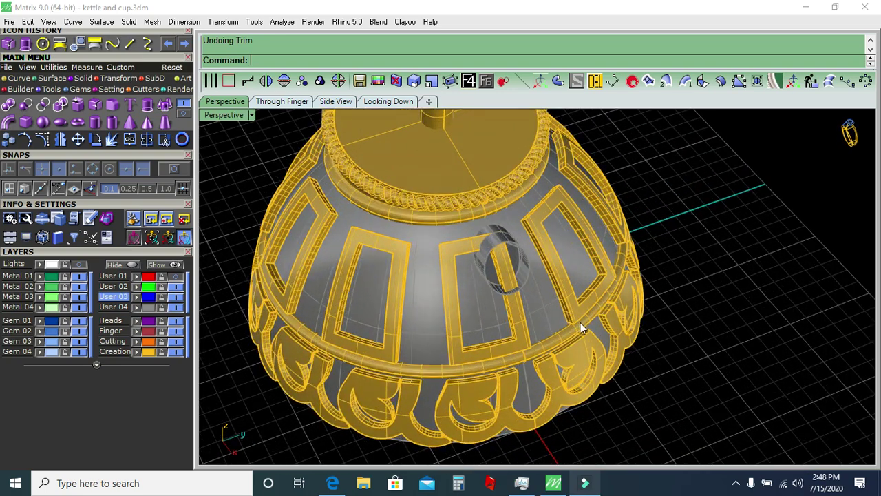
scroll(564, 317, "up", 2)
scroll(475, 261, "up", 2)
scroll(495, 268, "up", 2)
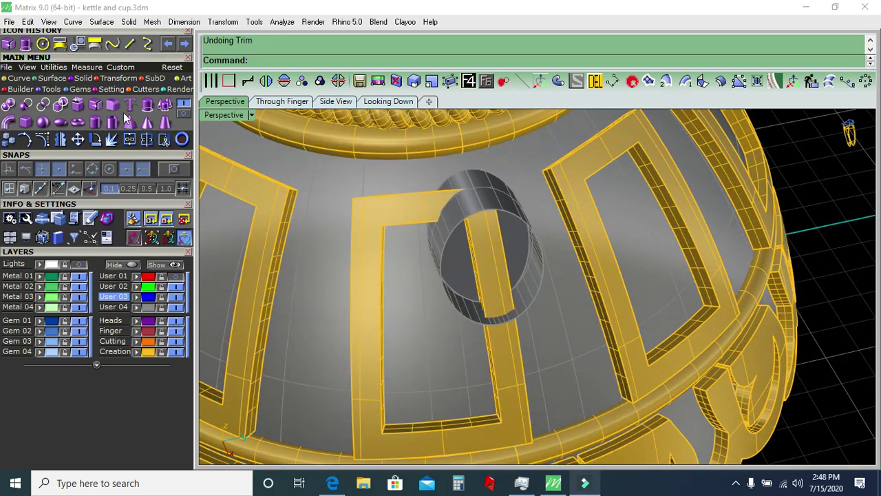
Extract the frame face as a surface and move it to the purple Heads layer.
left_click(379, 220)
key("Return")
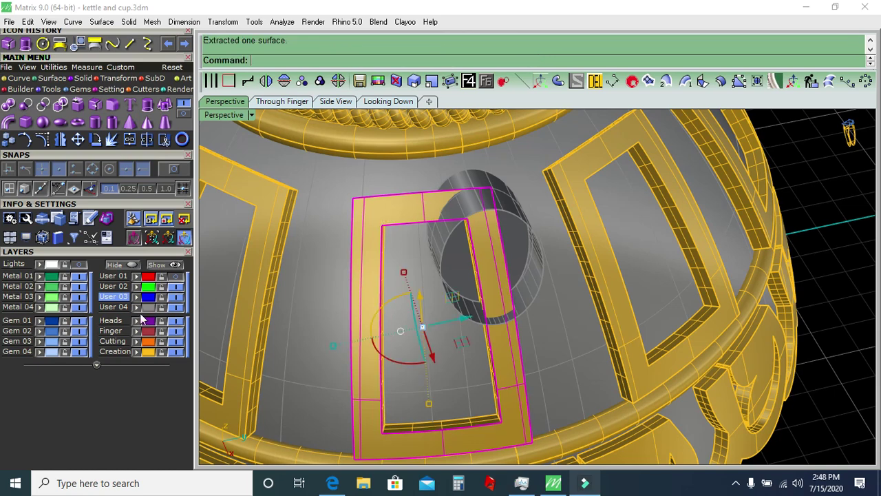
scroll(451, 438, "up", 2)
scroll(450, 405, "up", 2)
left_click(450, 404)
left_click(595, 84)
Trim the purple strip inside the cylinder opening with the kettle as cutter.
scroll(500, 288, "down", 5)
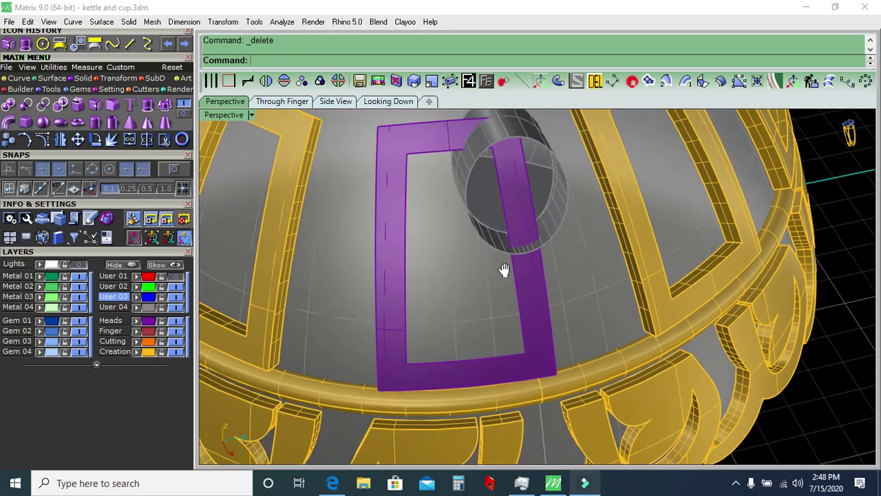
scroll(541, 229, "up", 5)
left_click(166, 143)
left_click(448, 257)
scroll(466, 275, "down", 5)
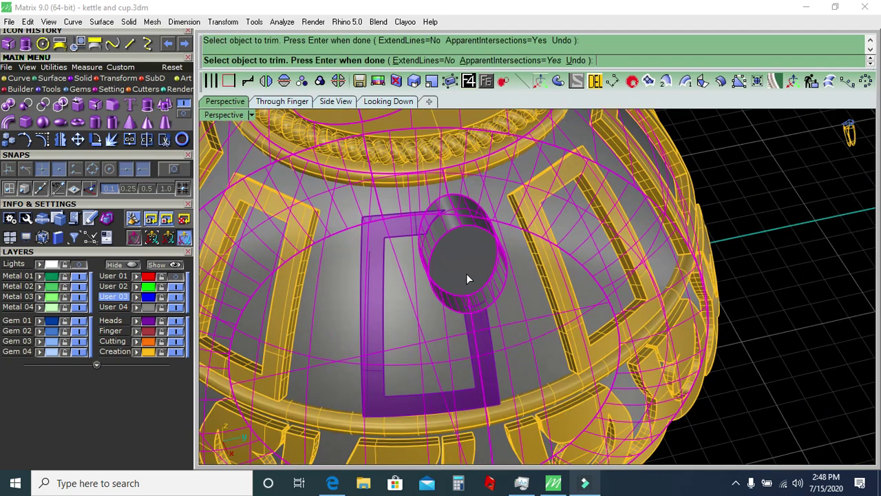
key("Return")
Offset the trimmed purple frame surface into a 0.45-thick solid.
left_click(364, 318)
right_click_drag(698, 118, 302, 220)
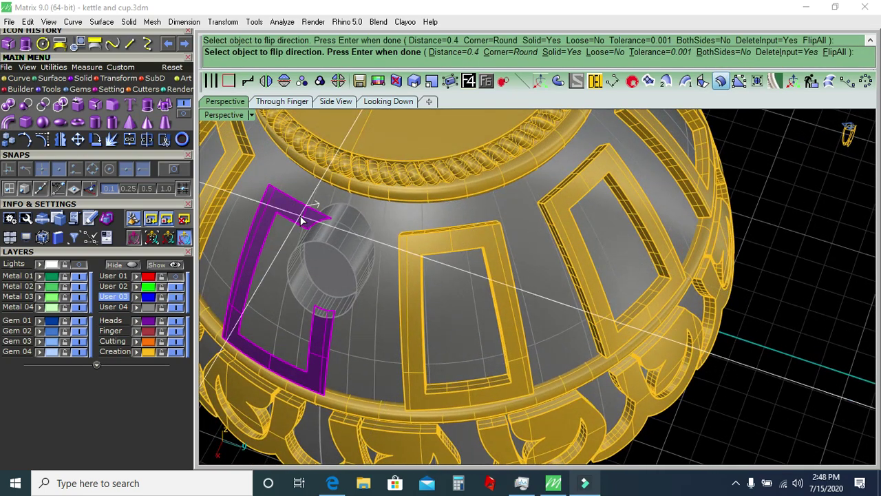
type(".45")
key("Return")
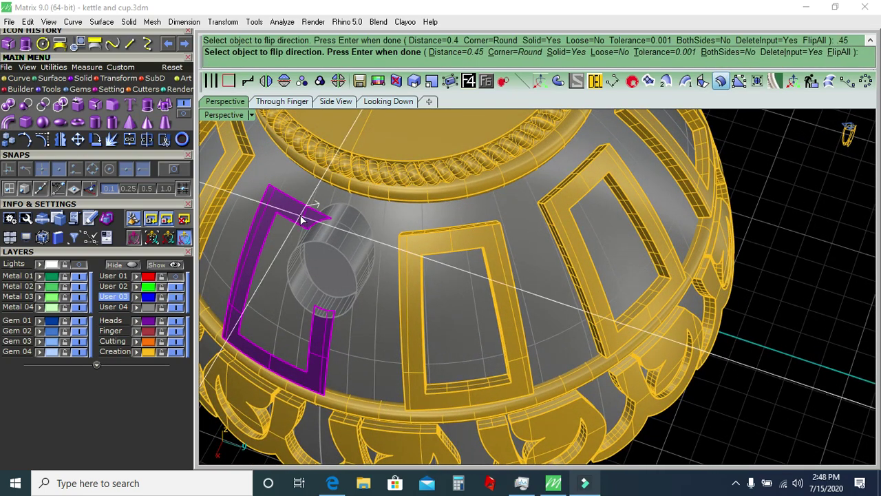
key("Return")
scroll(435, 295, "down", 5)
right_click_drag(434, 296, 666, 280)
scroll(459, 345, "up", 5)
right_click_drag(459, 345, 546, 335)
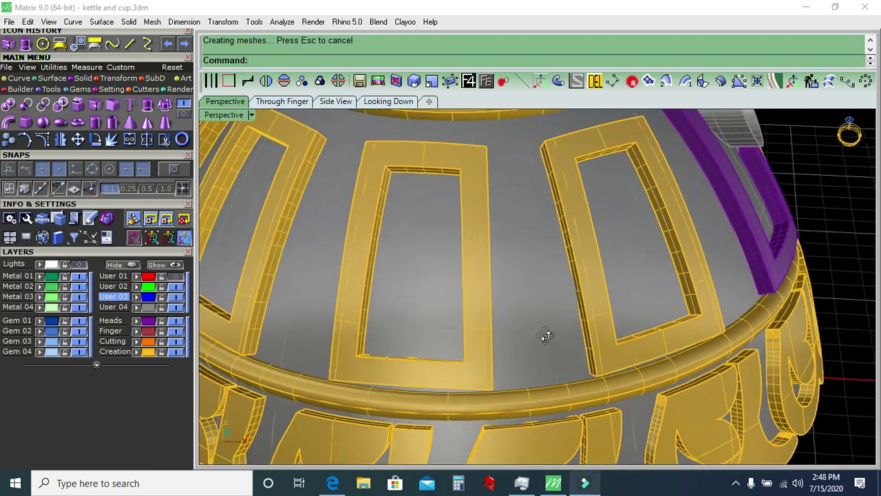
left_click(765, 238)
scroll(614, 208, "down", 5)
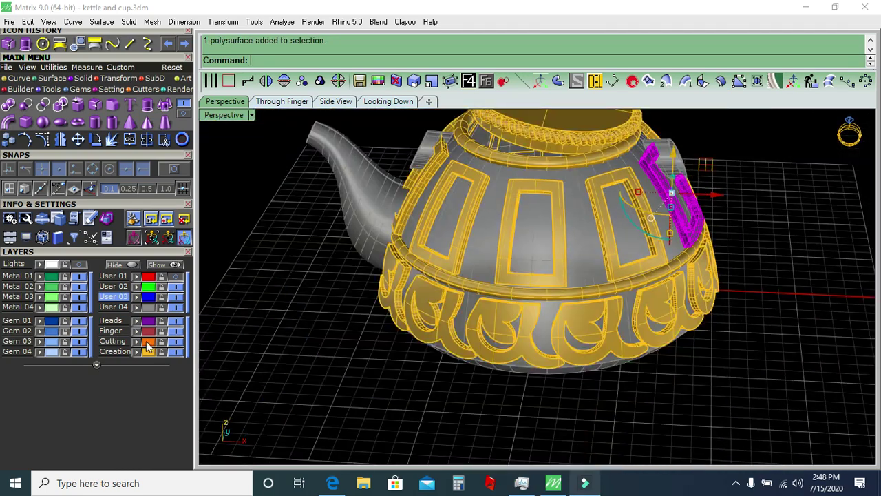
Offset the kettle polysurface at distance 0.5 and check the hinge opening's wall from below.
mouse_move(438, 418)
right_mouse_down()
mouse_move(592, 353)
mouse_move(528, 262)
right_mouse_up()
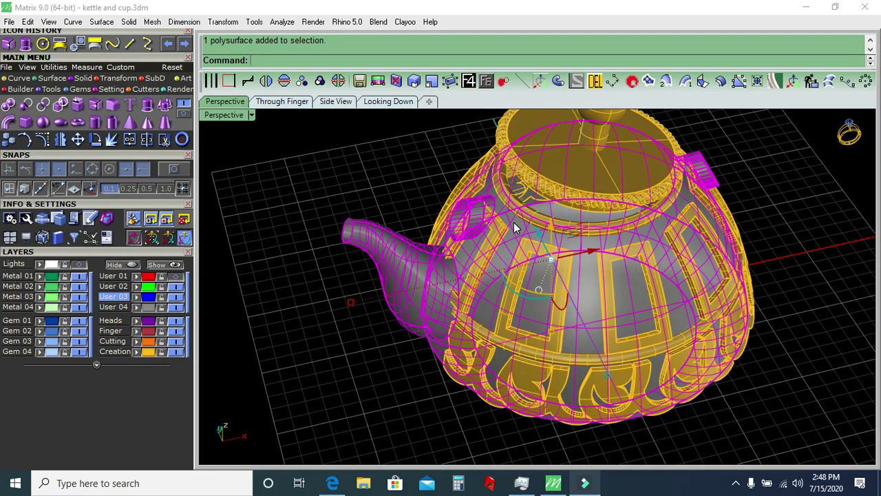
left_click(721, 81)
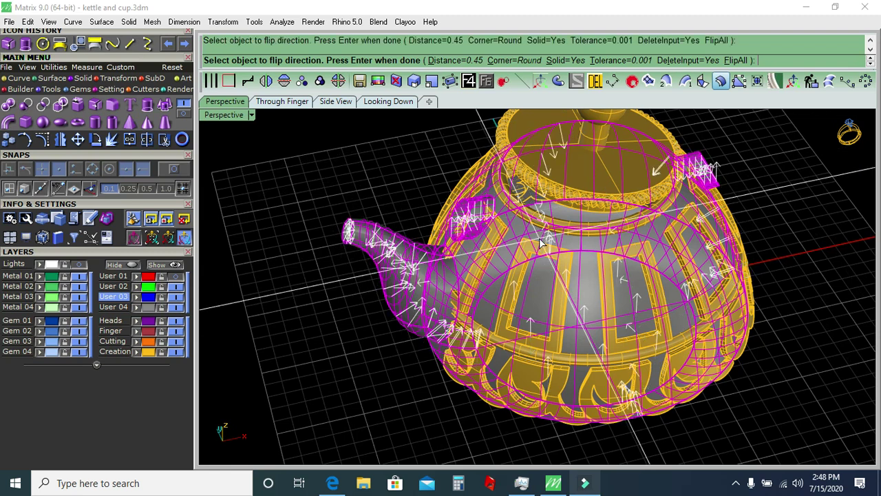
type(".5")
key("Return")
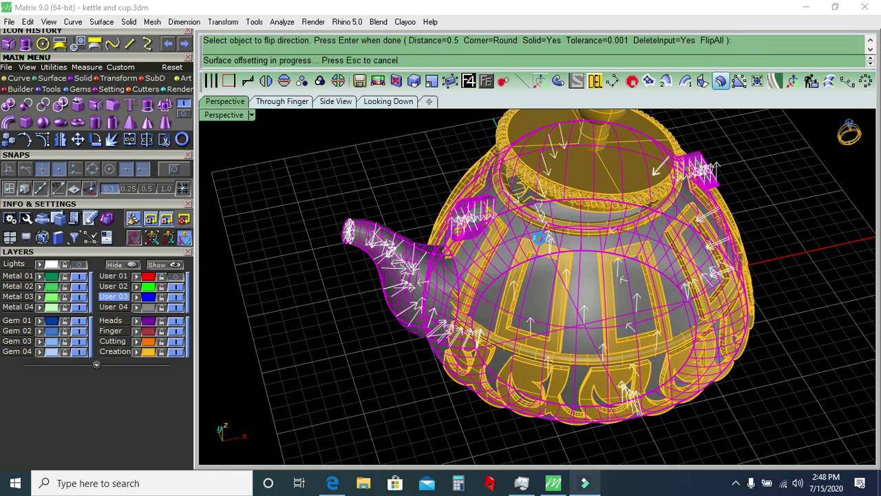
key("Return")
mouse_move(384, 358)
right_mouse_down()
mouse_move(514, 363)
mouse_move(591, 326)
mouse_move(553, 301)
mouse_move(483, 352)
mouse_move(595, 249)
right_mouse_up()
left_click(606, 313)
scroll(596, 248, "up", 5)
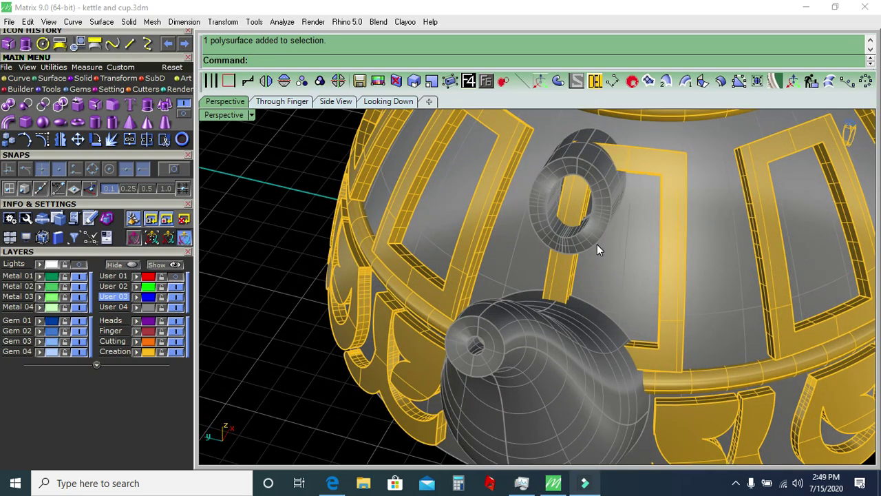
Extract the frame face beside the cylinder and put it on the User 03 layer.
left_click(113, 105)
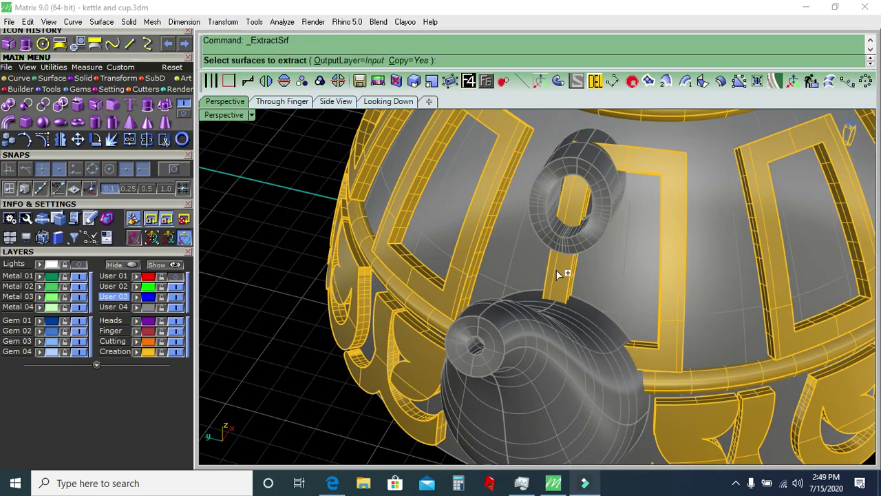
left_click(563, 274)
key("Return")
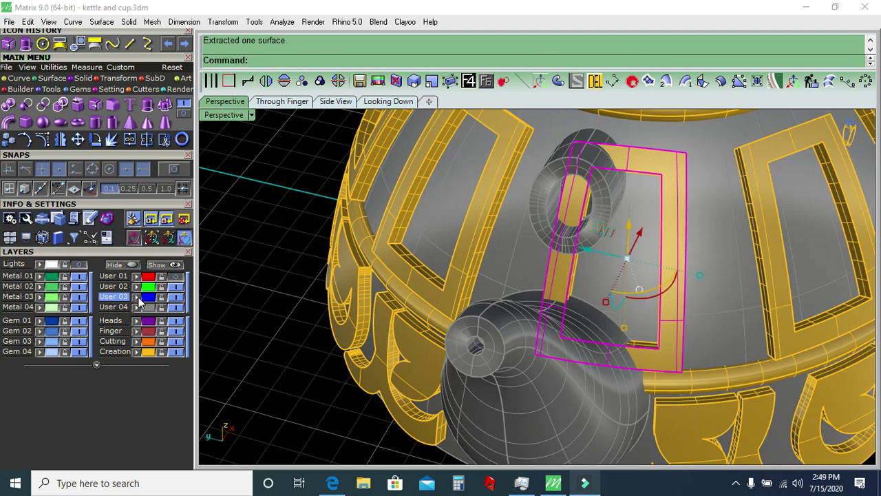
left_click(138, 298)
Delete the original gold frame, picking it from the overlapping polysurfaces.
scroll(664, 376, "up", 3)
left_click(640, 347)
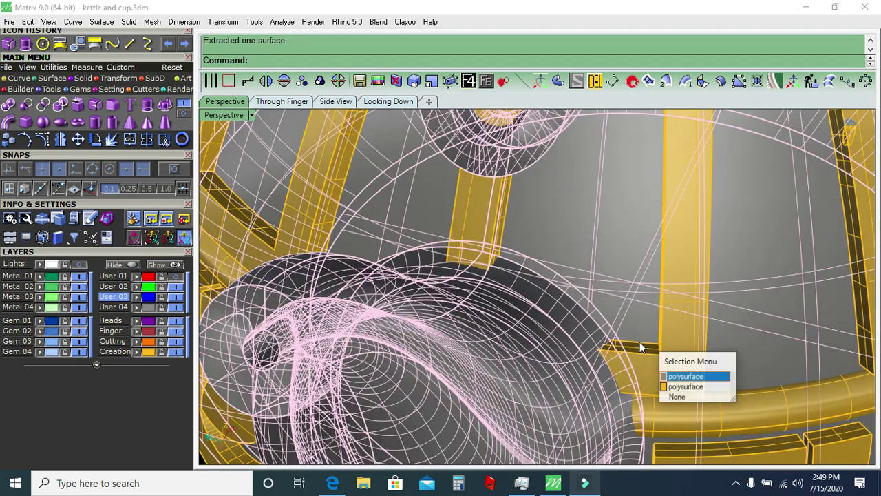
left_click(685, 387)
key("Delete")
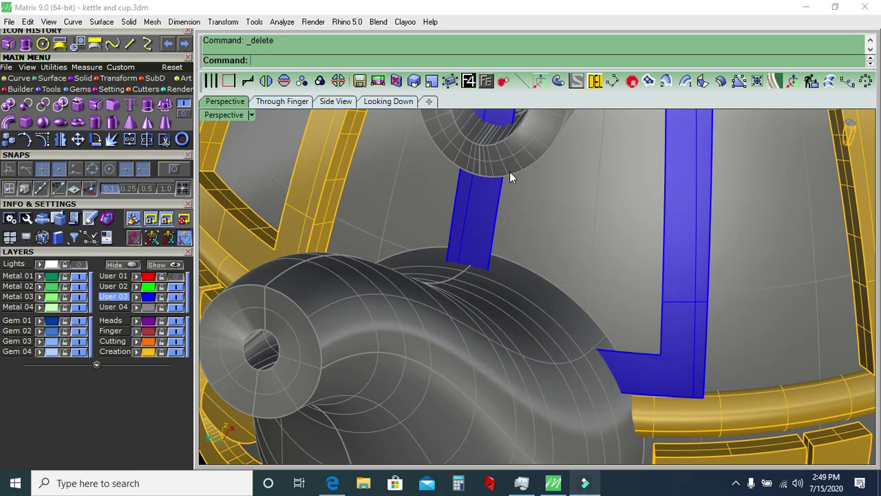
scroll(509, 230, "down", 2)
Trim the blue strip inside the cylinder, using the kettle body as cutter.
left_click(510, 232)
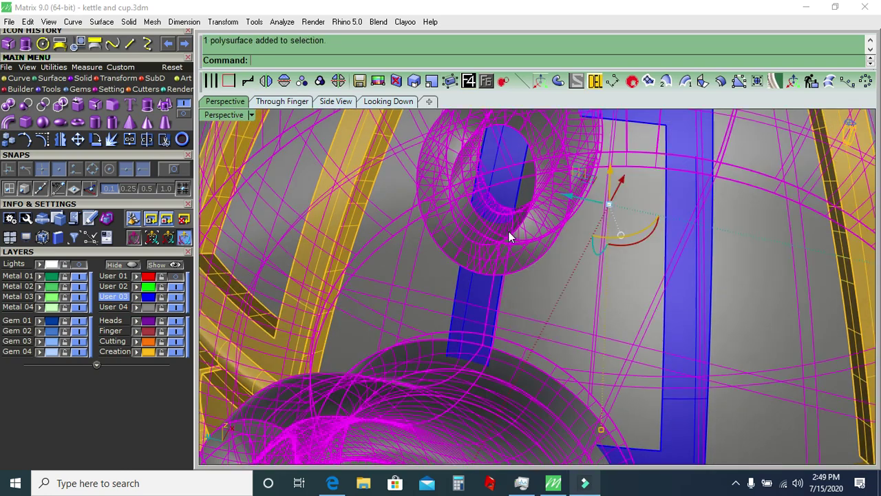
left_click(166, 141)
left_click(510, 185)
key("Return")
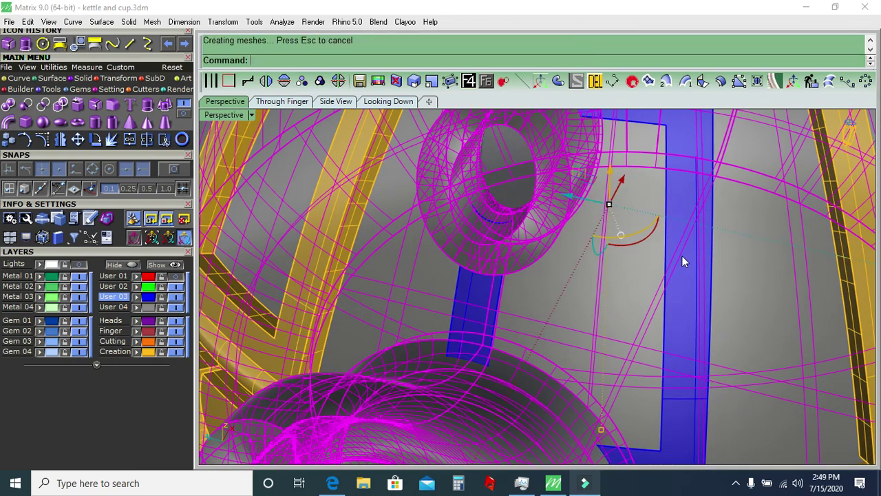
Offset the trimmed blue frame surface into a solid and view the whole teapot.
left_click(683, 258)
scroll(682, 222, "down", 3)
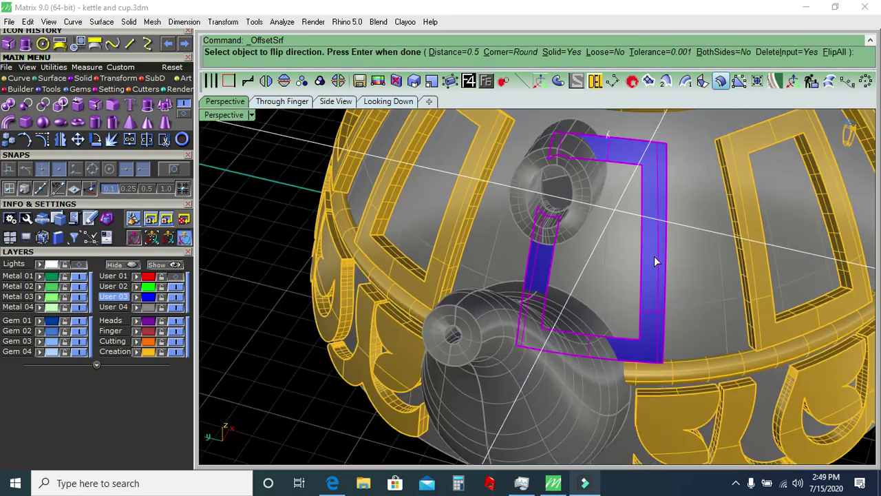
right_click_drag(654, 256, 620, 271)
key("Return")
key("Return")
type(".56")
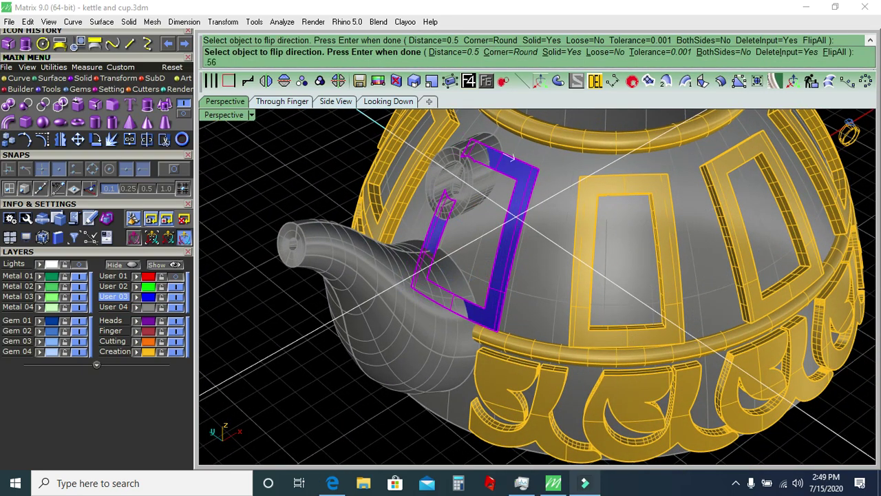
key("Return")
key("Escape")
scroll(417, 384, "down", 5)
mouse_move(597, 322)
right_mouse_down()
mouse_move(482, 310)
mouse_move(589, 241)
right_mouse_up()
Expand the layer panel to show User 17–32 so the cup appears.
scroll(482, 310, "up", 3)
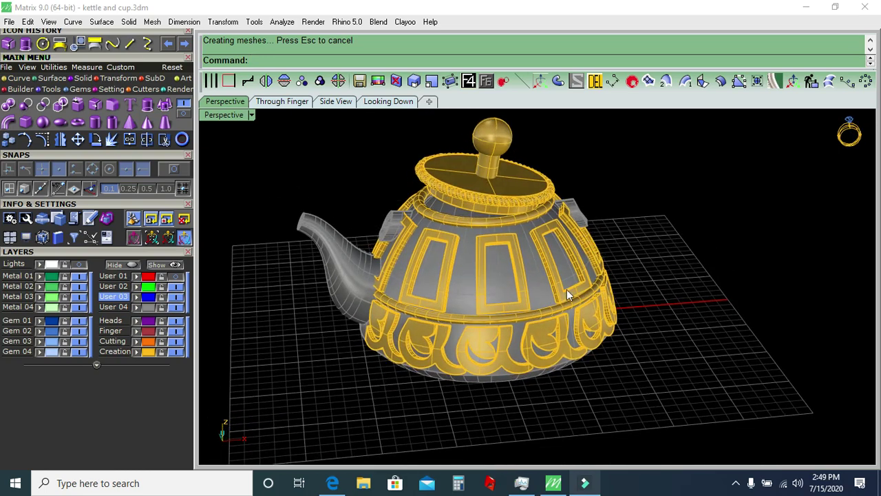
mouse_move(563, 287)
right_mouse_down()
mouse_move(563, 273)
mouse_move(520, 213)
mouse_move(530, 230)
right_mouse_up()
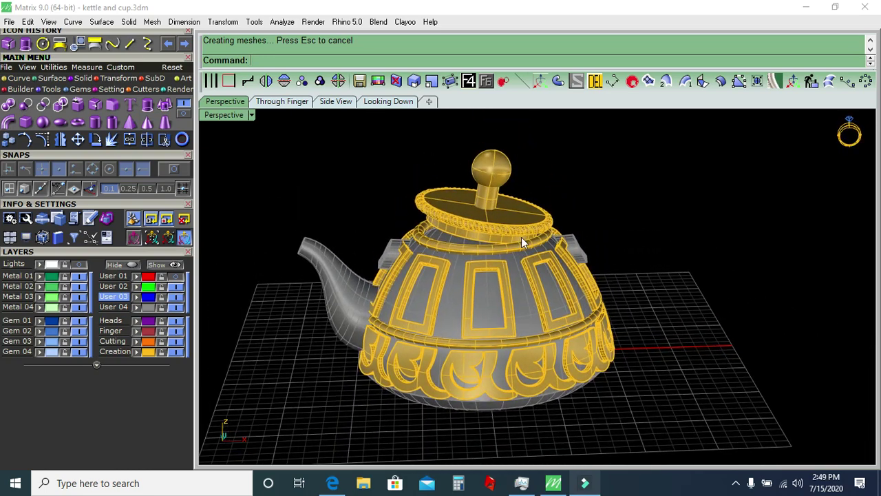
scroll(521, 237, "down", 3)
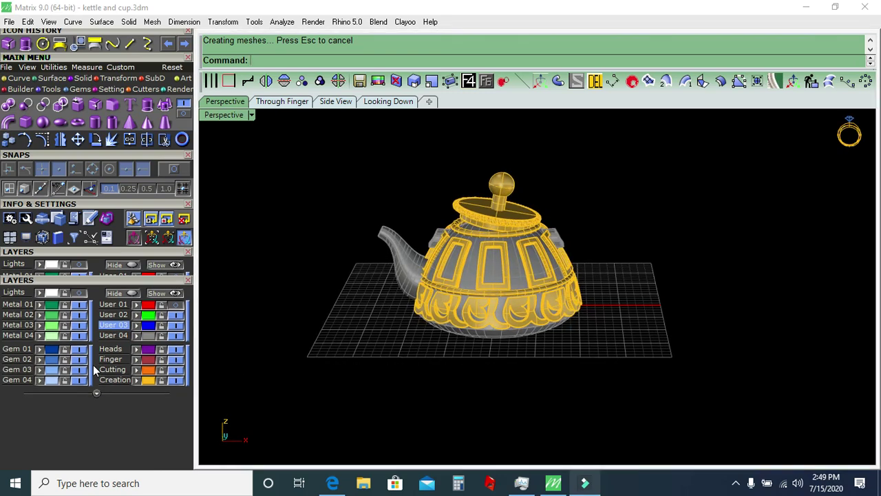
left_click(96, 365)
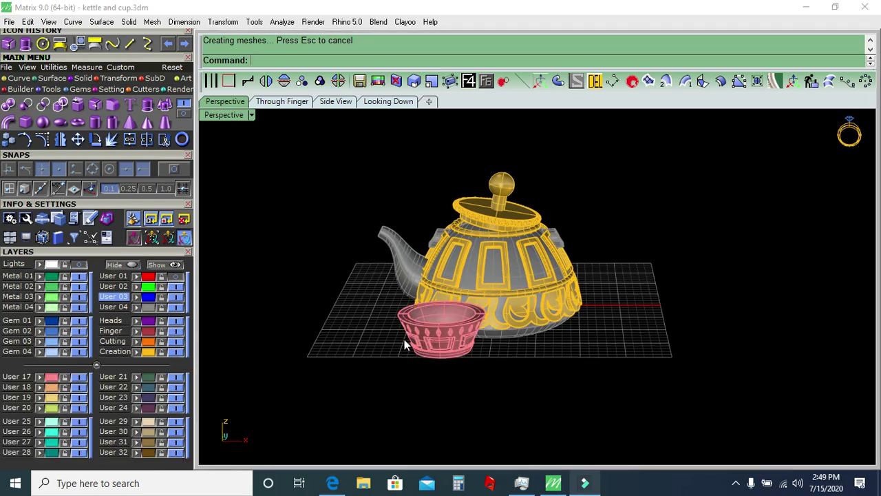
Move the cup forward in front of the teapot and view both from Looking Down.
scroll(398, 331, "up", 3)
scroll(379, 337, "up", 2)
left_click(385, 294)
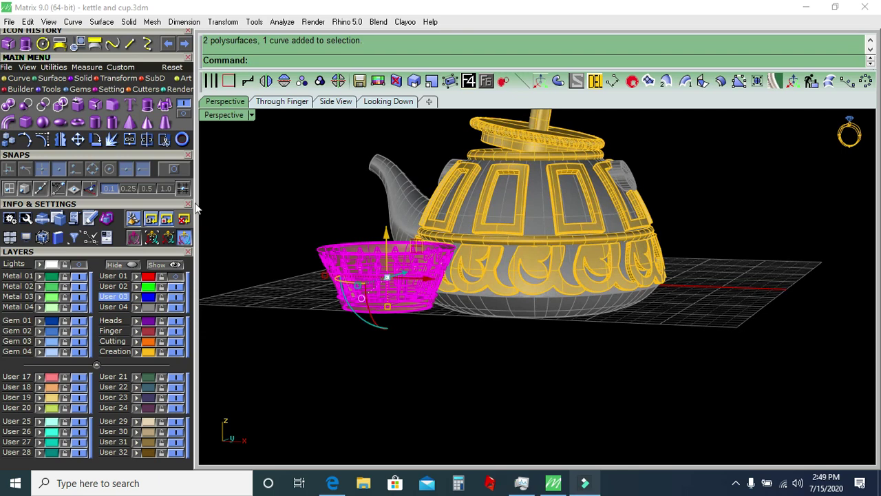
left_click_drag(387, 307, 420, 327)
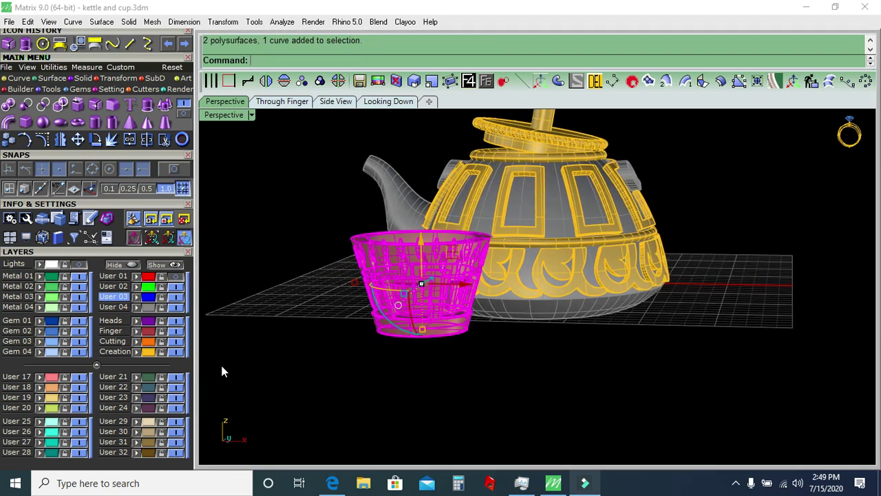
left_click(348, 356)
right_click_drag(358, 351, 609, 367)
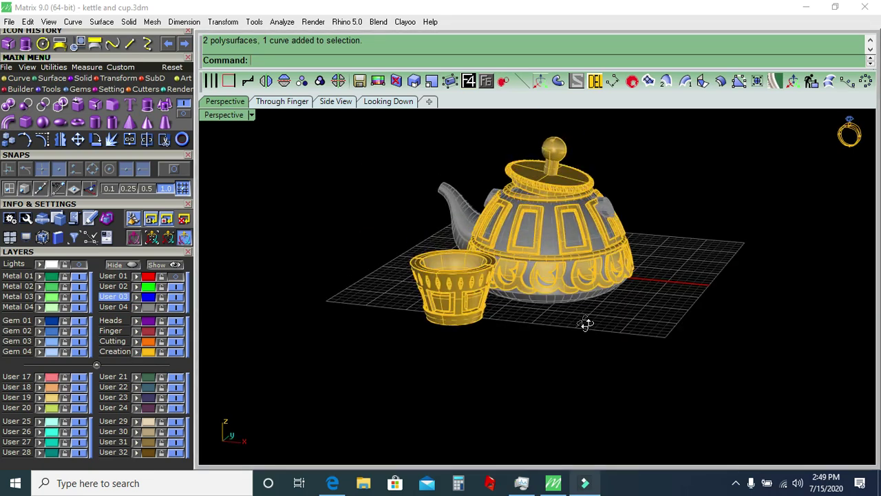
left_click(398, 101)
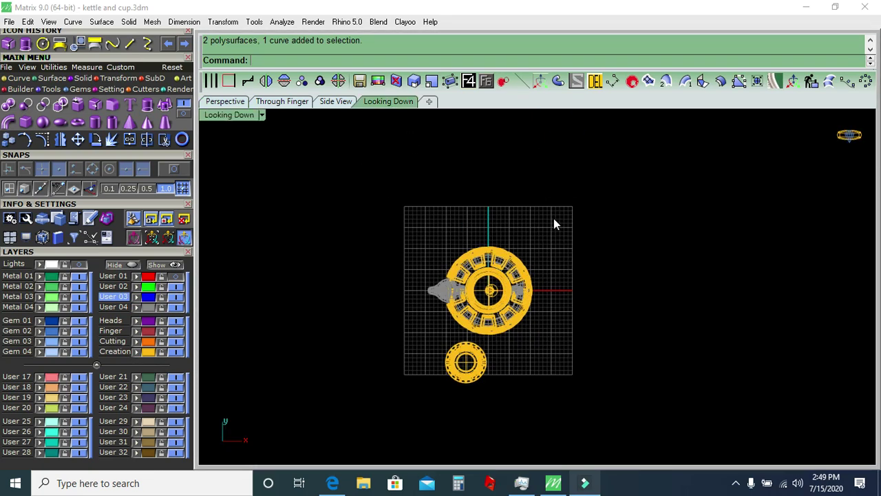
Centre the cup on Y in CPlane and slide it left beside the spout.
scroll(530, 289, "up", 2)
left_click(517, 297)
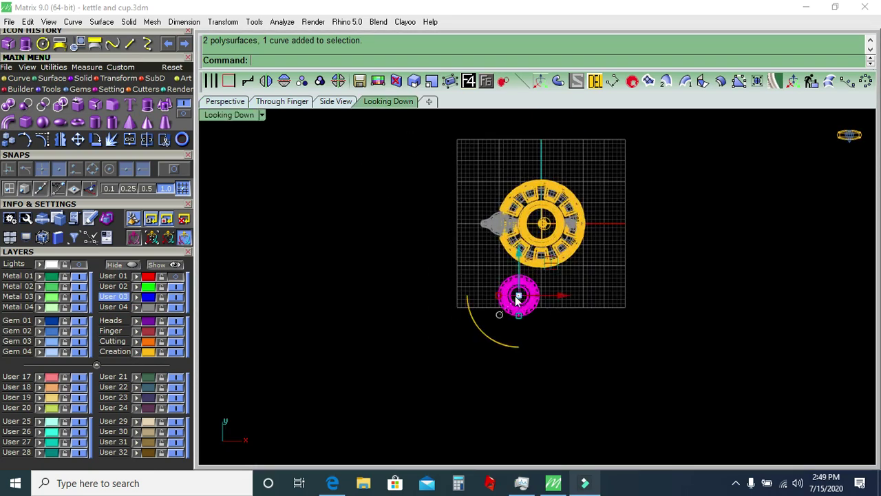
left_click(80, 46)
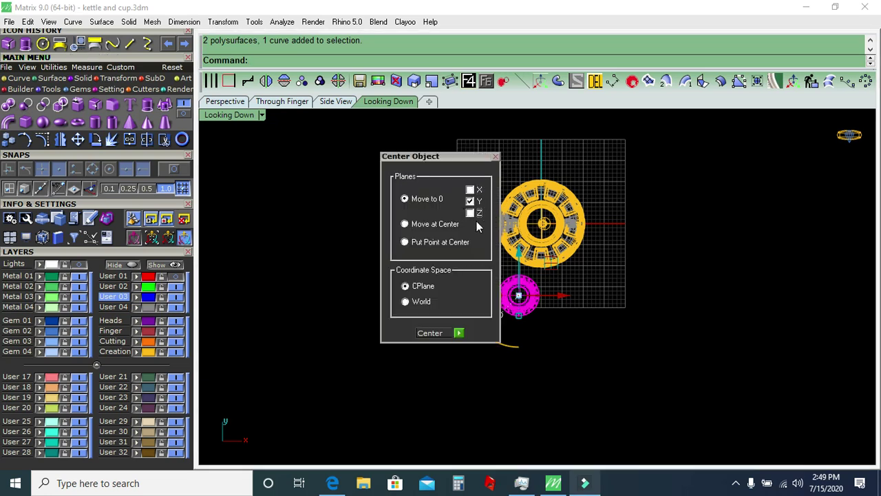
left_click(459, 334)
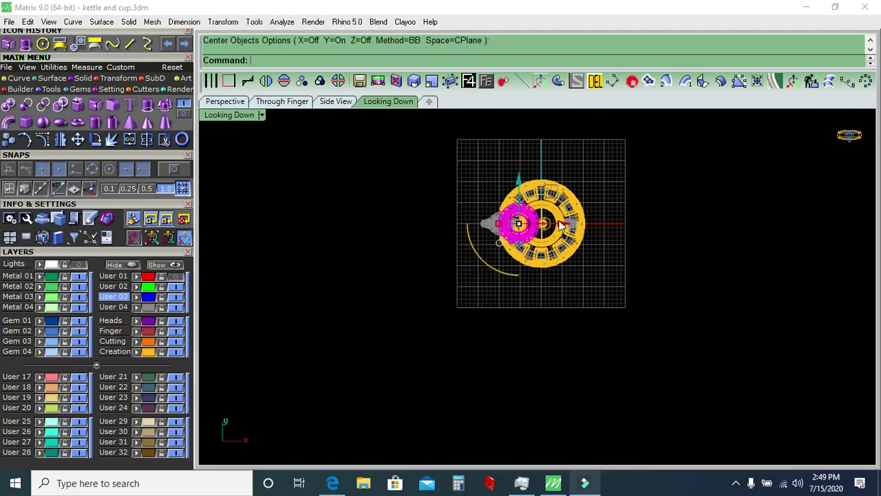
left_click_drag(561, 226, 468, 230)
left_click(359, 336)
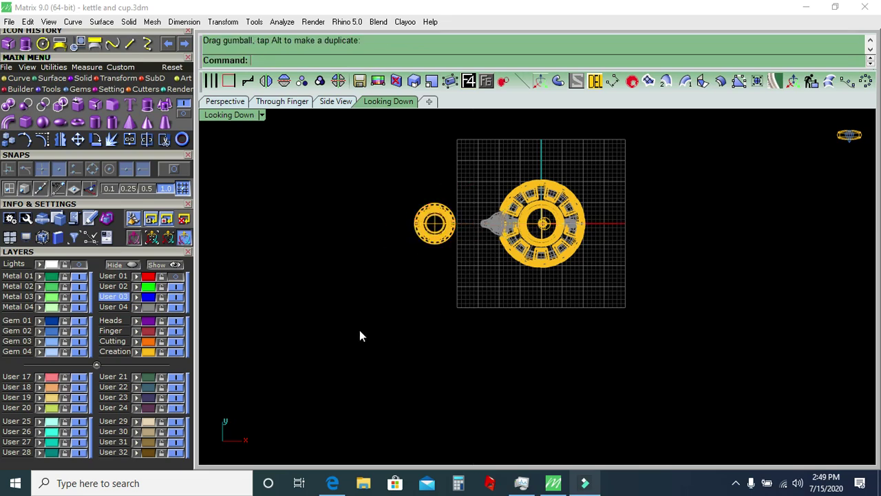
Frame the model in the view and collapse the extra layer rows.
right_click_drag(490, 246, 489, 330)
scroll(537, 275, "up", 2)
scroll(568, 227, "up", 3)
scroll(568, 227, "down", 4)
scroll(561, 205, "up", 3)
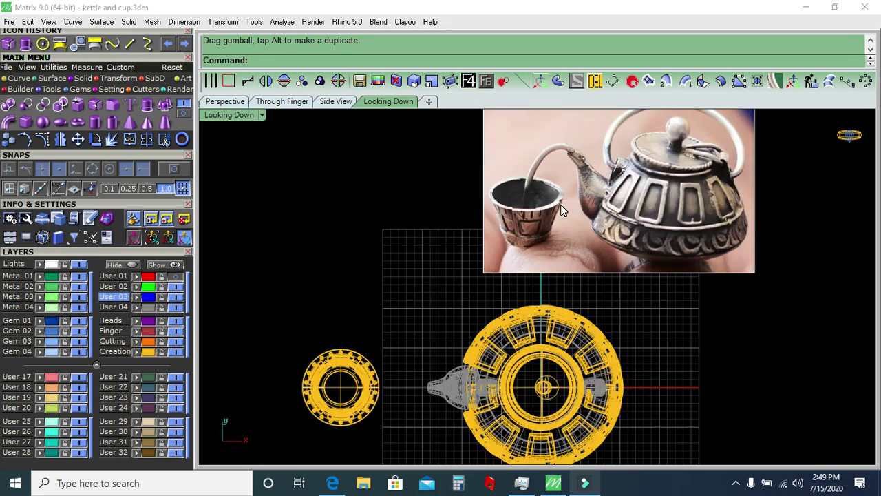
scroll(560, 205, "up", 2)
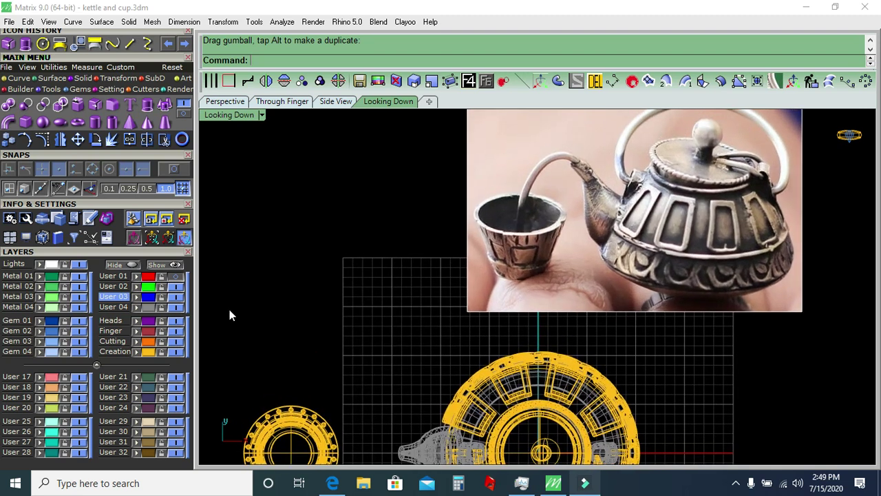
left_click(97, 364)
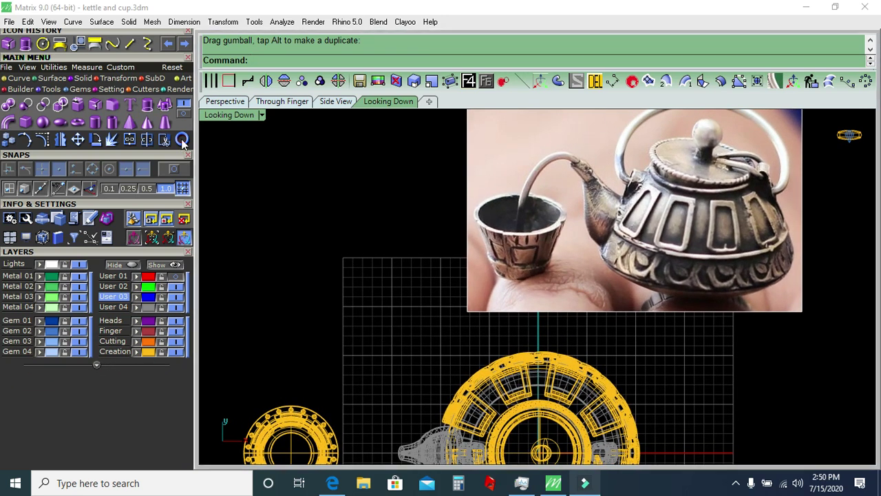
Draw an interpolated curve through six points from the spout tip down into the cup.
left_click(147, 44)
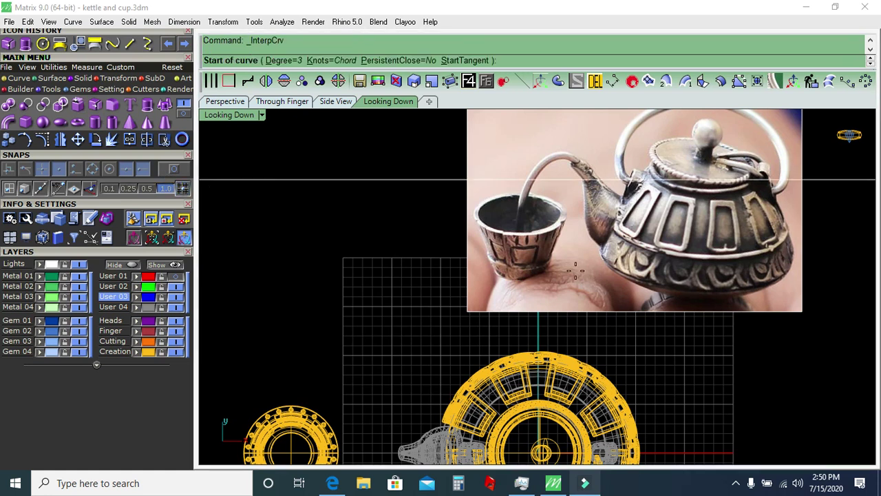
scroll(576, 197, "up", 1)
scroll(576, 197, "up", 1)
scroll(575, 207, "up", 1)
scroll(577, 205, "up", 1)
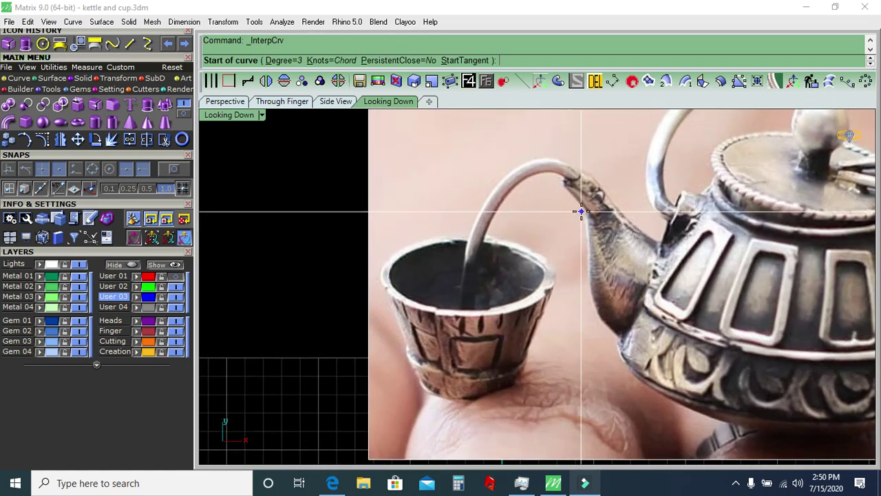
left_click(580, 186)
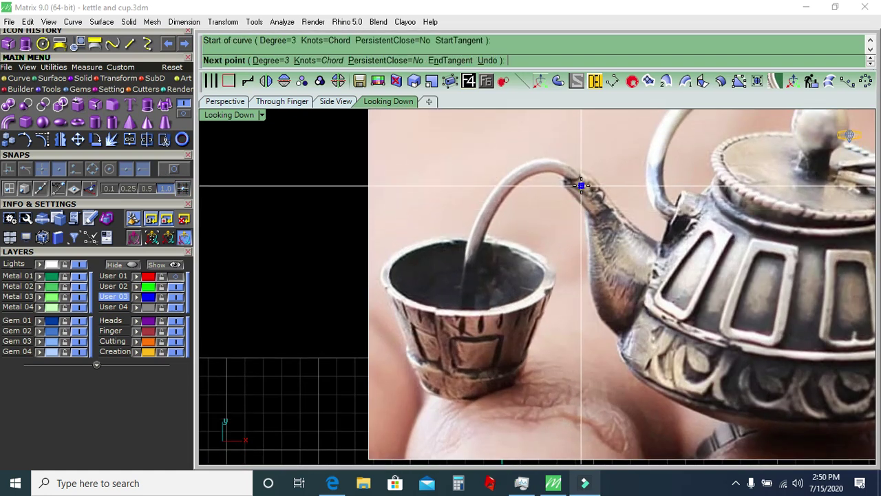
left_click(562, 167)
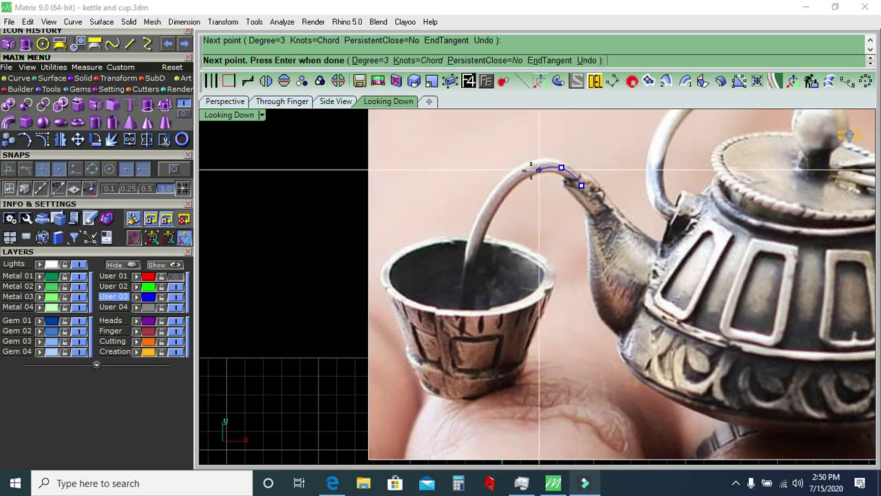
left_click(521, 173)
left_click(486, 208)
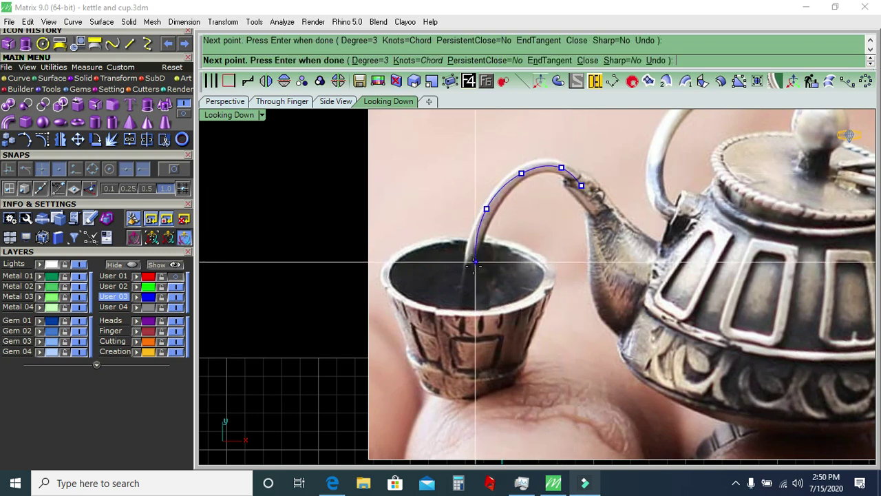
left_click(468, 281)
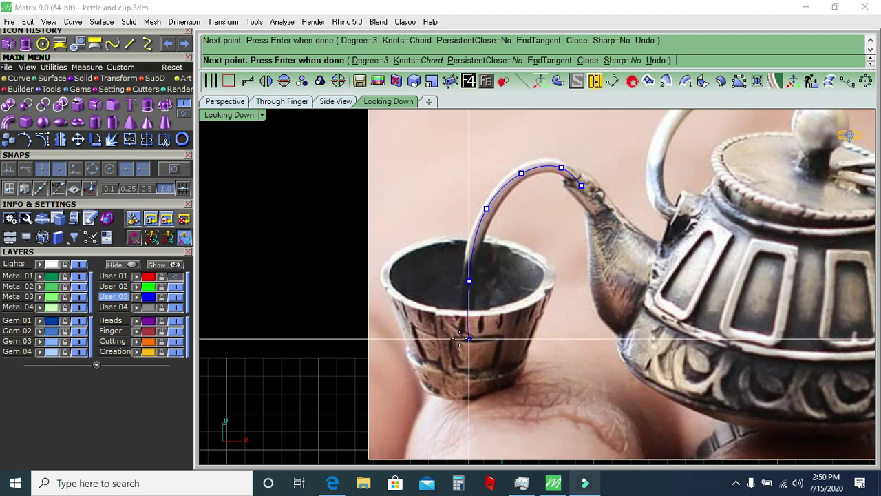
left_click(466, 368)
key("Return")
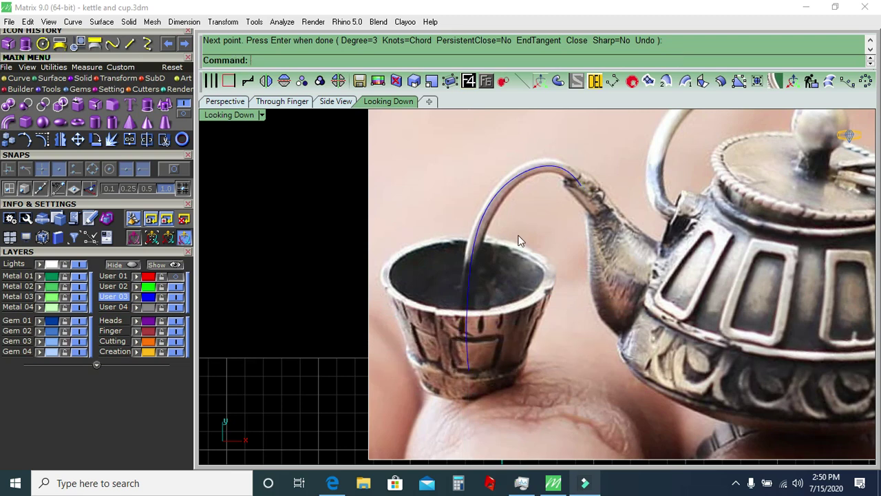
Switch to the Side View to see the model from the side.
scroll(385, 230, "down", 2)
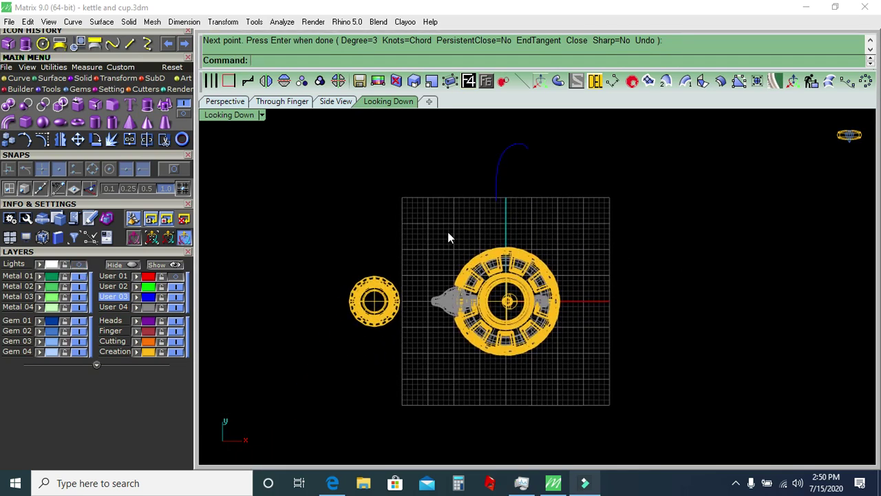
scroll(445, 230, "up", 3)
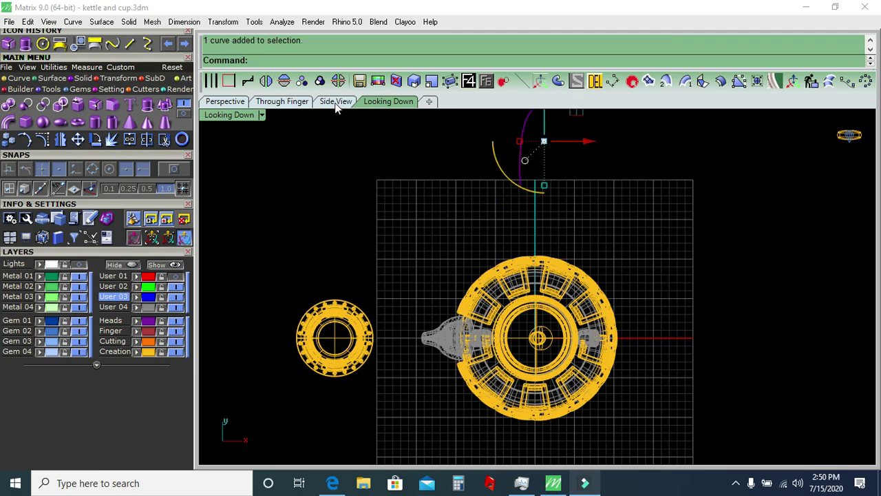
left_click(336, 102)
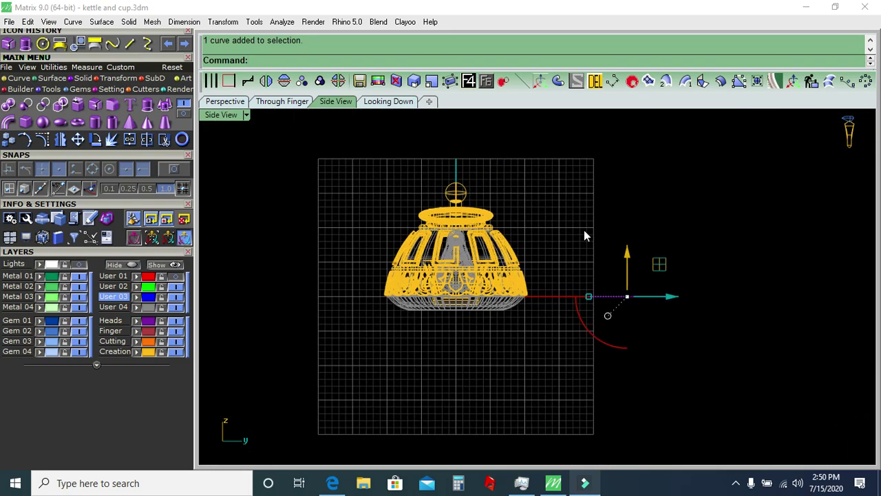
Rotate the stream curve upright about the origin 0,0,0 using two reference points.
key("ctrl+r")
left_click(456, 296)
left_click(757, 297)
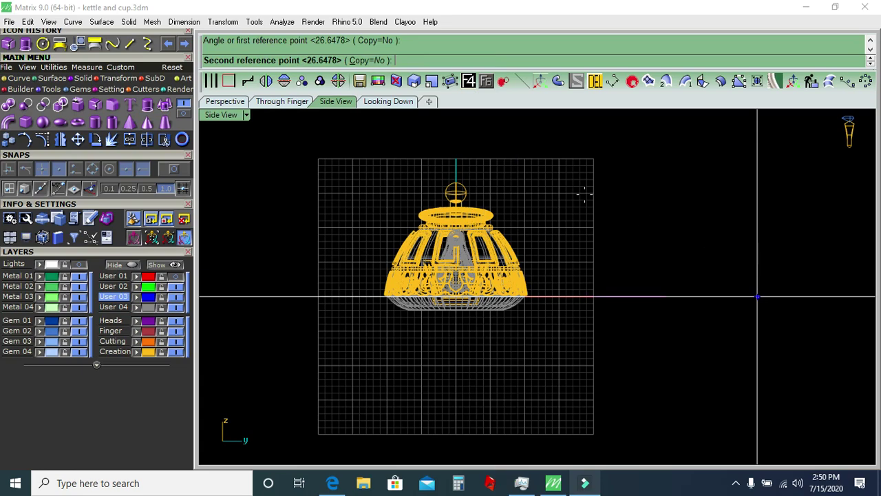
left_click(515, 180)
In the Through Finger view, drag the cup right and down to the teapot's base level.
left_click(301, 102)
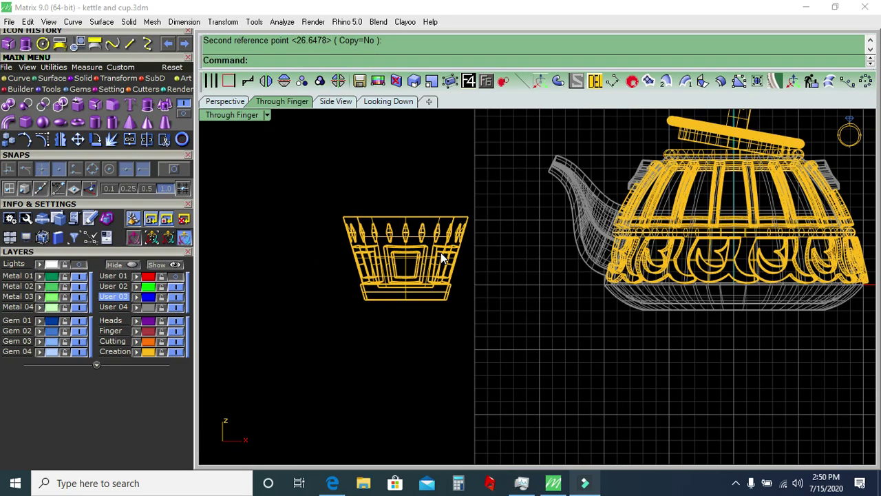
left_click(443, 257)
left_click_drag(443, 234, 485, 244)
left_click(537, 328)
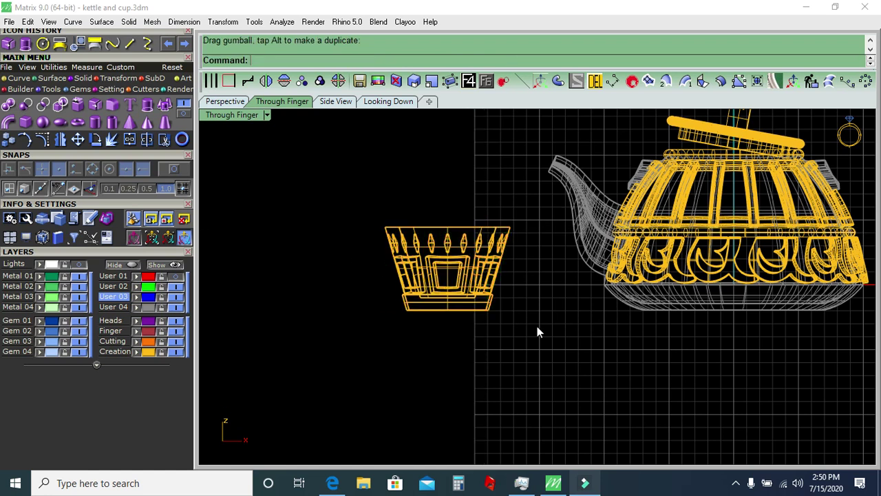
Start and cancel a line with L, then select the cup and the stream curve.
type("l")
key("Return")
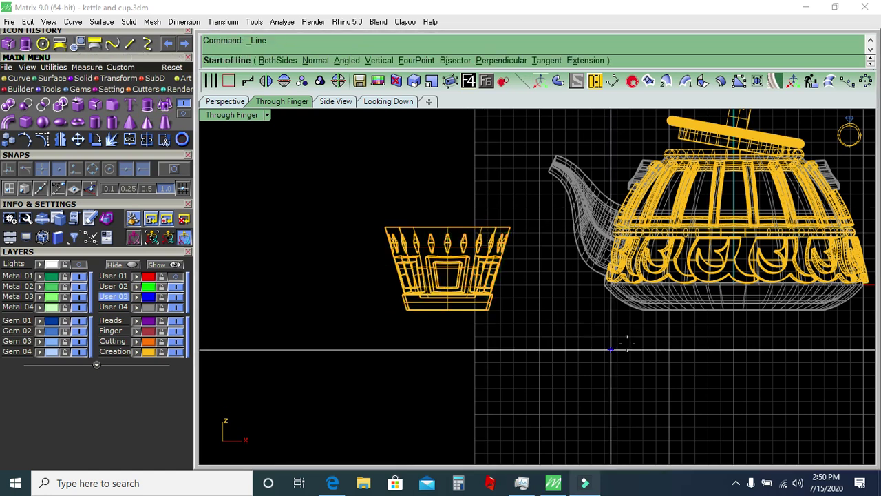
key("Escape")
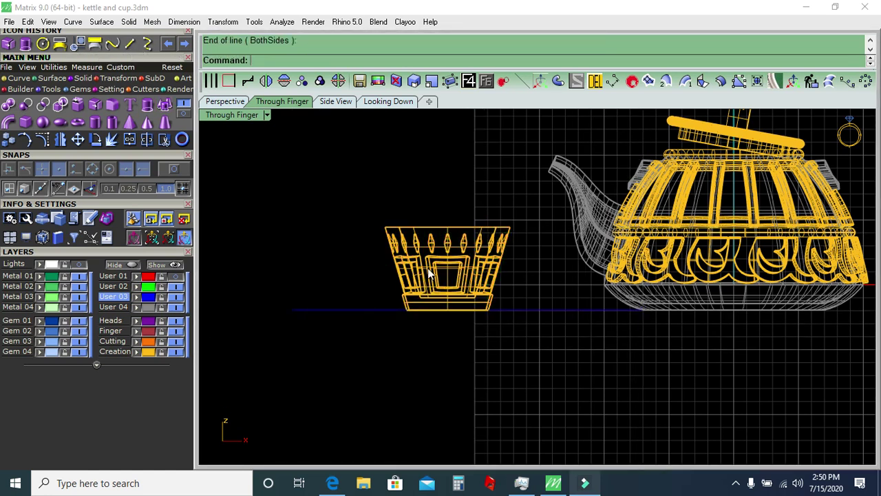
left_click(490, 267)
scroll(492, 268, "down", 1)
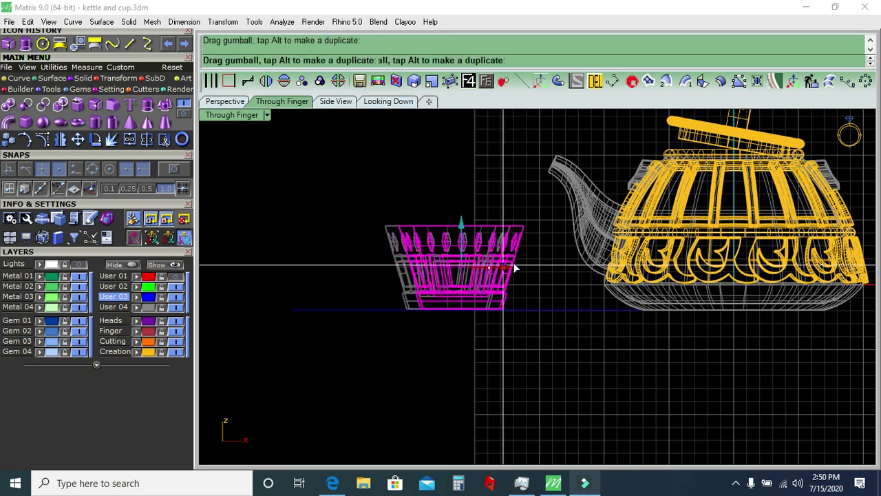
key("Escape")
scroll(543, 282, "down", 2)
left_click(542, 281)
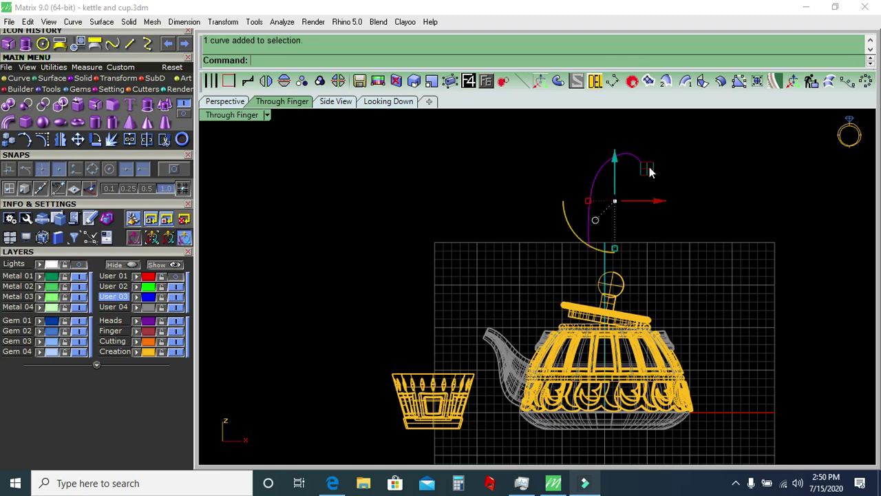
Move the stream arc down beside the spout so it starts near the spout tip.
left_click_drag(653, 163, 493, 333)
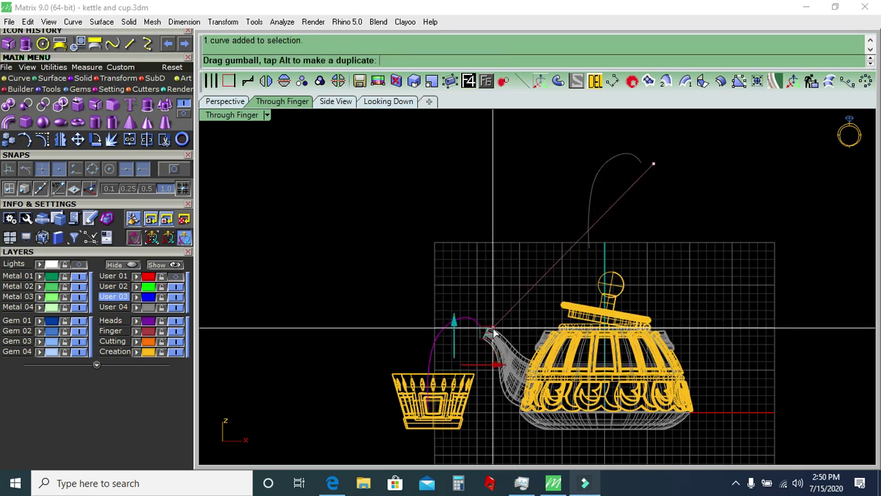
scroll(493, 333, "up", 2)
scroll(485, 333, "up", 2)
scroll(492, 231, "down", 1)
scroll(492, 234, "down", 1)
left_click_drag(479, 274, 497, 293)
scroll(509, 237, "down", 1)
scroll(500, 249, "down", 1)
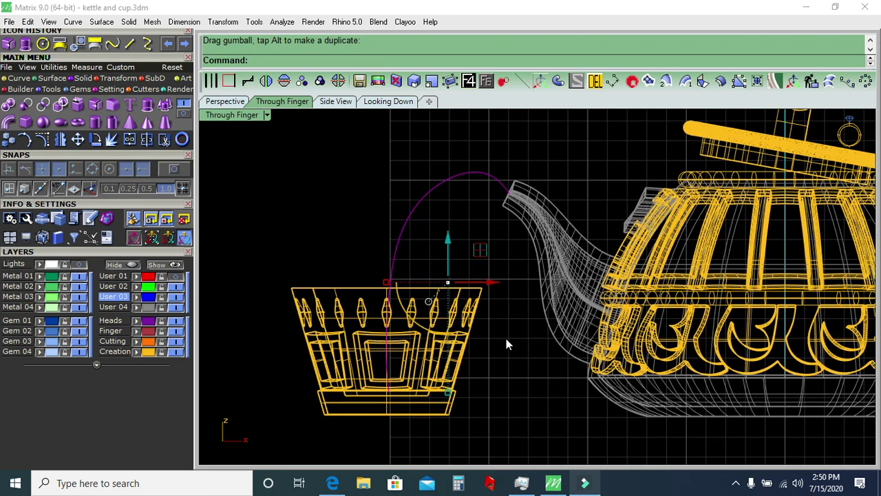
Show the arc's control points and lower the spout-end points to reshape the stream, then reselect the arc.
left_click(42, 139)
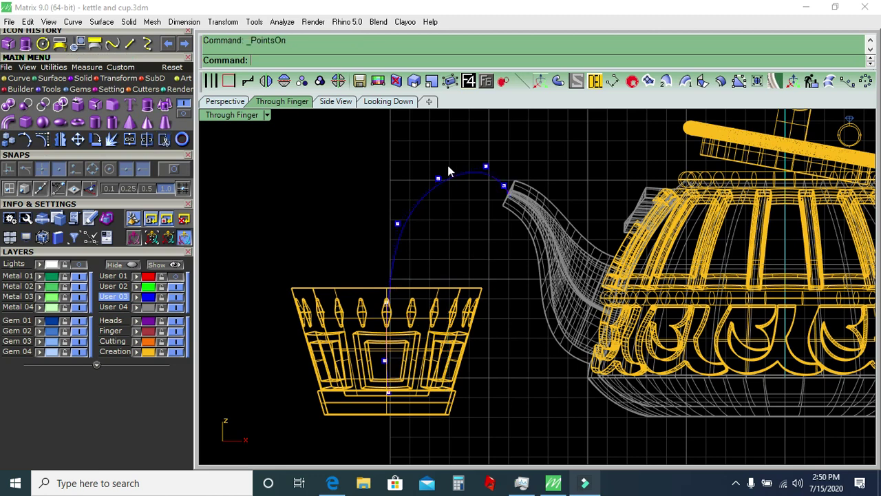
scroll(492, 172, "up", 1)
left_click_drag(464, 142, 514, 203)
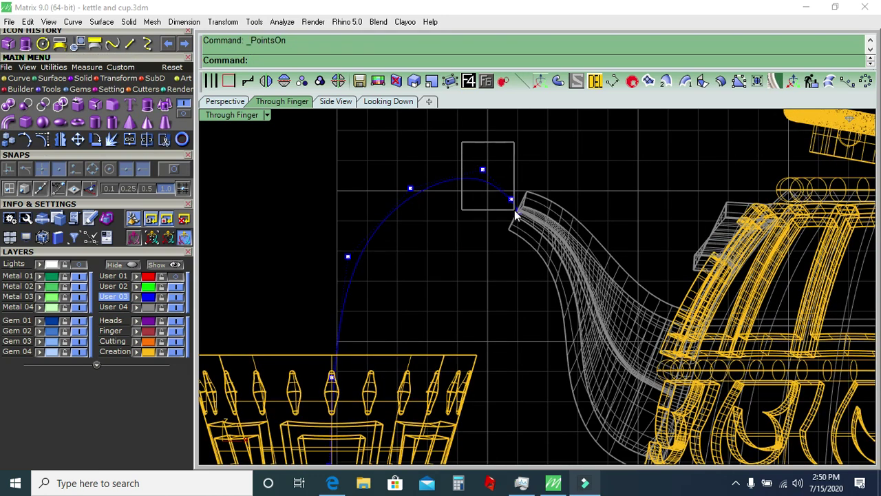
left_click_drag(498, 154, 492, 144)
left_click(553, 143)
scroll(509, 202, "up", 2)
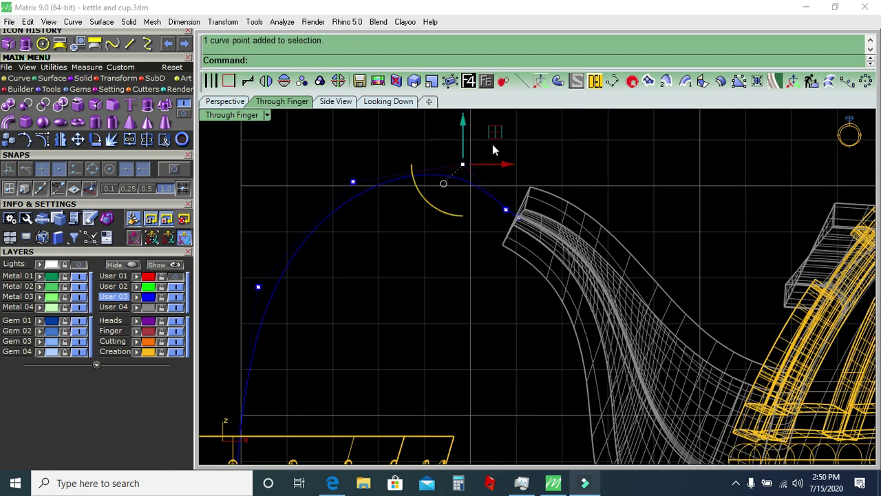
left_click_drag(514, 218, 535, 202)
left_click(472, 220)
left_click_drag(470, 222, 510, 201)
scroll(513, 174, "down", 2)
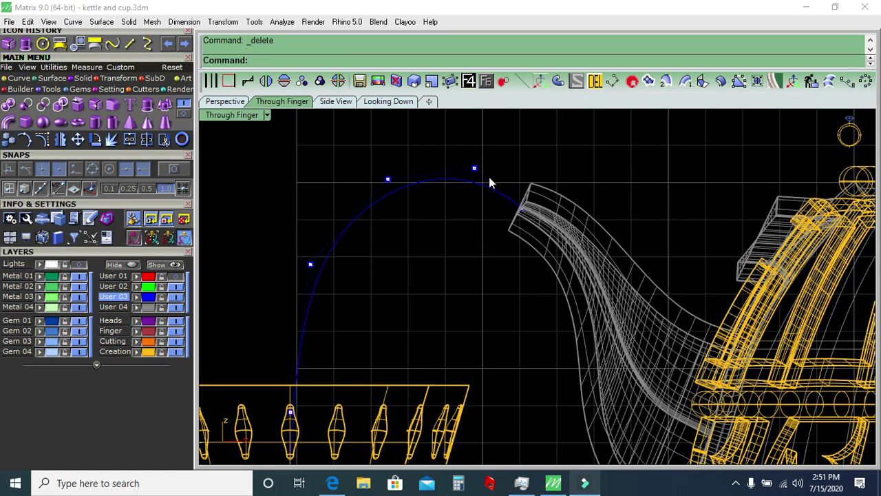
scroll(468, 196, "down", 2)
left_click(441, 181)
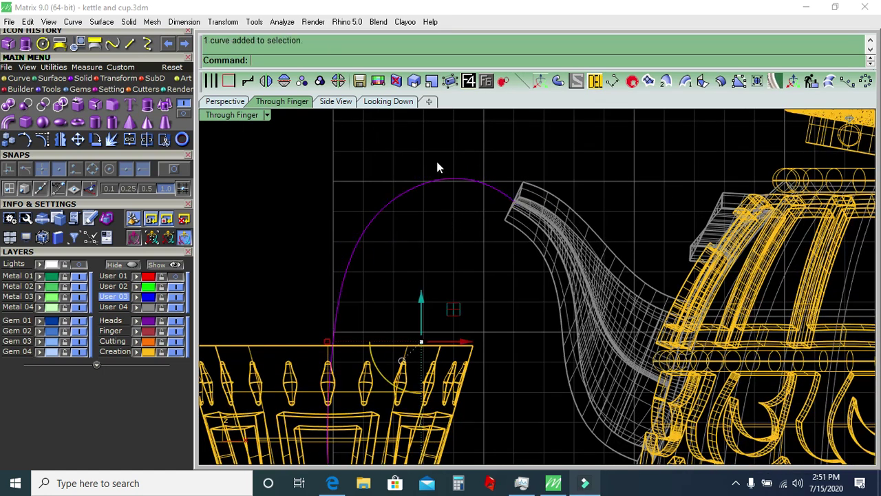
Build a pipe along the stream arc with the default diameters, skipping the shell.
left_click(562, 83)
key("Return")
key("Return")
key("Return")
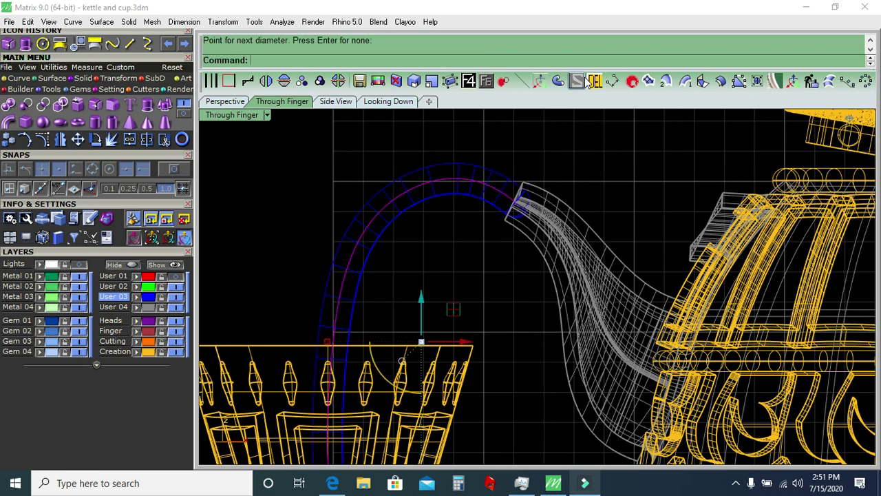
left_click(576, 82)
key("Escape")
Delete the original stream arc curve, leaving only the pipe.
left_click(501, 188)
left_click(530, 209)
left_click(595, 81)
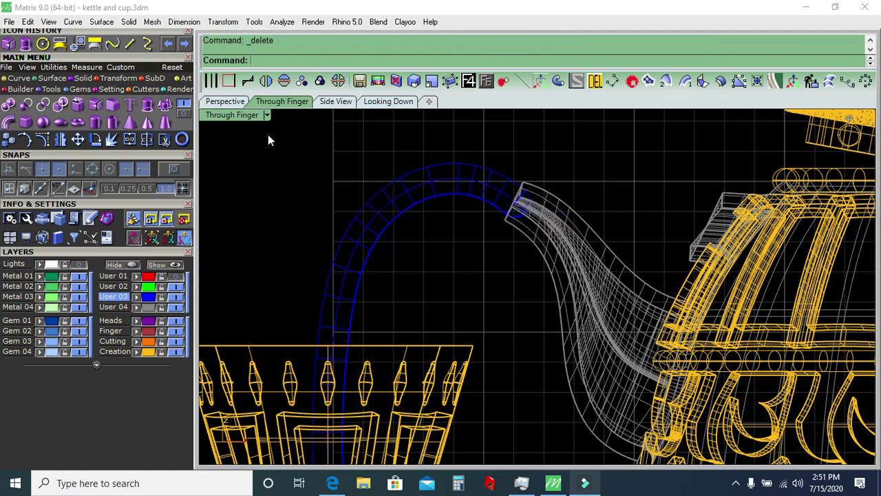
left_click(225, 101)
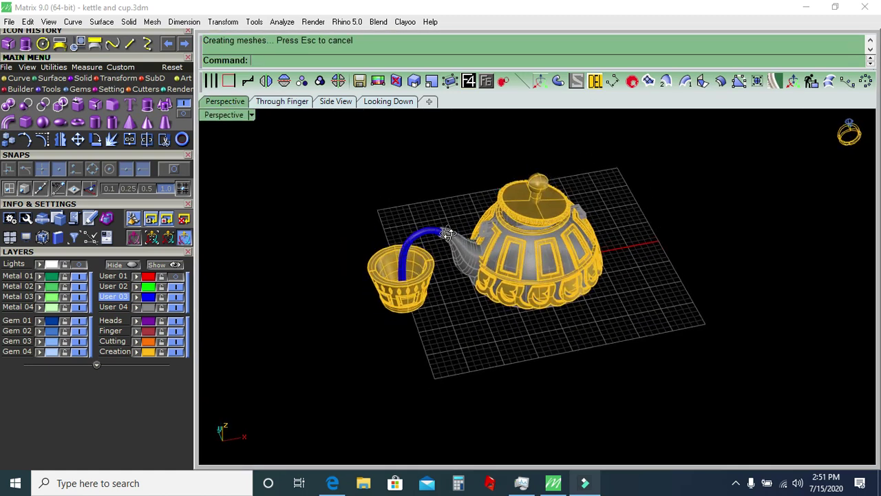
Put the stream tube on the copper user layer.
left_click(417, 201)
left_click(97, 364)
left_click(282, 385)
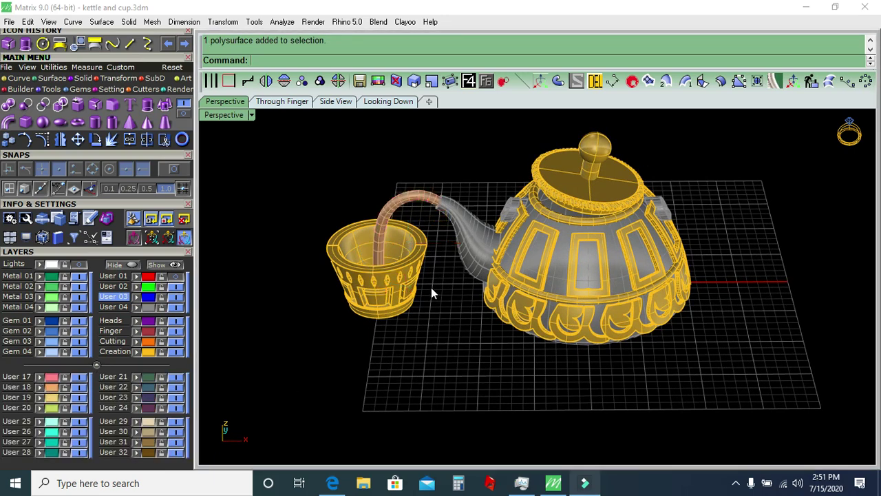
scroll(441, 289, "up", 3)
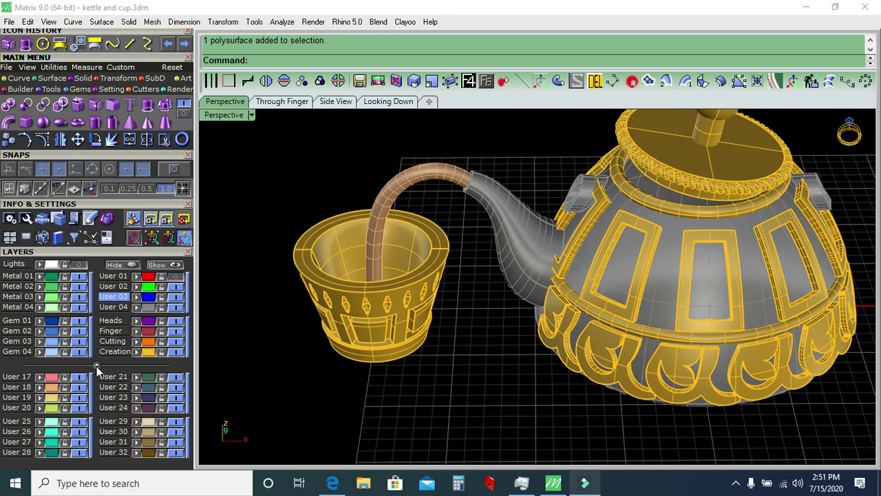
left_click(96, 365)
scroll(538, 294, "down", 3)
Check the model from a lower angle, then in front view and top view with the reference photo.
mouse_move(537, 294)
right_mouse_down()
mouse_move(457, 243)
mouse_move(558, 268)
right_mouse_up()
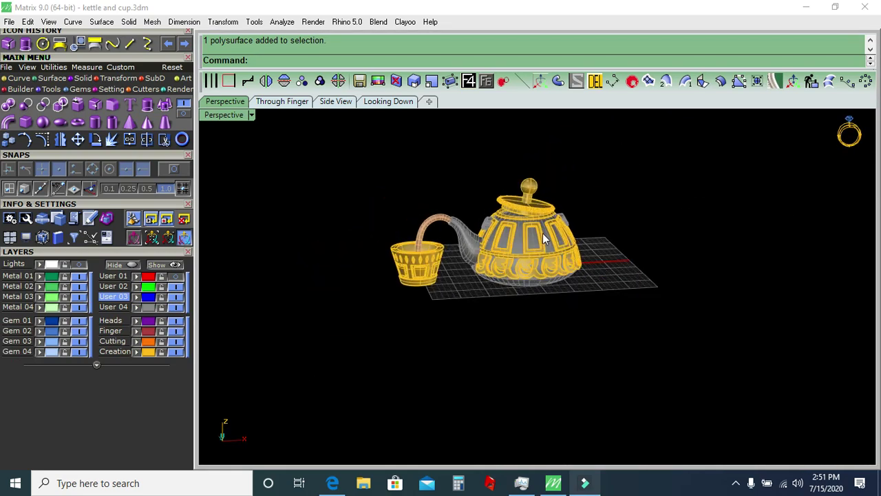
left_click(300, 103)
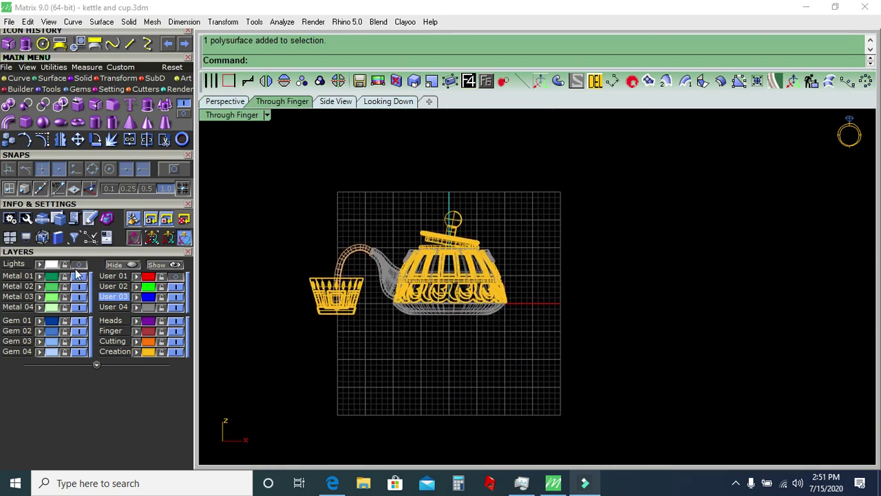
left_click(398, 105)
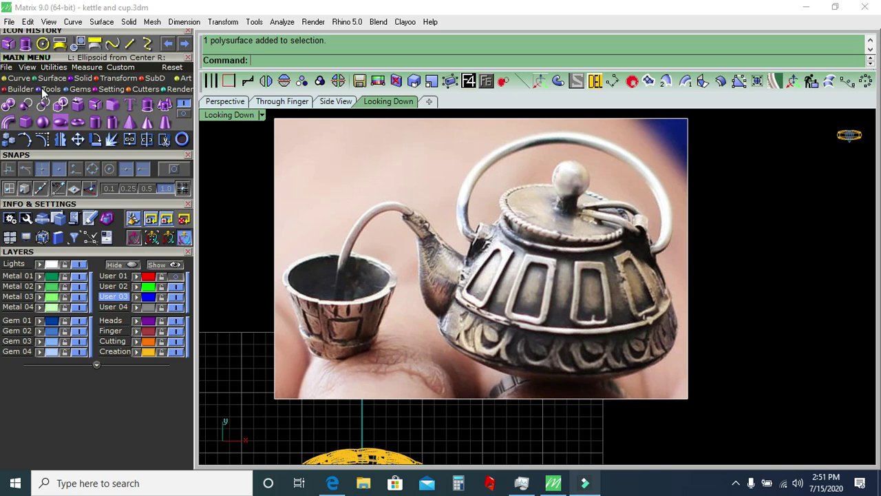
Draw an interpolated curve from the left hinge up to the handle's midpoint over the photo, then hide the photo.
left_click(147, 43)
scroll(473, 241, "up", 1)
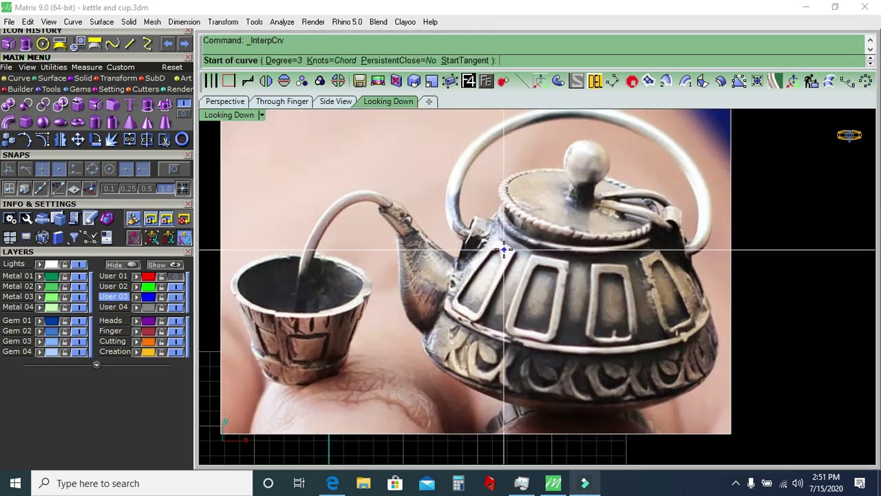
left_click(475, 236)
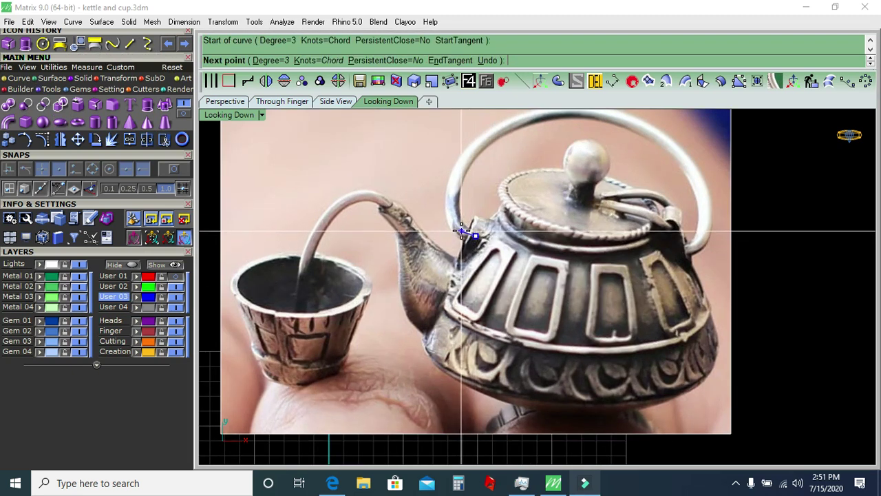
left_click(460, 230)
left_click(452, 207)
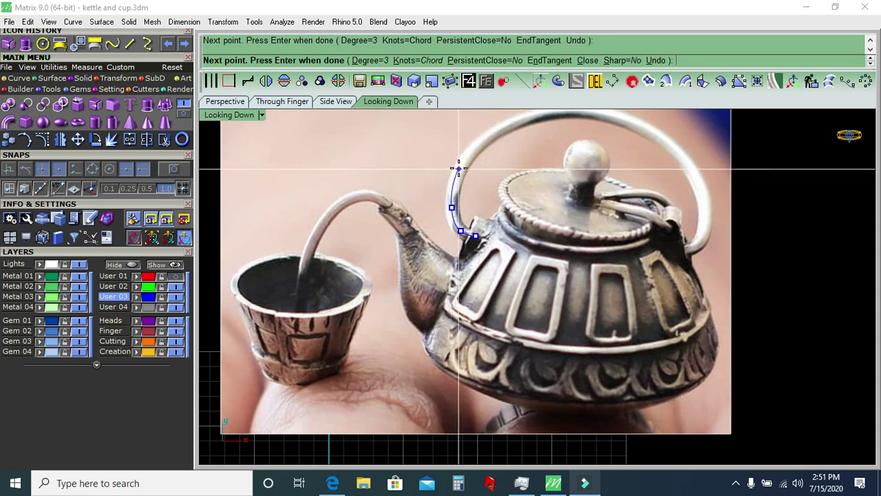
left_click(459, 167)
right_click_drag(457, 181, 400, 266)
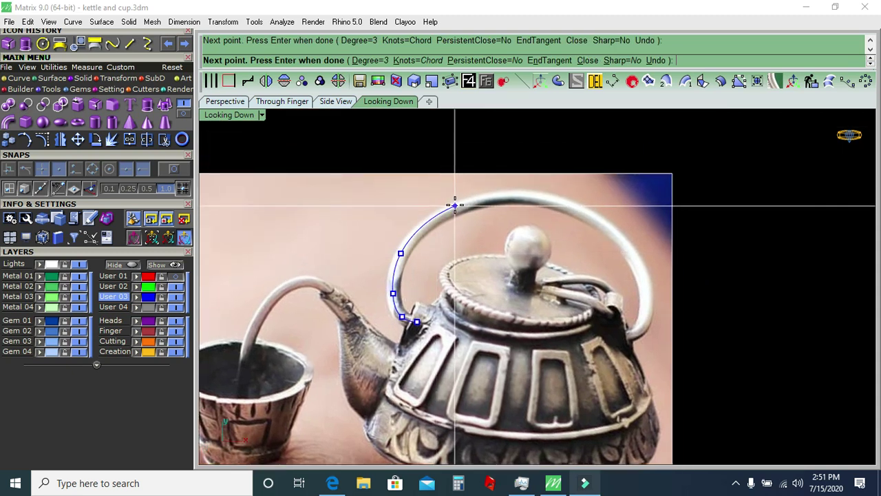
left_click(466, 201)
left_click(506, 195)
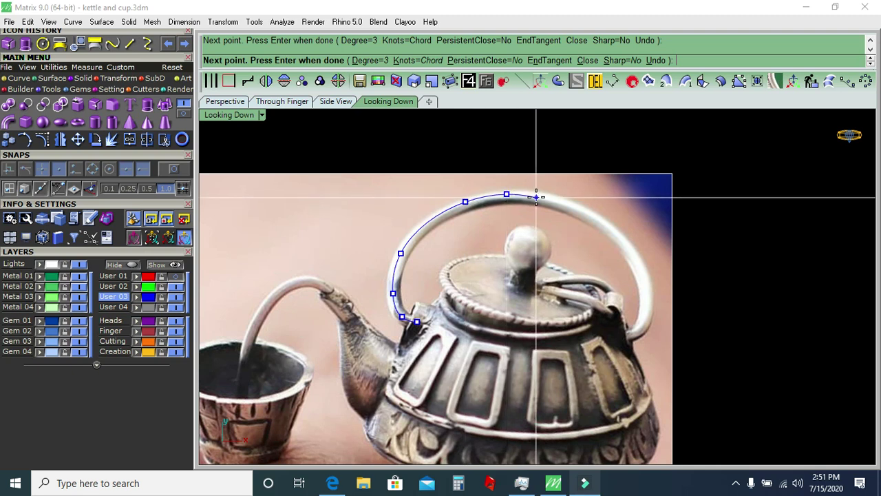
key("Return")
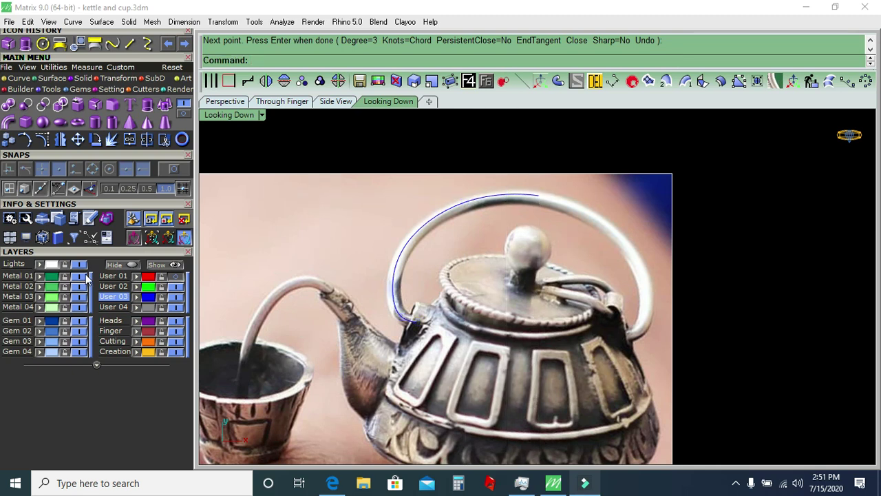
left_click(82, 265)
left_click_drag(495, 243, 382, 301)
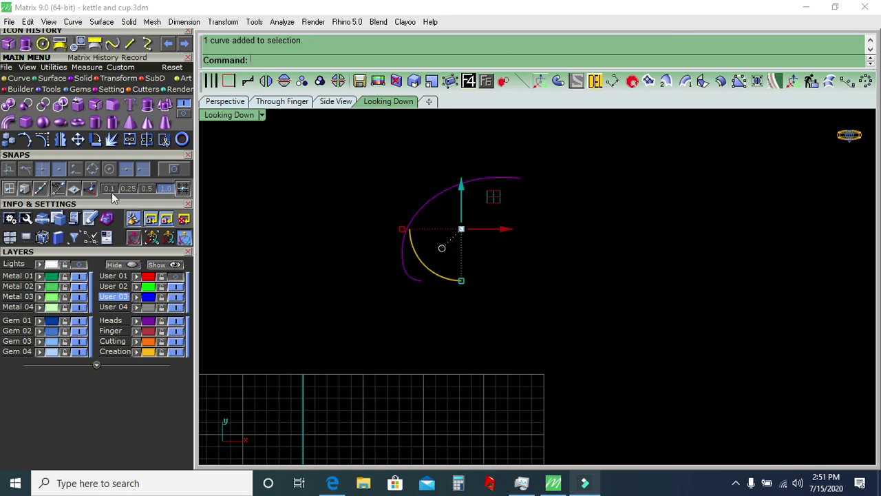
Mirror the half-handle curve about its top end to make the right half.
left_click(165, 141)
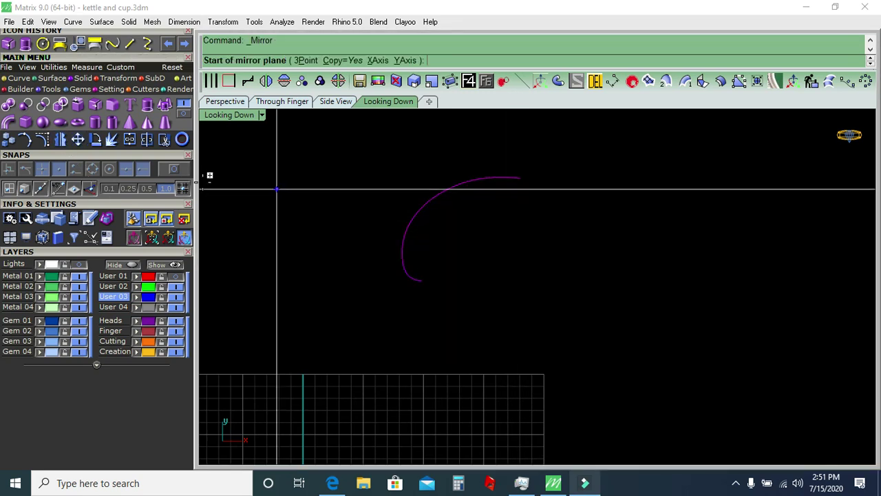
left_click(519, 178)
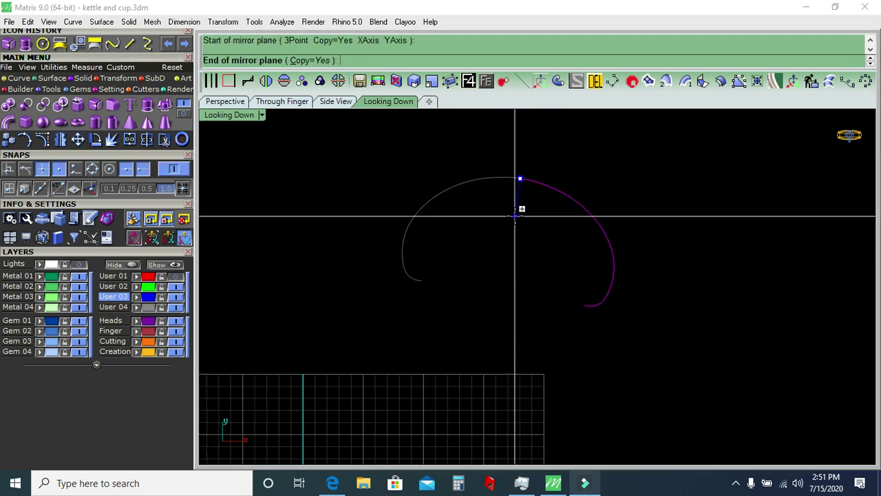
left_click(510, 224)
key("ctrl+a")
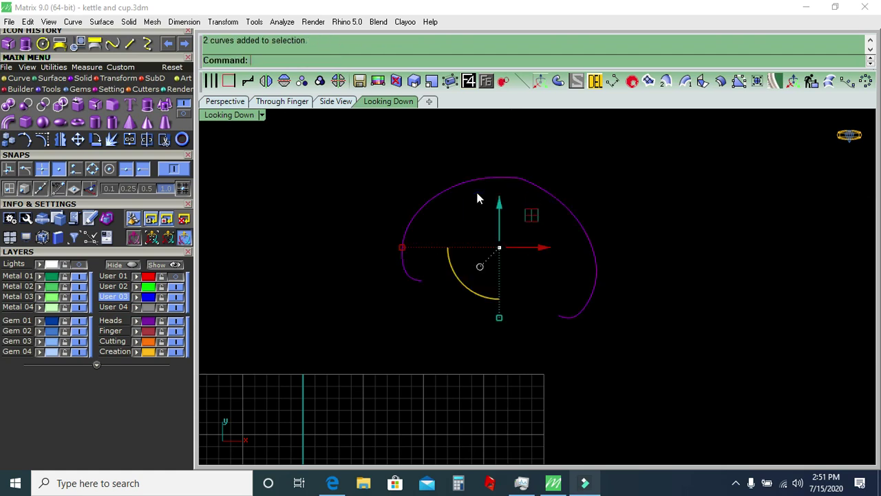
Join both halves into one curve and delete one crowded control point at the arch top.
left_click(42, 139)
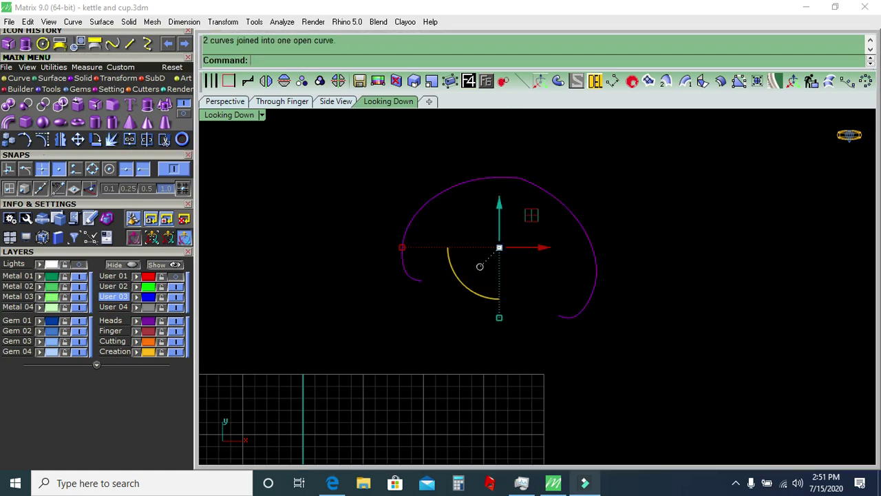
key("F10")
scroll(521, 186, "up", 2)
scroll(521, 186, "up", 2)
left_click_drag(482, 211, 558, 166)
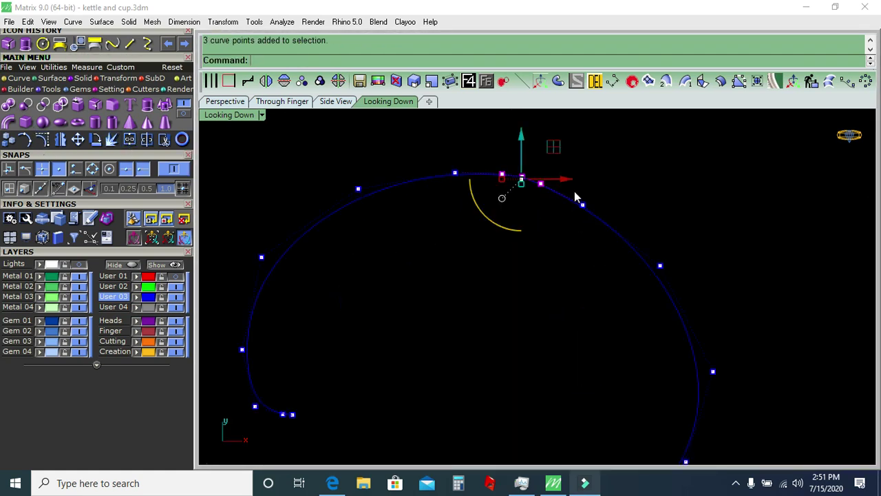
left_click(596, 84)
scroll(566, 175, "down", 3)
scroll(650, 172, "up", 1)
key("ctrl+z")
scroll(537, 177, "up", 2)
left_click(538, 273)
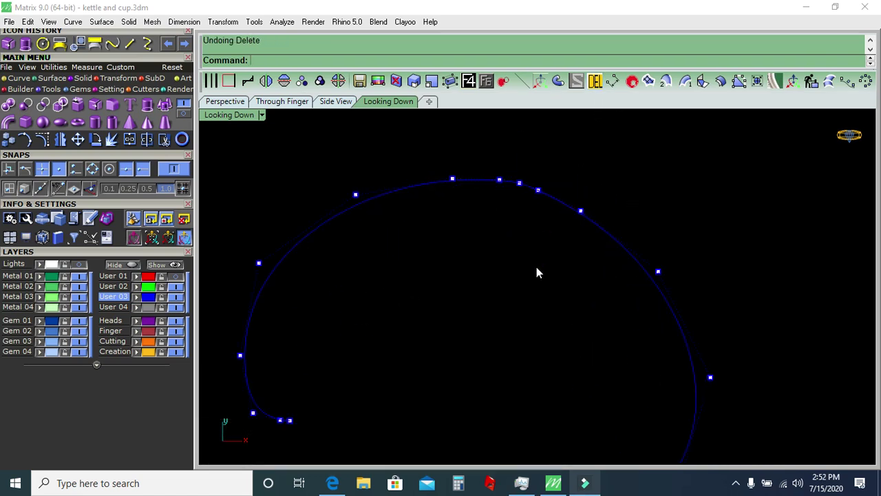
left_click_drag(521, 183, 521, 181)
left_click(597, 81)
scroll(577, 137, "down", 2)
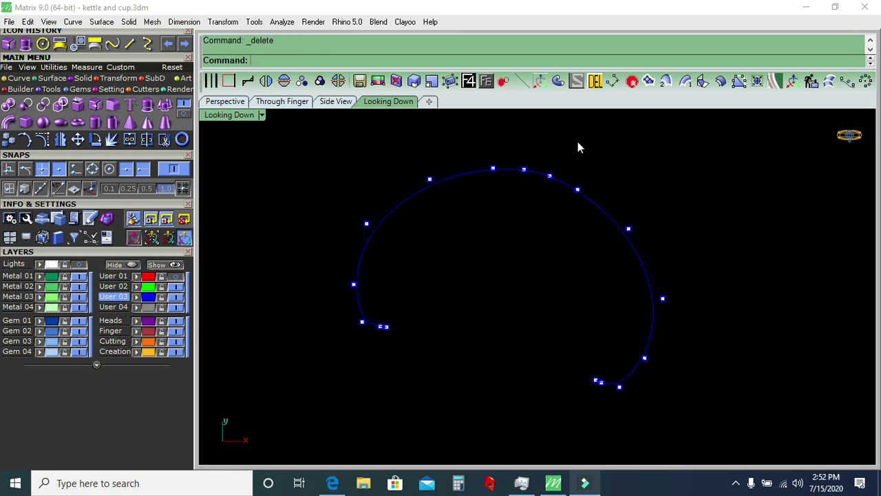
scroll(592, 166, "down", 1)
key("ctrl+a")
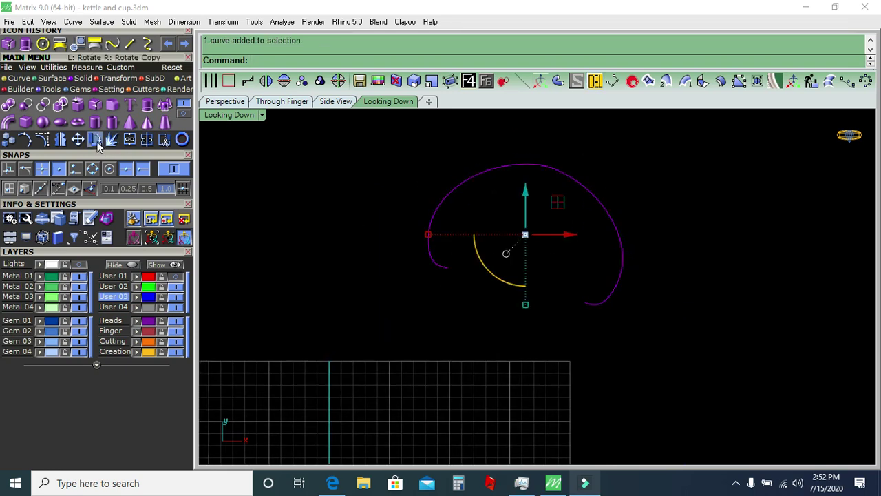
Rotate the handle curve about its end point.
left_click(96, 142)
left_click(448, 267)
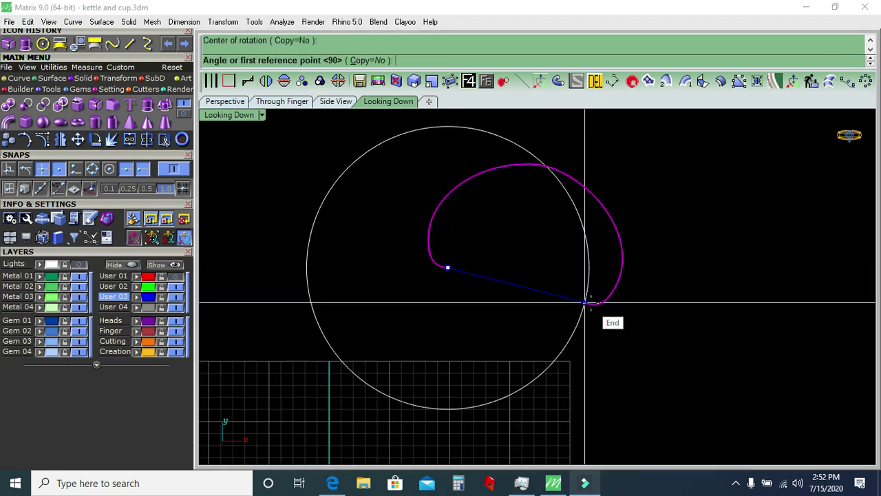
left_click(585, 301)
left_click(659, 329)
scroll(584, 238, "down", 1)
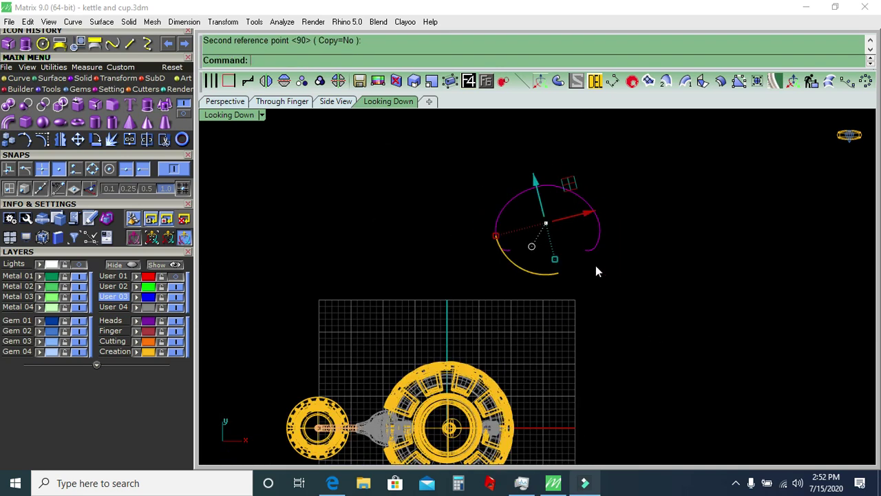
scroll(543, 231, "up", 3)
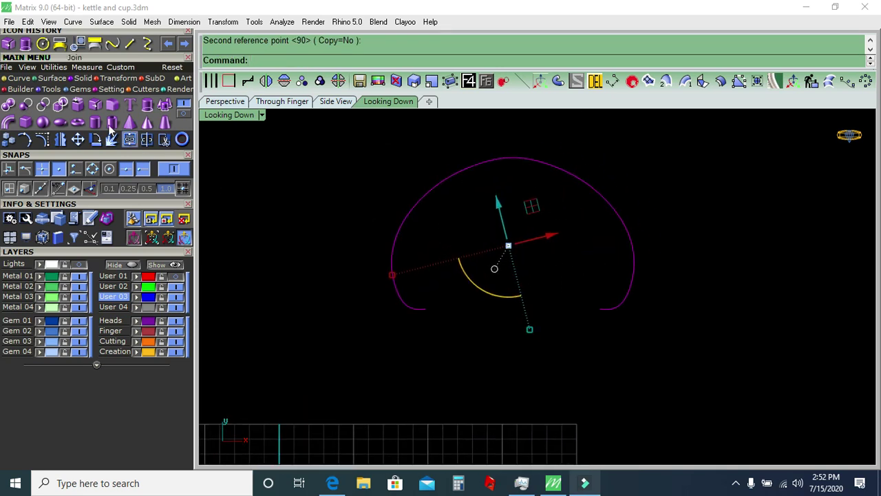
Stretch the handle curve taller with a 1-D scale from its end point.
left_click(118, 80)
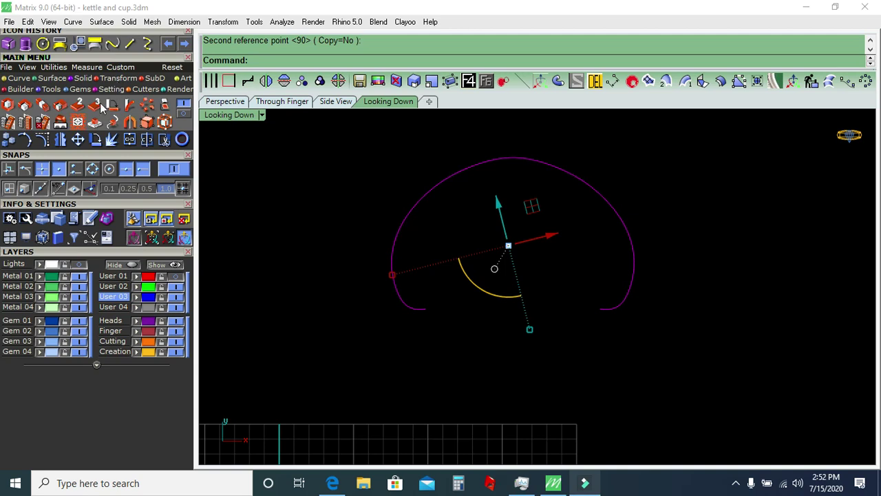
left_click(43, 107)
left_click(426, 309)
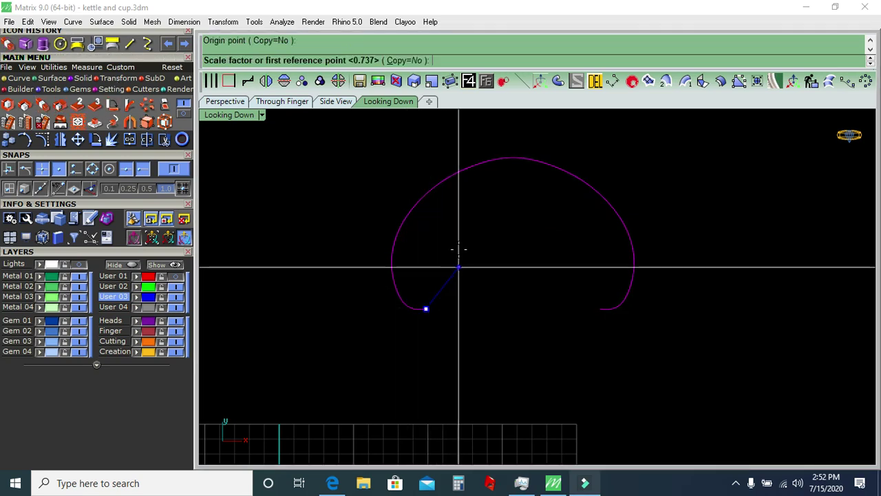
left_click(444, 226)
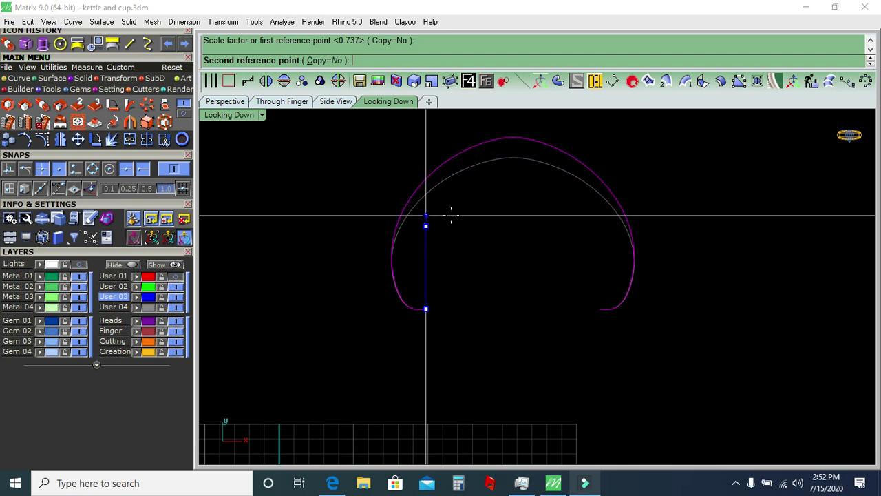
left_click(450, 215)
scroll(413, 279, "down", 2)
scroll(451, 265, "down", 2)
scroll(472, 255, "down", 2)
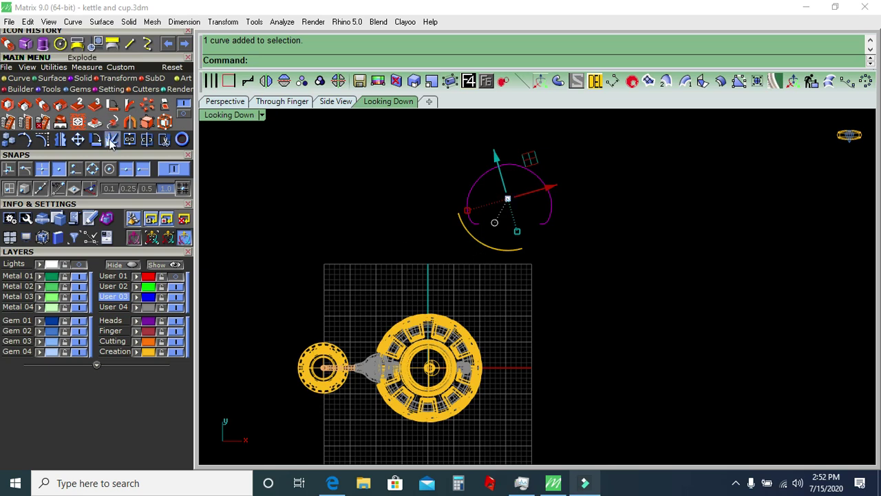
Centre the handle curve on the kettle by moving it to the origin.
left_click(94, 44)
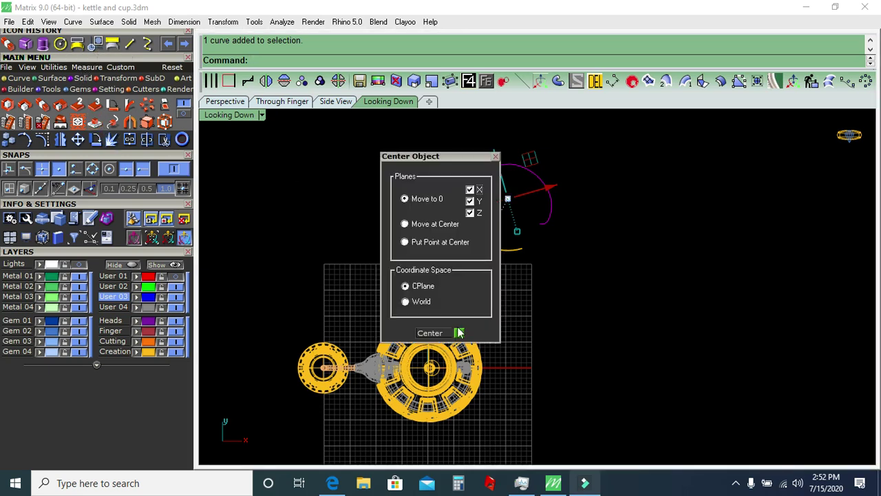
left_click(459, 331)
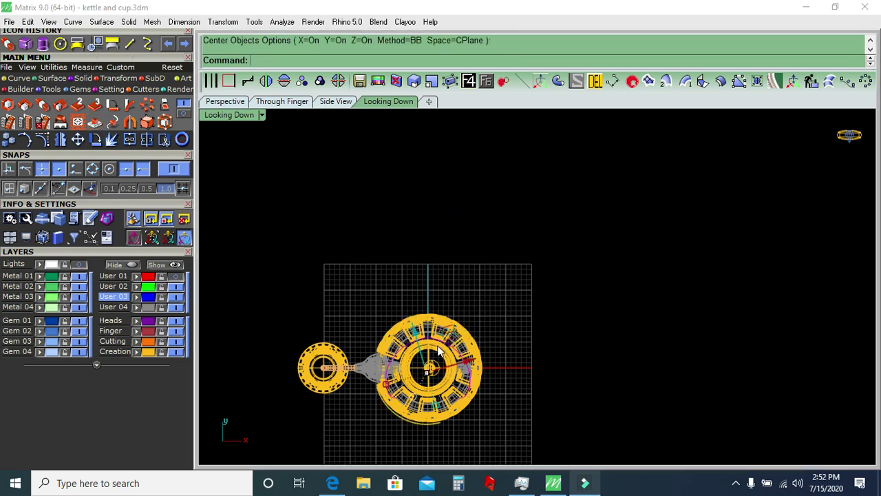
scroll(421, 351, "up", 2)
scroll(440, 358, "up", 2)
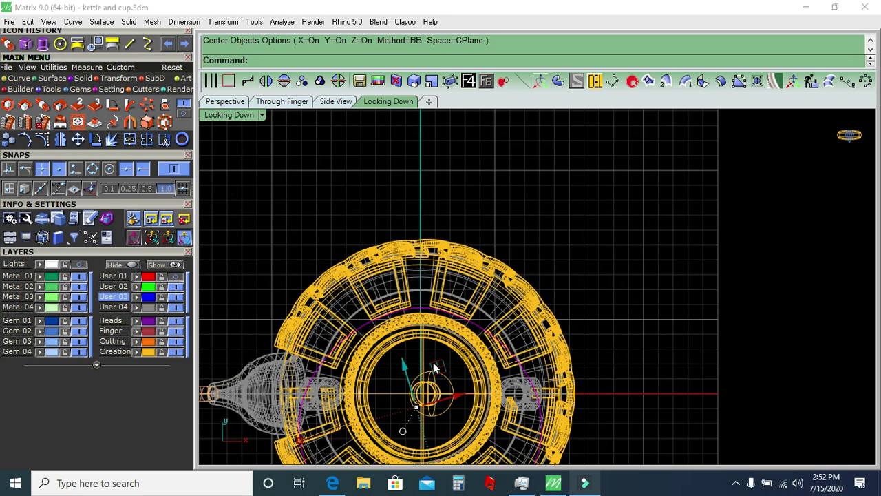
Hide the Creation and kettle layers and rebuild the curve with 52 points at degree 3.
left_click(177, 352)
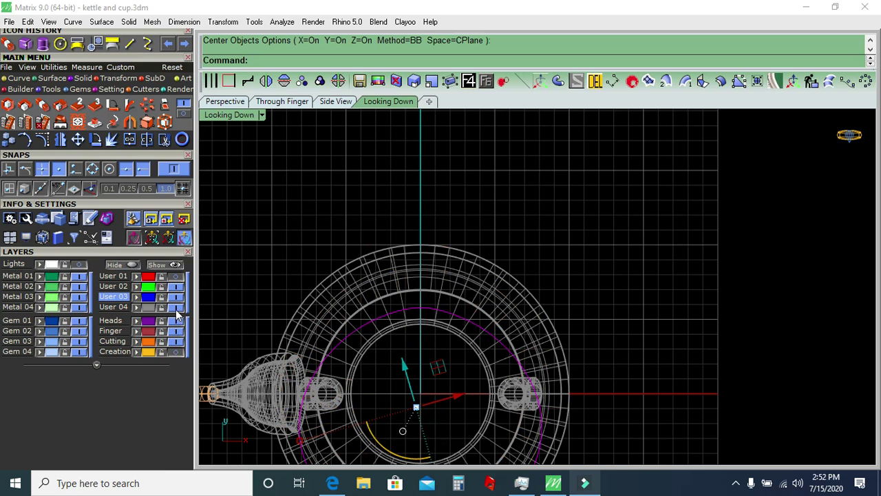
left_click(176, 308)
scroll(456, 285, "down", 1)
left_click(508, 348)
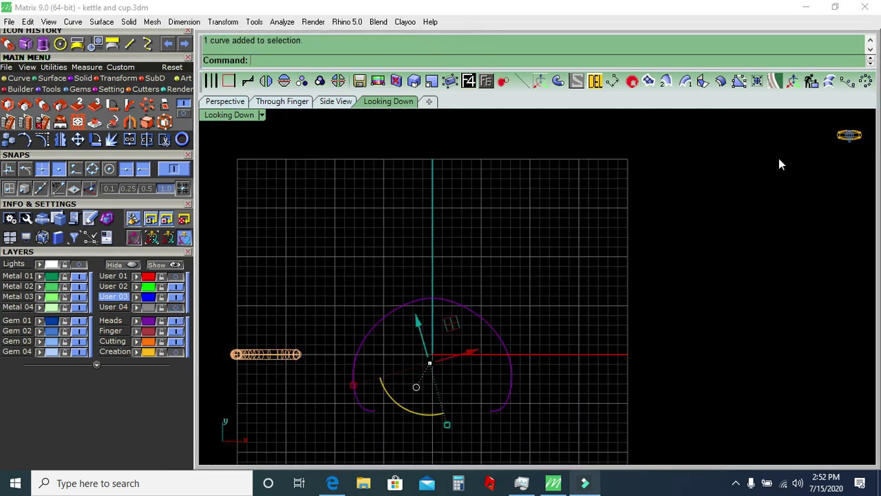
left_click(810, 82)
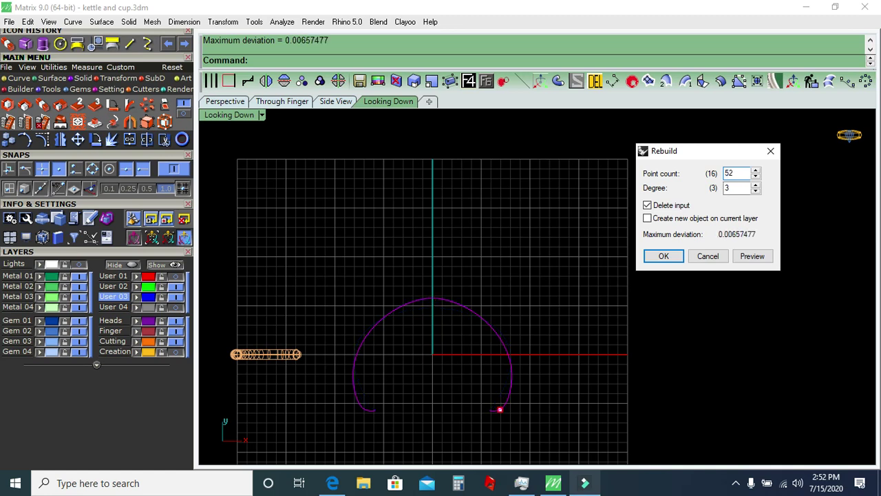
key("Return")
left_click(175, 352)
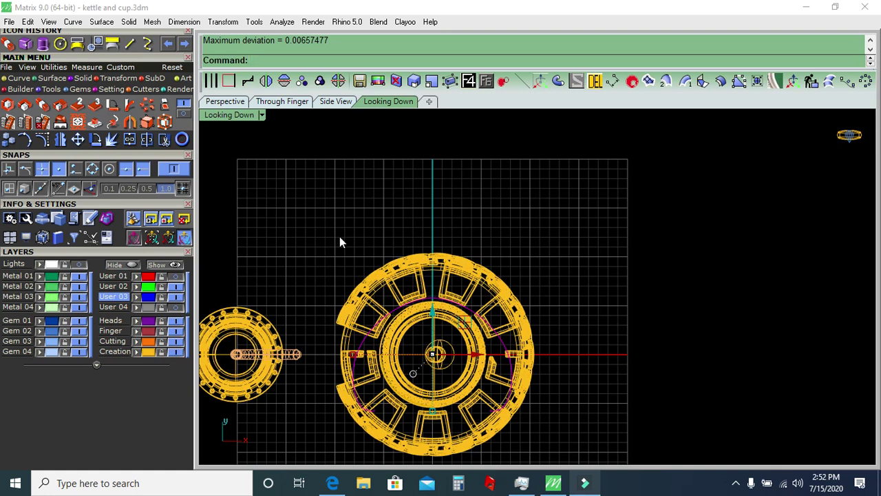
left_click(176, 352)
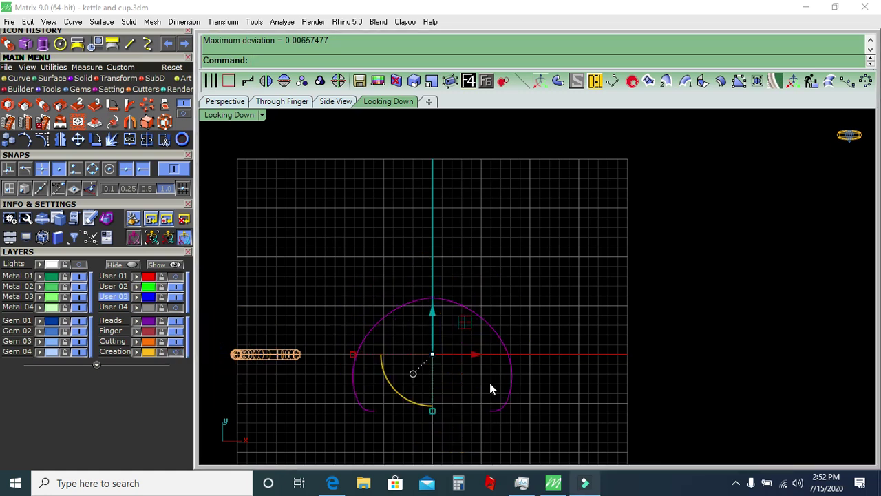
scroll(490, 383, "up", 3)
scroll(427, 378, "down", 2)
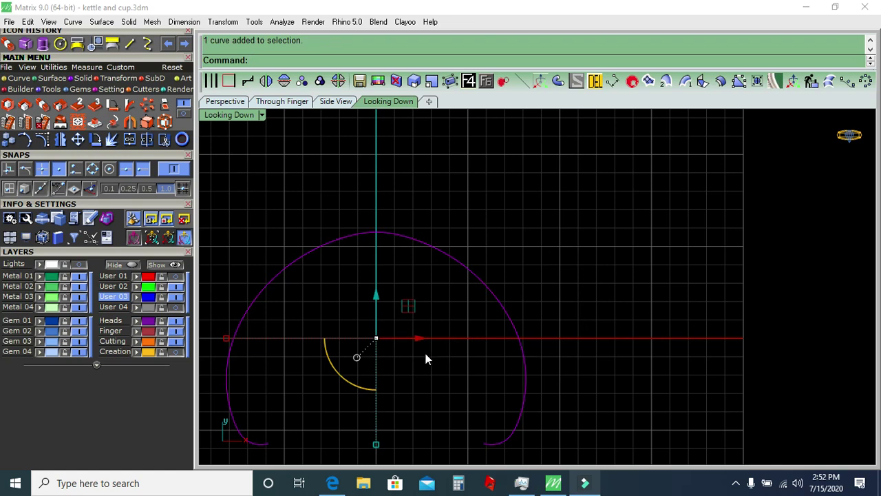
In side view, rotate the handle curve upright about the origin.
left_click(177, 351)
scroll(420, 276, "down", 3)
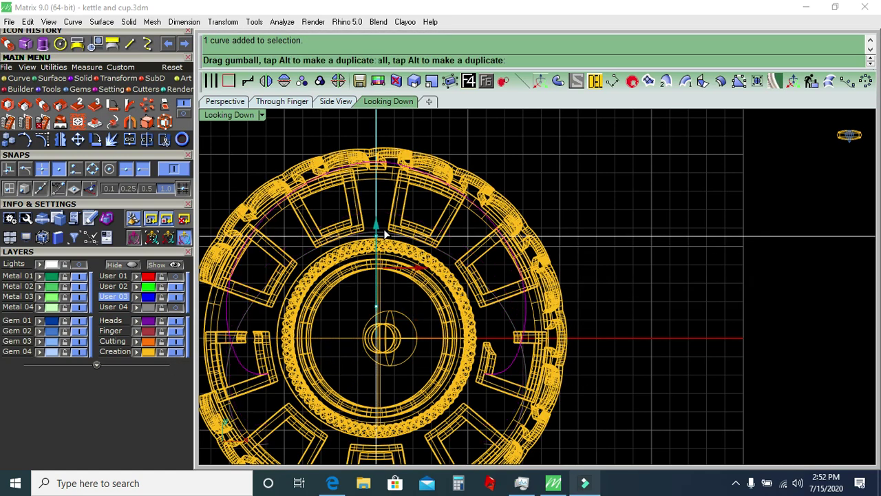
scroll(407, 307, "up", 1)
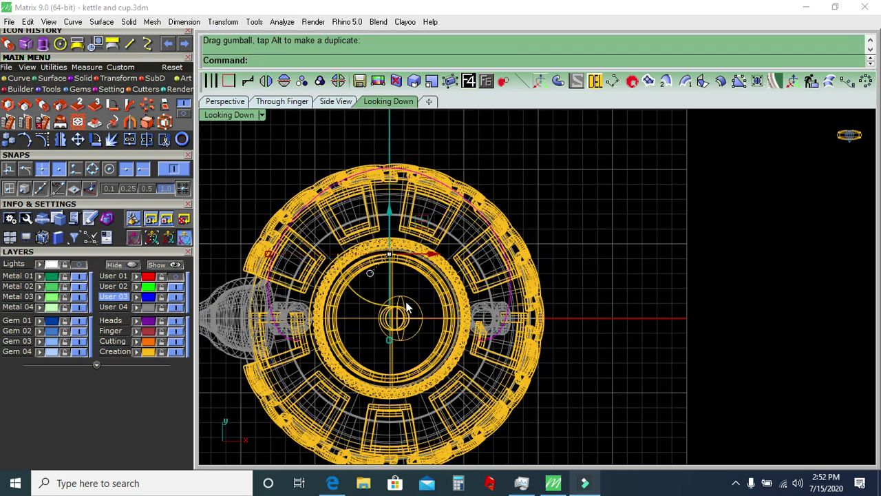
left_click(336, 101)
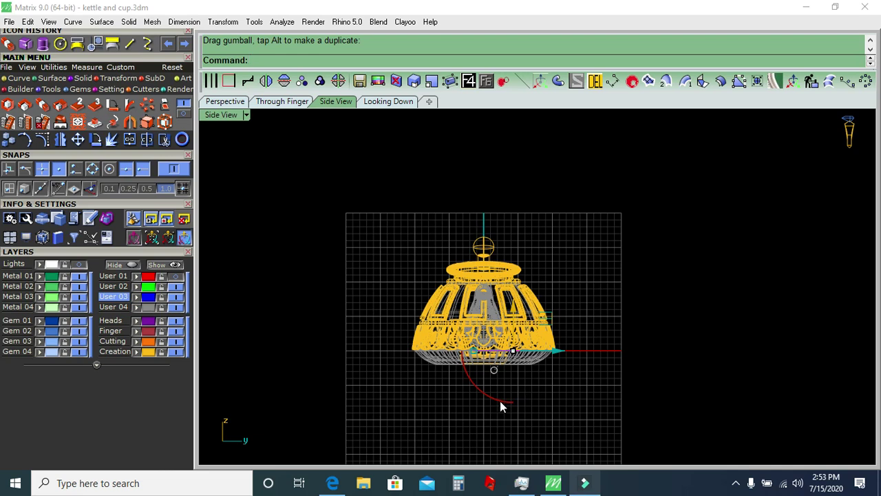
left_click(483, 352)
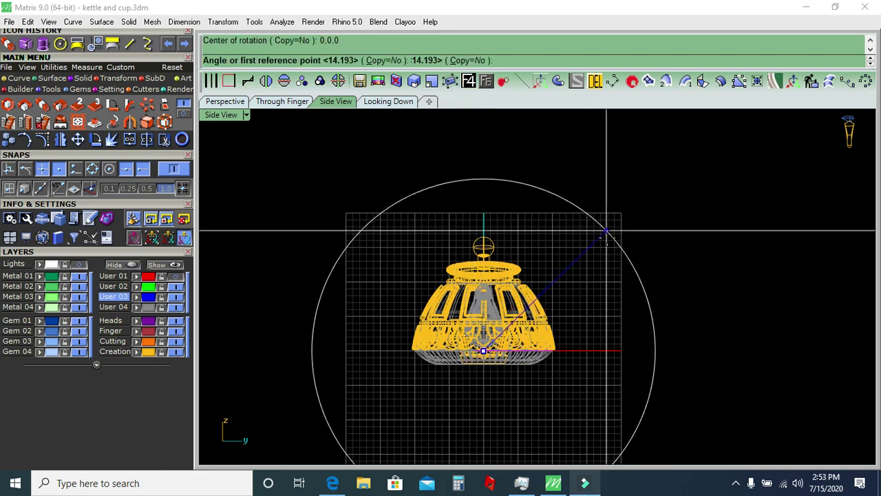
left_click(645, 351)
left_click(523, 284)
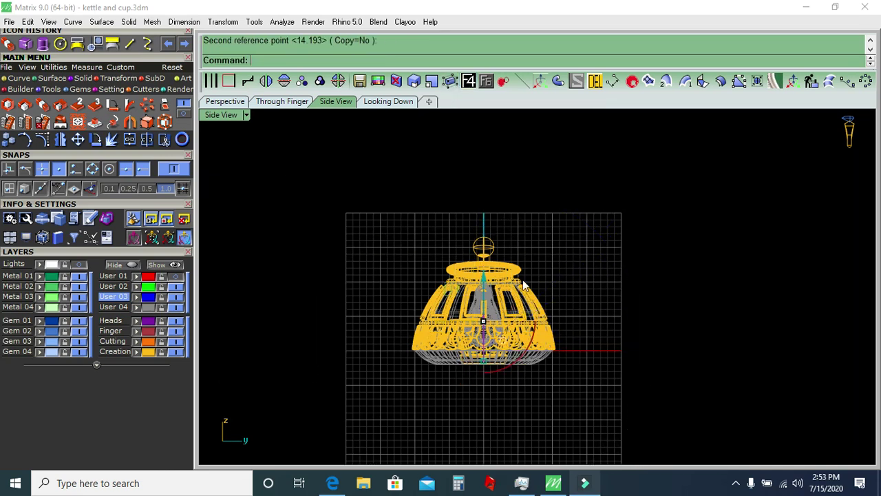
Lift the upright arch to the kettle top, then lower it onto the kettle in Perspective.
left_click_drag(486, 295, 561, 225)
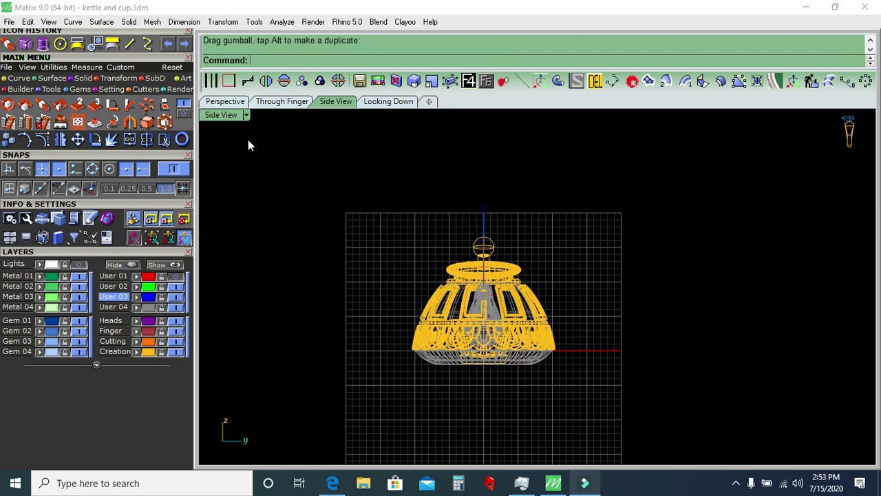
left_click(237, 102)
scroll(488, 228, "up", 3)
scroll(468, 199, "up", 2)
left_click(460, 190)
left_click_drag(506, 168, 423, 234)
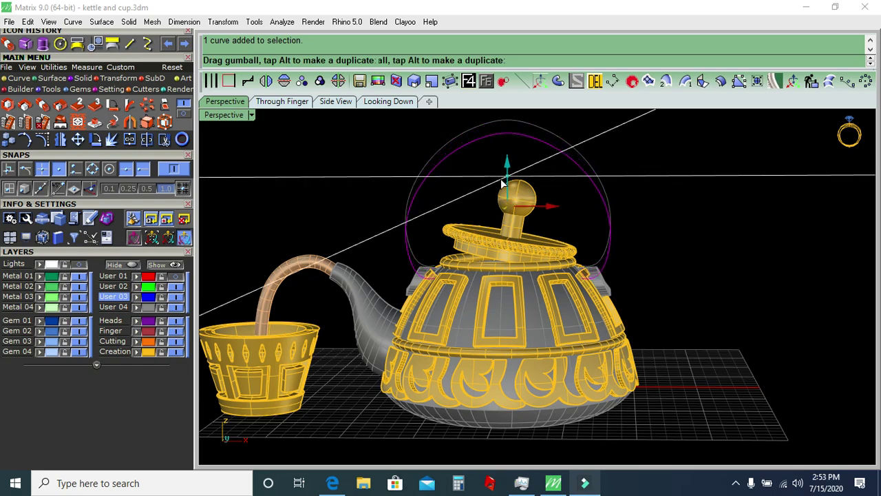
Sweep a pipe with default diameters along the handle arch between the two hinges.
right_click_drag(423, 235, 444, 211)
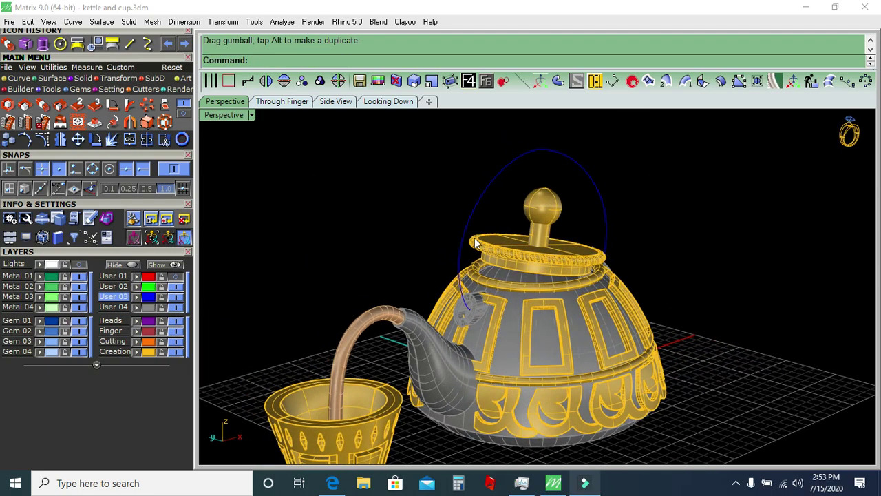
left_click(433, 179)
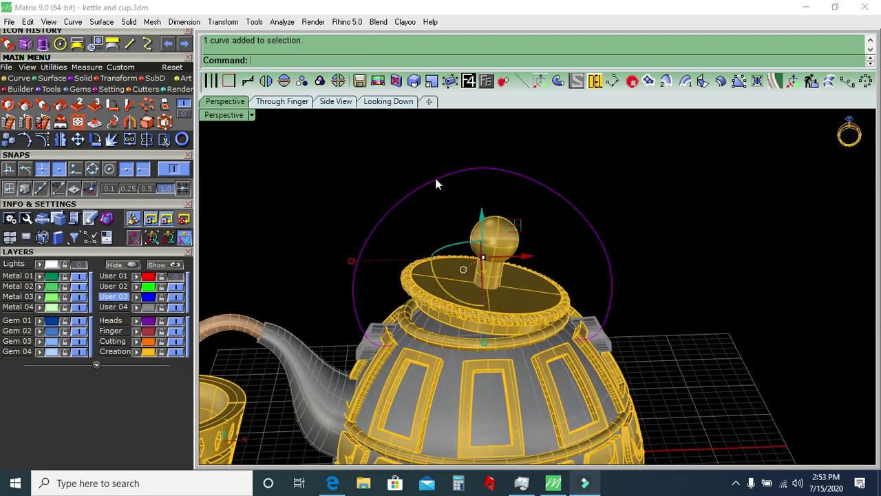
left_click(557, 81)
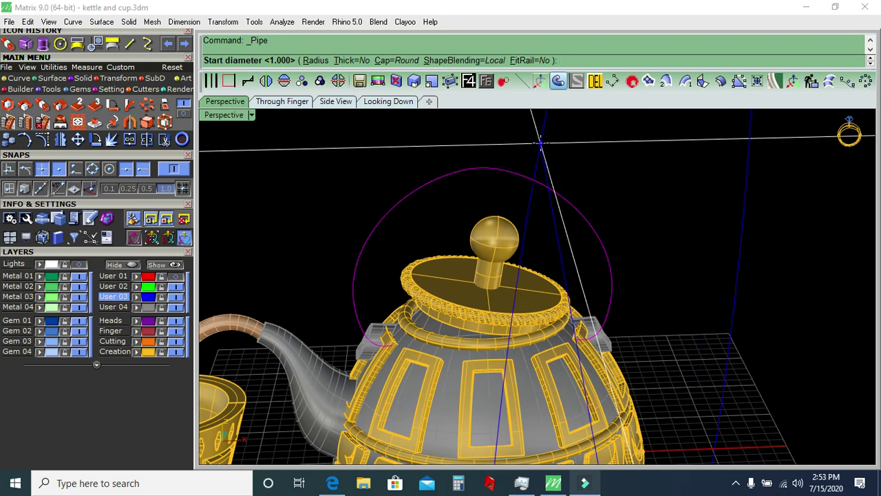
key("Return")
key("Return")
key("Return")
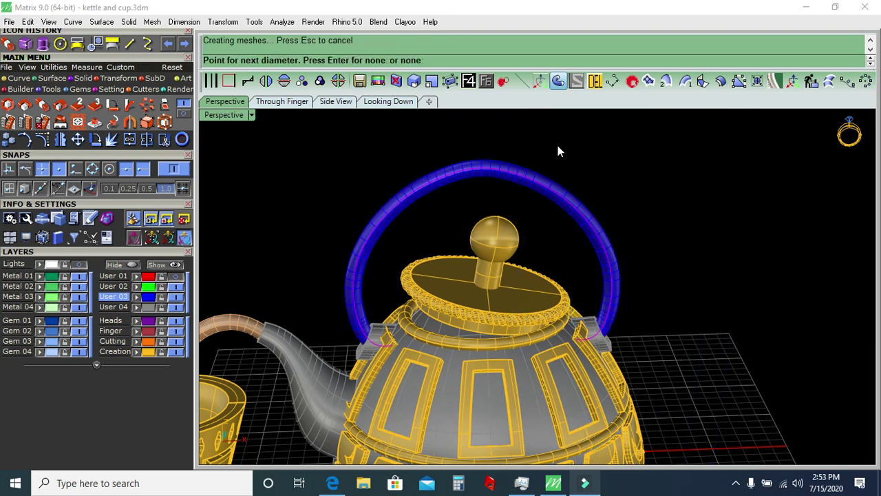
right_click_drag(610, 212, 366, 113)
left_click(335, 101)
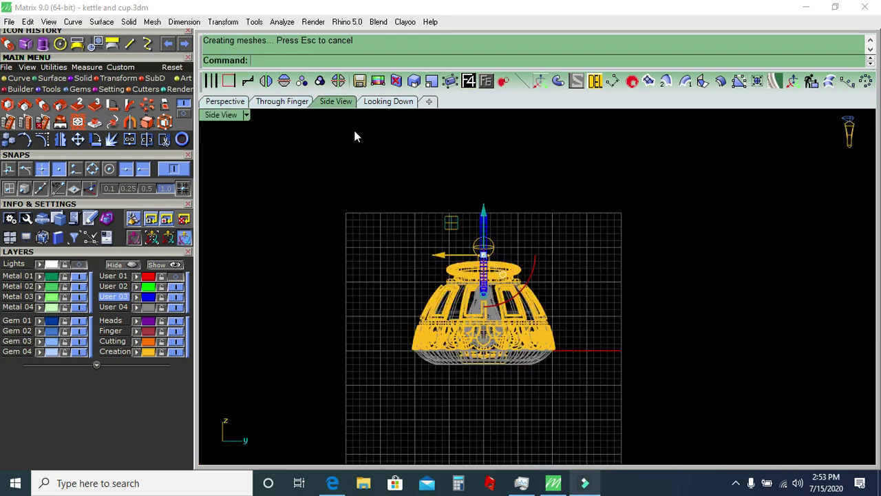
Try rotating the selected pipe about the origin, then undo the rotation.
key("ctrl+r")
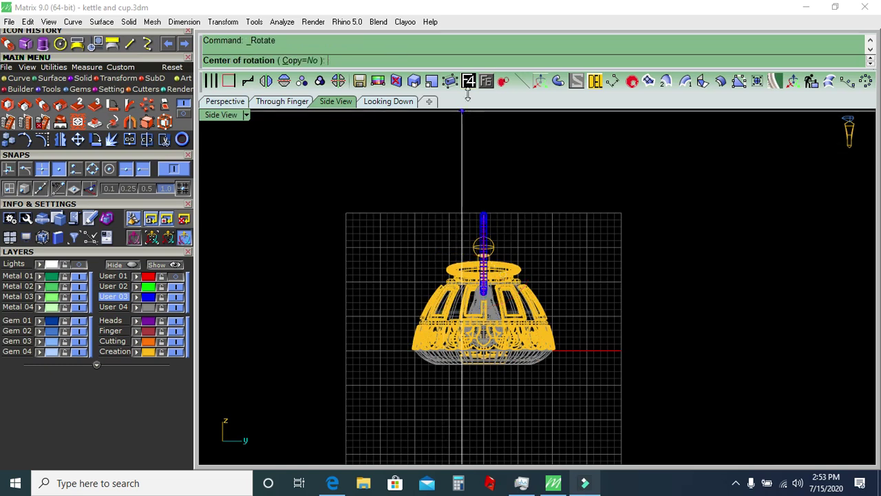
type("0")
key("Return")
left_click(484, 152)
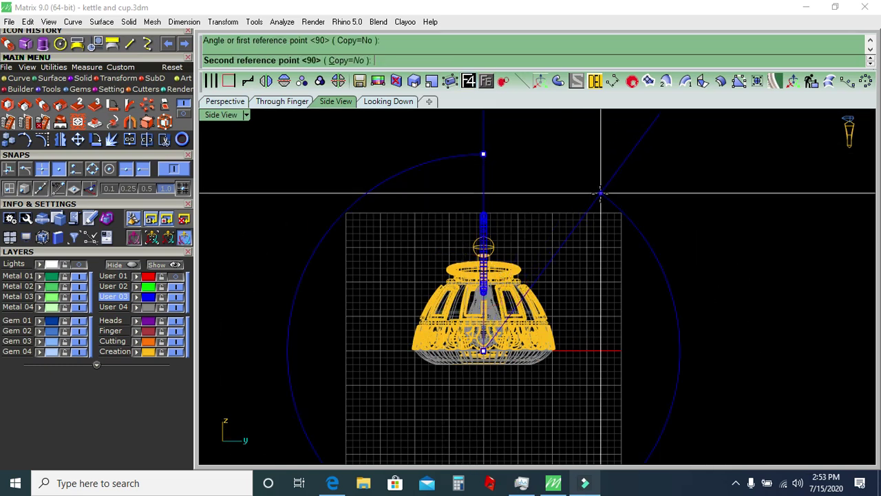
left_click(600, 194)
key("ctrl+z")
scroll(481, 330, "up", 3)
scroll(481, 330, "up", 3)
Rotate the blue pipe about a snapped centre point to its new angle.
key("ctrl+r")
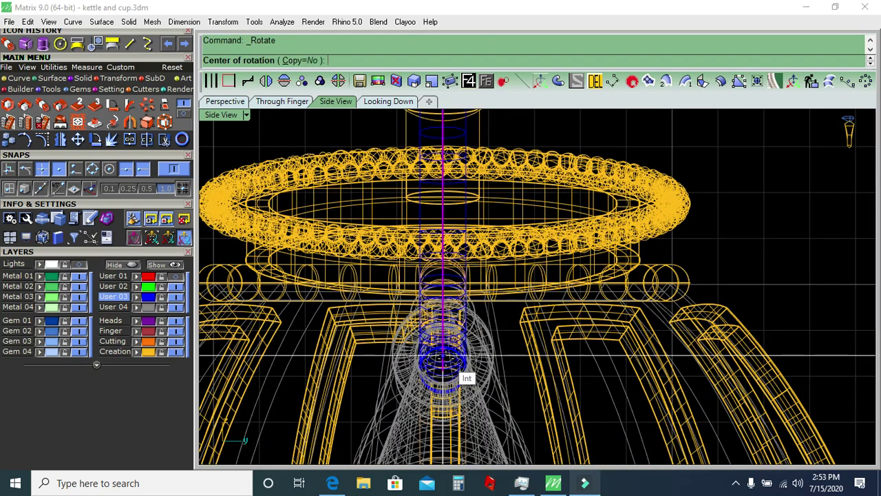
left_click(467, 376)
scroll(467, 372, "down", 3)
scroll(444, 341, "down", 2)
scroll(478, 197, "up", 2)
scroll(476, 200, "down", 2)
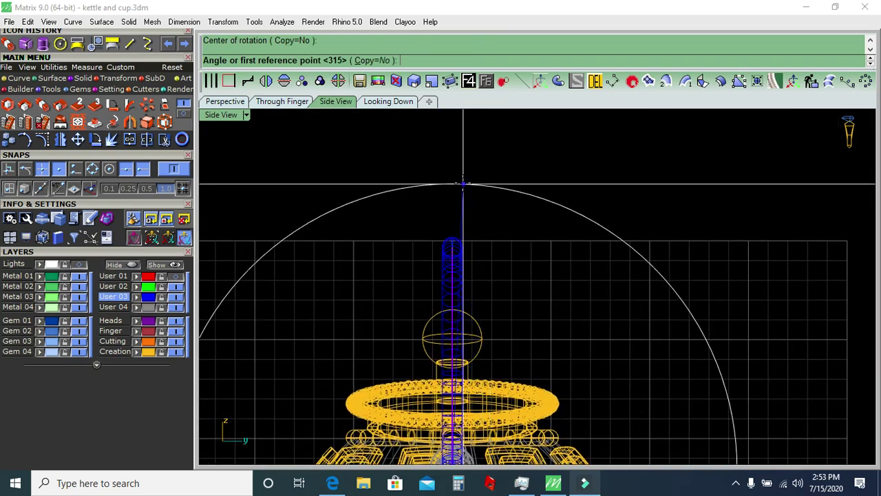
left_click(476, 187)
left_click(654, 267)
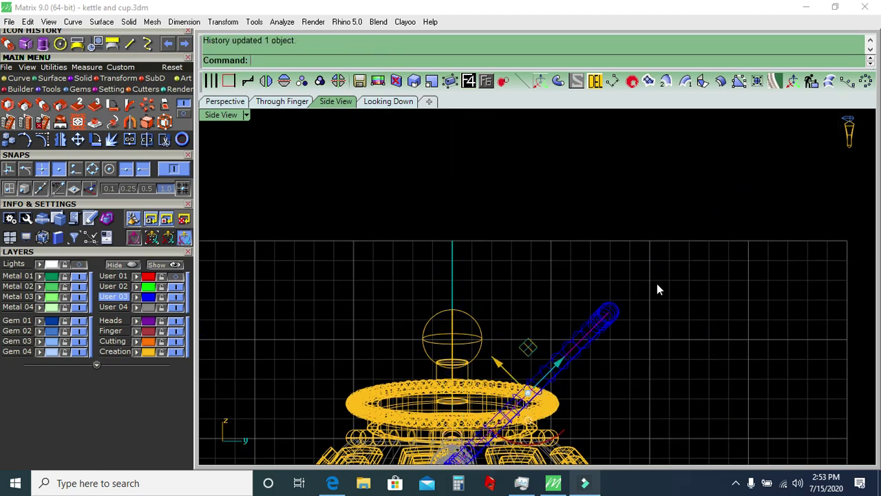
In Perspective, orbit around the kettle and select only the arched handle, leaving its curve out.
left_click(235, 101)
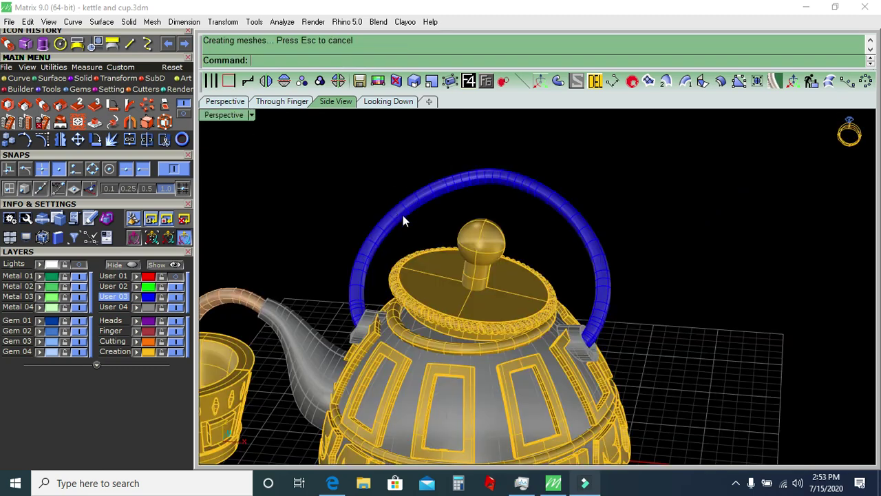
mouse_move(536, 281)
right_mouse_down()
mouse_move(649, 285)
mouse_move(575, 278)
right_mouse_up()
left_click(592, 260)
key("Escape")
mouse_move(377, 187)
right_mouse_down()
mouse_move(577, 250)
mouse_move(673, 258)
mouse_move(564, 262)
mouse_move(547, 302)
mouse_move(500, 208)
right_mouse_up()
scroll(533, 182, "up", 2)
left_click(543, 170)
left_click(608, 157)
left_click(555, 186)
scroll(551, 189, "up", 3)
left_click(550, 189, "ctrl")
left_click(547, 205, "shift")
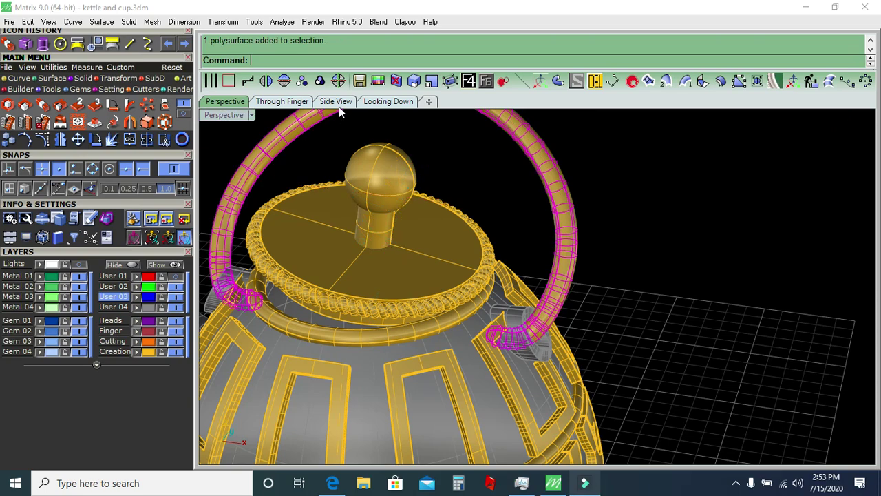
In Side View, rotate the arched handle about its hinge to a lower, shallower angle.
left_click(336, 101)
scroll(489, 238, "up", 2)
scroll(488, 238, "up", 1)
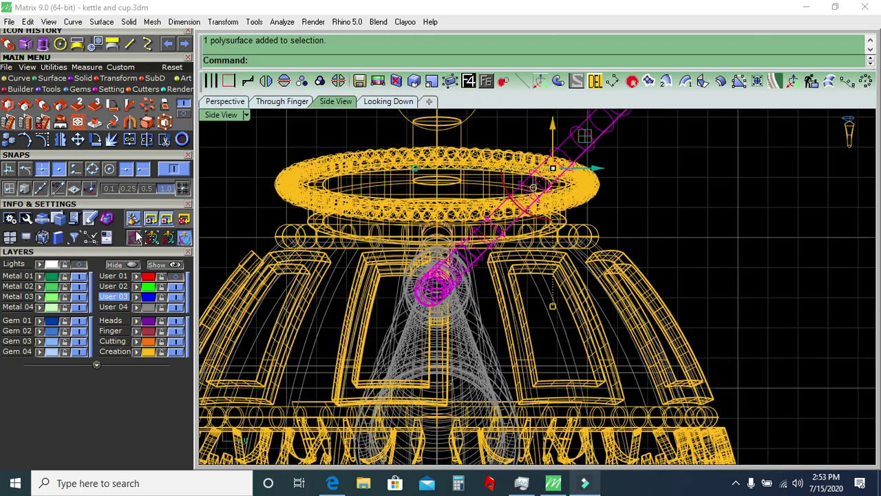
left_click(112, 140)
left_click(436, 292)
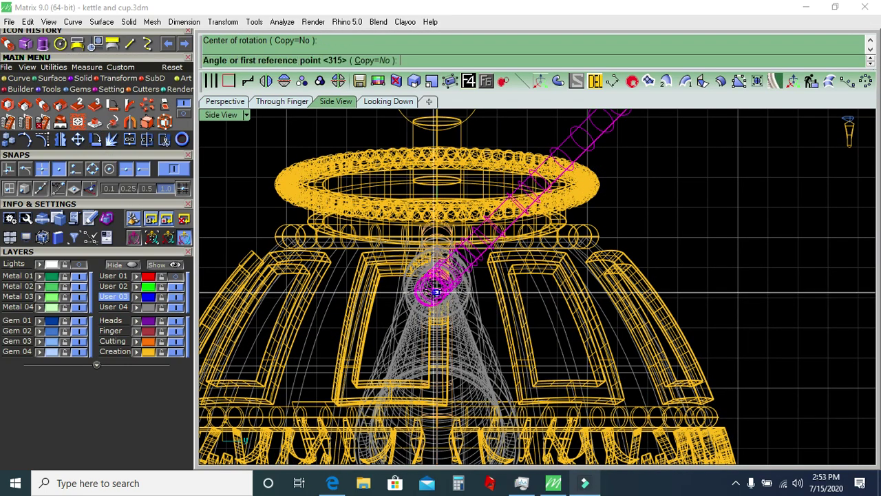
scroll(502, 255, "down", 2)
scroll(573, 185, "down", 1)
left_click(573, 184)
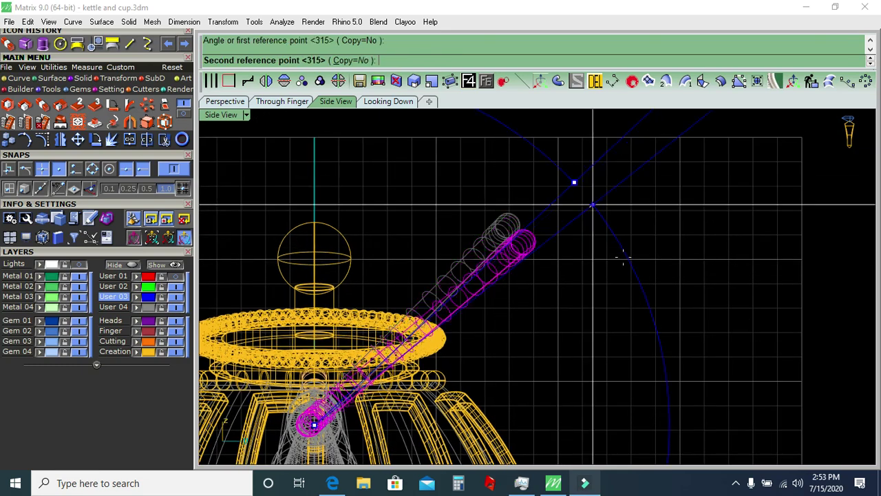
left_click(669, 274)
Return to Perspective and zoom out to see the whole kettle and cup.
left_click(226, 101)
scroll(474, 193, "down", 1)
scroll(539, 281, "down", 1)
scroll(587, 214, "down", 2)
right_click_drag(595, 236, 569, 264)
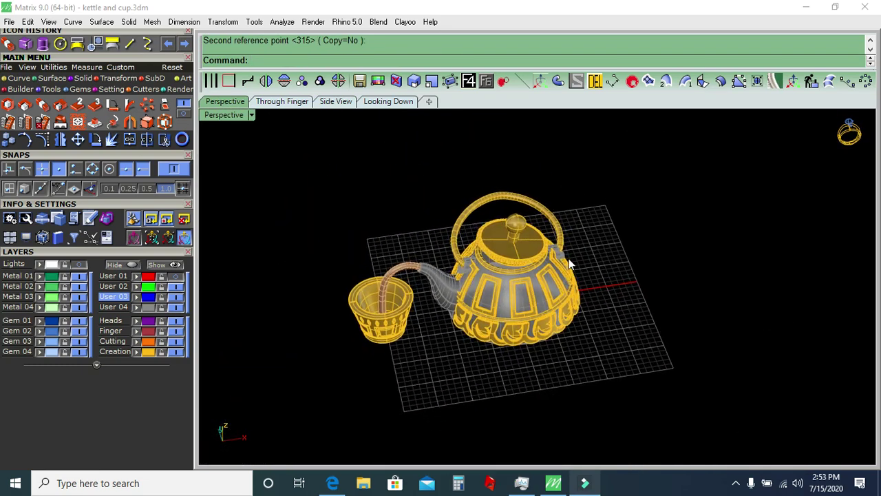
Orbit the Perspective view around the kettle, then switch to Looking Down with the reference photo.
scroll(584, 260, "up", 2)
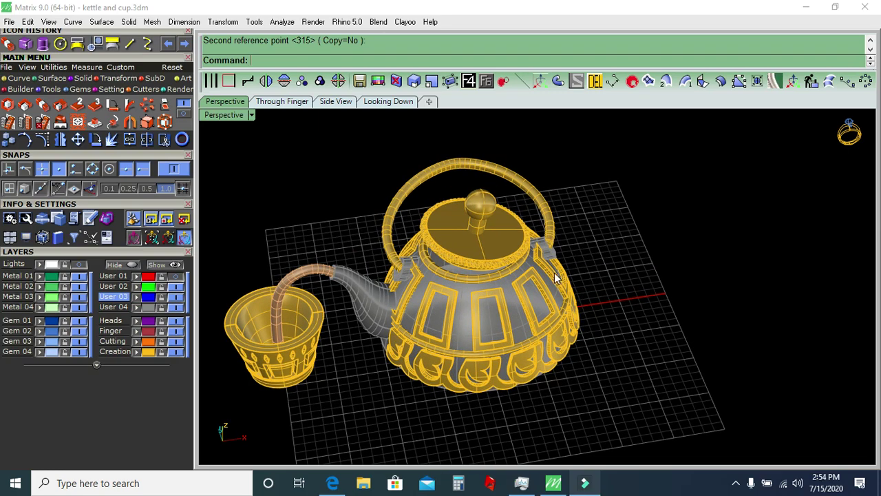
mouse_move(554, 272)
right_mouse_down()
mouse_move(492, 276)
mouse_move(561, 242)
mouse_move(553, 260)
right_mouse_up()
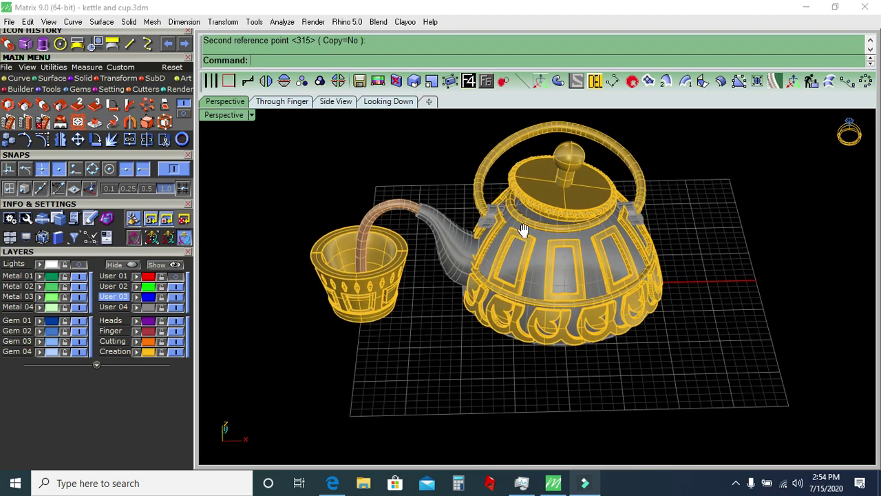
right_click_drag(521, 230, 409, 291)
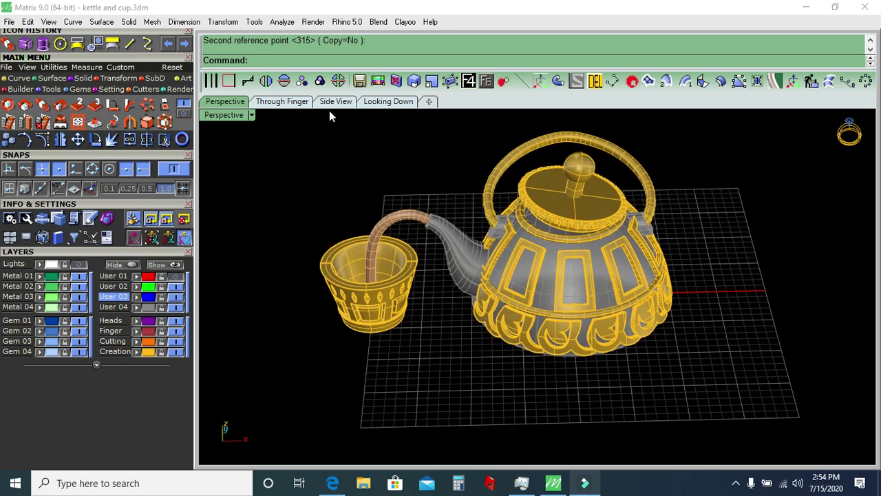
left_click(377, 102)
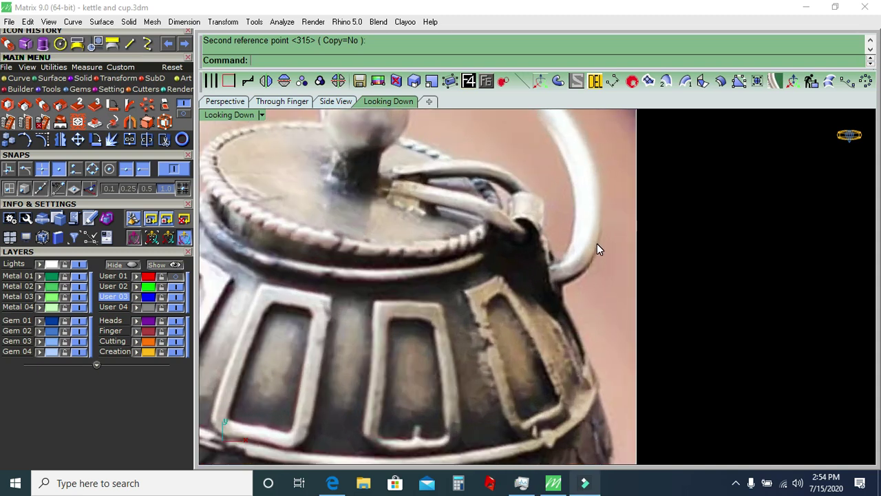
Add a first aligned dimension across the hinge area of the reference photo.
left_click(596, 81)
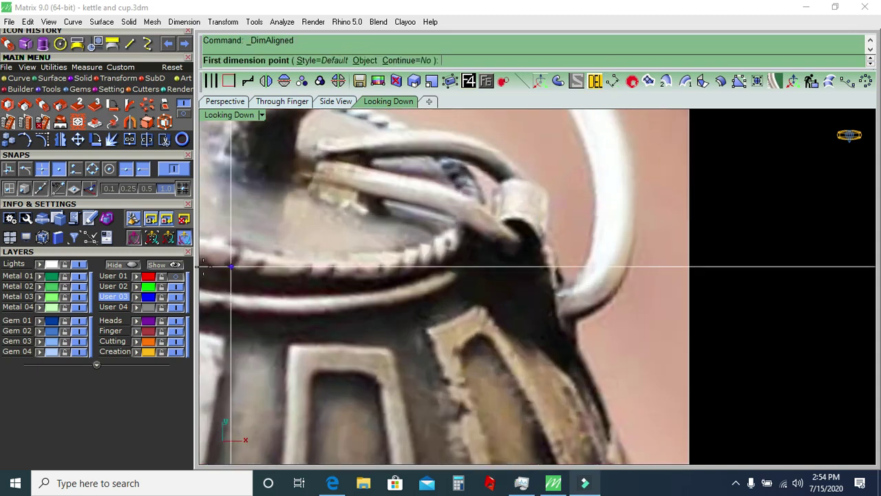
left_click(516, 217)
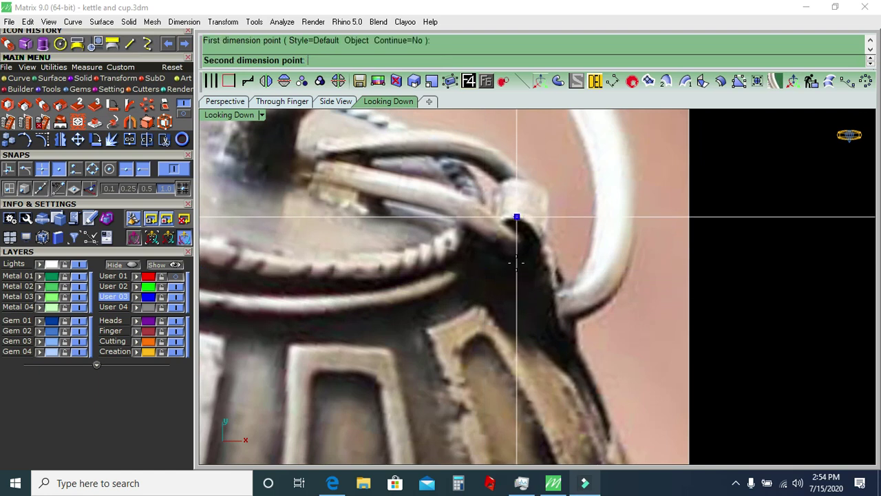
left_click(516, 273)
scroll(406, 275, "down", 3)
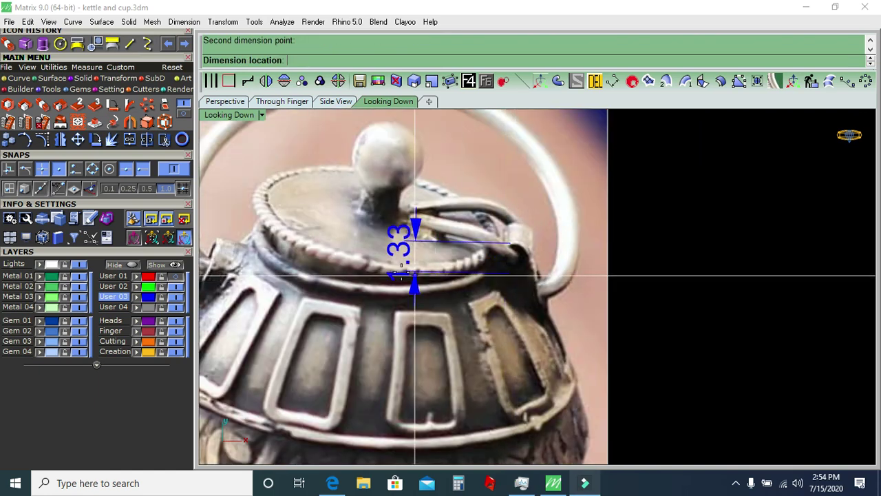
left_click(403, 276)
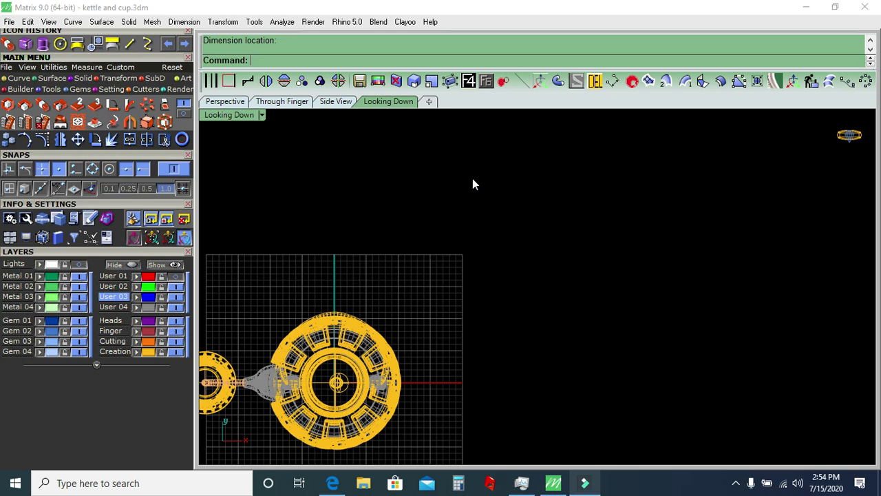
Measure the hinge ring on the photo with an aligned dimension reading 1.65.
key("Down")
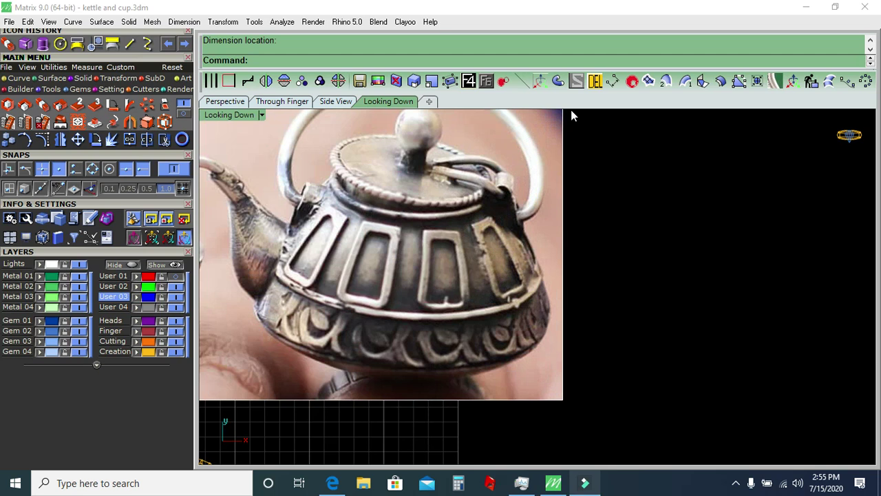
left_click(613, 81)
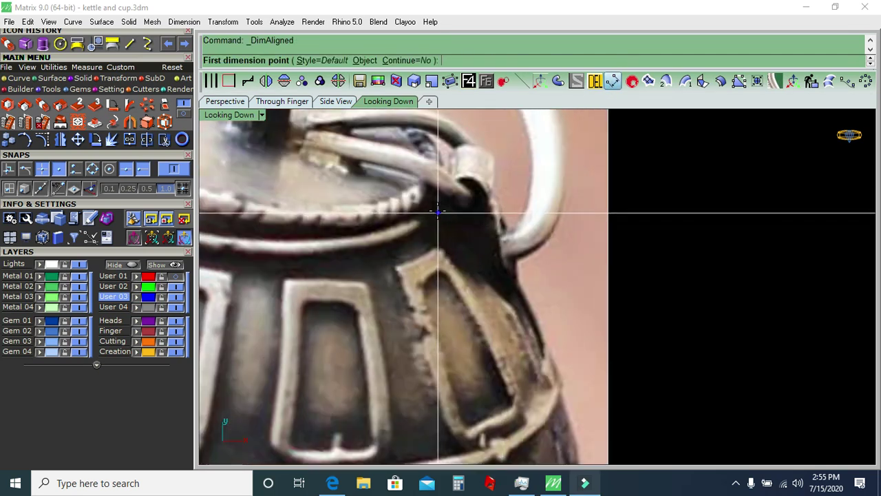
left_click(434, 209)
left_click(492, 198)
left_click(510, 184)
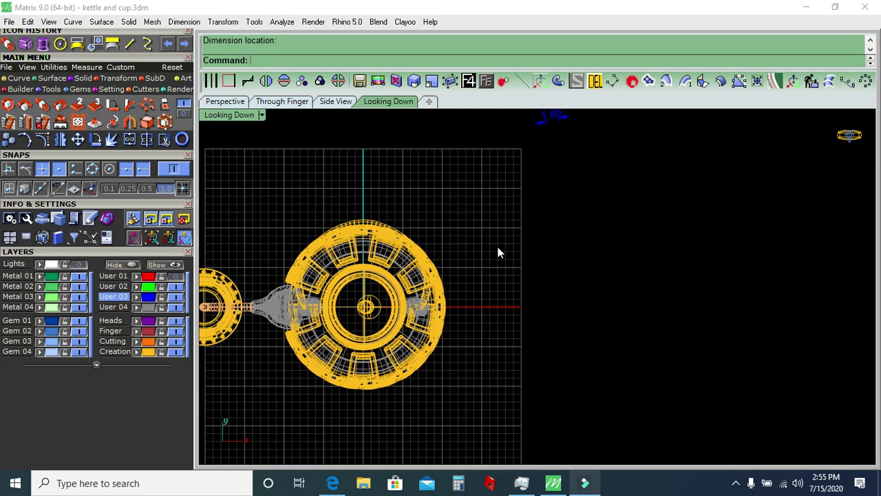
Hide the Creation and User 04 layers and switch to the Through Finger front view.
left_click(176, 351)
left_click(176, 306)
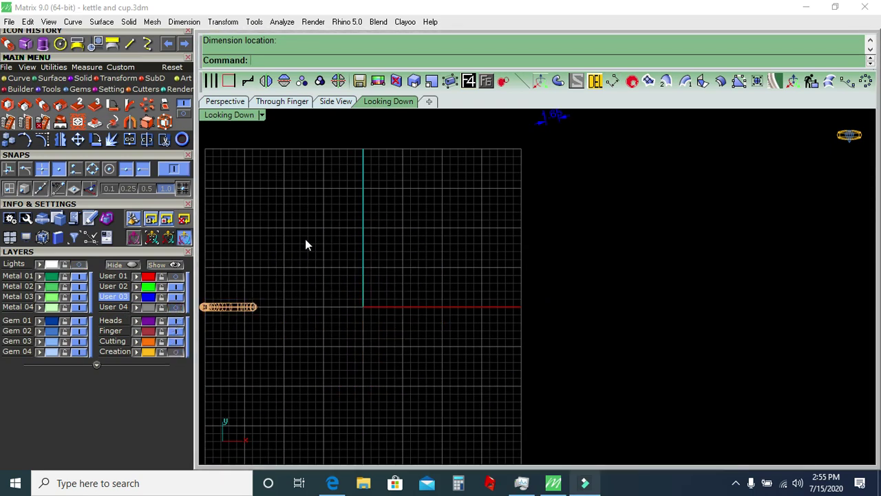
left_click(288, 103)
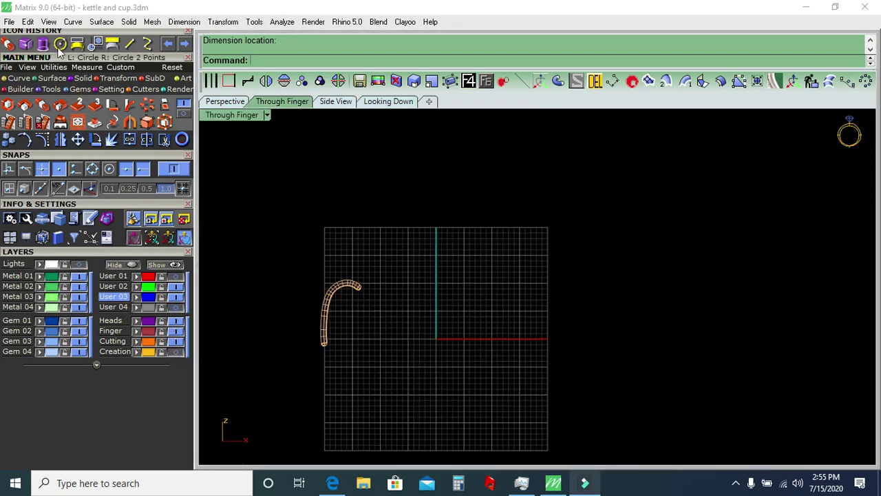
Draw a 1.7-diameter circle centred at the origin and enlarge it slightly.
left_click(165, 141)
left_click(436, 339)
type("1.7")
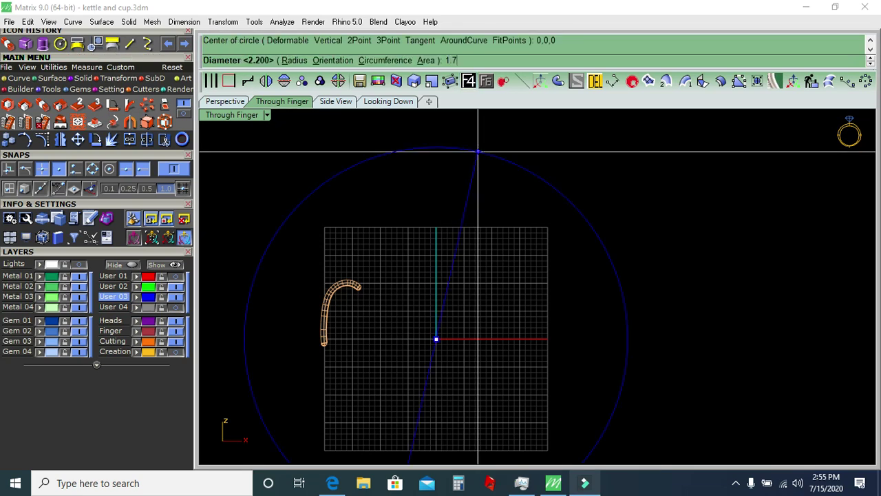
key("Return")
scroll(458, 349, "up", 5)
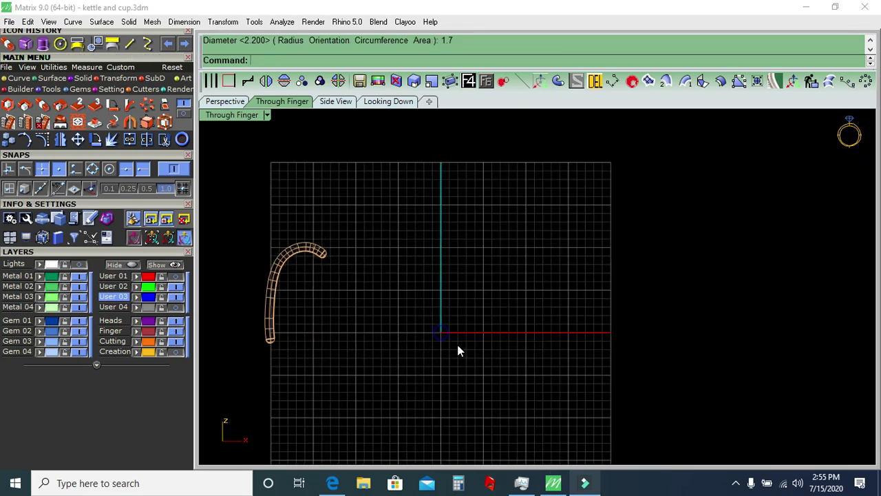
scroll(427, 334, "up", 3)
left_click_drag(436, 338, 340, 290)
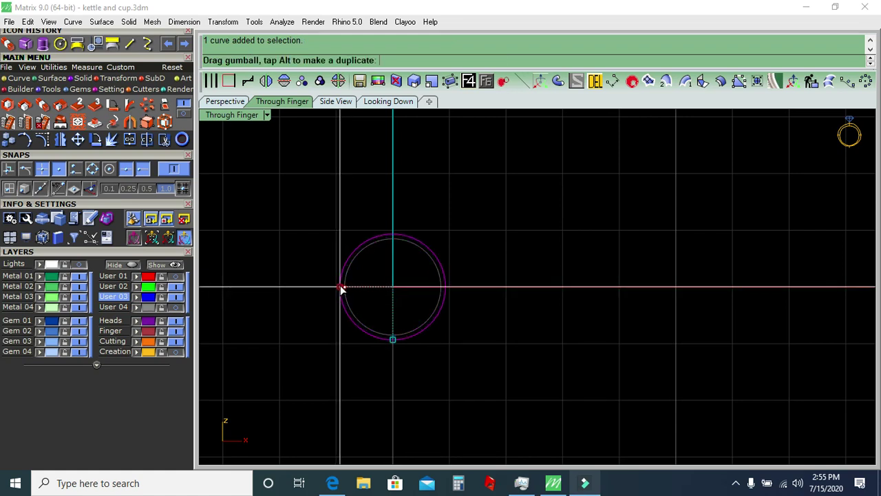
left_click(321, 262)
left_click(340, 289)
left_click_drag(333, 291, 338, 289)
left_click(298, 277)
left_click_drag(299, 310, 299, 310)
Offset the circle 0.6 inward (replacing a 0.4 try) and make a planar ring surface from both.
left_click(21, 78)
left_click(128, 122)
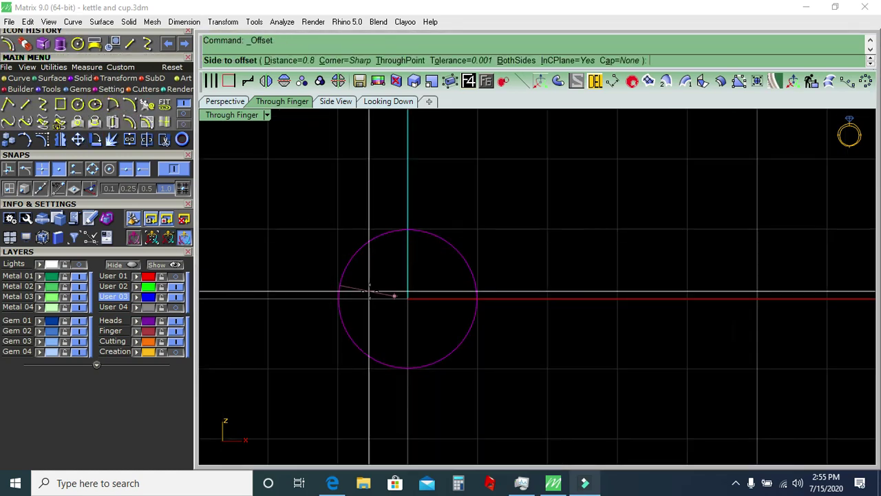
type(".4")
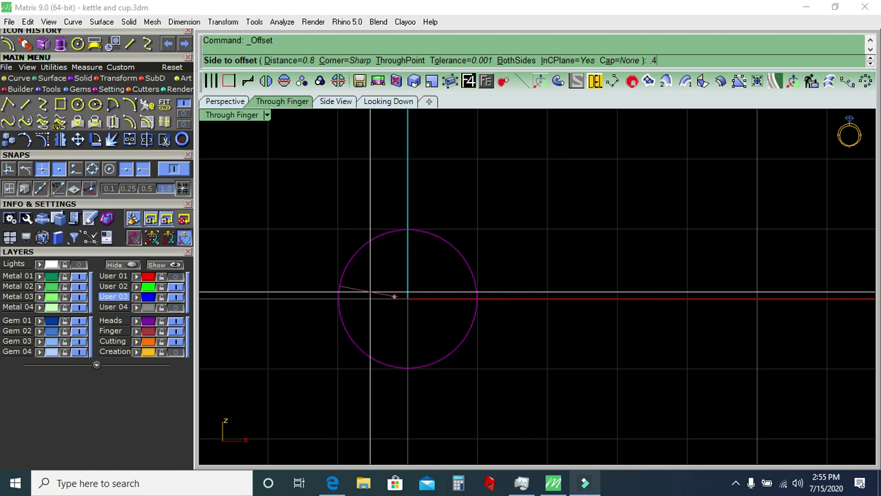
key("Return")
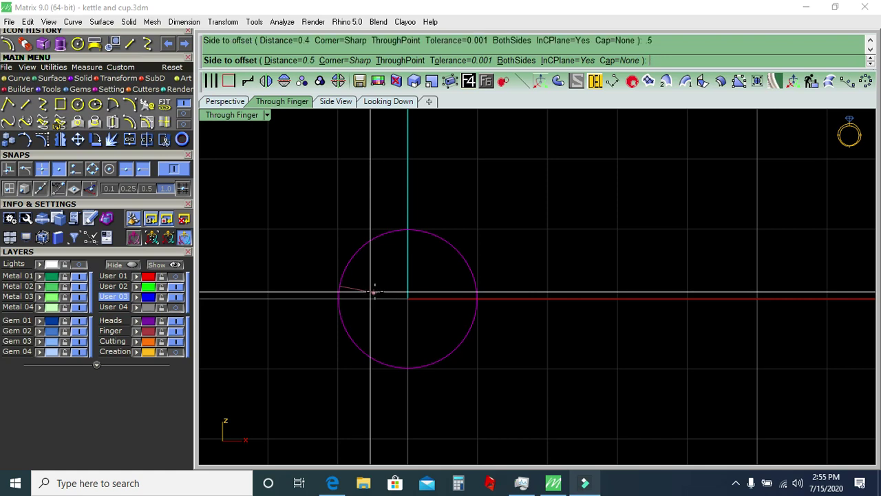
left_click(368, 292)
key("ctrl+z")
key("Return")
type(".6")
key("Return")
left_click(363, 292)
left_click_drag(613, 413, 403, 303)
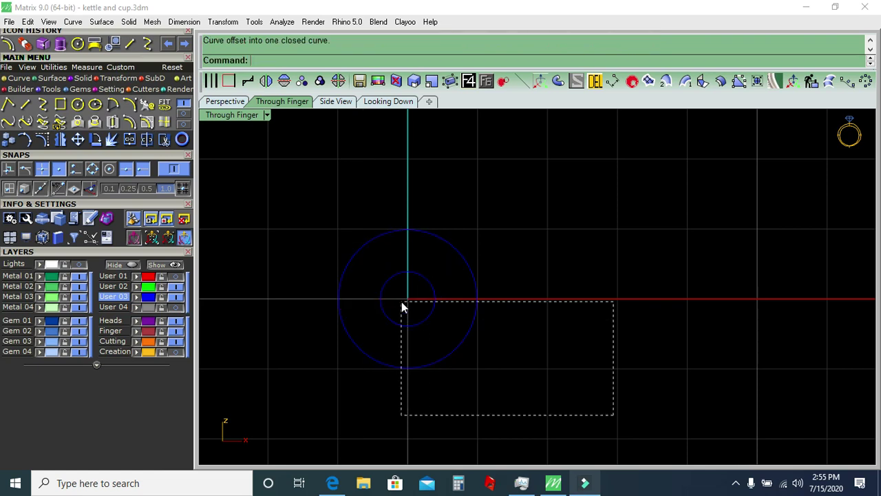
left_click(632, 85)
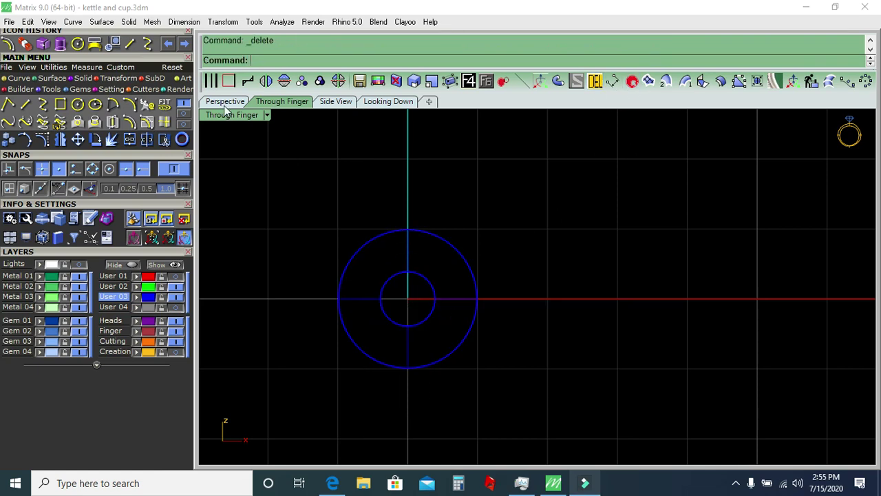
Extrude the flat ring surface both ways by 1 into a short solid tube.
scroll(543, 287, "up", 5)
left_click(654, 321)
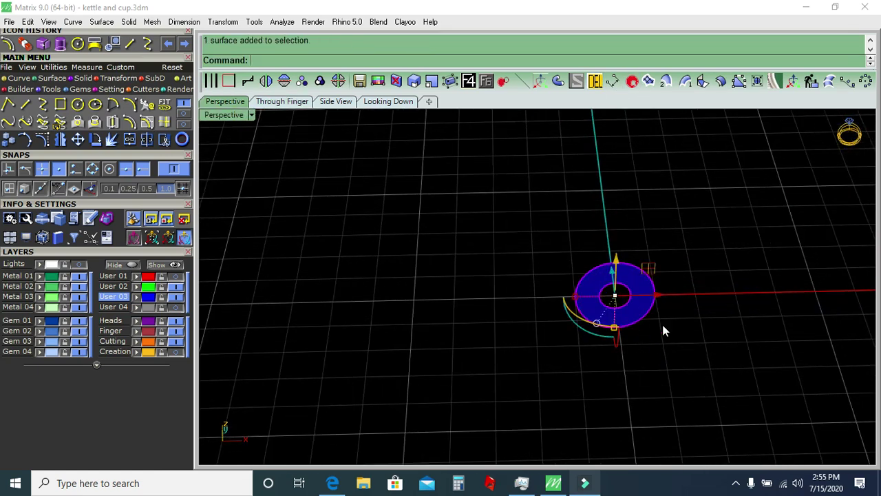
right_click_drag(662, 324, 536, 285)
scroll(535, 285, "up", 2)
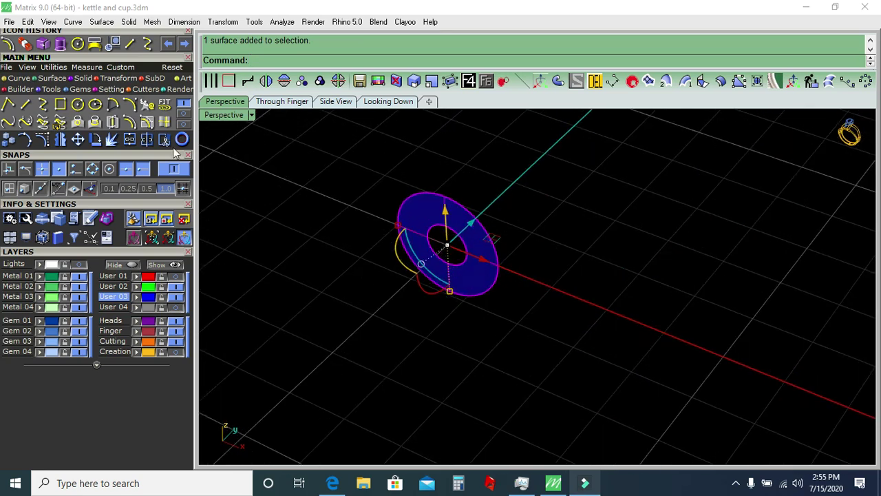
left_click(83, 77)
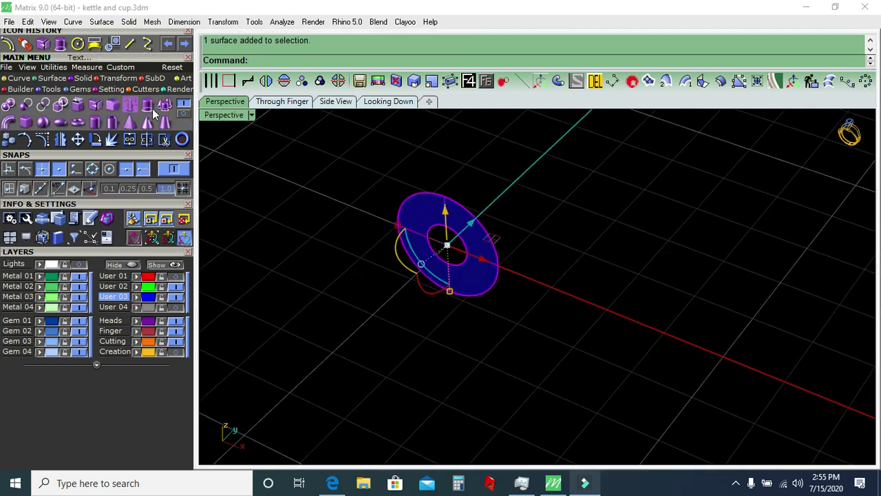
left_click(165, 105)
key("Return")
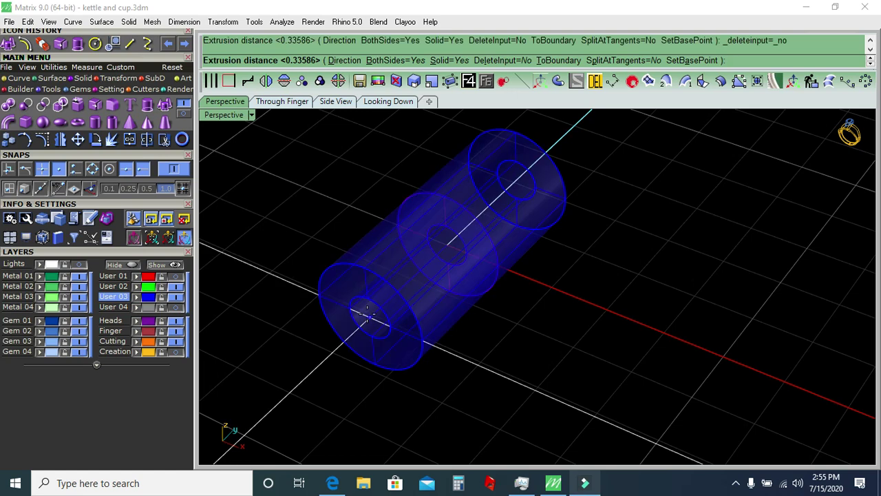
left_click(367, 312)
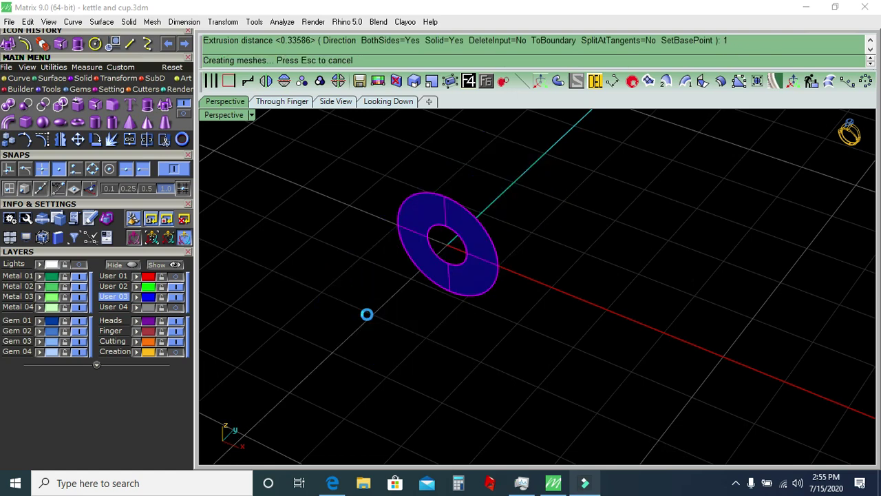
Delete the leftover dimension, show the kettle layer again, and orbit to a low side view.
scroll(453, 272, "down", 5)
scroll(465, 257, "down", 3)
left_click(662, 227)
key("Delete")
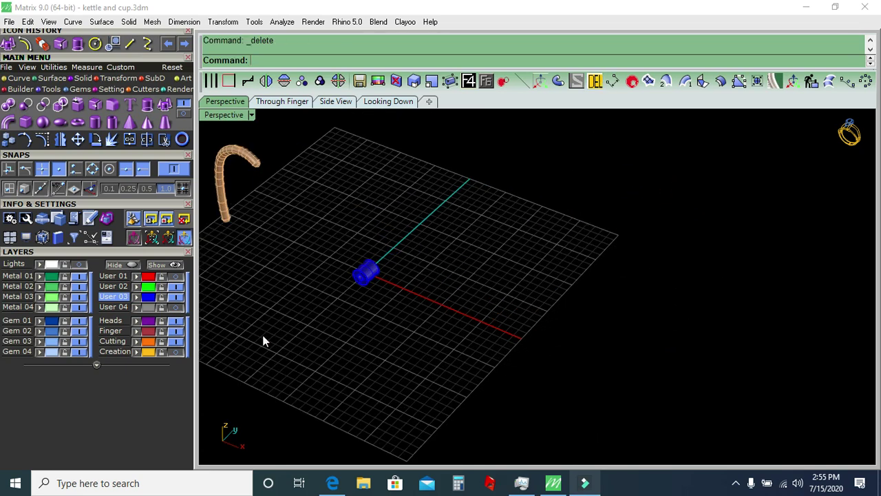
left_click(181, 355)
mouse_move(216, 341)
right_mouse_down()
mouse_move(384, 244)
mouse_move(389, 334)
mouse_move(387, 242)
mouse_move(374, 419)
mouse_move(375, 111)
right_mouse_up()
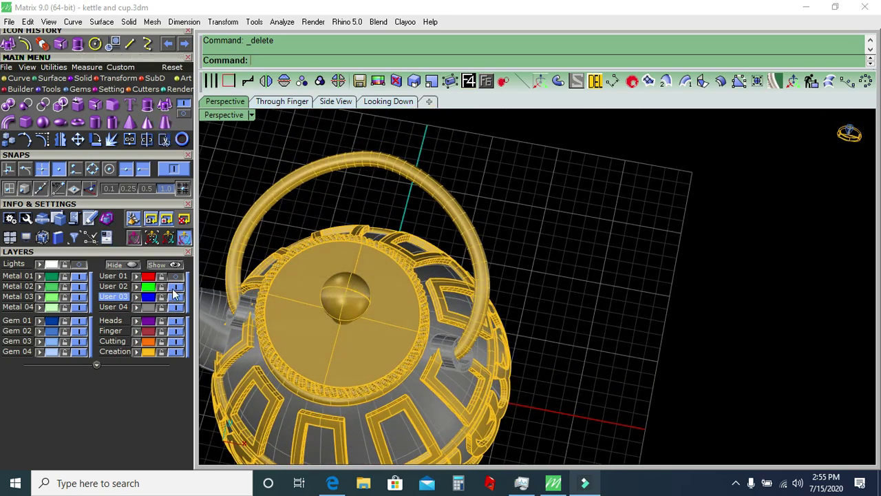
In the Through Finger view, move the hinge ring up to the handle's end at the rim.
left_click(363, 368)
right_click_drag(438, 318, 332, 130)
left_click(296, 103)
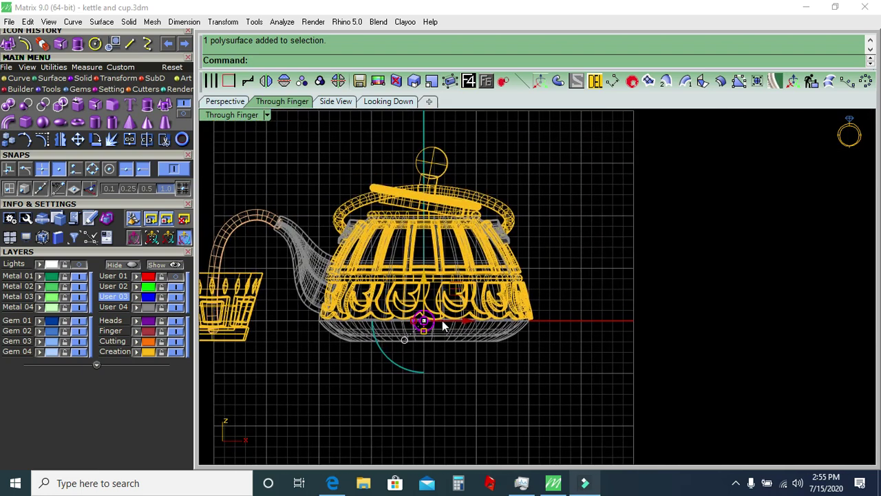
scroll(432, 329, "up", 3)
left_click_drag(435, 328, 507, 225)
scroll(472, 189, "down", 2)
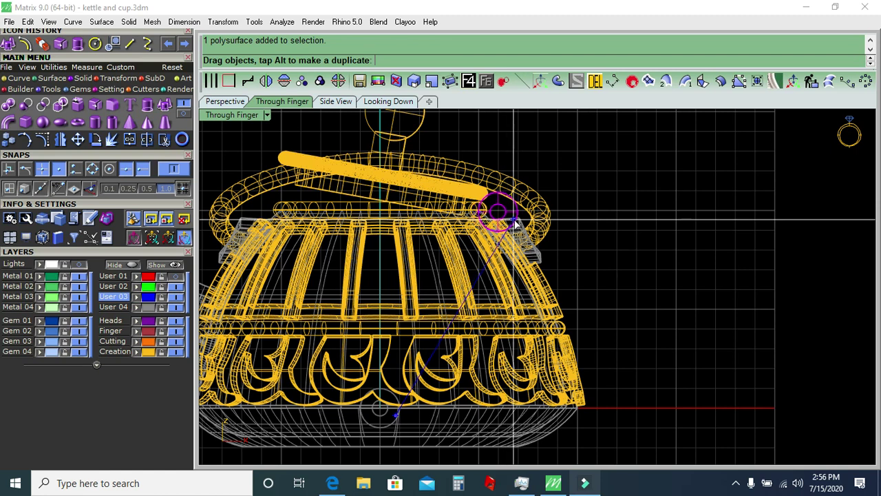
left_click_drag(507, 225, 524, 232)
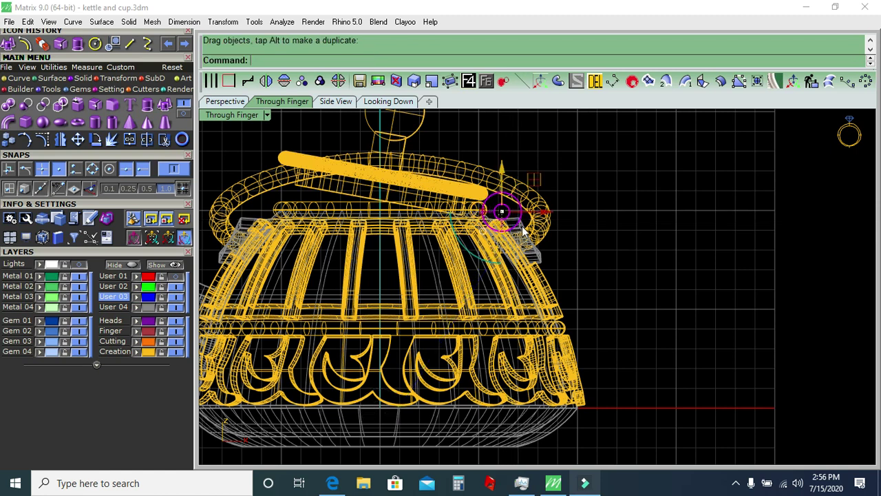
left_click(627, 249)
scroll(483, 209, "up", 4)
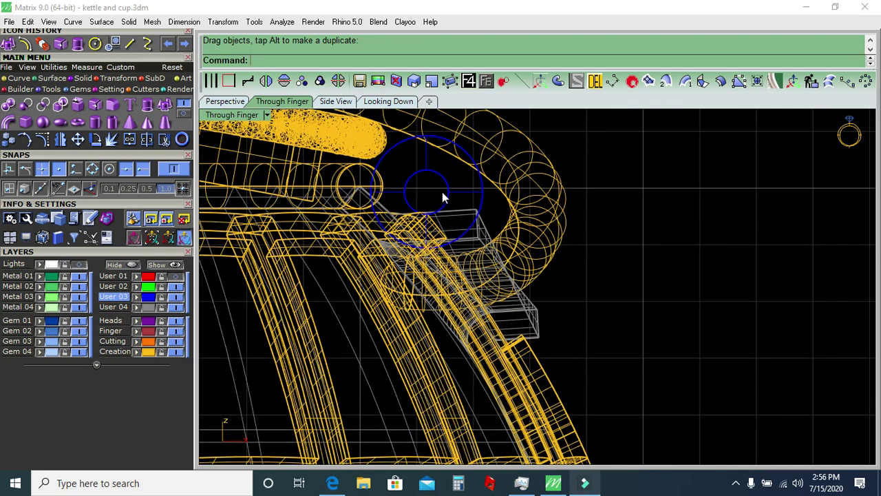
left_click(444, 197)
scroll(535, 248, "down", 3)
scroll(546, 200, "down", 3)
left_click(225, 102)
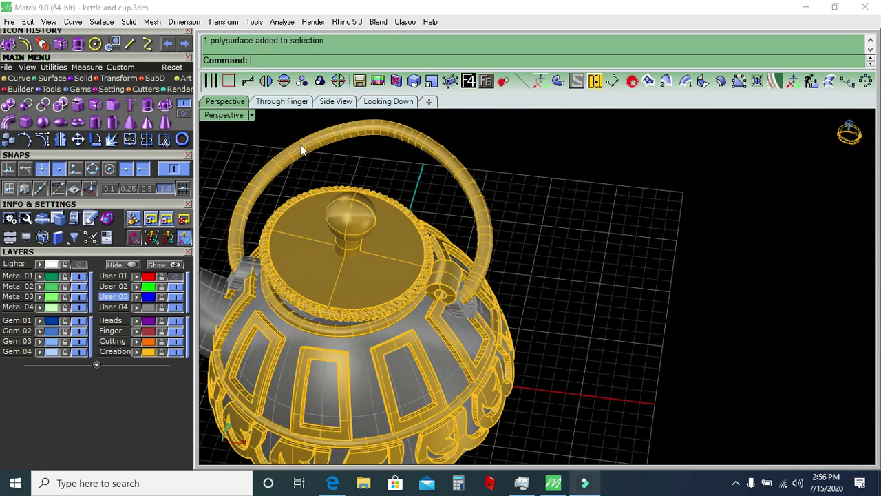
Select the rounded part at the handle joint and reposition it.
scroll(459, 289, "up", 3)
scroll(460, 286, "up", 2)
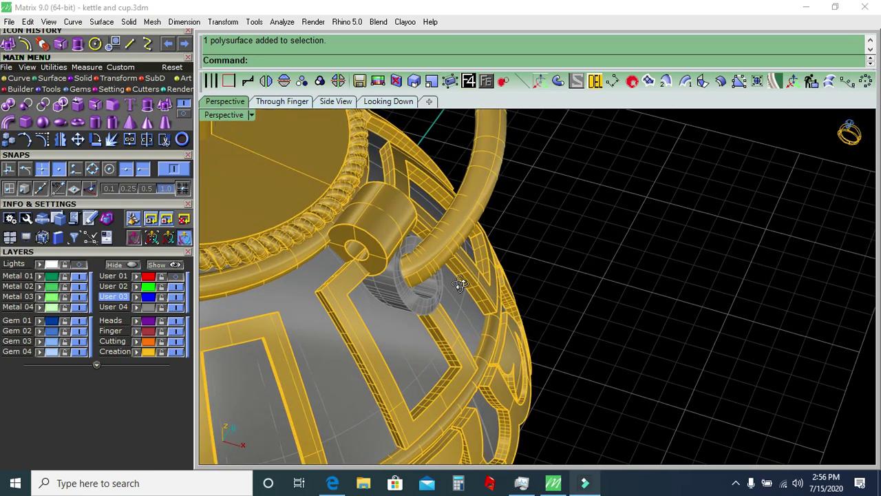
right_click_drag(460, 284, 497, 221)
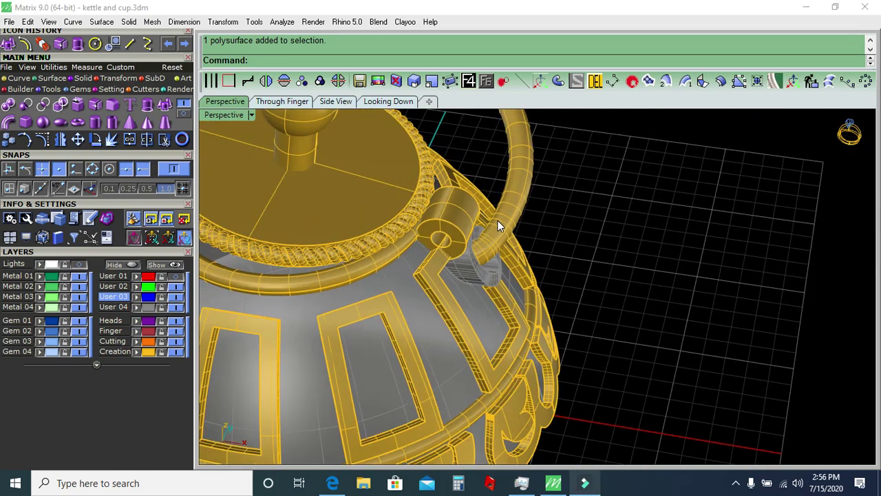
right_click_drag(498, 220, 522, 199)
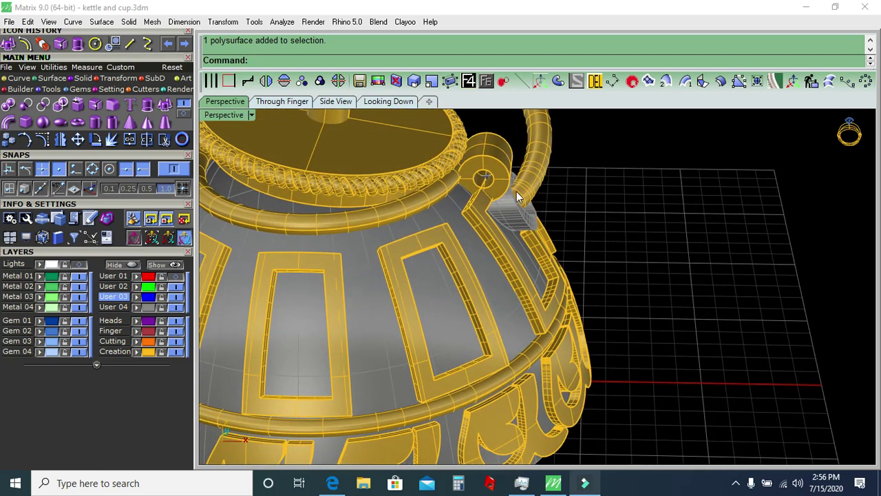
scroll(487, 169, "up", 2)
left_click(488, 167)
right_click_drag(484, 141, 348, 133)
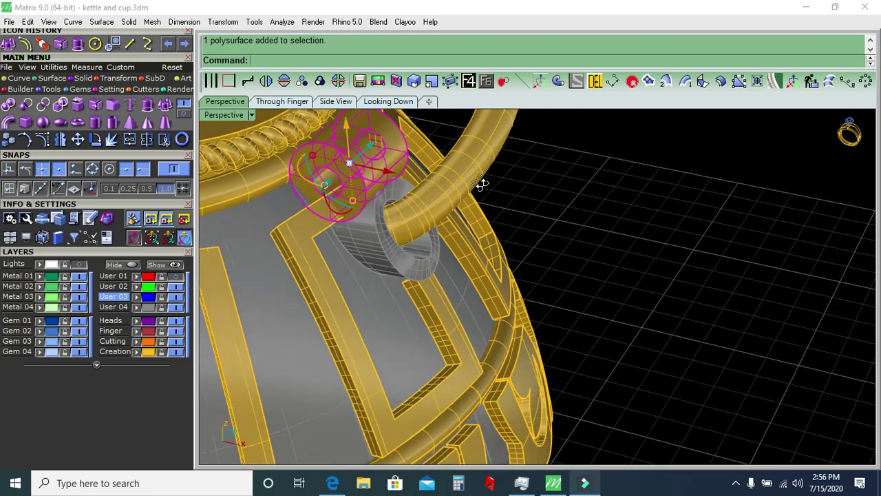
left_click_drag(313, 127, 374, 142)
Raise the hinge part at the handle.
scroll(516, 179, "down", 3)
right_click_drag(488, 208, 527, 199)
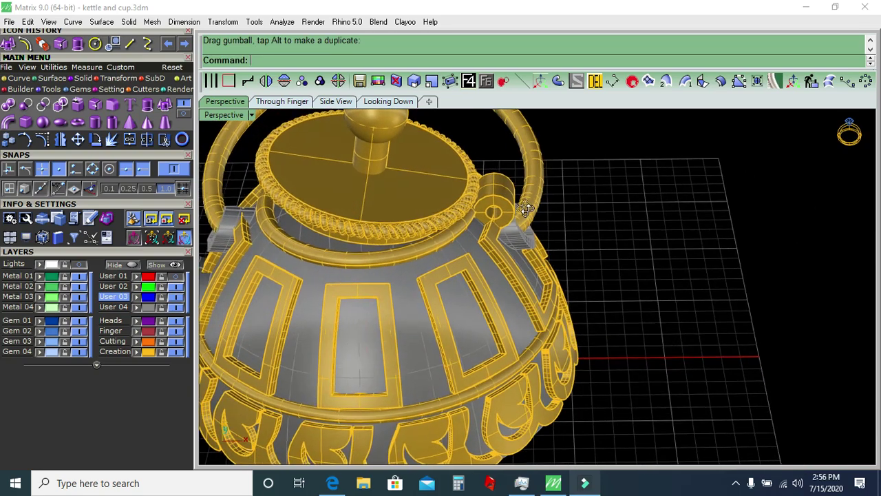
scroll(516, 194, "up", 2)
left_click(508, 190)
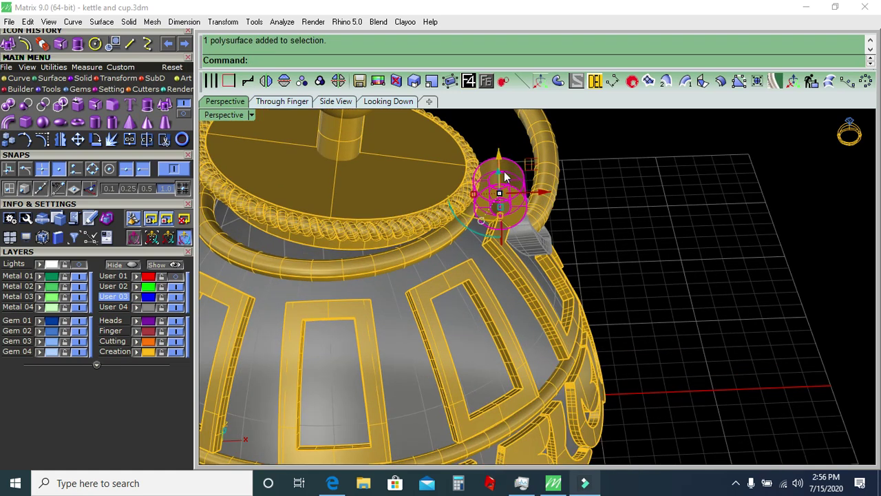
right_click_drag(538, 187, 476, 187)
mouse_move(406, 172)
left_mouse_down()
mouse_move(408, 139)
mouse_move(432, 175)
left_mouse_up()
mouse_move(631, 208)
right_mouse_down()
mouse_move(556, 197)
mouse_move(563, 192)
right_mouse_up()
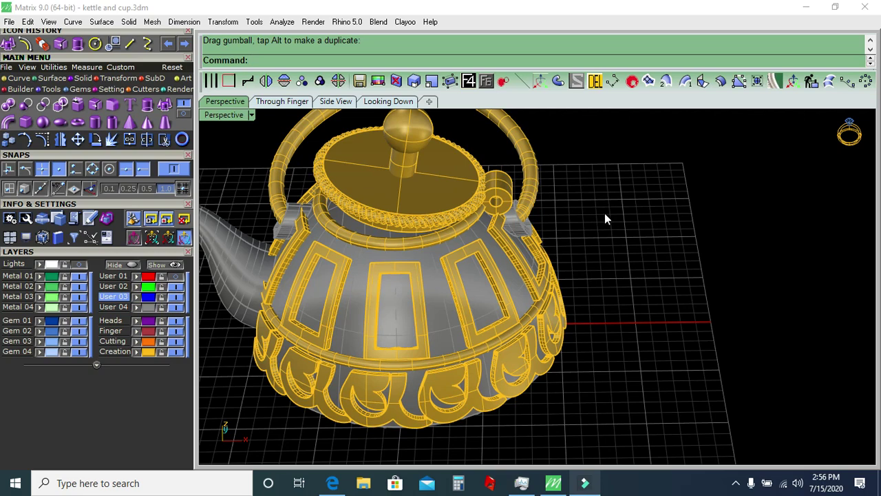
Try moving the small ring at the handle joint down-left, then undo that move.
right_click_drag(580, 193, 497, 186)
scroll(496, 186, "up", 2)
scroll(585, 234, "down", 3)
mouse_move(592, 220)
right_mouse_down()
mouse_move(564, 210)
mouse_move(597, 188)
right_mouse_up()
scroll(562, 184, "up", 2)
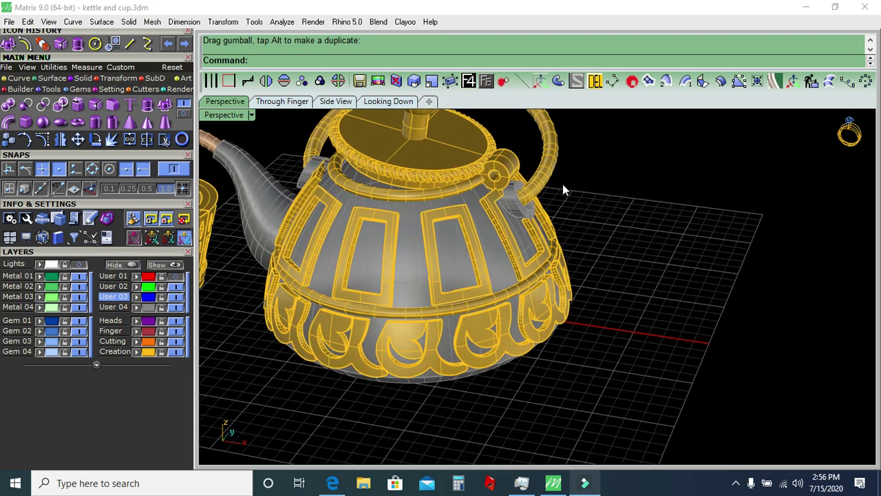
scroll(523, 180, "up", 2)
scroll(509, 175, "up", 2)
left_click(492, 160)
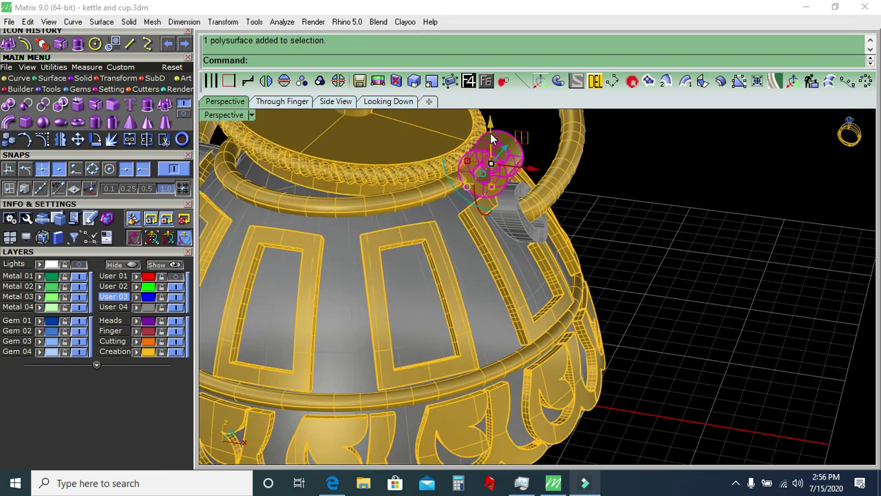
left_click_drag(492, 160, 475, 179)
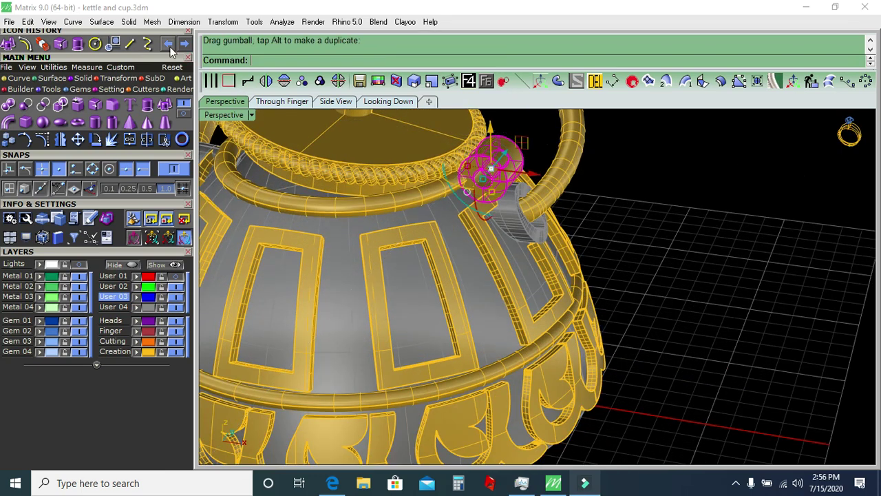
key("ctrl+z")
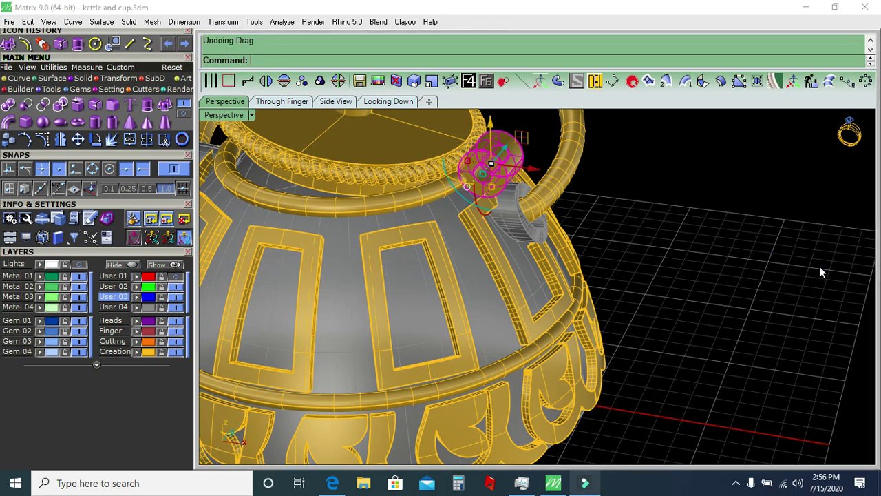
Switch to the Looking Down view showing the teapot reference photo.
scroll(541, 199, "down", 3)
scroll(648, 188, "down", 3)
scroll(678, 189, "down", 2)
scroll(566, 177, "up", 3)
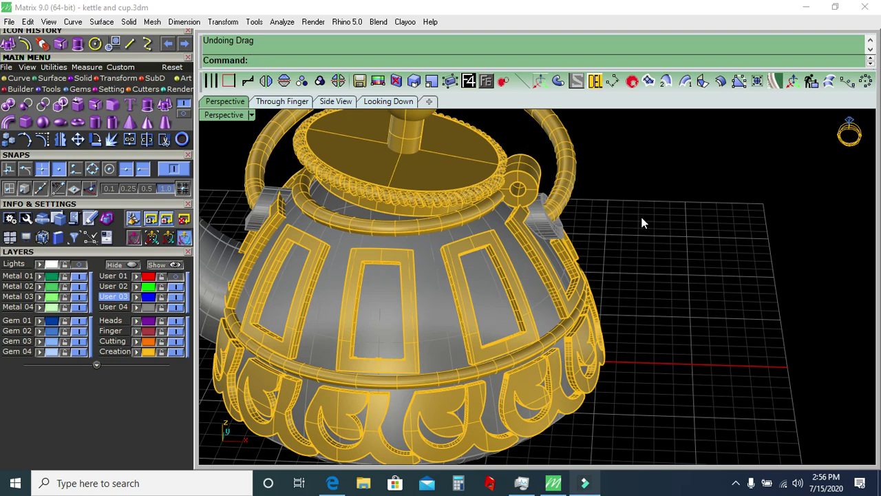
scroll(641, 223, "down", 5)
right_click_drag(612, 225, 620, 272)
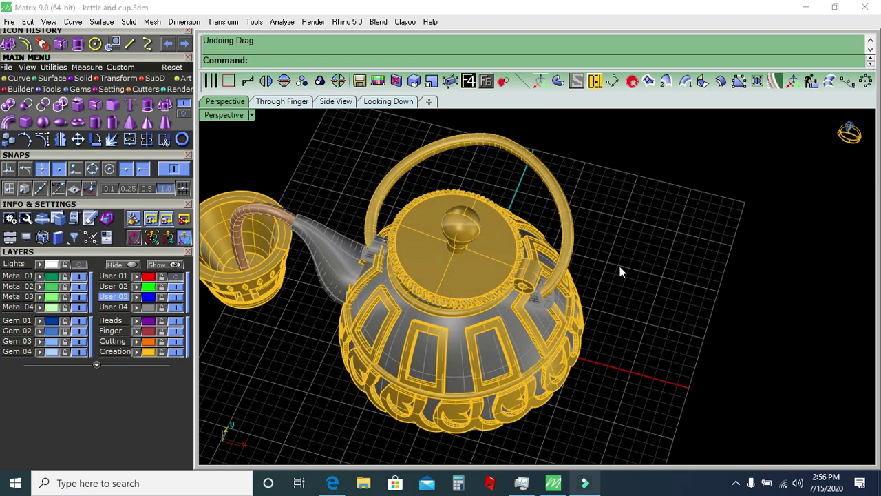
left_click(383, 101)
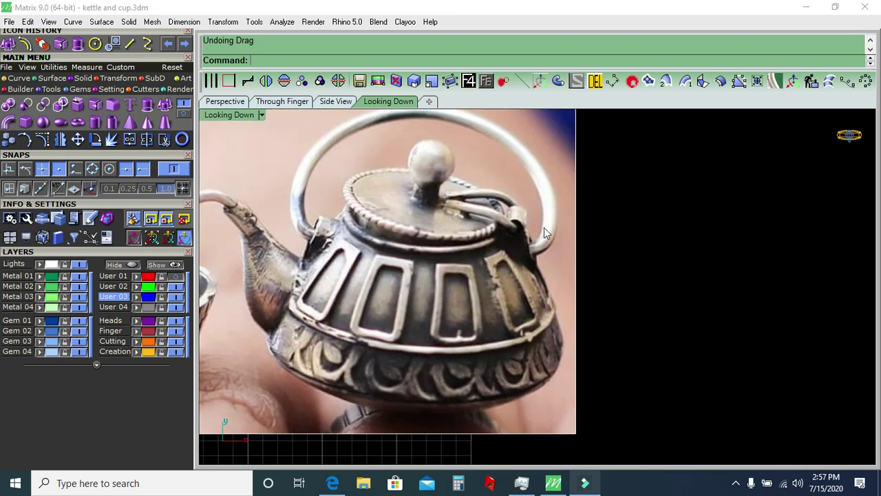
In the Through Finger view, shift the handle-end tube down and right.
left_click(283, 102)
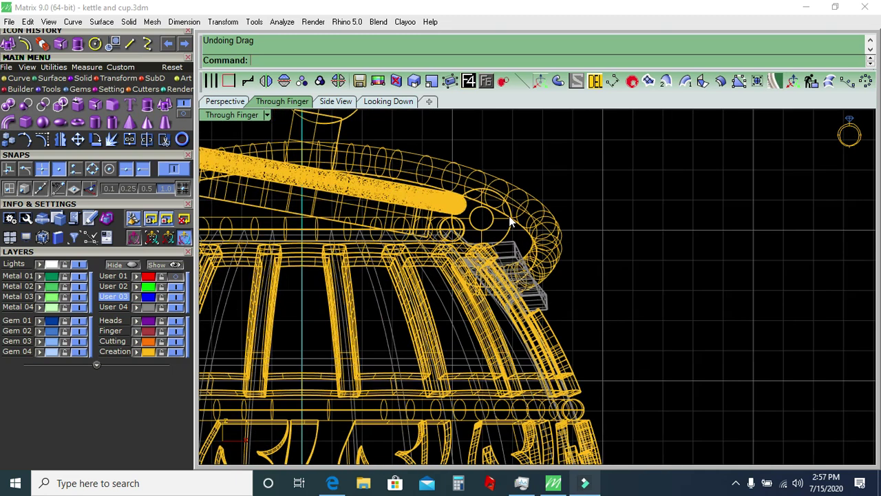
left_click(509, 217)
left_click_drag(513, 187, 525, 210)
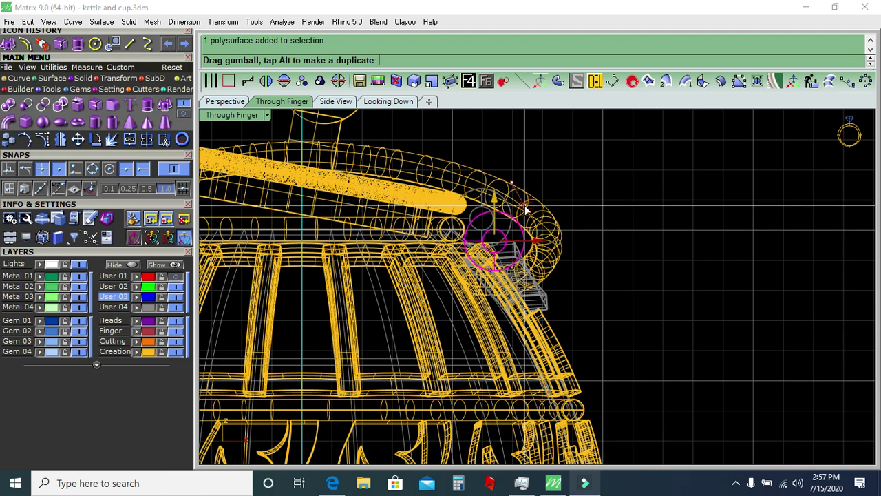
left_click(567, 204)
right_click_drag(567, 204, 474, 191)
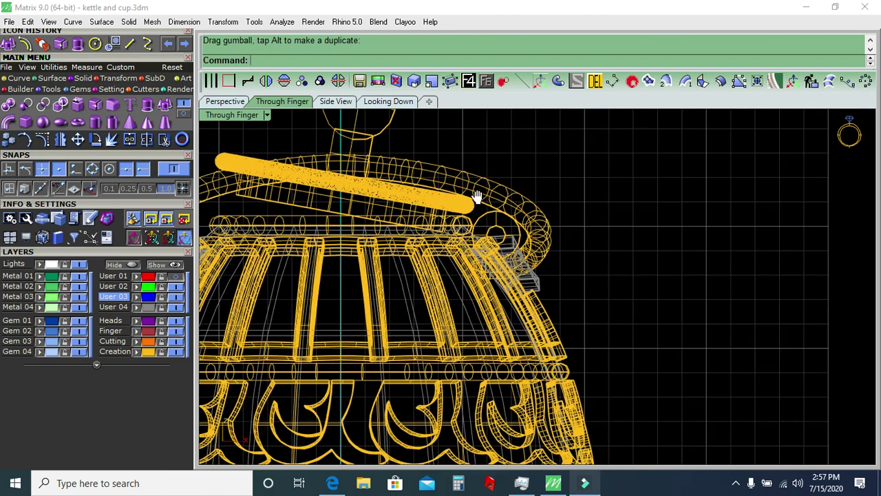
Draw an interpolated curve from the lid knob stem to the hinge.
left_click(165, 140)
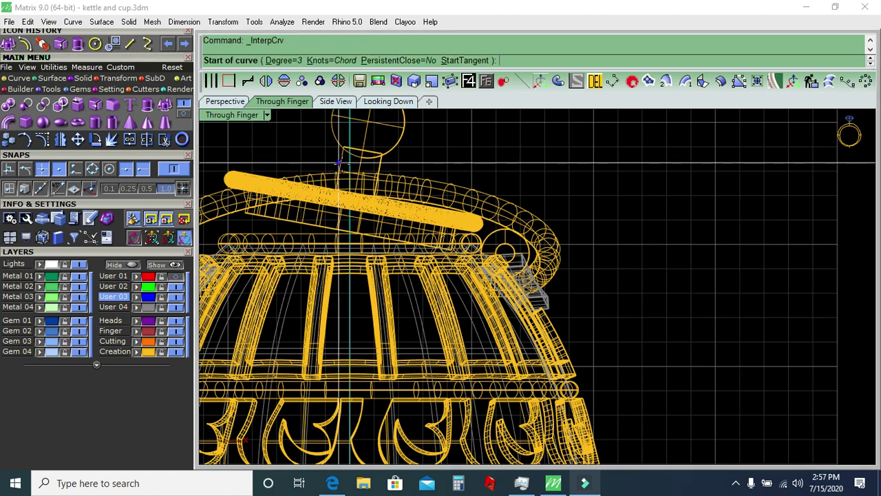
left_click(359, 189)
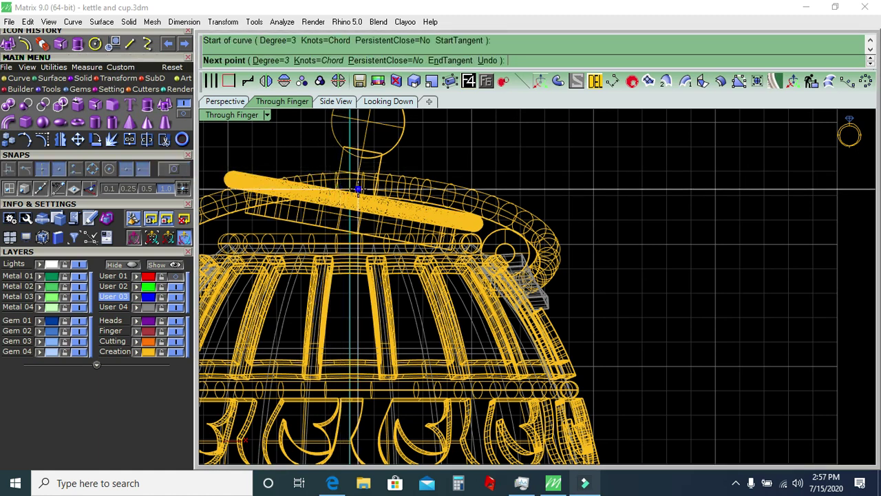
left_click(505, 252)
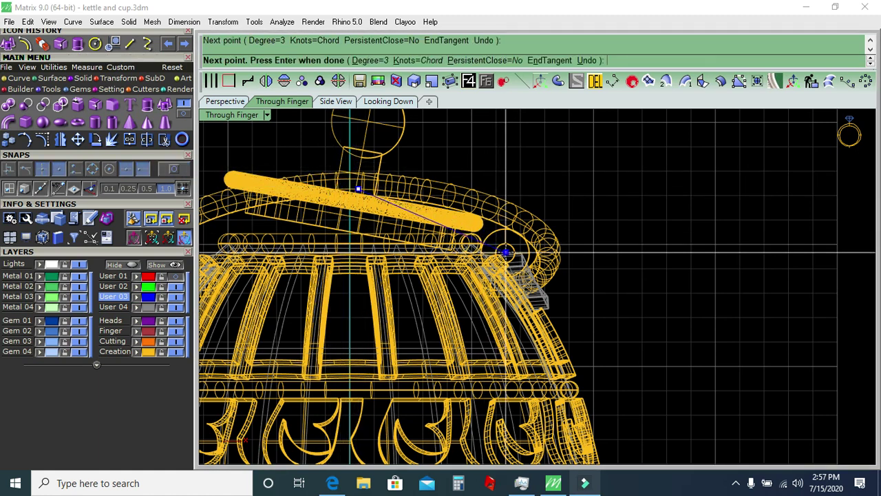
key("Return")
In Perspective, select the new lid curve and show its control points.
left_click(235, 103)
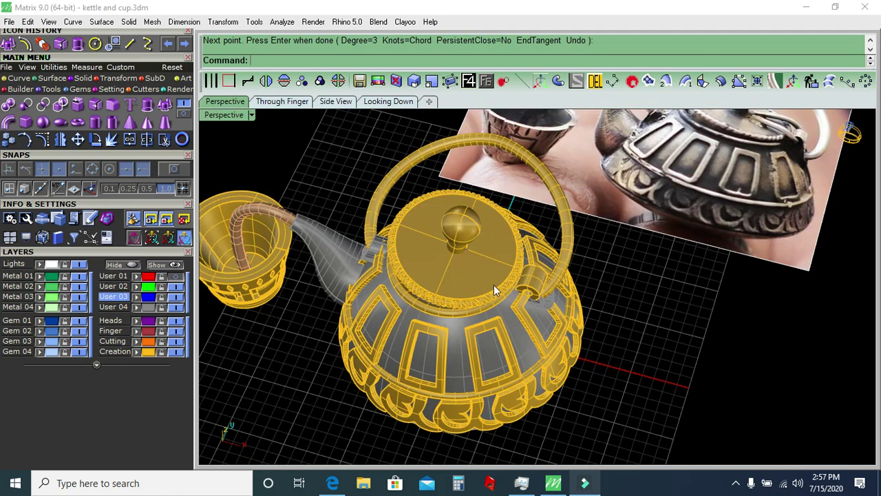
right_click_drag(358, 237, 458, 236)
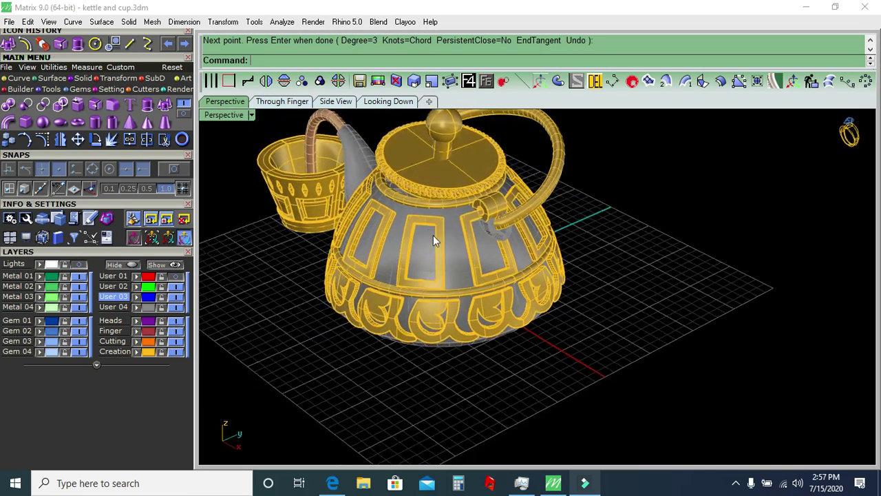
scroll(459, 240, "up", 2)
left_click(440, 158)
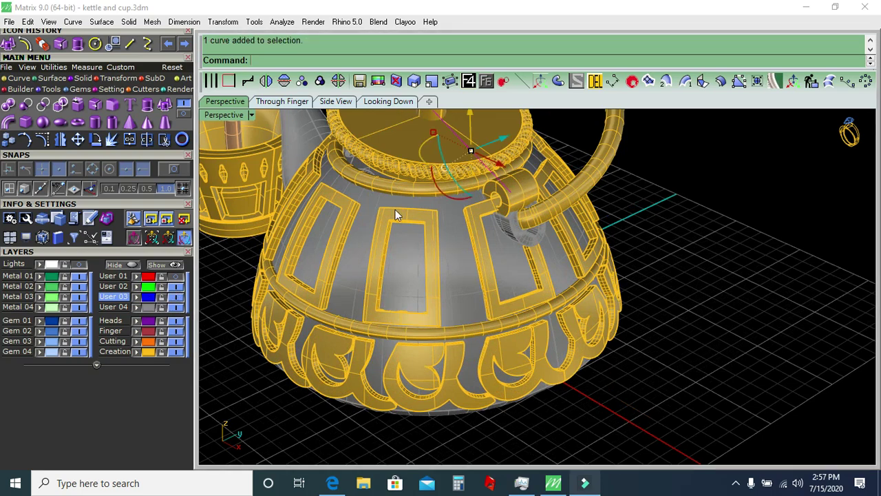
right_click_drag(441, 165, 420, 242)
scroll(427, 228, "up", 2)
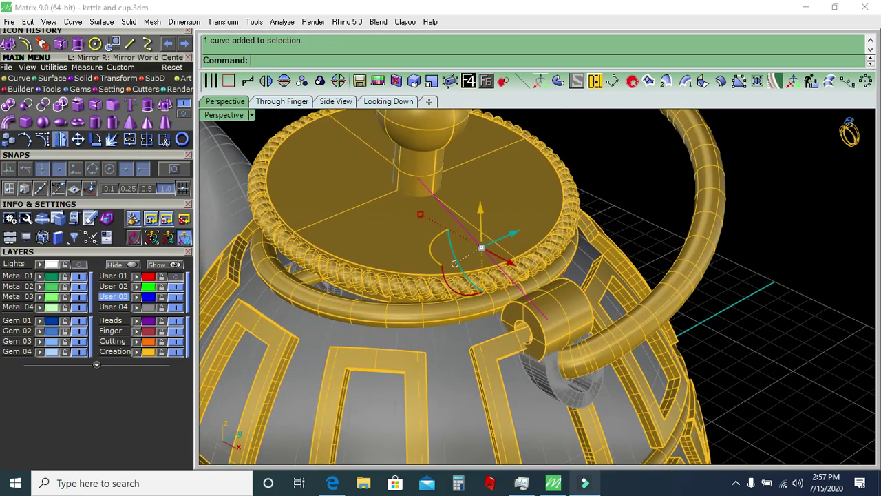
left_click(42, 140)
mouse_move(428, 197)
right_mouse_down()
mouse_move(481, 202)
mouse_move(558, 253)
right_mouse_up()
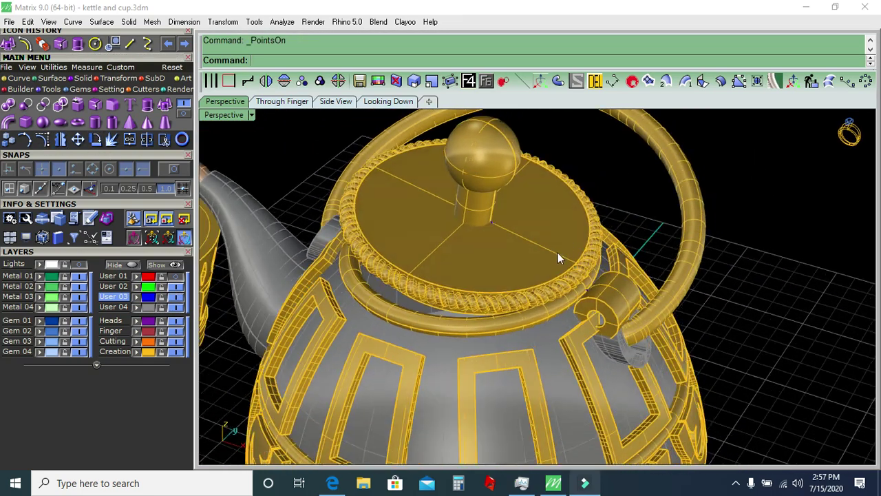
With lid and body temporarily hidden, select the curve's two middle points and raise them.
left_click(177, 341)
left_click(180, 311)
left_click_drag(480, 299, 568, 233)
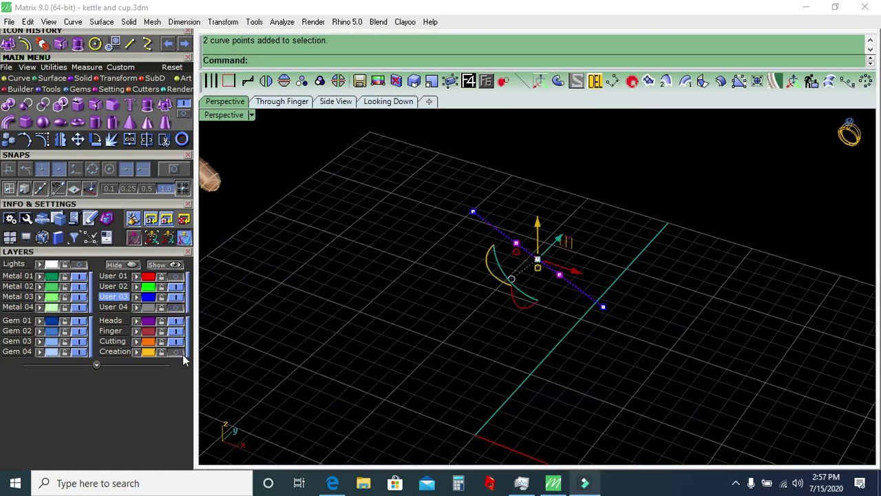
left_click(178, 352)
left_click(177, 307)
scroll(557, 271, "up", 3)
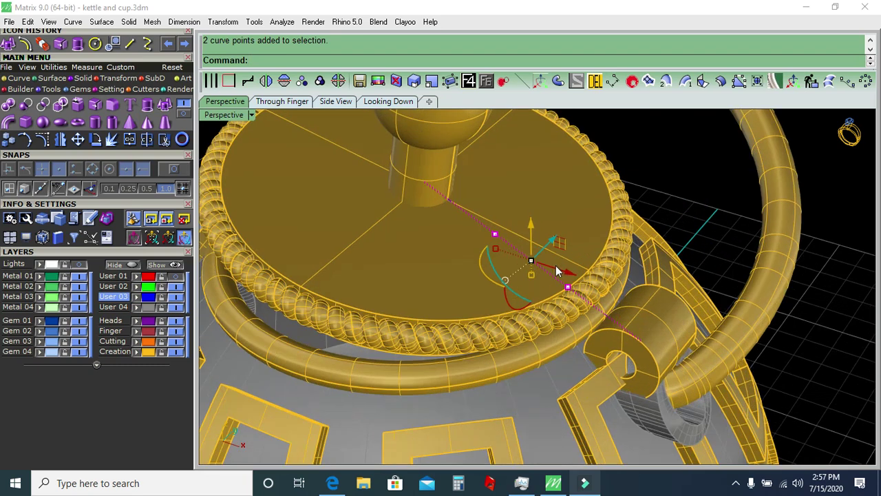
mouse_move(534, 239)
left_mouse_down()
mouse_move(552, 185)
mouse_move(531, 209)
left_mouse_up()
Select the curve toward the hinge and bring up Rebuild at 52 points, degree 3.
right_click_drag(531, 208, 565, 298)
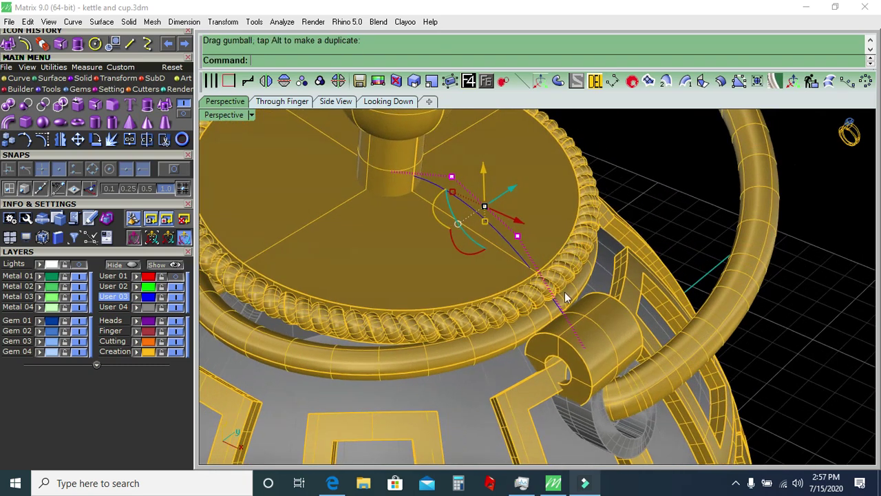
left_click(162, 352)
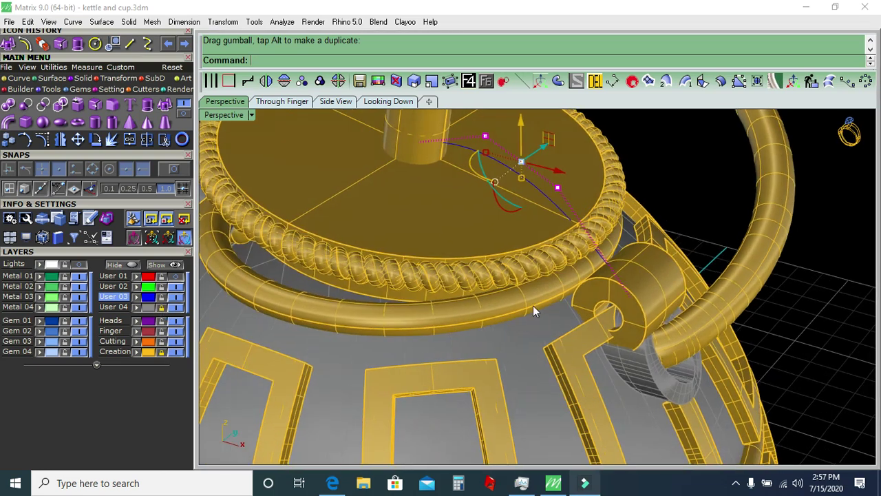
right_click_drag(533, 305, 539, 313)
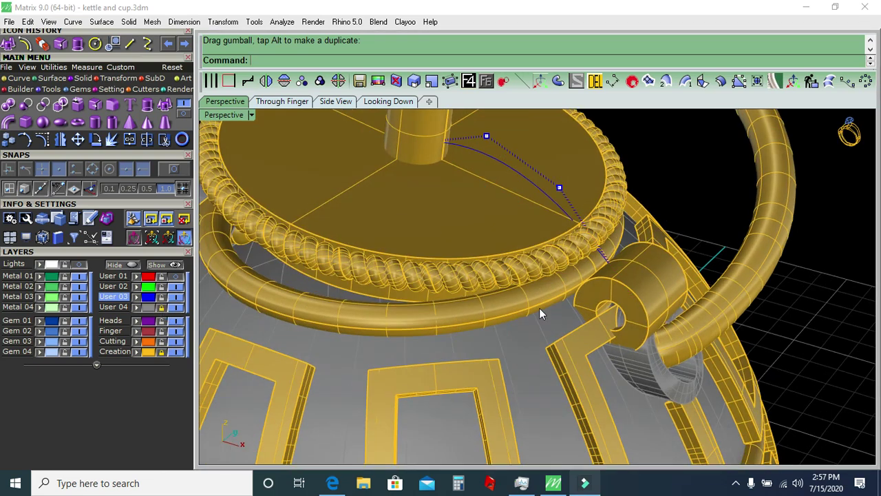
left_click(573, 225)
left_click(810, 82)
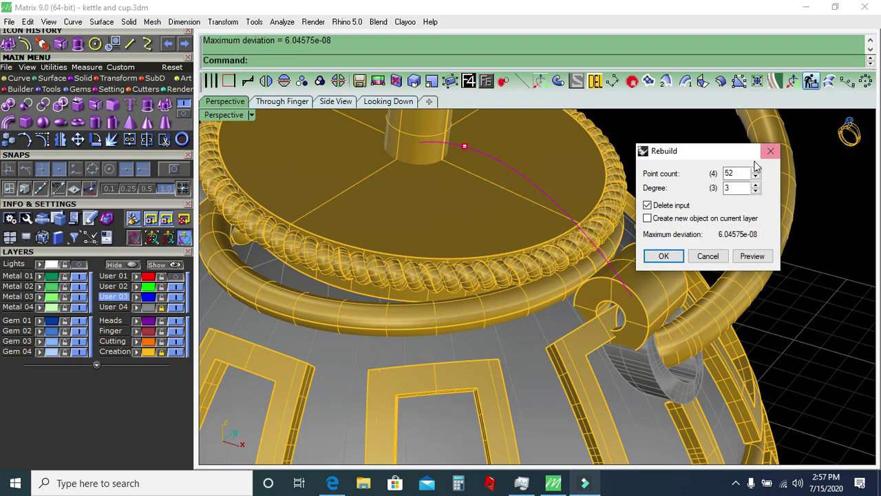
Rebuild the curve at 52 points and pull its hinge-end control point down-left.
key("Return")
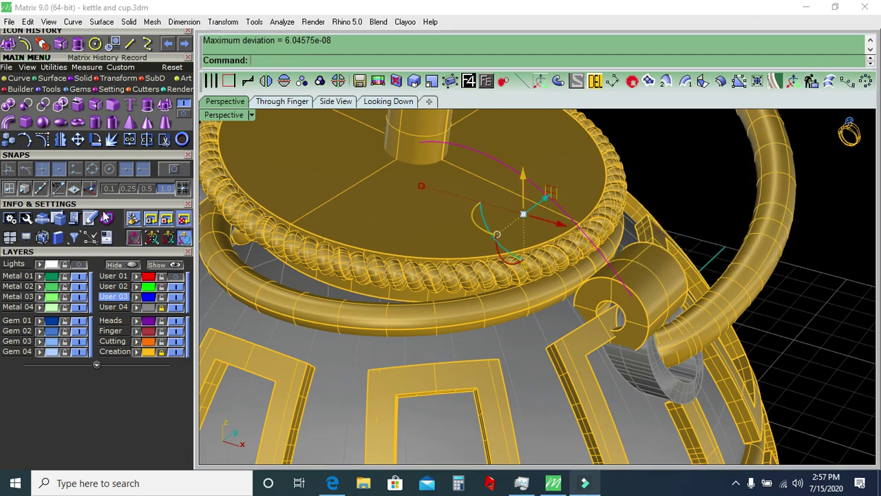
key("F10")
left_click(606, 252)
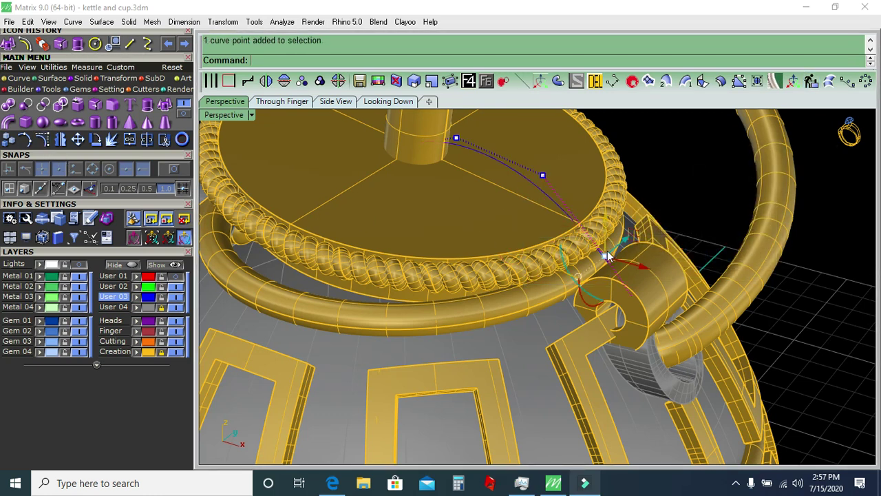
left_click_drag(572, 311, 637, 285)
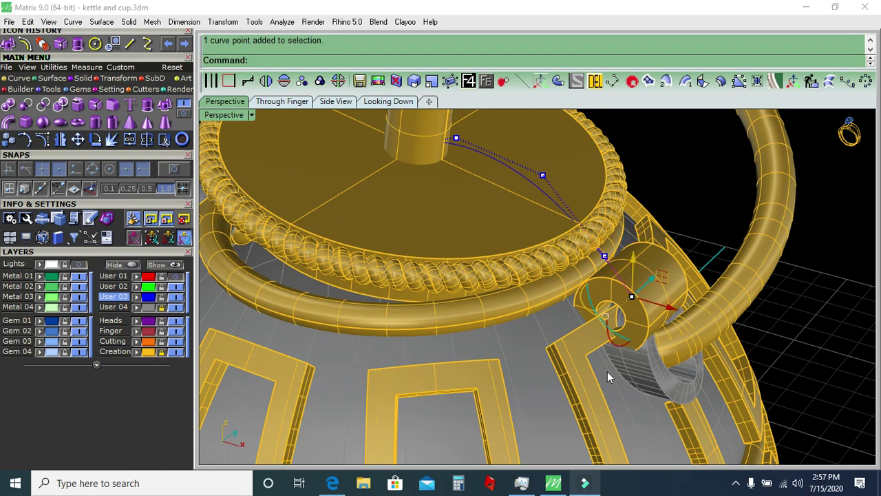
right_click_drag(639, 252, 588, 290)
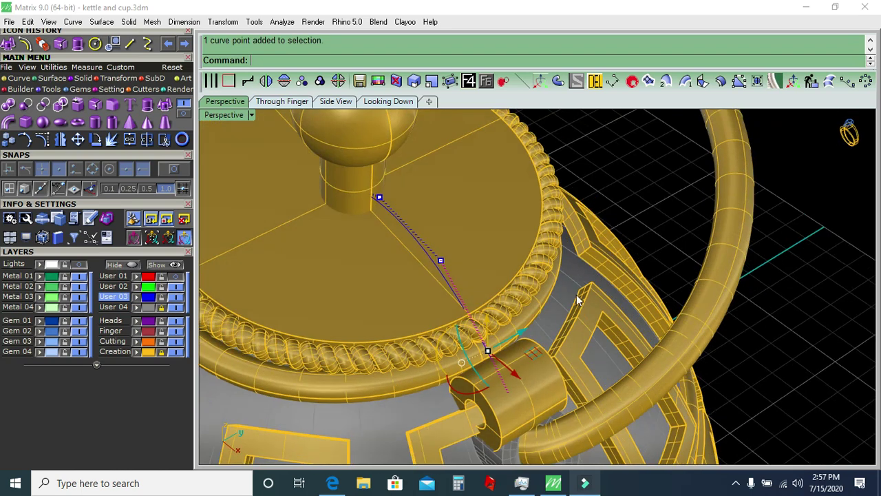
left_click_drag(525, 336, 452, 370)
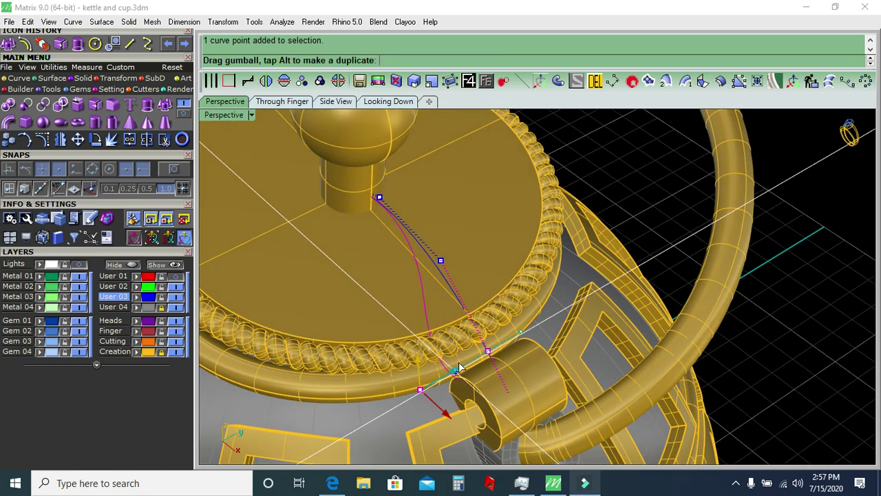
Shift a control point and then a pair of points left to bend the curve.
right_click_drag(460, 369, 540, 311)
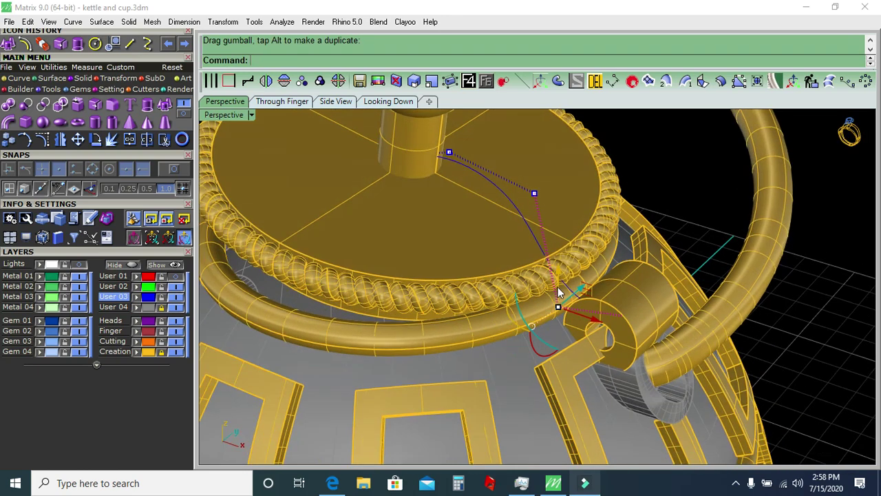
left_click_drag(559, 293, 558, 295)
mouse_move(557, 295)
right_mouse_down()
mouse_move(541, 350)
mouse_move(533, 347)
right_mouse_up()
mouse_move(416, 306)
left_mouse_down()
mouse_move(432, 311)
mouse_move(423, 313)
left_mouse_up()
mouse_move(489, 241)
right_mouse_down()
mouse_move(506, 201)
mouse_move(455, 238)
right_mouse_up()
scroll(392, 289, "up", 3)
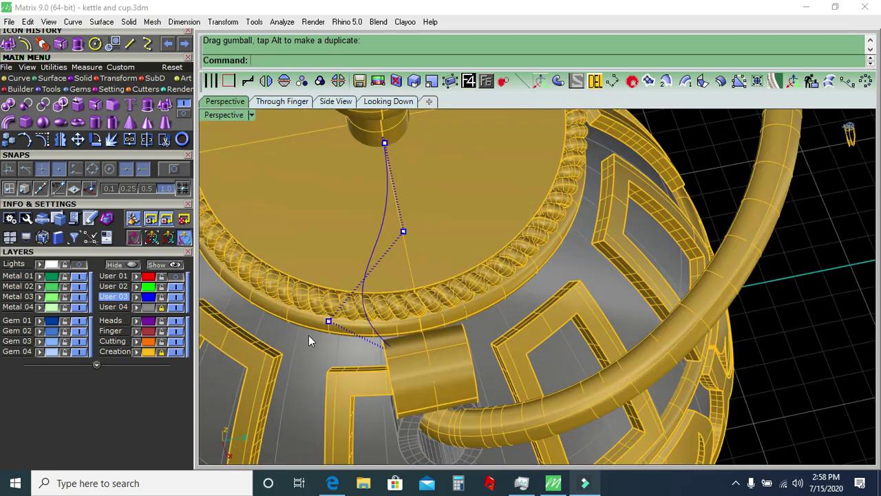
left_click_drag(402, 232, 408, 220)
left_click_drag(423, 277, 375, 274)
key("Escape")
Move another curve point to refine the bend.
right_click_drag(353, 364, 360, 360)
left_click(363, 320)
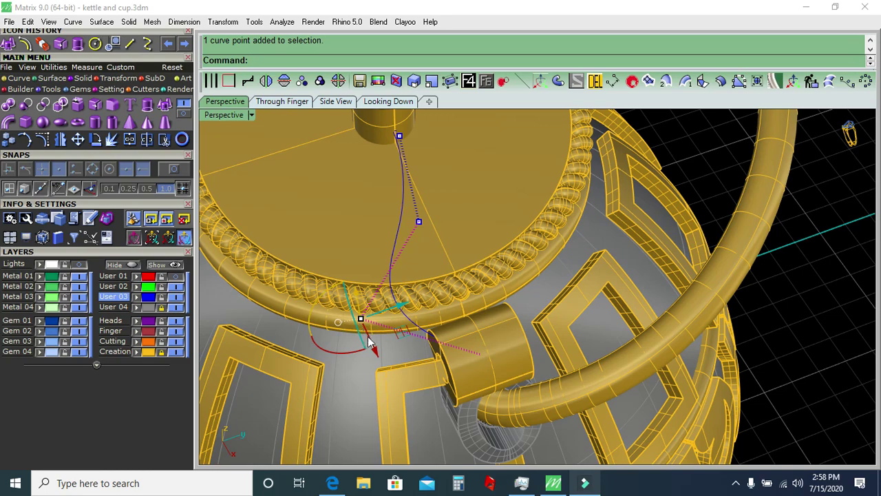
left_click_drag(368, 339, 376, 340)
right_click_drag(375, 341, 405, 339)
key("Escape")
Raise two more curve points and start a Pipe on the finished link curve.
right_click_drag(462, 290, 494, 292)
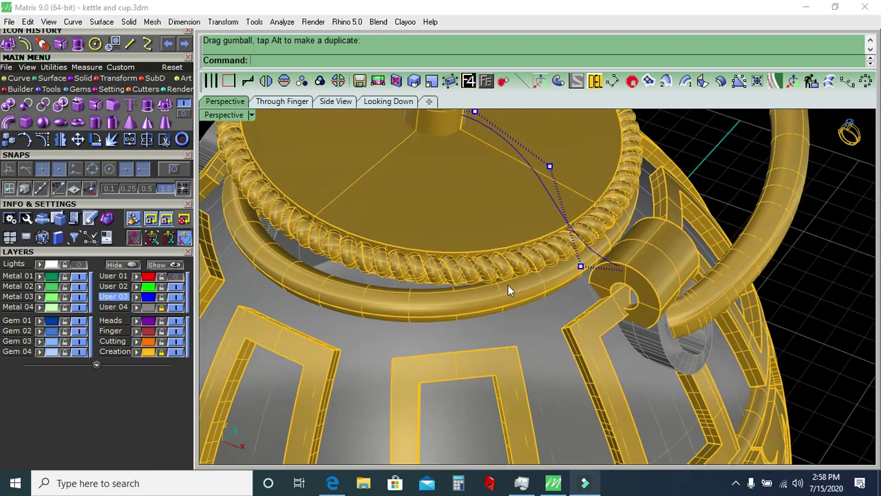
left_click_drag(585, 161, 585, 161)
left_click_drag(581, 191, 580, 141)
right_click_drag(579, 141, 544, 279)
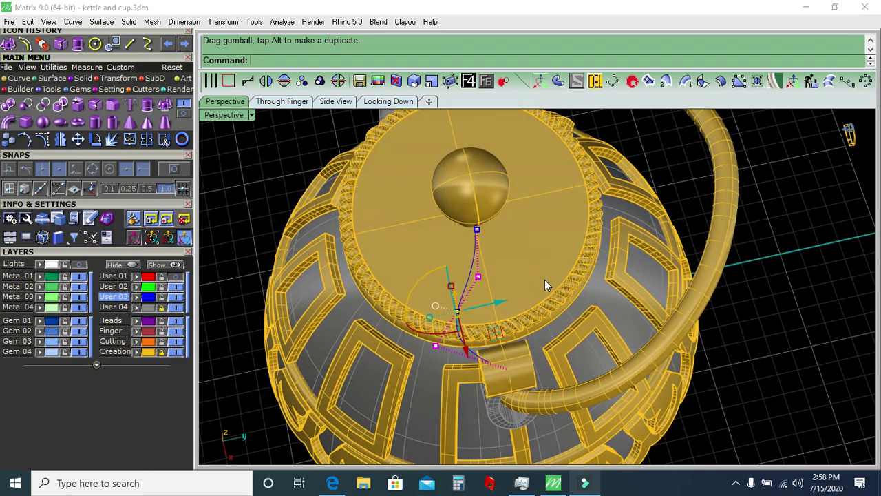
left_click(466, 288)
left_click(558, 82)
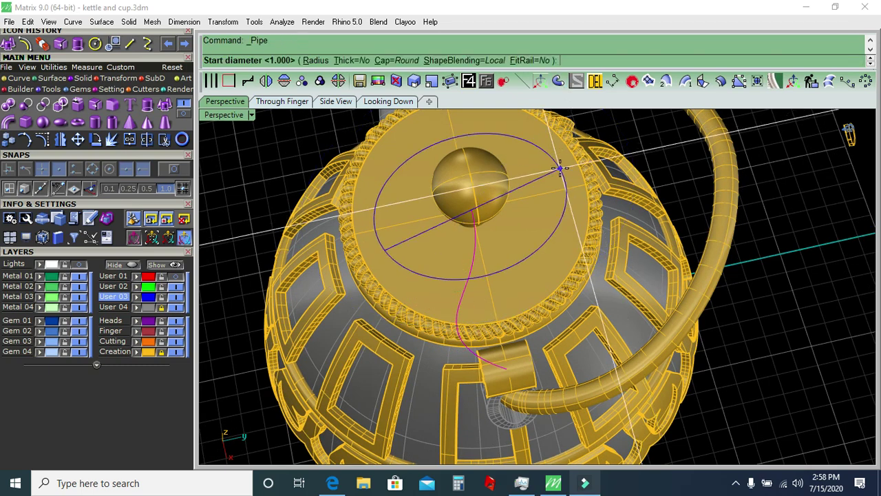
type(".8")
Accept the default pipe diameters to create the blue pipe along the curve.
key("Return")
key("Return")
key("Return")
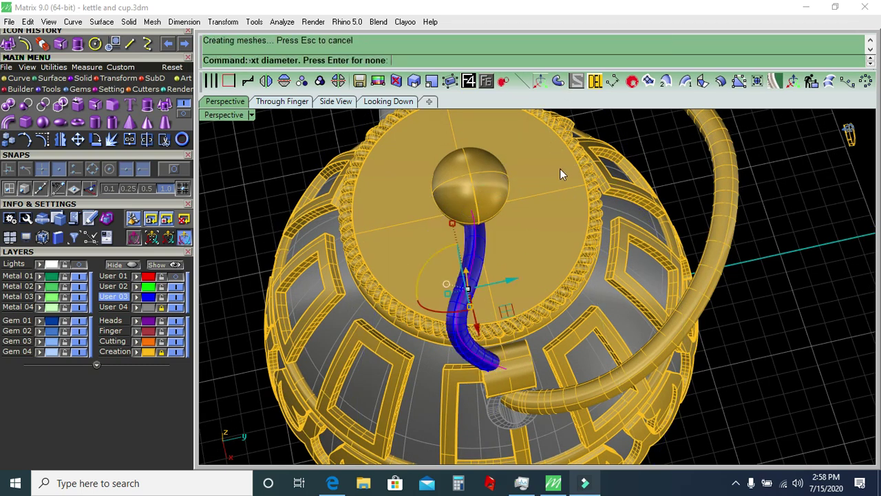
right_click_drag(550, 168, 622, 149)
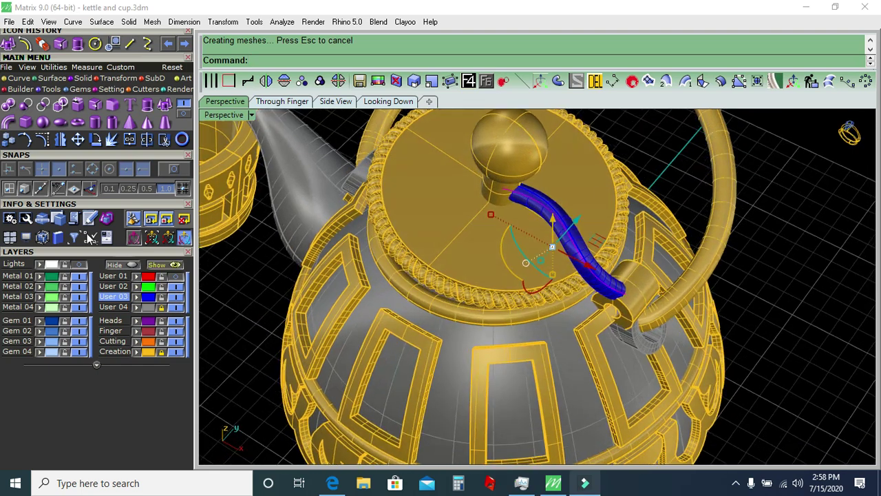
key("F10")
right_click_drag(448, 275, 480, 284)
Reshape the pipe by moving a control point near the hinge end.
left_click(539, 296)
mouse_move(559, 297)
left_mouse_down()
mouse_move(557, 288)
mouse_move(506, 271)
left_mouse_up()
key("ctrl+z")
left_click(537, 296)
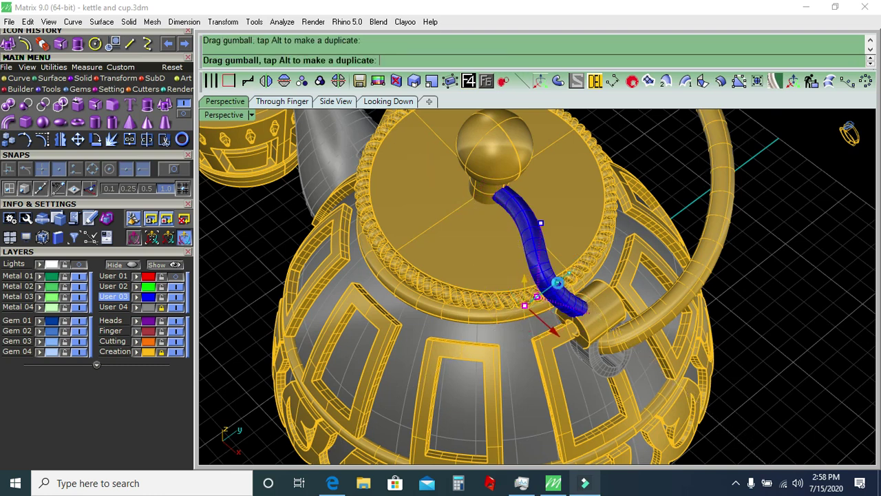
left_click(556, 222)
left_click_drag(562, 218, 584, 279)
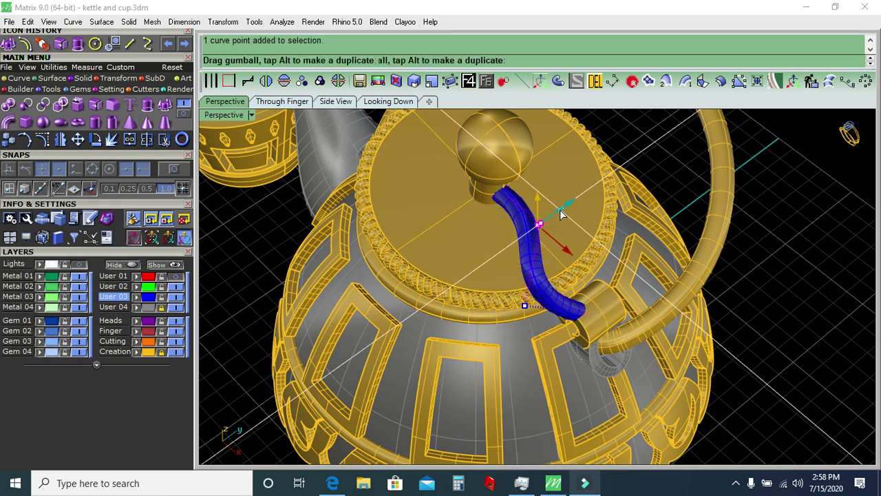
Trial-mirror the pipe across a 1,0 plane, then undo it.
left_click(567, 311)
left_click(284, 81)
type("1,0")
key("Return")
mouse_move(496, 227)
right_mouse_down()
mouse_move(618, 292)
mouse_move(696, 244)
mouse_move(665, 209)
mouse_move(619, 252)
mouse_move(628, 231)
right_mouse_up()
scroll(598, 204, "up", 3)
scroll(515, 232, "up", 3)
scroll(502, 246, "up", 2)
key("ctrl+z")
key("ctrl+z")
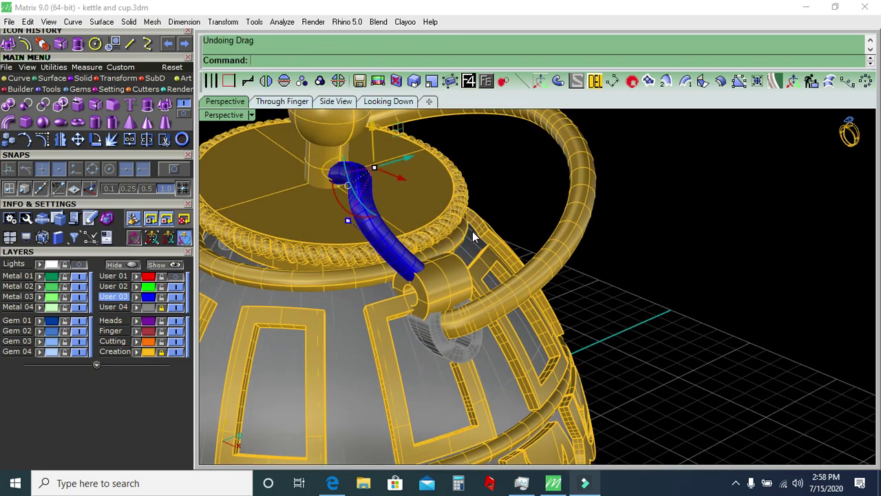
Select only the pipe's curve and view it side-on in Through Finger.
left_click(397, 262)
left_click_drag(449, 224, 327, 258)
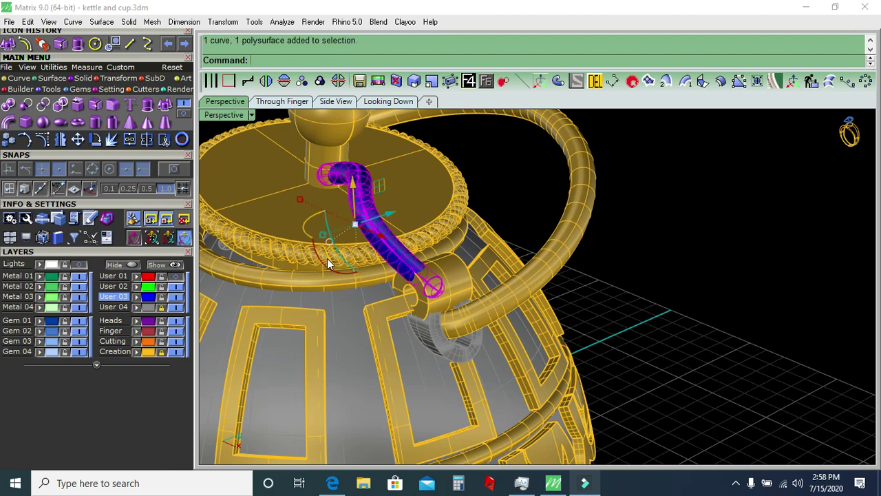
left_click(384, 259, "ctrl")
left_click(281, 102)
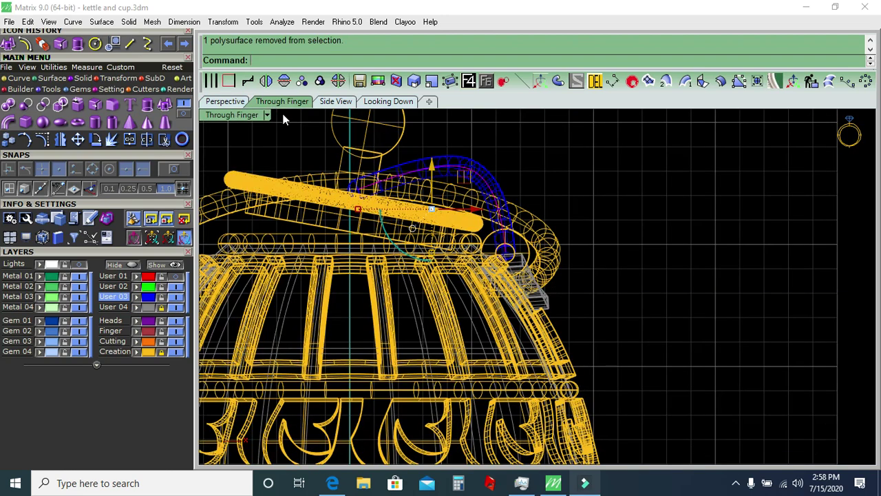
Lower two pipe-curve points and raise one to arch the pipe higher over the rim.
left_click(43, 141)
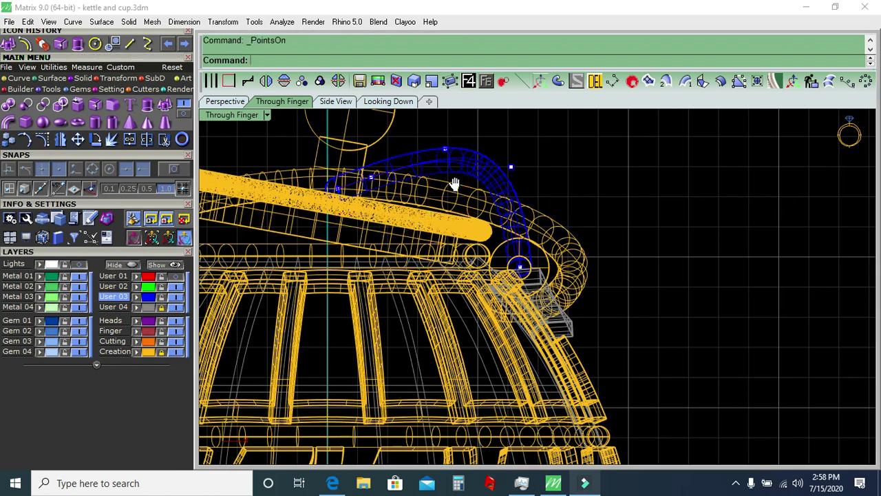
left_click_drag(530, 218, 528, 215)
left_click_drag(486, 148, 506, 193)
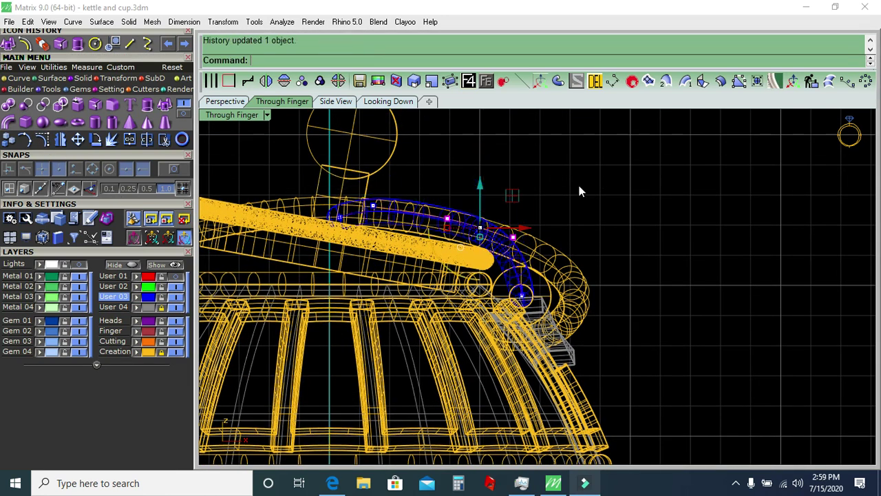
left_click(447, 218)
left_click_drag(449, 191, 451, 182)
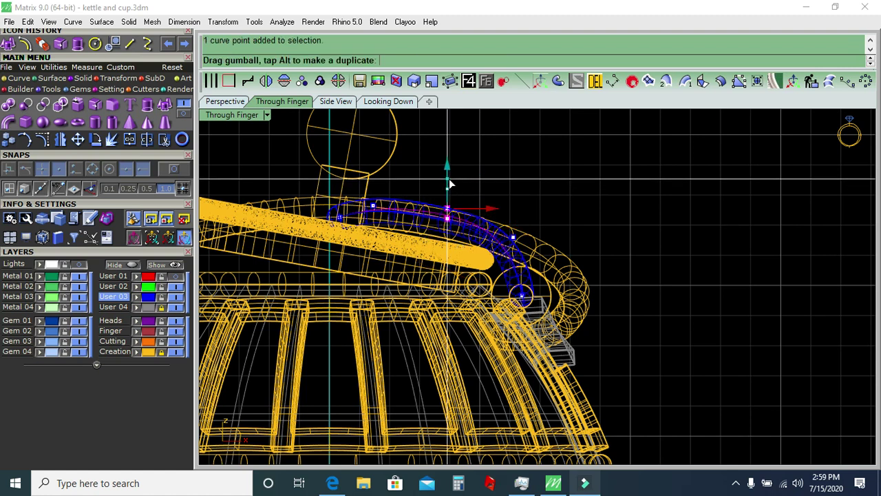
Mirror a copy of the pipe to link the knob with the opposite hinge.
left_click(225, 102)
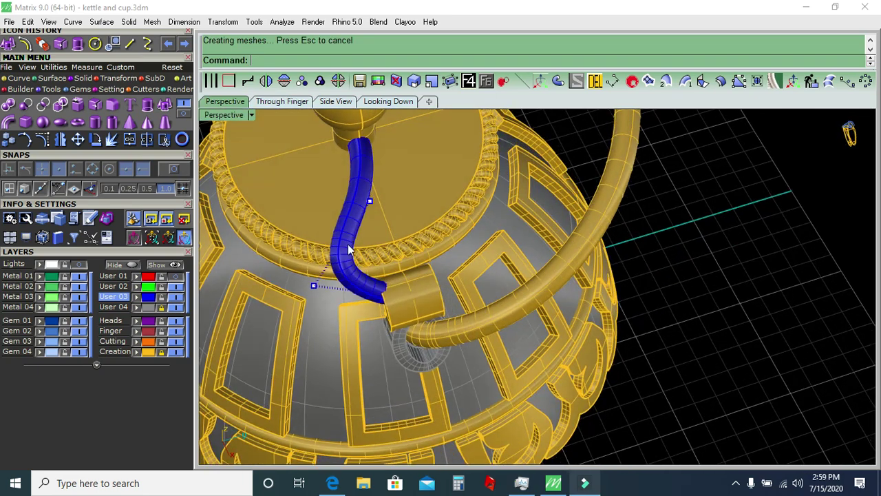
left_click(353, 232)
left_click(282, 81)
mouse_move(397, 165)
right_mouse_down()
mouse_move(614, 240)
mouse_move(574, 221)
right_mouse_up()
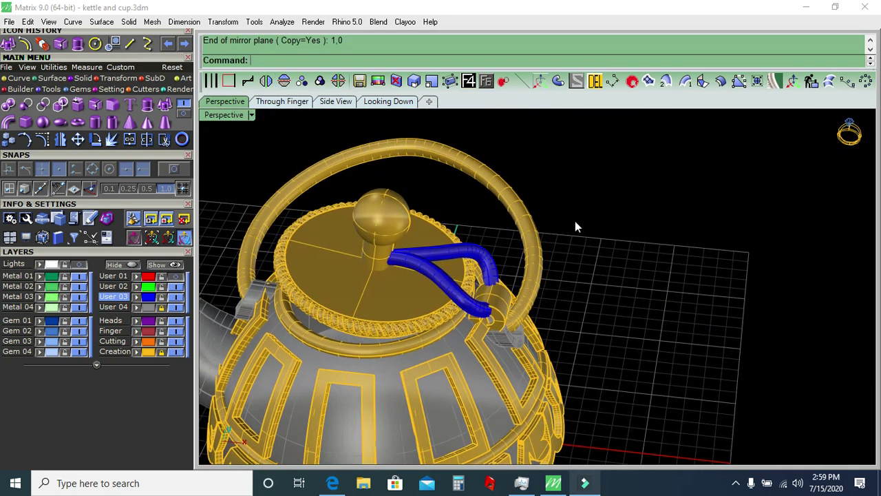
left_click(450, 249)
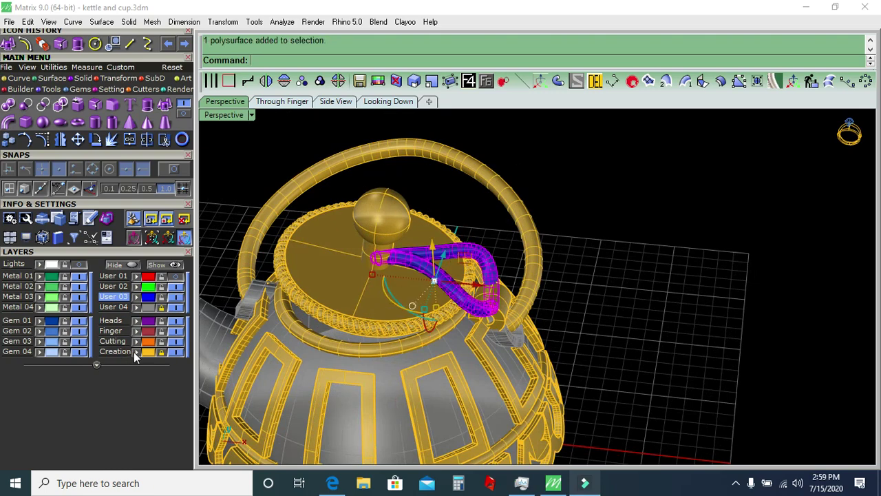
scroll(567, 228, "down", 3)
mouse_move(567, 228)
right_mouse_down()
mouse_move(620, 284)
mouse_move(629, 209)
right_mouse_up()
scroll(626, 254, "down", 3)
right_click_drag(625, 254, 720, 255)
left_click(252, 116)
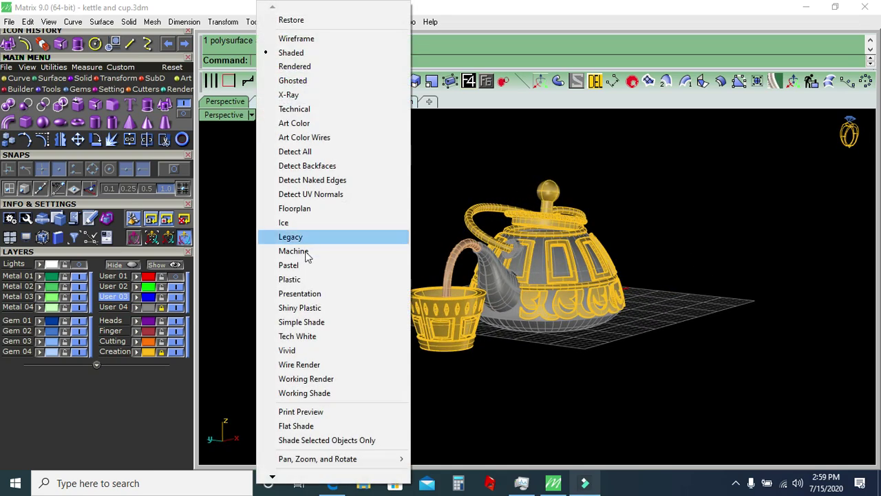
Switch the Perspective viewport to Machine mode, rendering kettle, cup and stream in metallic gold and grey.
left_click(305, 253)
mouse_move(620, 250)
right_mouse_down()
mouse_move(436, 290)
mouse_move(328, 296)
mouse_move(399, 303)
mouse_move(487, 272)
mouse_move(502, 244)
right_mouse_up()
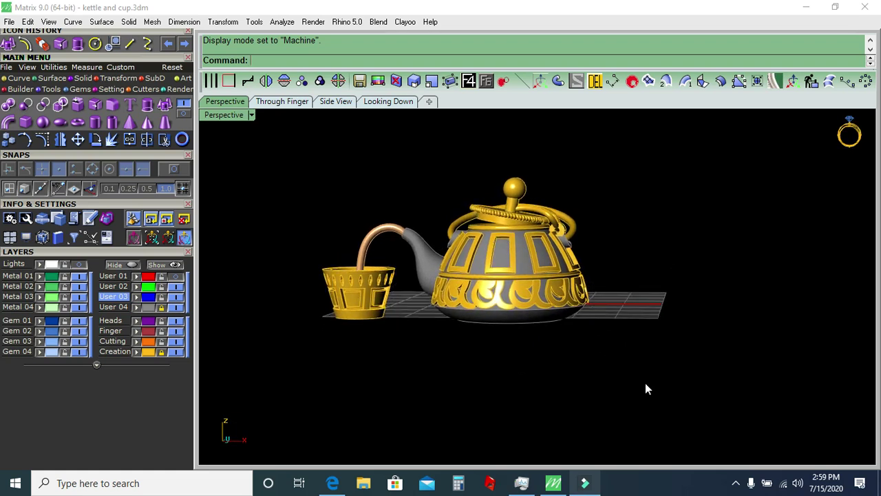
left_click(736, 484)
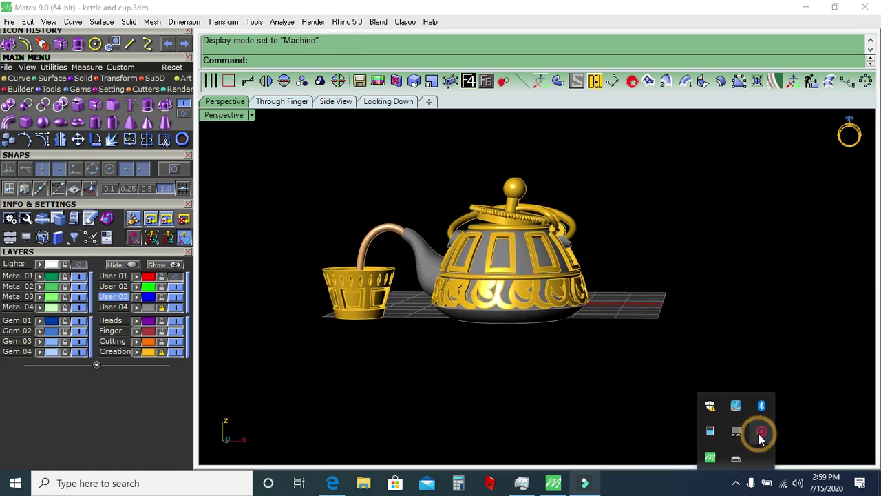